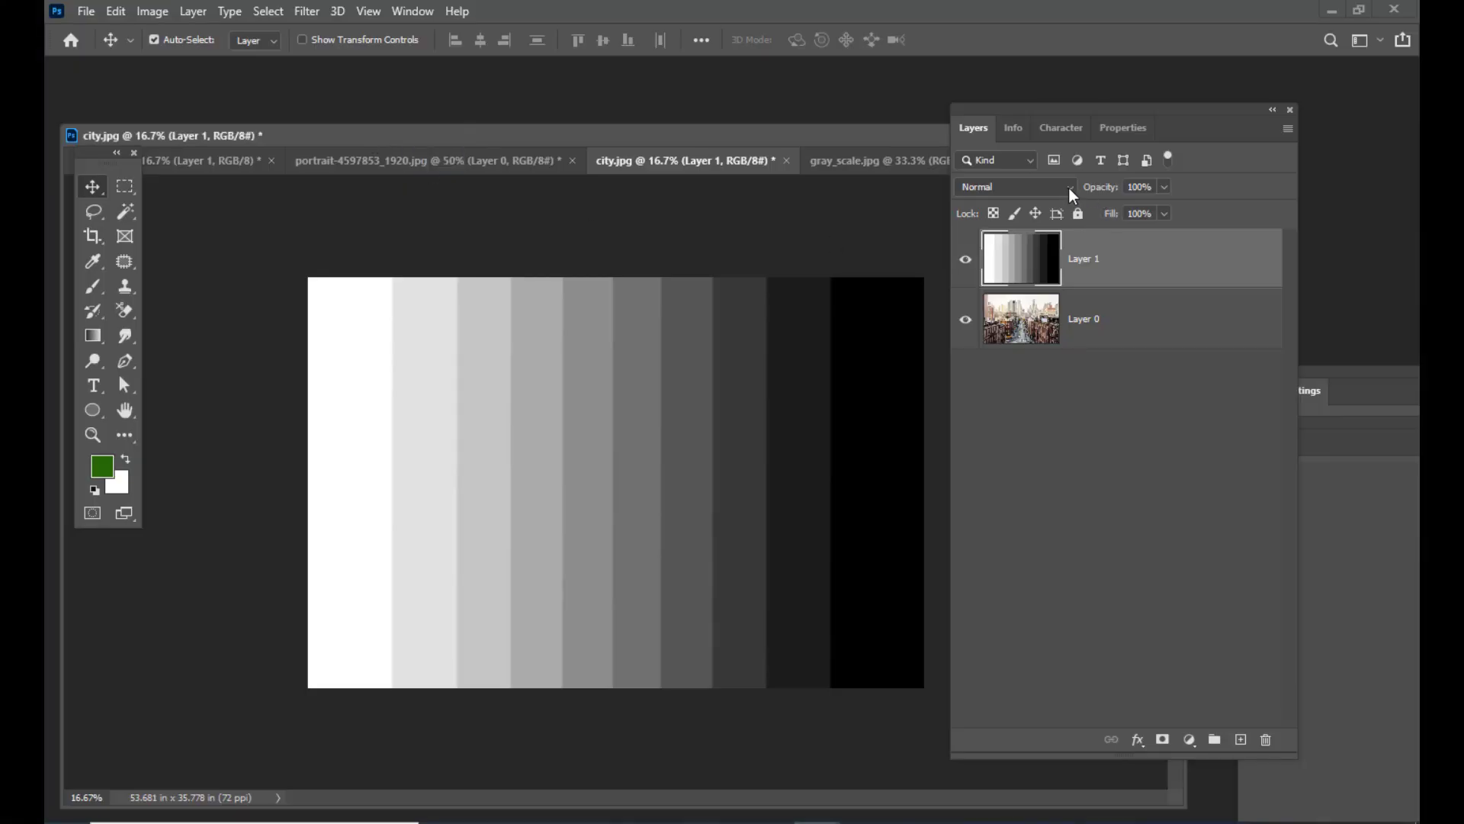
# Set the gray bars layer to Dissolve from the blend mode list, then switch to the blends notes
pyautogui.click(1069, 188)
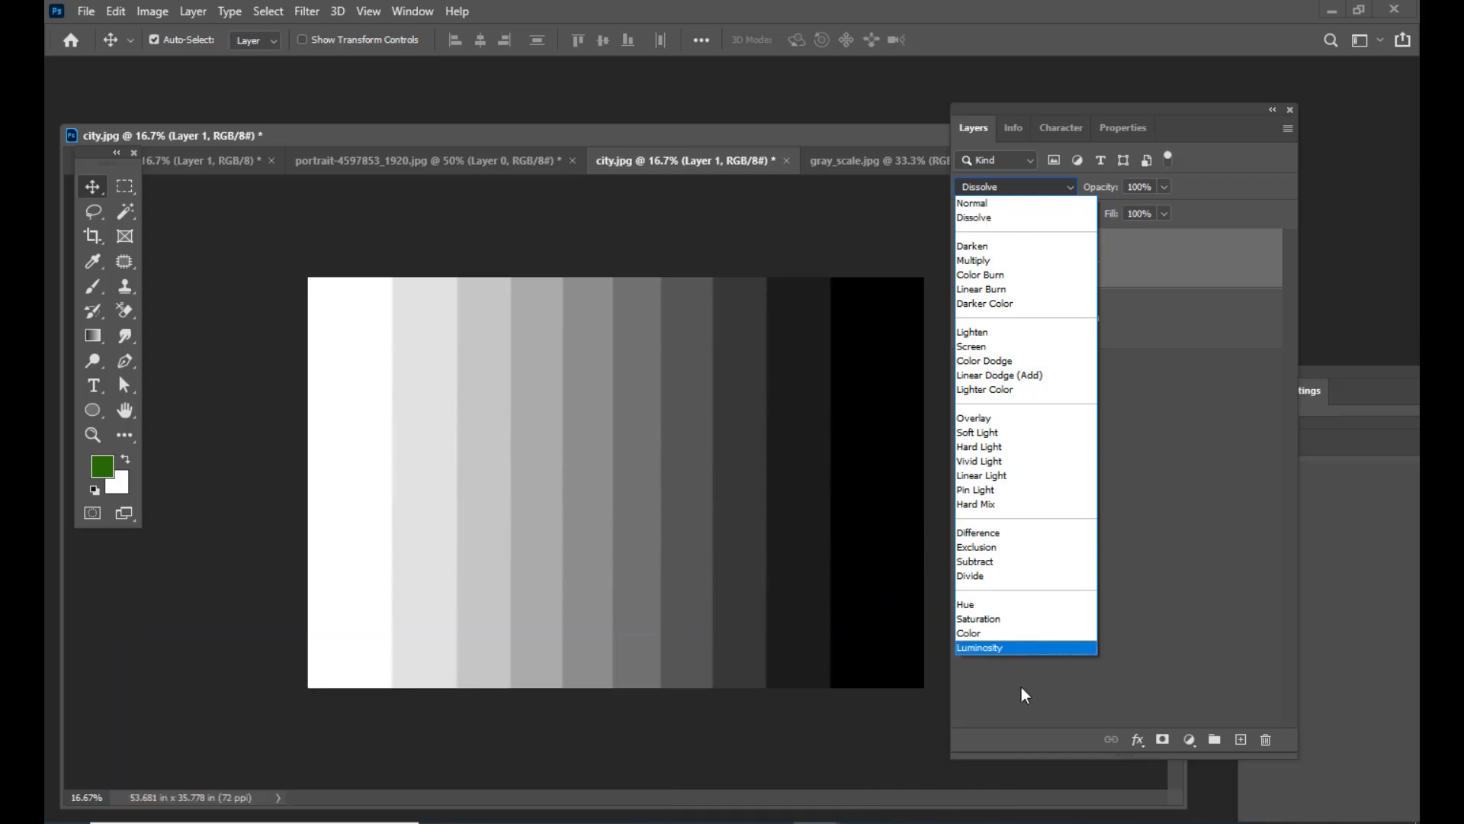
pyautogui.hotkey('alt', 'Tab')
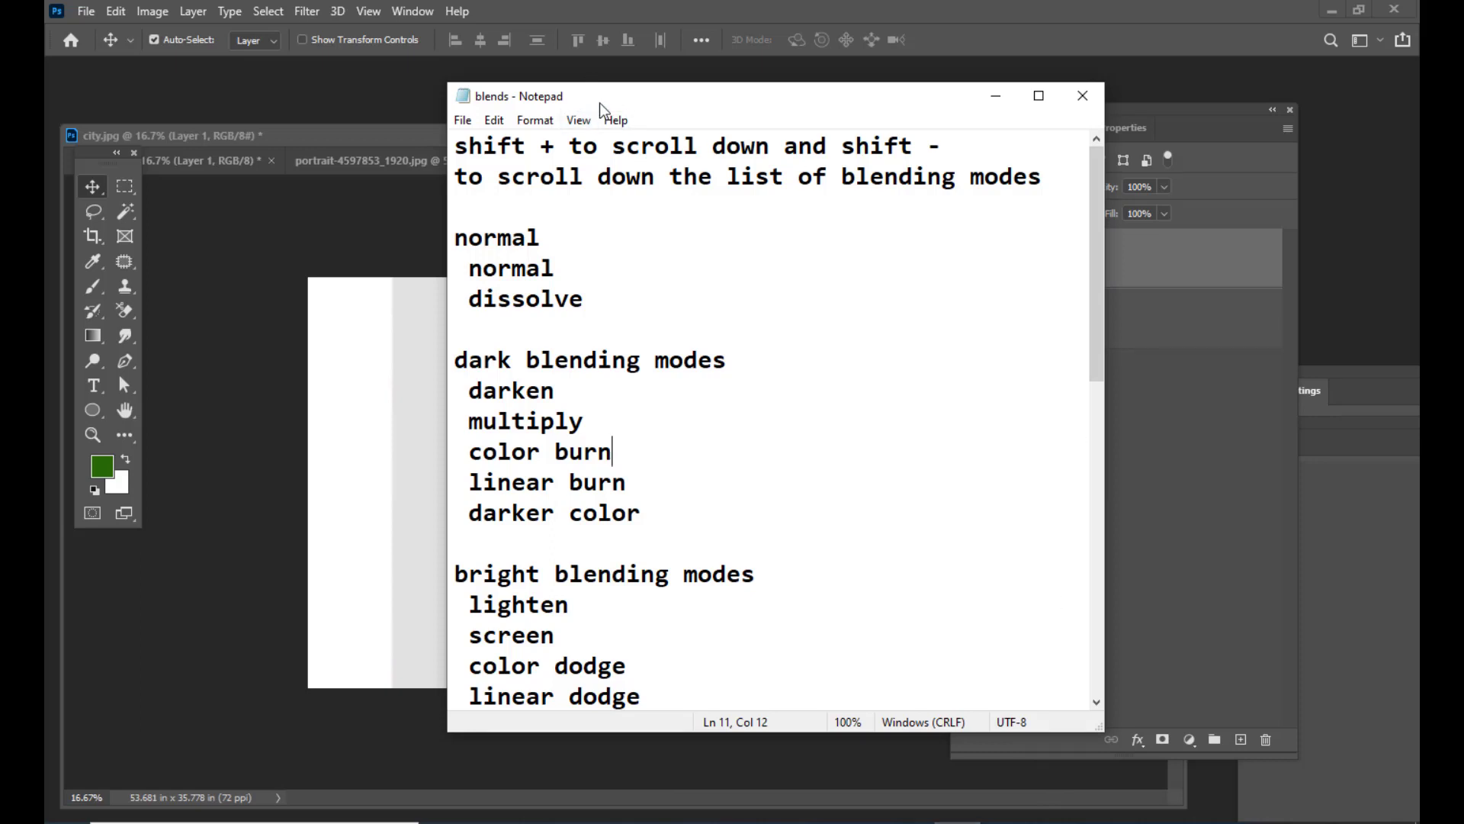
pyautogui.moveTo(600, 103); pyautogui.dragTo(629, 99)
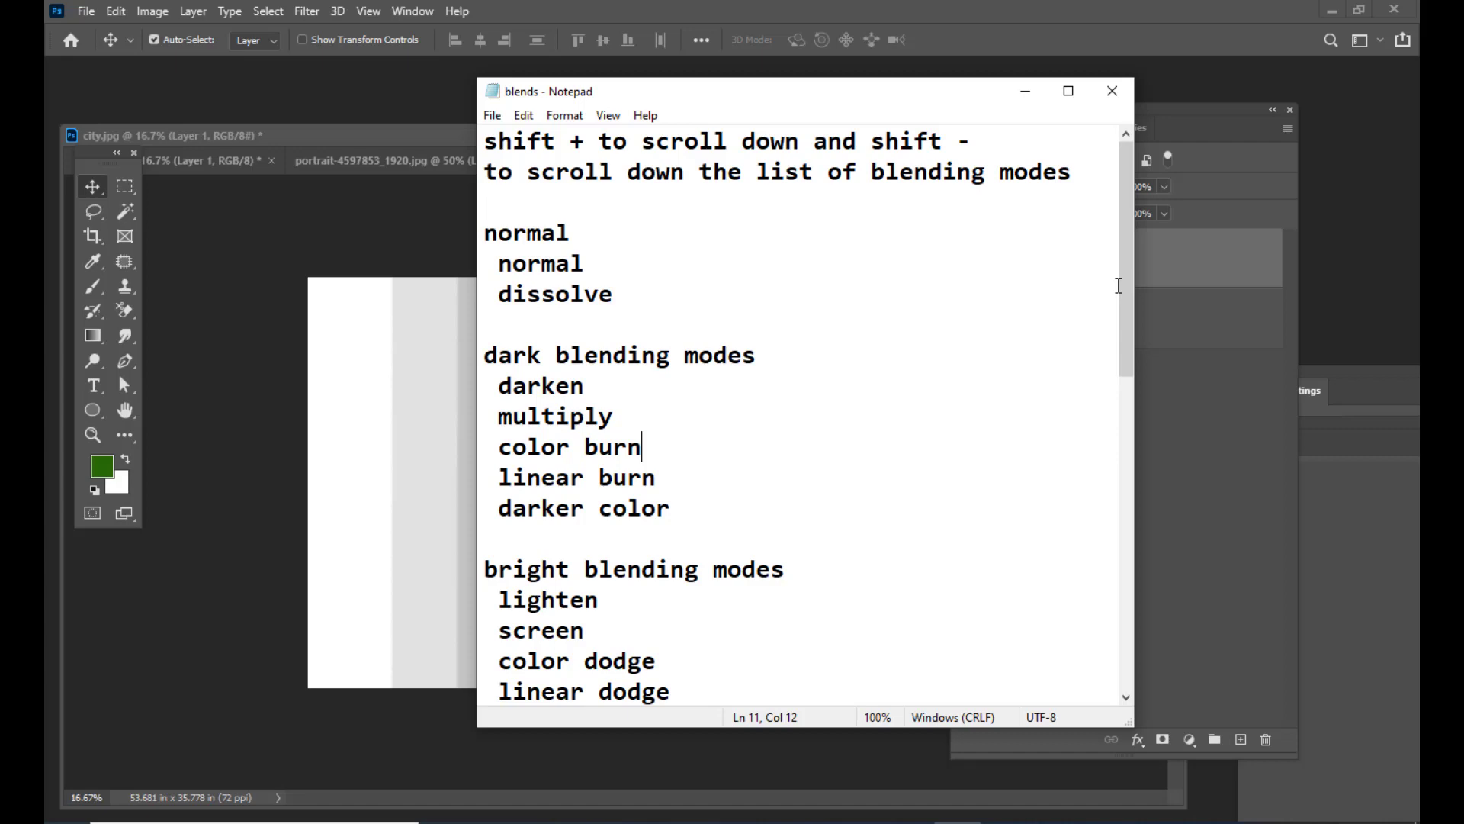
pyautogui.moveTo(666, 90); pyautogui.dragTo(696, 80)
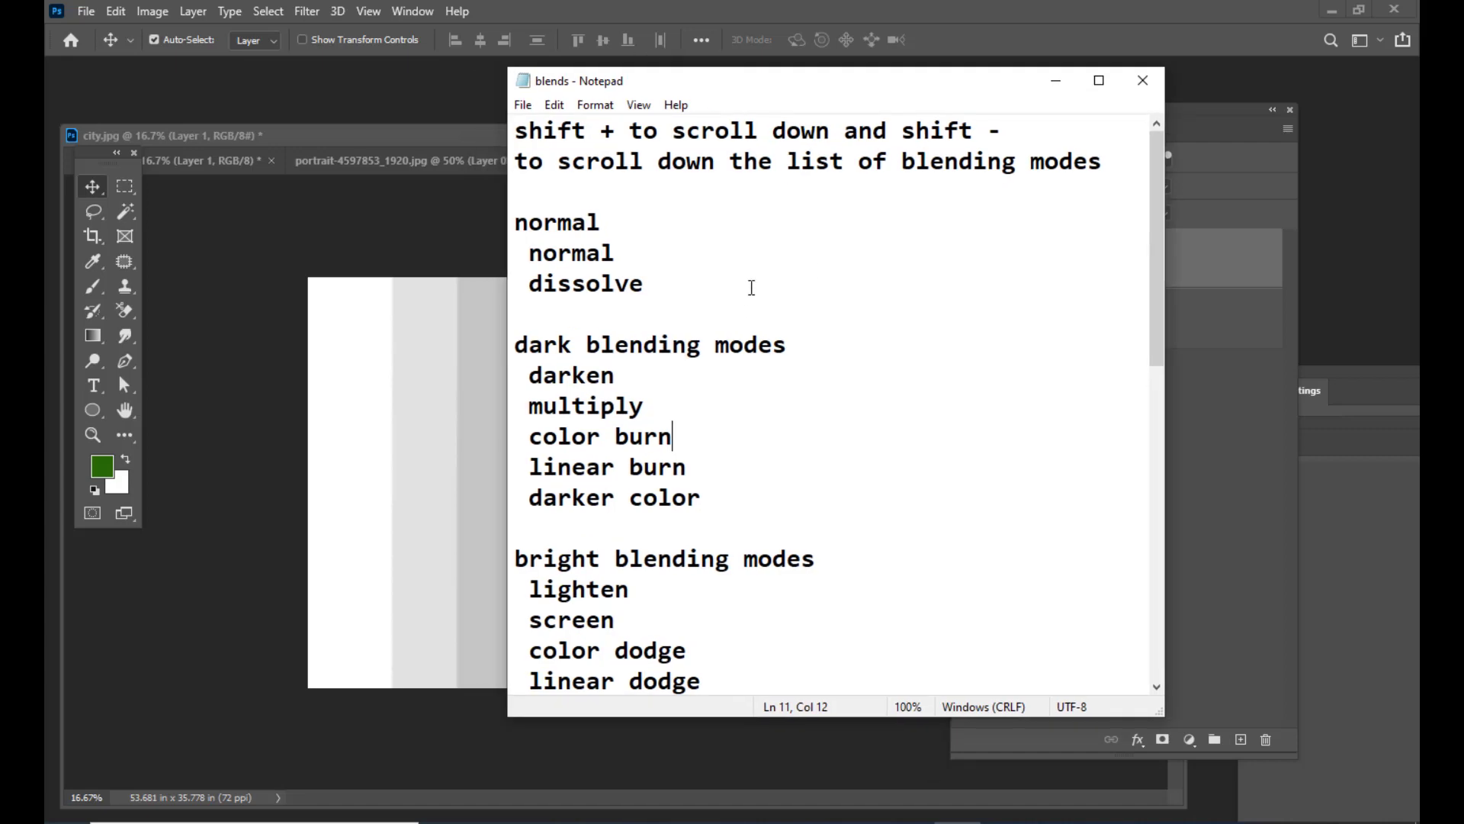
pyautogui.scroll(-3, 766, 278)
pyautogui.scroll(-2, 767, 278)
pyautogui.scroll(5, 820, 313)
pyautogui.moveTo(515, 221); pyautogui.dragTo(614, 222)
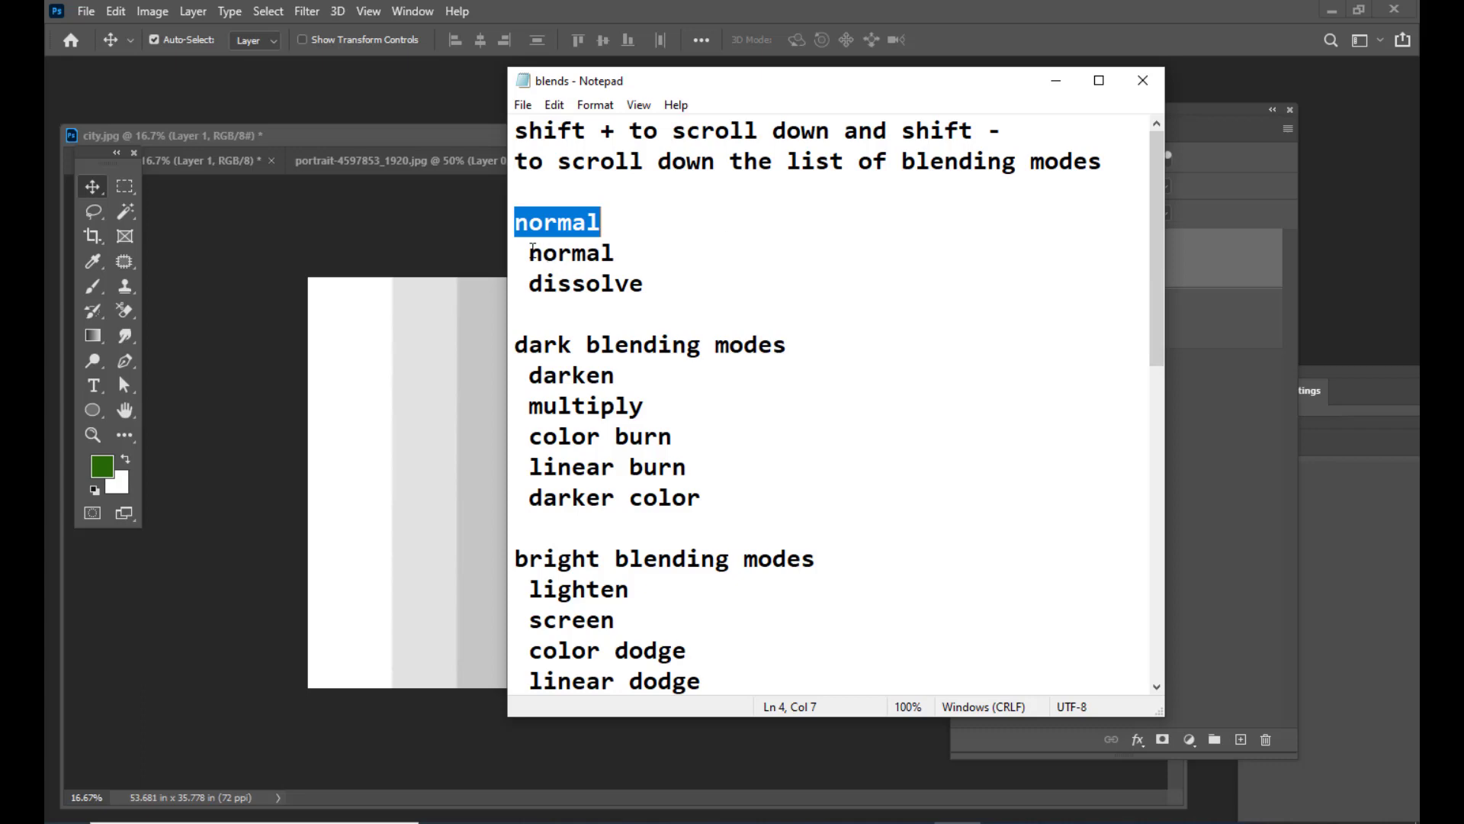
pyautogui.moveTo(529, 252); pyautogui.dragTo(625, 252)
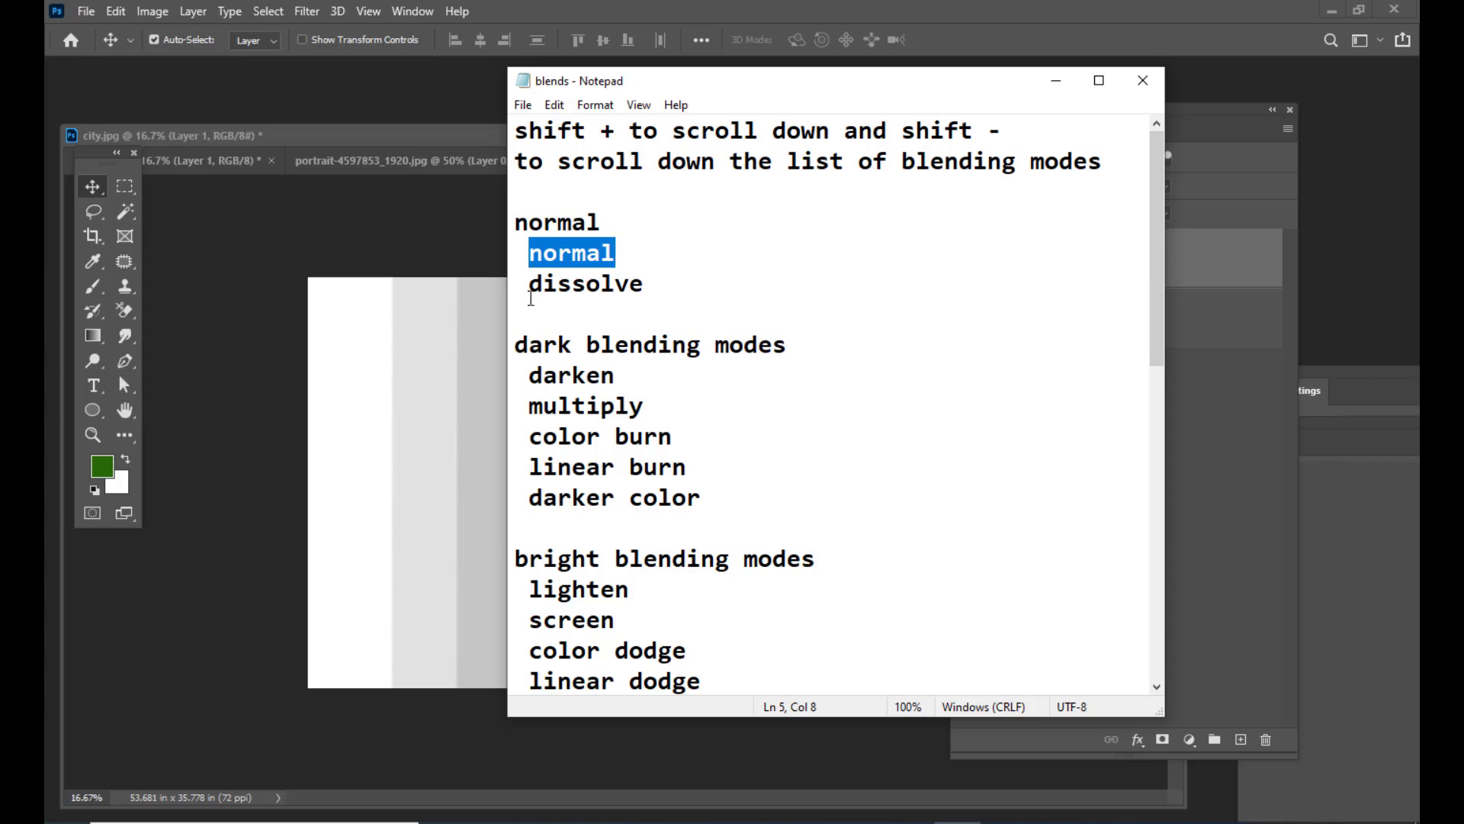
pyautogui.moveTo(529, 299); pyautogui.dragTo(679, 291)
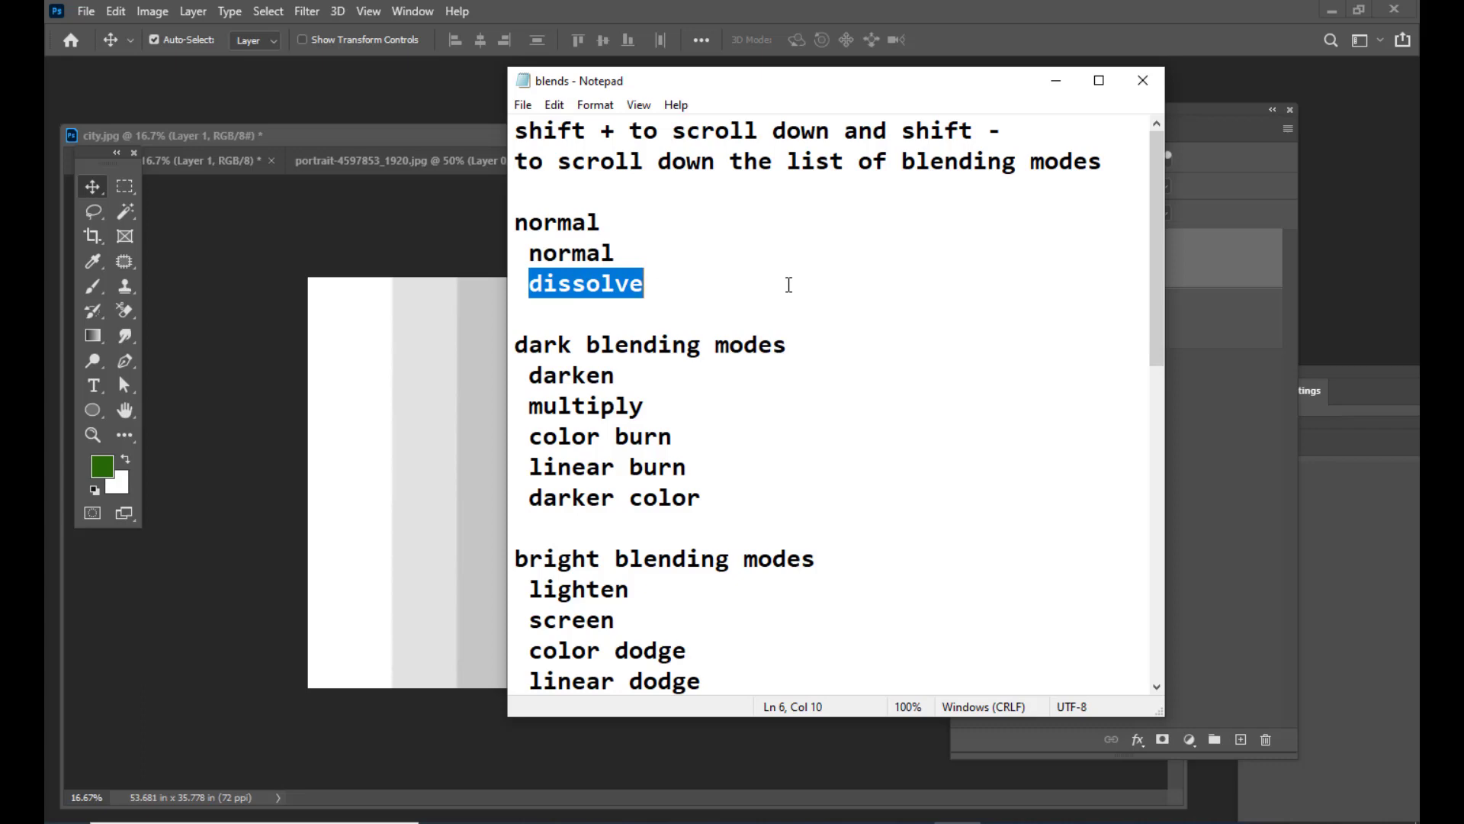
pyautogui.moveTo(515, 345); pyautogui.dragTo(847, 341)
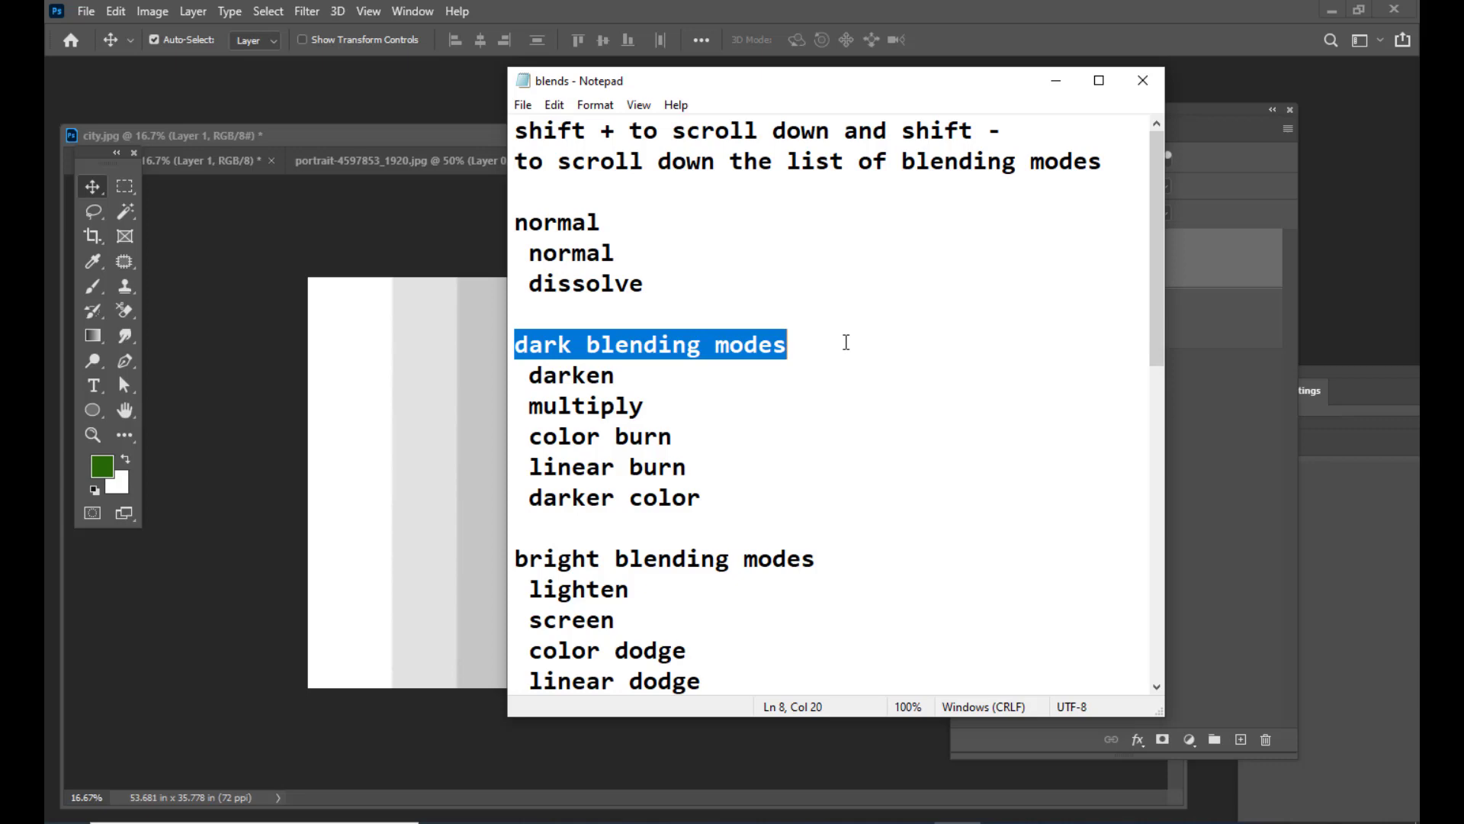
pyautogui.moveTo(886, 90); pyautogui.dragTo(897, 57)
pyautogui.scroll(-2, 752, 469)
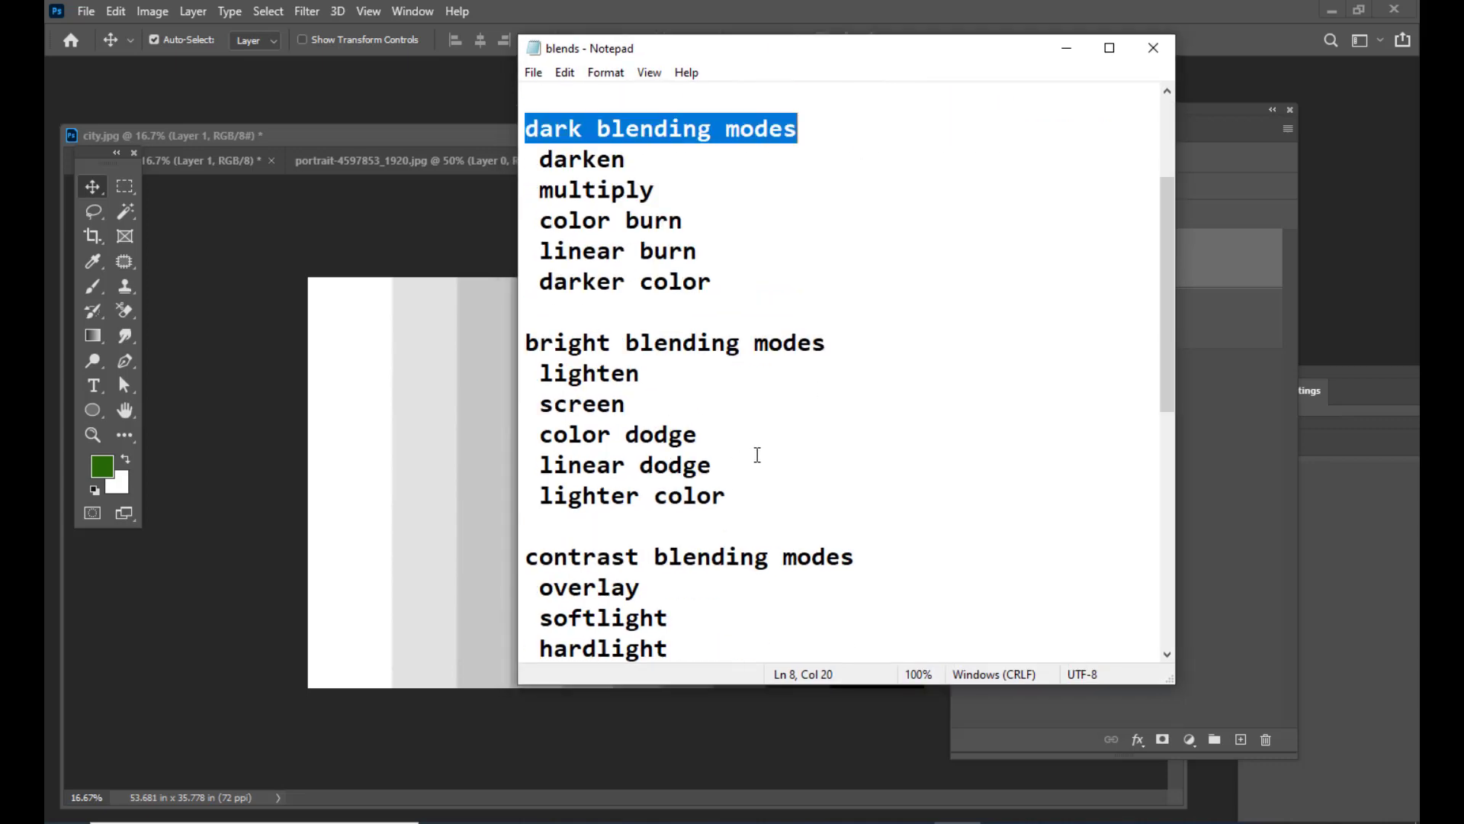
pyautogui.moveTo(526, 343); pyautogui.dragTo(831, 343)
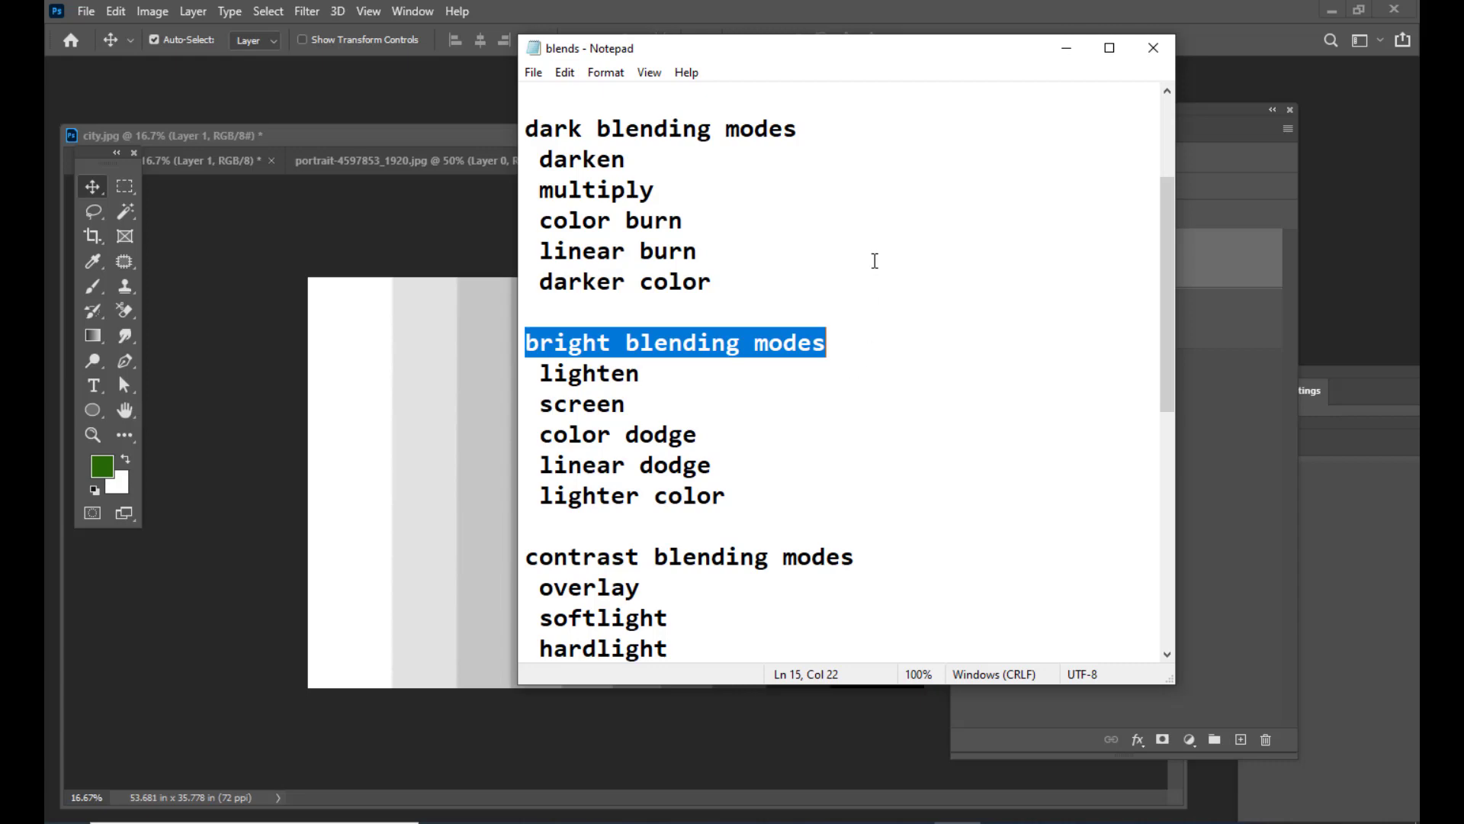
pyautogui.scroll(-2, 872, 259)
pyautogui.scroll(-1, 601, 347)
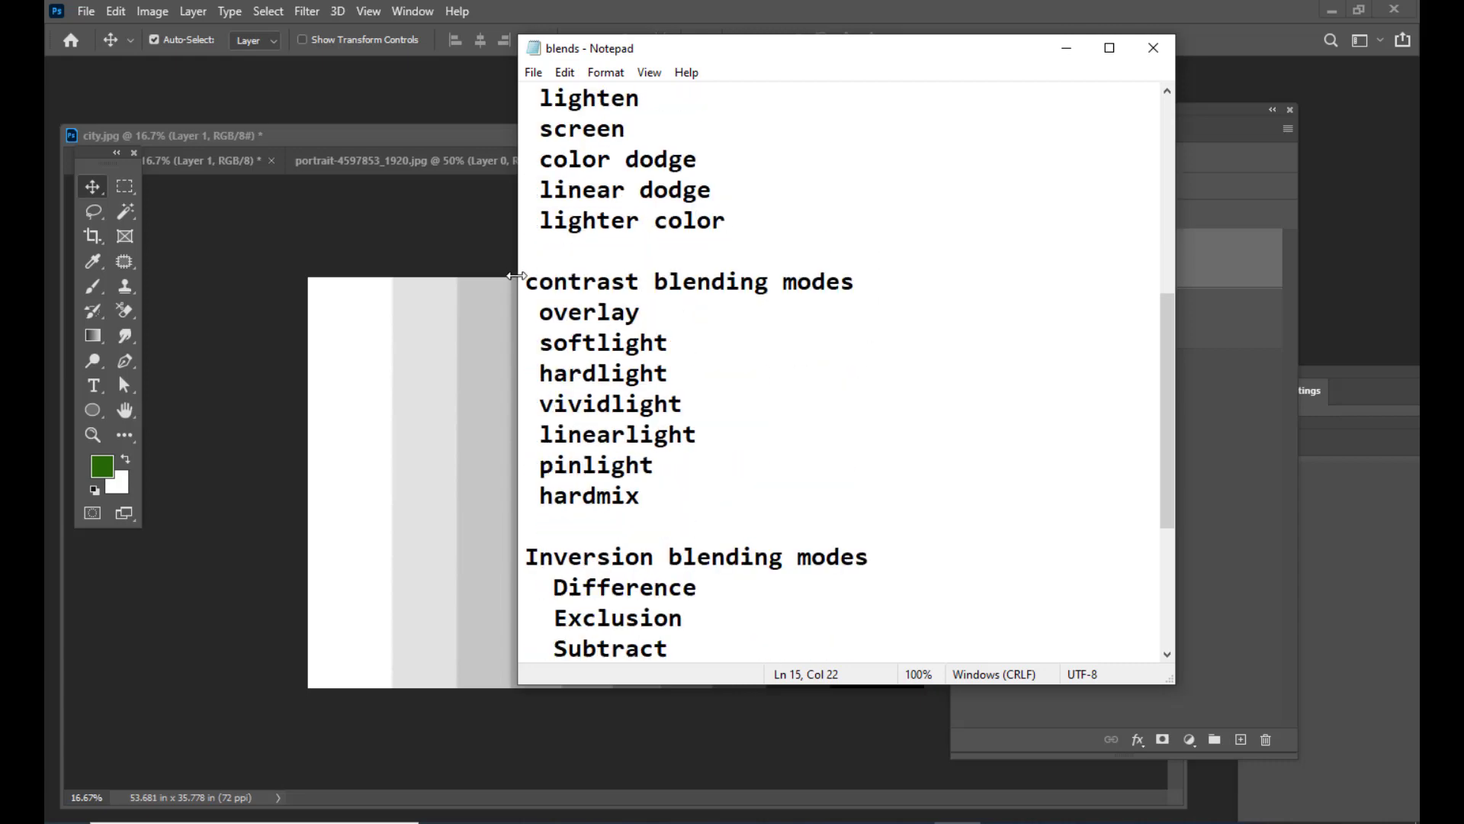
pyautogui.moveTo(526, 282); pyautogui.dragTo(873, 281)
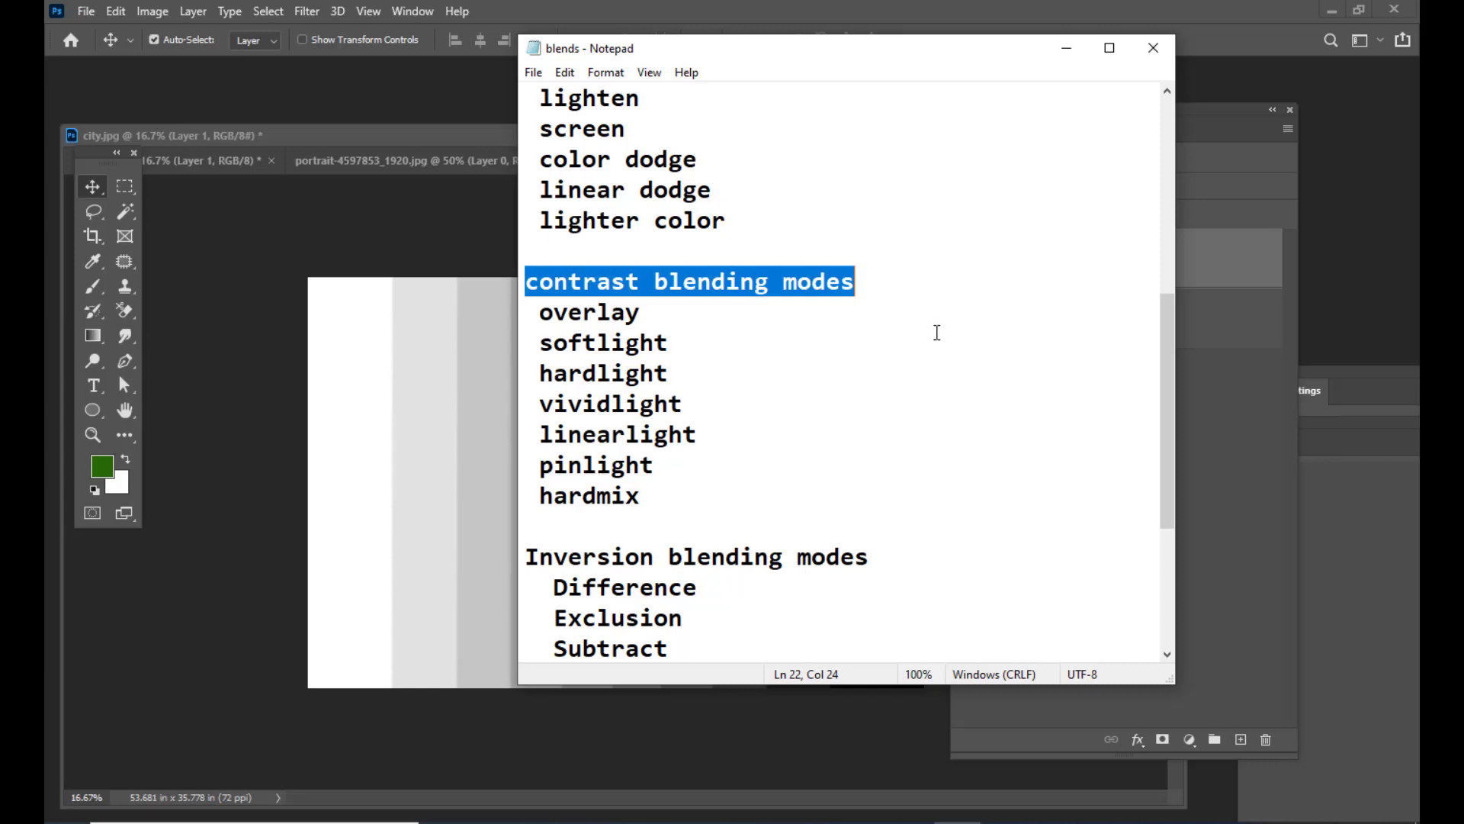
# Scroll the blends notes to the Inversion heading, select it, and continue down to the component modes
pyautogui.scroll(-2, 936, 331)
pyautogui.moveTo(525, 373); pyautogui.dragTo(1008, 376)
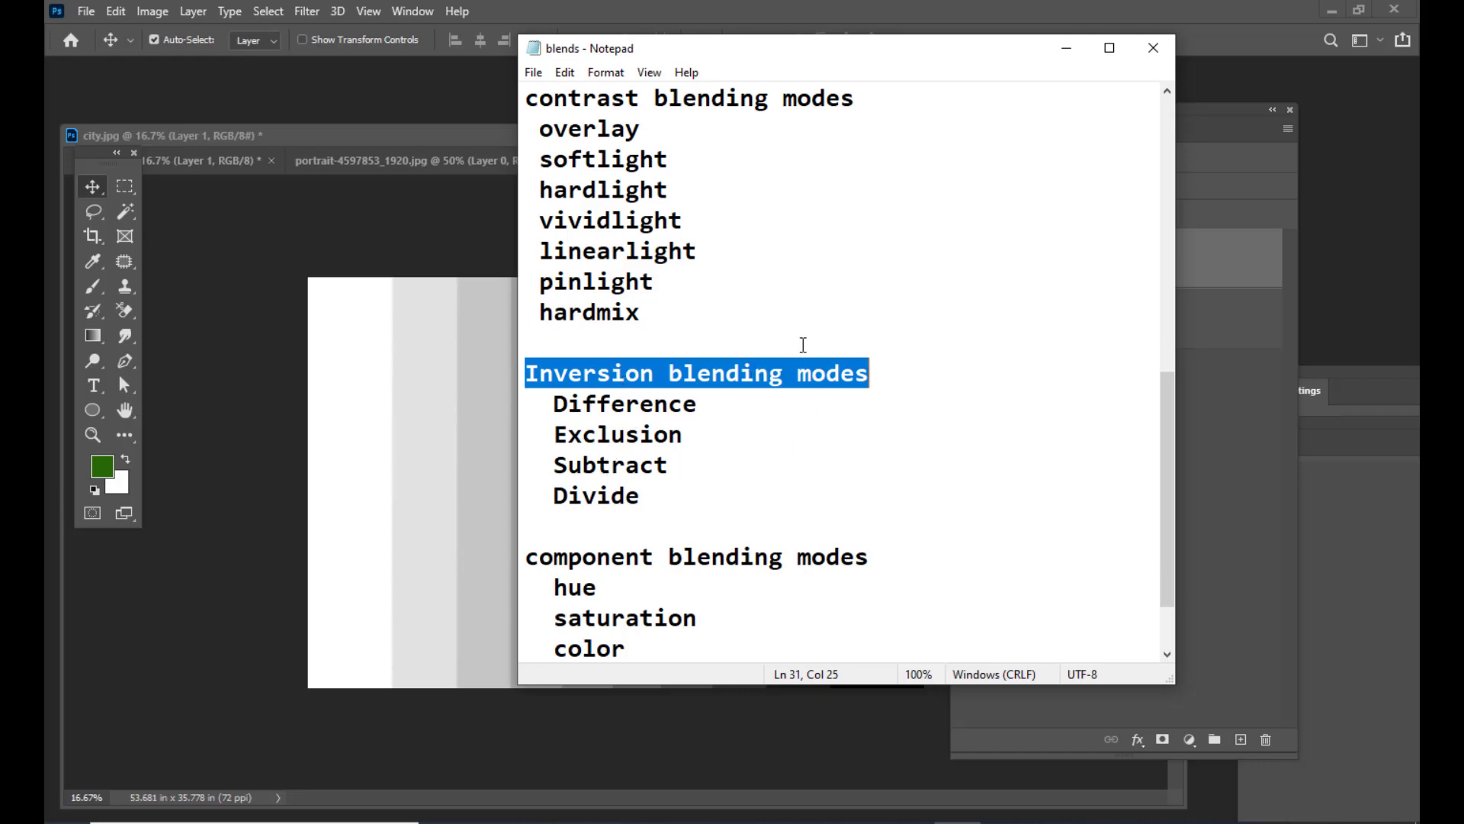
pyautogui.scroll(-1, 861, 278)
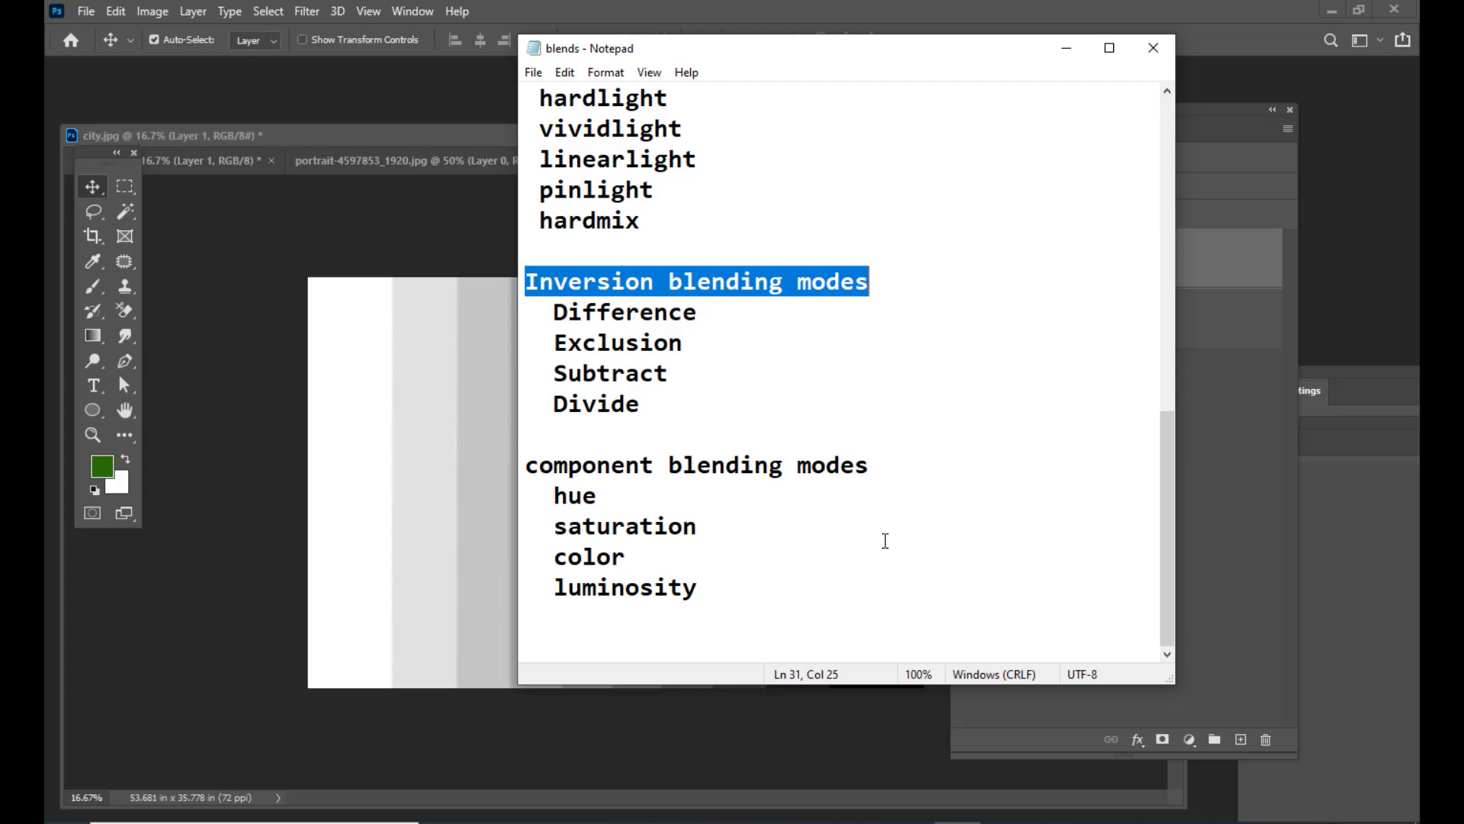
# Return to Photoshop with the city document in front and the window and Layers panel arranged
pyautogui.hotkey('alt', 'Tab')
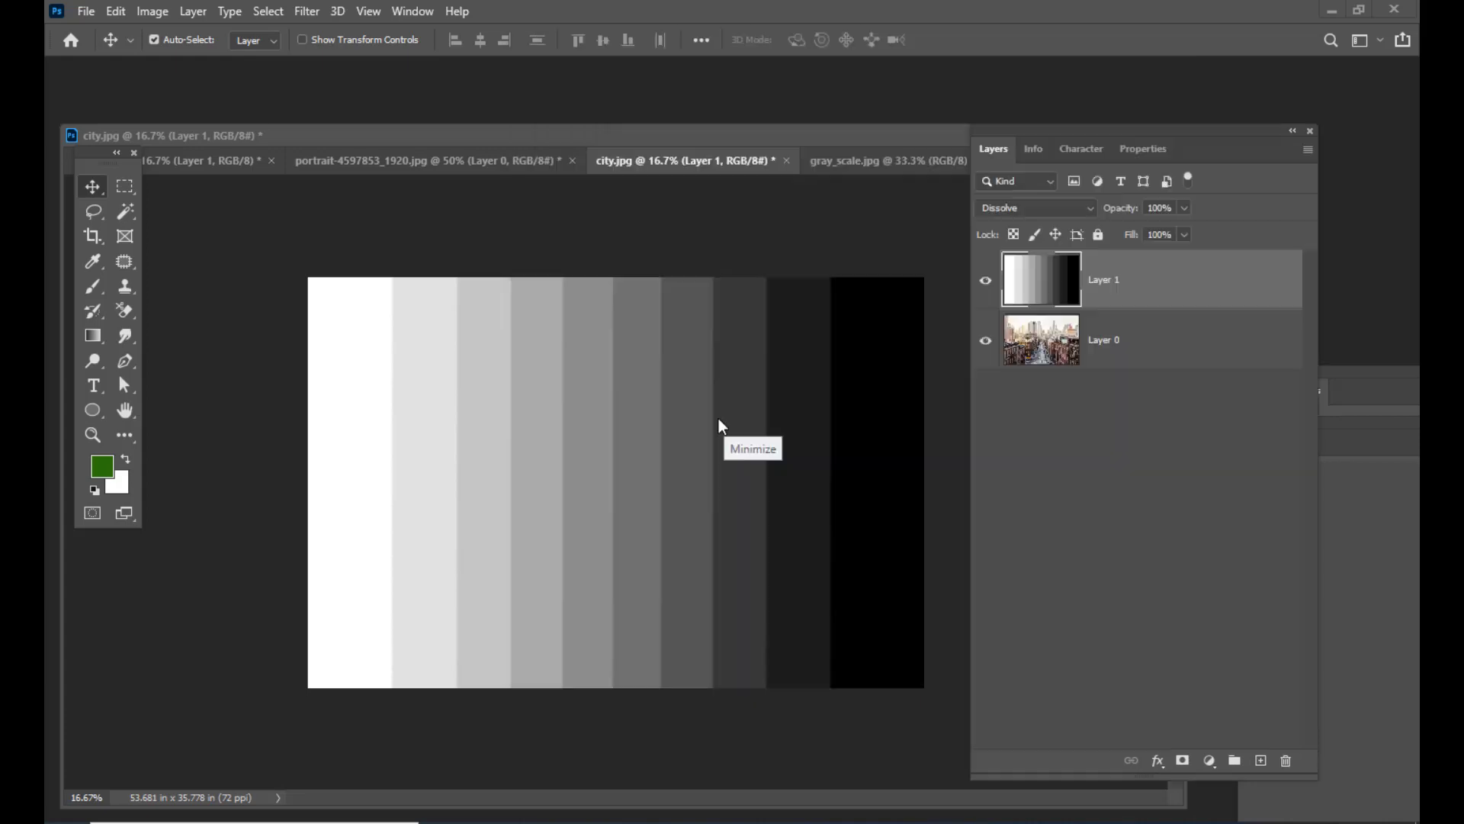
pyautogui.click(1068, 132)
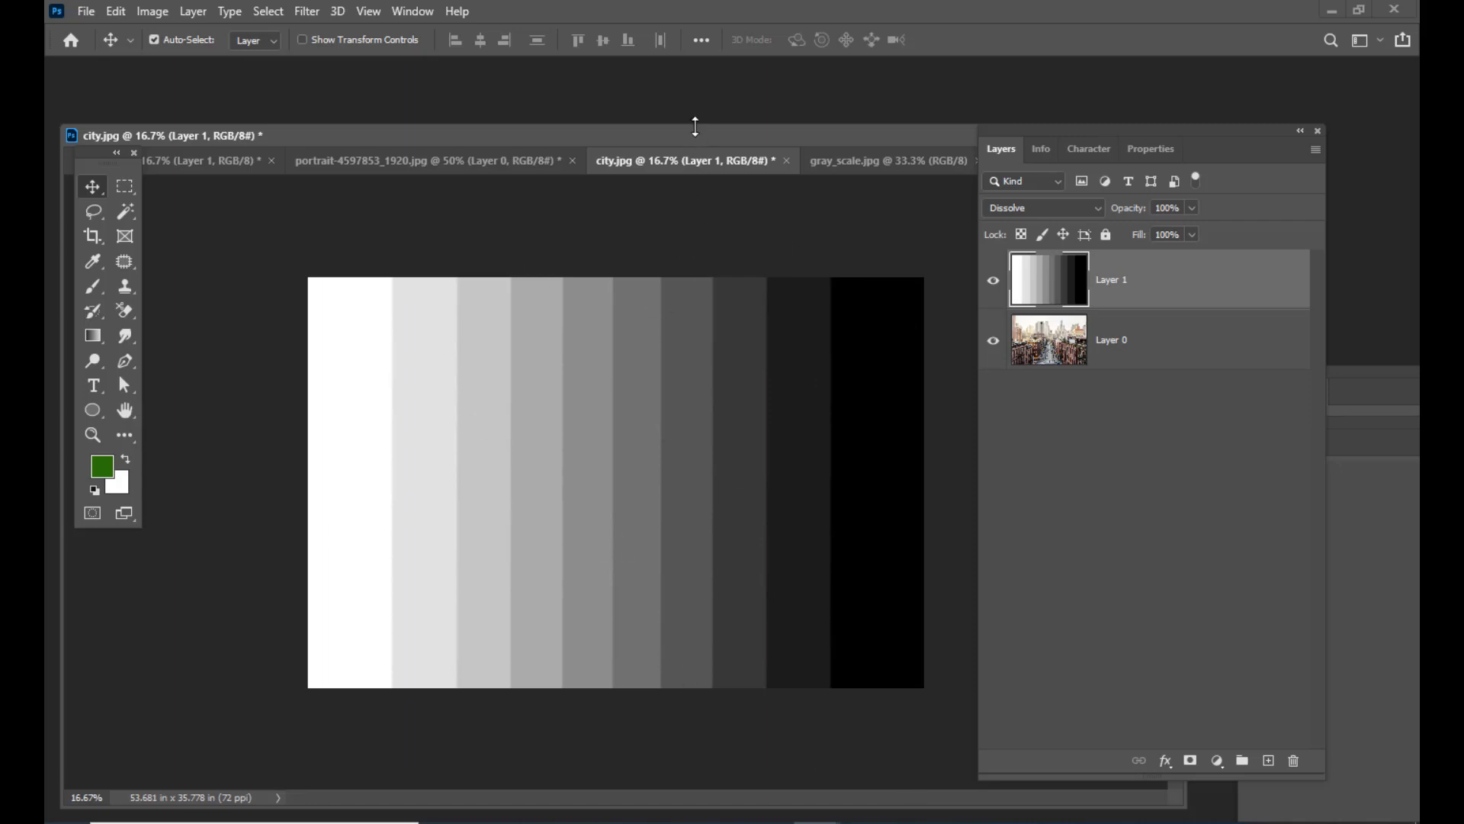
pyautogui.moveTo(693, 135); pyautogui.dragTo(709, 135)
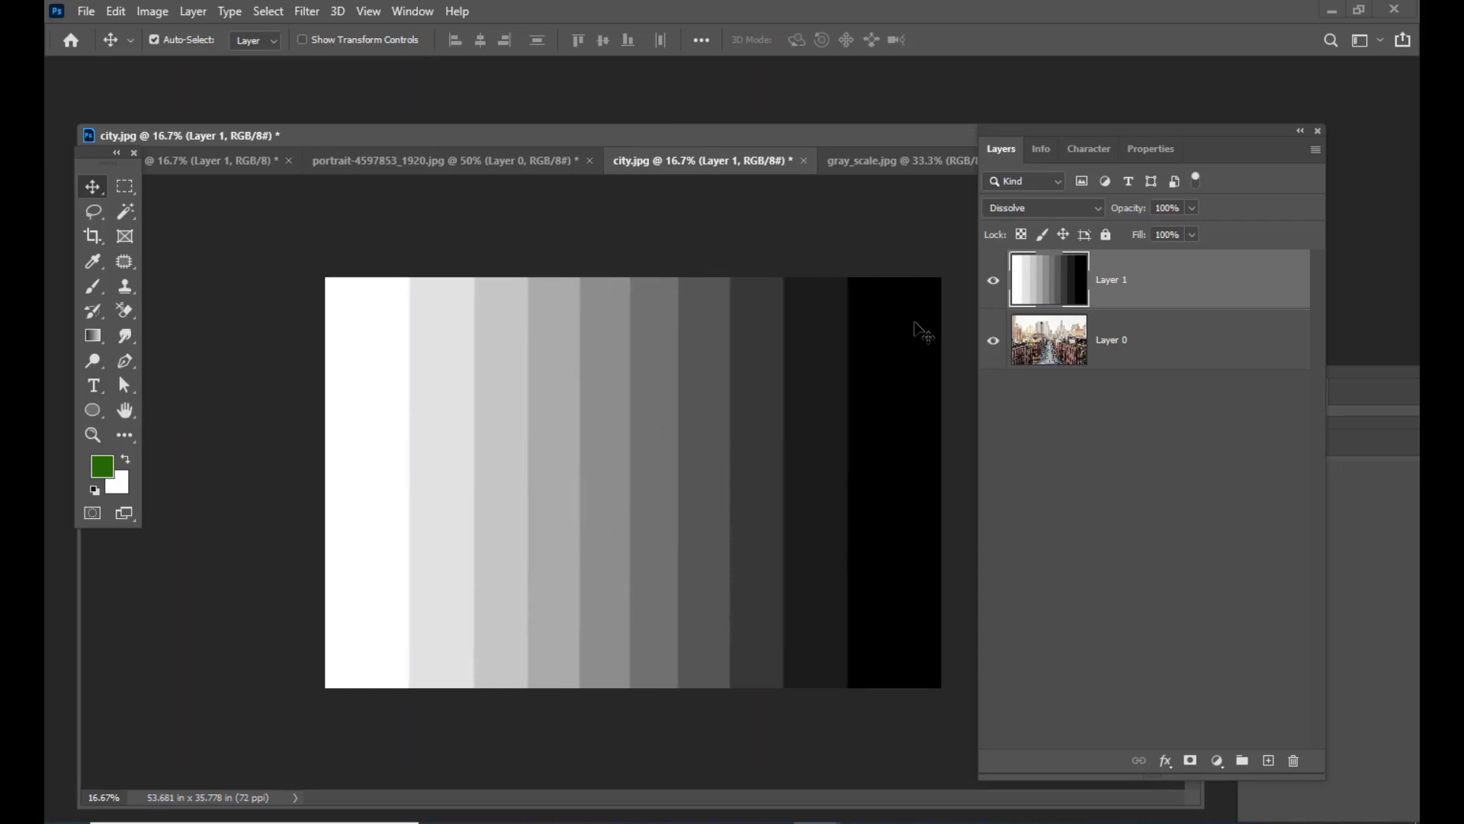
pyautogui.moveTo(636, 124); pyautogui.dragTo(640, 130)
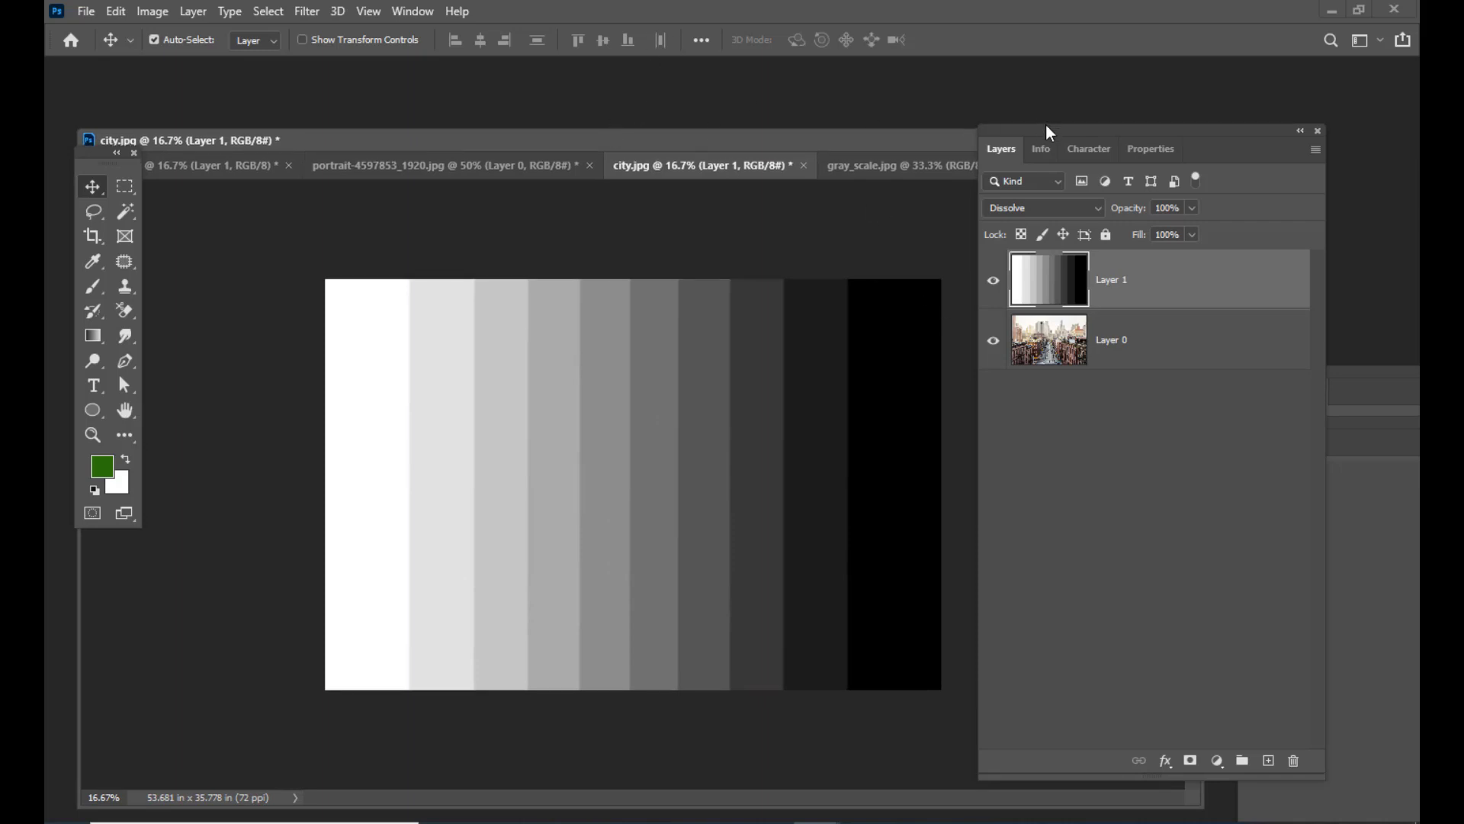
pyautogui.moveTo(1050, 132); pyautogui.dragTo(1058, 137)
# Hide and show the gray bars layer to compare with the city photo, then reselect Layer 1's blend modes
pyautogui.click(1002, 288)
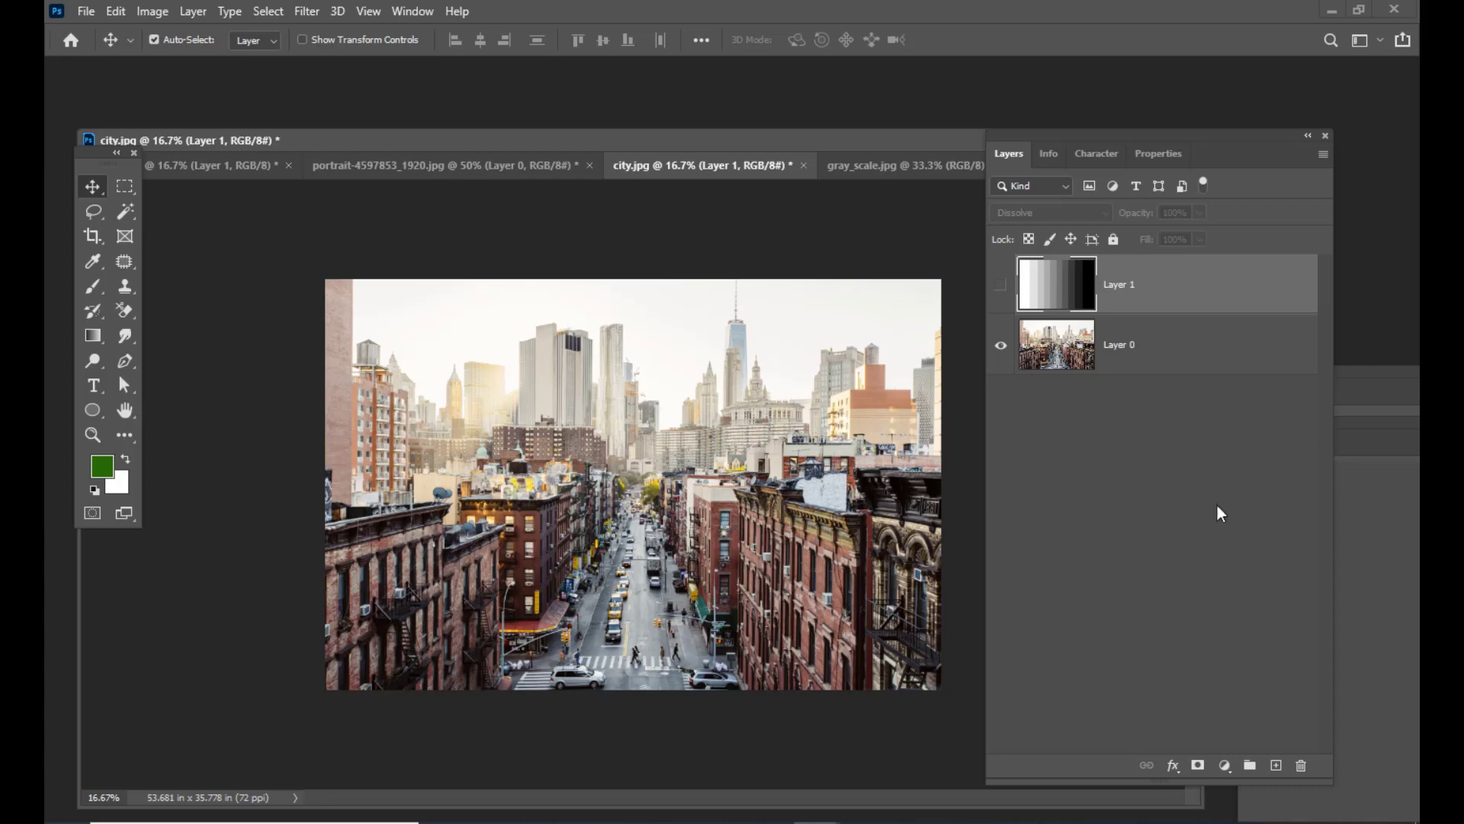
pyautogui.click(1000, 284)
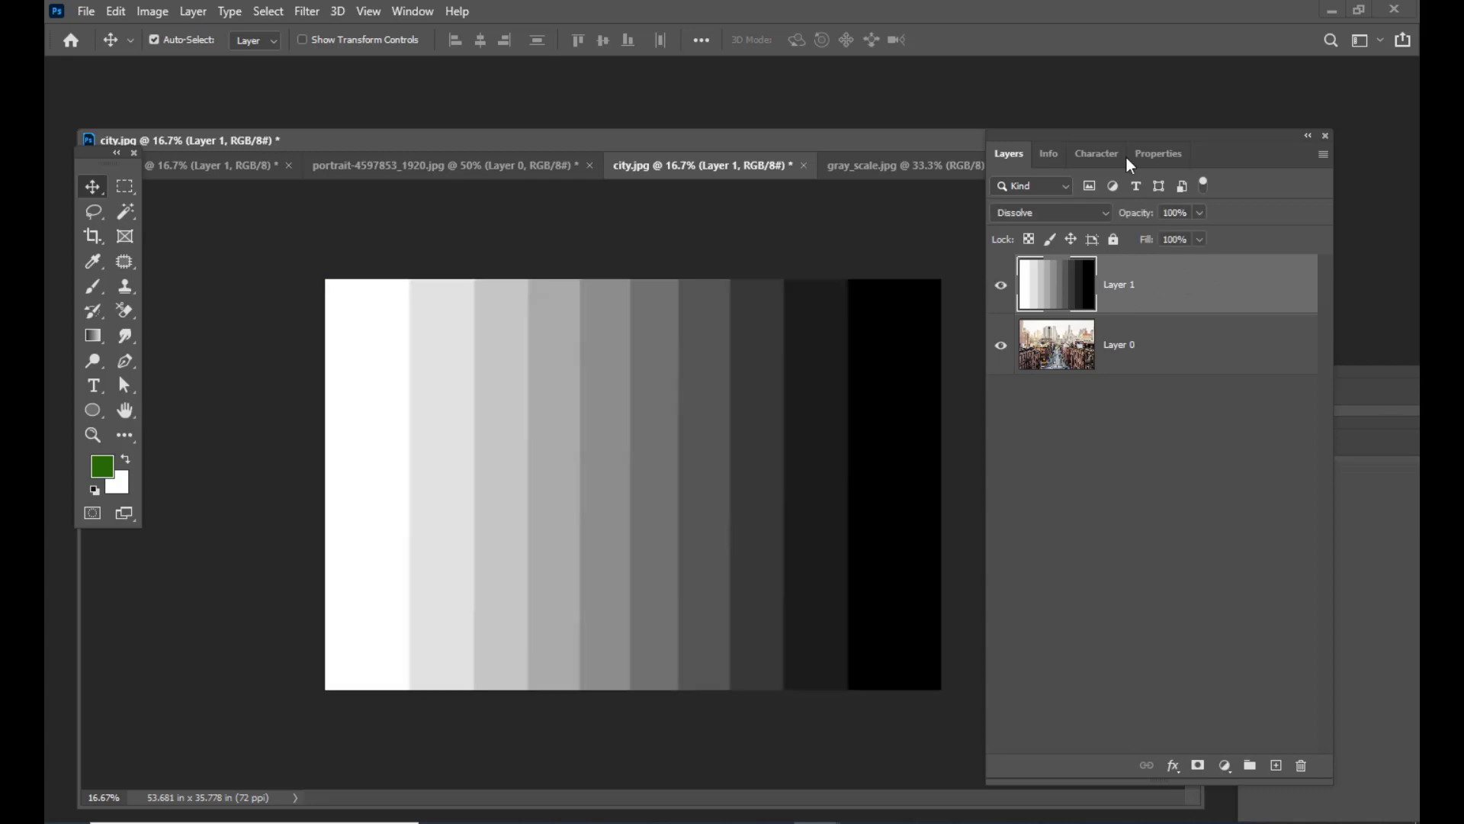
pyautogui.moveTo(1101, 138); pyautogui.dragTo(1138, 137)
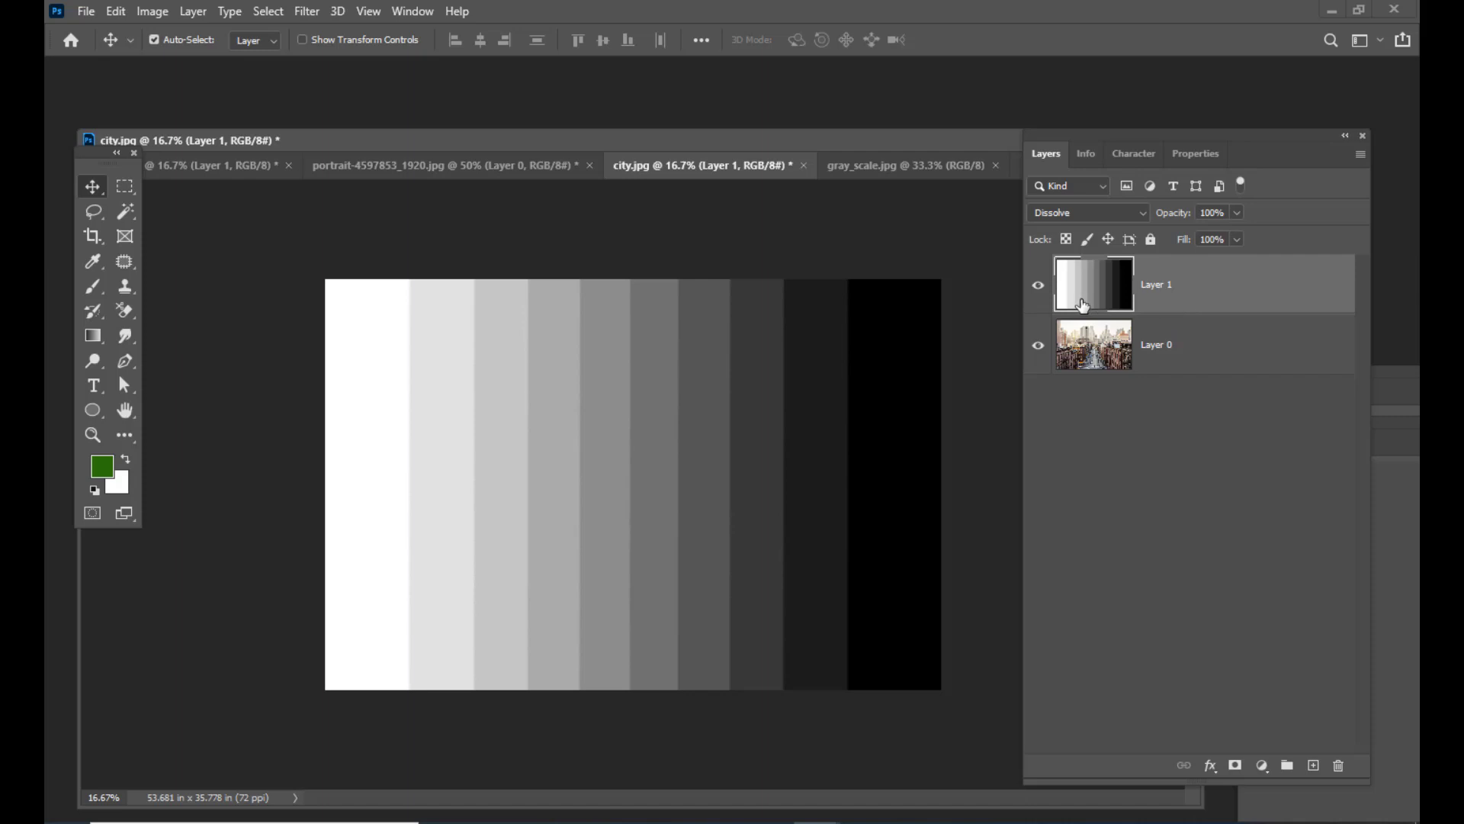
pyautogui.click(1038, 284)
pyautogui.click(1115, 369)
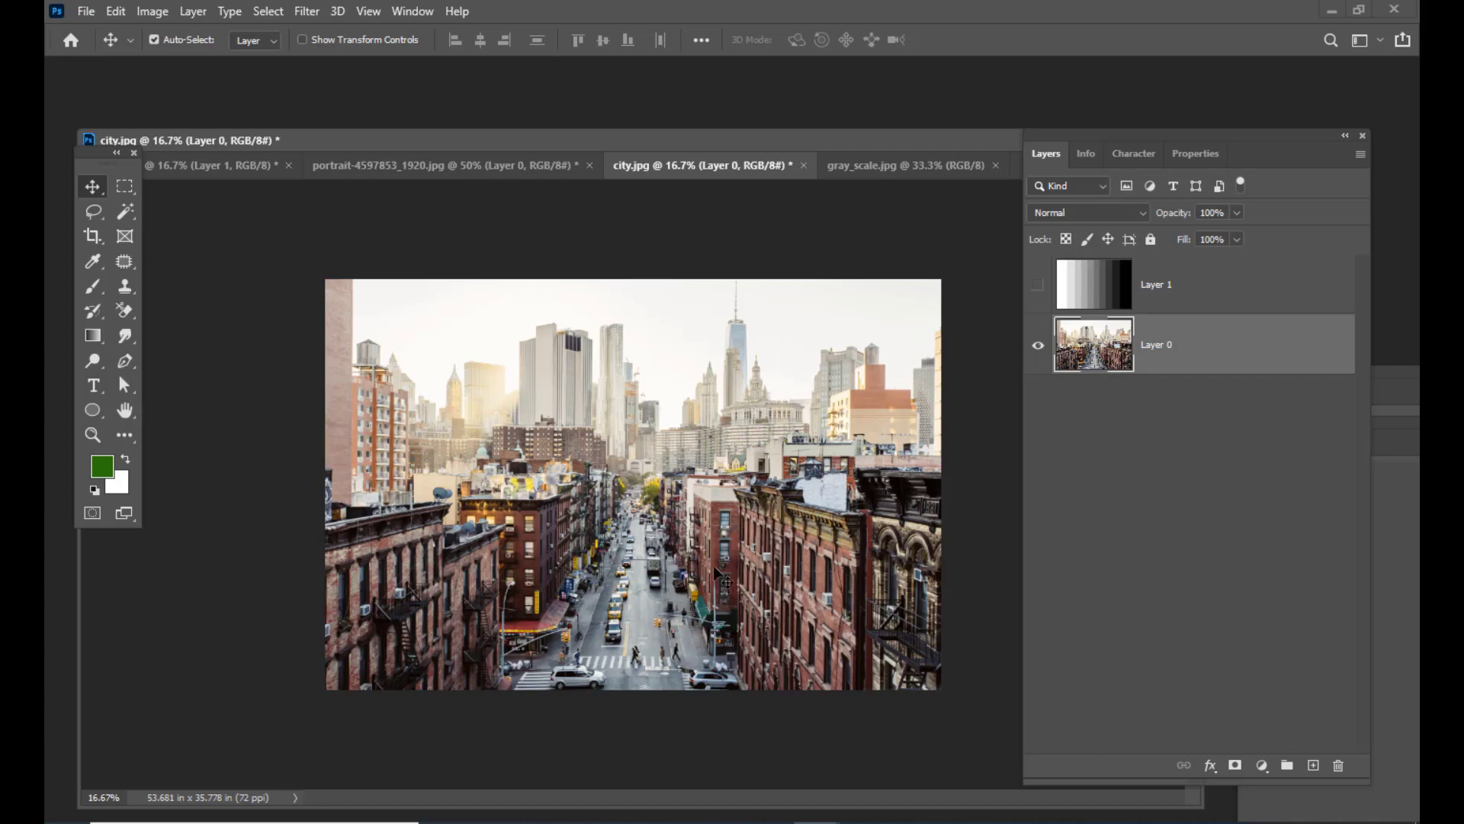
pyautogui.click(1037, 285)
pyautogui.click(1195, 287)
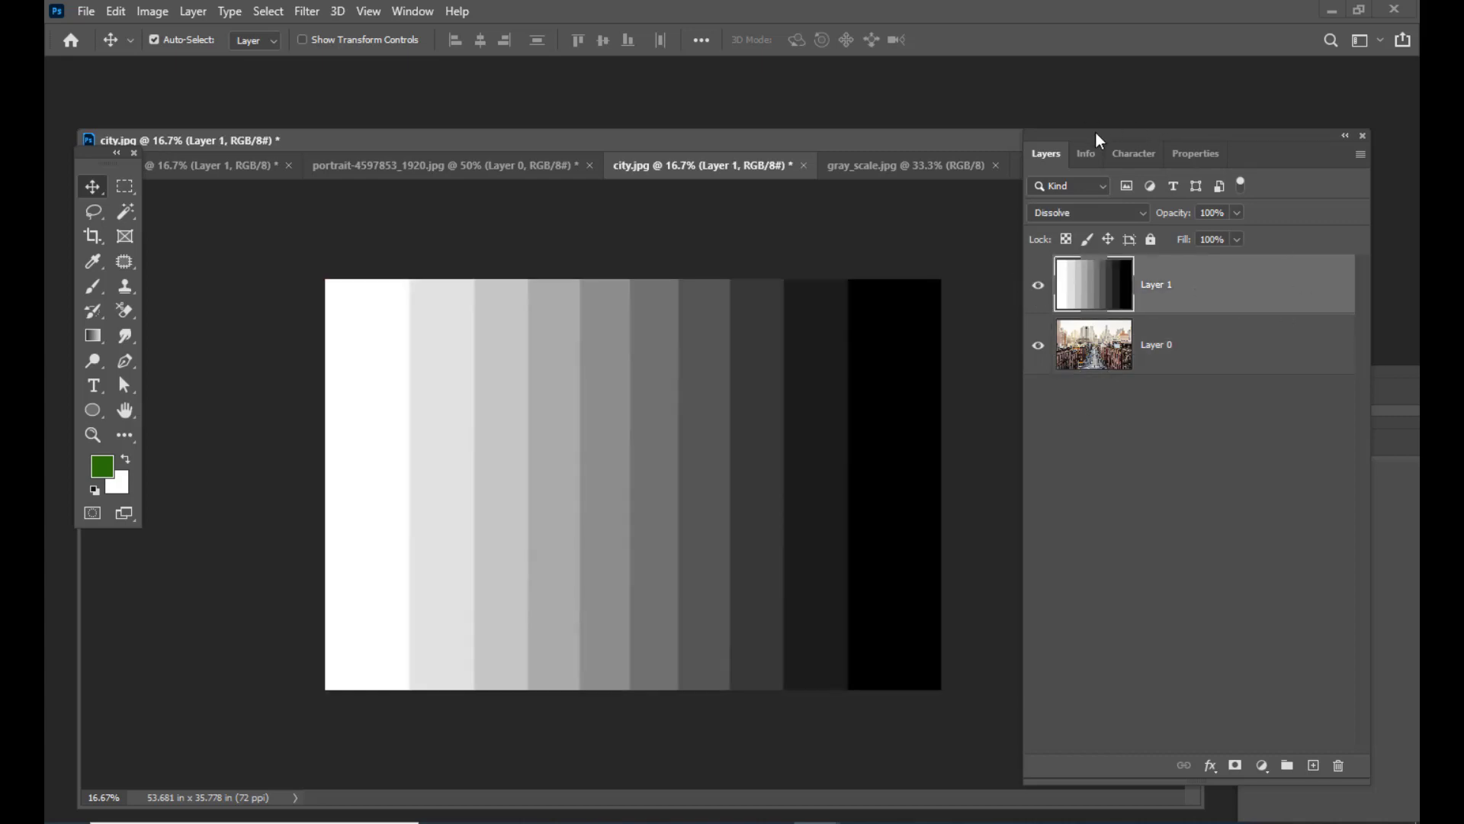
pyautogui.moveTo(1097, 134); pyautogui.dragTo(1125, 136)
pyautogui.click(1128, 218)
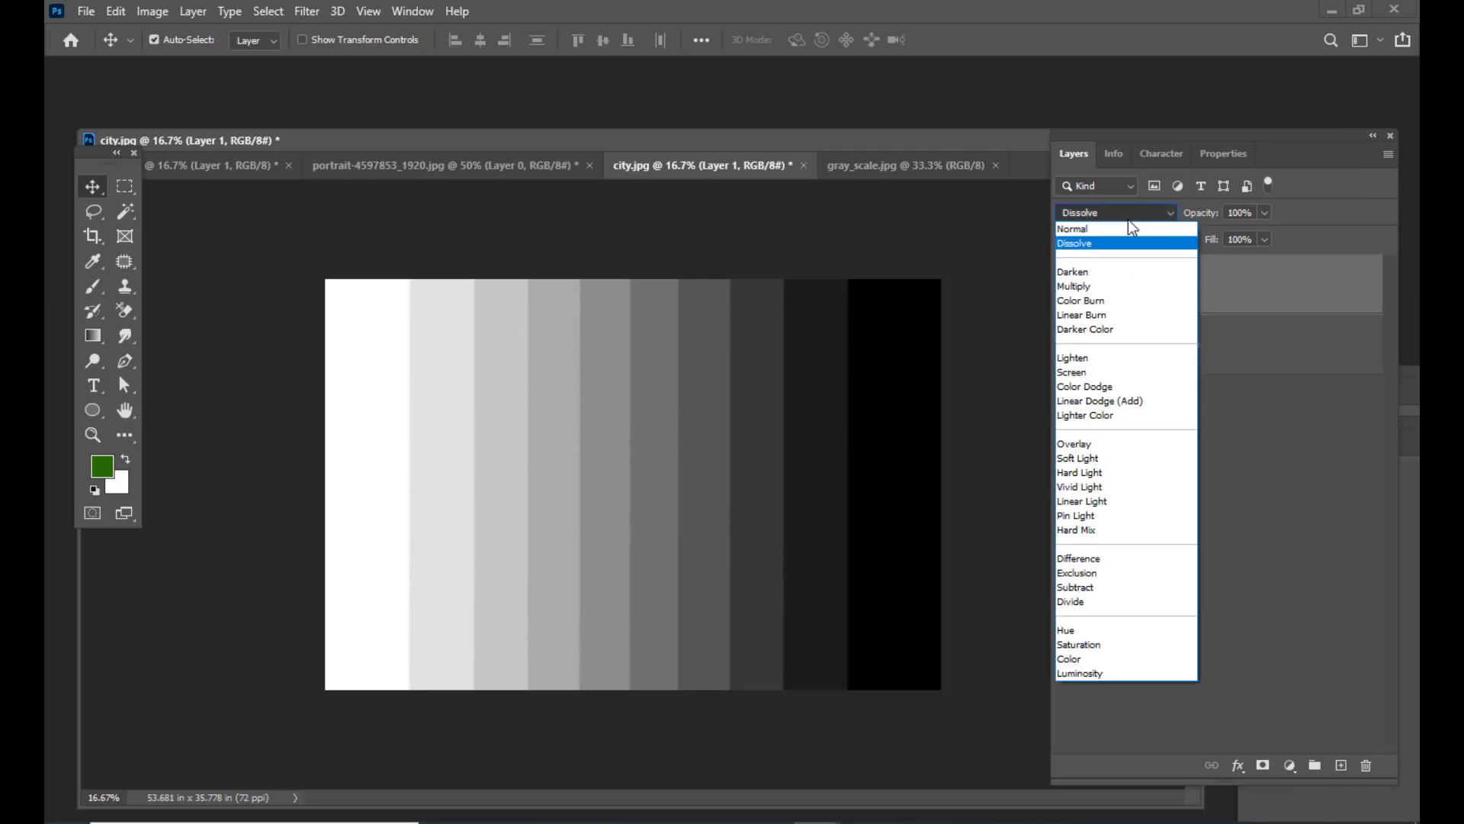
# Reset the gray bars layer to Normal, switch it back to Dissolve, and bring up its Opacity slider
pyautogui.click(1129, 229)
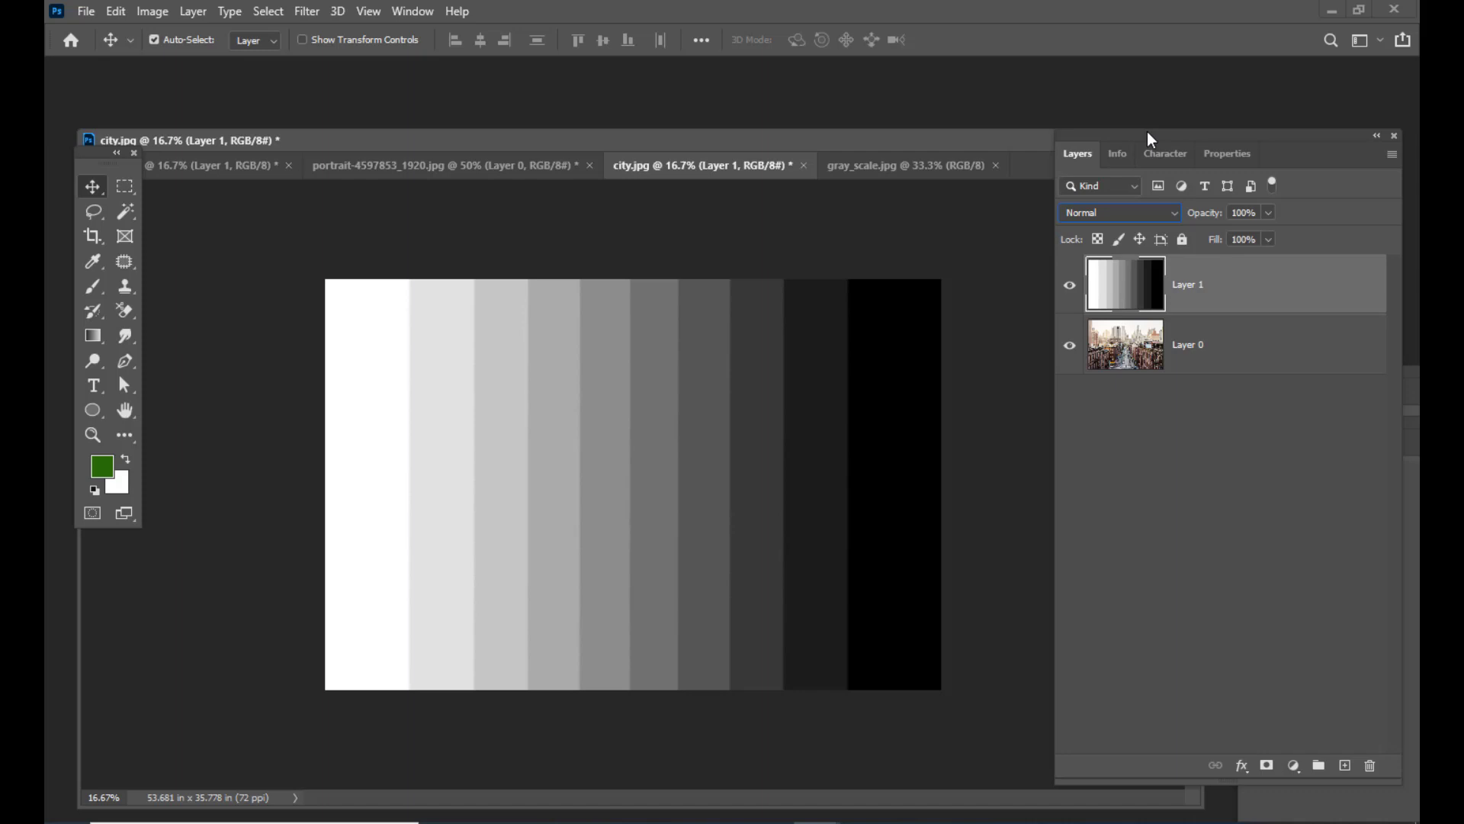
pyautogui.moveTo(1147, 132); pyautogui.dragTo(1111, 130)
pyautogui.click(1097, 208)
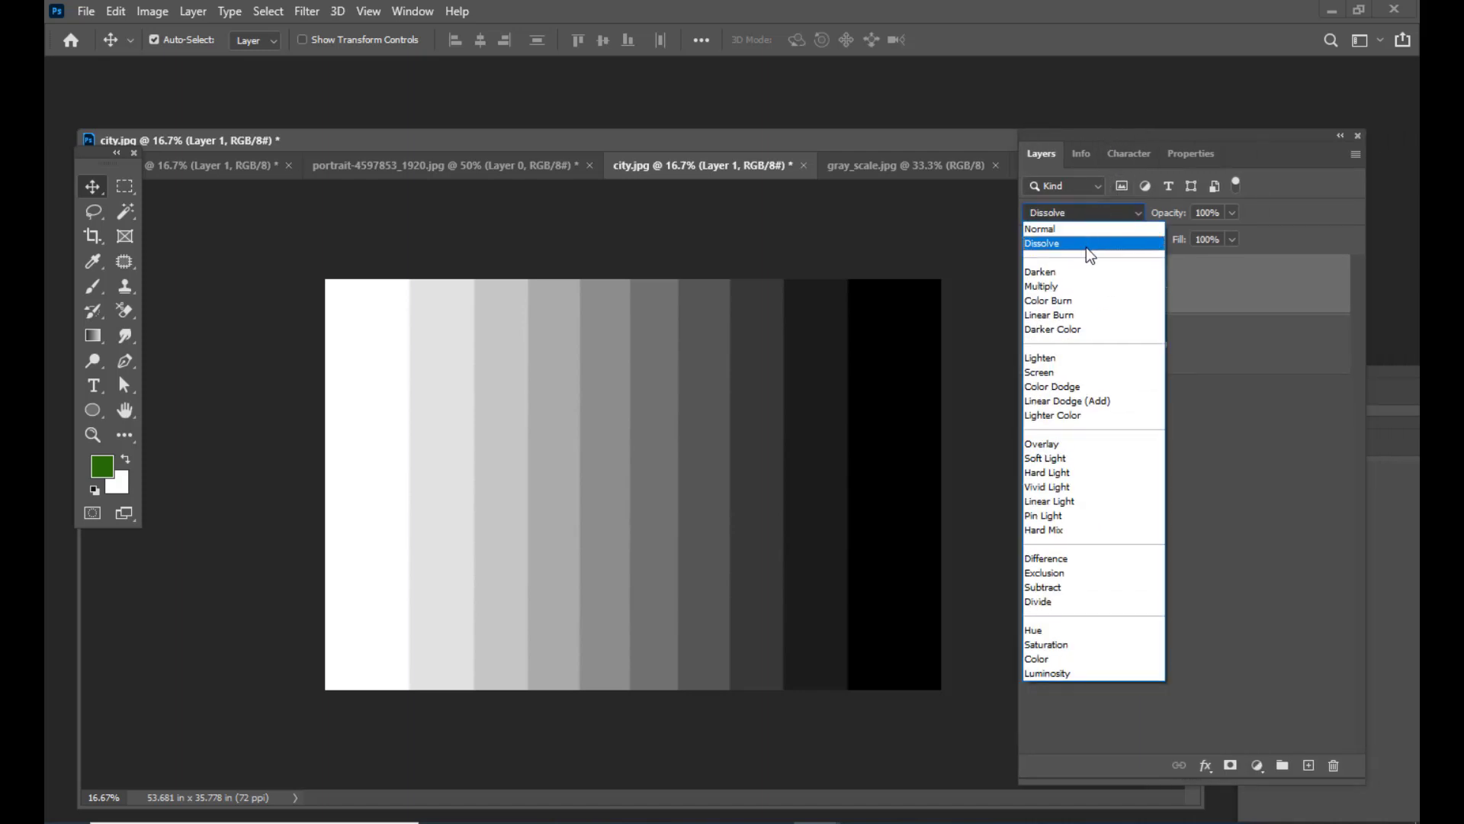
pyautogui.click(1087, 248)
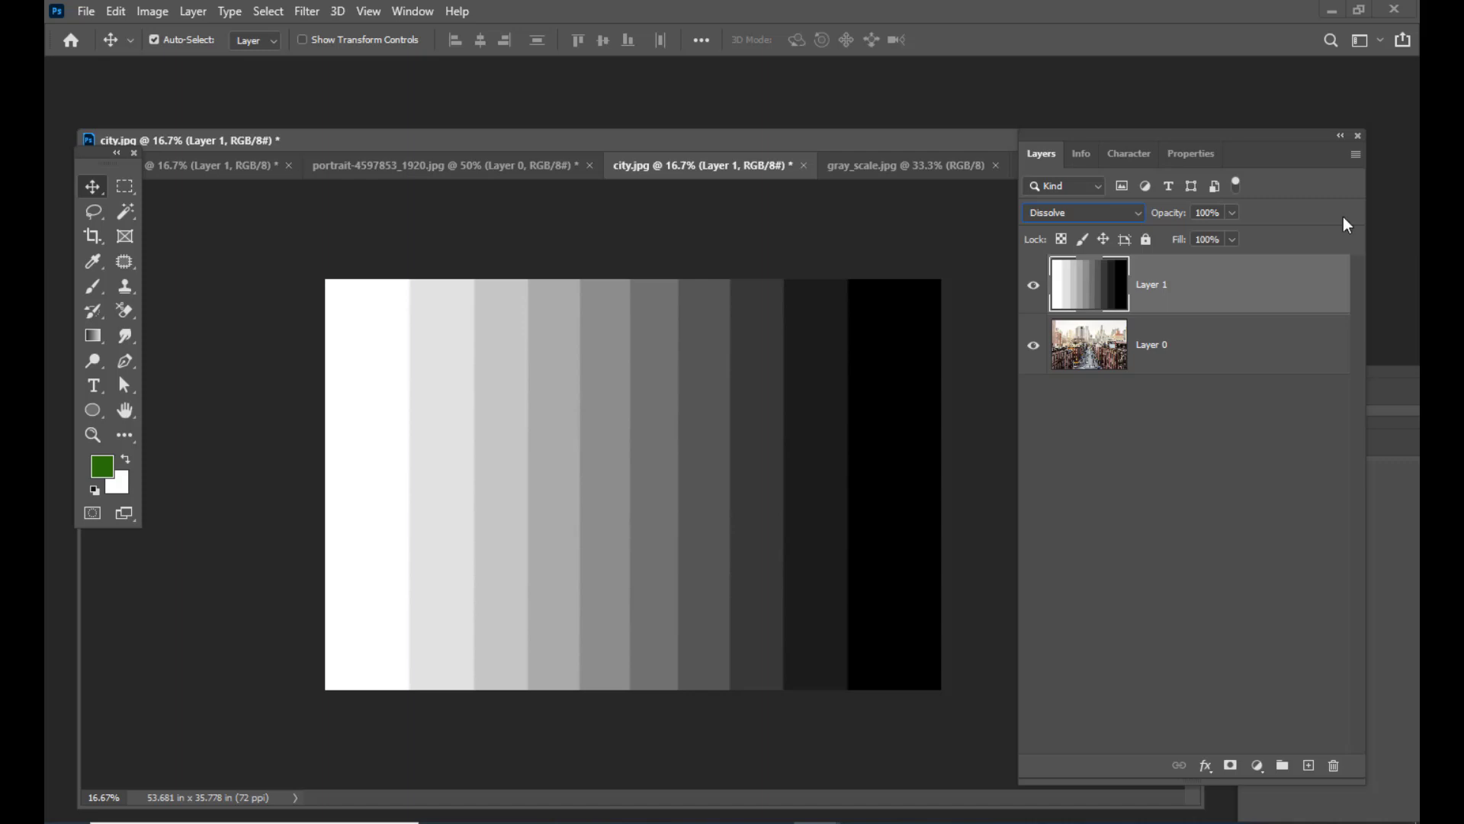
pyautogui.moveTo(1237, 135); pyautogui.dragTo(1247, 160)
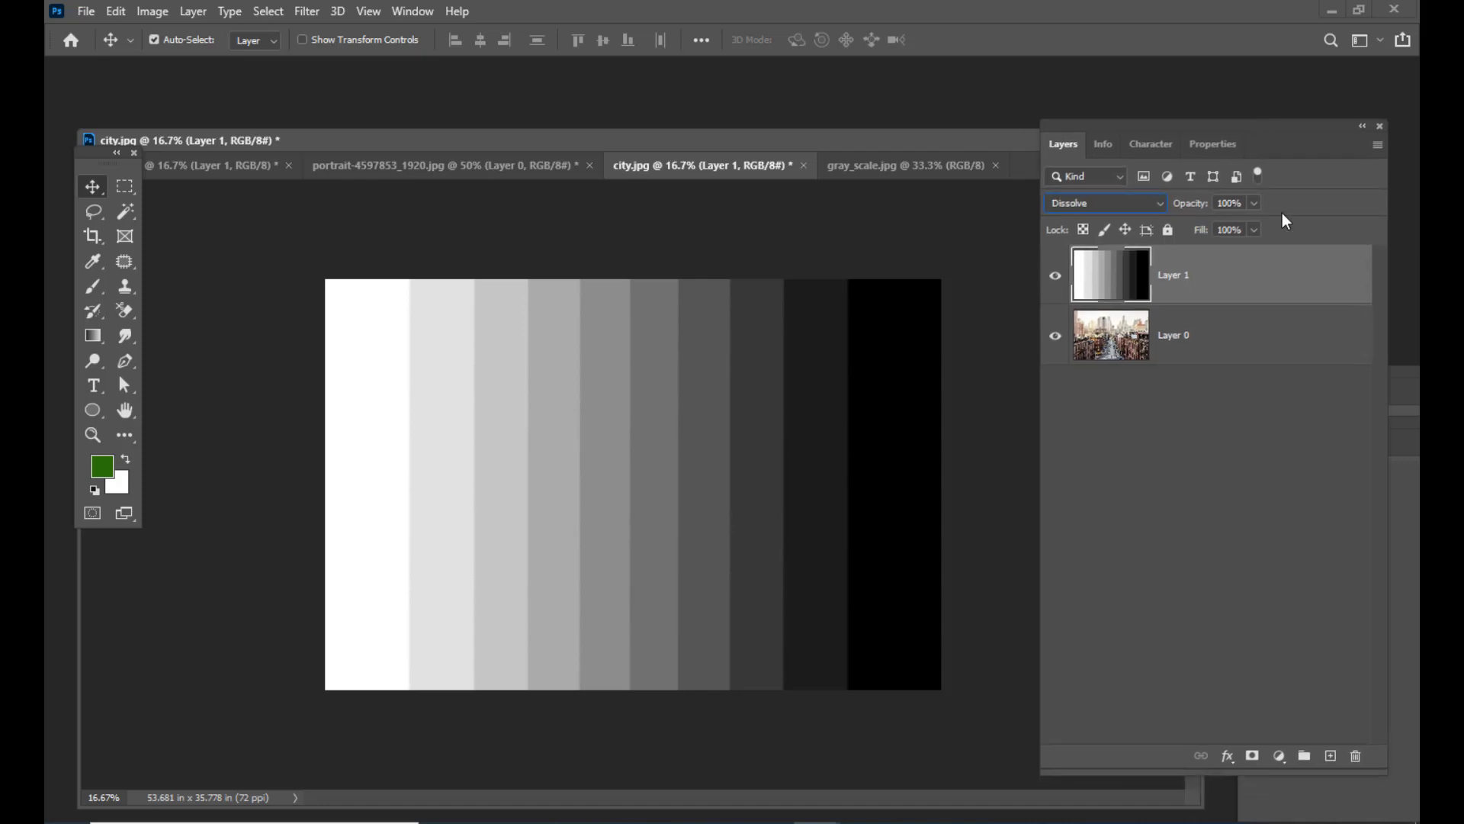
pyautogui.click(1254, 203)
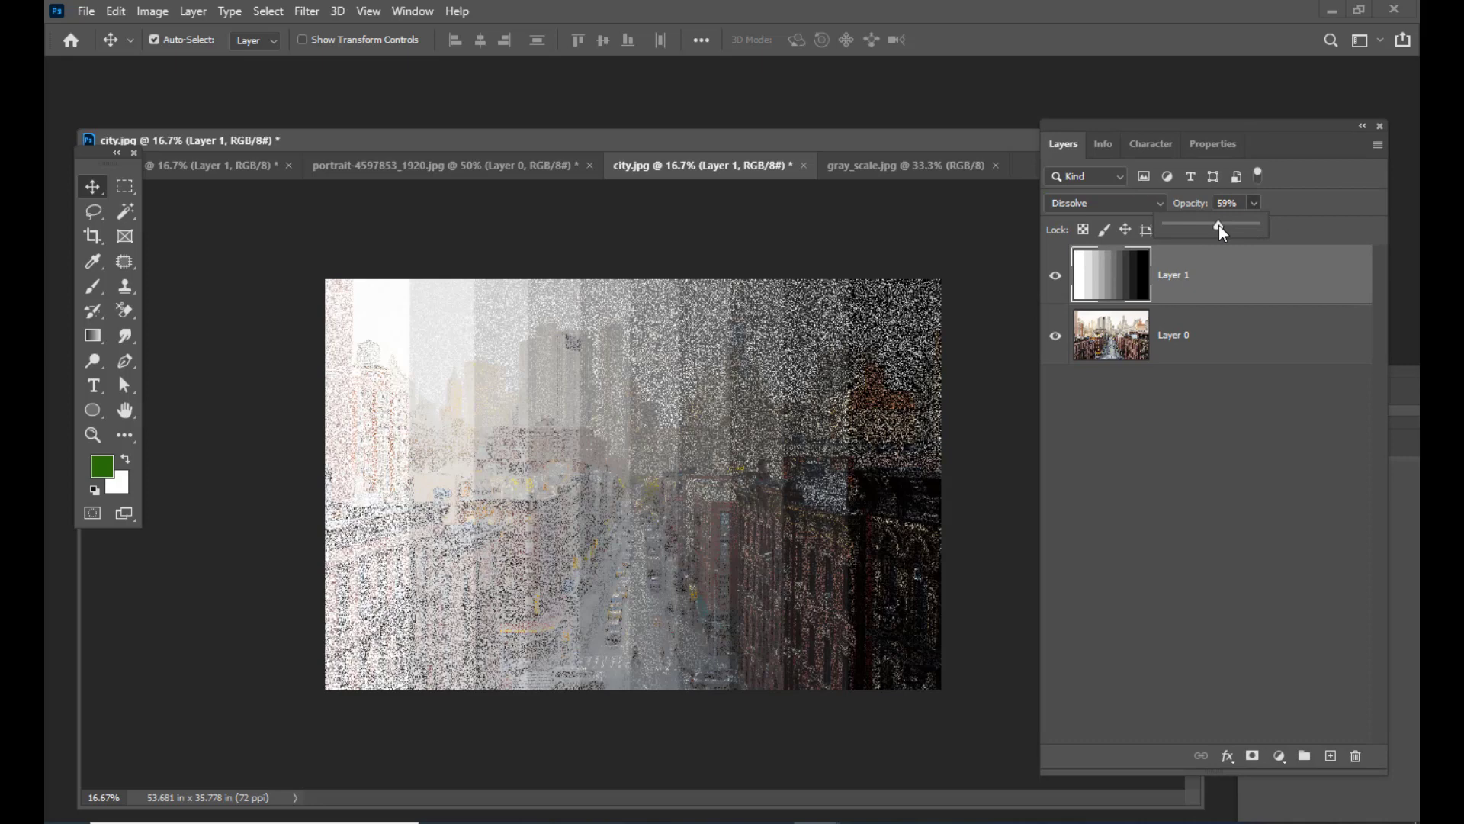
# Lower Layer 1's opacity to 49% and 36% to preview the speckles, then restore it to 100%
pyautogui.moveTo(1218, 226); pyautogui.dragTo(1211, 227)
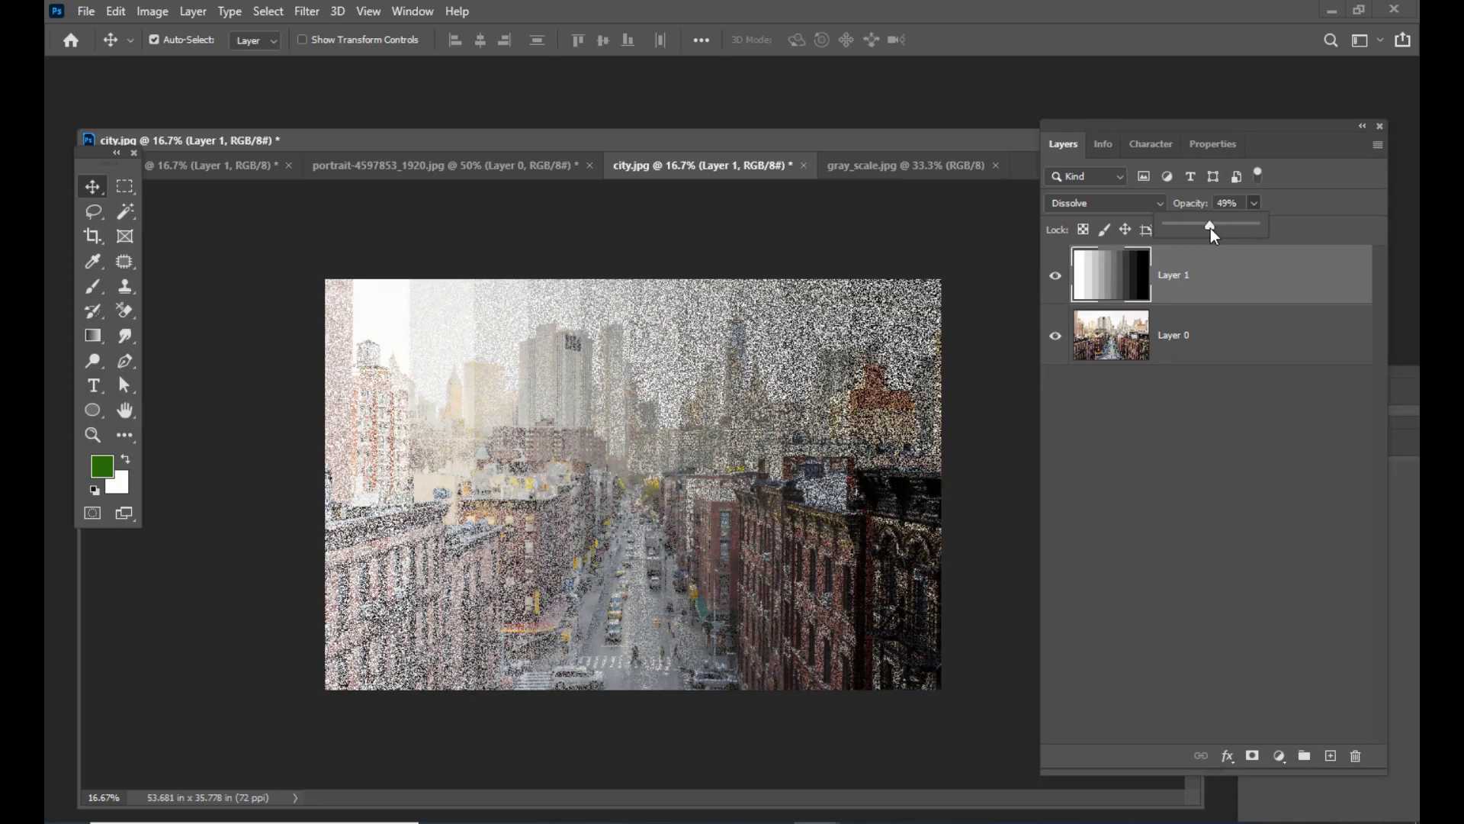
pyautogui.moveTo(1210, 228); pyautogui.dragTo(1177, 228)
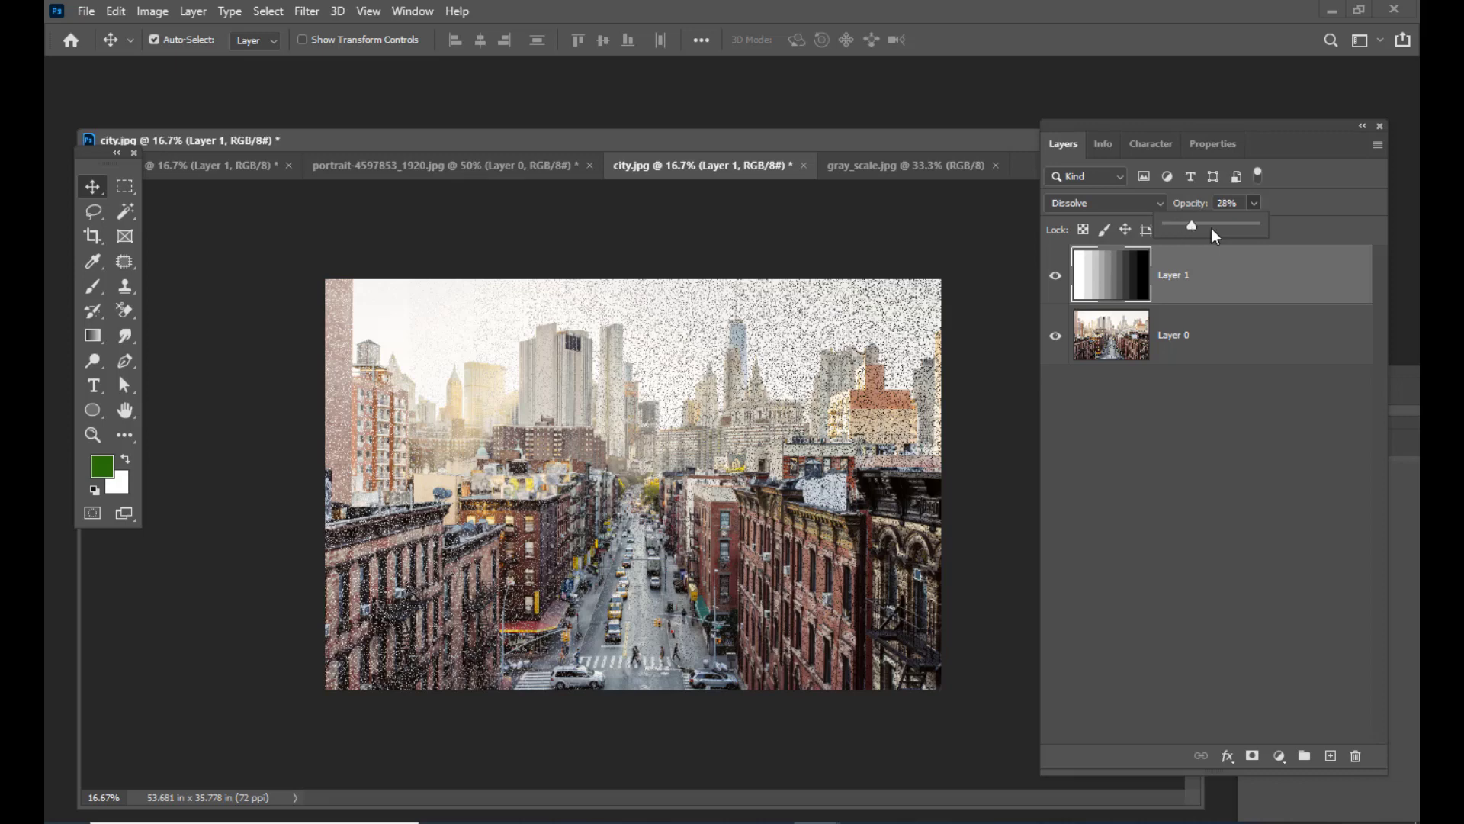
pyautogui.moveTo(1211, 229); pyautogui.dragTo(1288, 238)
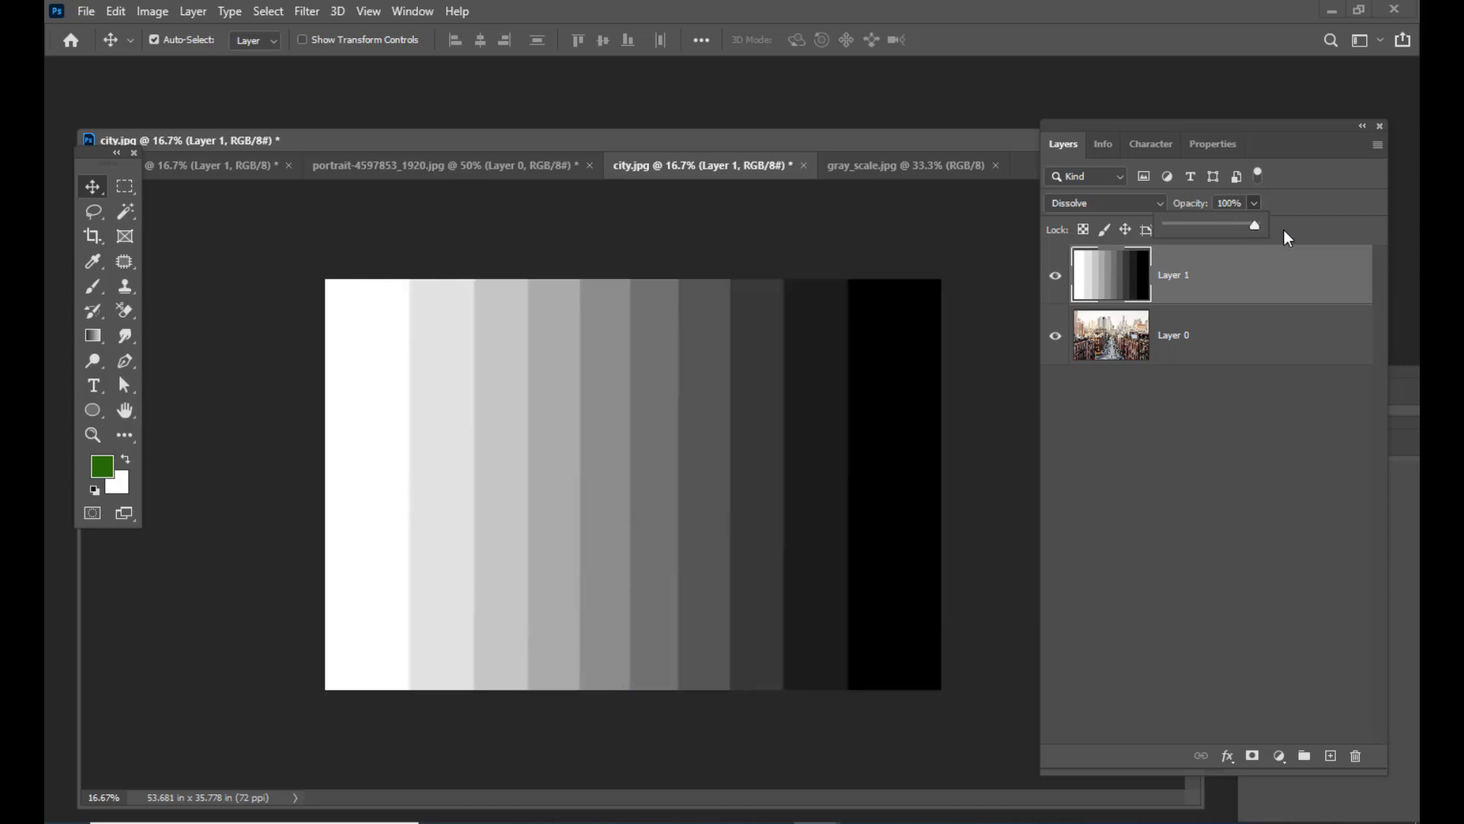
pyautogui.click(1314, 198)
pyautogui.moveTo(1089, 132); pyautogui.dragTo(1102, 129)
pyautogui.click(1137, 199)
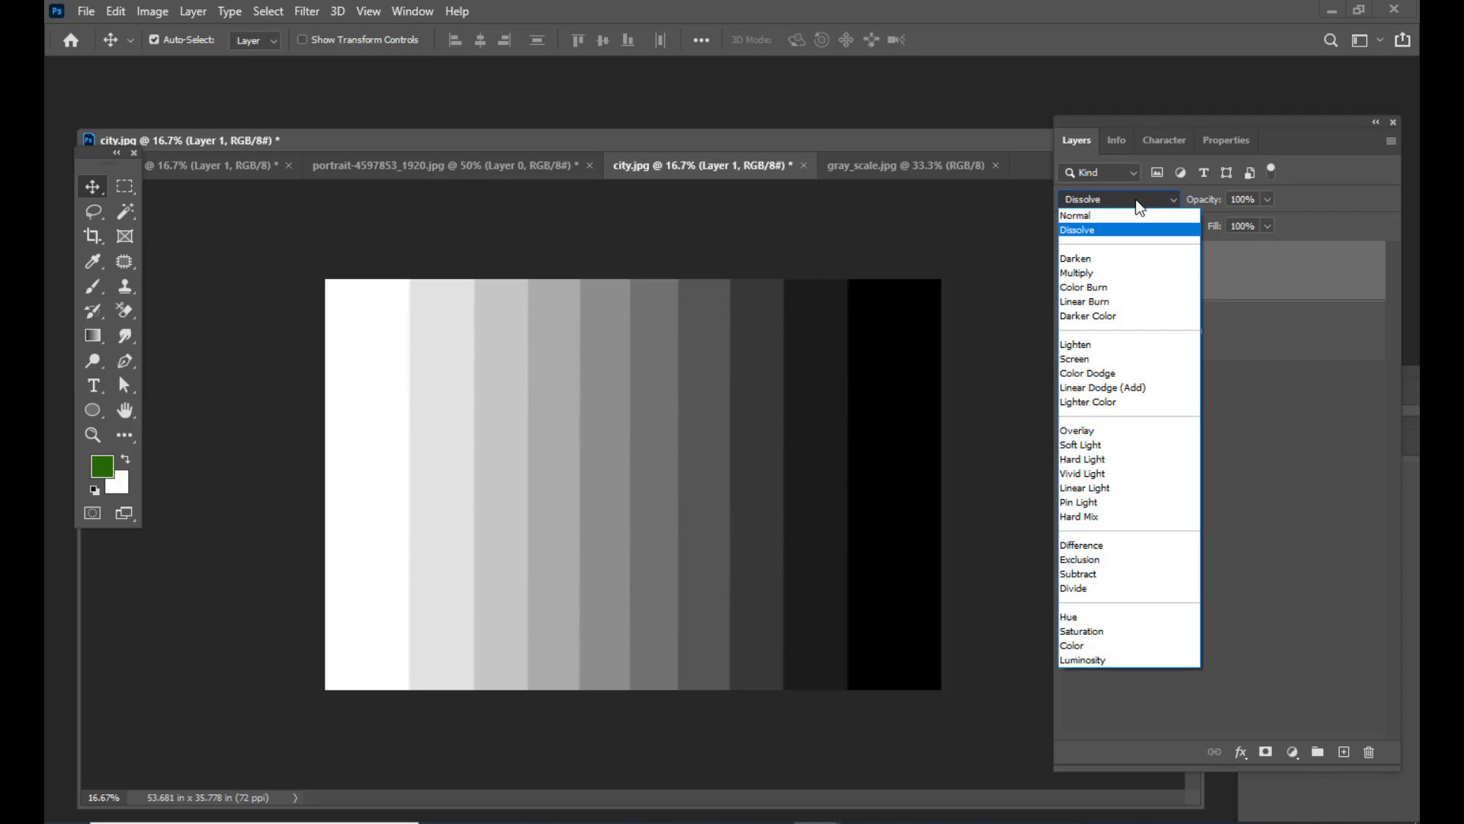
pyautogui.click(1136, 199)
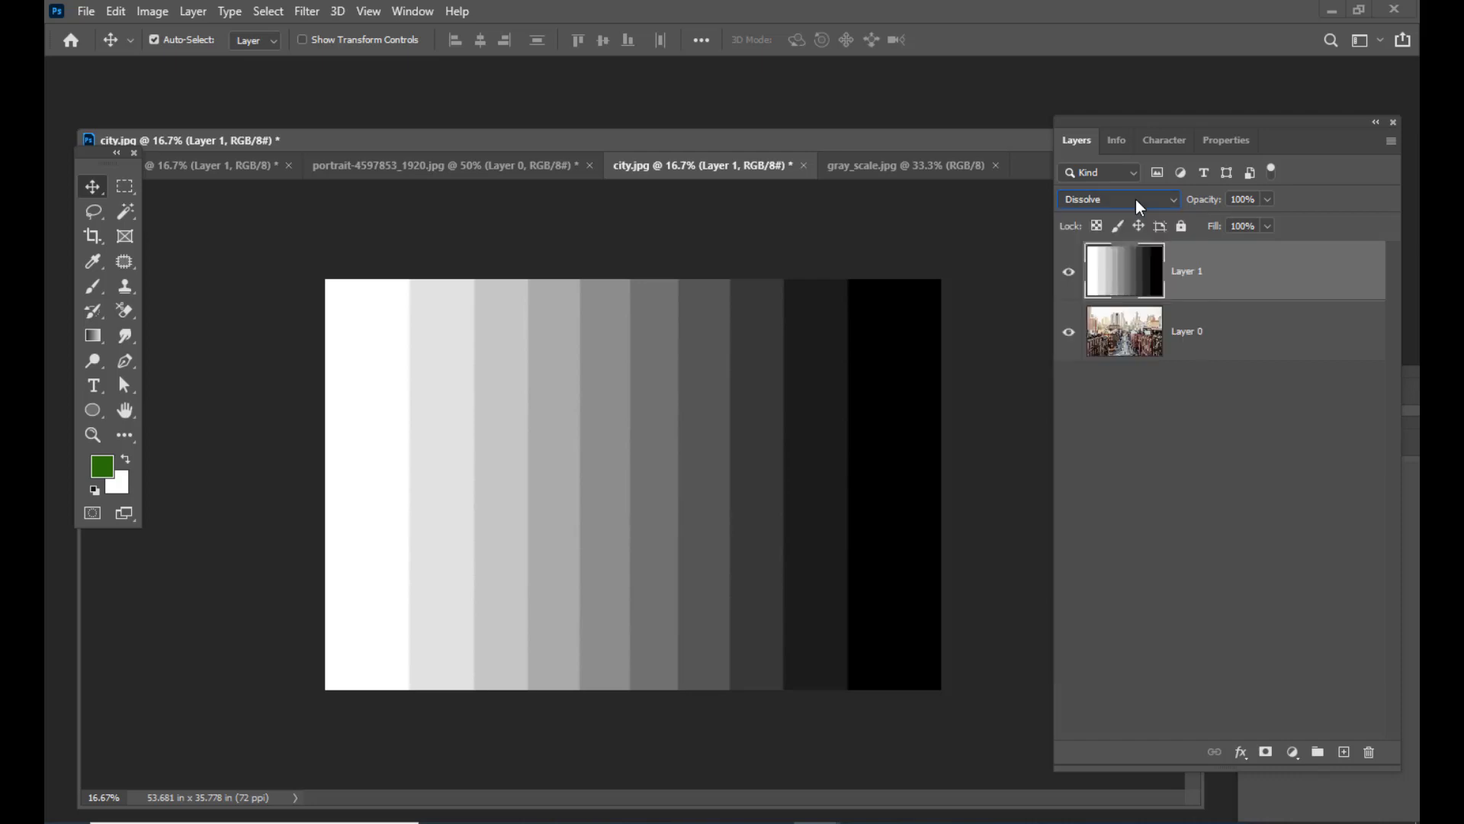
pyautogui.moveTo(1112, 113); pyautogui.dragTo(1086, 124)
pyautogui.click(1101, 211)
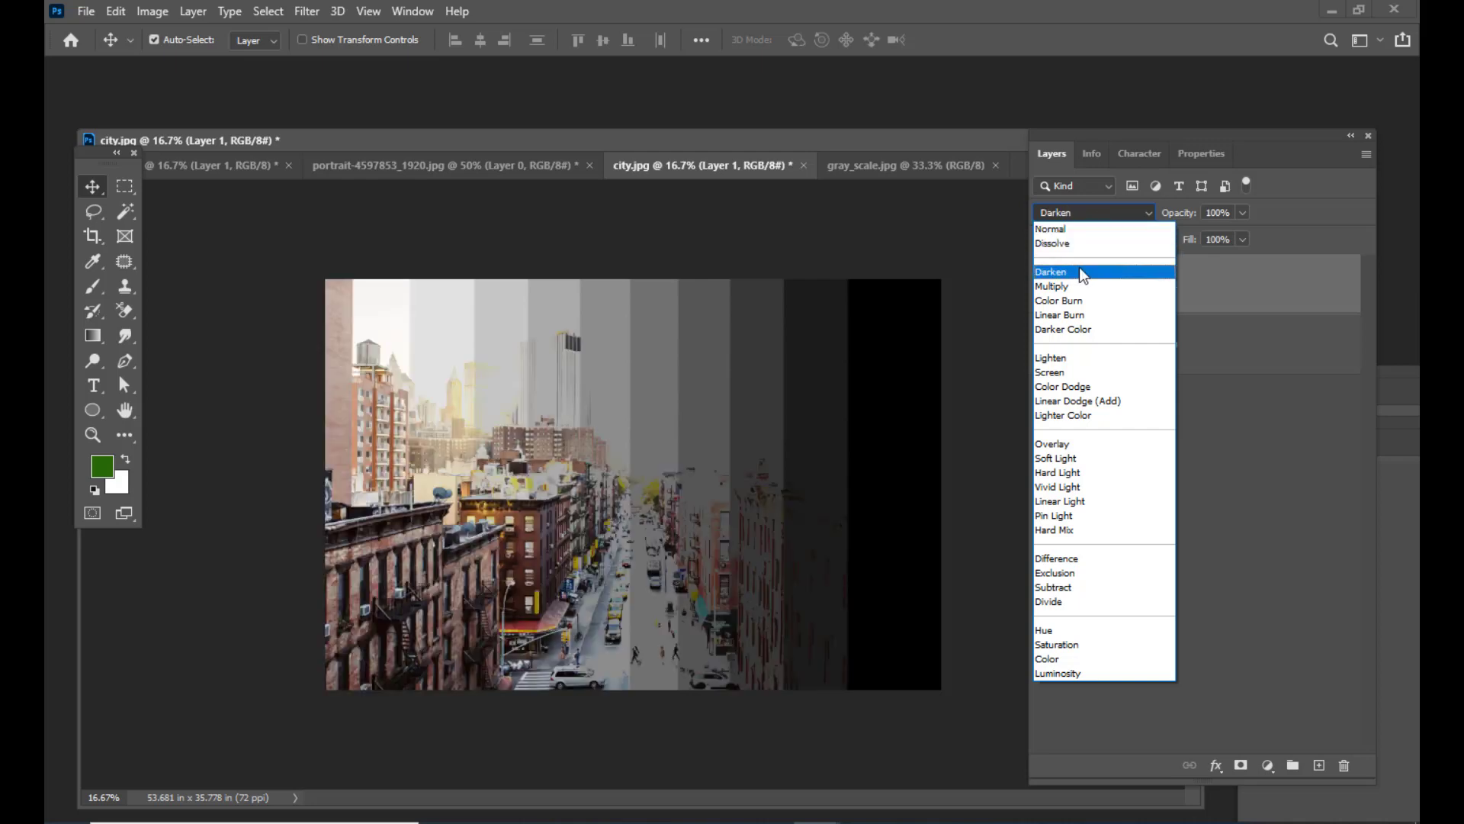
# Apply Darken to Layer 1 and reposition the Layers panel and city document window
pyautogui.click(1082, 275)
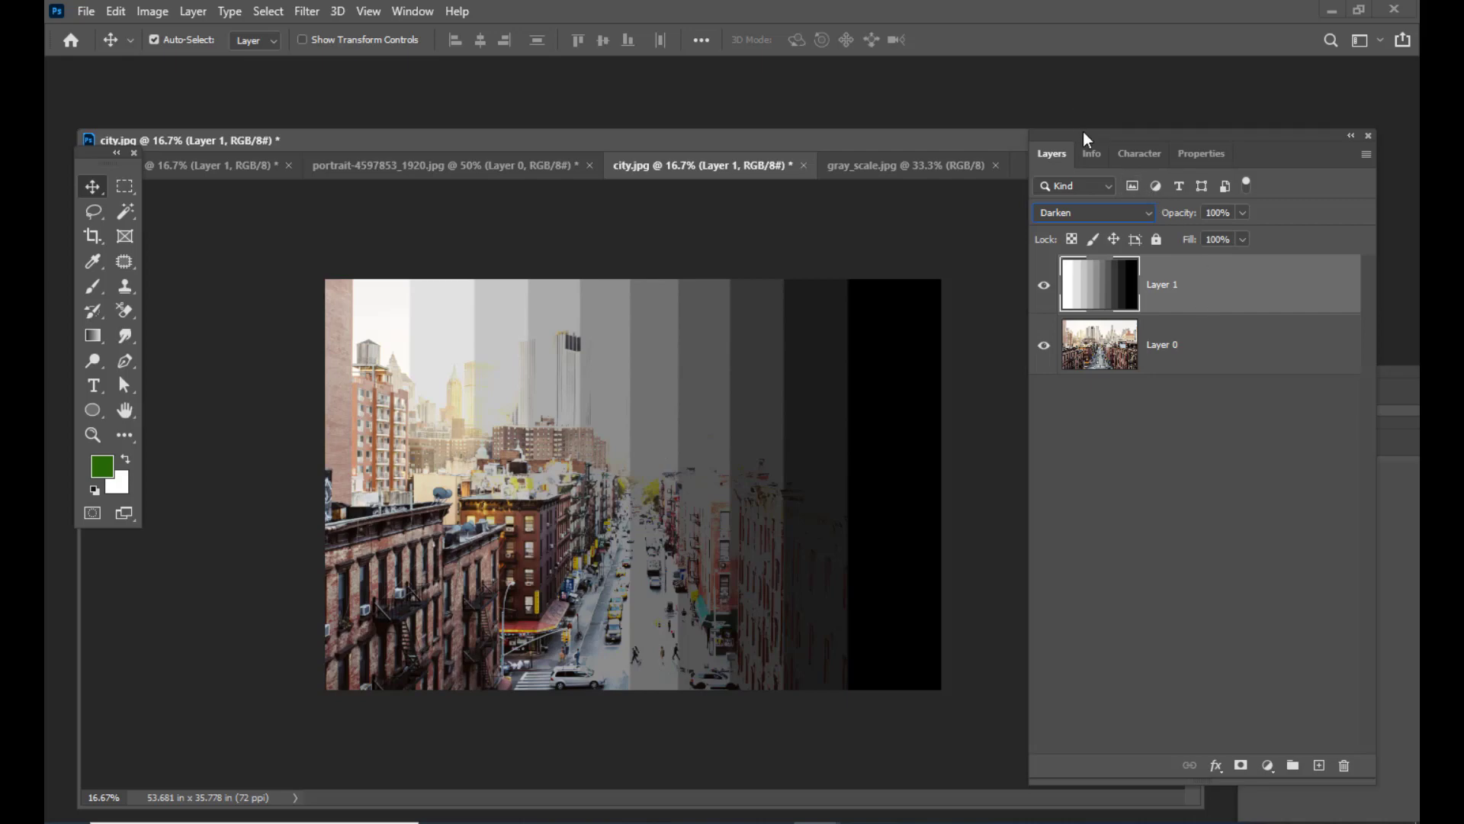
pyautogui.moveTo(1083, 131); pyautogui.dragTo(1091, 163)
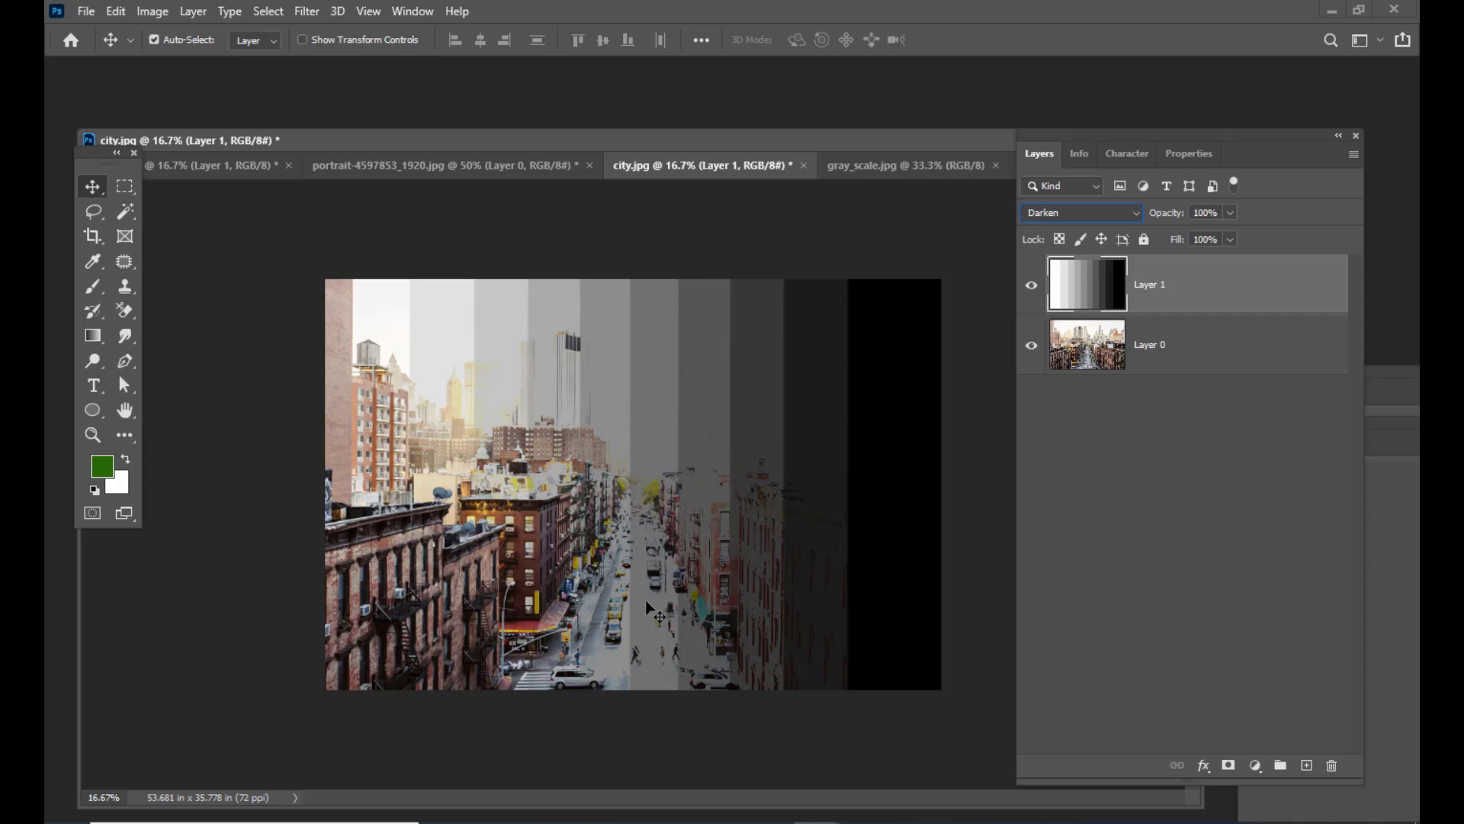
pyautogui.moveTo(714, 142); pyautogui.dragTo(734, 143)
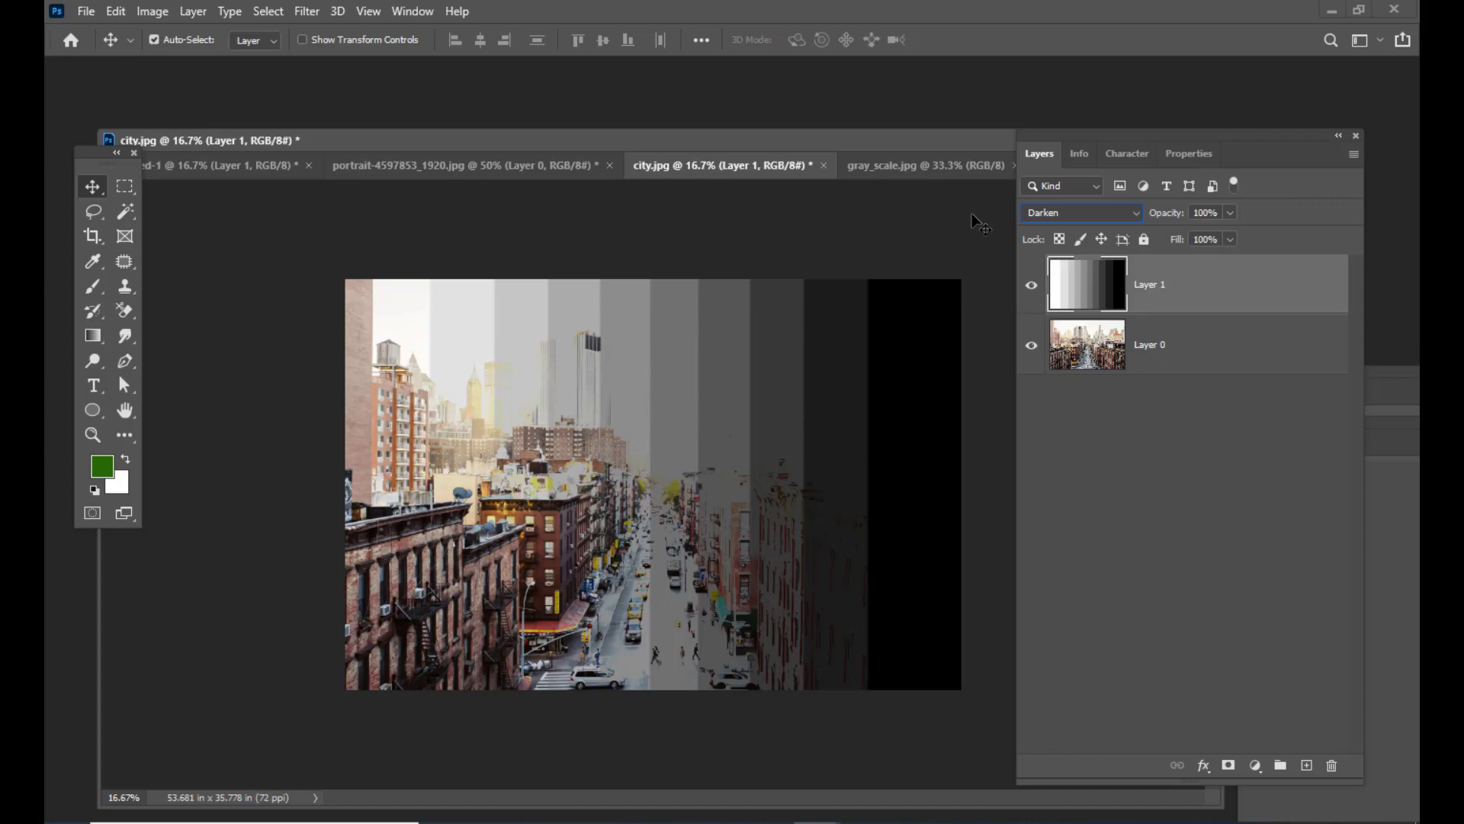
# Set Layer 1 to Multiply, then duplicate it with Ctrl+J and delete the copy
pyautogui.click(1114, 212)
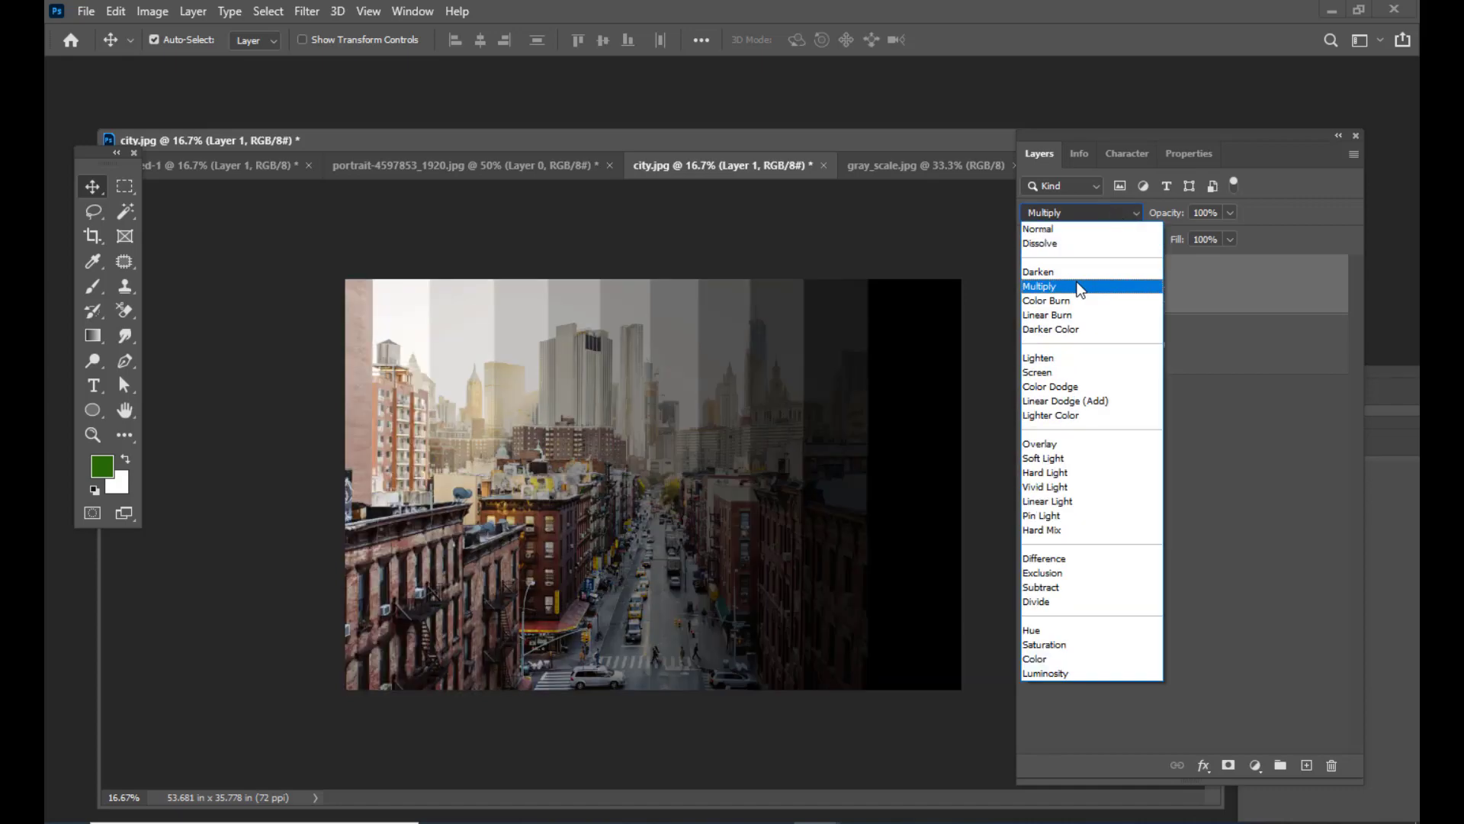
pyautogui.click(1079, 287)
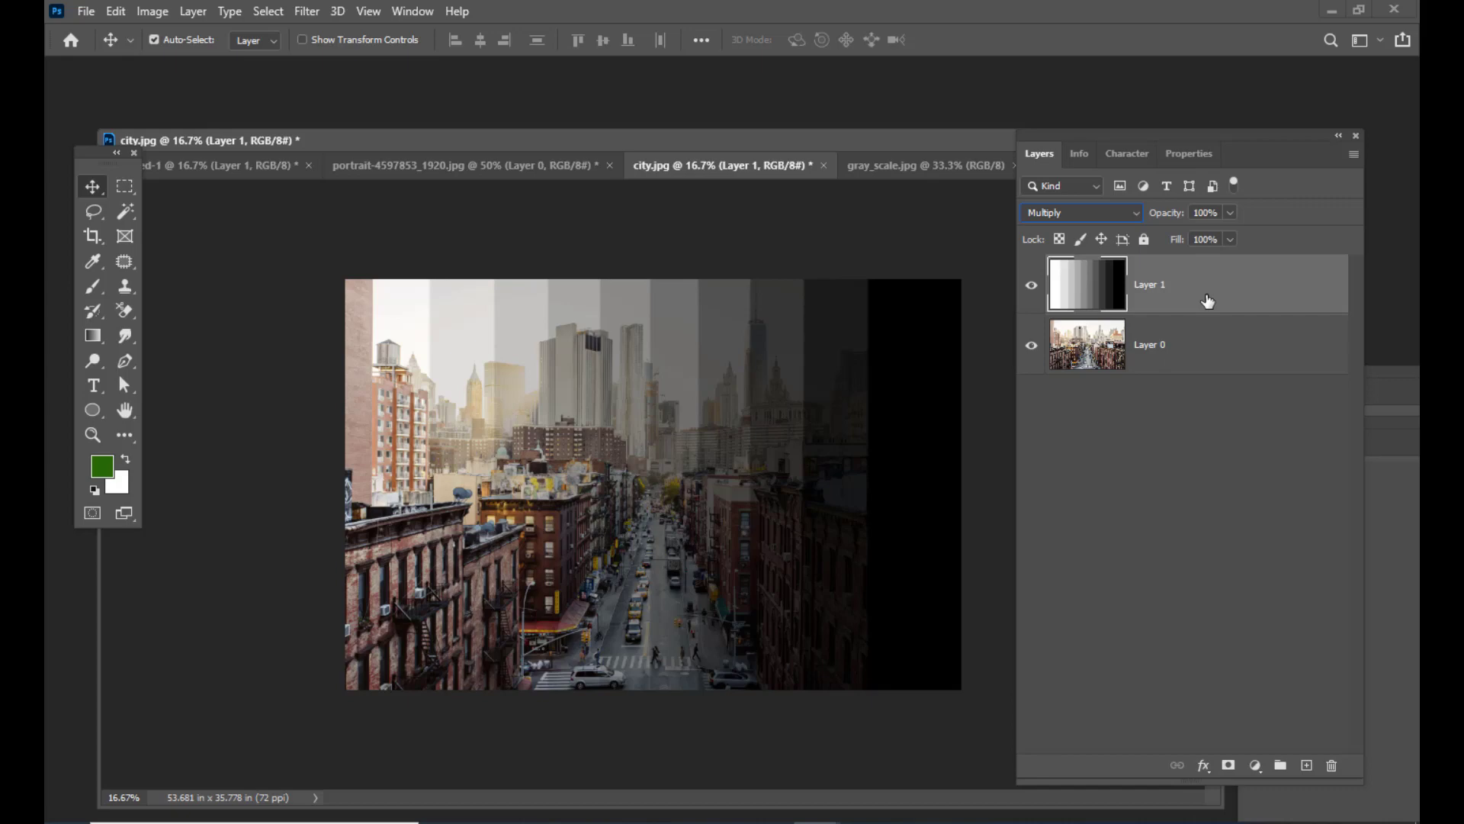
pyautogui.hotkey('ctrl', 'j')
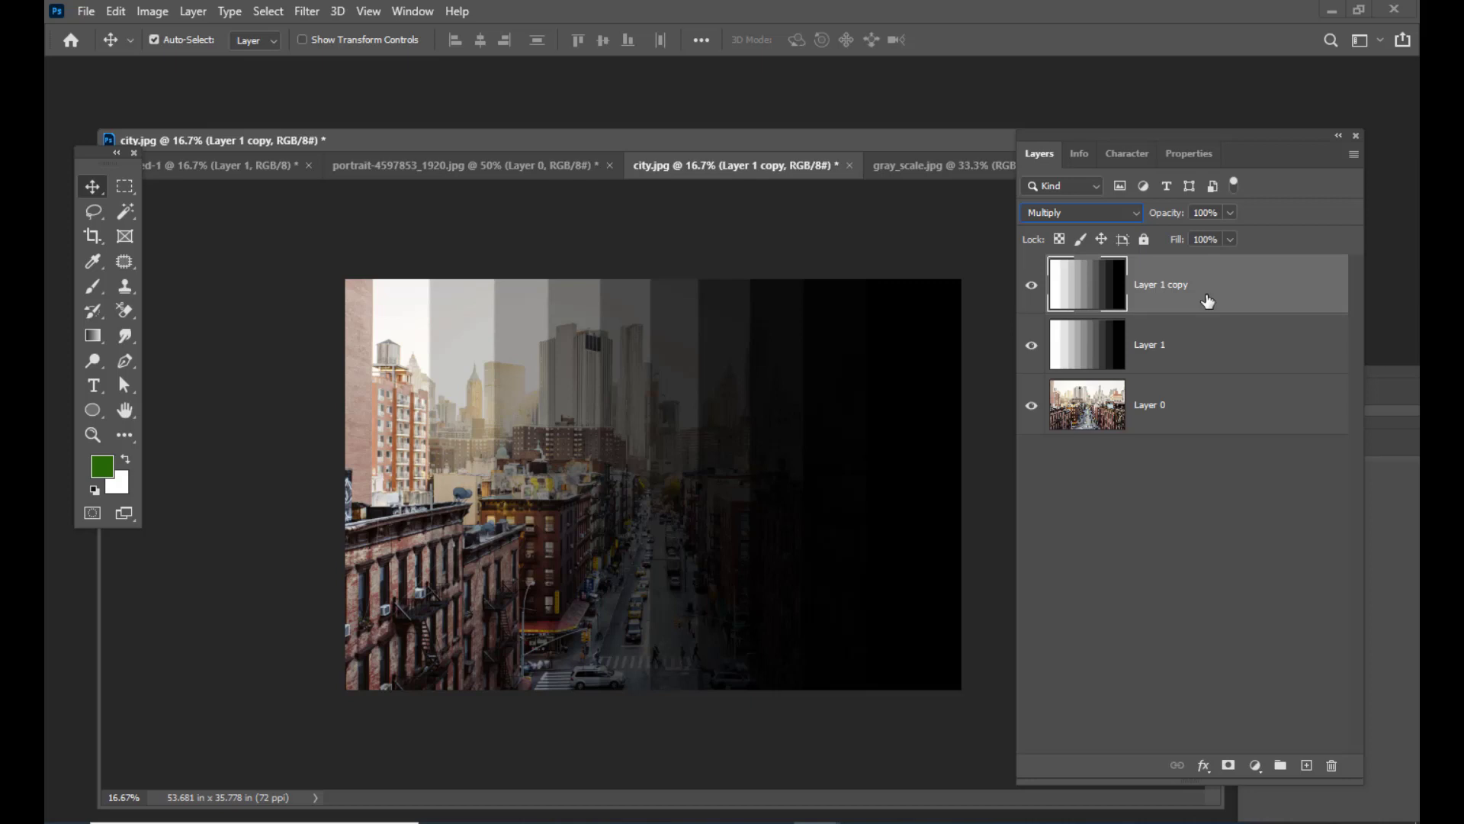
pyautogui.press('Delete')
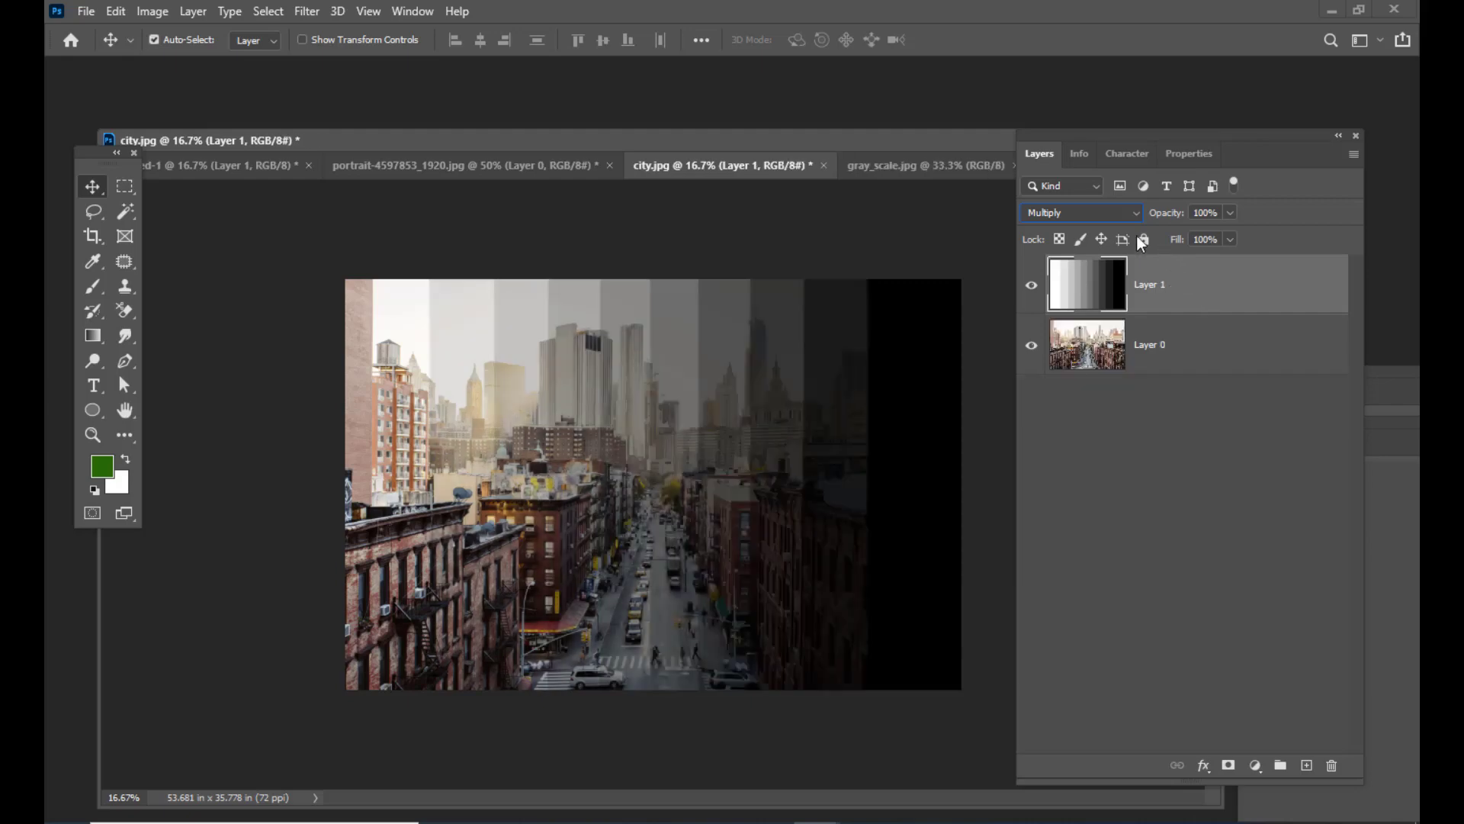
# Try Color Burn on the gray bars layer, then settle on Linear Burn
pyautogui.click(1123, 214)
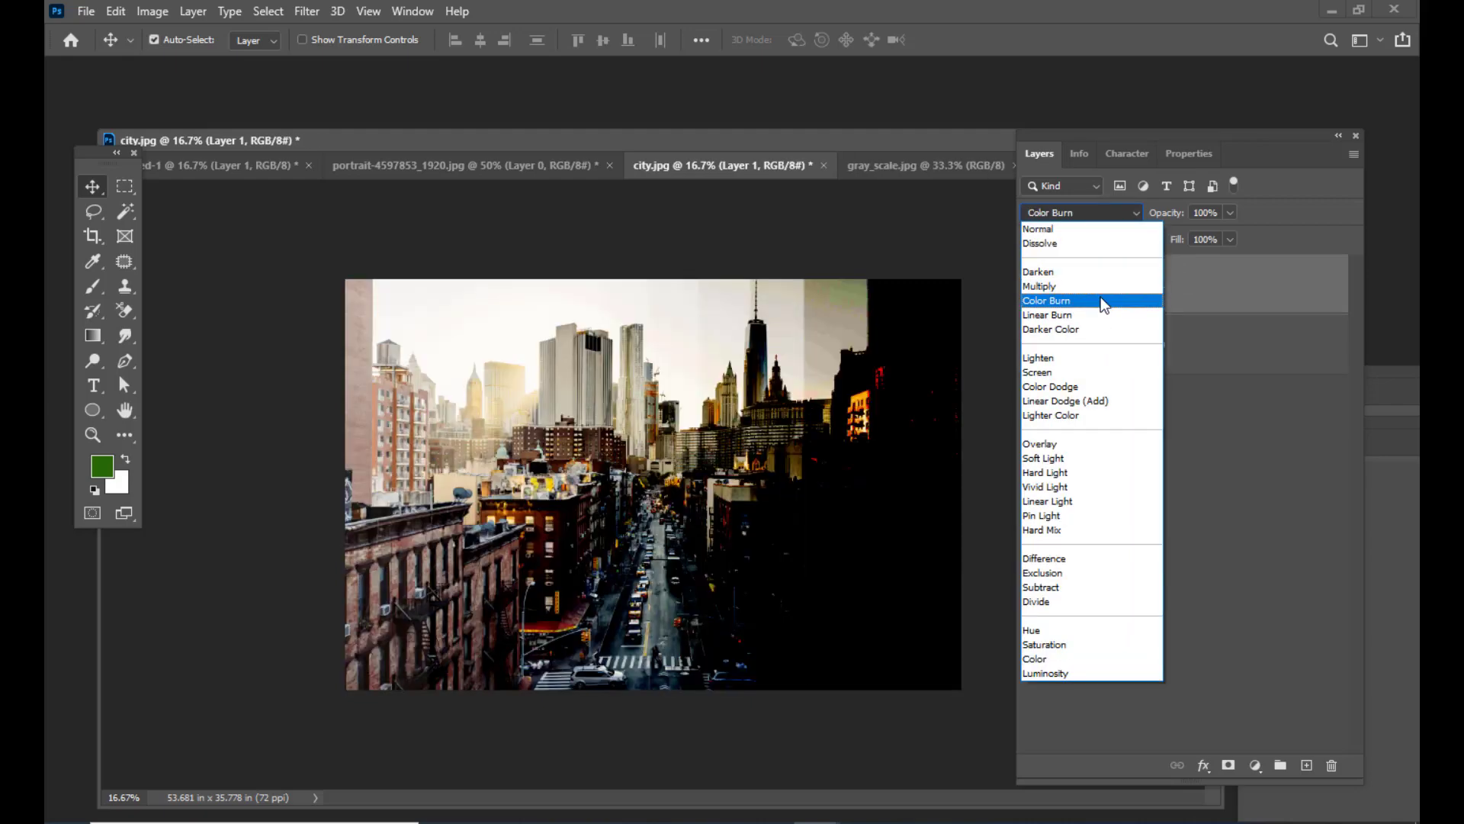
pyautogui.click(1100, 298)
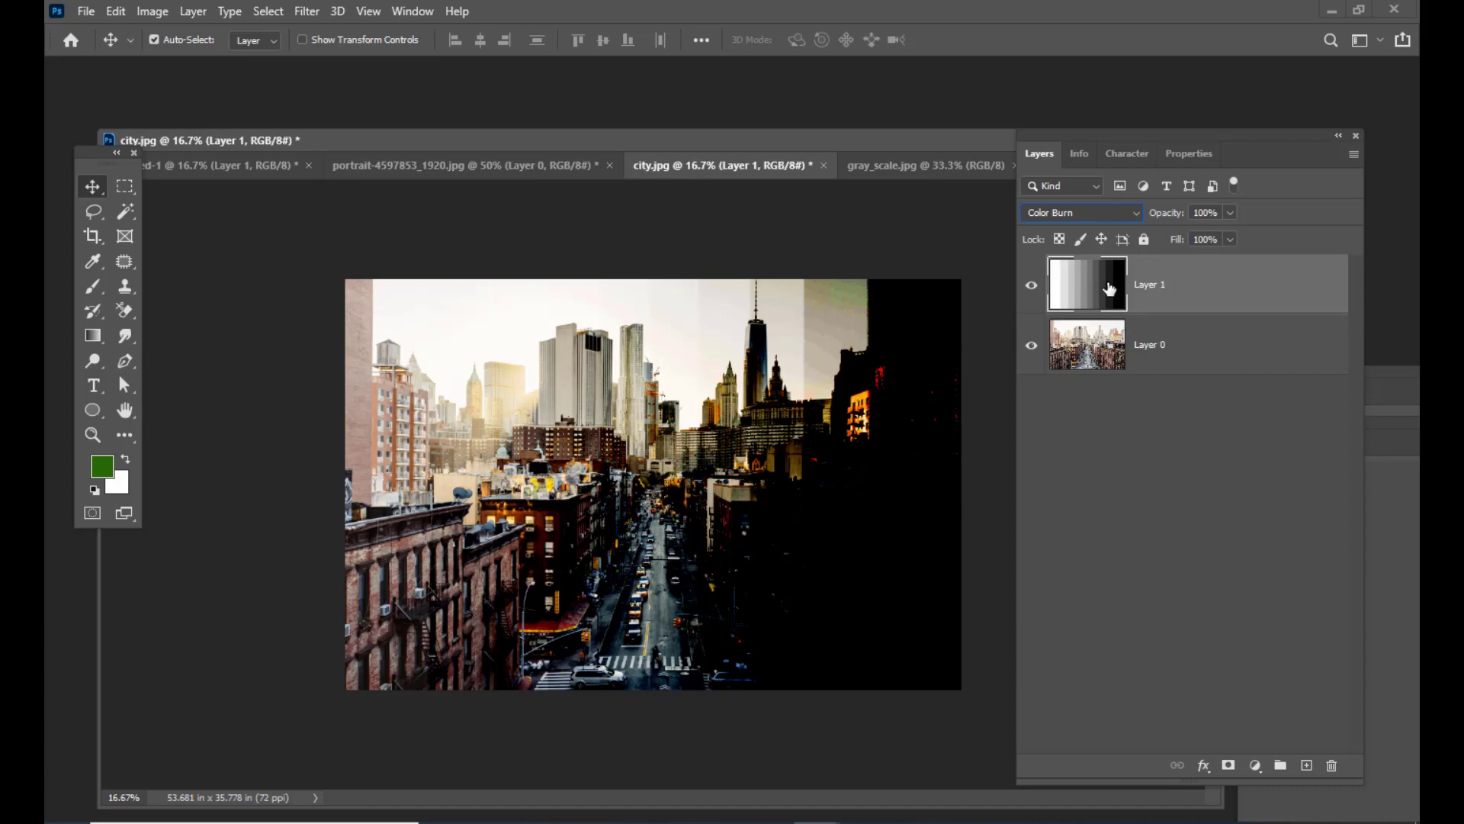
pyautogui.click(1140, 216)
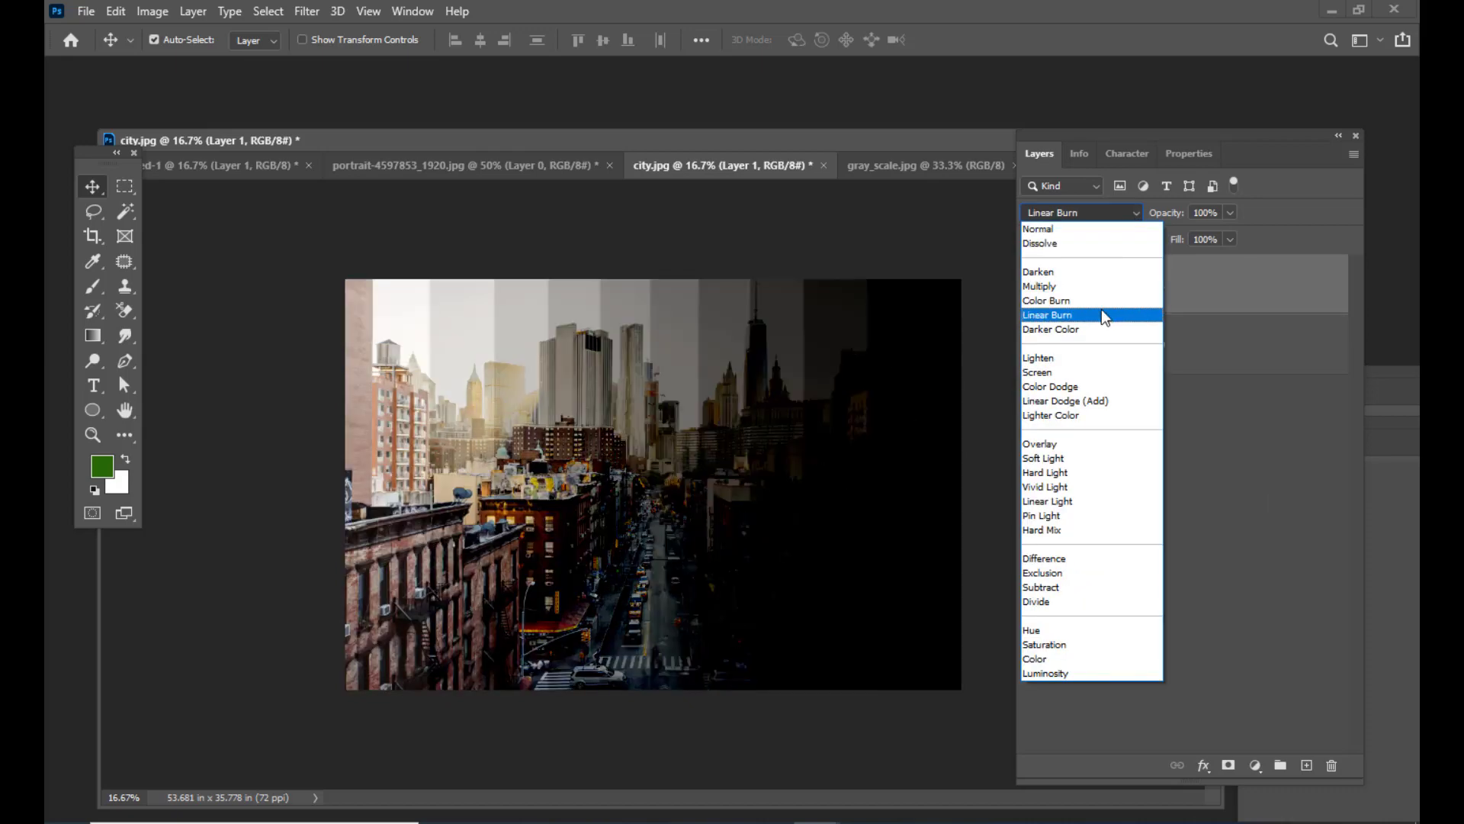
pyautogui.click(1101, 311)
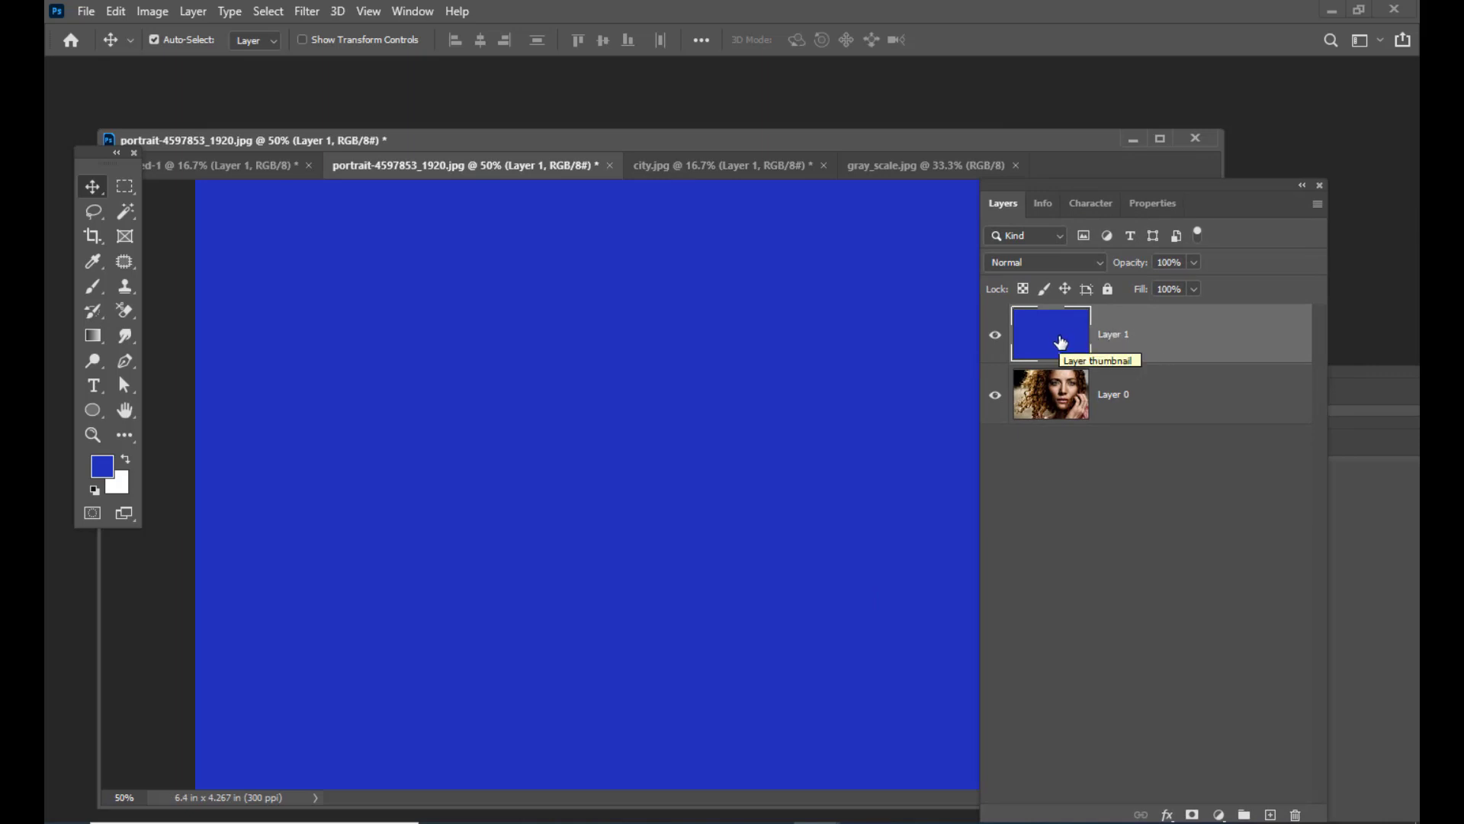
# Hide and restore the blue fill to compare with the portrait, then apply Color Burn to it
pyautogui.click(994, 338)
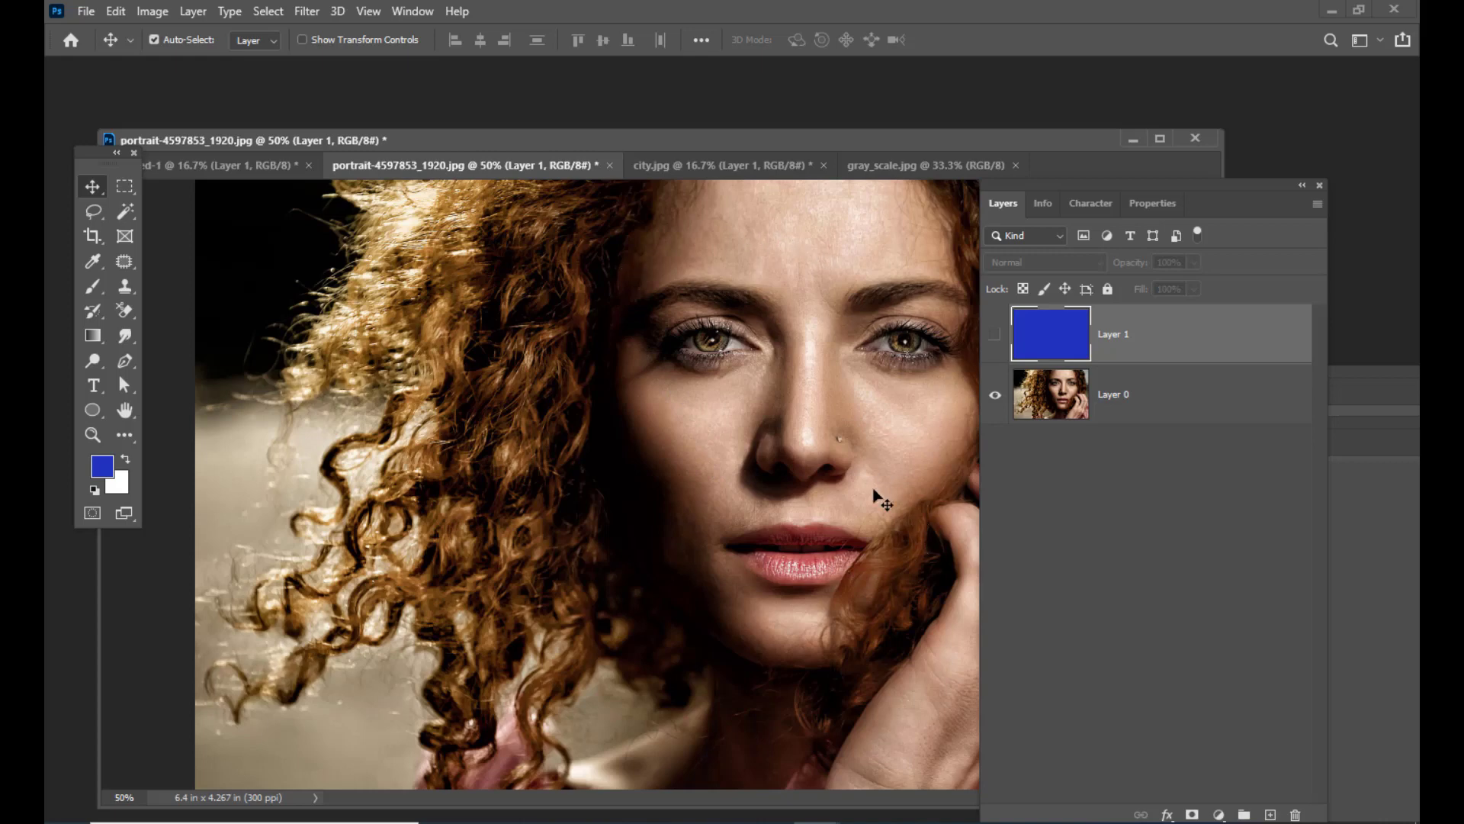
pyautogui.hotkey('ctrl', 'z')
pyautogui.moveTo(1082, 186); pyautogui.dragTo(1124, 183)
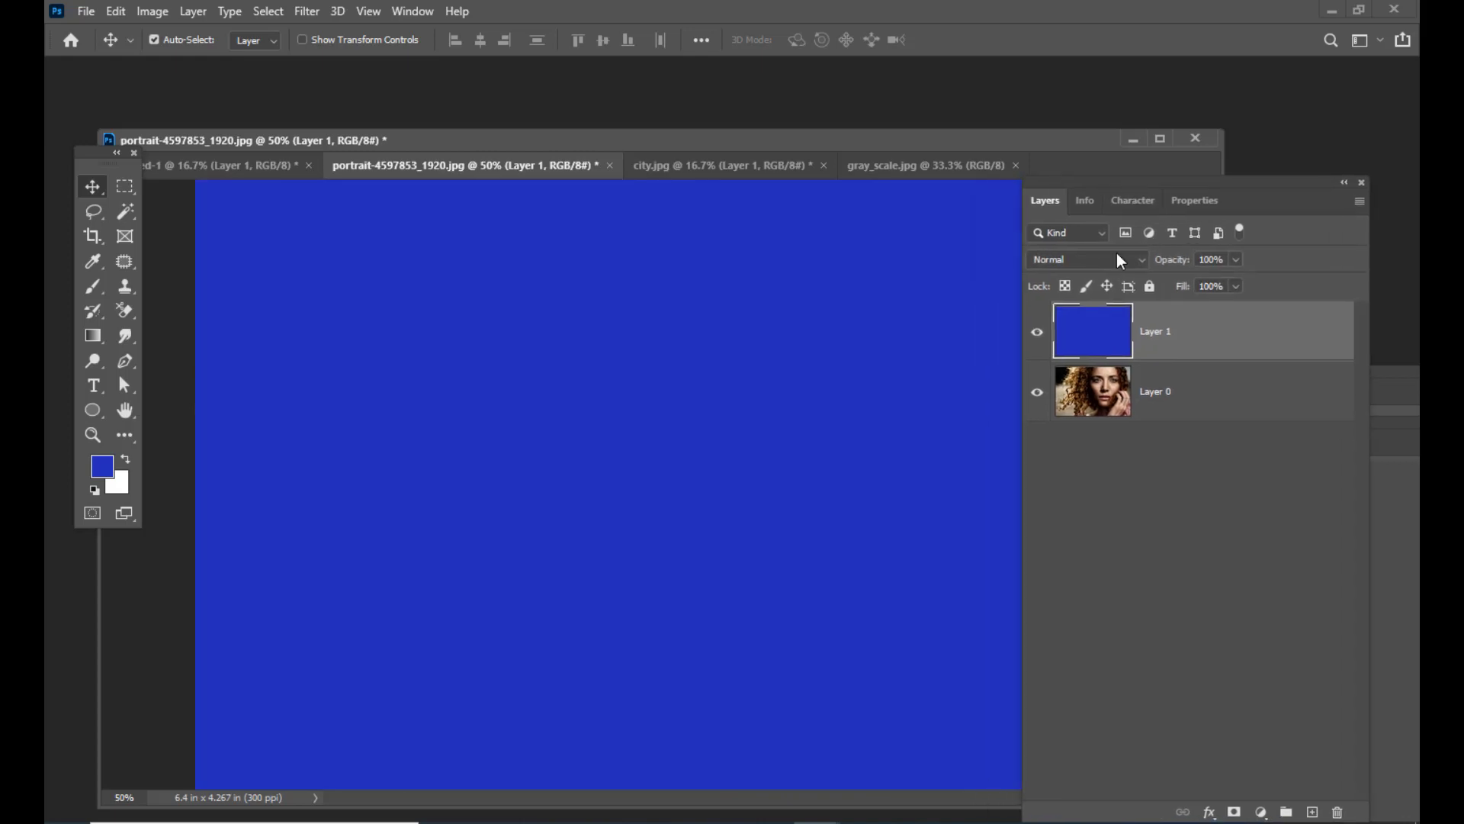
pyautogui.click(1116, 256)
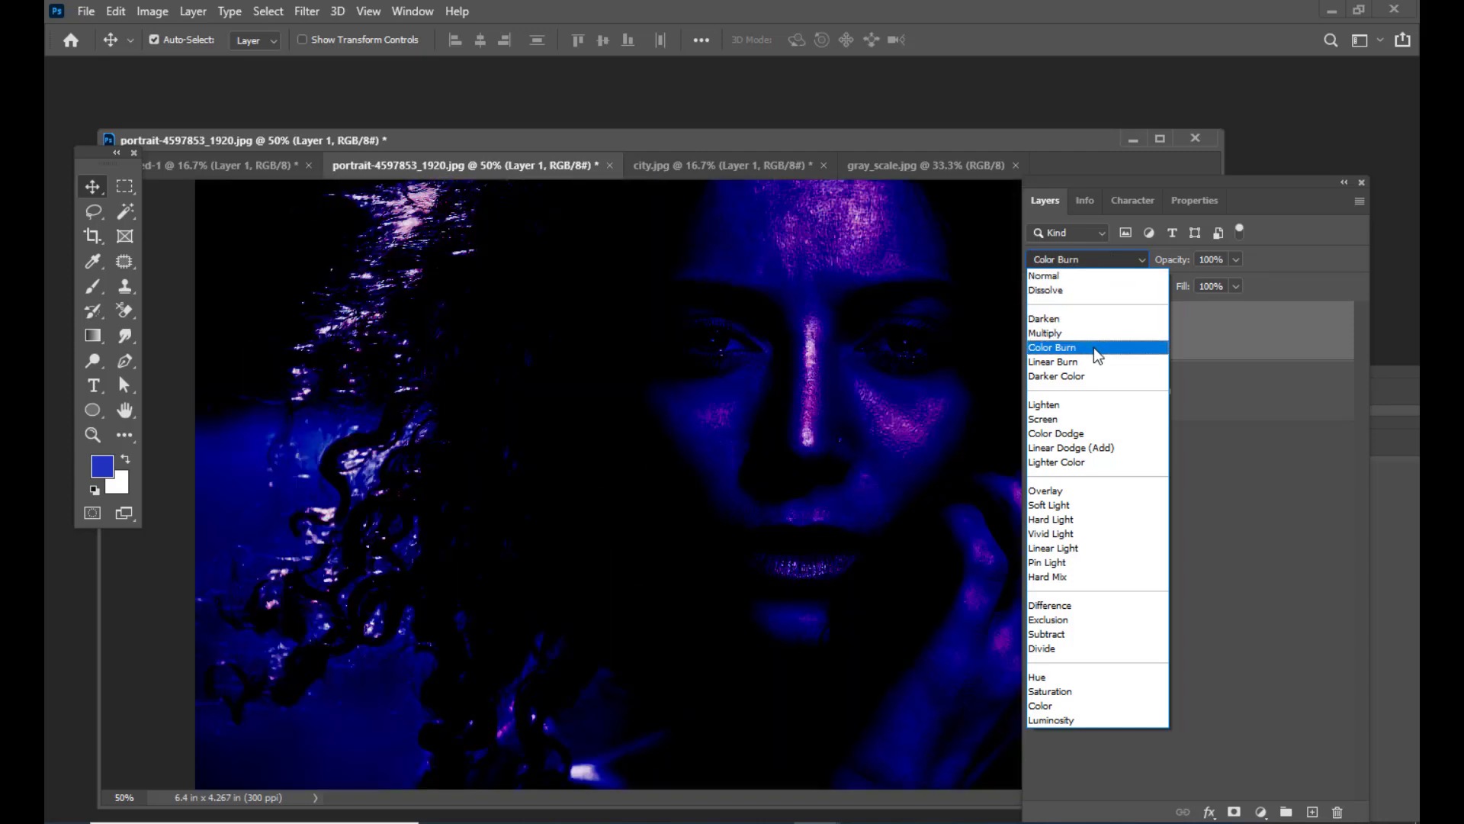
pyautogui.click(1096, 354)
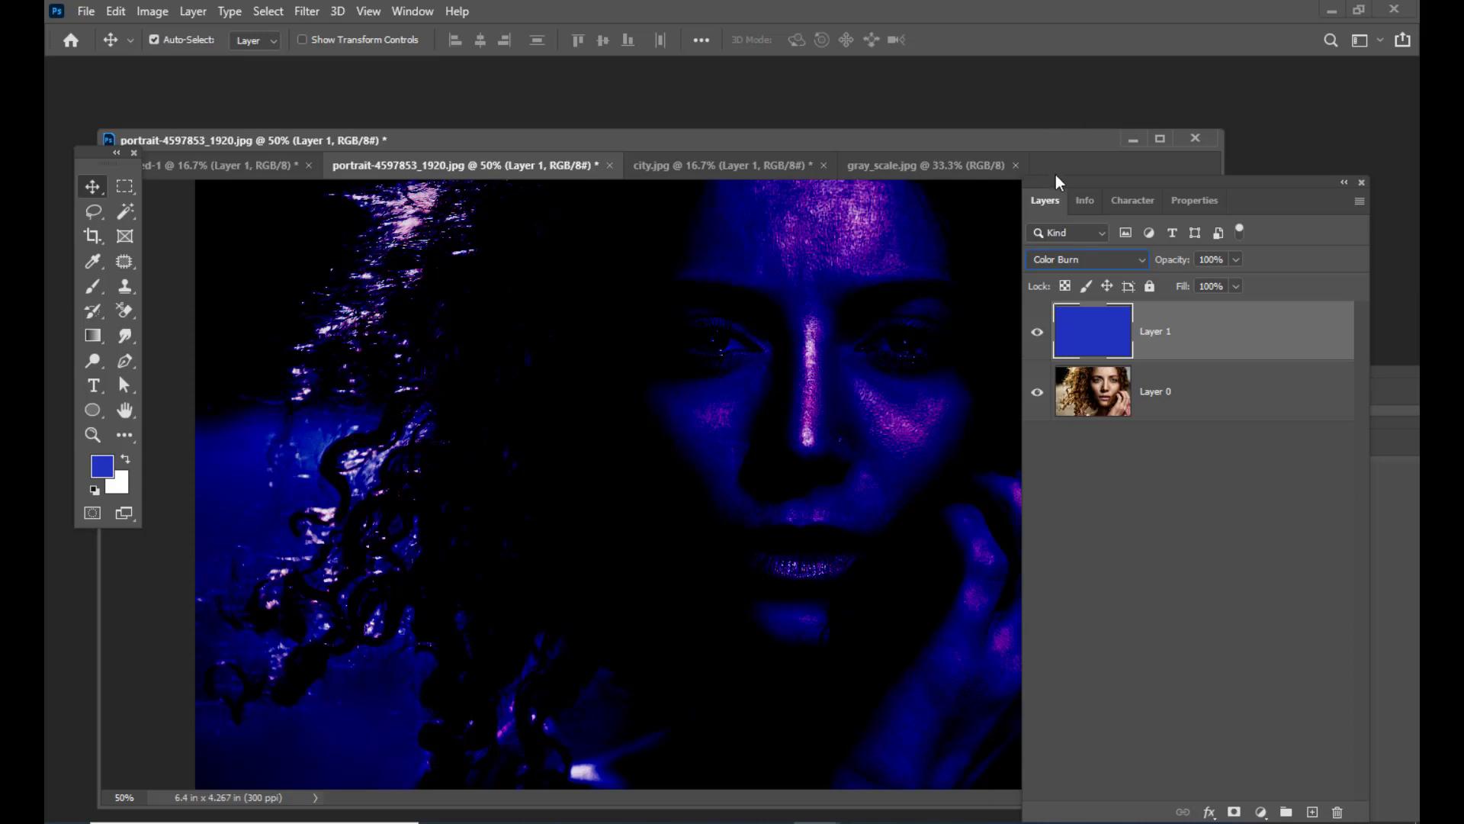
# Dock the Layers panel and switch the blue fill layer to Linear Burn
pyautogui.moveTo(1056, 187); pyautogui.dragTo(984, 231)
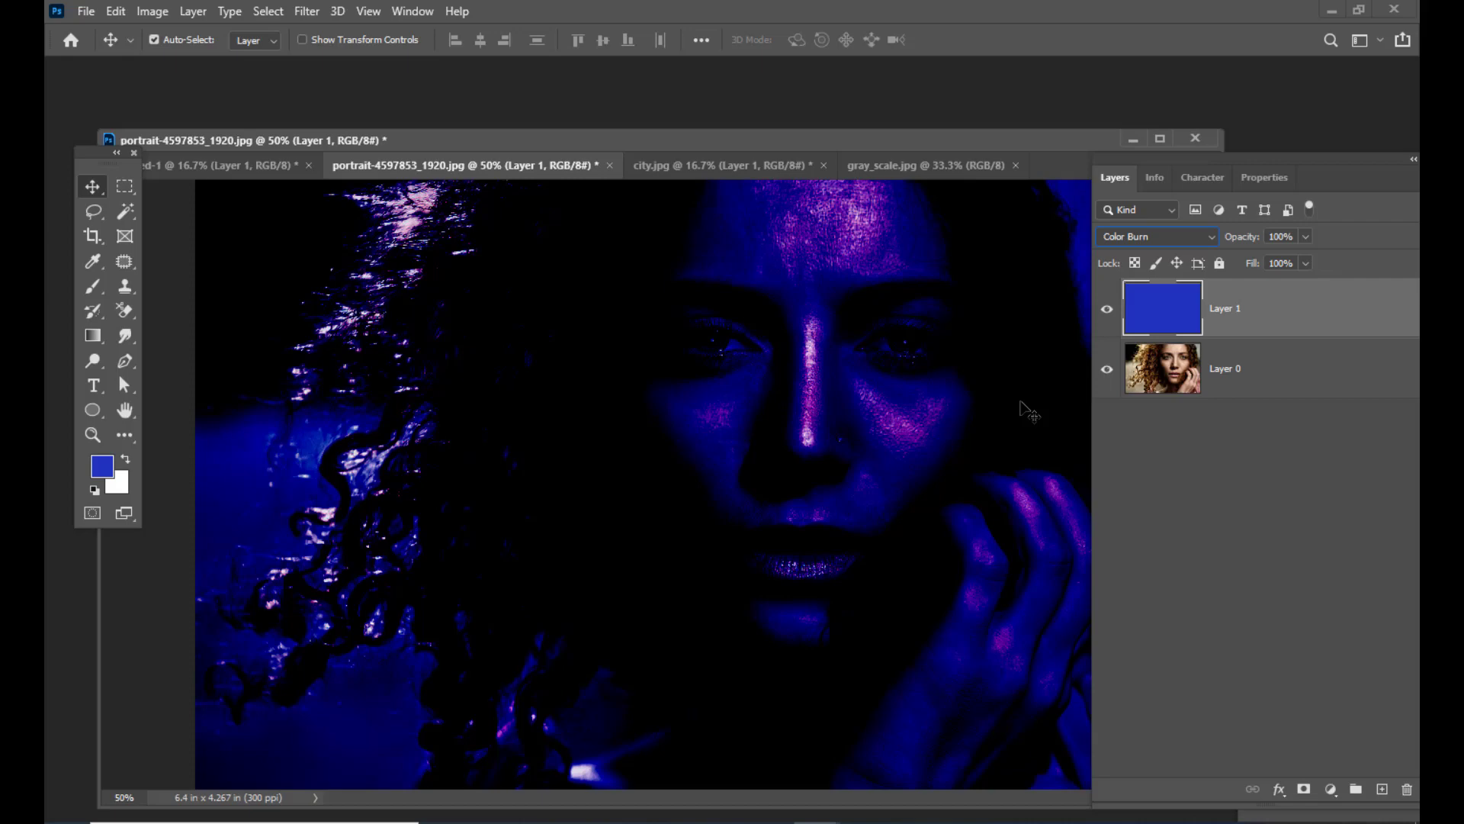
pyautogui.click(1179, 234)
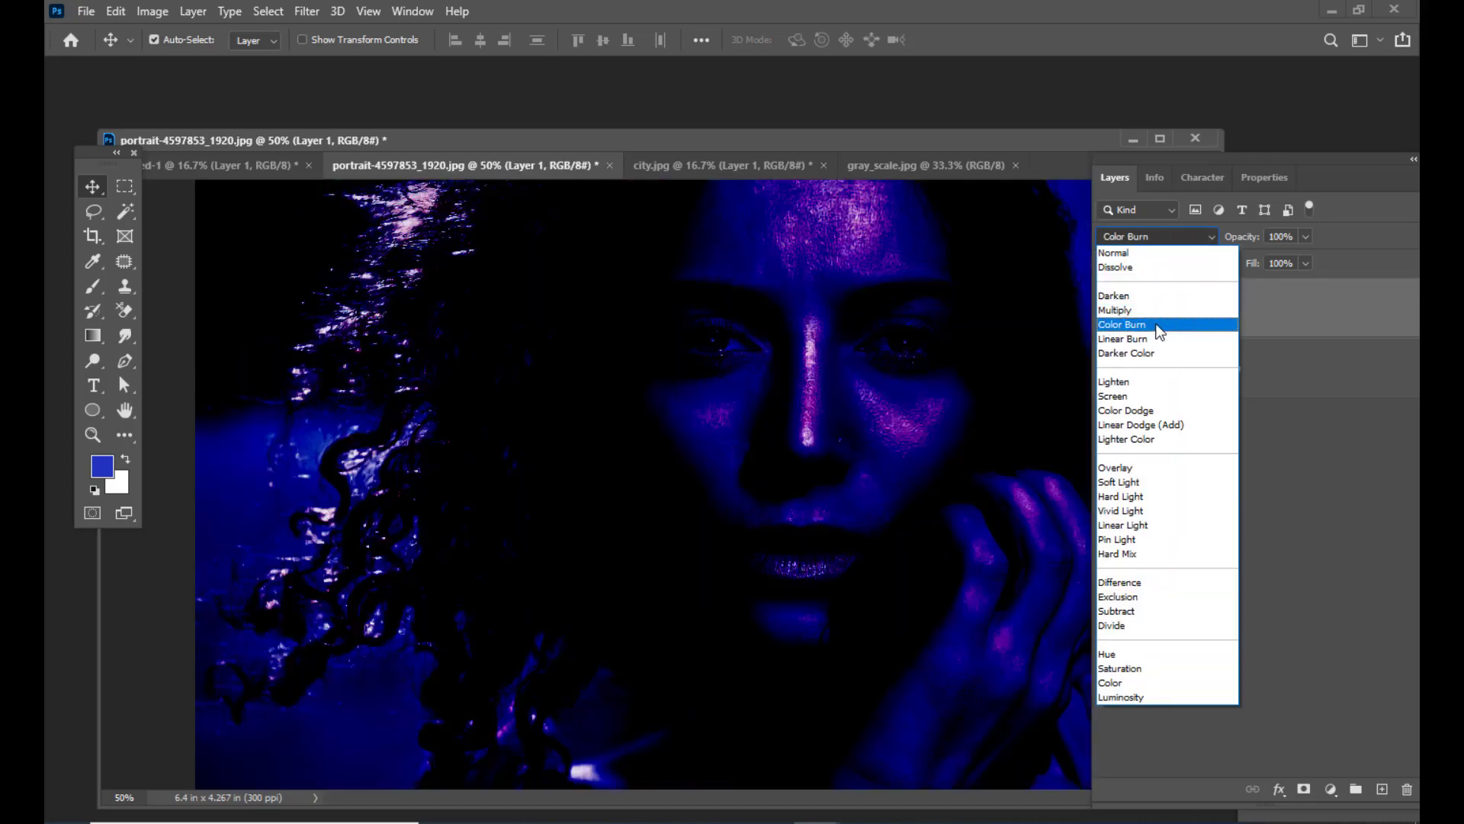
pyautogui.click(1162, 347)
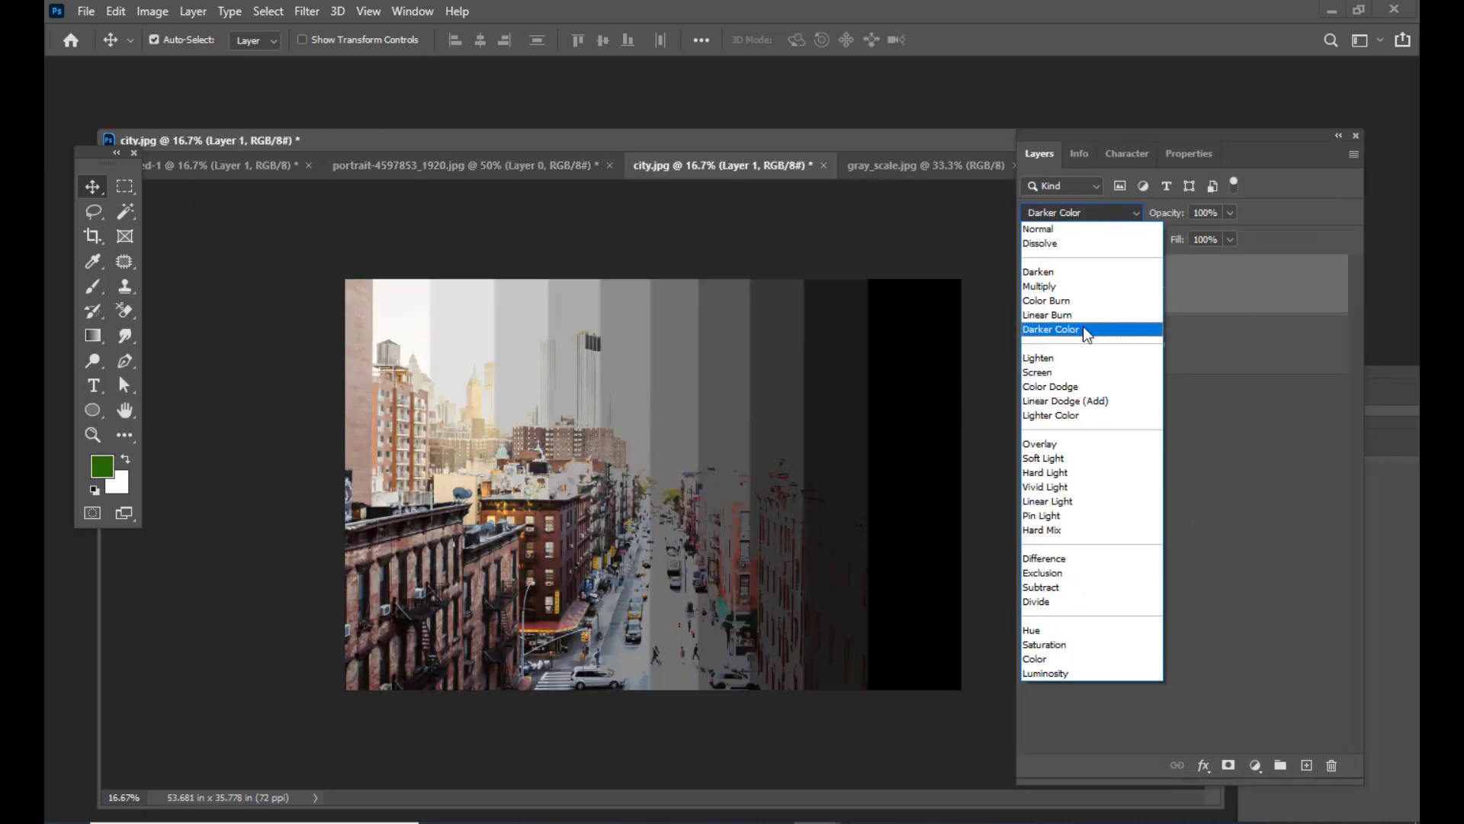
# Try Darker Color on the city's gray bars layer, then switch it to Lighten
pyautogui.click(1086, 333)
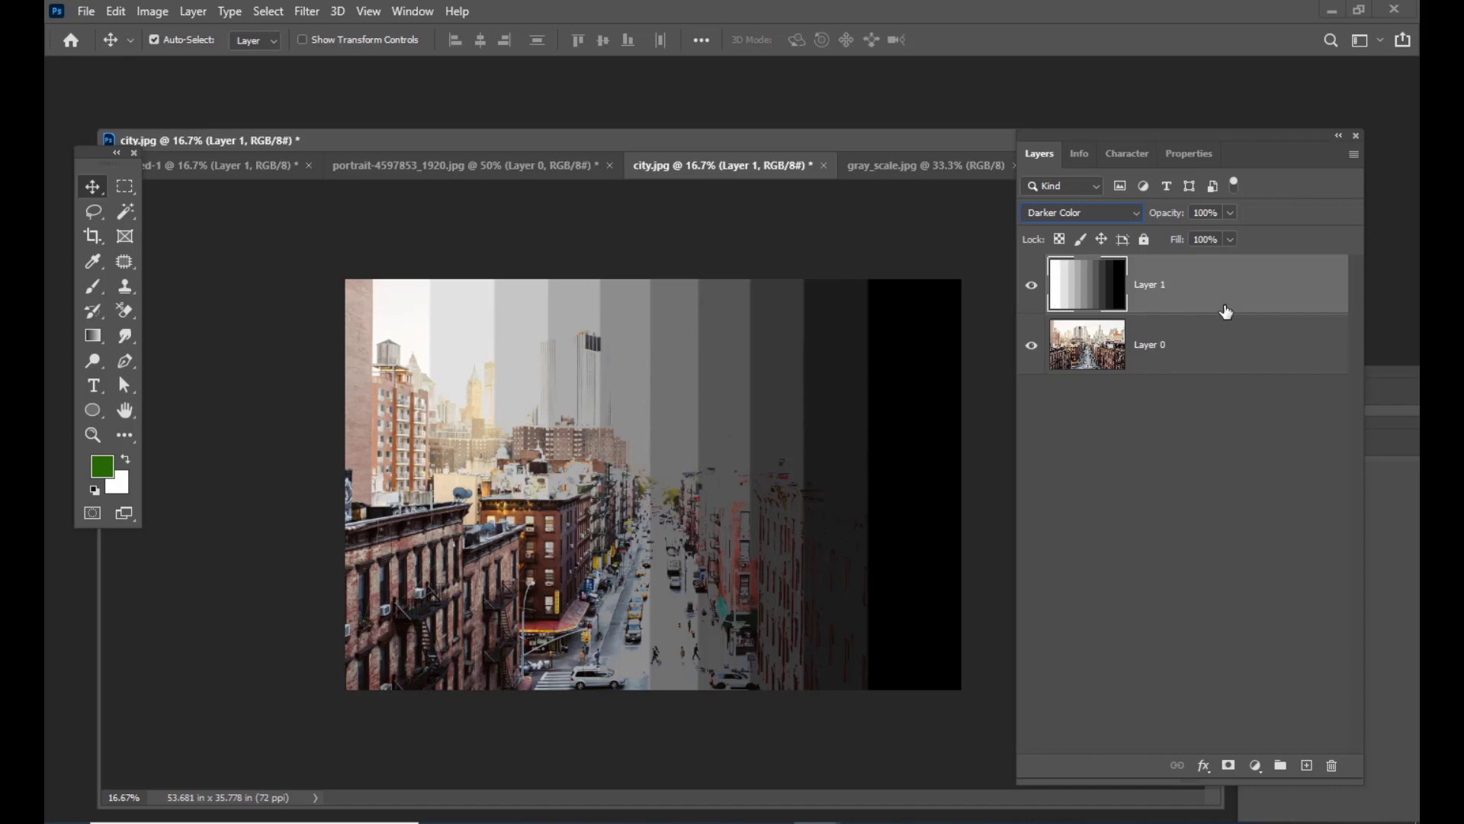
pyautogui.click(1111, 213)
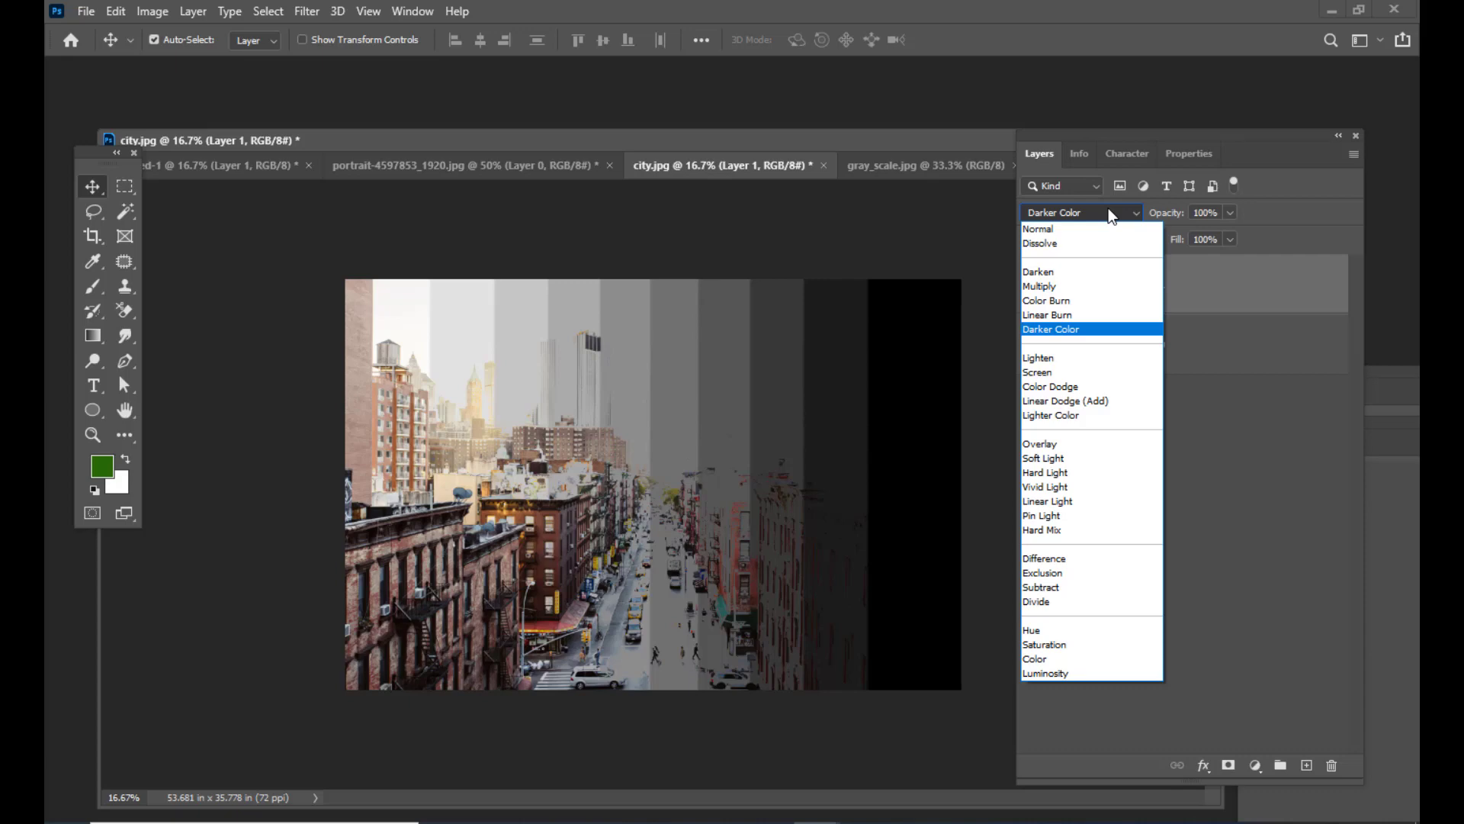
pyautogui.click(1104, 363)
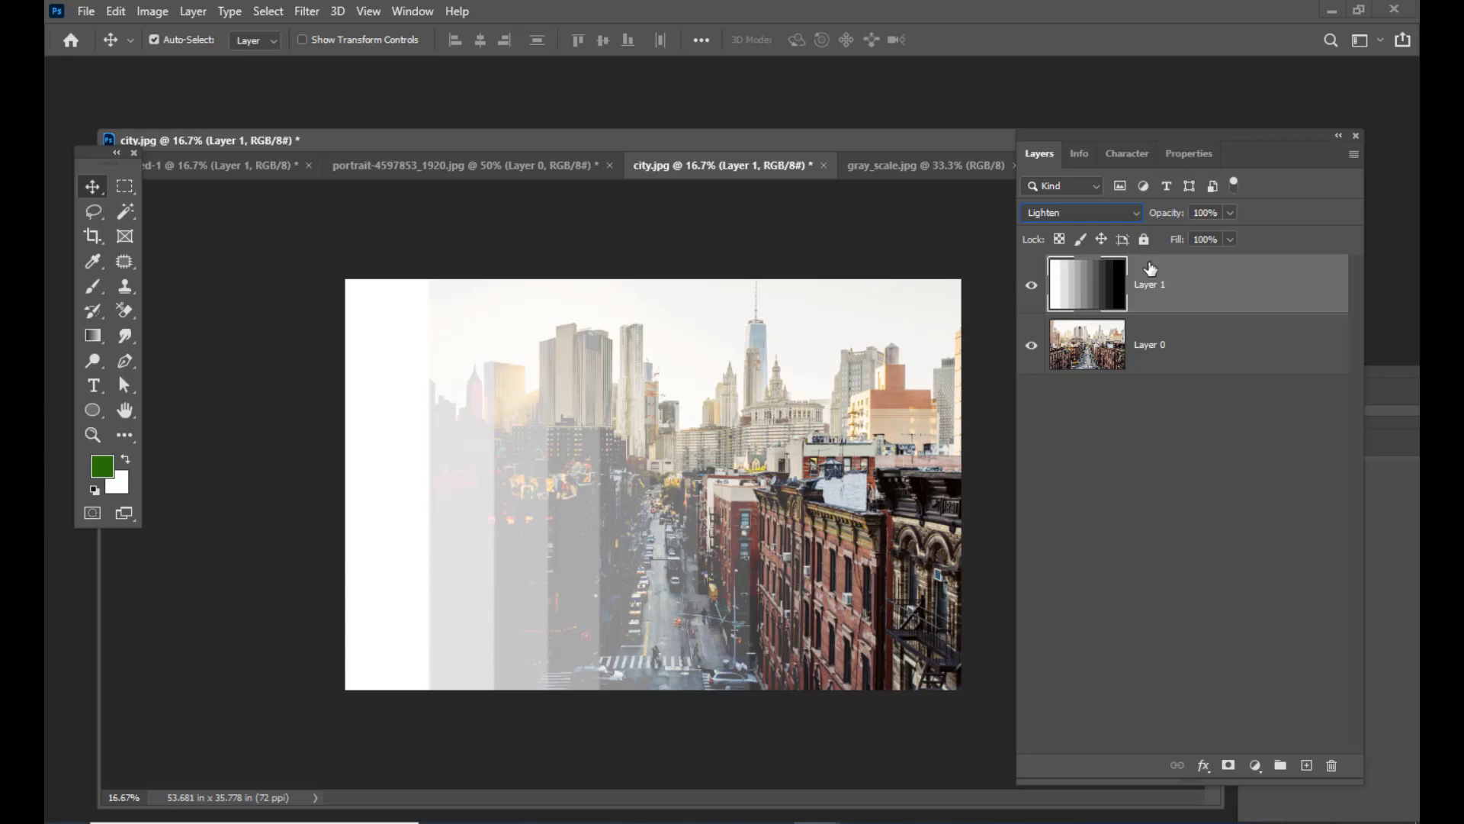
# Change Layer 1's gray strips over the city from Lighten to Screen blending
pyautogui.click(1120, 214)
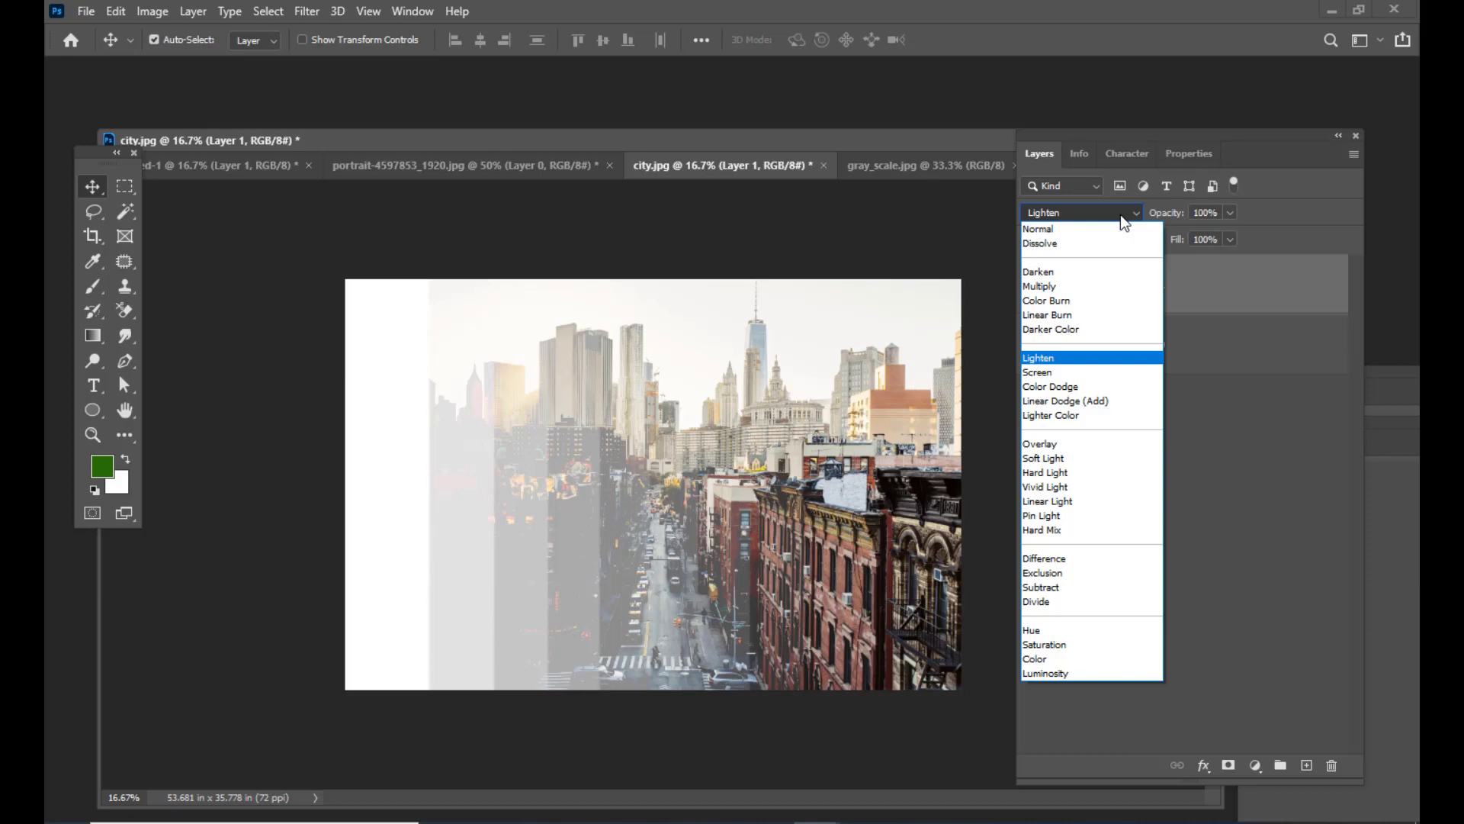
pyautogui.click(1121, 218)
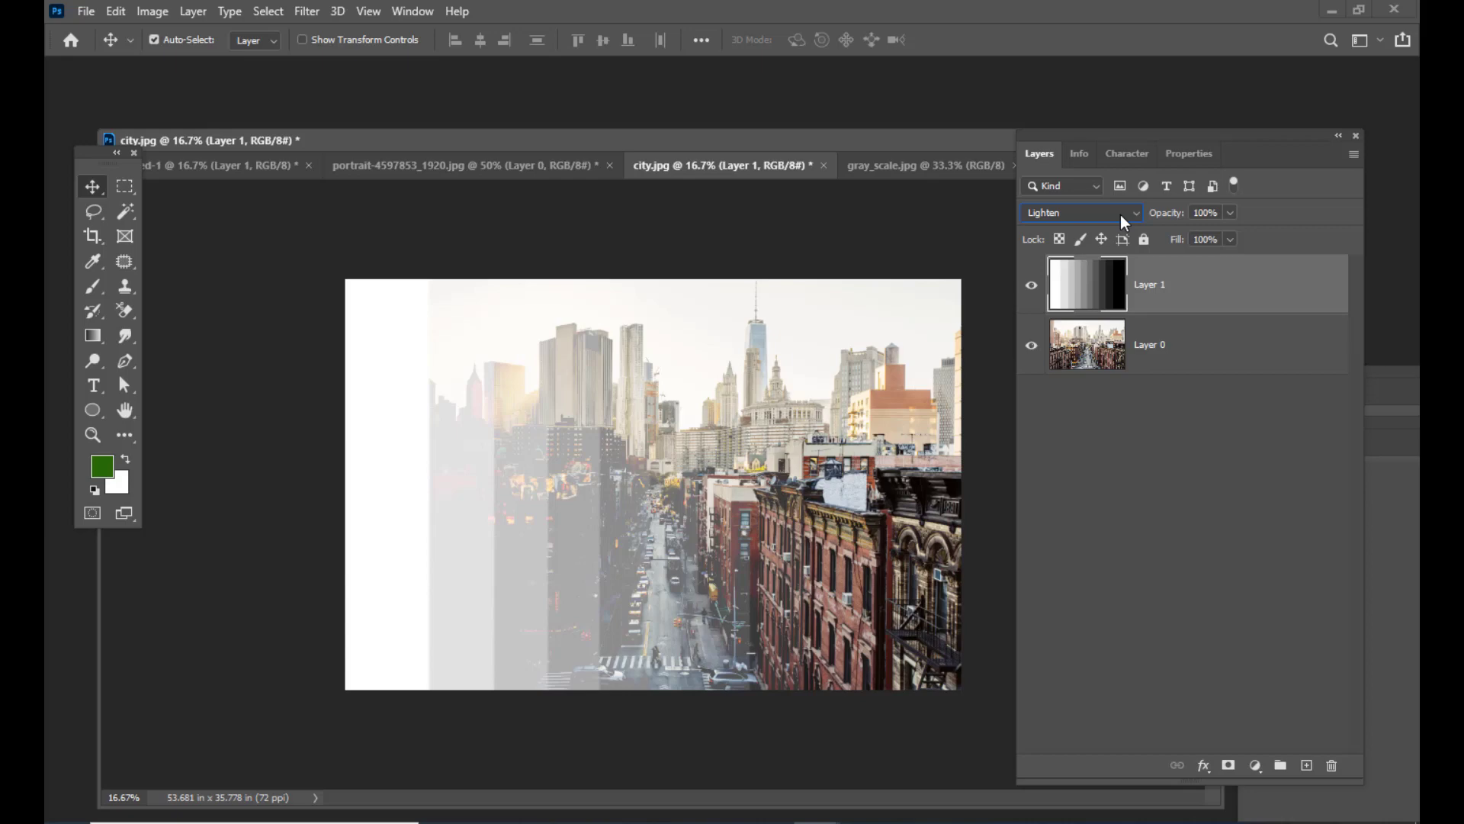
pyautogui.click(1119, 214)
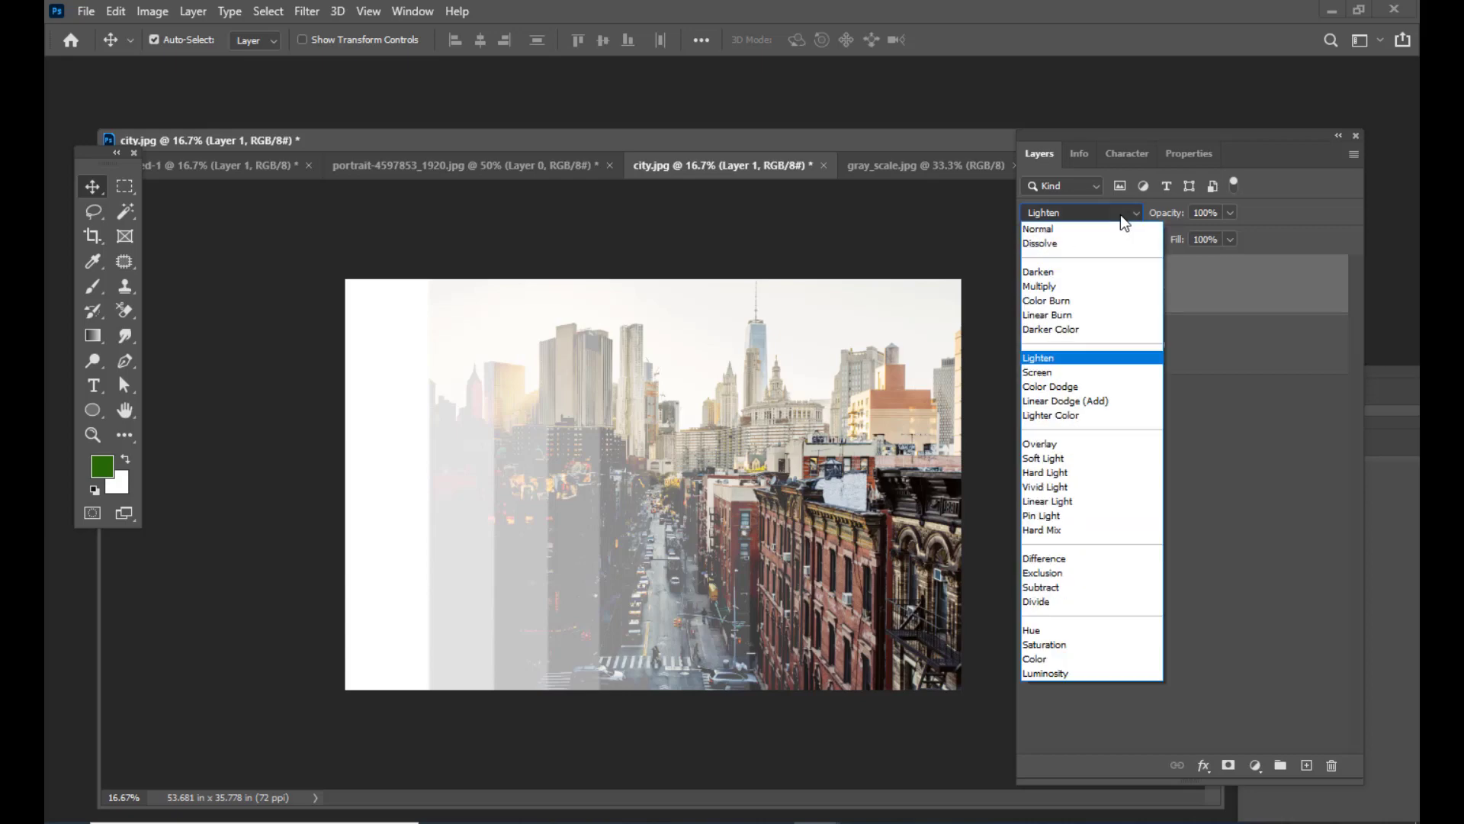
pyautogui.click(1114, 373)
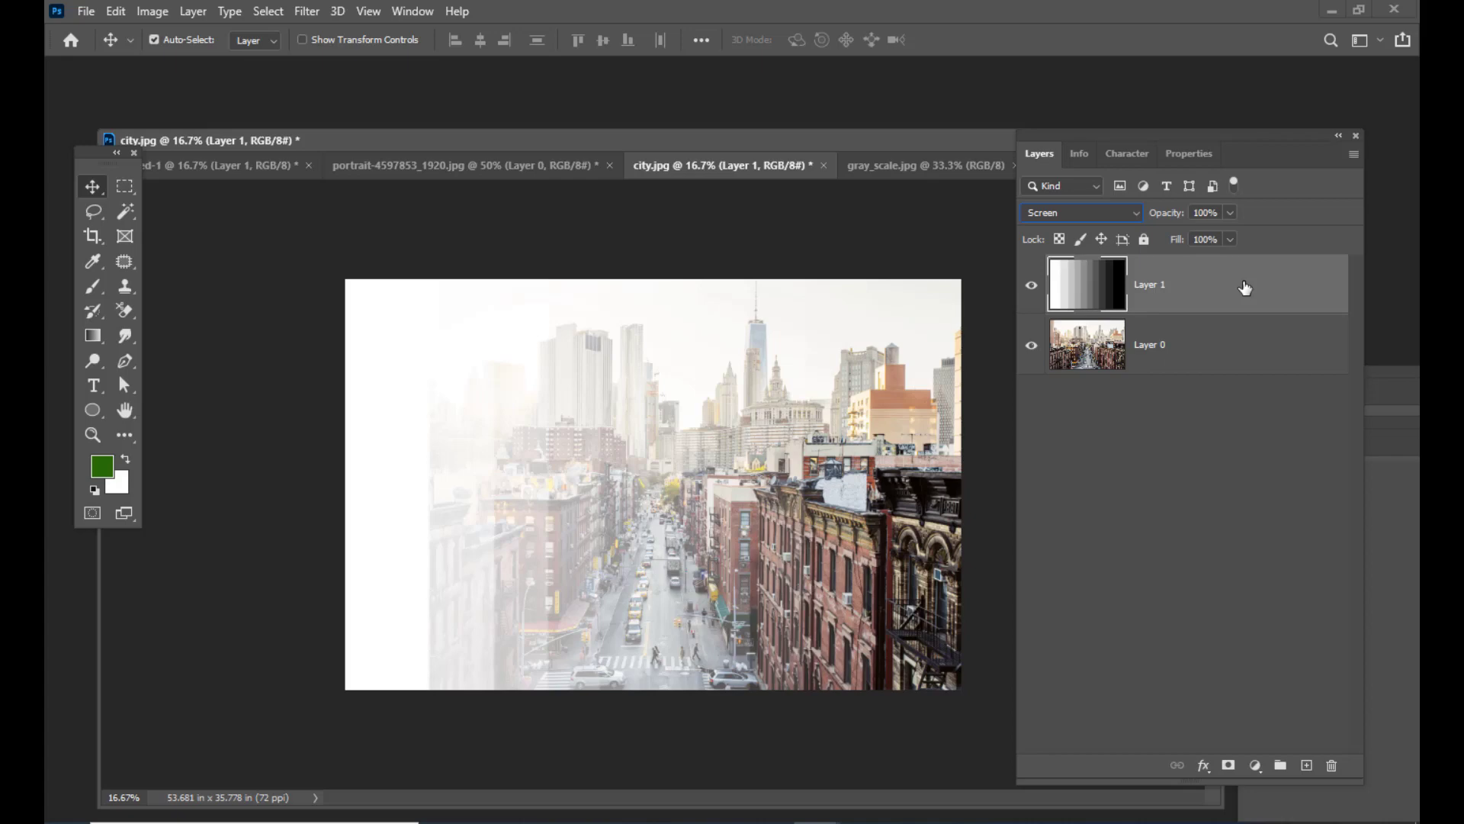
# Duplicate the gray-strip layer with Ctrl+J, then delete the copy
pyautogui.hotkey('ctrl', 'j')
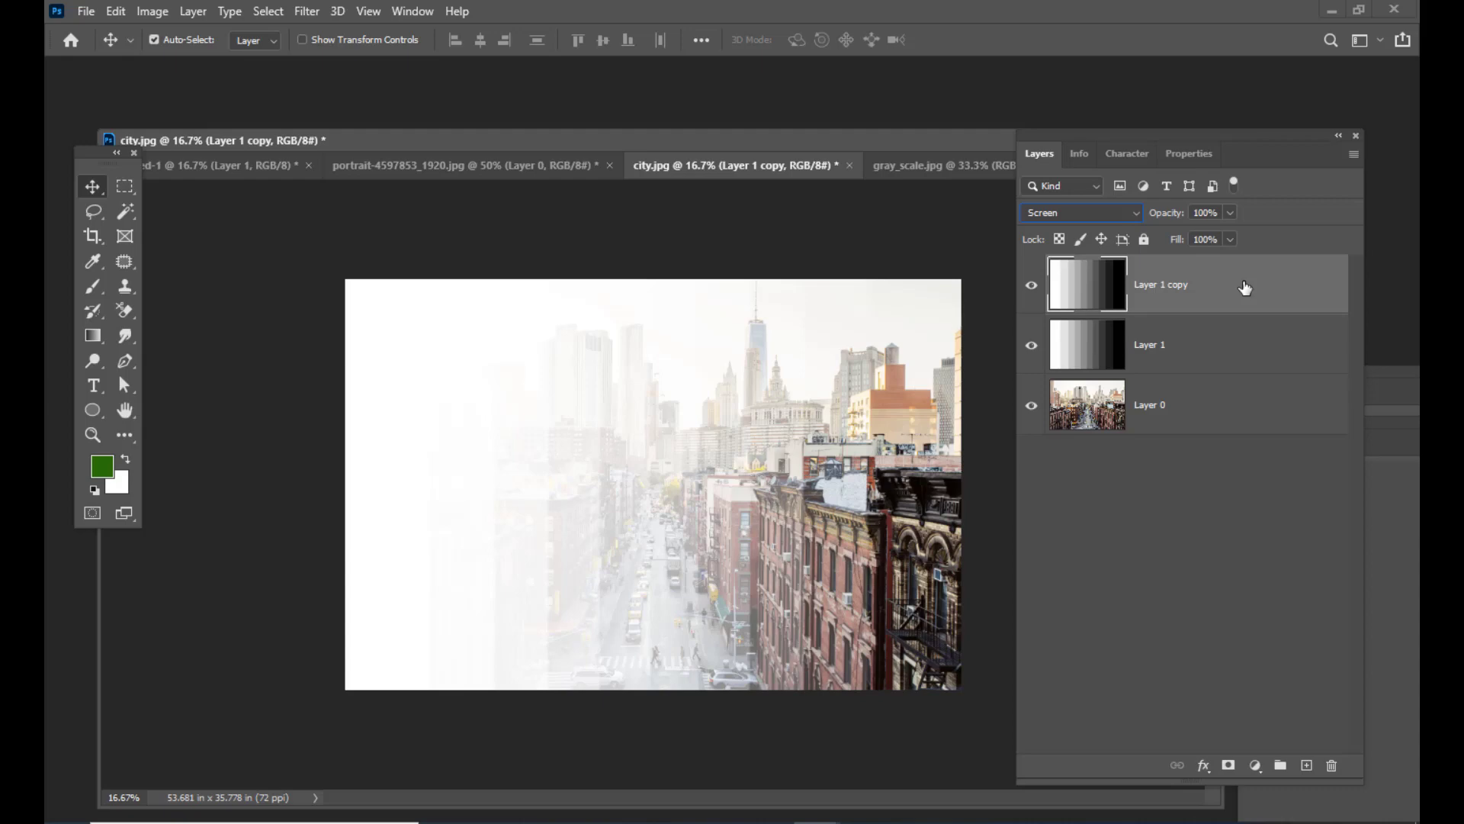
pyautogui.press('Delete')
pyautogui.click(1082, 212)
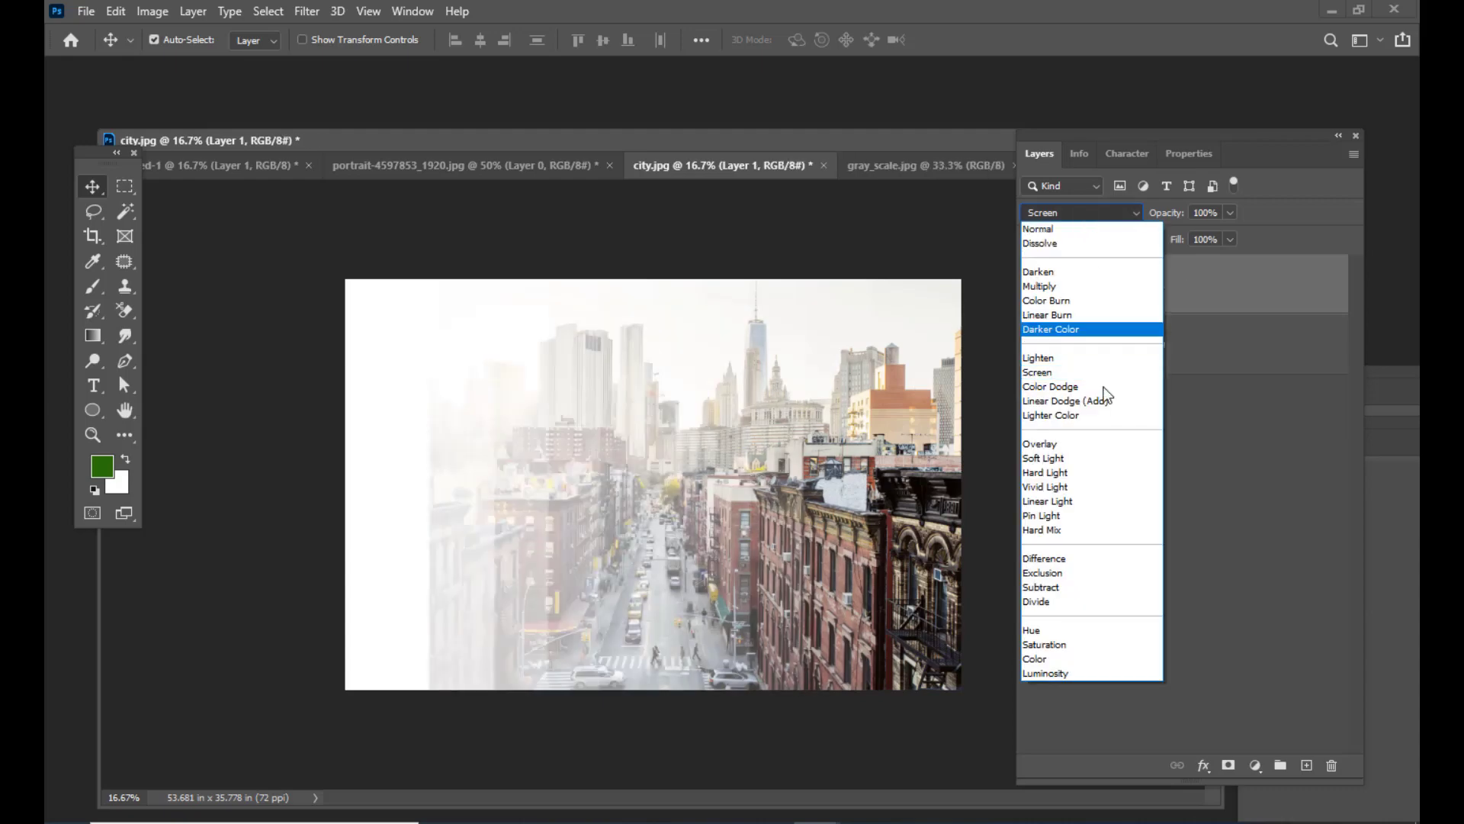
# Try Color Dodge on Layer 1's strips, then settle on Linear Dodge (Add)
pyautogui.click(1101, 386)
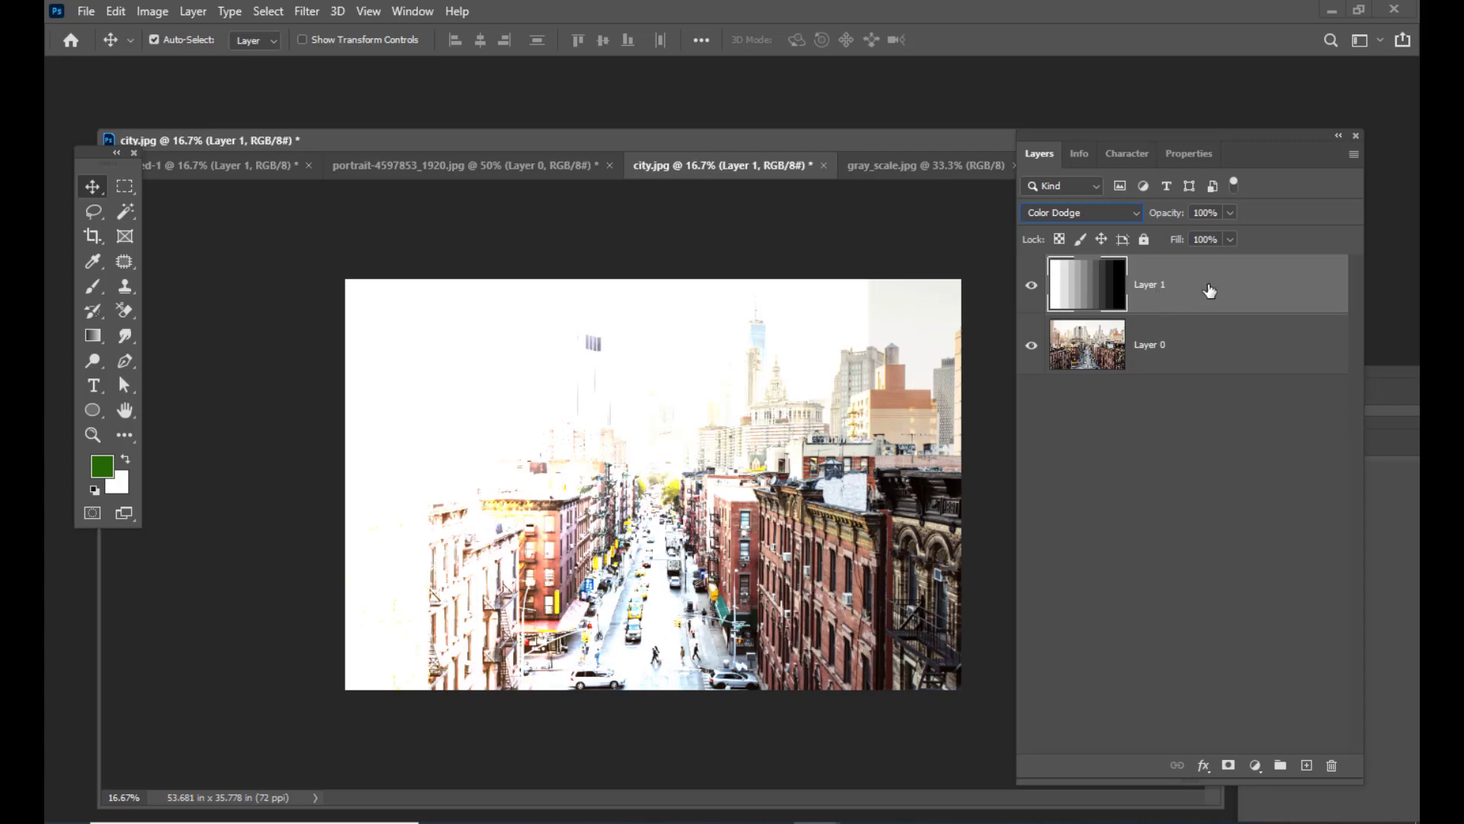
pyautogui.click(1108, 214)
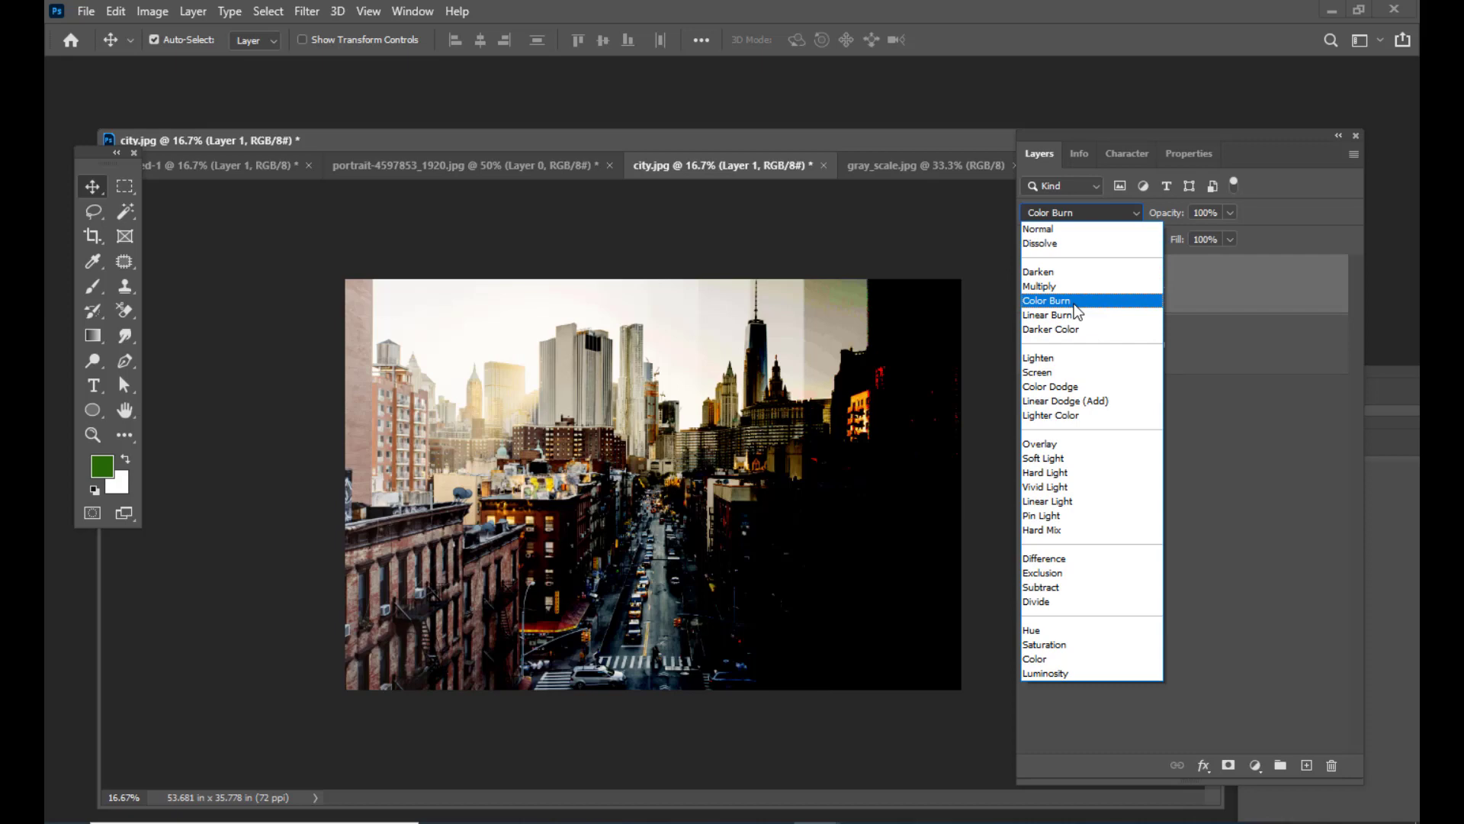
pyautogui.click(1053, 386)
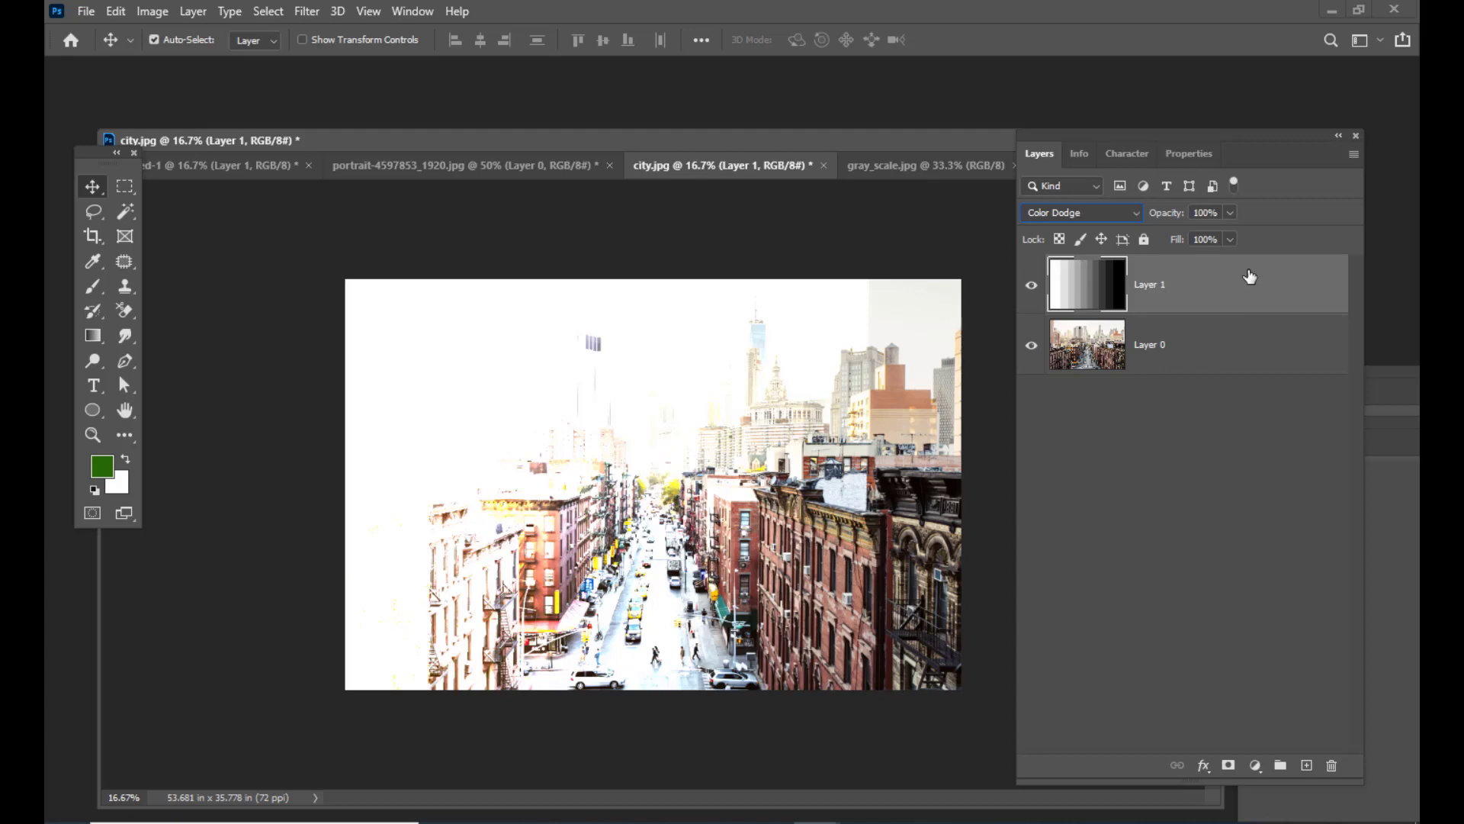
pyautogui.click(1107, 214)
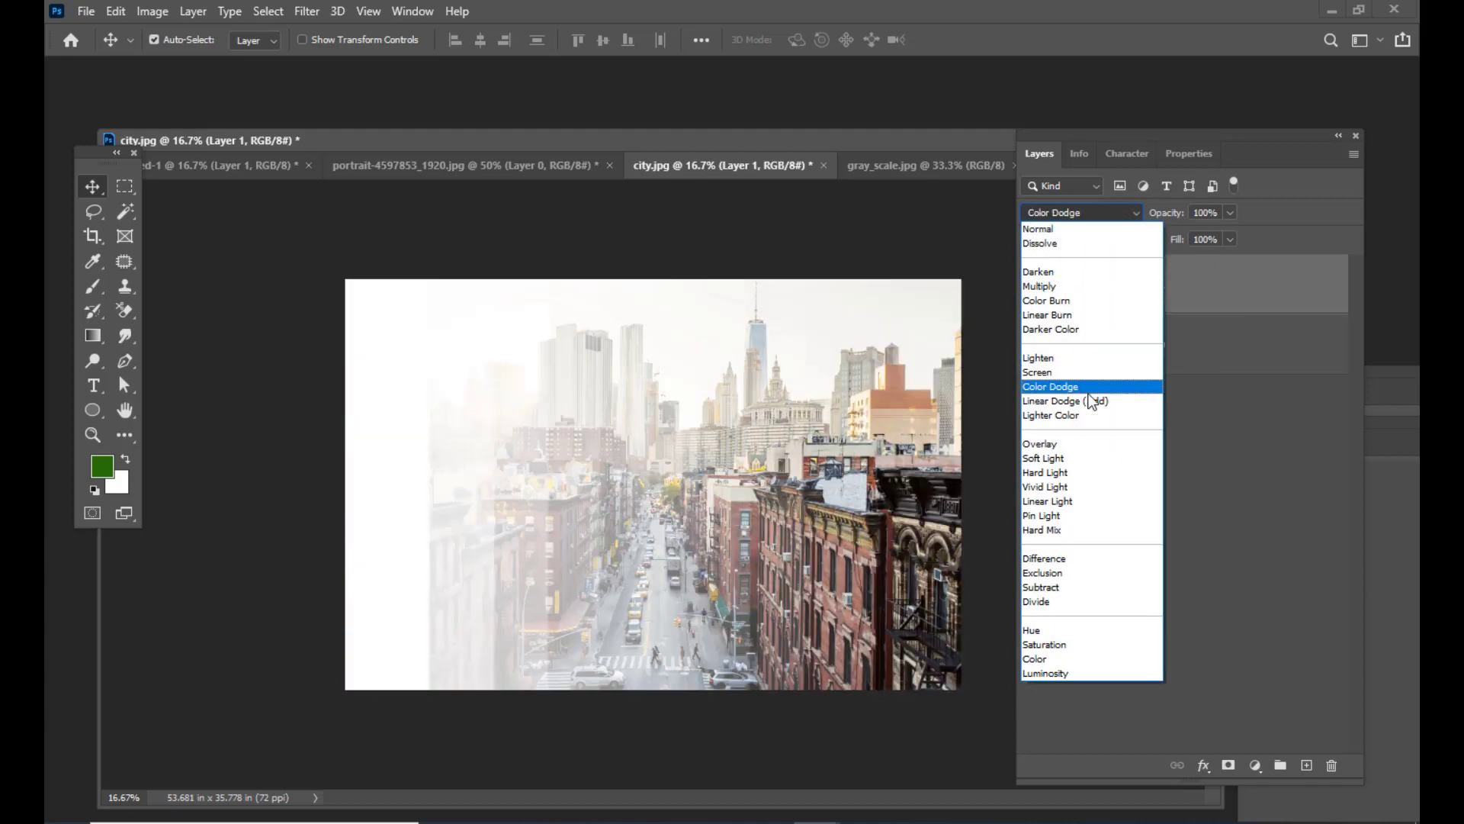
pyautogui.click(1087, 401)
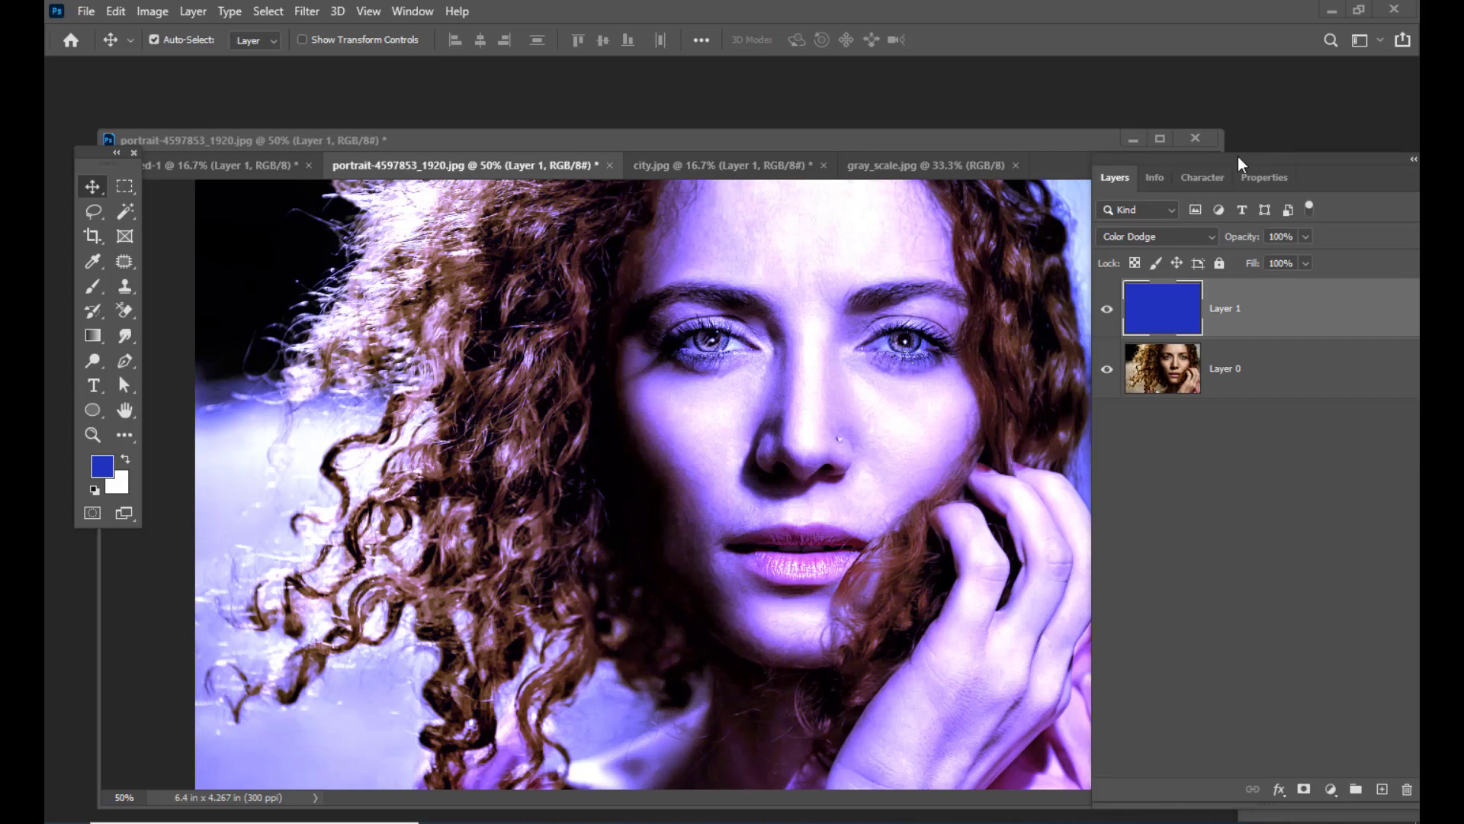
# Change the portrait's blue fill layer from Color Dodge to Linear Dodge (Add)
pyautogui.moveTo(1238, 157); pyautogui.dragTo(1218, 169)
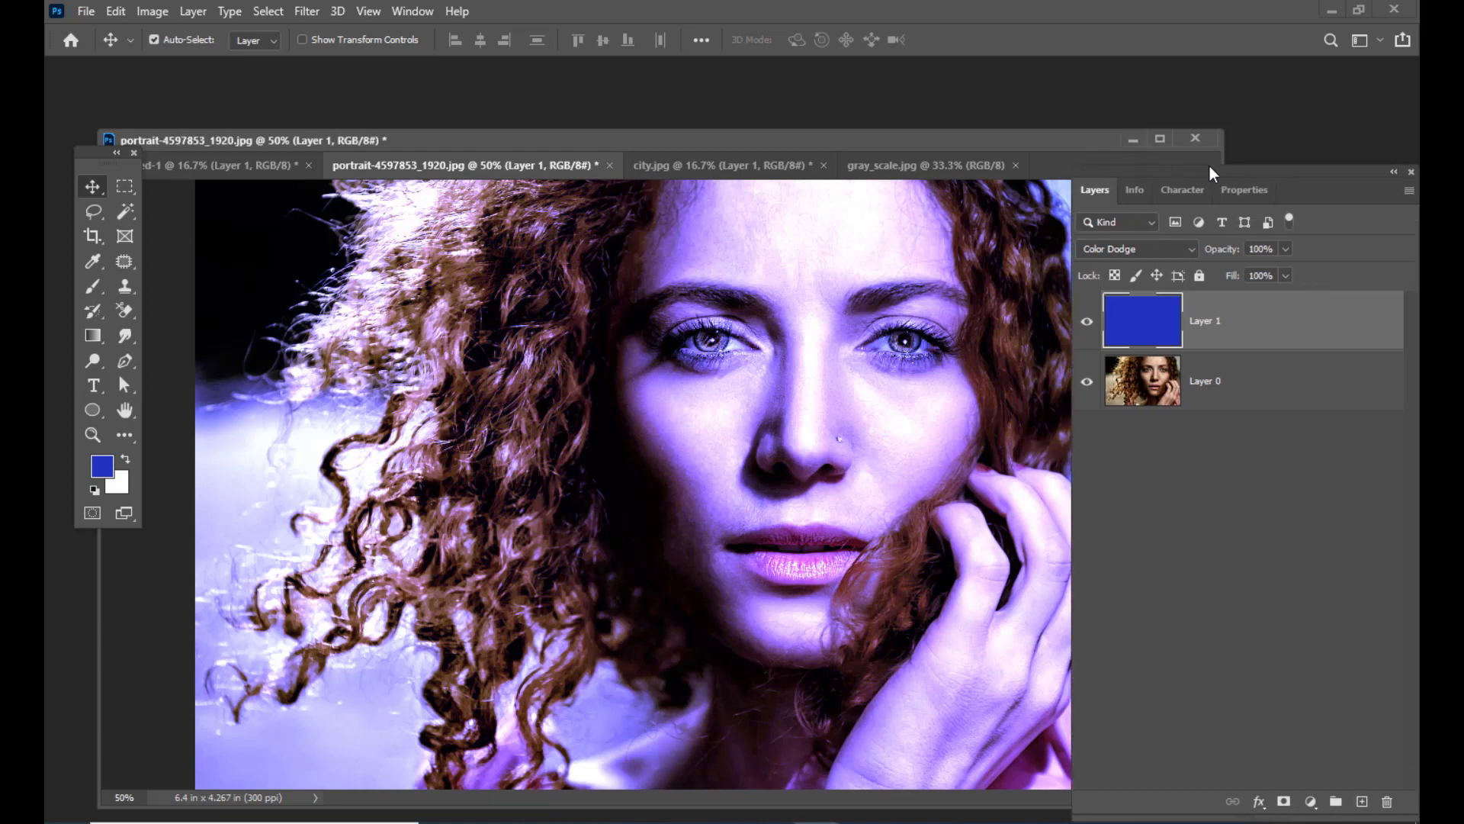
pyautogui.click(1141, 250)
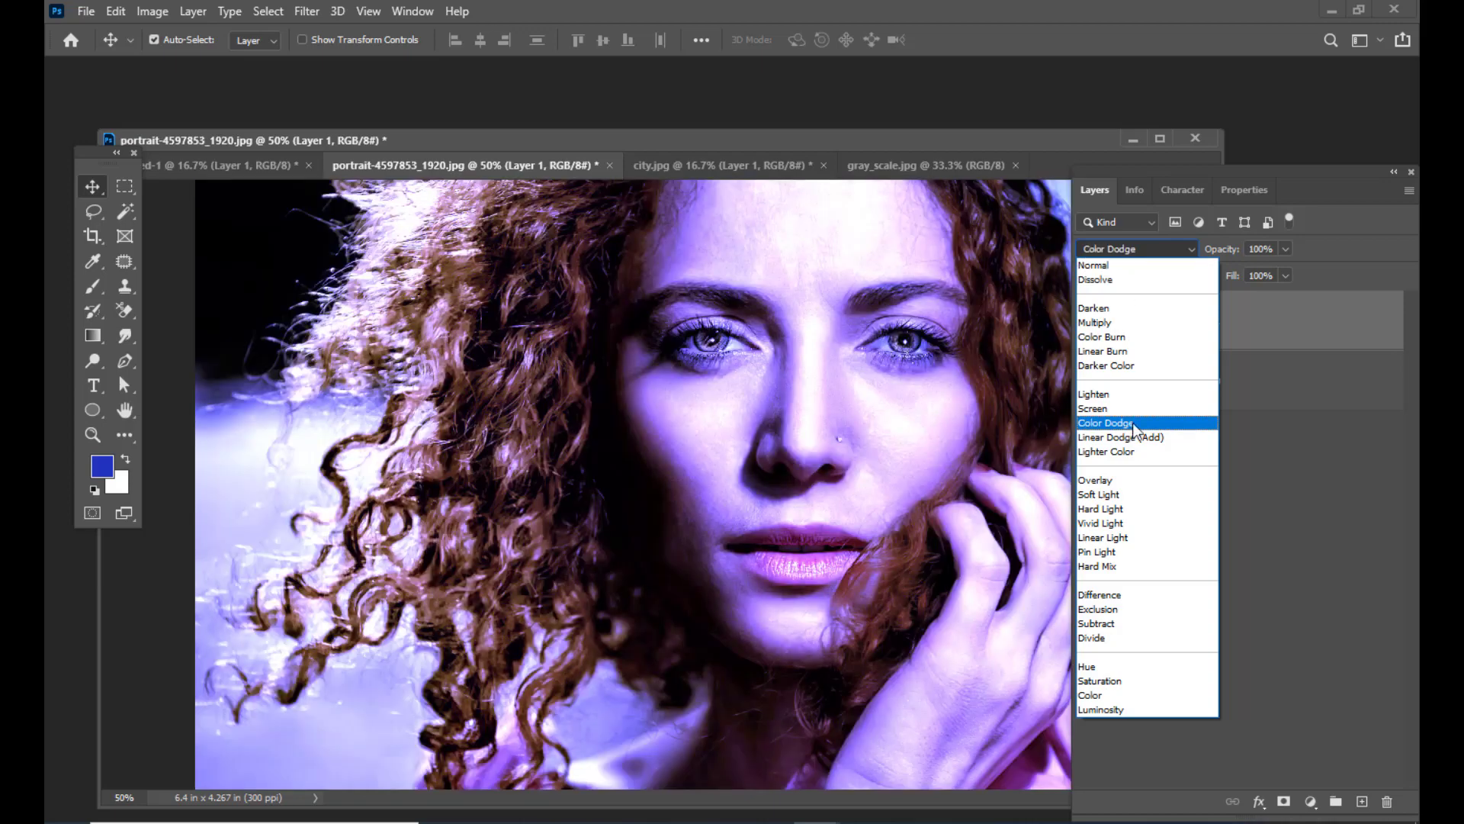
pyautogui.click(1133, 423)
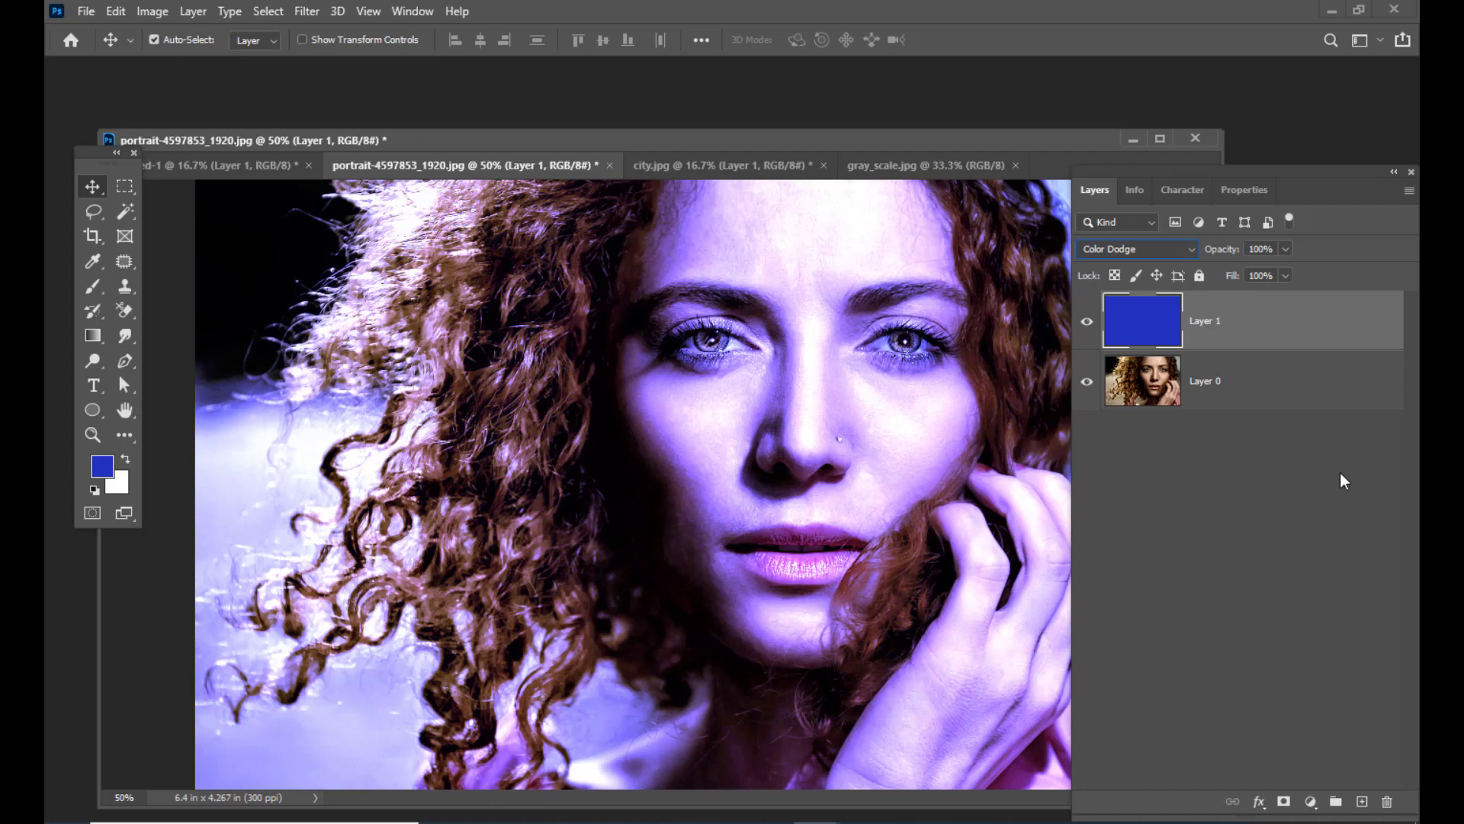
pyautogui.click(1159, 245)
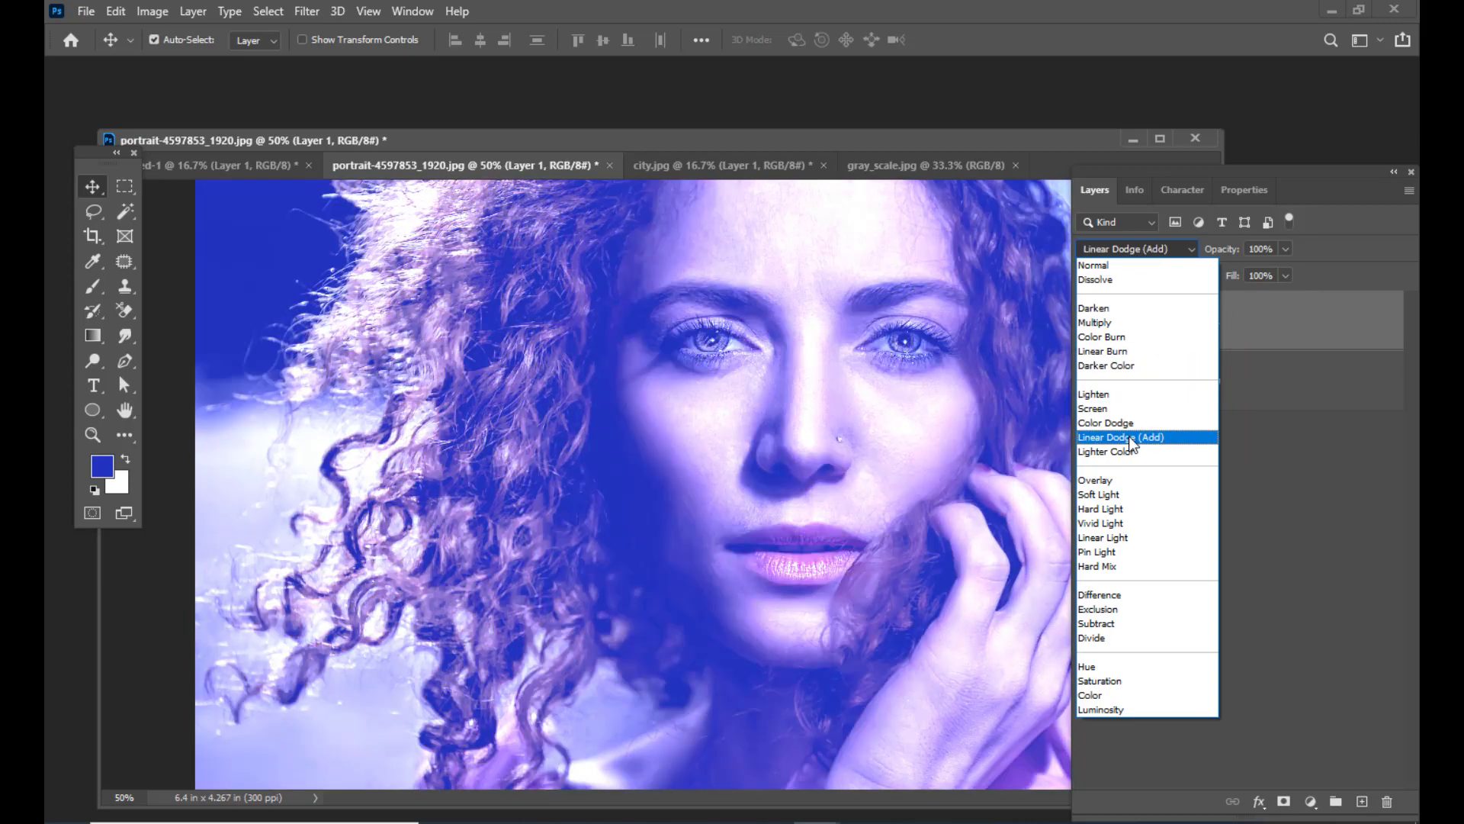
pyautogui.click(1130, 436)
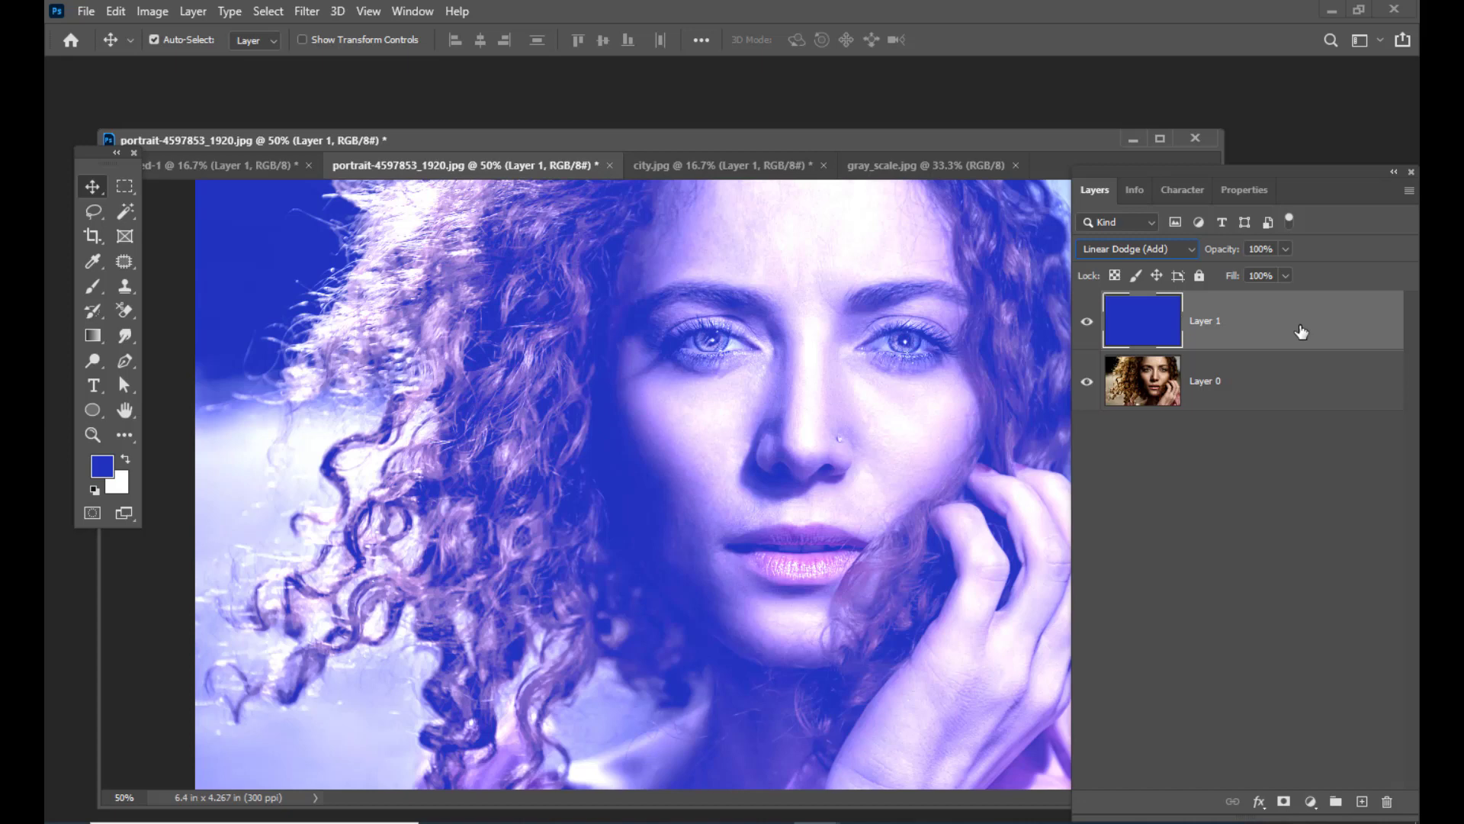
# On city.jpg, try Lighter Color on the strip layer, then reset it to Normal
pyautogui.hotkey('ctrl', 'Tab')
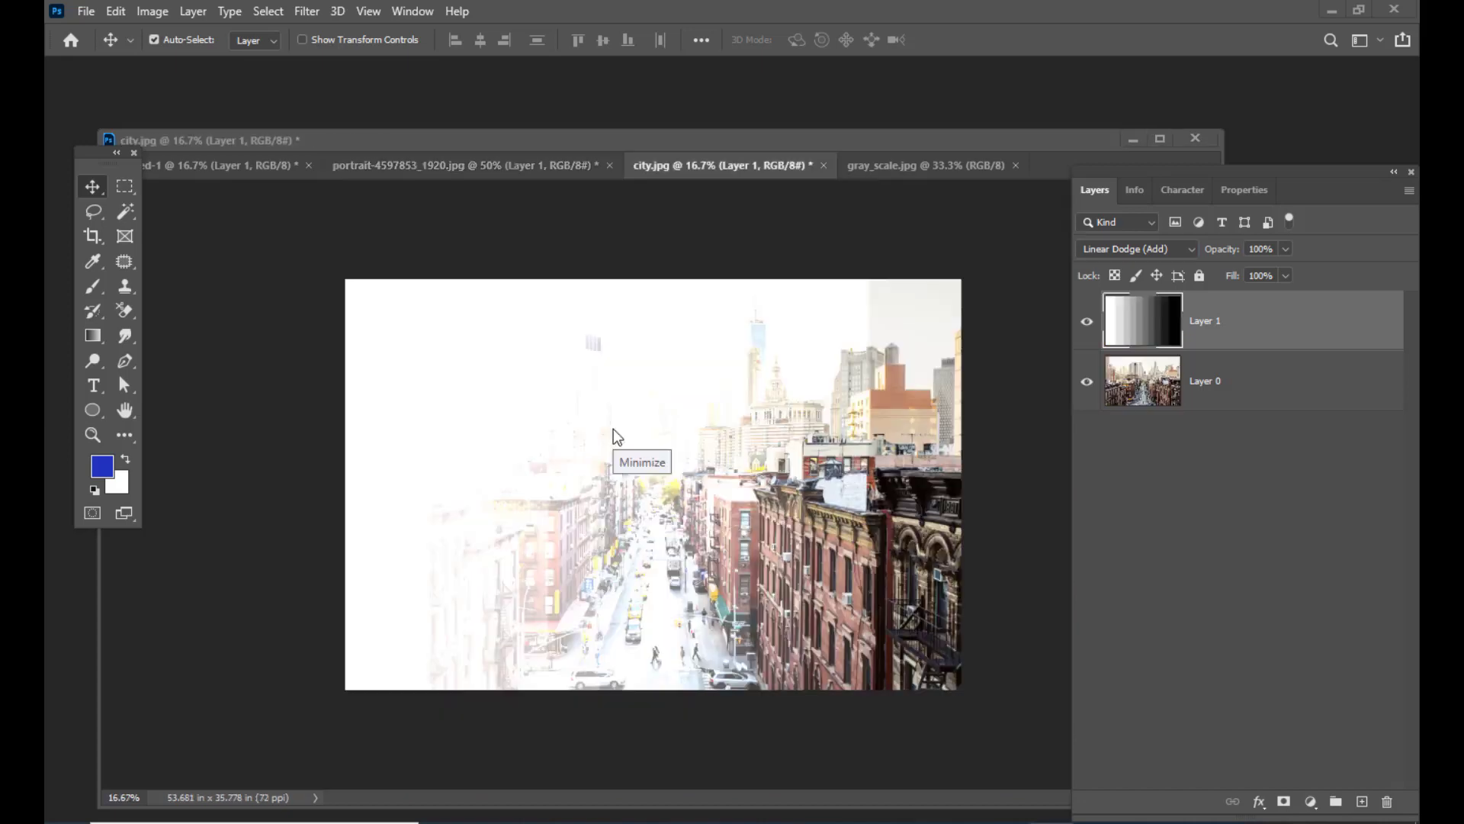
pyautogui.click(1164, 252)
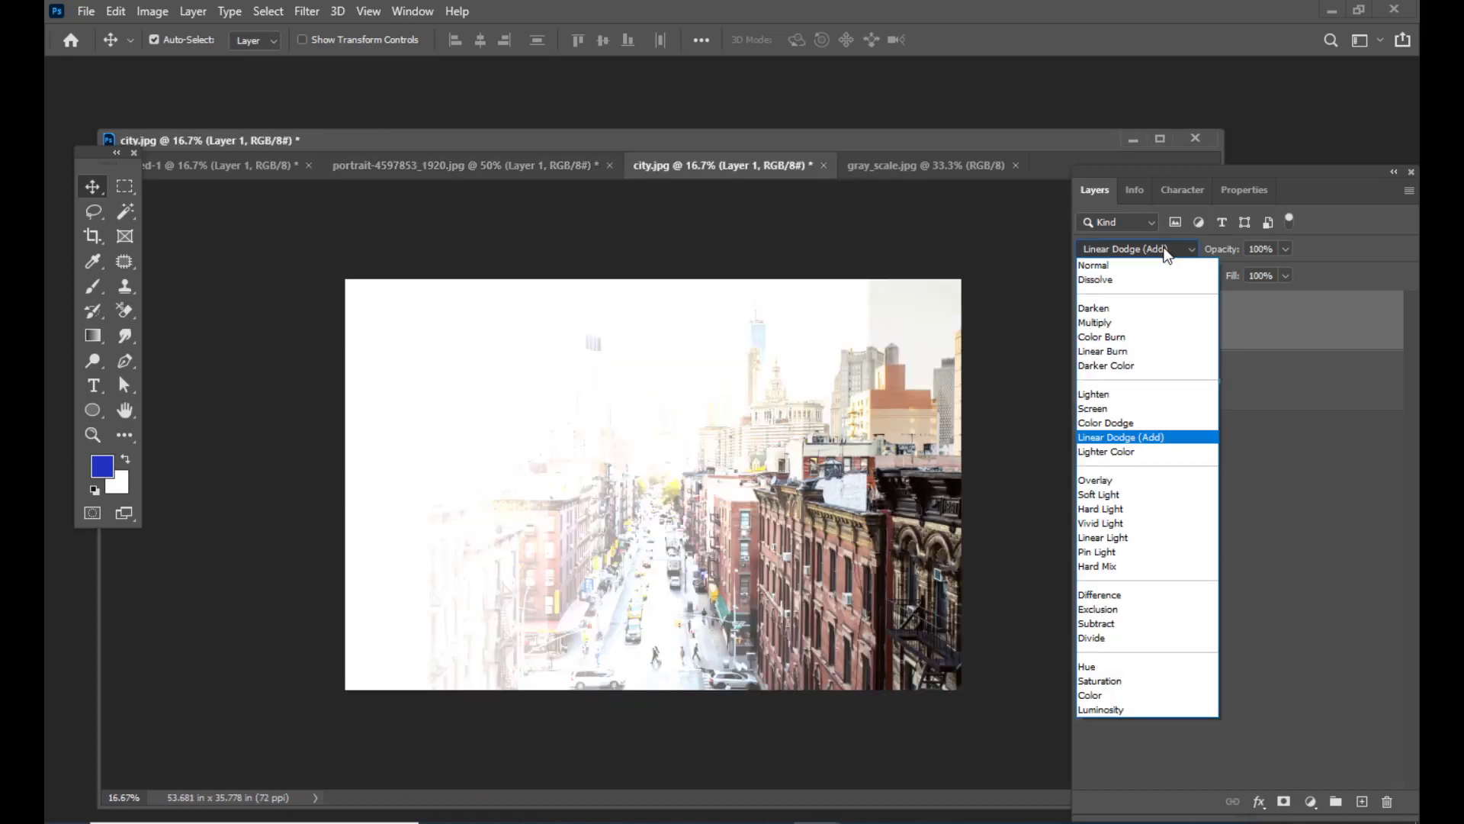
pyautogui.click(1135, 452)
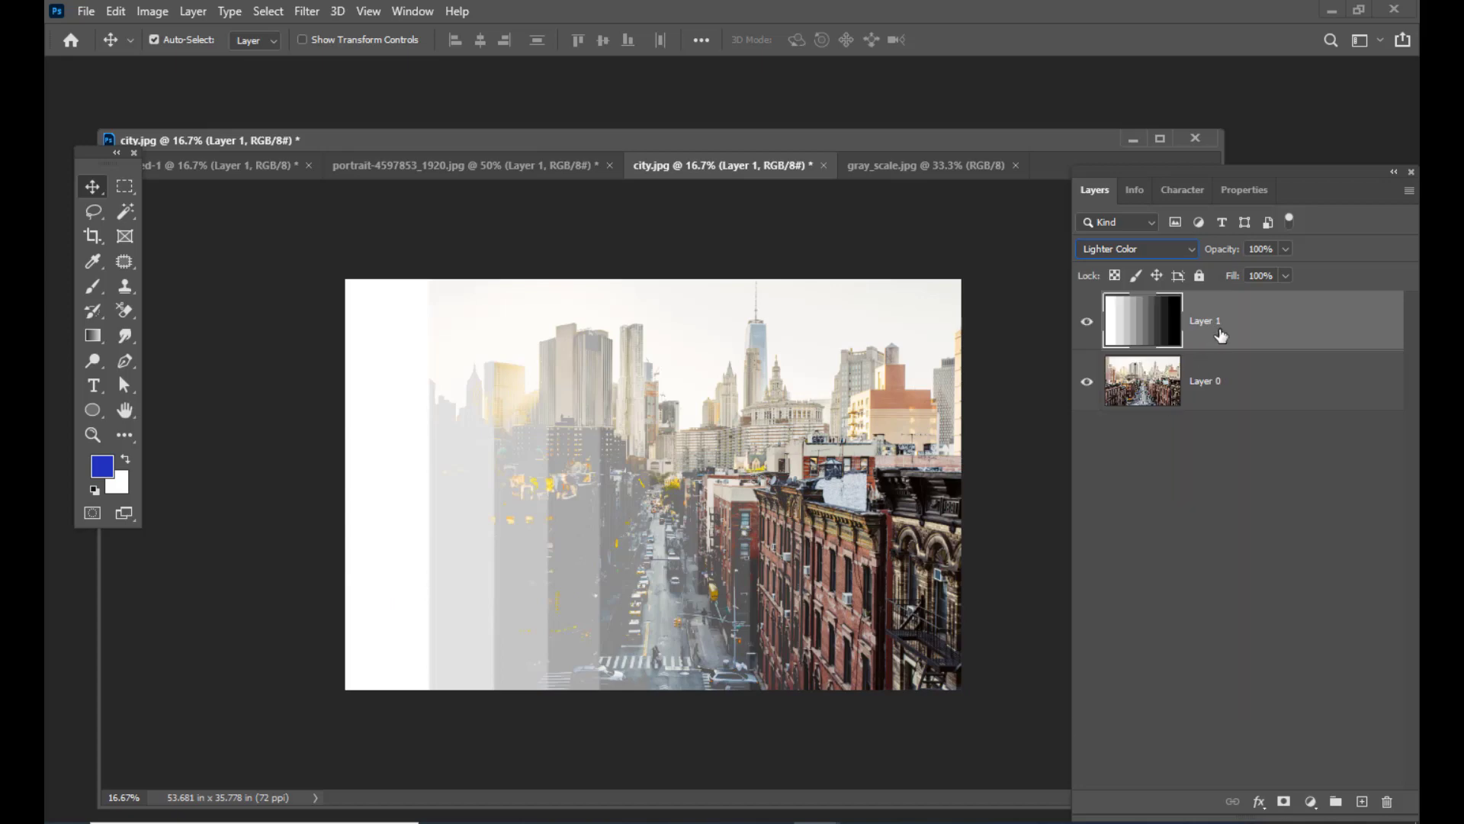
pyautogui.click(1163, 251)
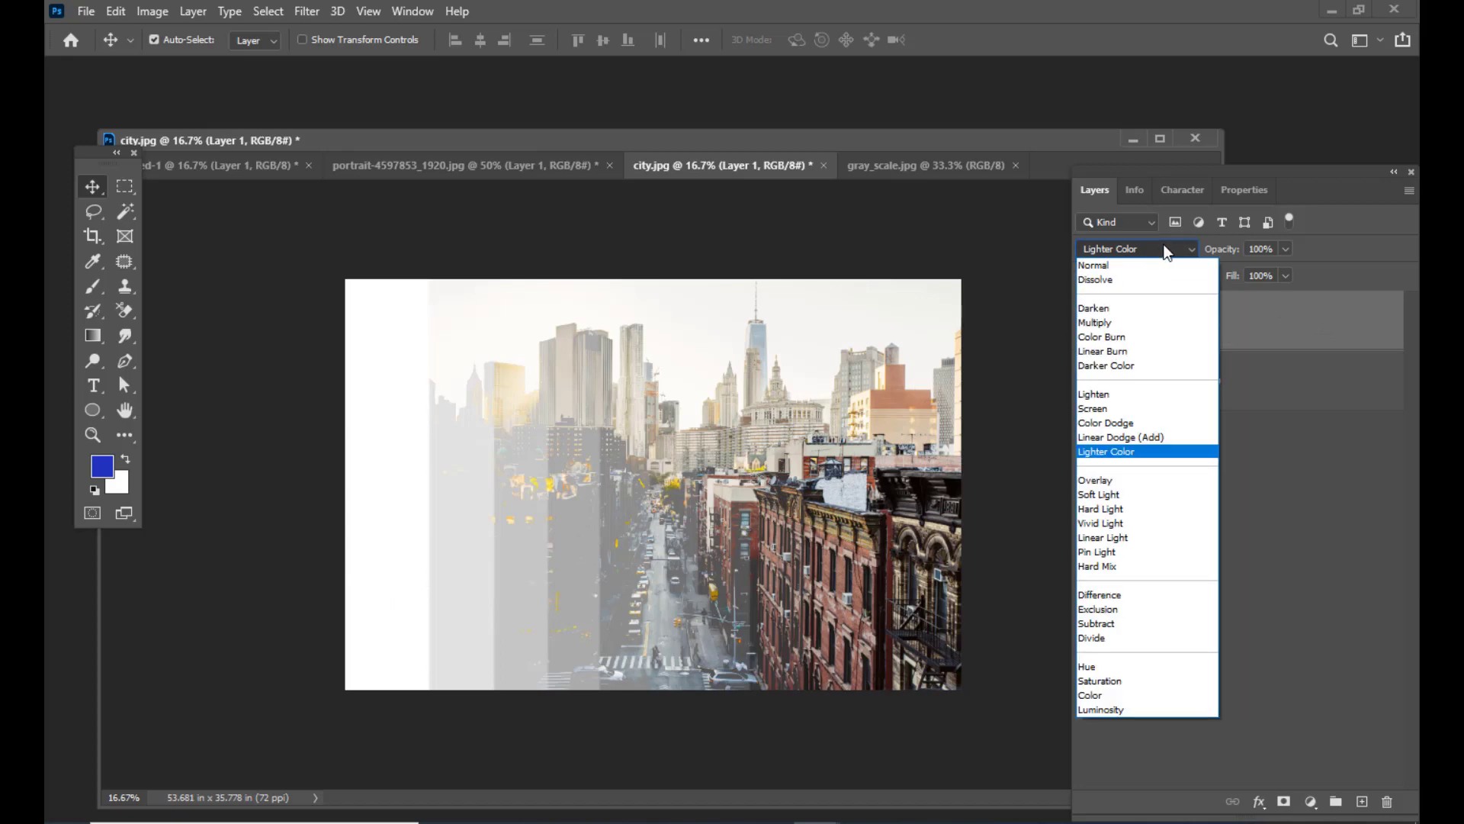
pyautogui.click(1167, 253)
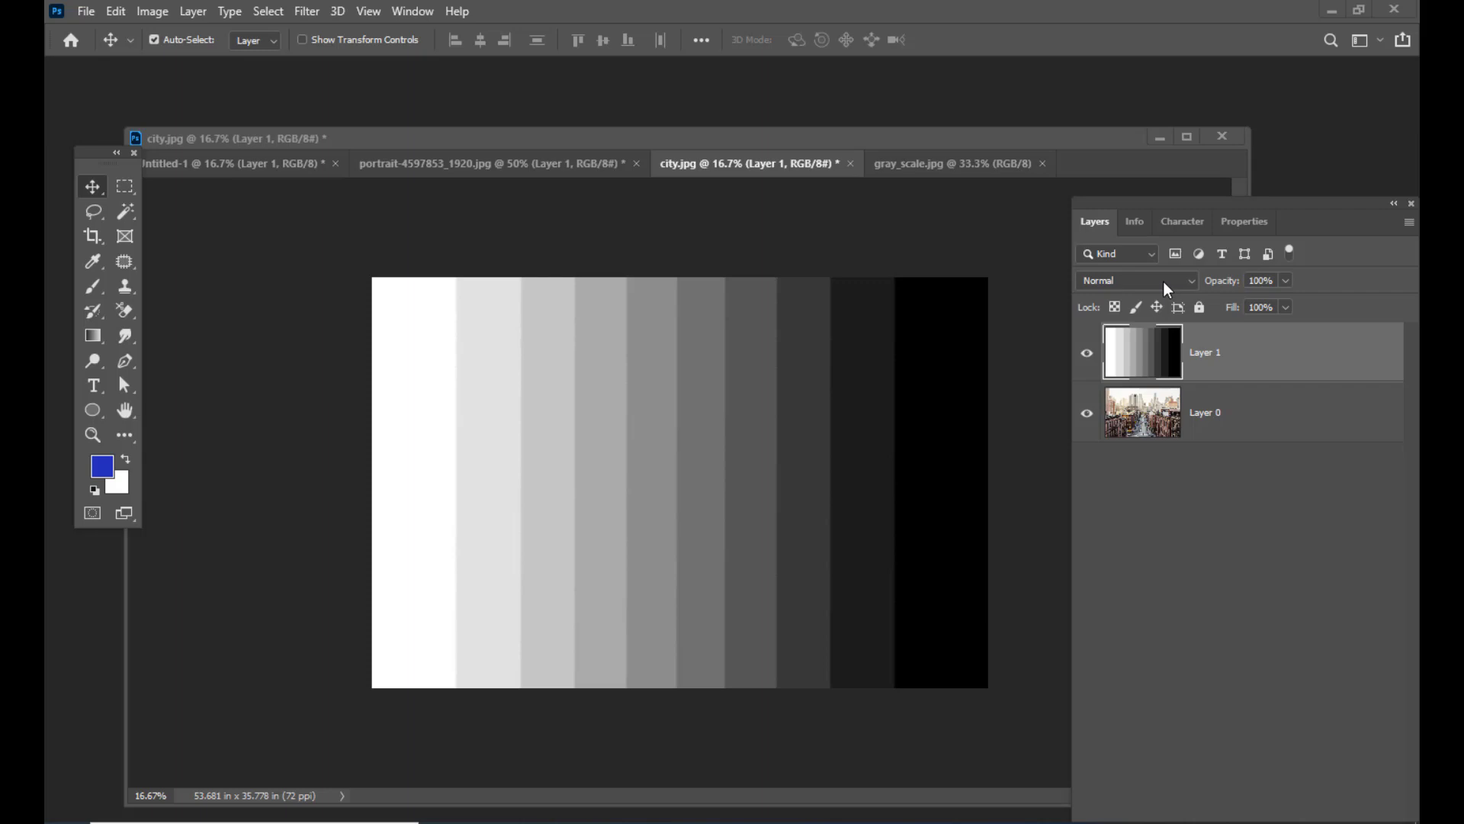
# Set the city's gray-strip layer to Overlay blending
pyautogui.click(1165, 282)
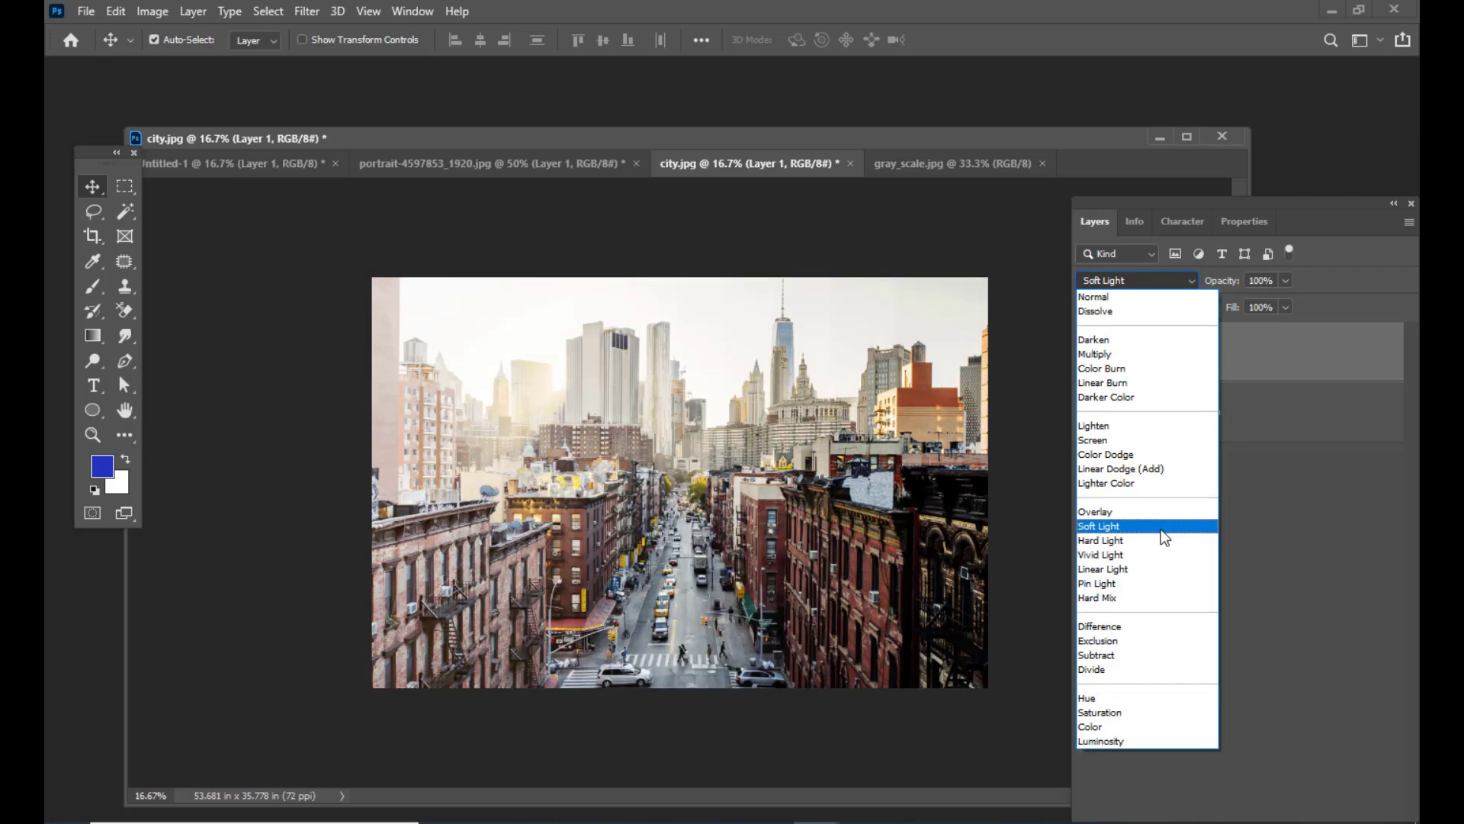
pyautogui.click(1165, 511)
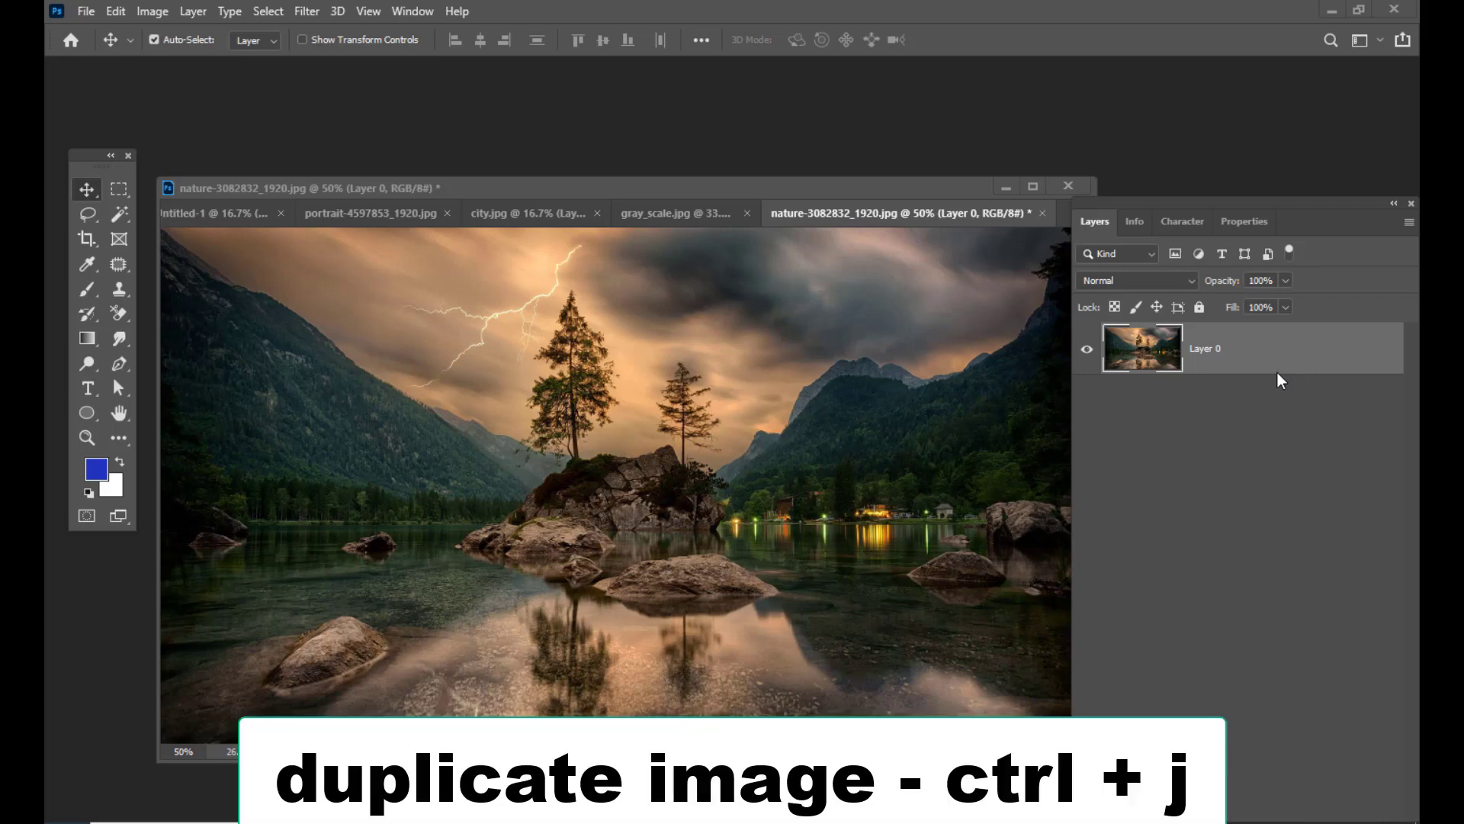
# Duplicate the lake photo's Layer 0 and test Overlay on the copy, then revert to Normal
pyautogui.hotkey('ctrl', 'j')
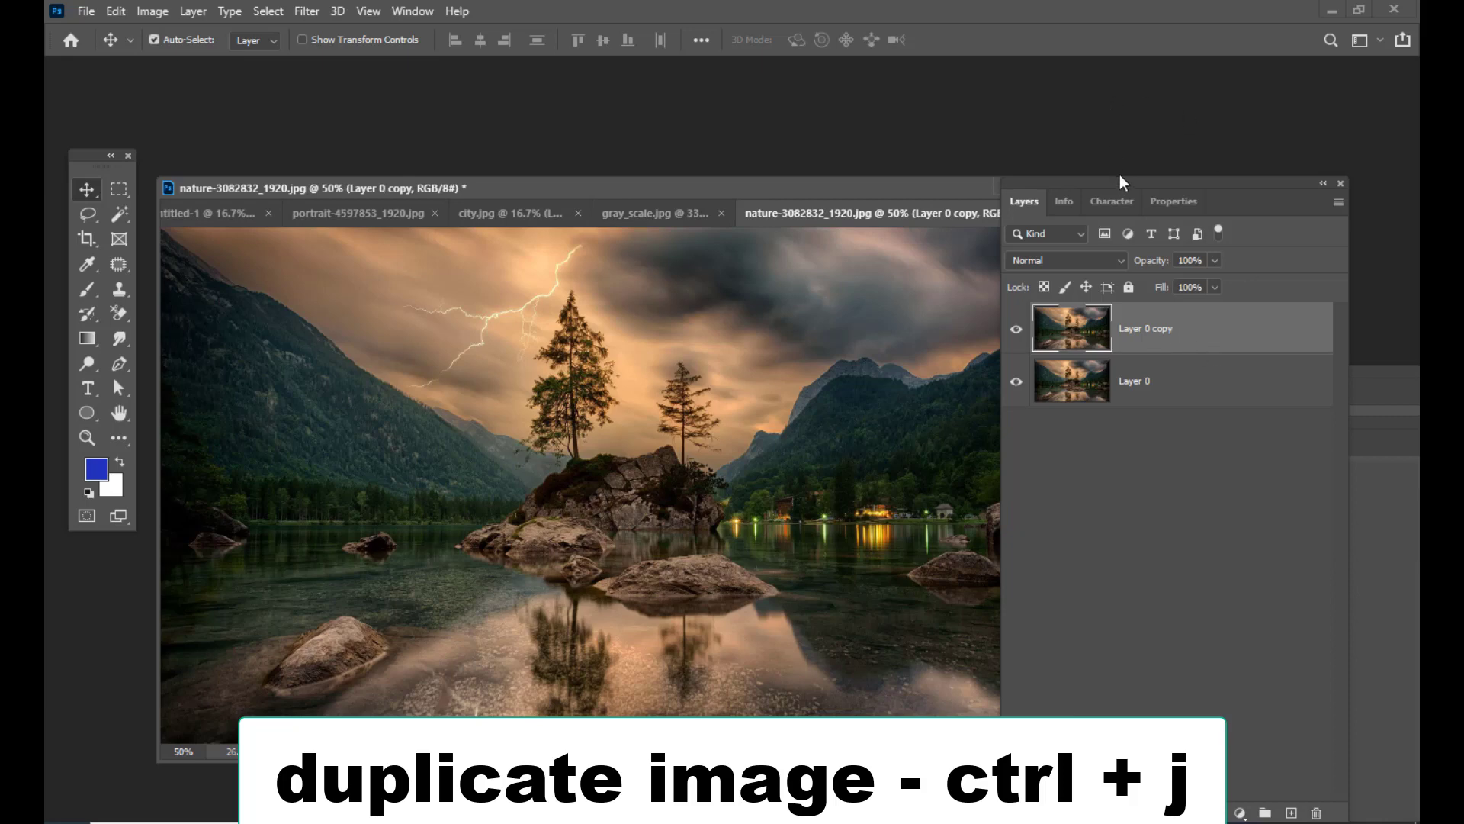
pyautogui.moveTo(1122, 175); pyautogui.dragTo(1148, 149)
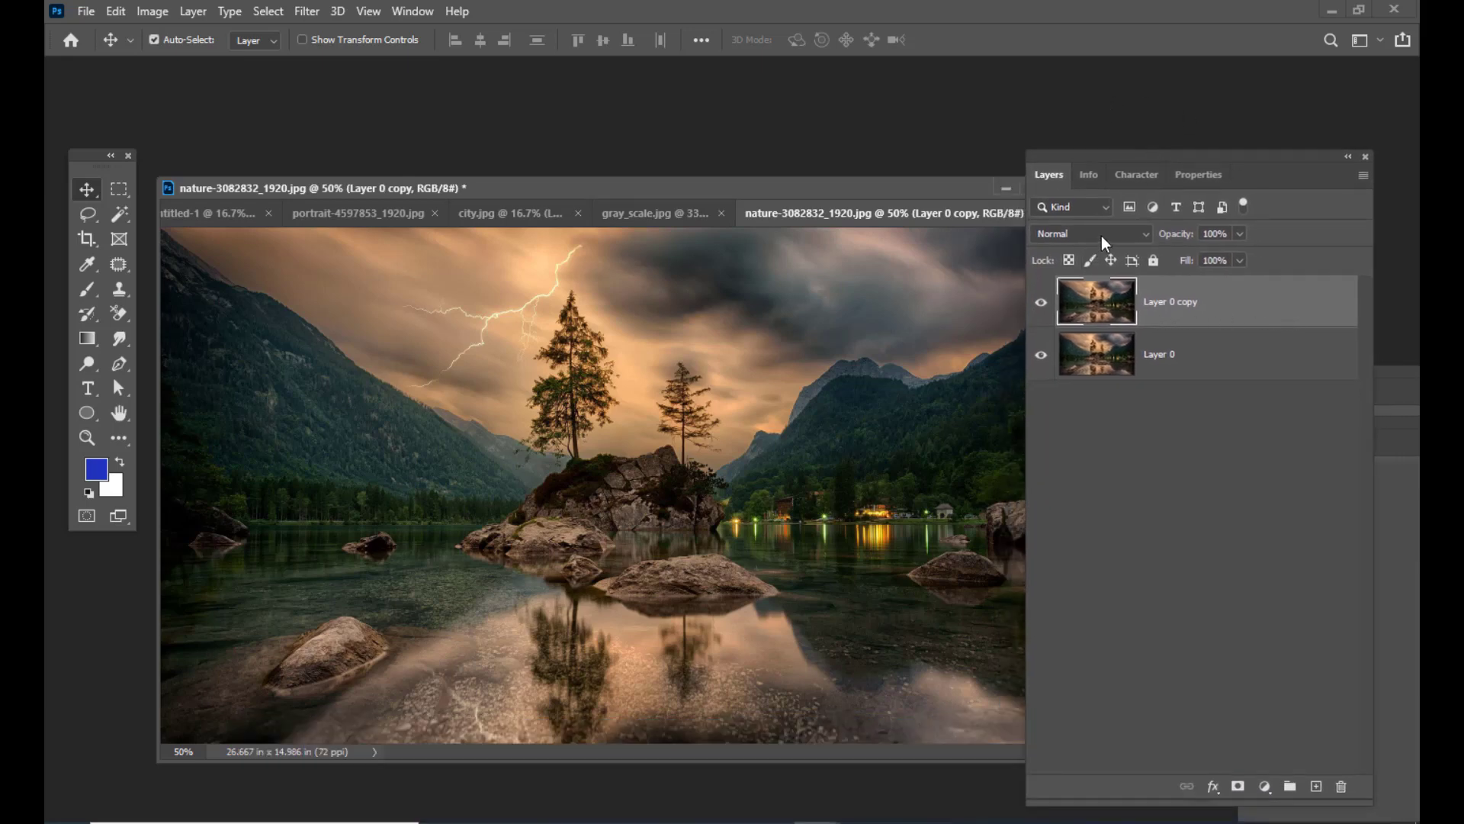
pyautogui.click(1101, 235)
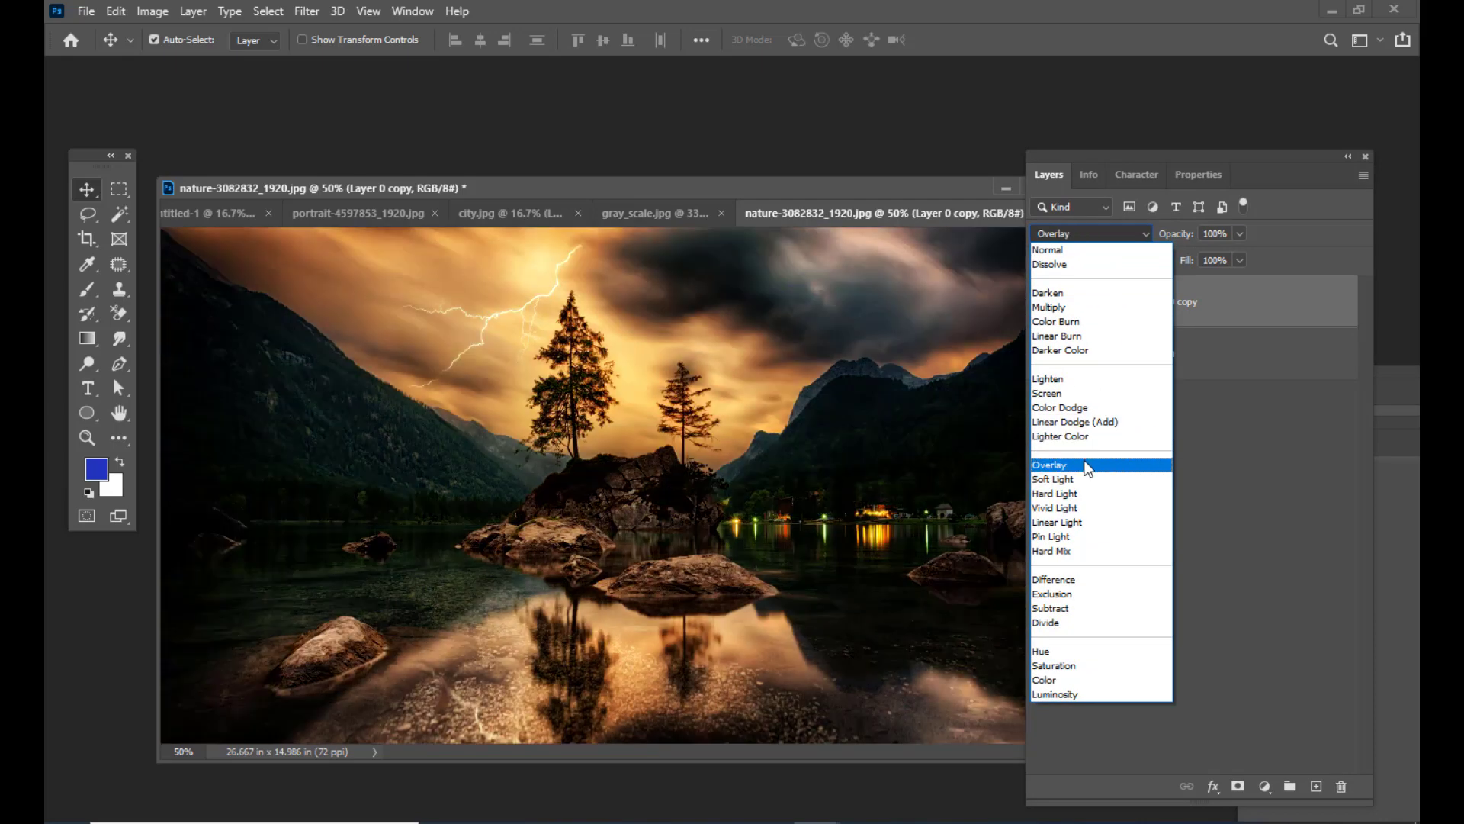
pyautogui.click(1088, 468)
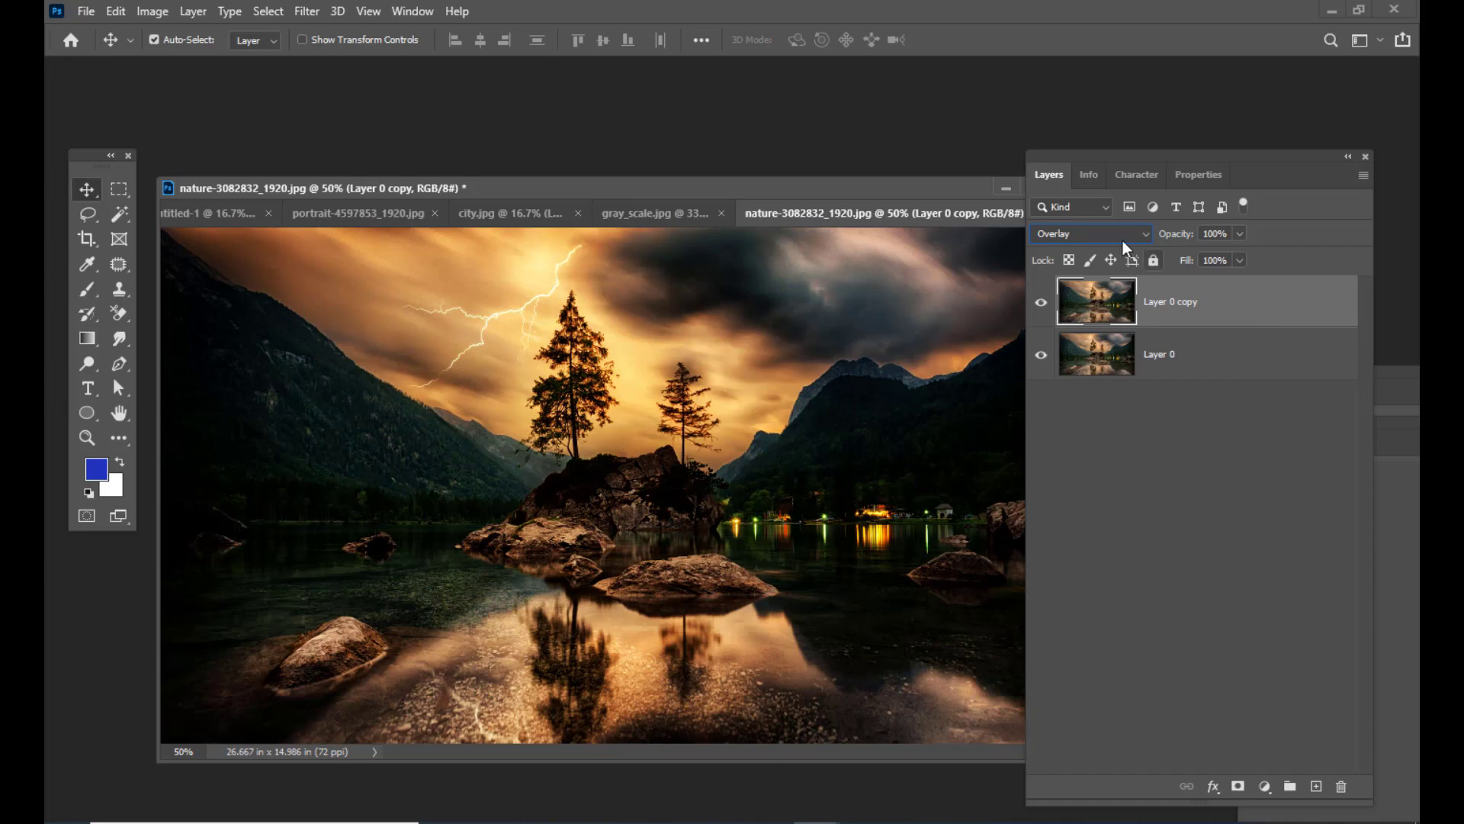
pyautogui.click(1077, 232)
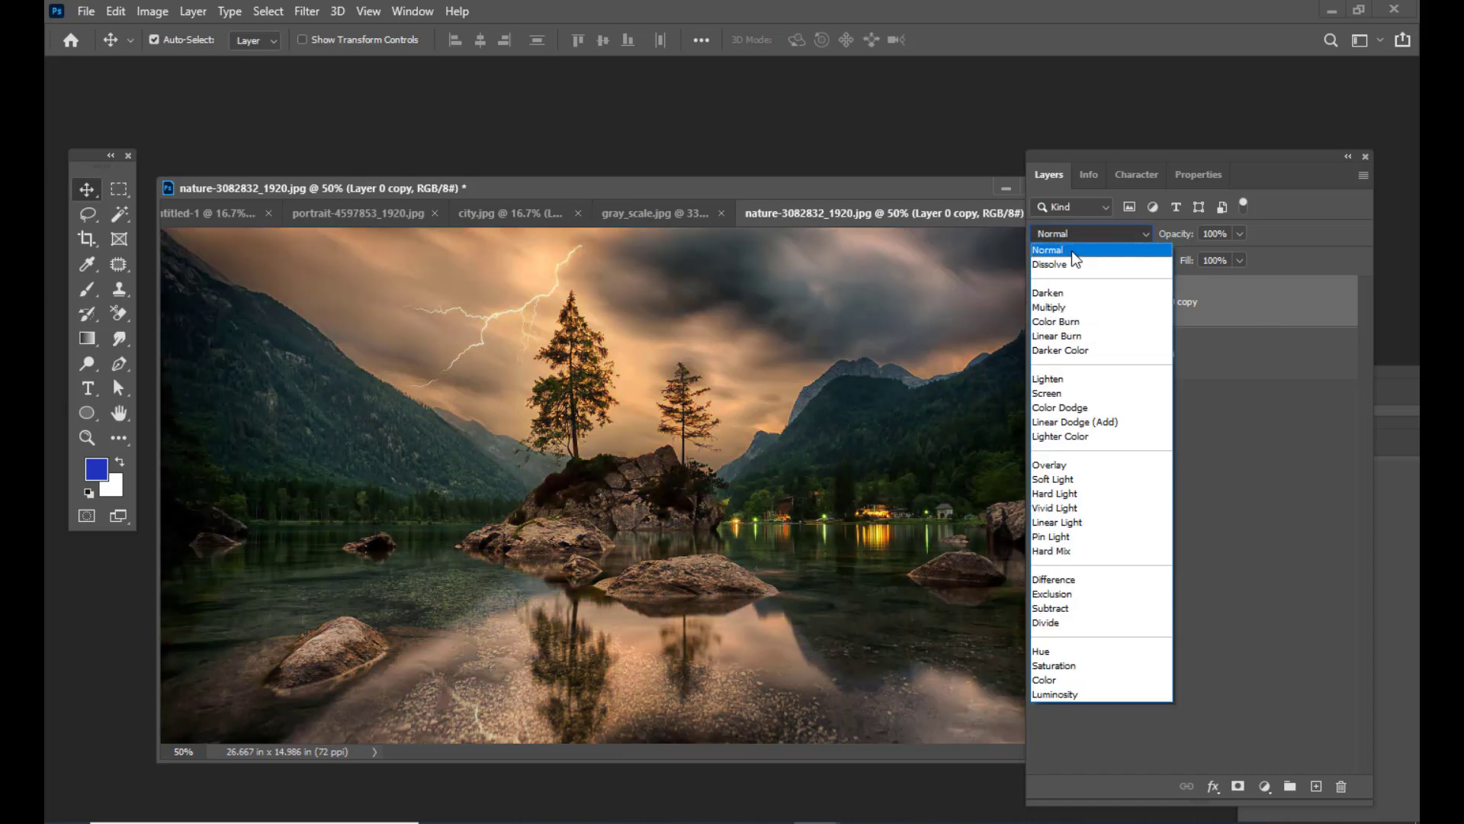
pyautogui.click(1073, 250)
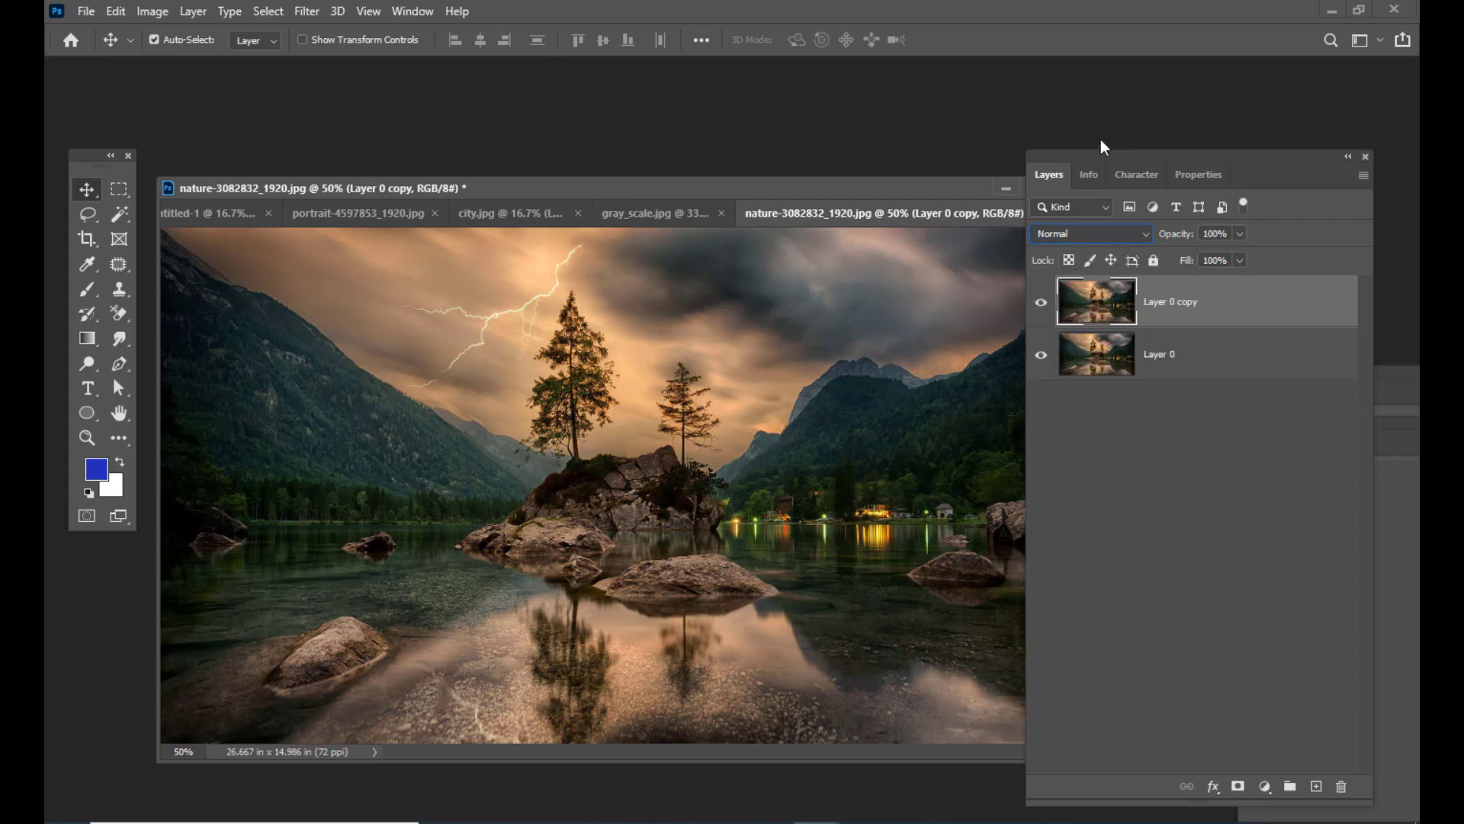
# Set the copy to Overlay and duplicate it twice into Layer 0 copy 2 and copy 3
pyautogui.moveTo(1079, 158); pyautogui.dragTo(1148, 158)
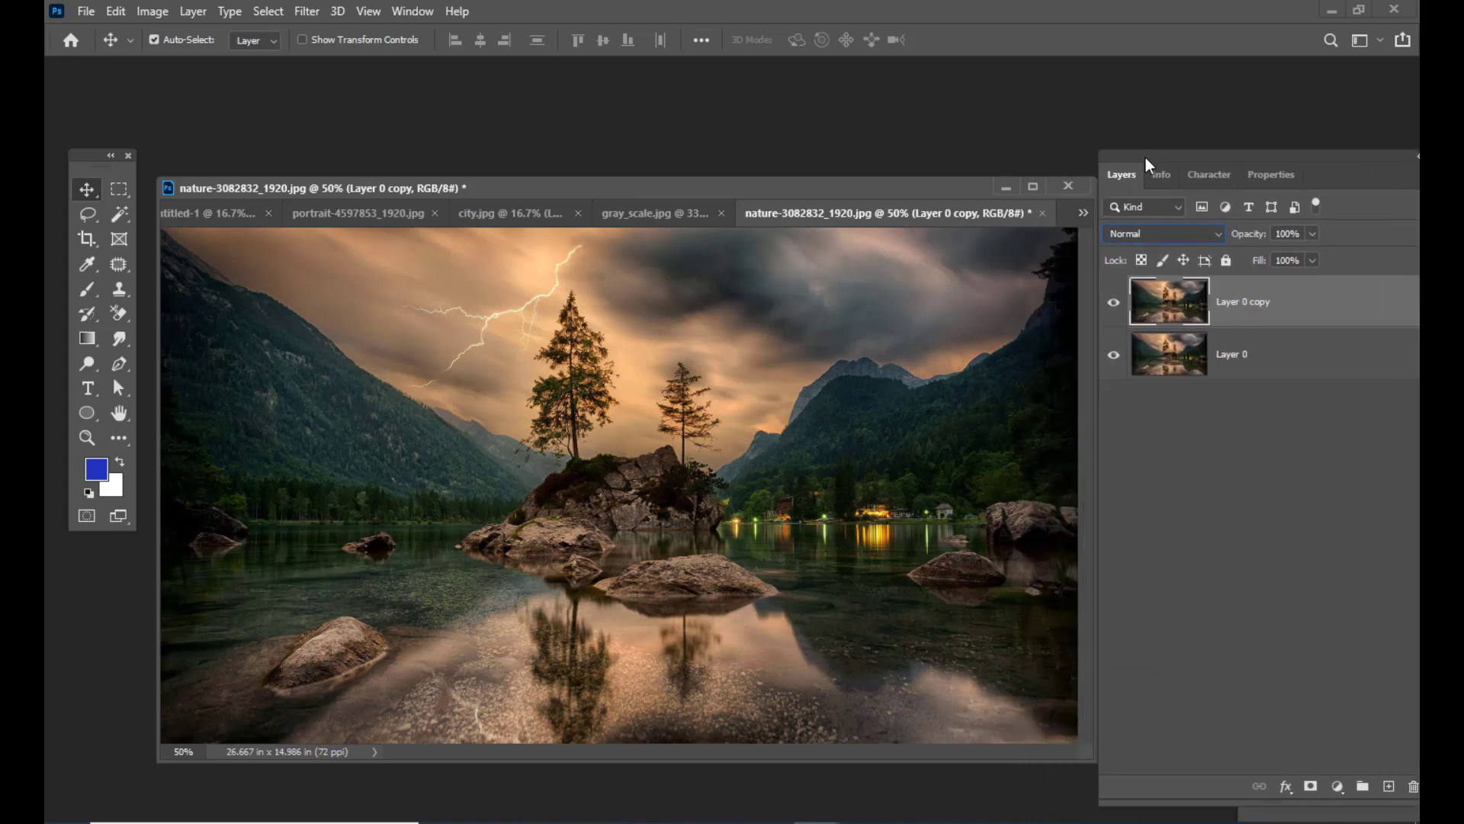
pyautogui.click(1173, 234)
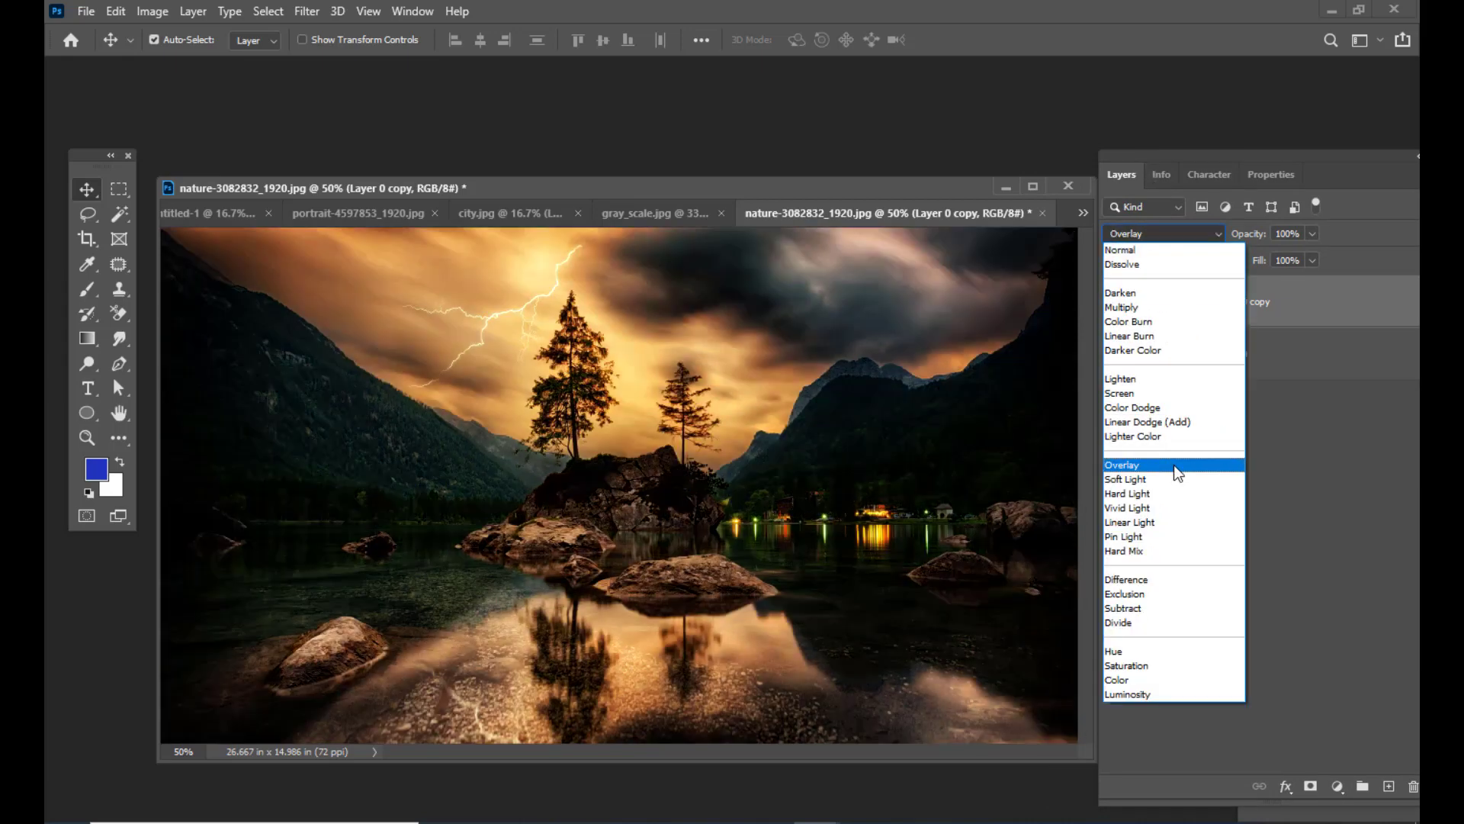
pyautogui.click(1173, 464)
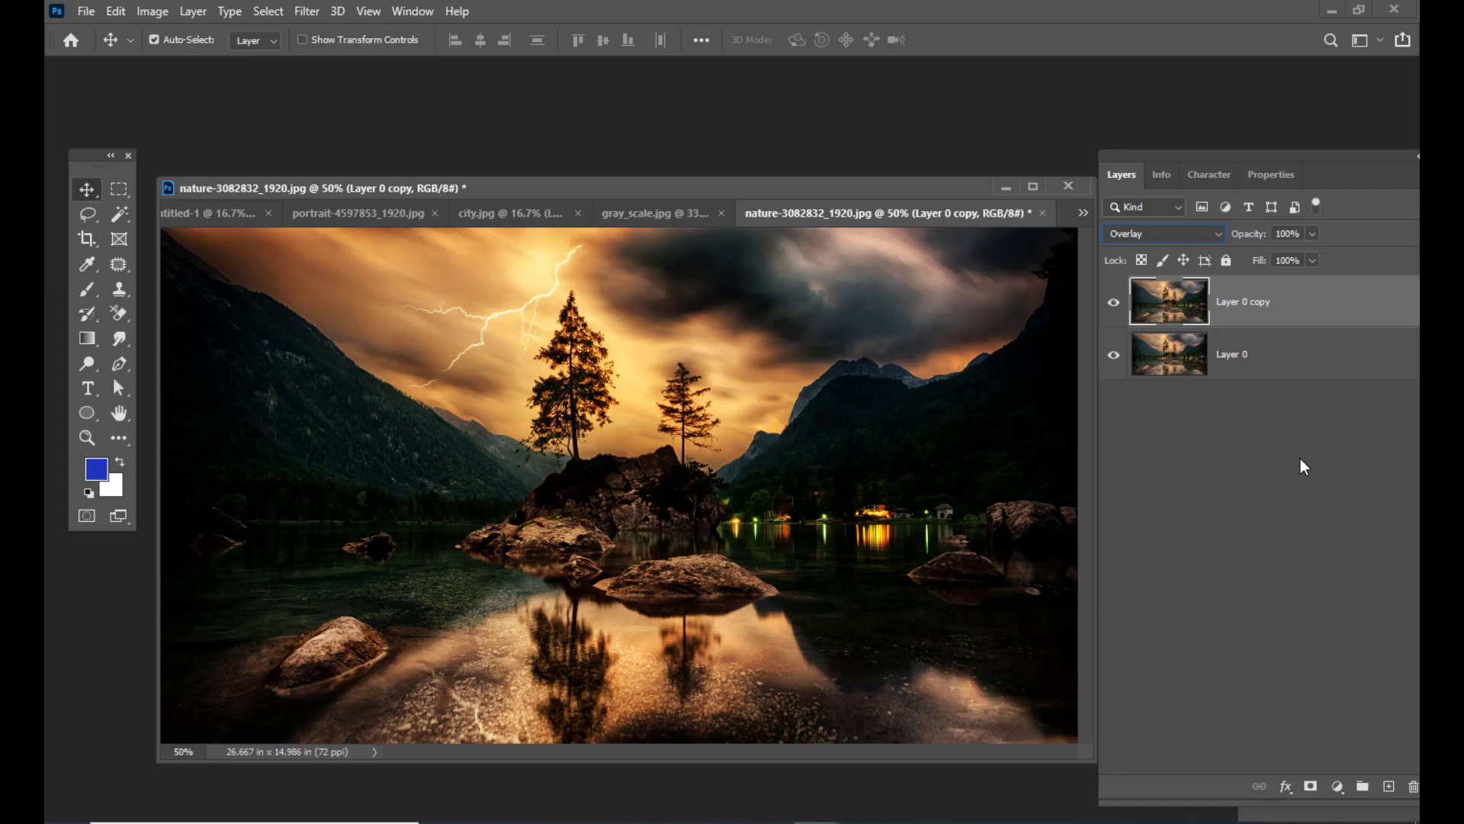
pyautogui.hotkey('ctrl', 'j')
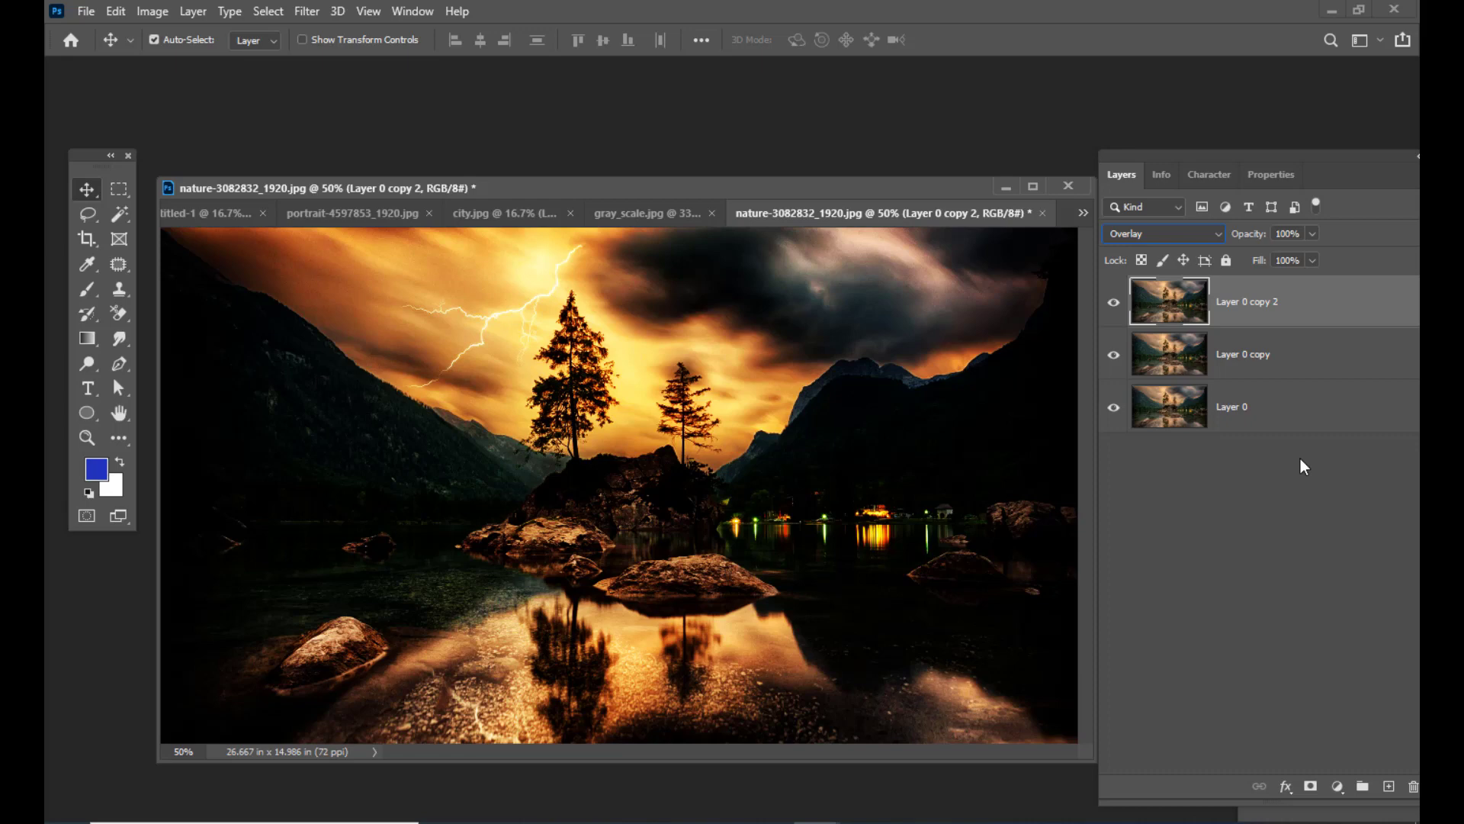
pyautogui.hotkey('ctrl', 'j')
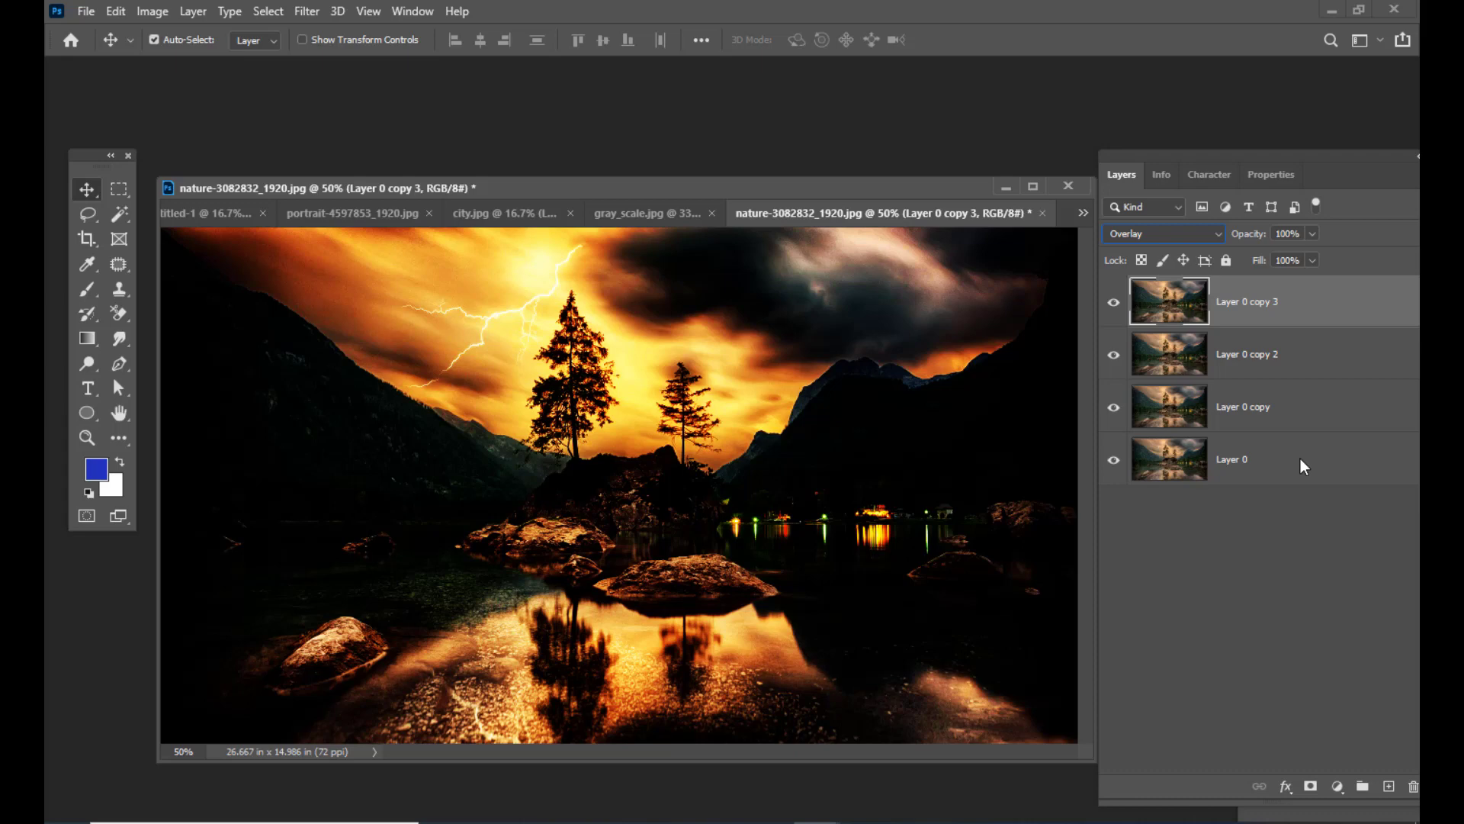
# Return to city.jpg and blend Layer 1's grayscale bars in Soft Light
pyautogui.hotkey('ctrl', 'shift', 'Tab')
pyautogui.hotkey('ctrl', 'shift', 'Tab')
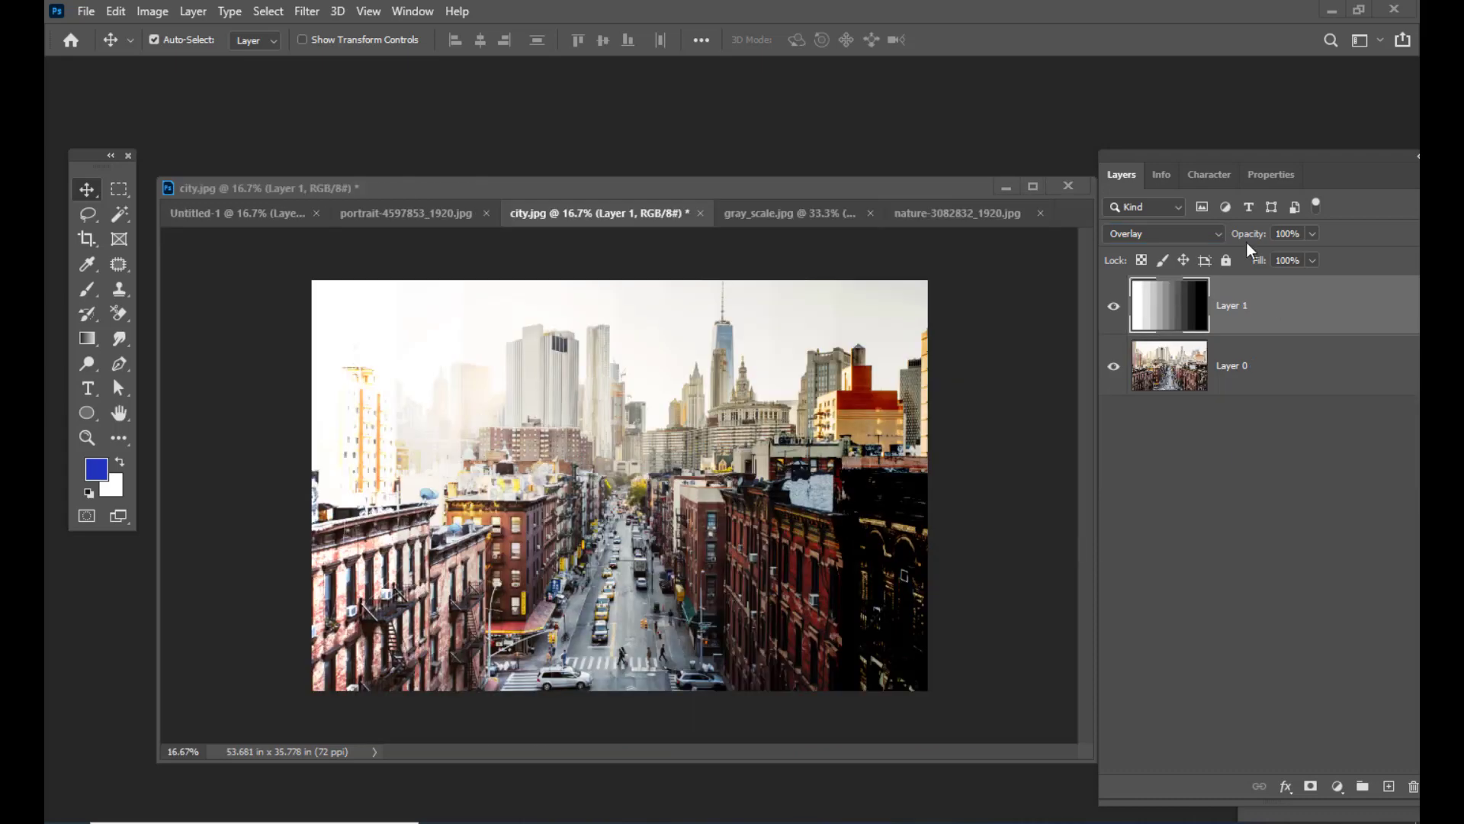
pyautogui.moveTo(1192, 155); pyautogui.dragTo(1079, 182)
pyautogui.click(1040, 259)
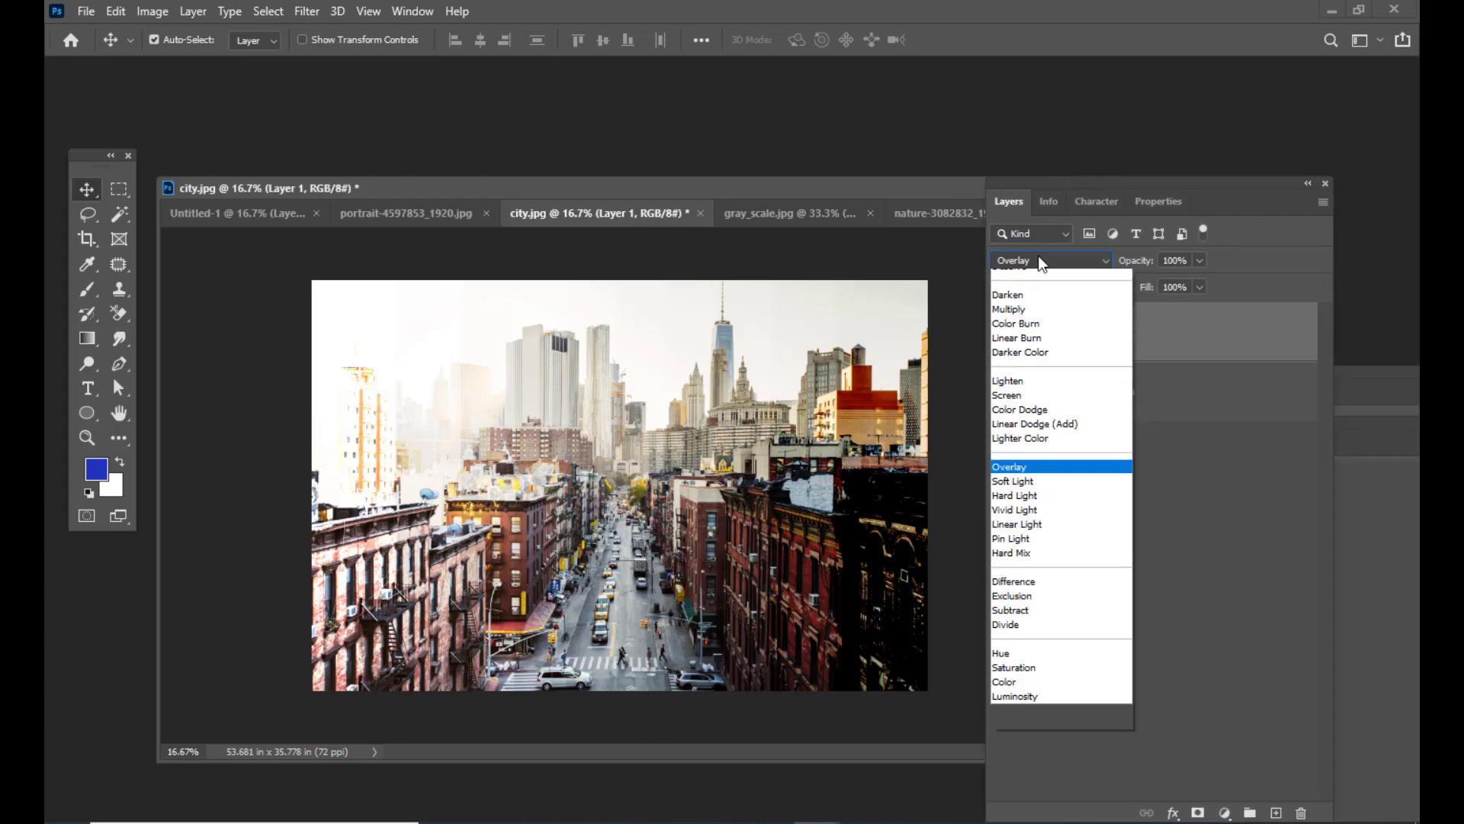
pyautogui.click(1022, 506)
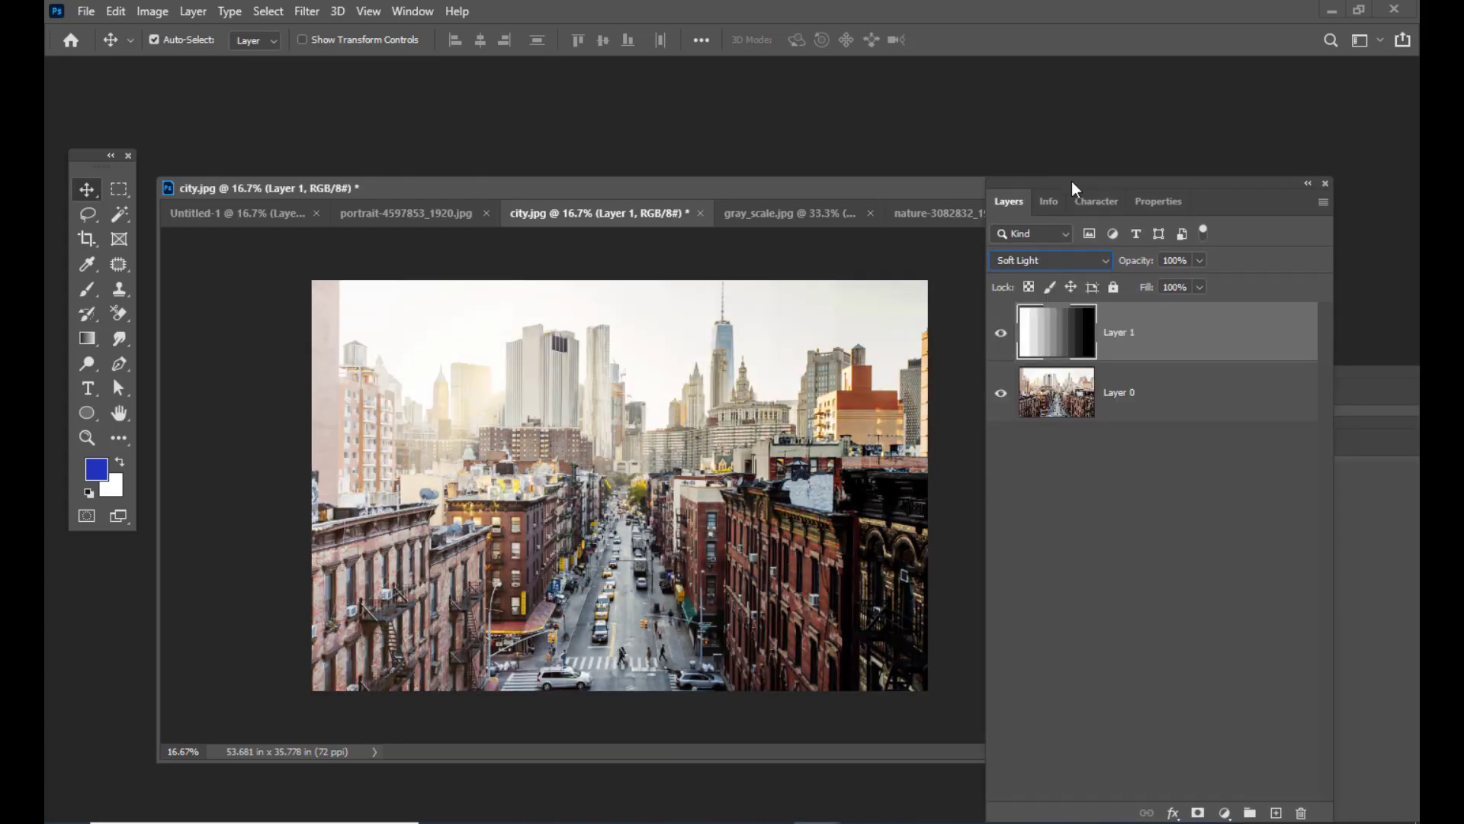
pyautogui.moveTo(1057, 174); pyautogui.dragTo(1087, 176)
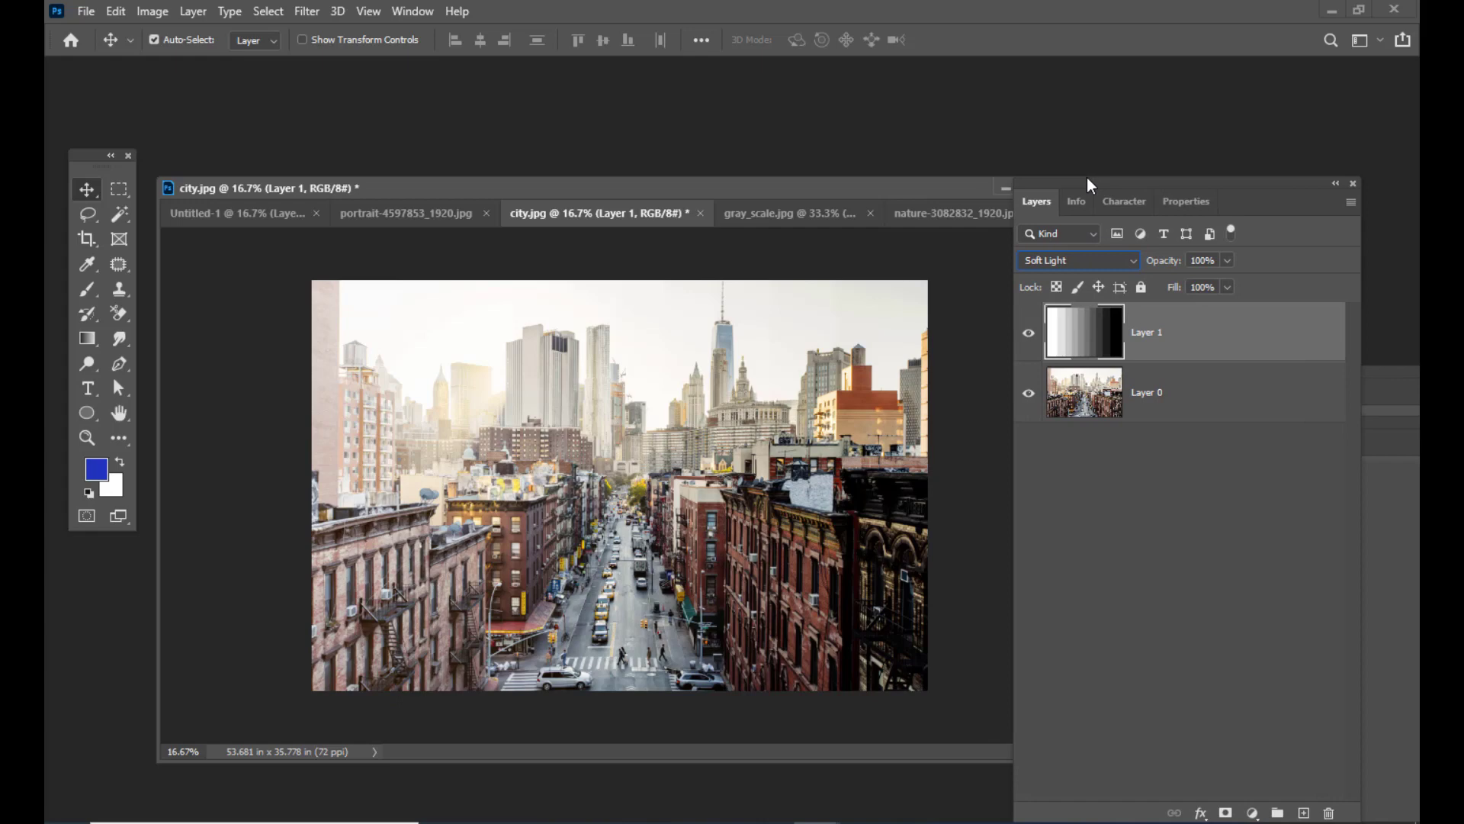
pyautogui.moveTo(1083, 181); pyautogui.dragTo(1082, 150)
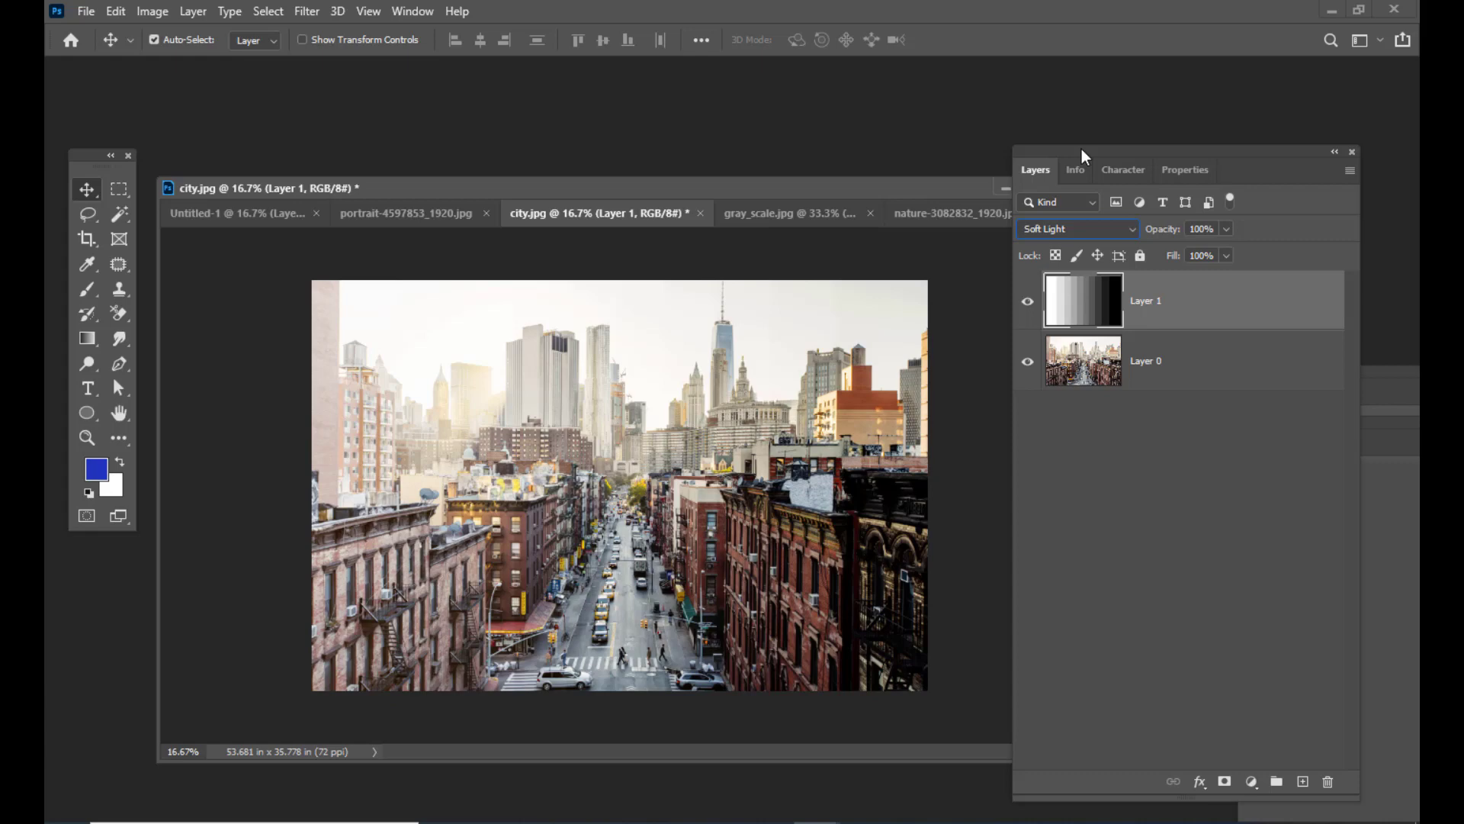
pyautogui.moveTo(1081, 149); pyautogui.dragTo(1084, 148)
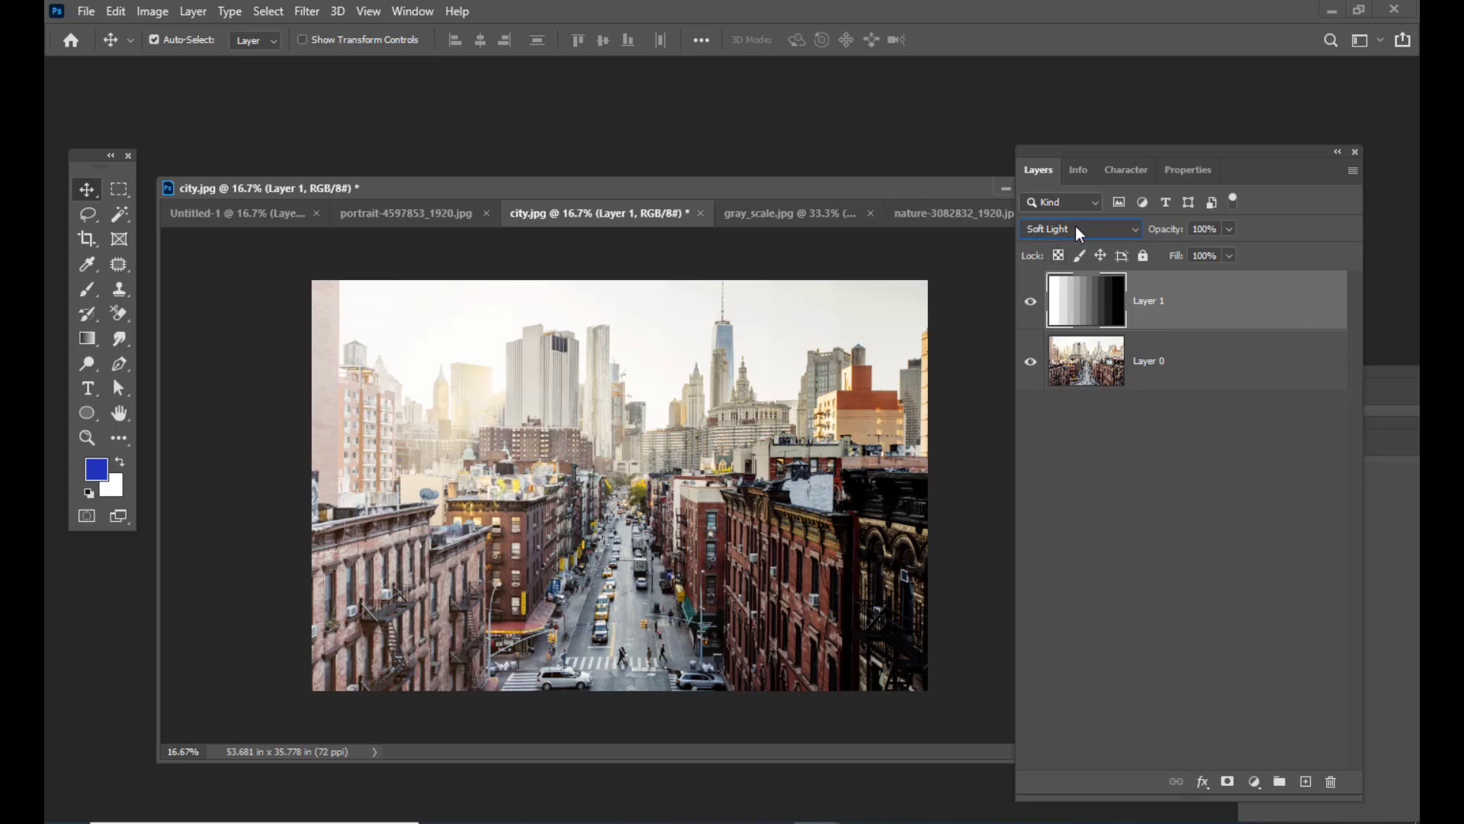
pyautogui.moveTo(1068, 152); pyautogui.dragTo(1046, 168)
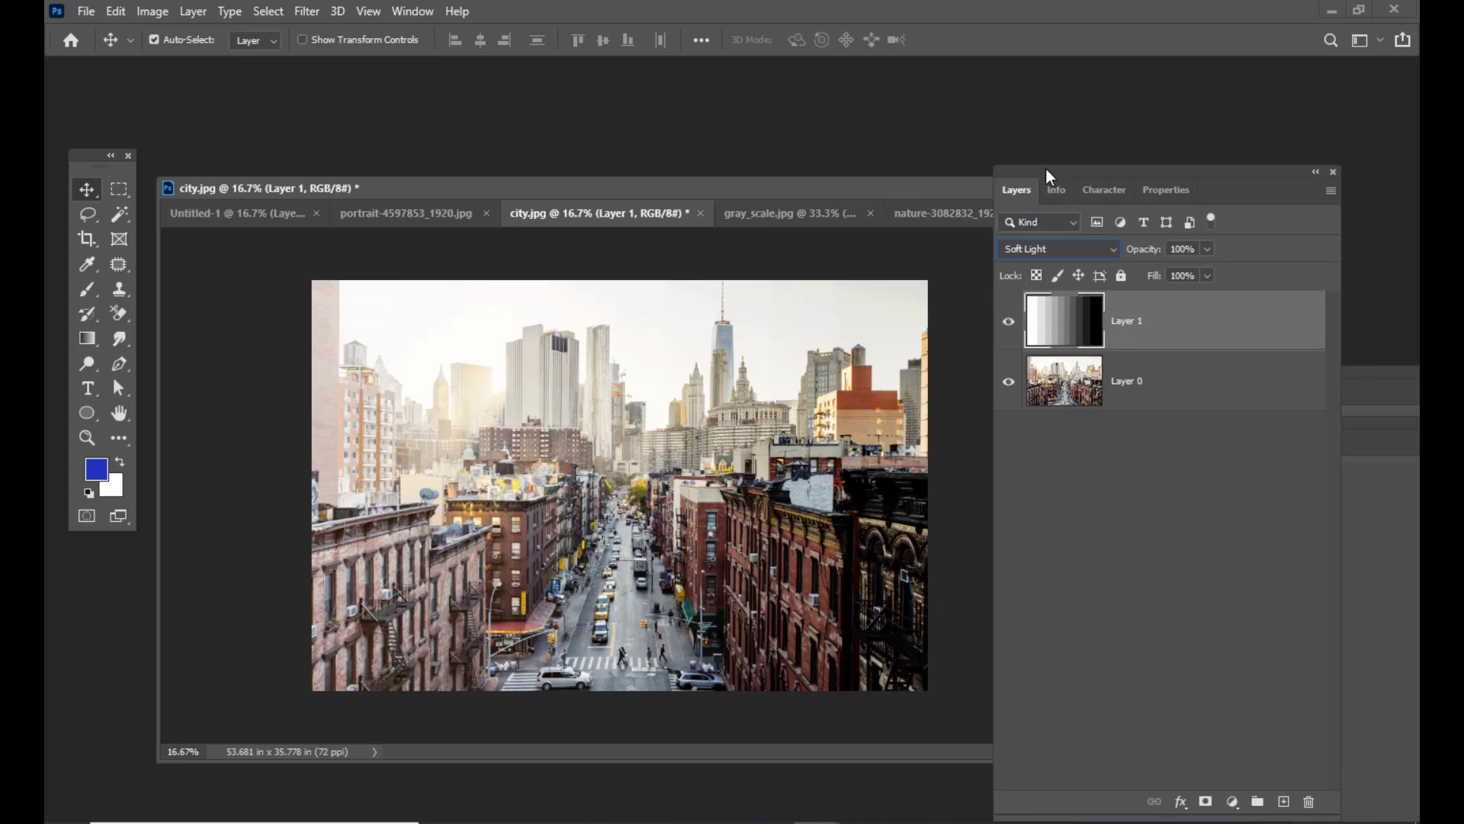
pyautogui.click(1057, 248)
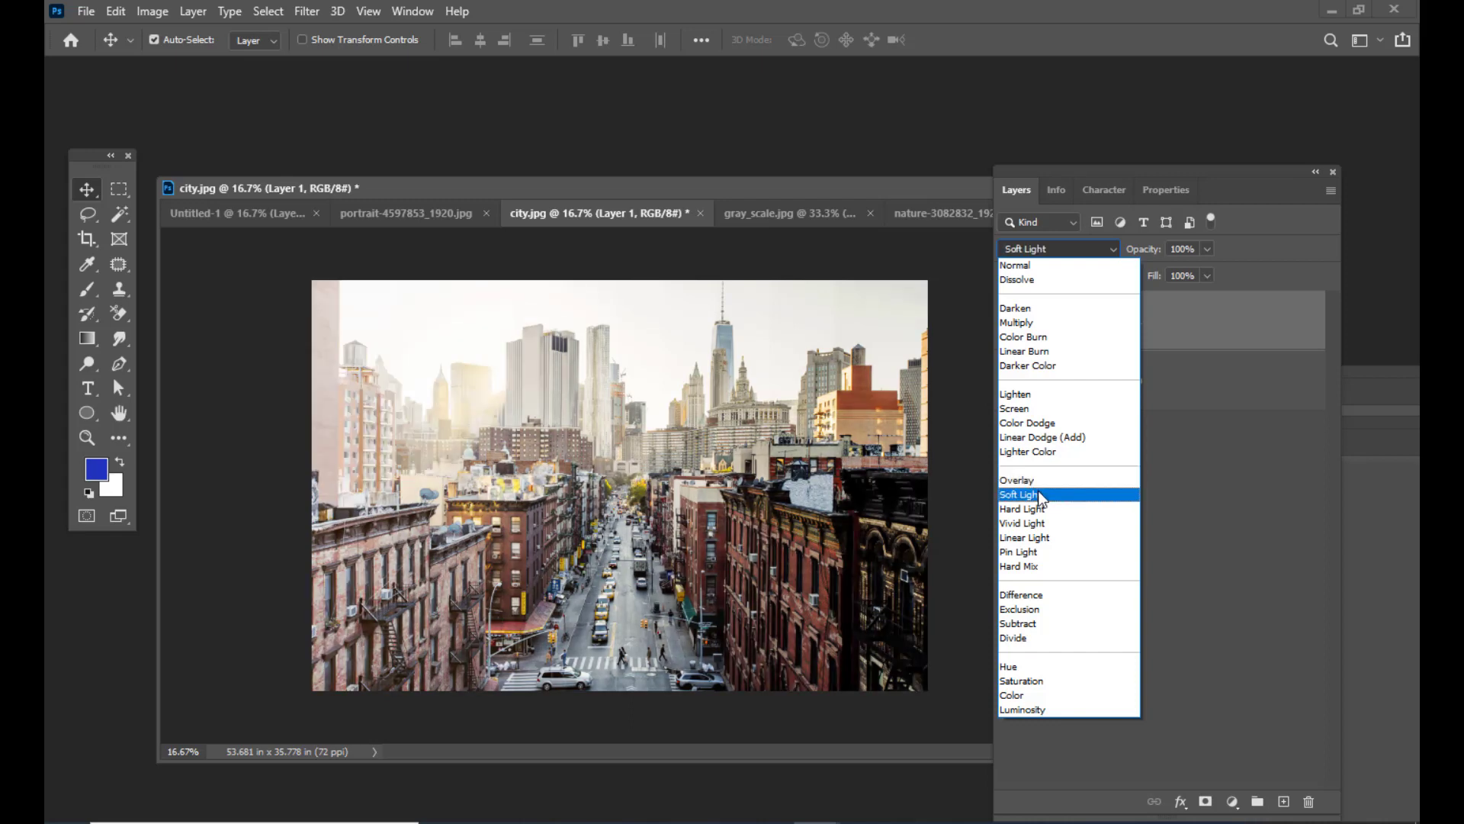
pyautogui.click(1042, 498)
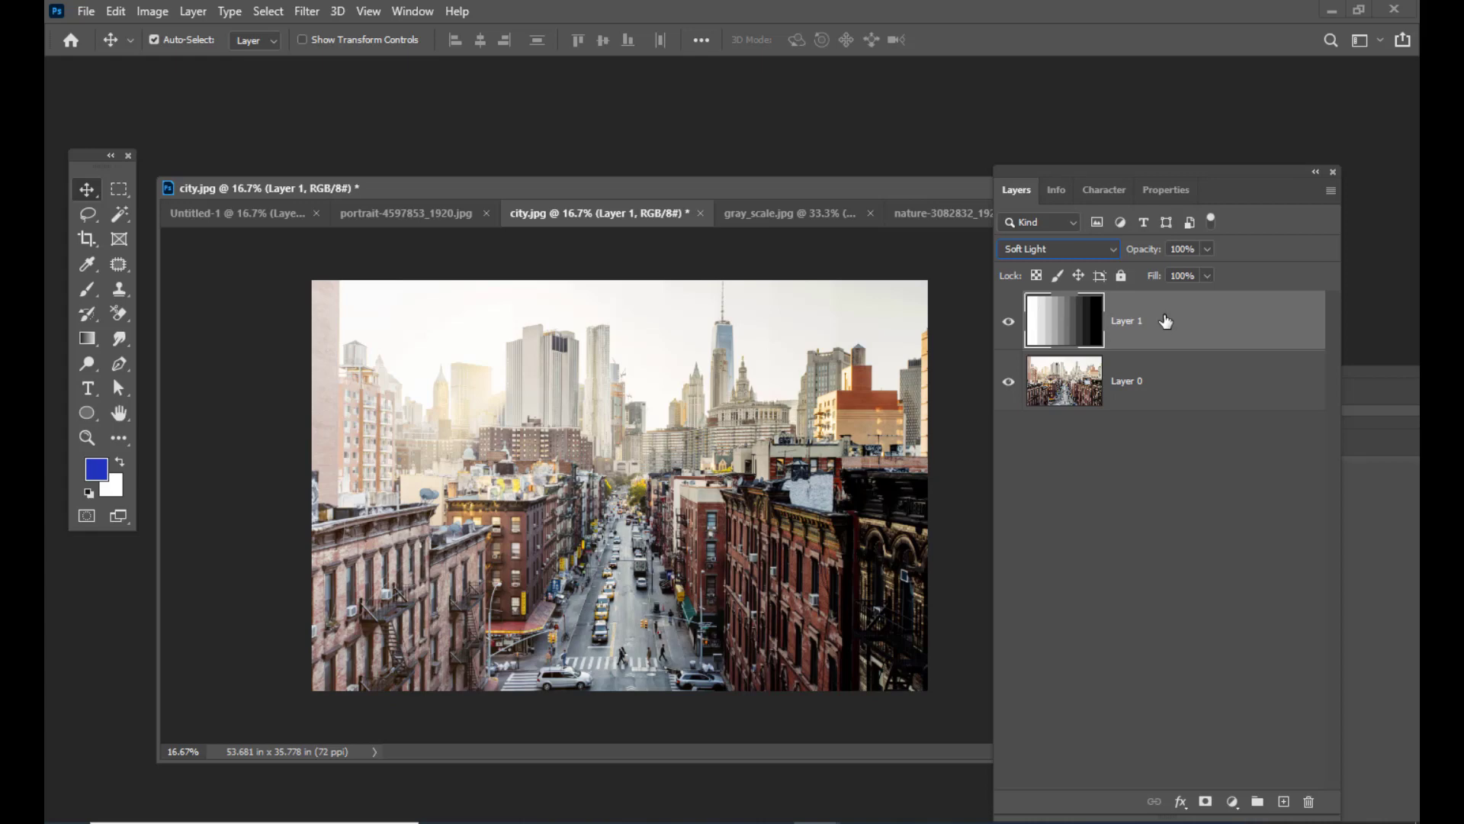
# Cycle the bars layer through Hard Light, Vivid Light and Linear Light, ending on Pin Light
pyautogui.click(1093, 252)
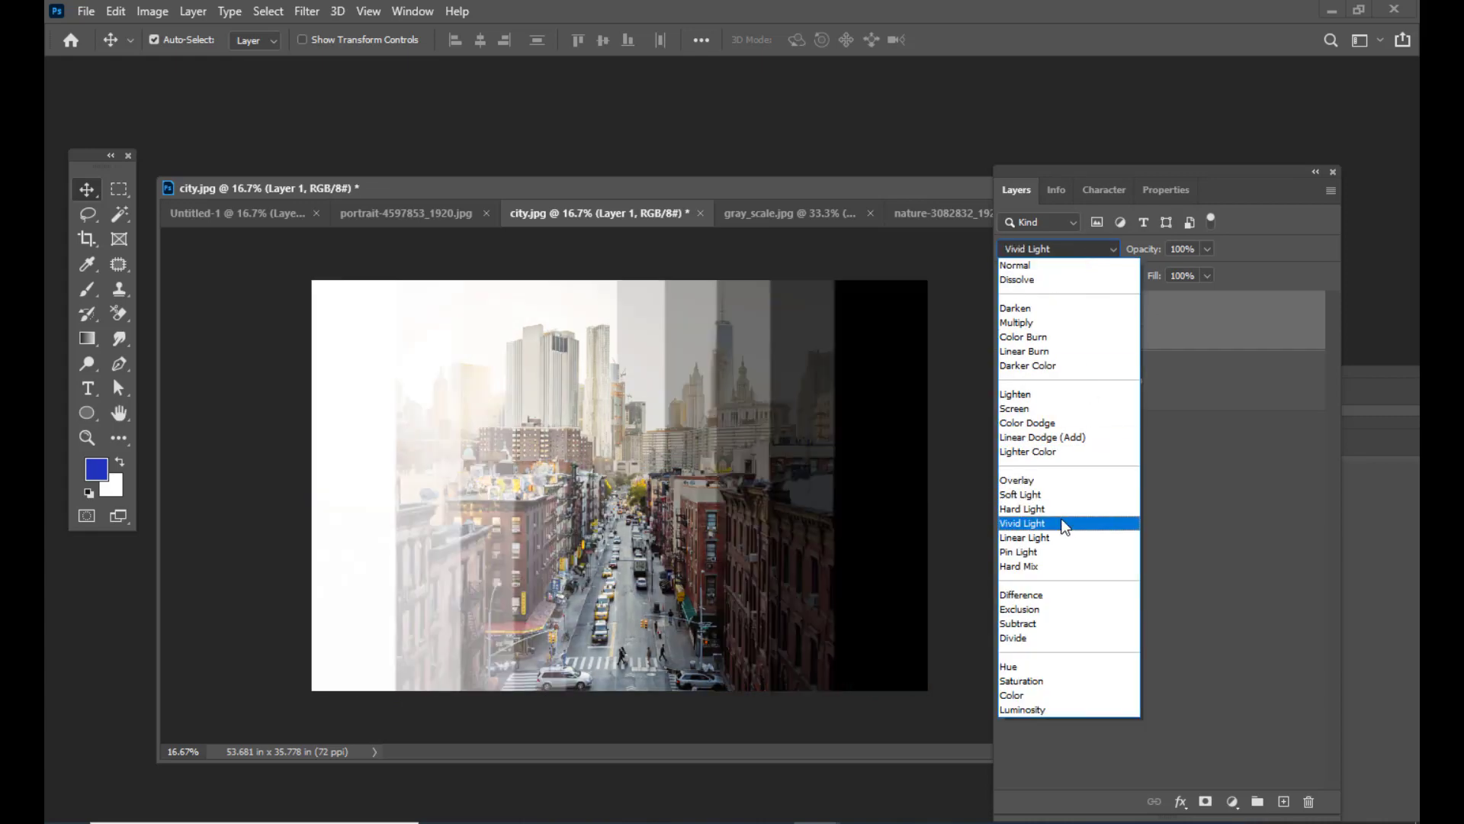
pyautogui.click(1062, 511)
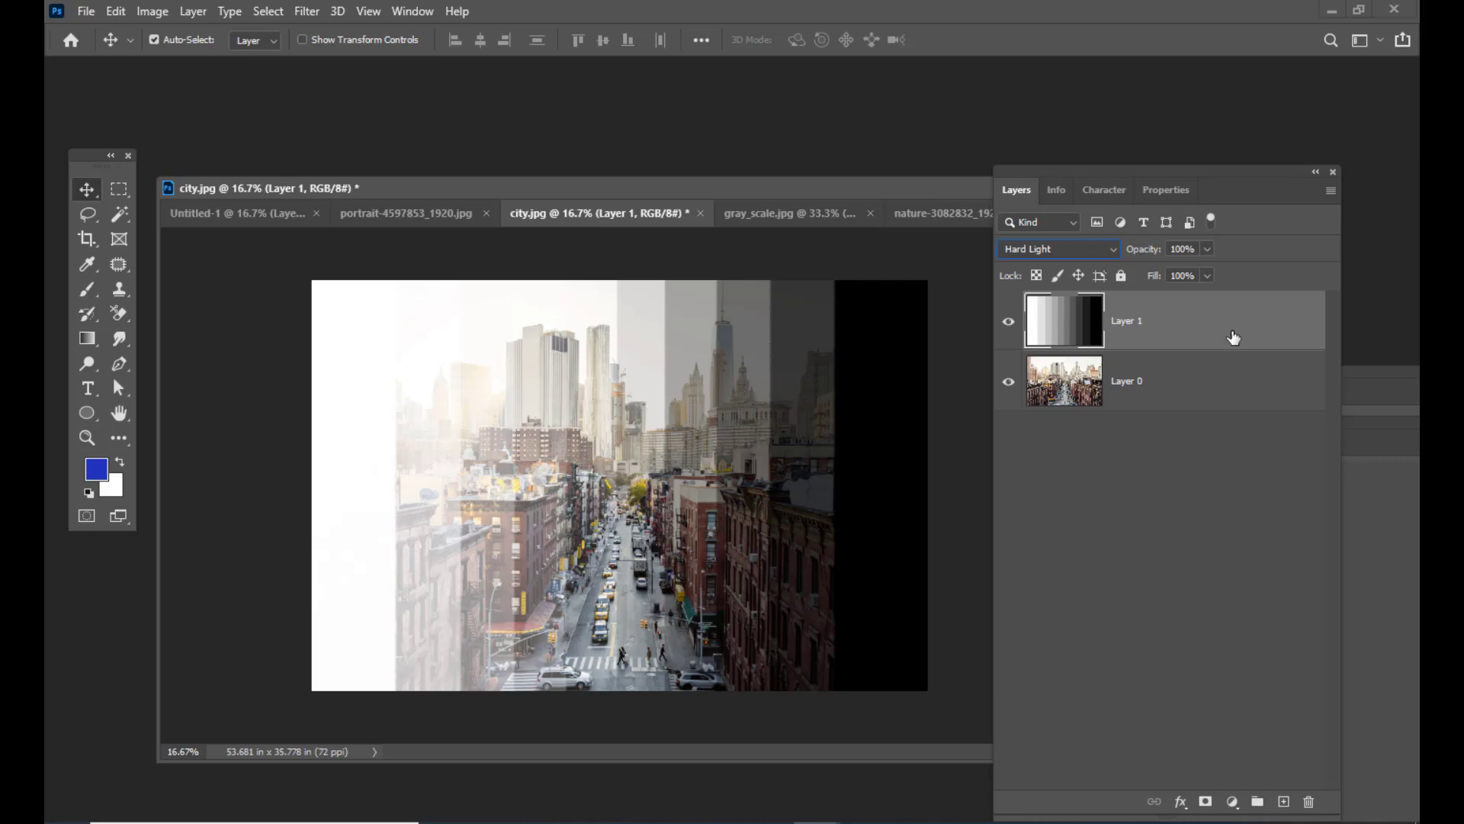
pyautogui.moveTo(1240, 171); pyautogui.dragTo(1300, 171)
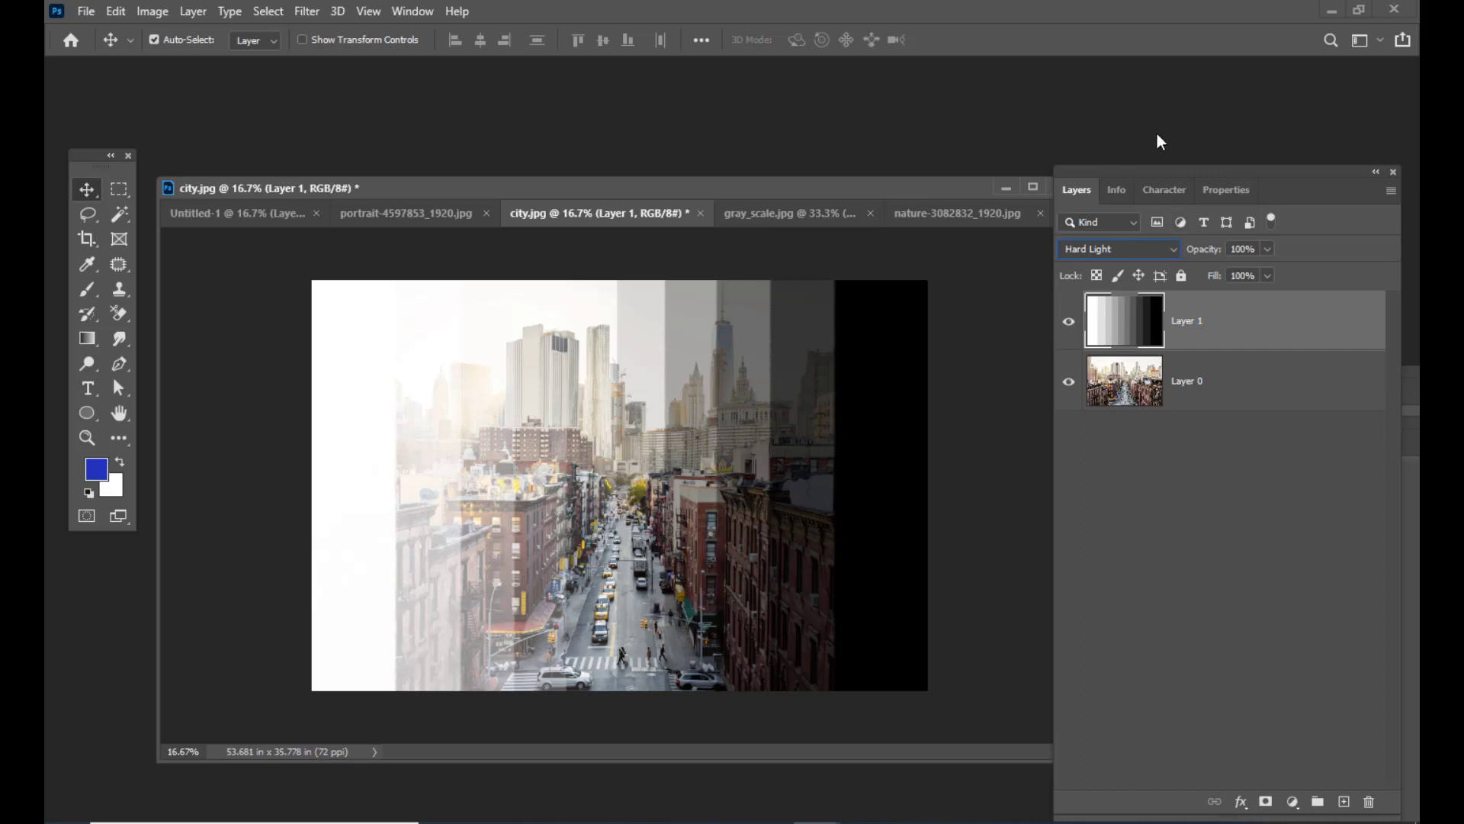
pyautogui.click(1132, 250)
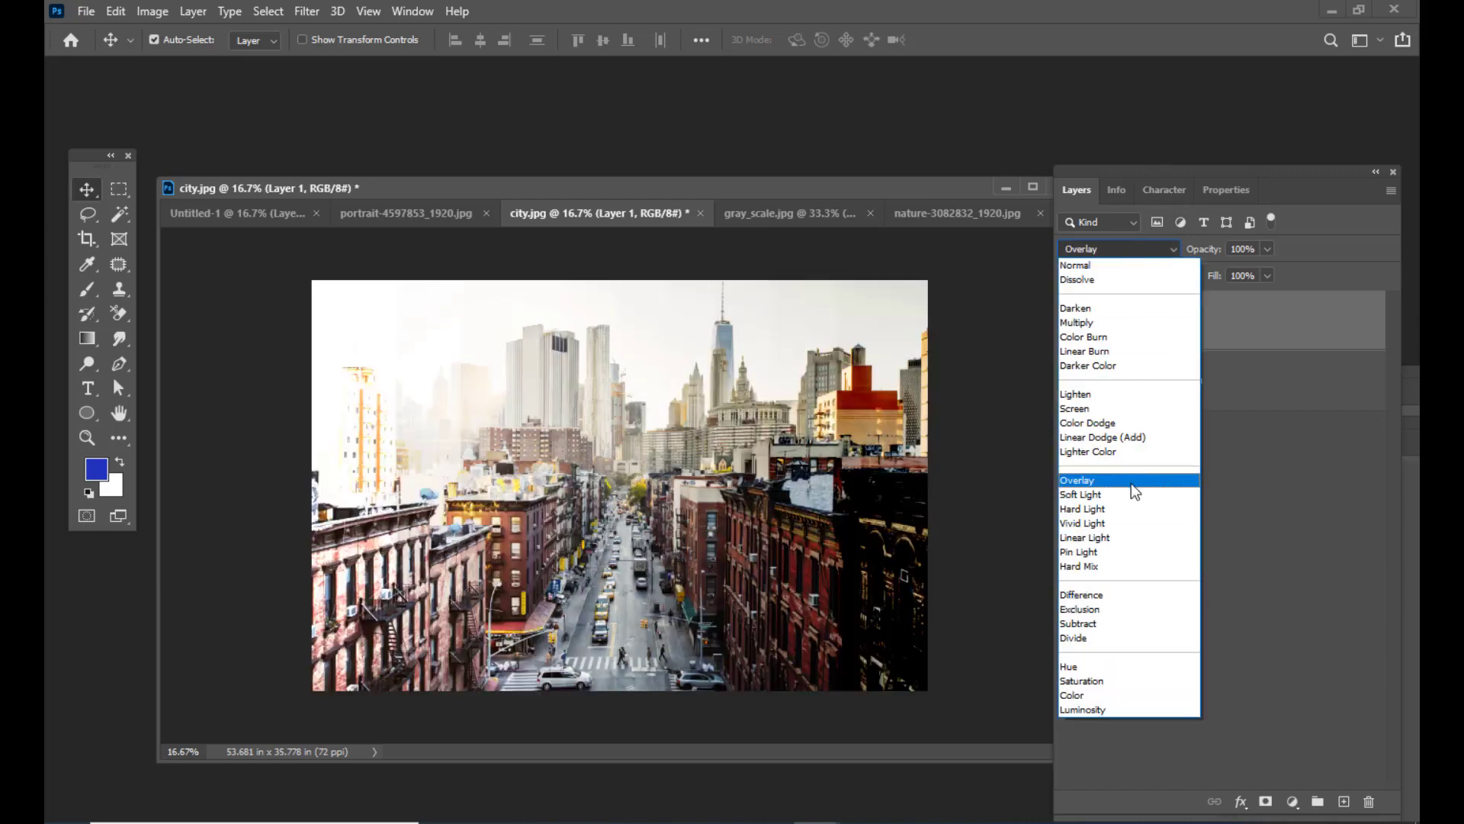
pyautogui.click(1120, 525)
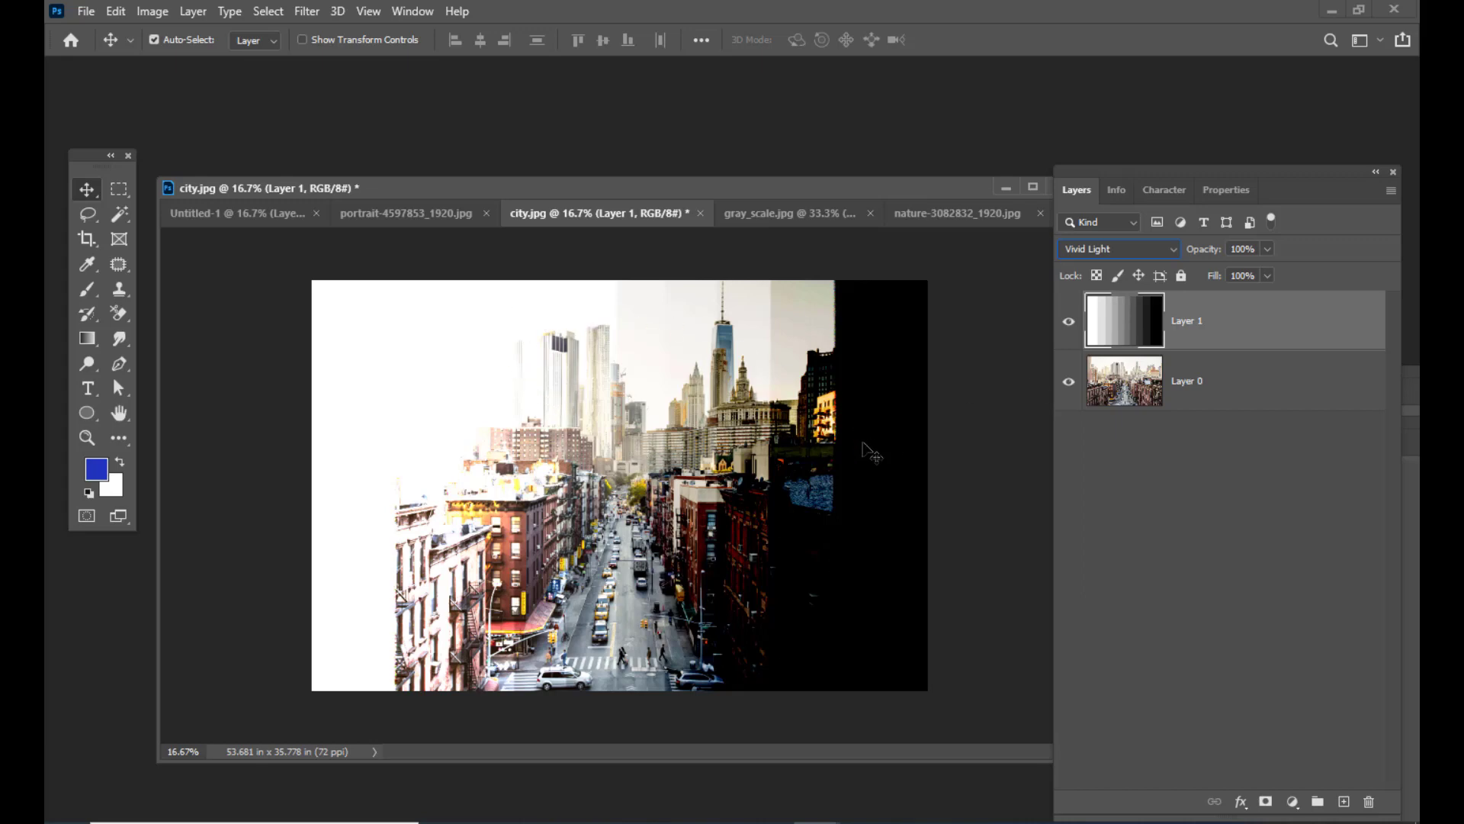
pyautogui.click(1117, 248)
pyautogui.click(1135, 533)
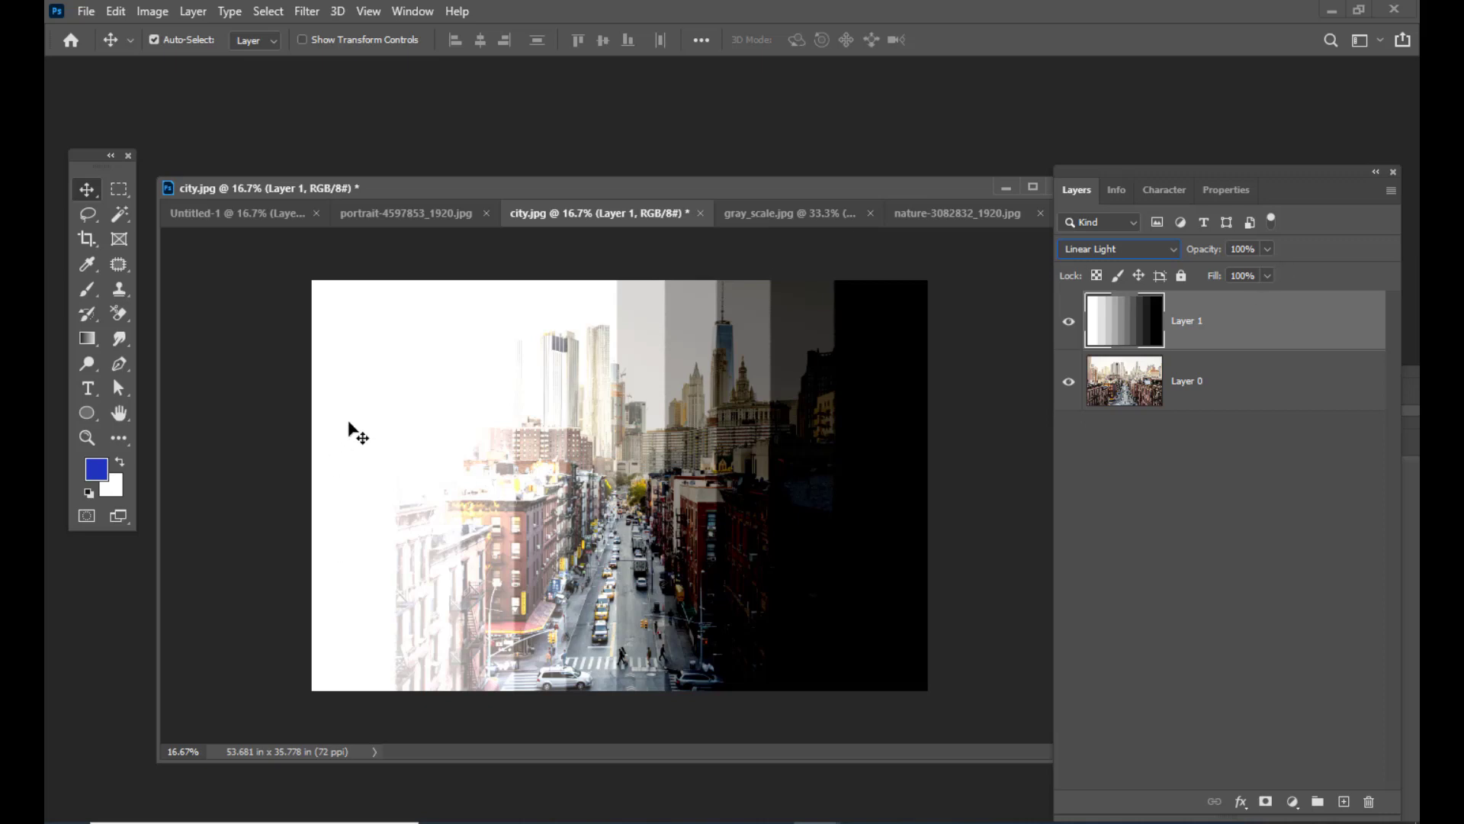
pyautogui.hotkey('shift', '+')
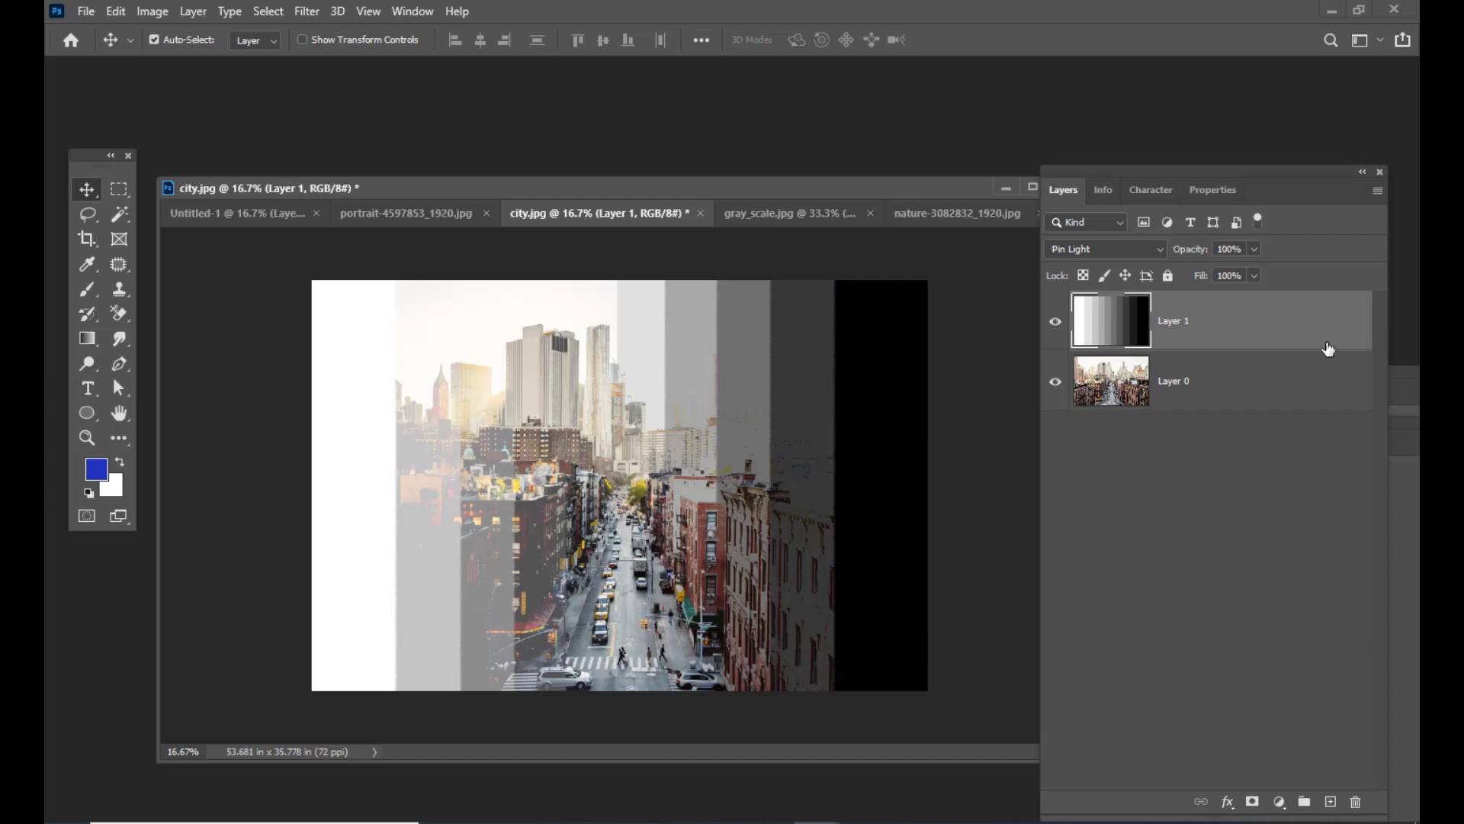
# Blend the bars layer in Hard Mix, then switch it to Difference
pyautogui.click(1159, 249)
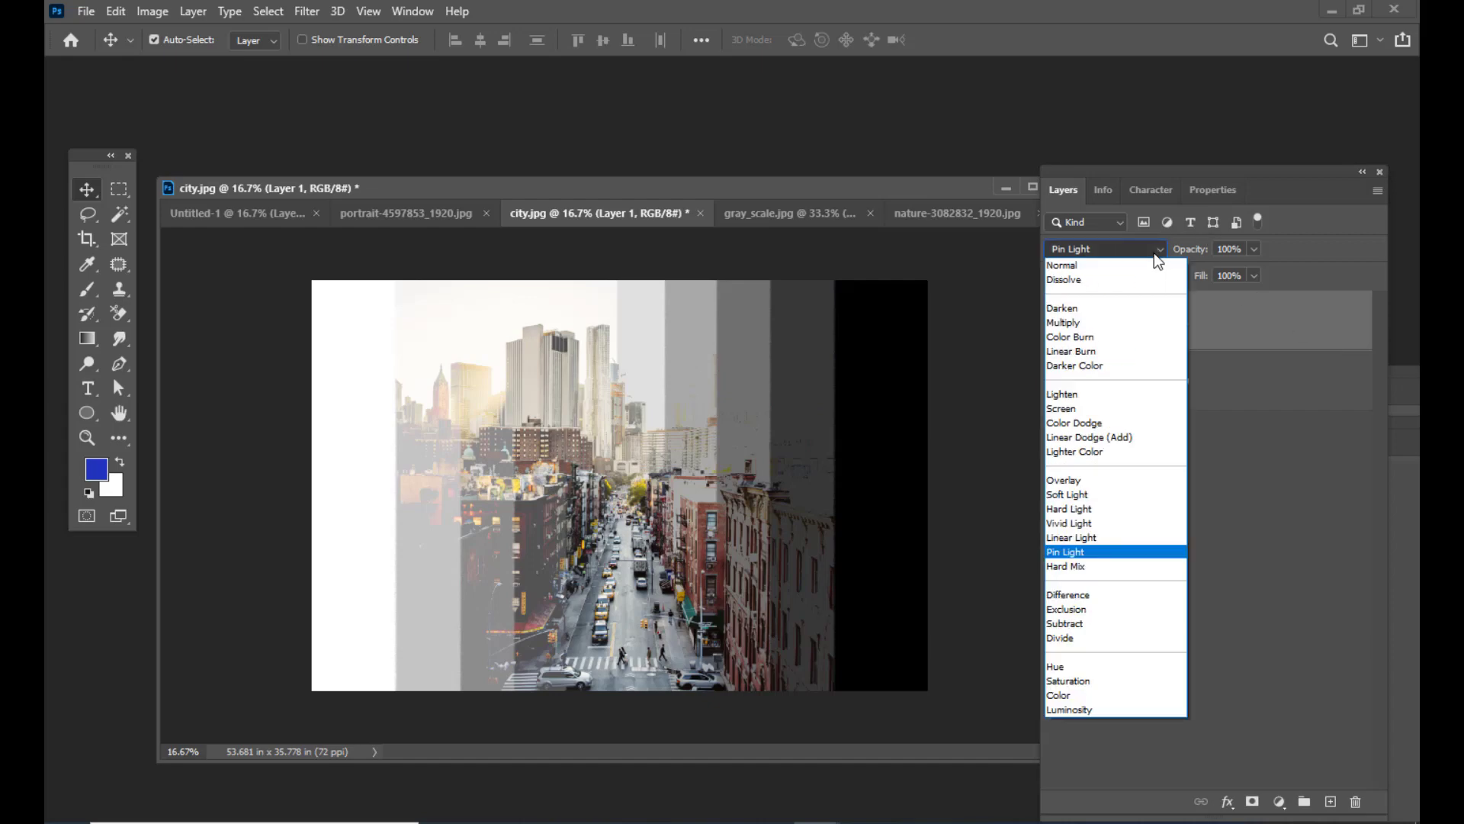
pyautogui.click(1113, 565)
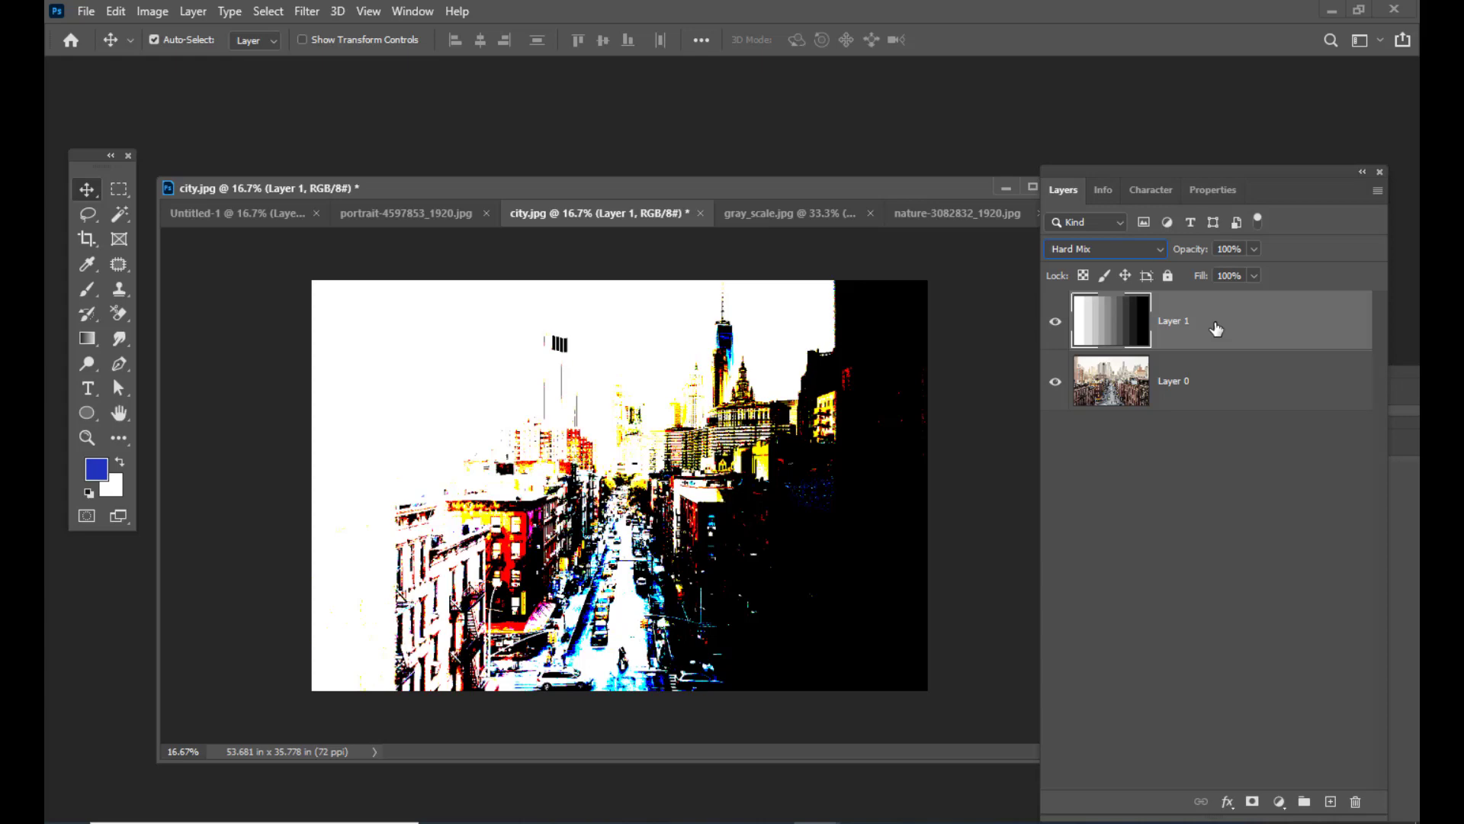
pyautogui.click(1143, 246)
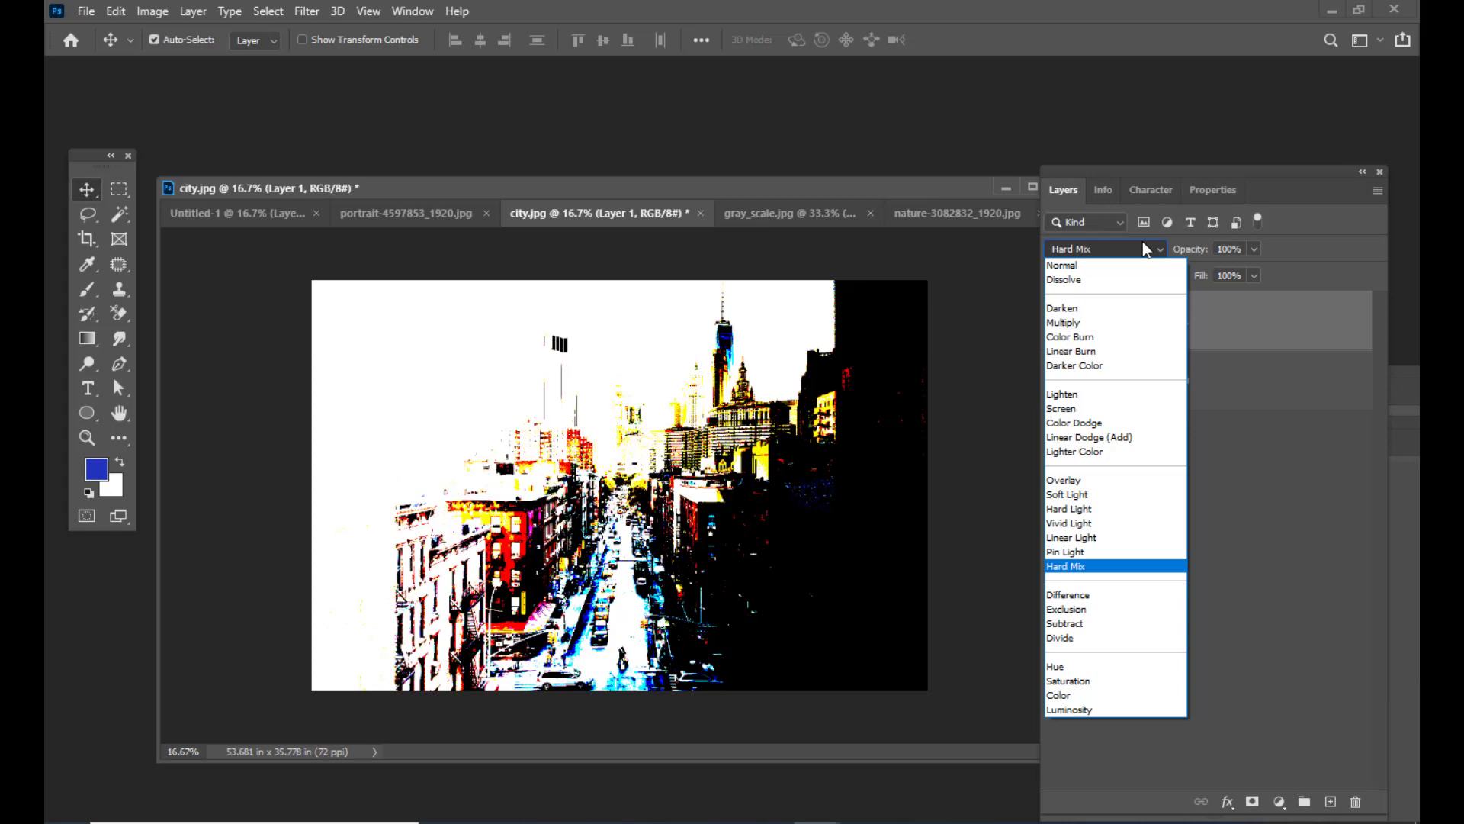
pyautogui.click(1067, 594)
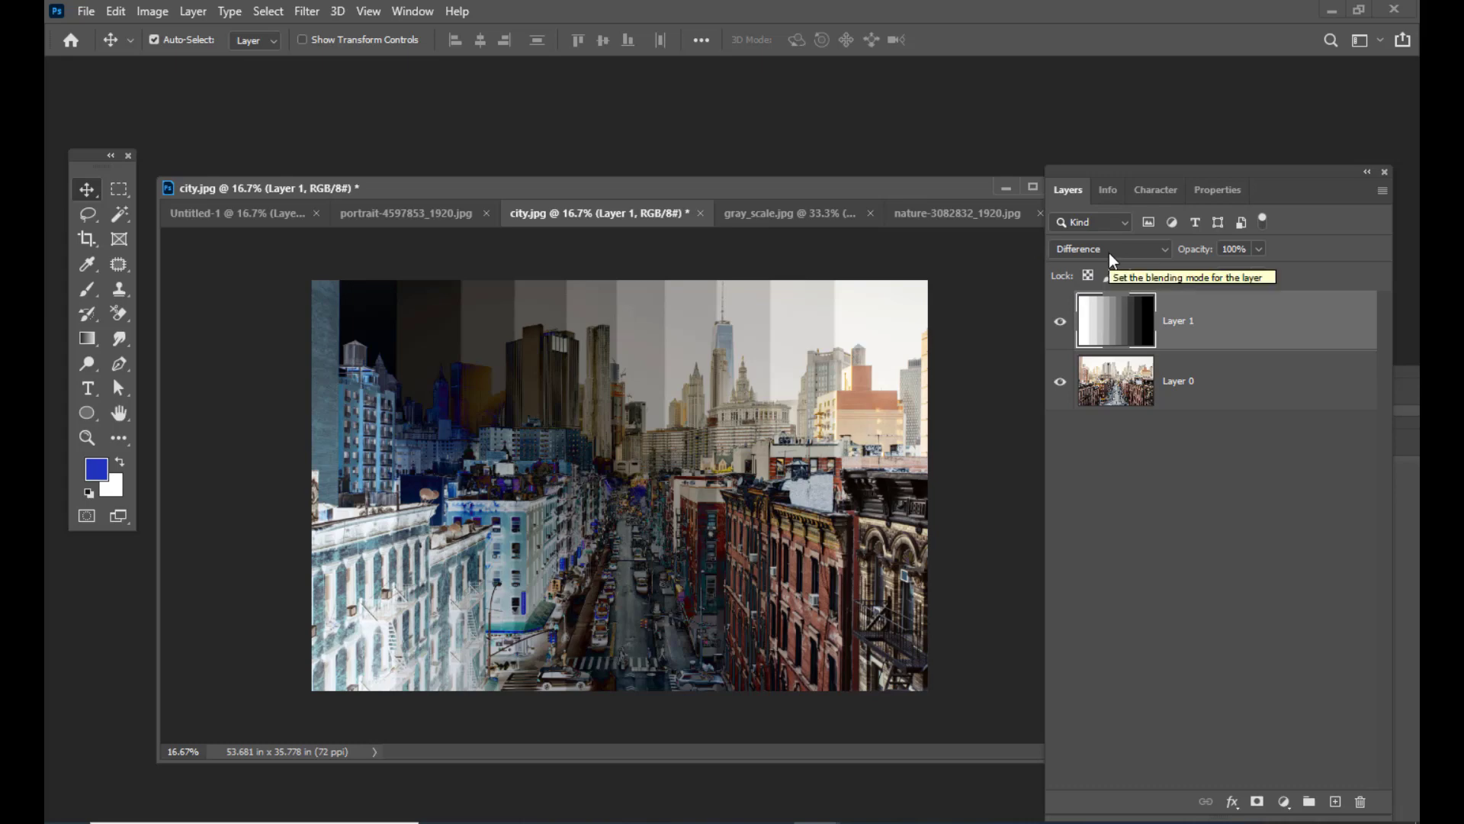
# Reset the bars layer's blend mode to Normal and shift the Layers panel slightly right
pyautogui.click(1115, 247)
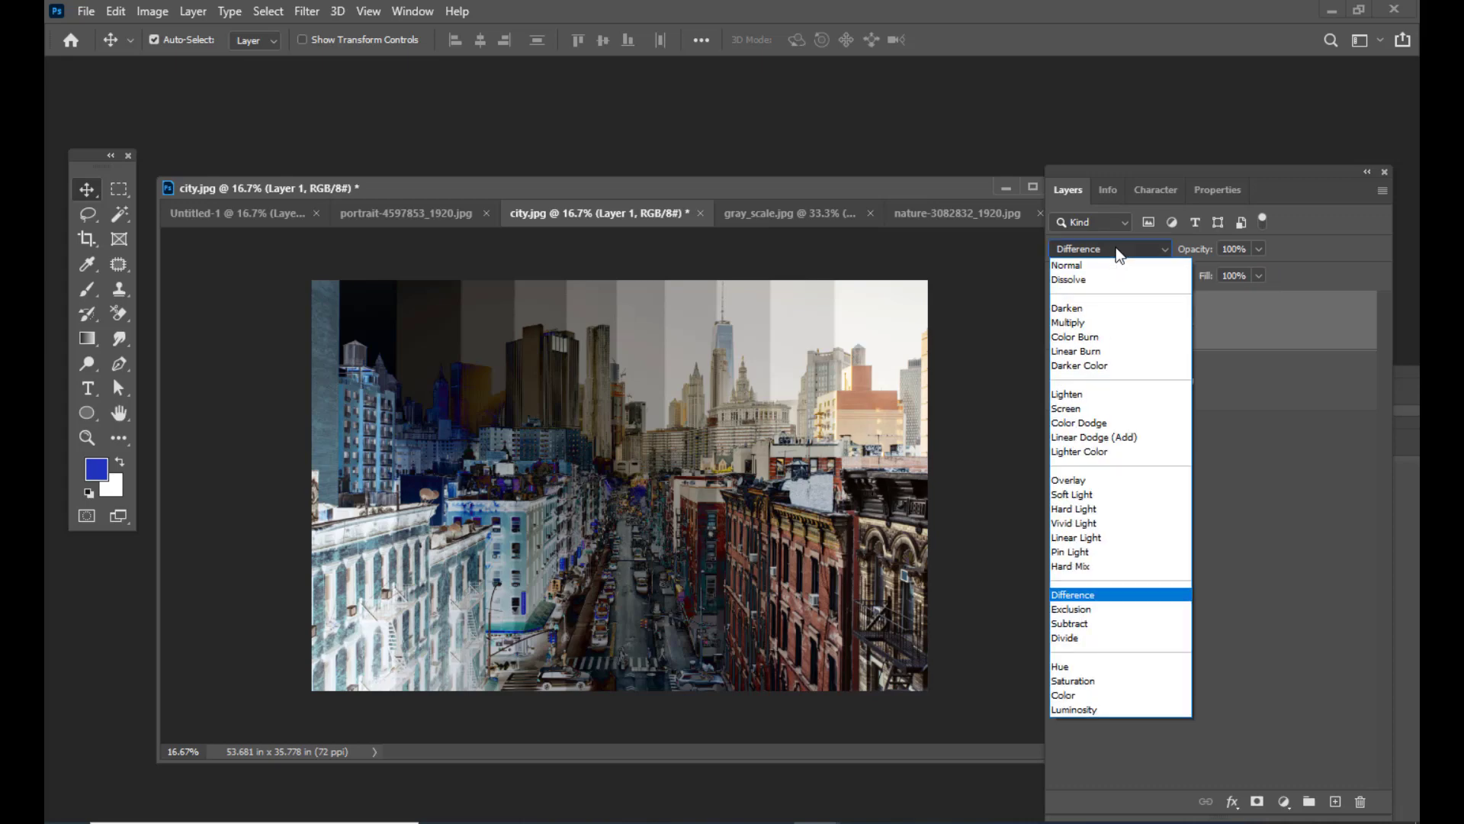
pyautogui.click(1110, 265)
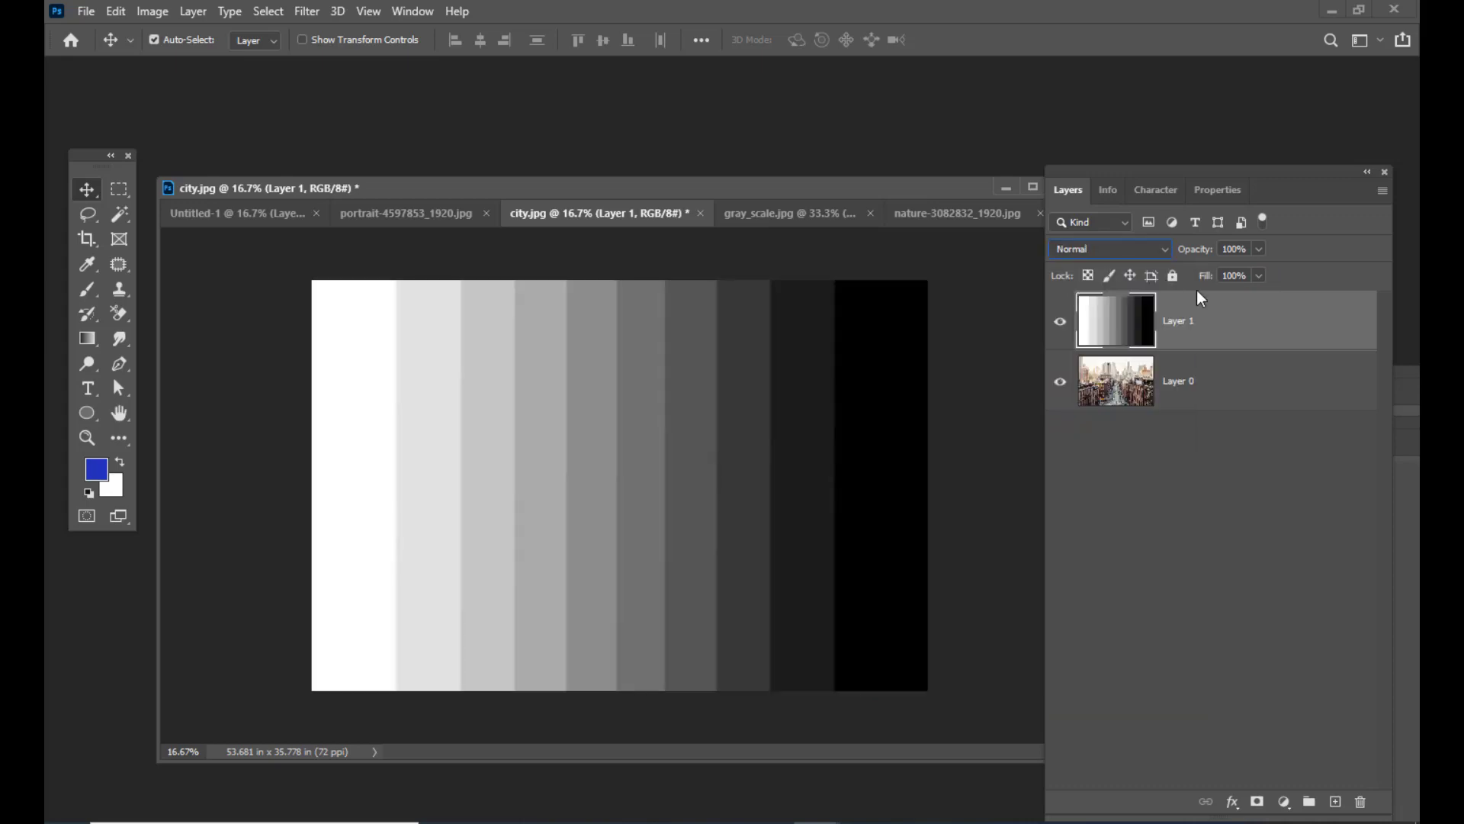
pyautogui.moveTo(1091, 169); pyautogui.dragTo(1113, 169)
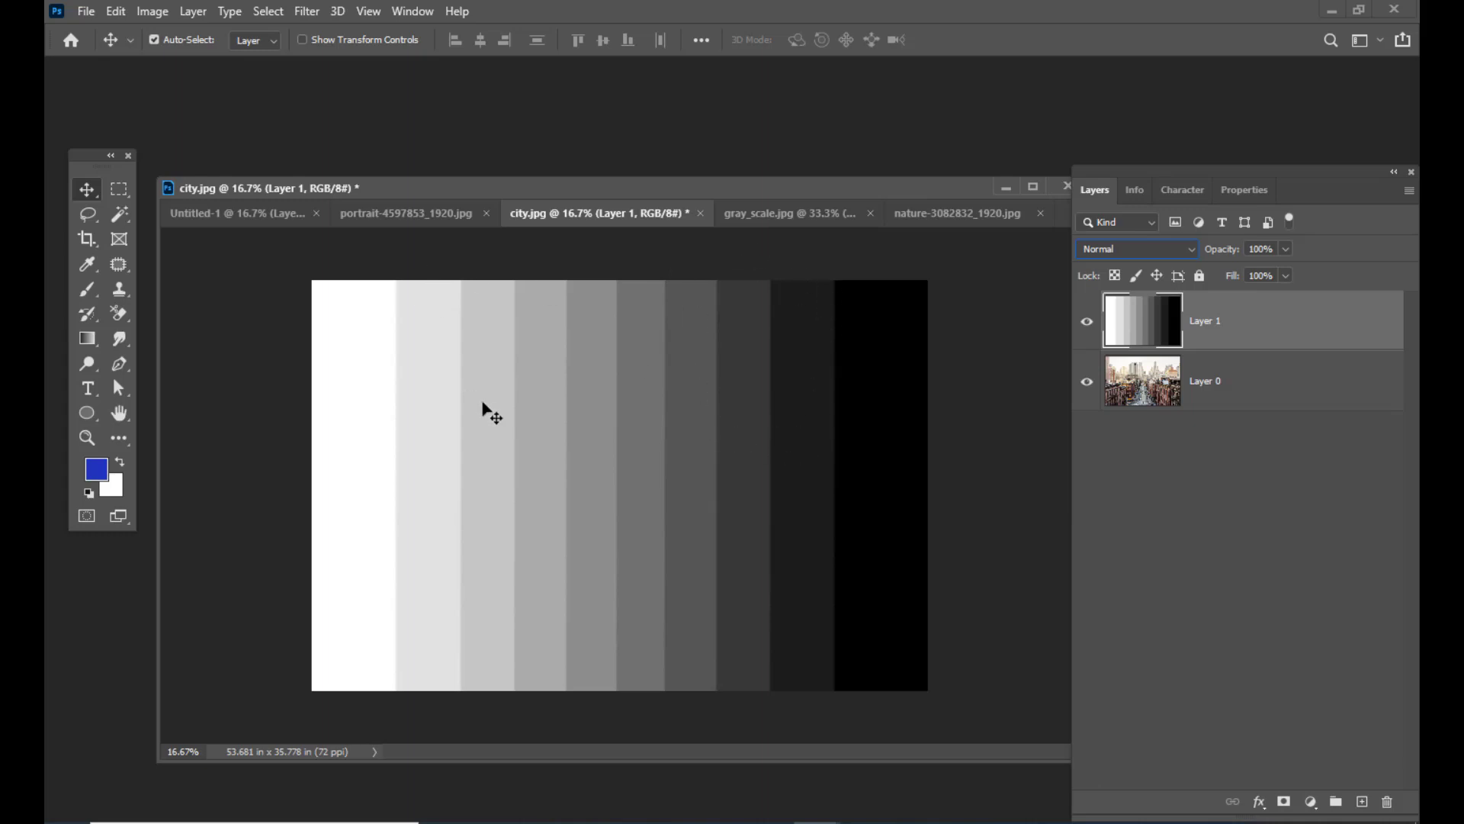
pyautogui.click(1179, 260)
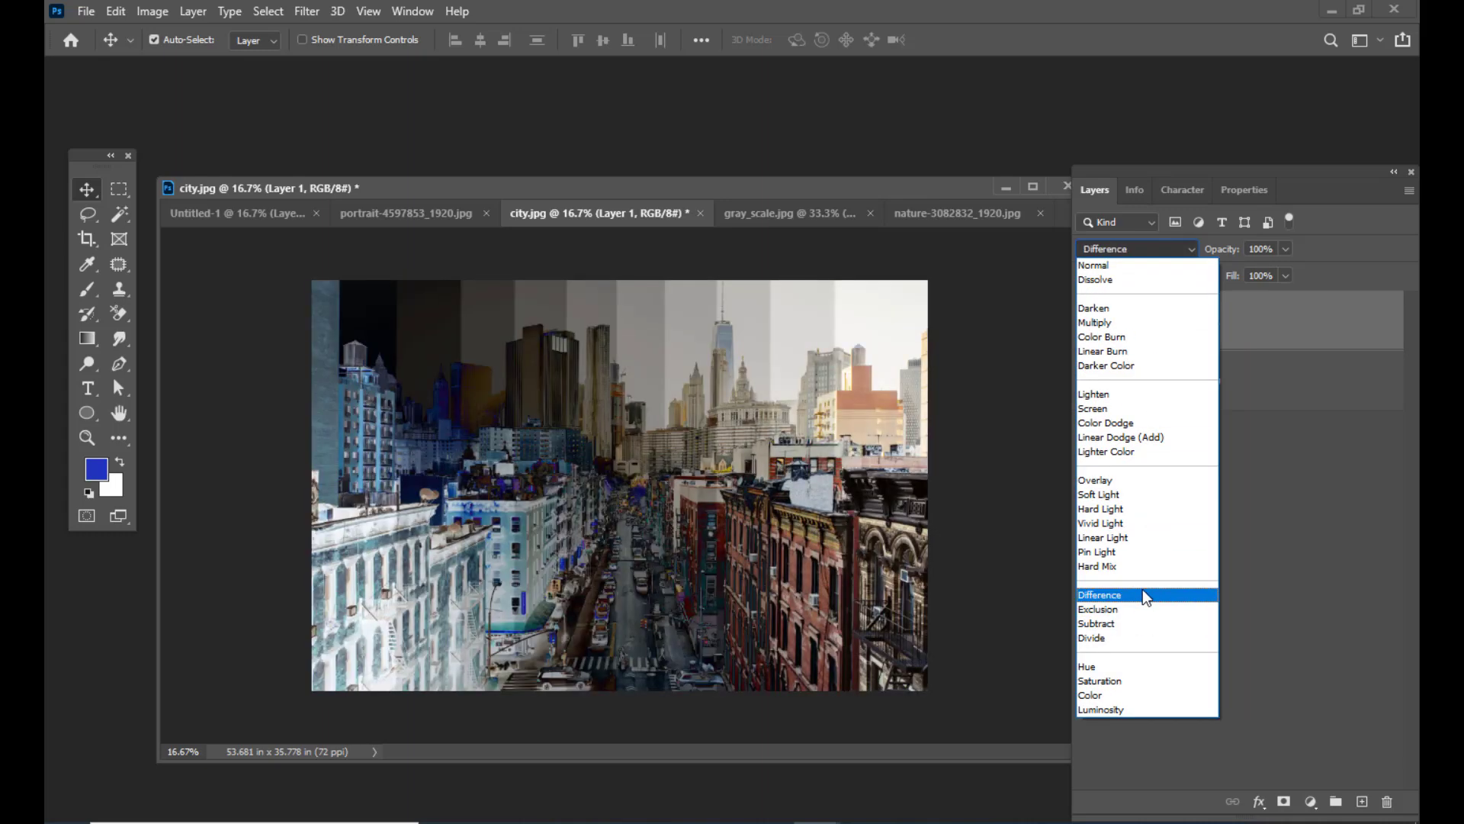
# Compare Exclusion with Difference on the grey stripe layer, leaving it in Difference
pyautogui.click(1143, 594)
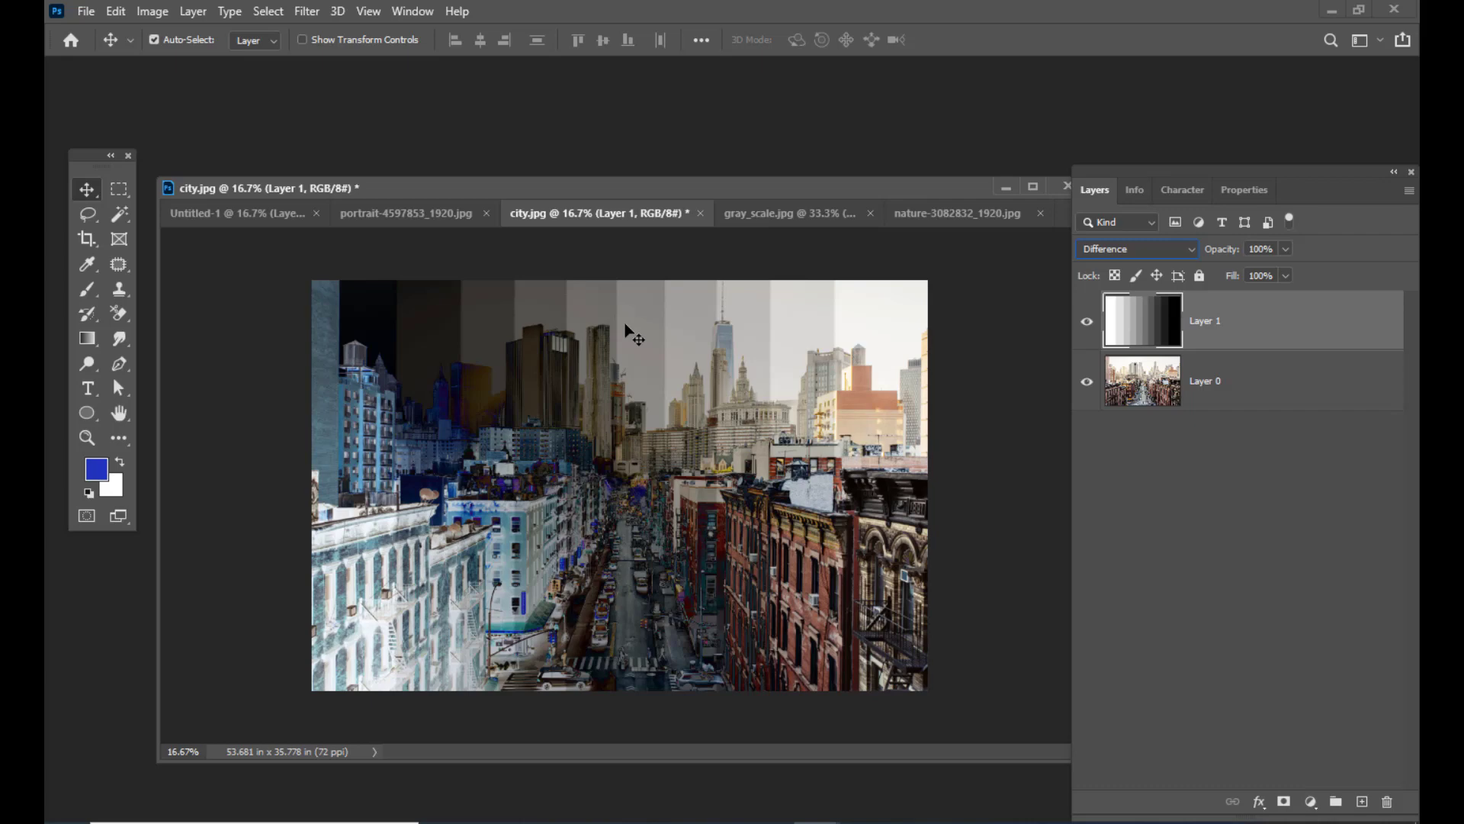
pyautogui.click(1127, 250)
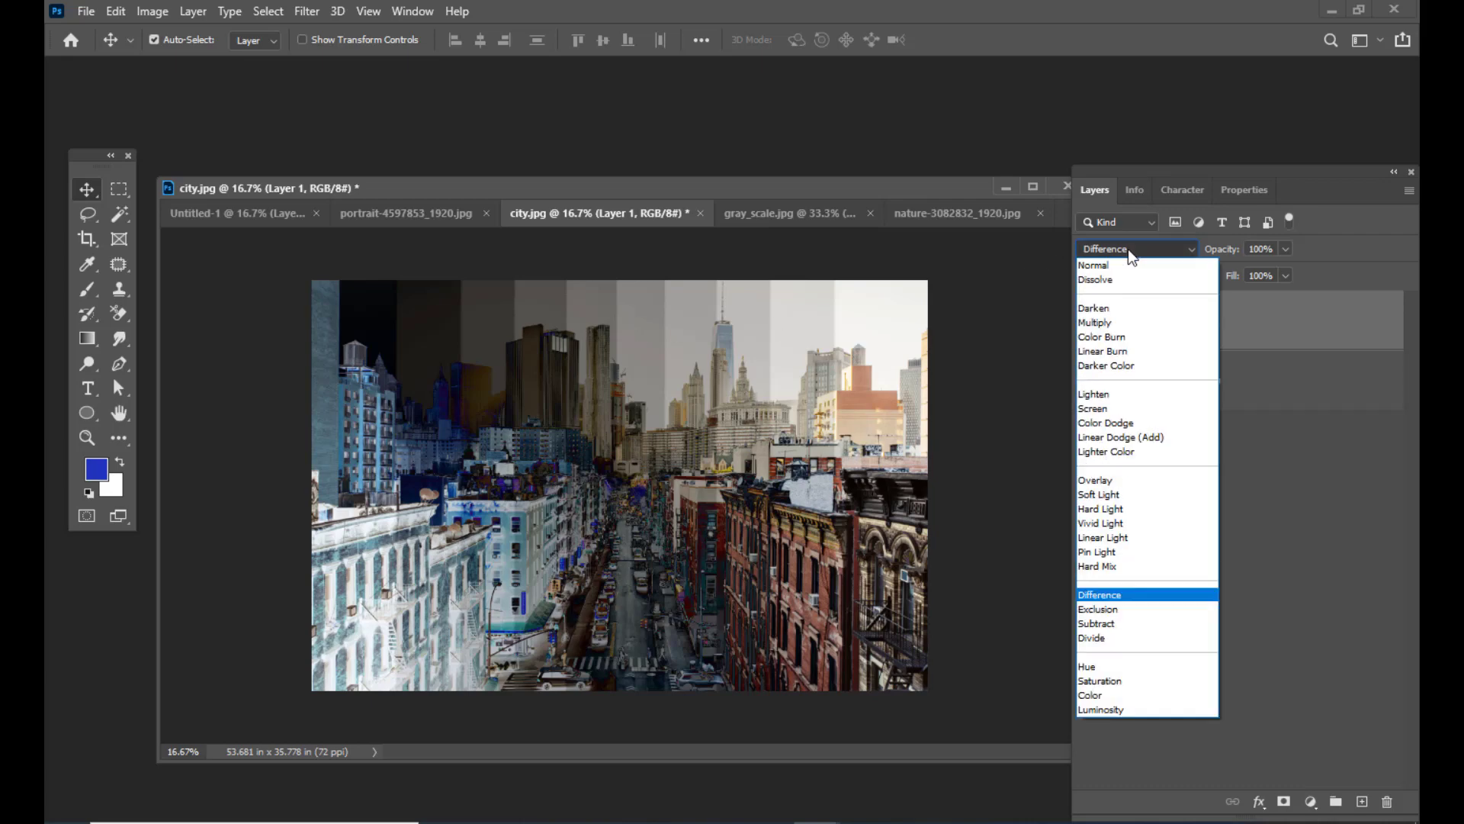
pyautogui.click(1185, 607)
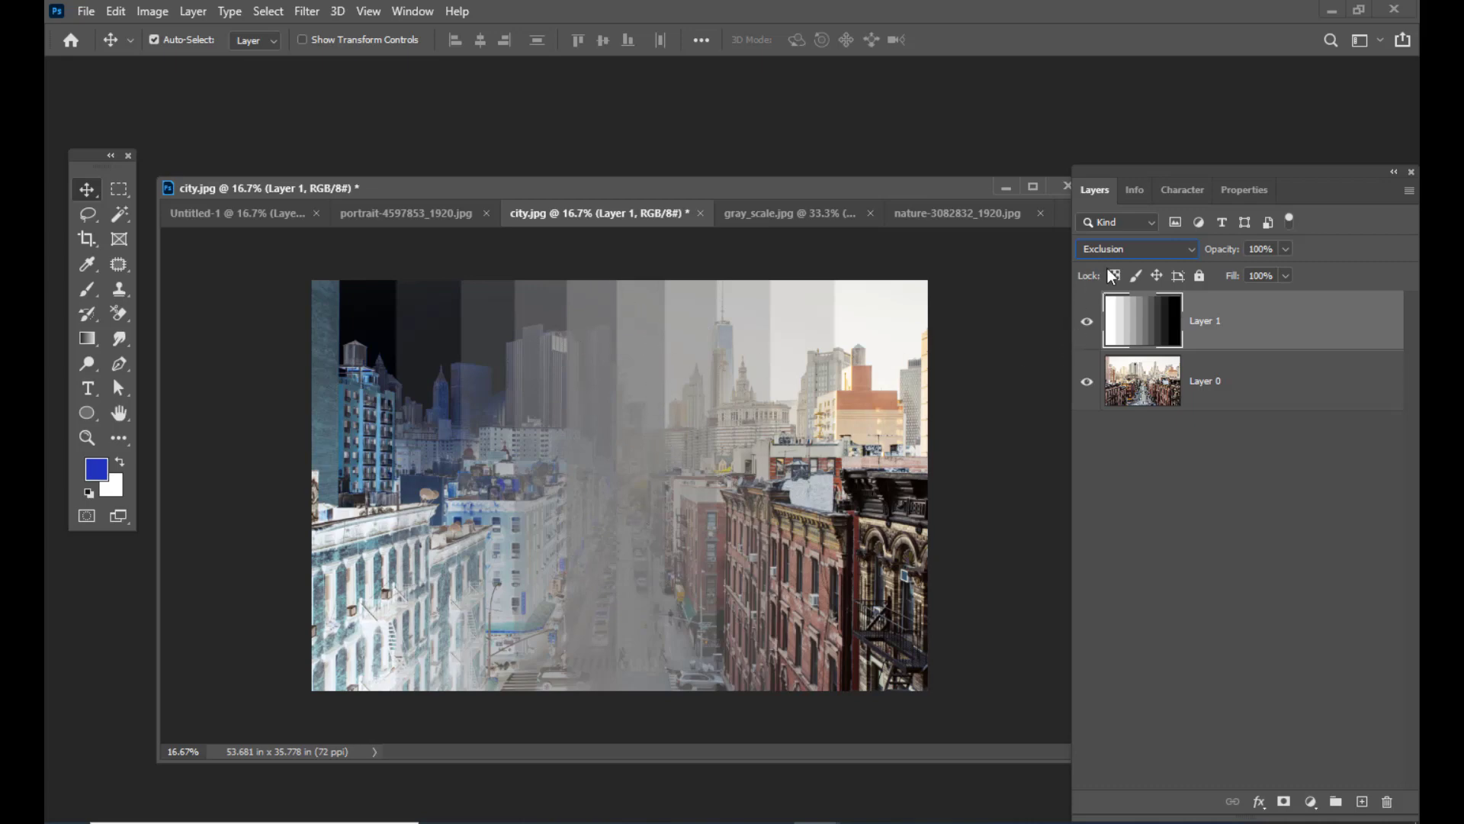
pyautogui.click(1120, 248)
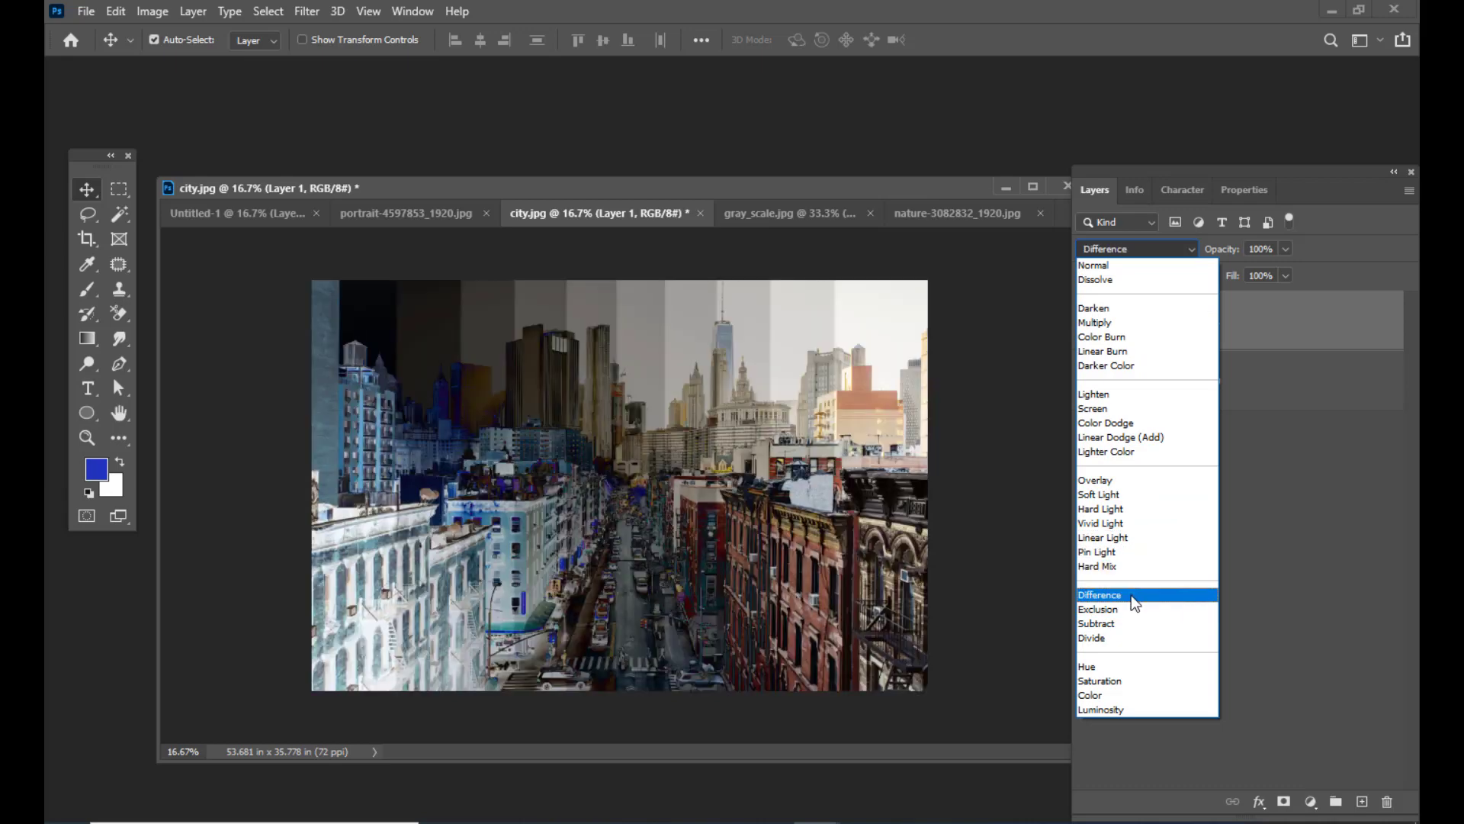
pyautogui.click(1132, 595)
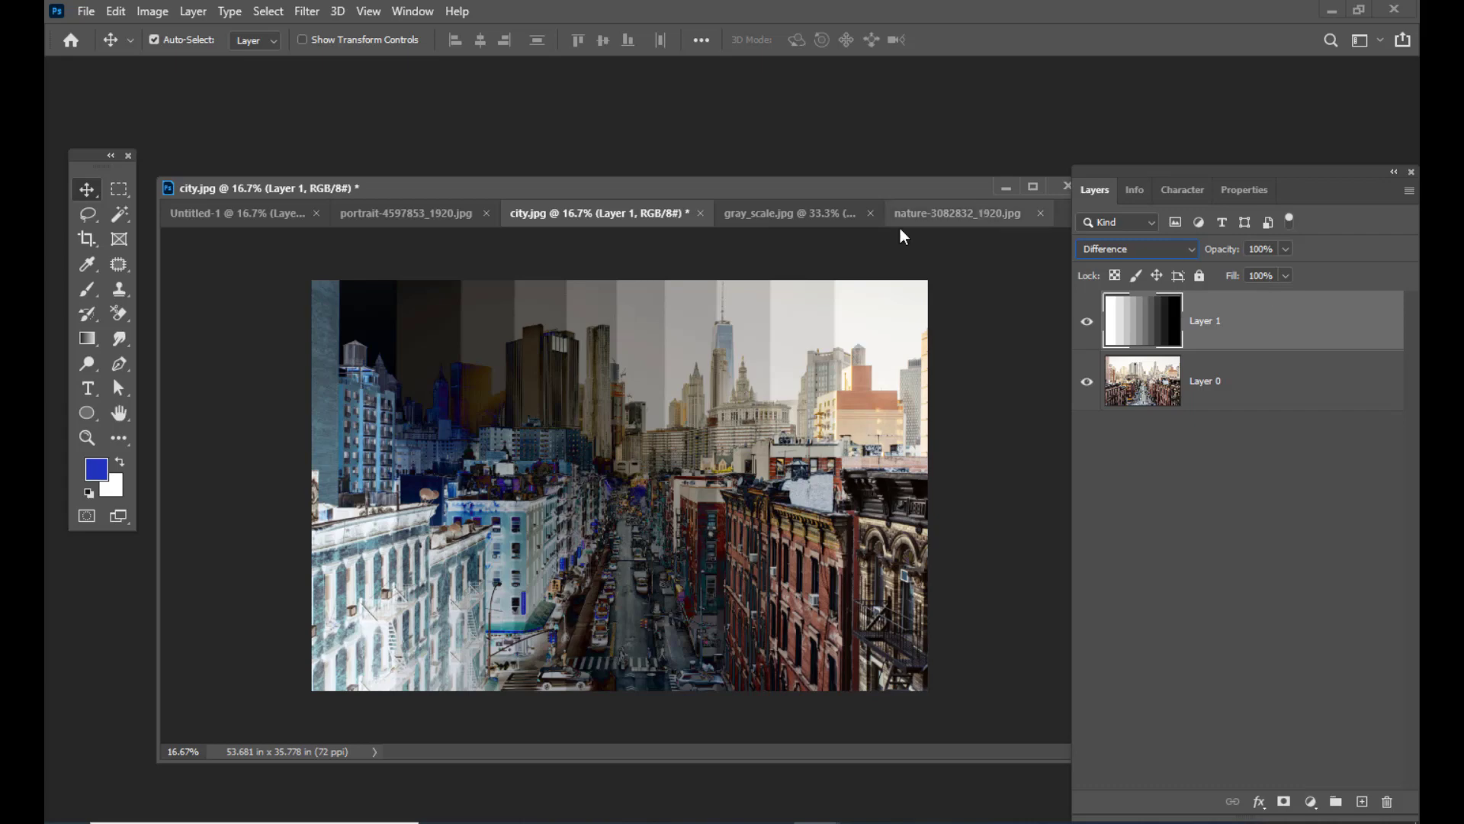
# Try Subtract, then set the grey stripe layer to Divide and nudge the Layers panel left
pyautogui.click(1176, 252)
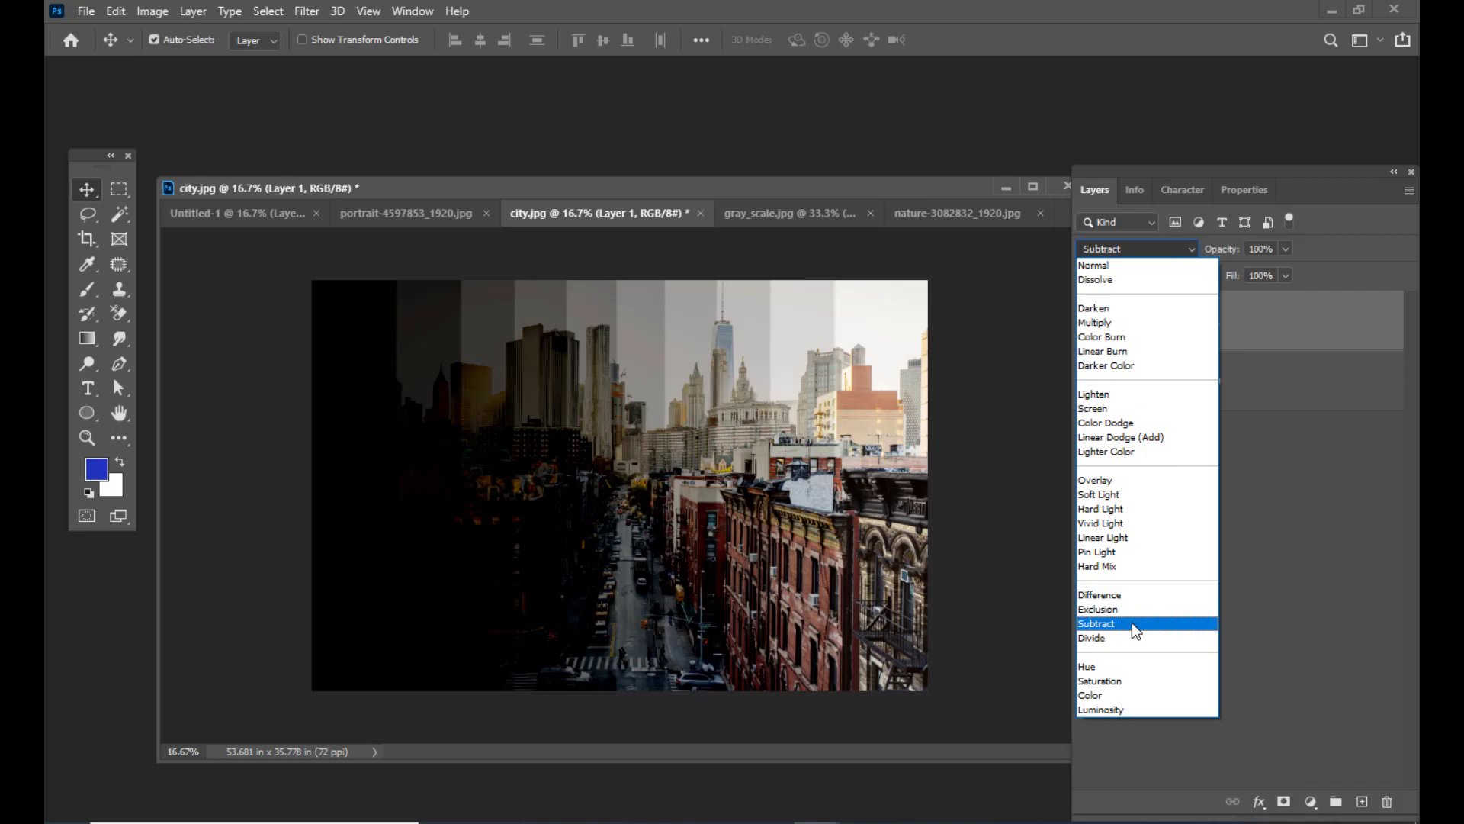
pyautogui.click(1132, 622)
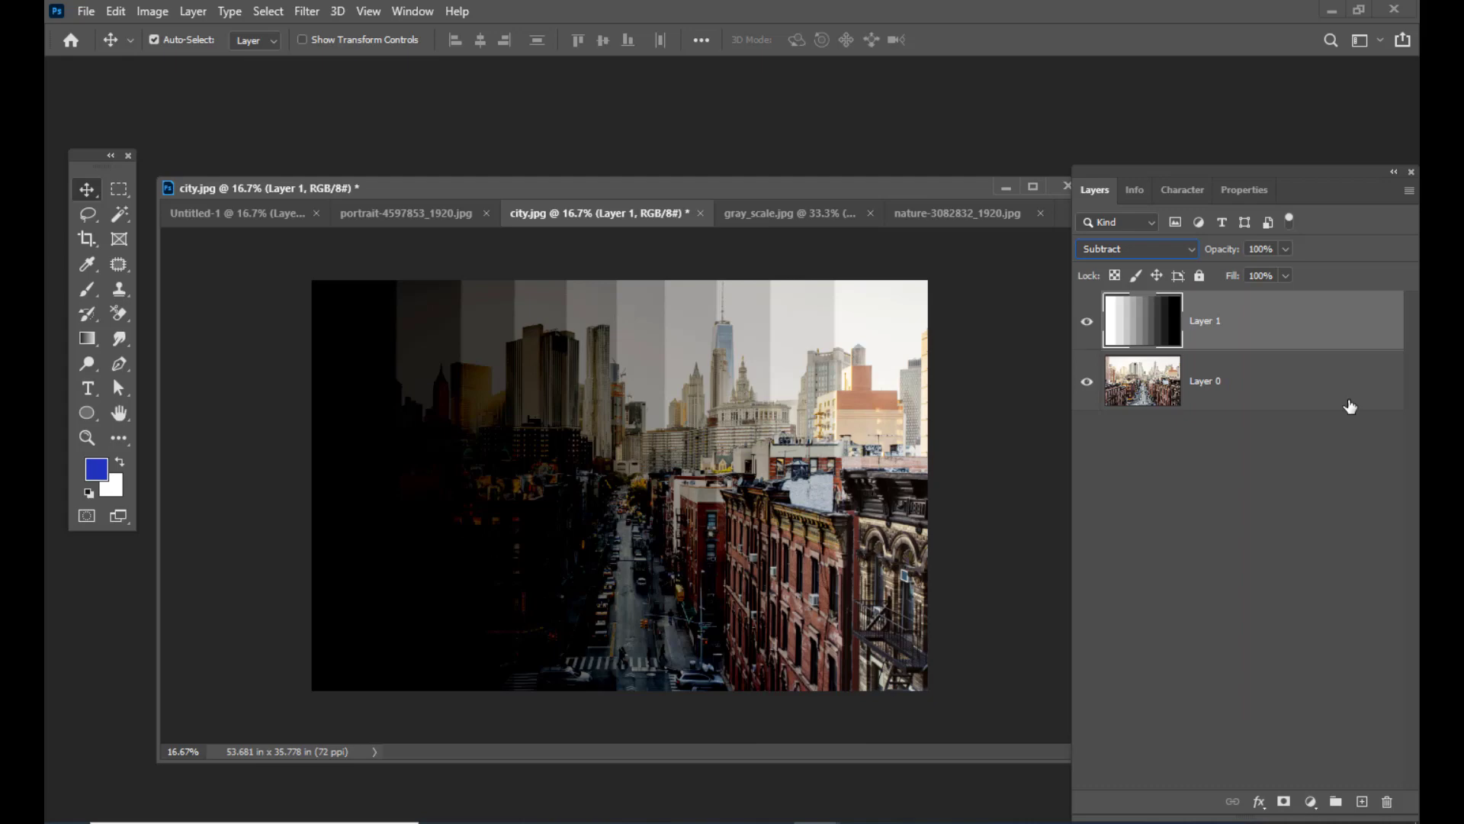
pyautogui.click(1142, 248)
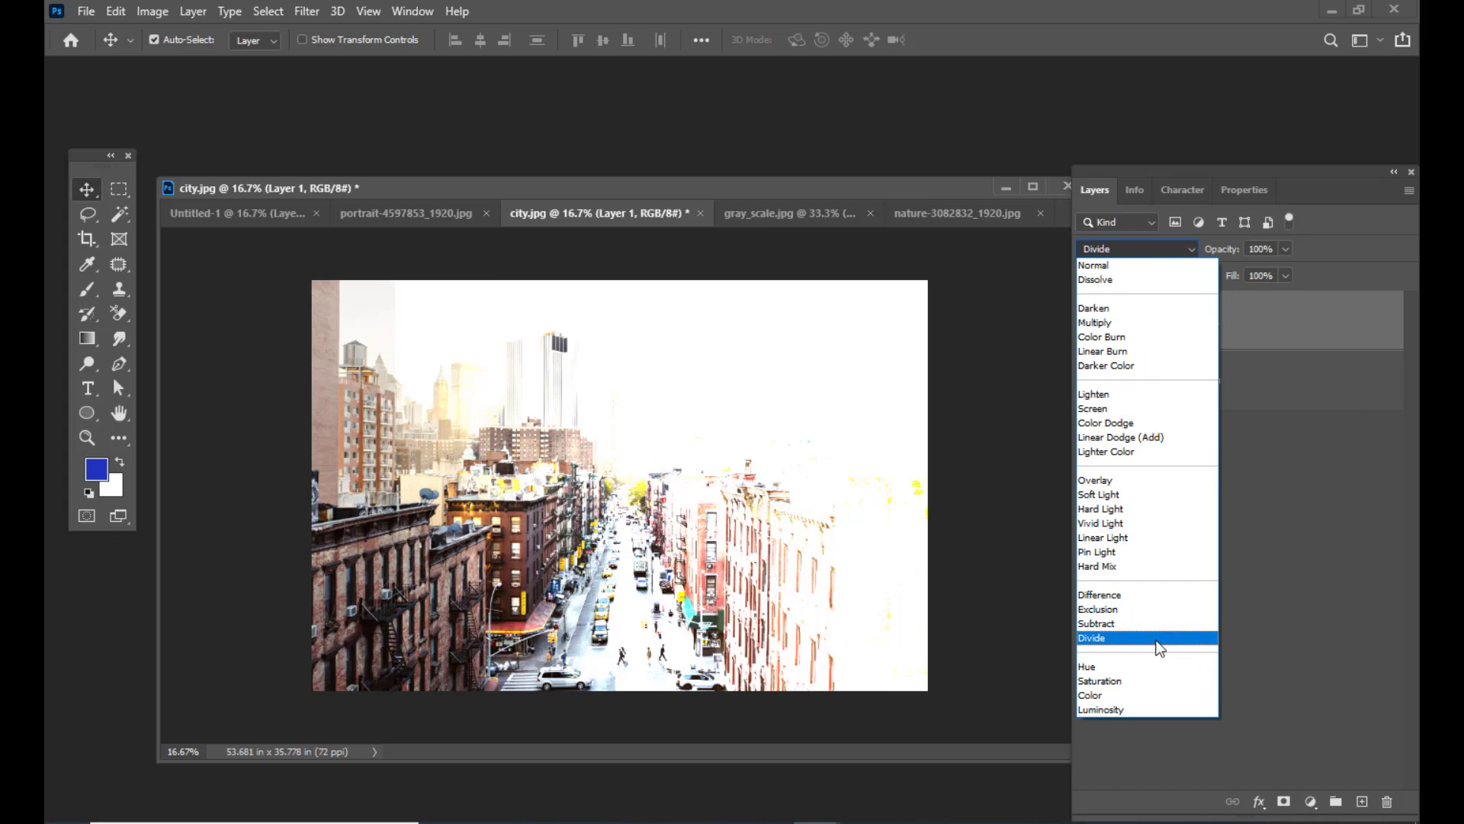
pyautogui.click(1148, 641)
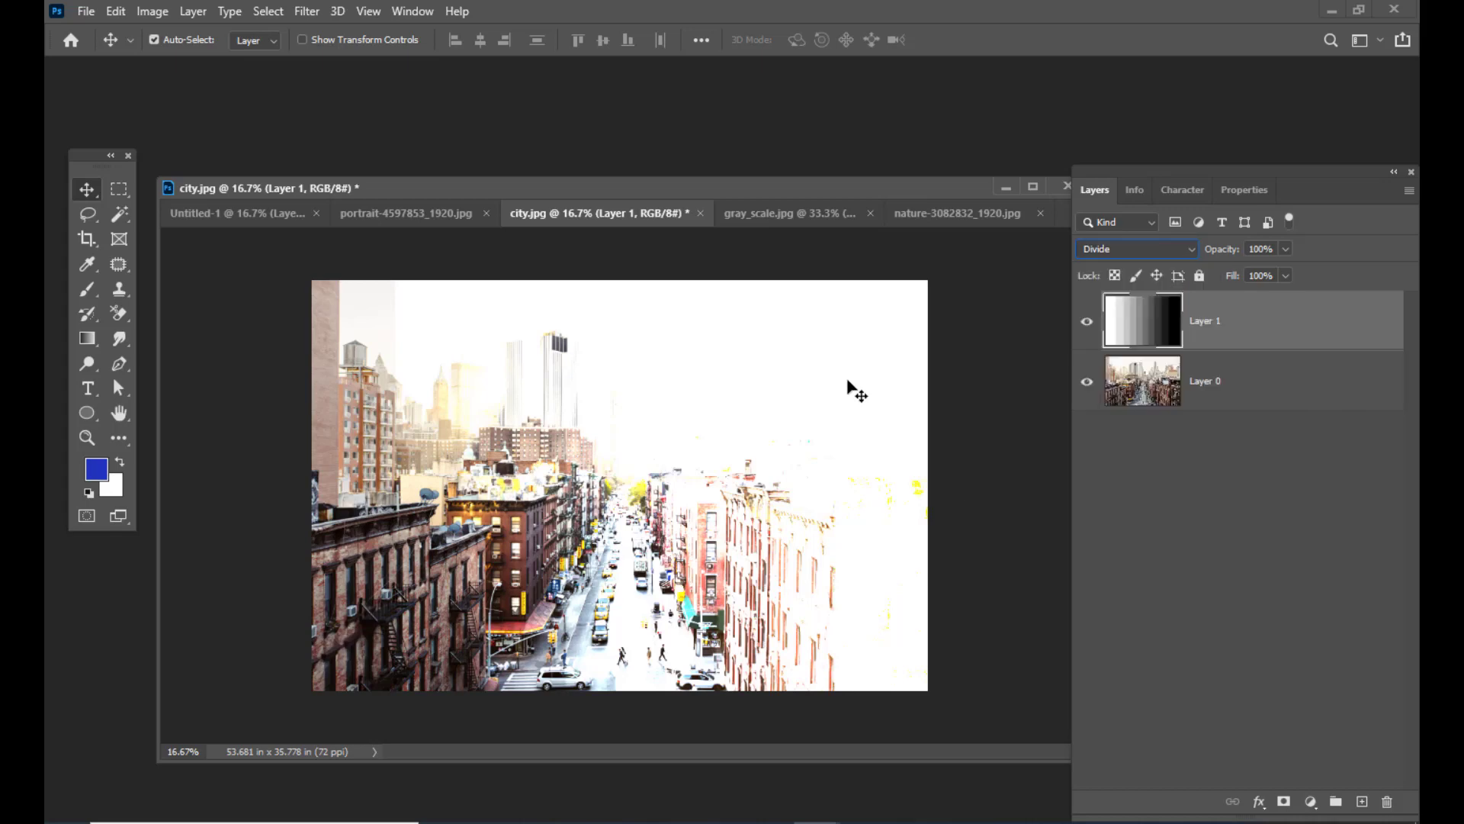
pyautogui.moveTo(1124, 167); pyautogui.dragTo(1114, 171)
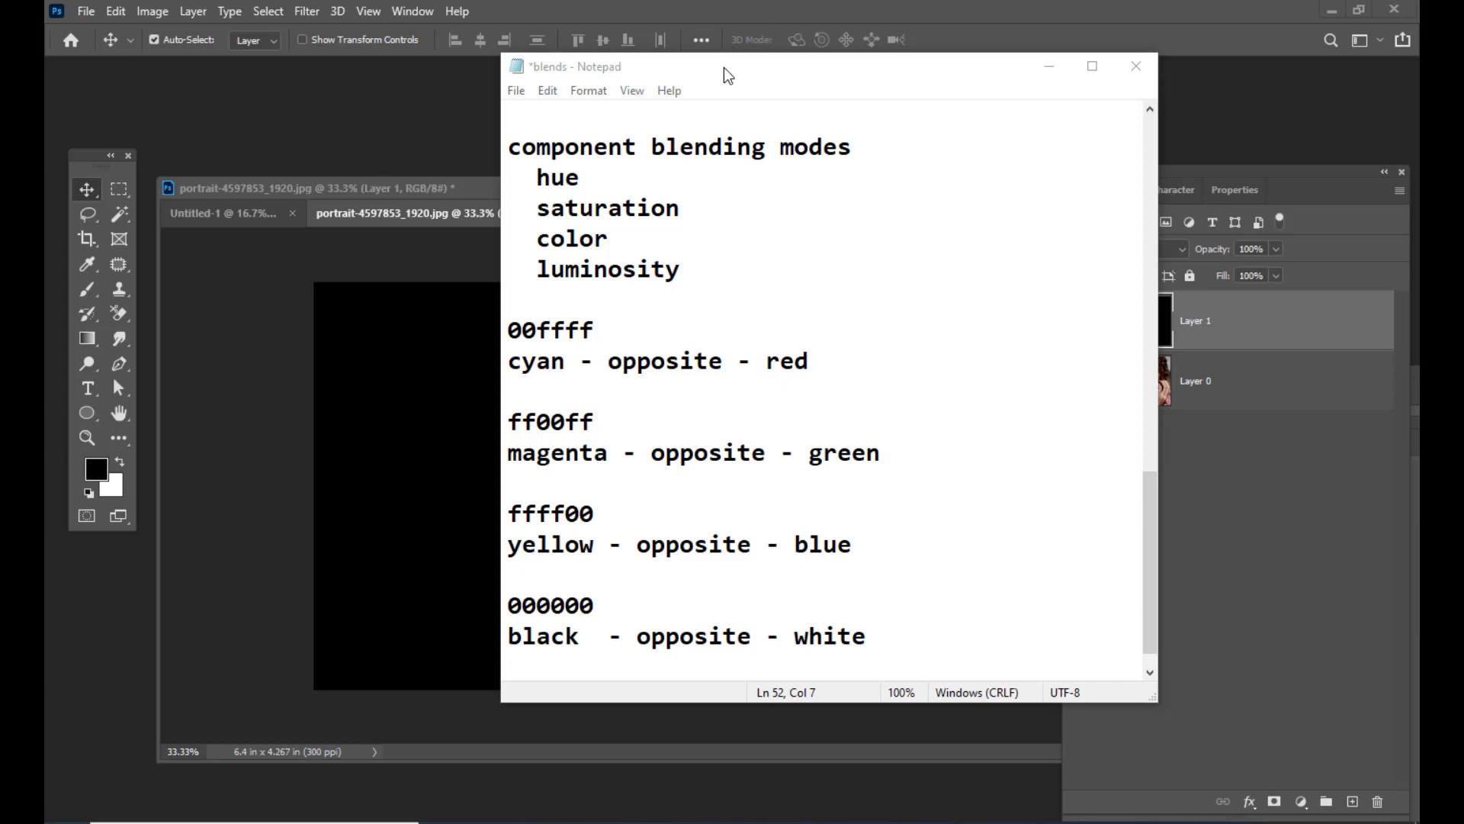
# Highlight the opposite colour pairs in the notes: cyan–red, magenta–green, yellow–blue, black–white
pyautogui.moveTo(723, 68); pyautogui.dragTo(732, 68)
pyautogui.moveTo(519, 360); pyautogui.dragTo(565, 361)
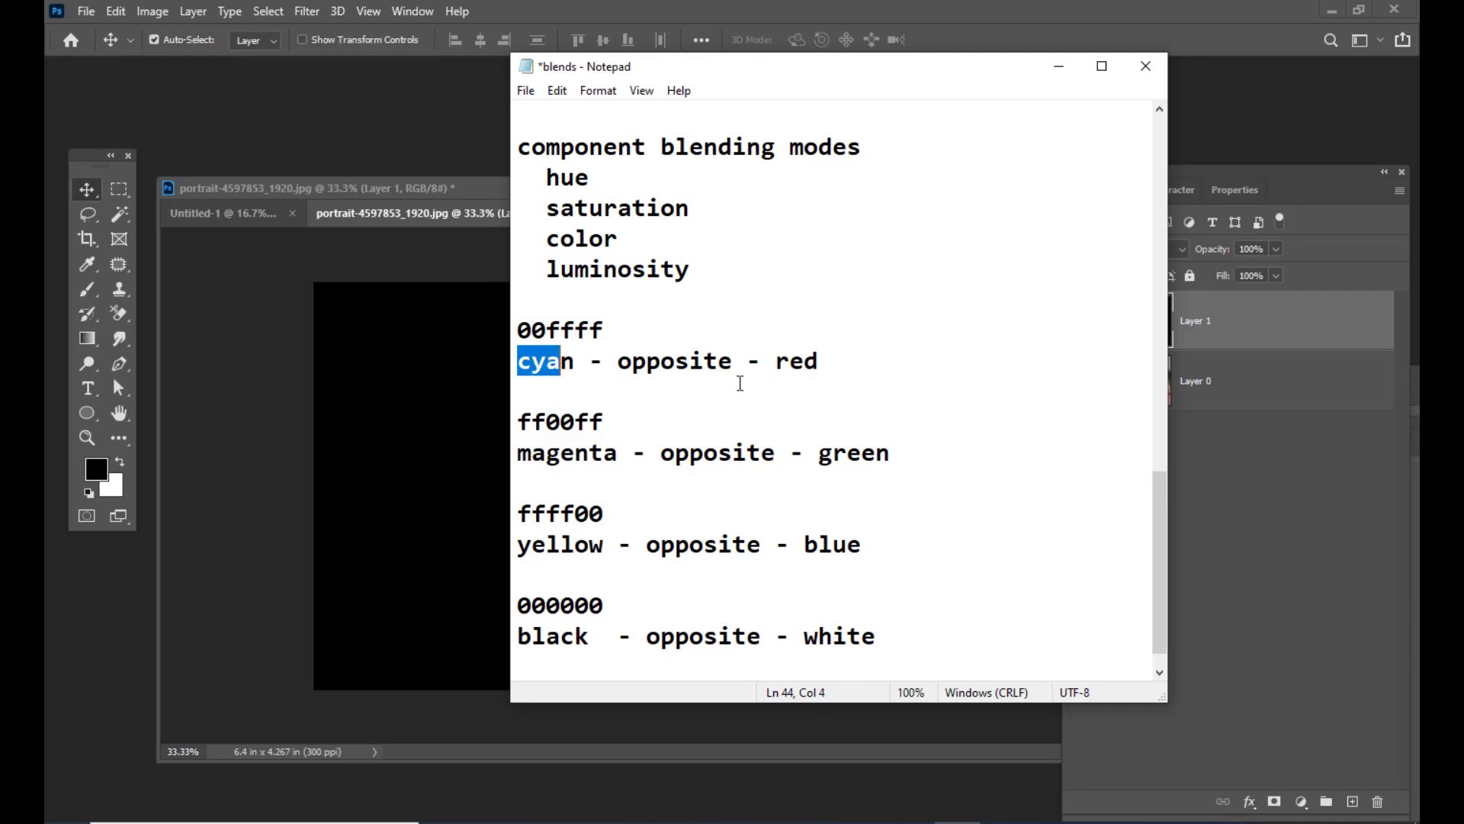
pyautogui.moveTo(776, 360); pyautogui.dragTo(807, 361)
pyautogui.moveTo(519, 454); pyautogui.dragTo(619, 460)
pyautogui.moveTo(822, 455); pyautogui.dragTo(947, 463)
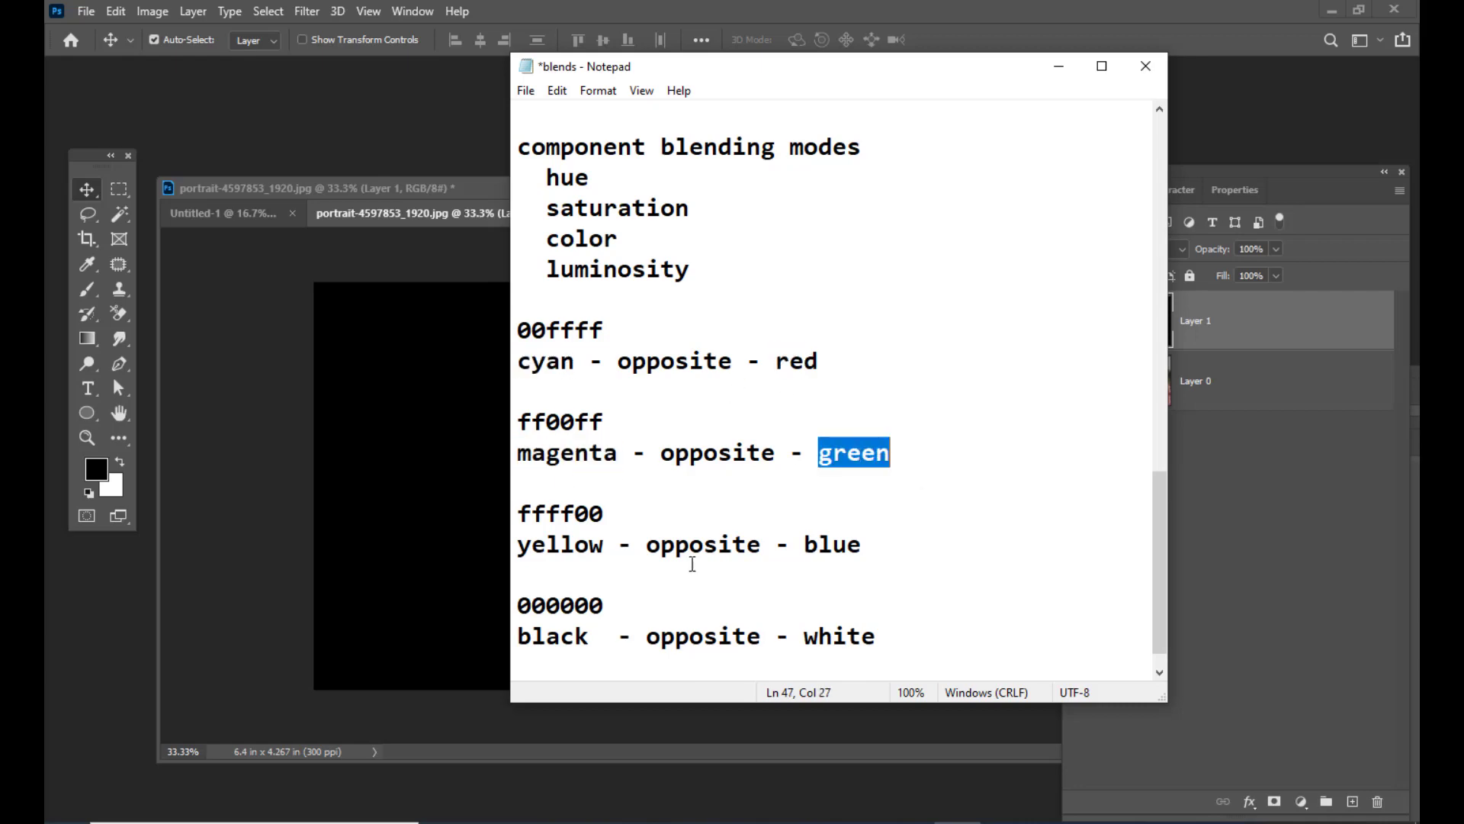
pyautogui.moveTo(518, 545); pyautogui.dragTo(604, 546)
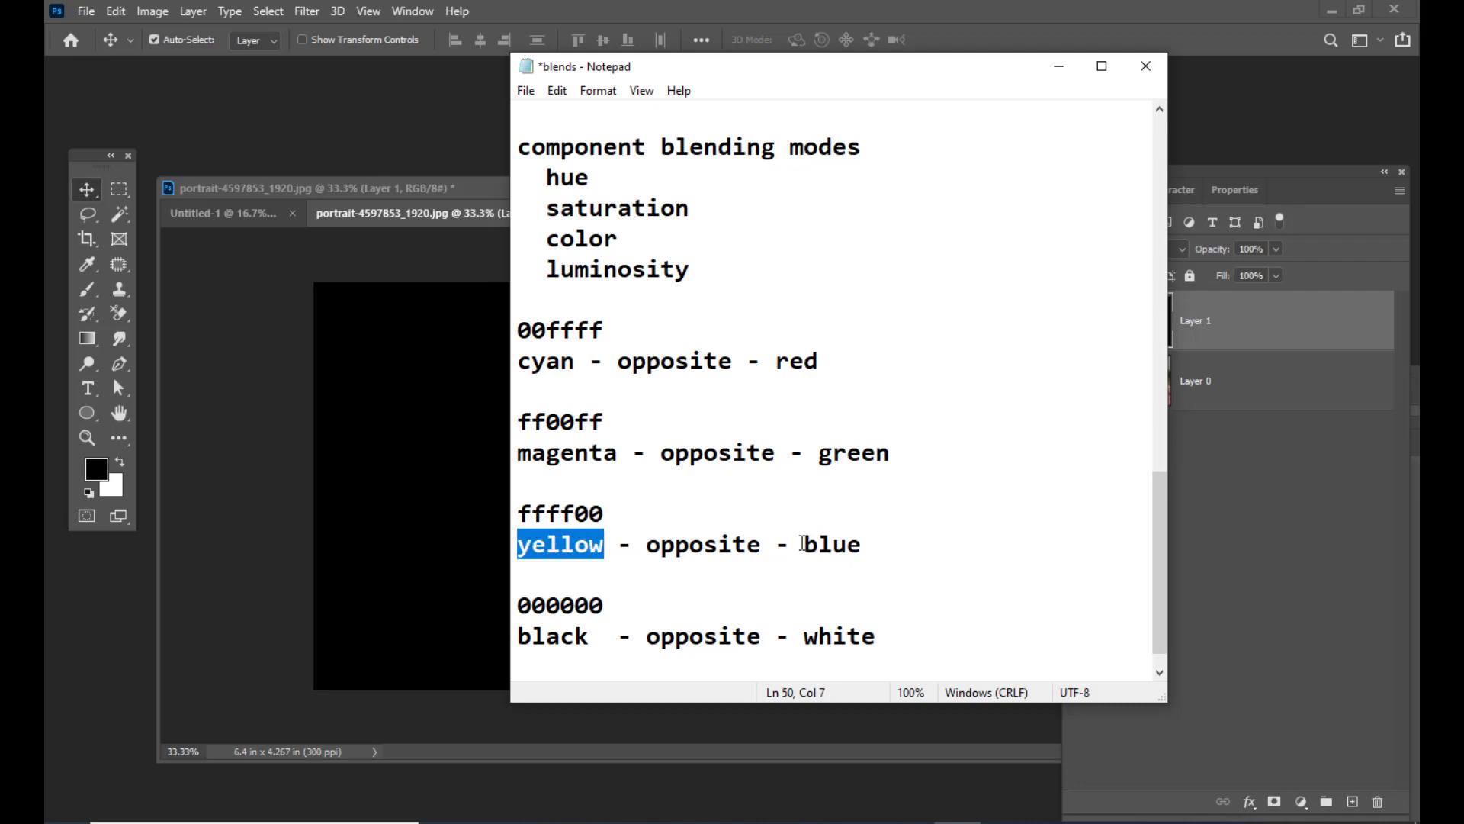
pyautogui.moveTo(804, 544); pyautogui.dragTo(869, 551)
pyautogui.moveTo(519, 636); pyautogui.dragTo(588, 639)
pyautogui.moveTo(814, 637); pyautogui.dragTo(877, 639)
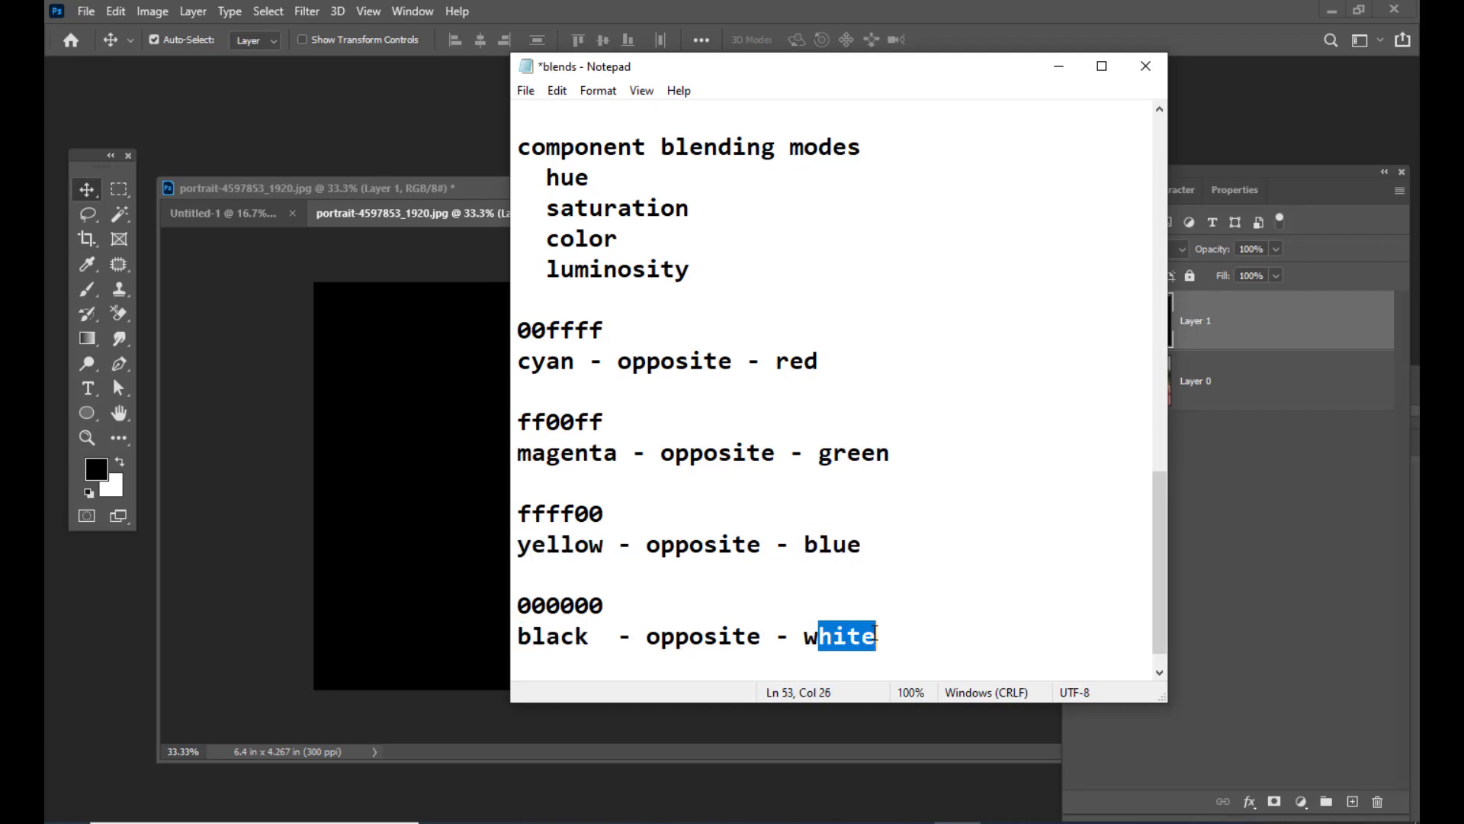
# Copy the cyan hex code 00ffff from the notes
pyautogui.moveTo(518, 330); pyautogui.dragTo(604, 330)
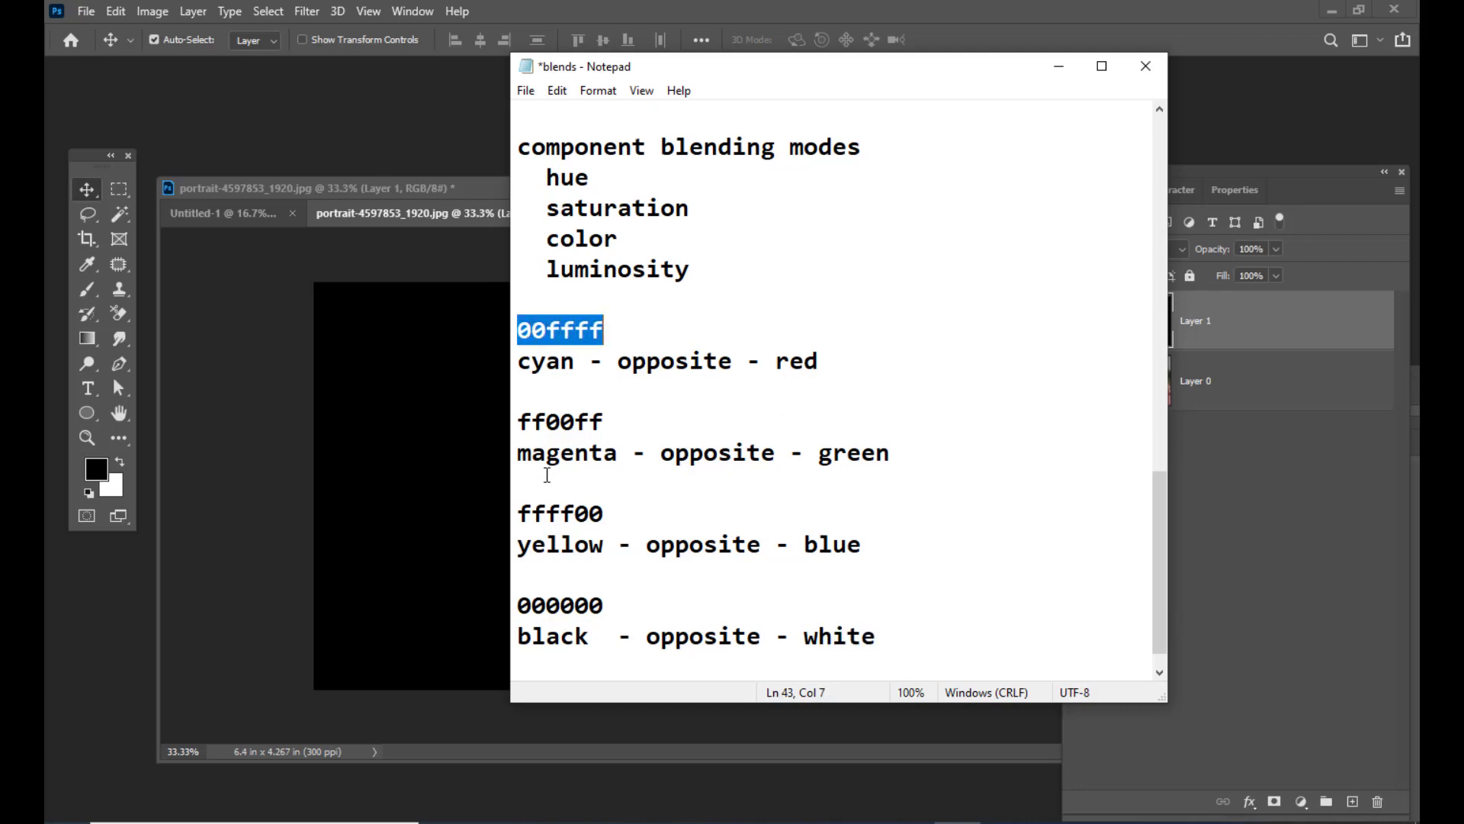
pyautogui.moveTo(532, 453); pyautogui.dragTo(574, 454)
pyautogui.moveTo(519, 544); pyautogui.dragTo(604, 544)
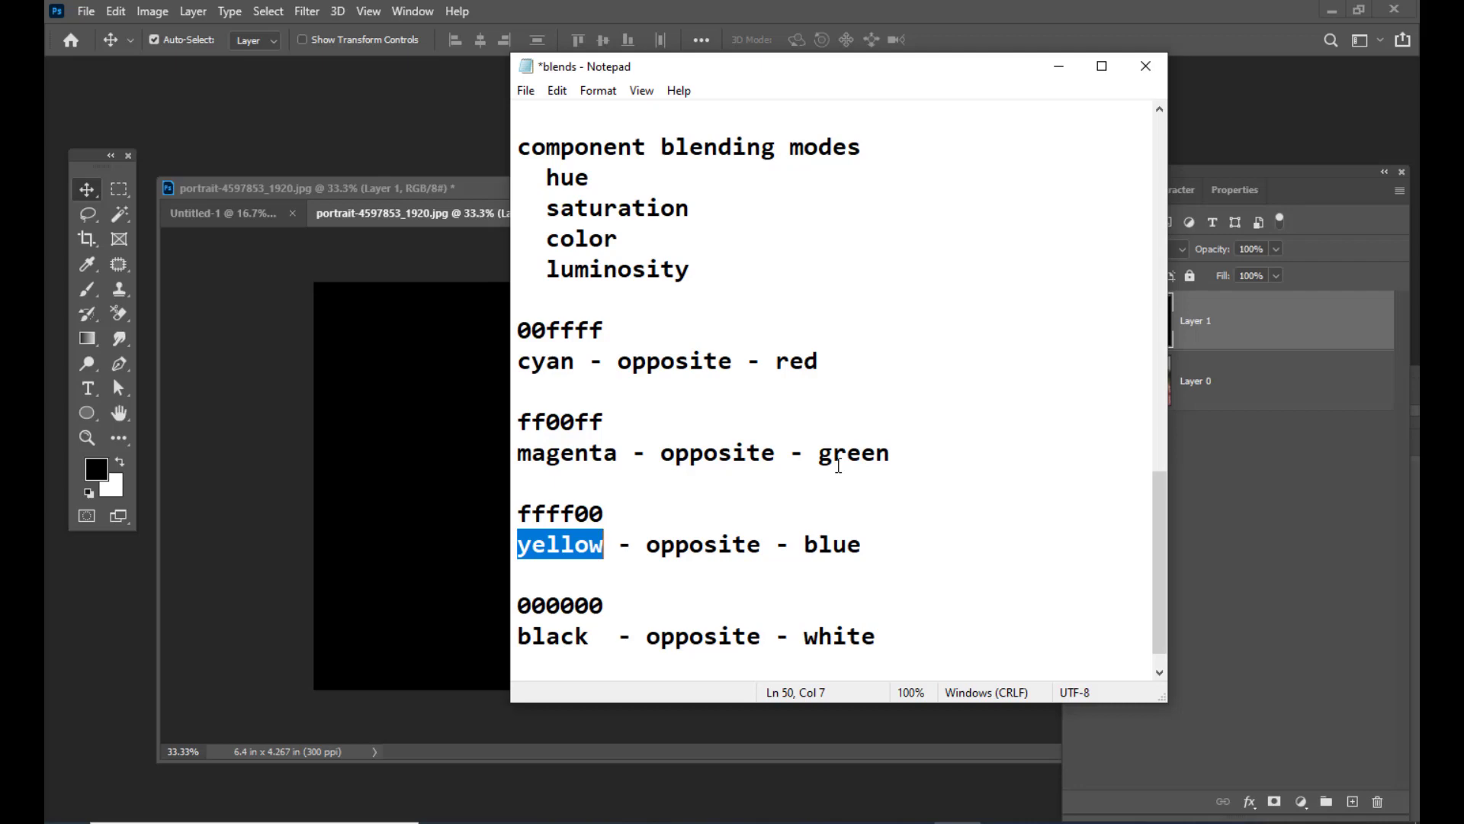
pyautogui.moveTo(575, 366); pyautogui.dragTo(513, 360)
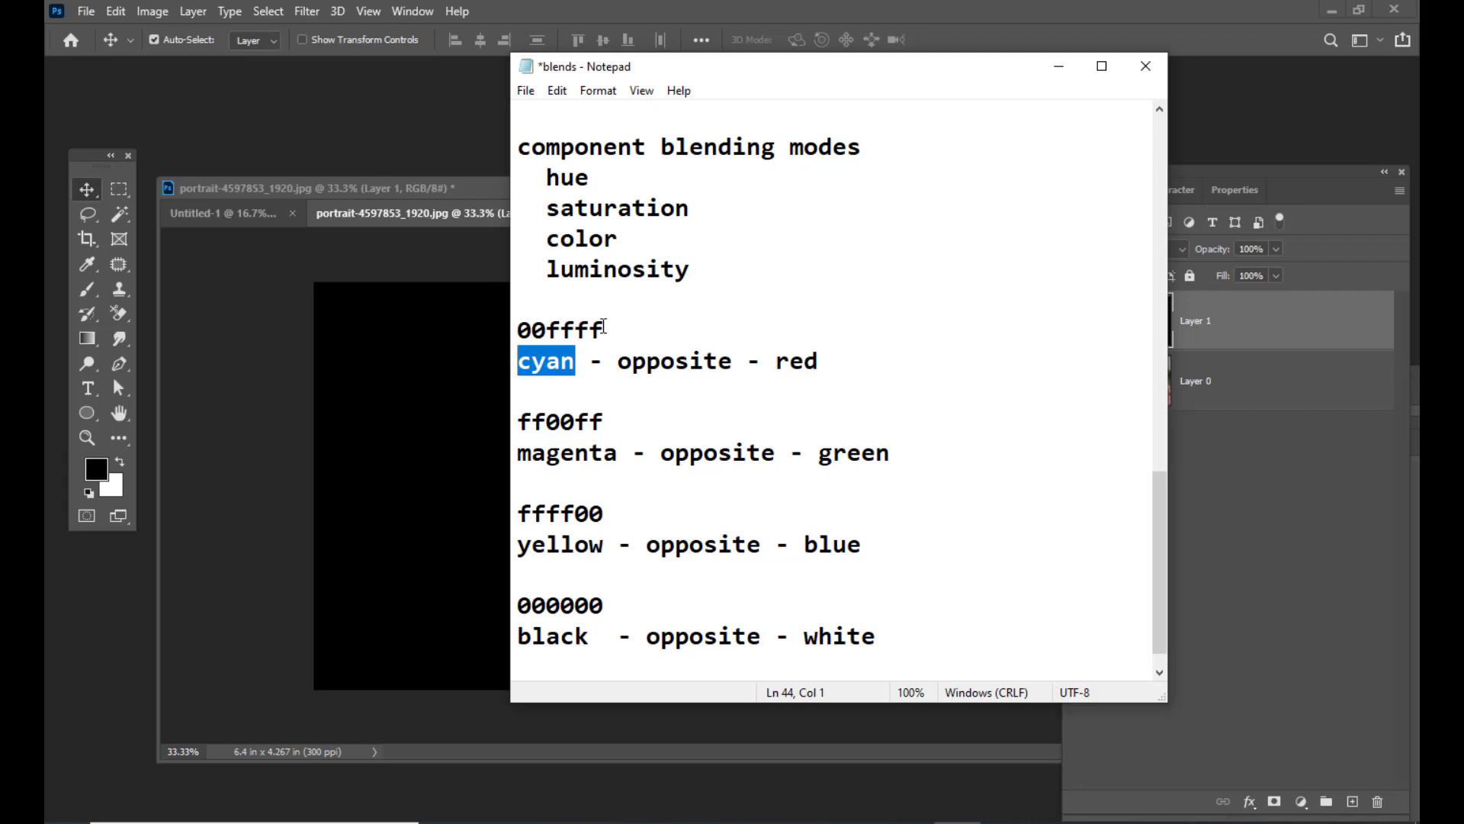
pyautogui.moveTo(604, 326); pyautogui.dragTo(518, 329)
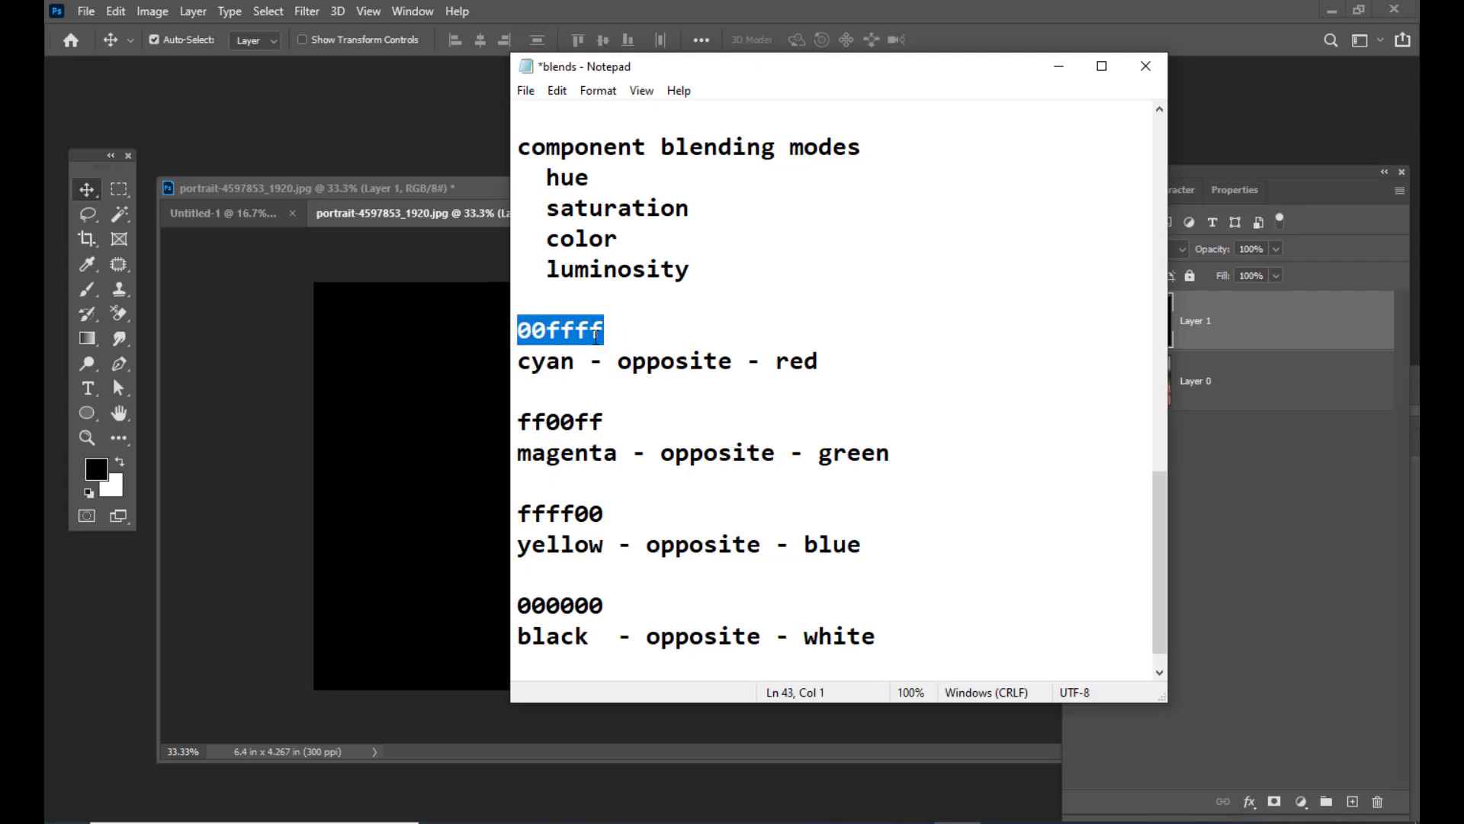
pyautogui.rightClick(586, 333)
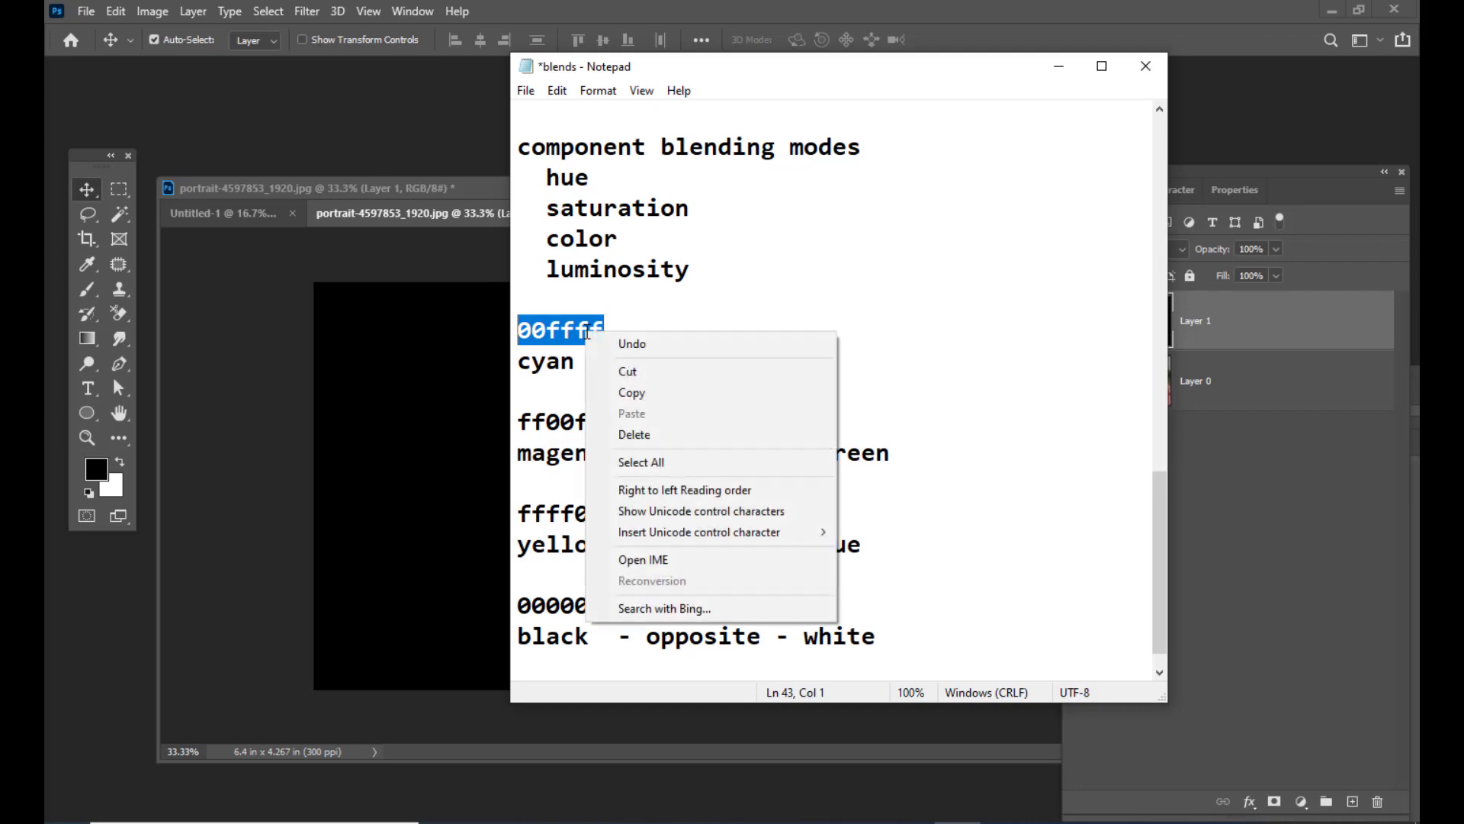
pyautogui.click(625, 395)
# Paste 00ffff into the foreground Color Picker's hex field to make it cyan
pyautogui.click(1059, 67)
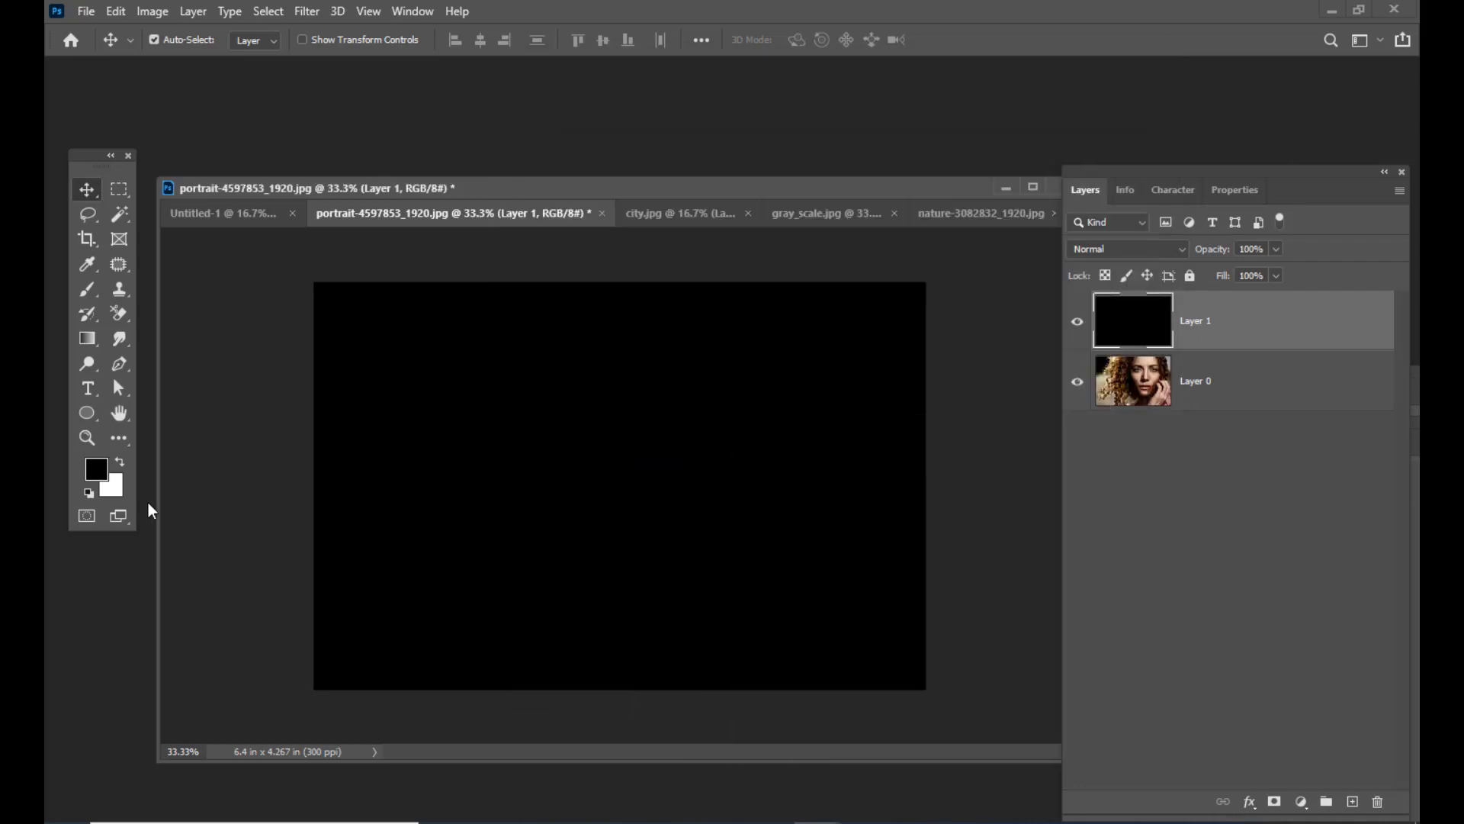
pyautogui.click(105, 479)
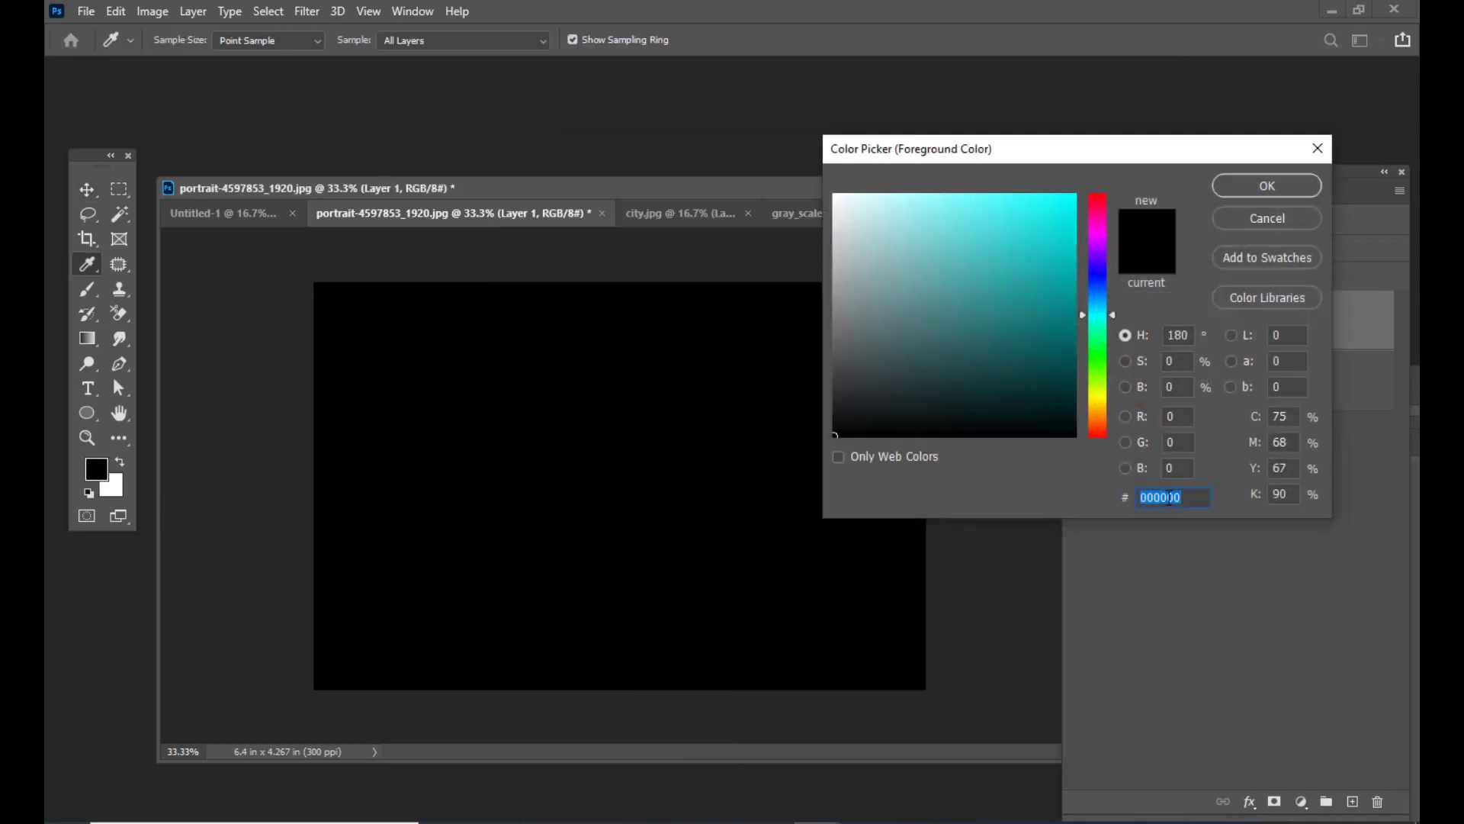
pyautogui.rightClick(1169, 497)
pyautogui.click(1203, 581)
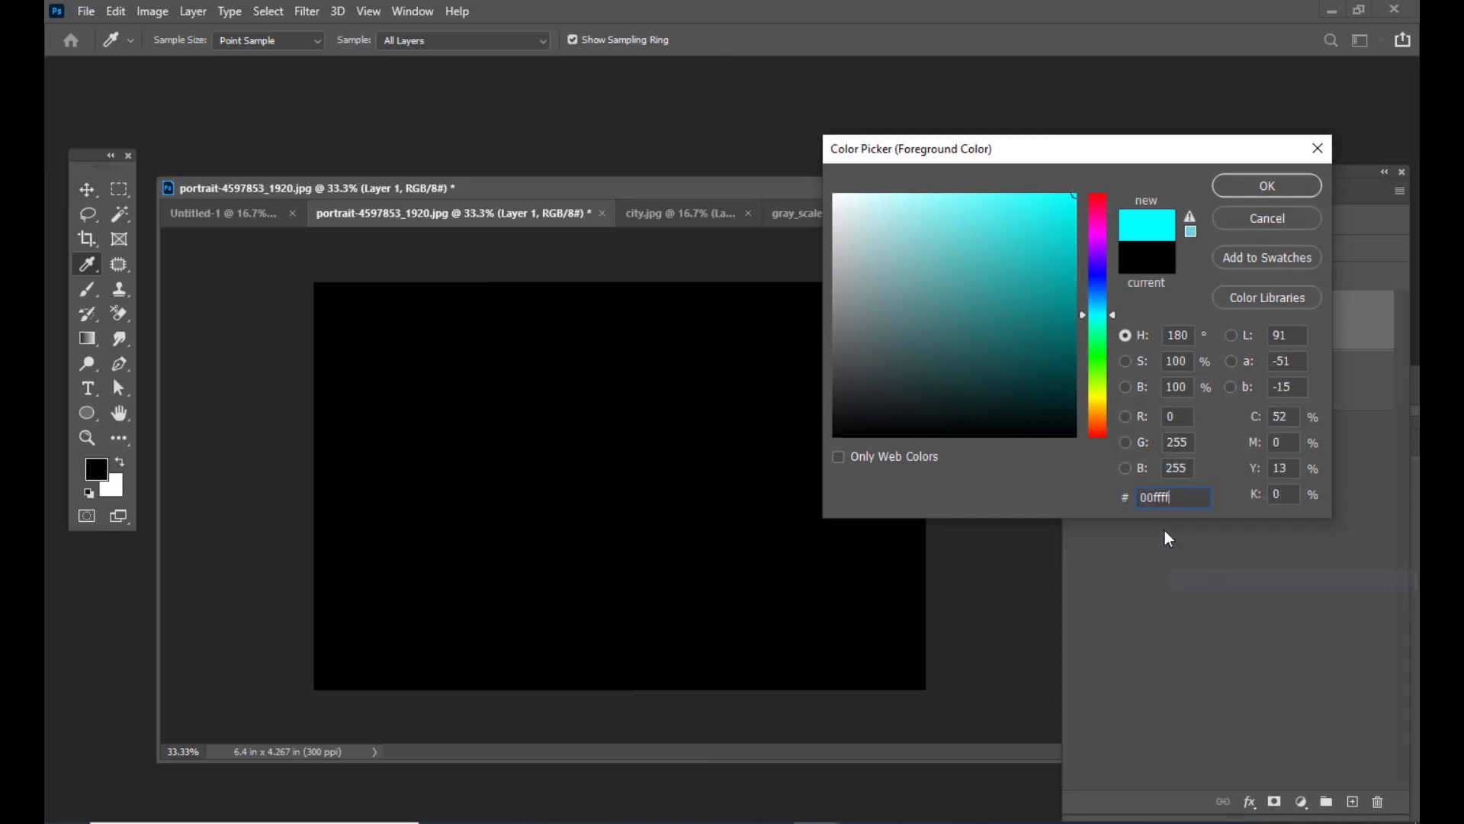
pyautogui.moveTo(1095, 160); pyautogui.dragTo(965, 236)
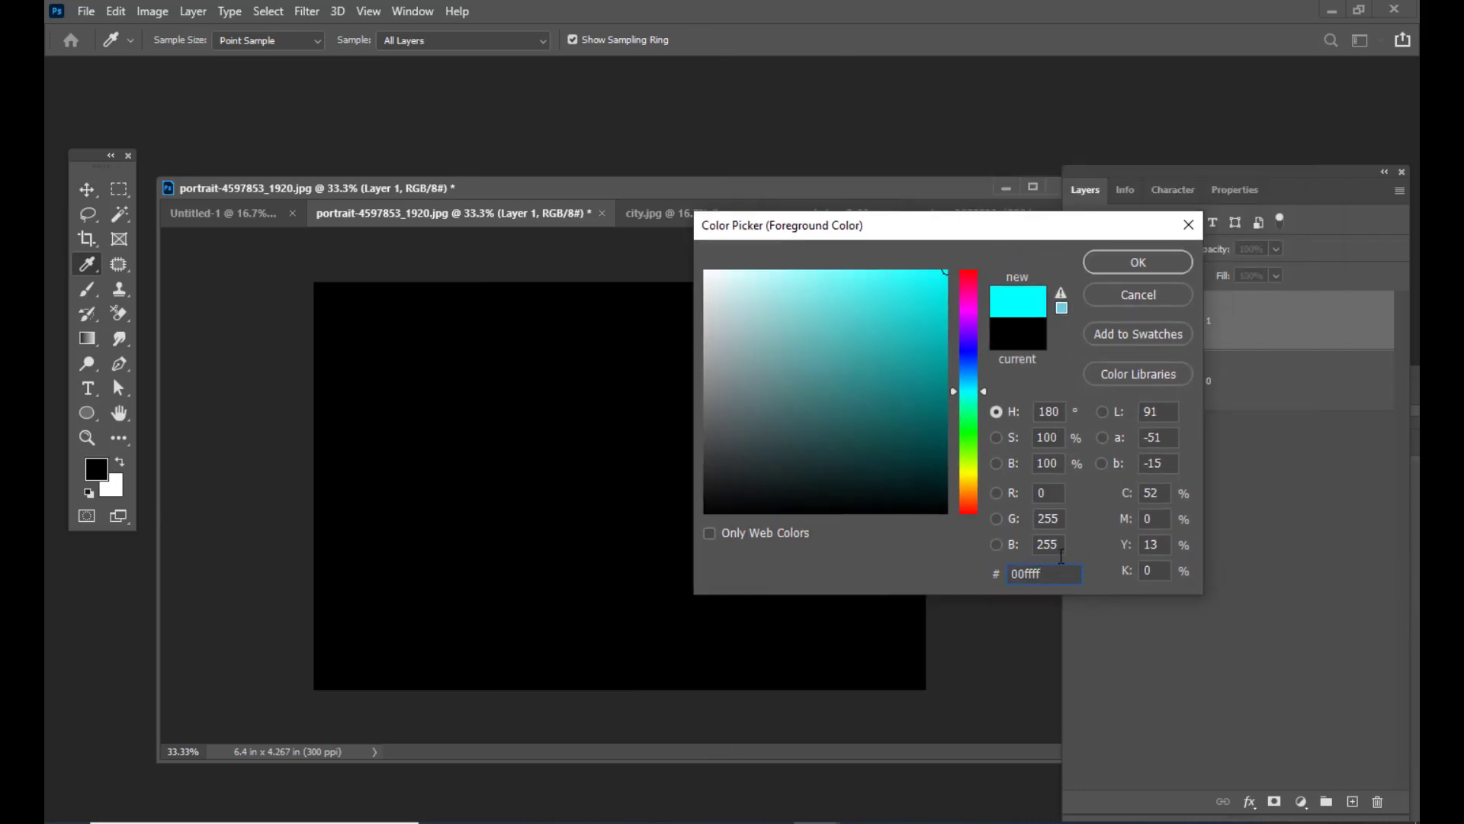
pyautogui.moveTo(1063, 579); pyautogui.dragTo(985, 578)
# Accept cyan as the foreground colour and fill Layer 1 with it using Alt+Backspace
pyautogui.click(1100, 263)
pyautogui.press('v')
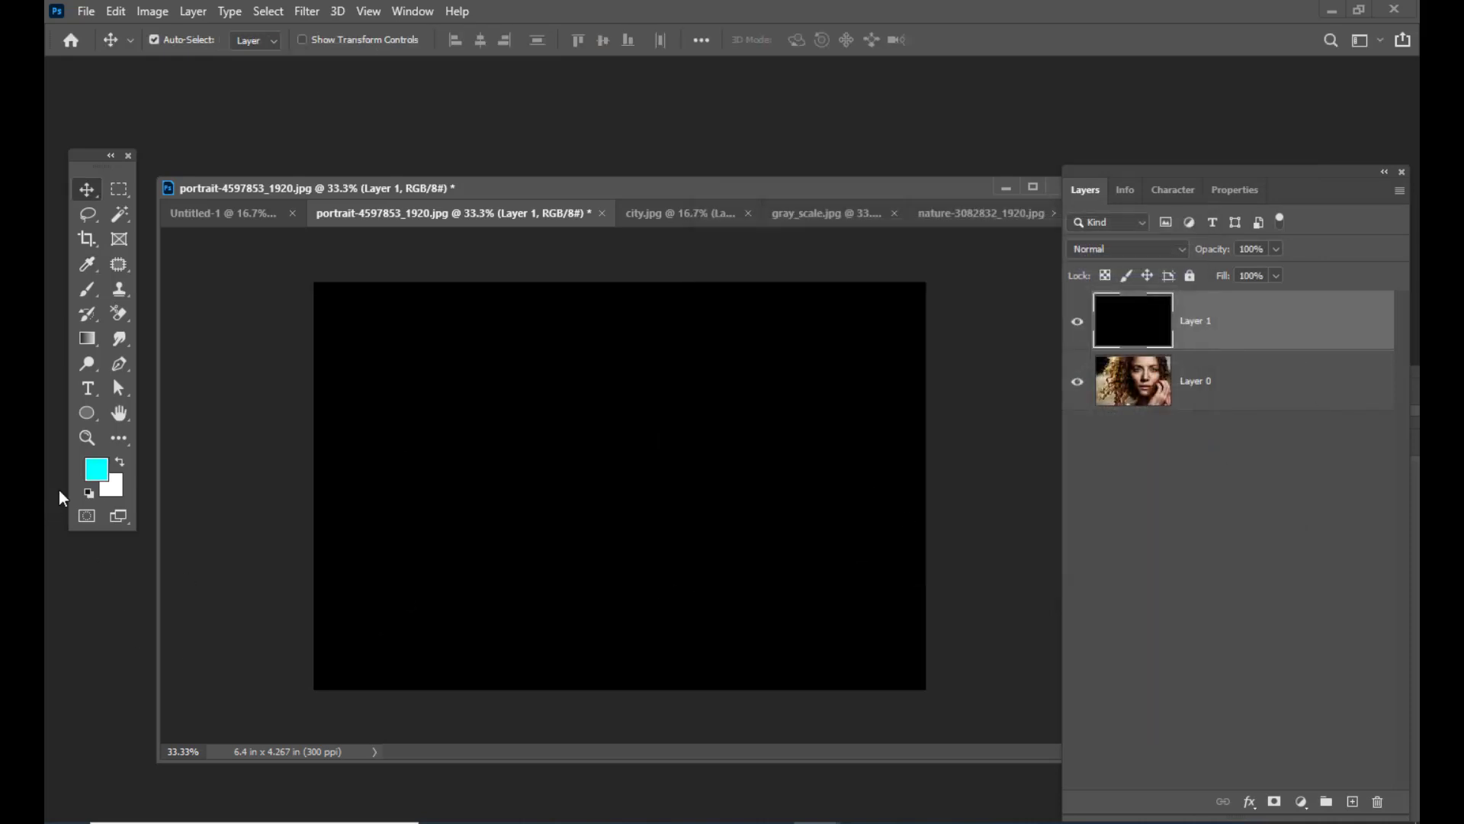
pyautogui.moveTo(1142, 169)
pyautogui.mouseDown()
pyautogui.moveTo(1108, 181)
pyautogui.moveTo(1145, 181)
pyautogui.mouseUp()
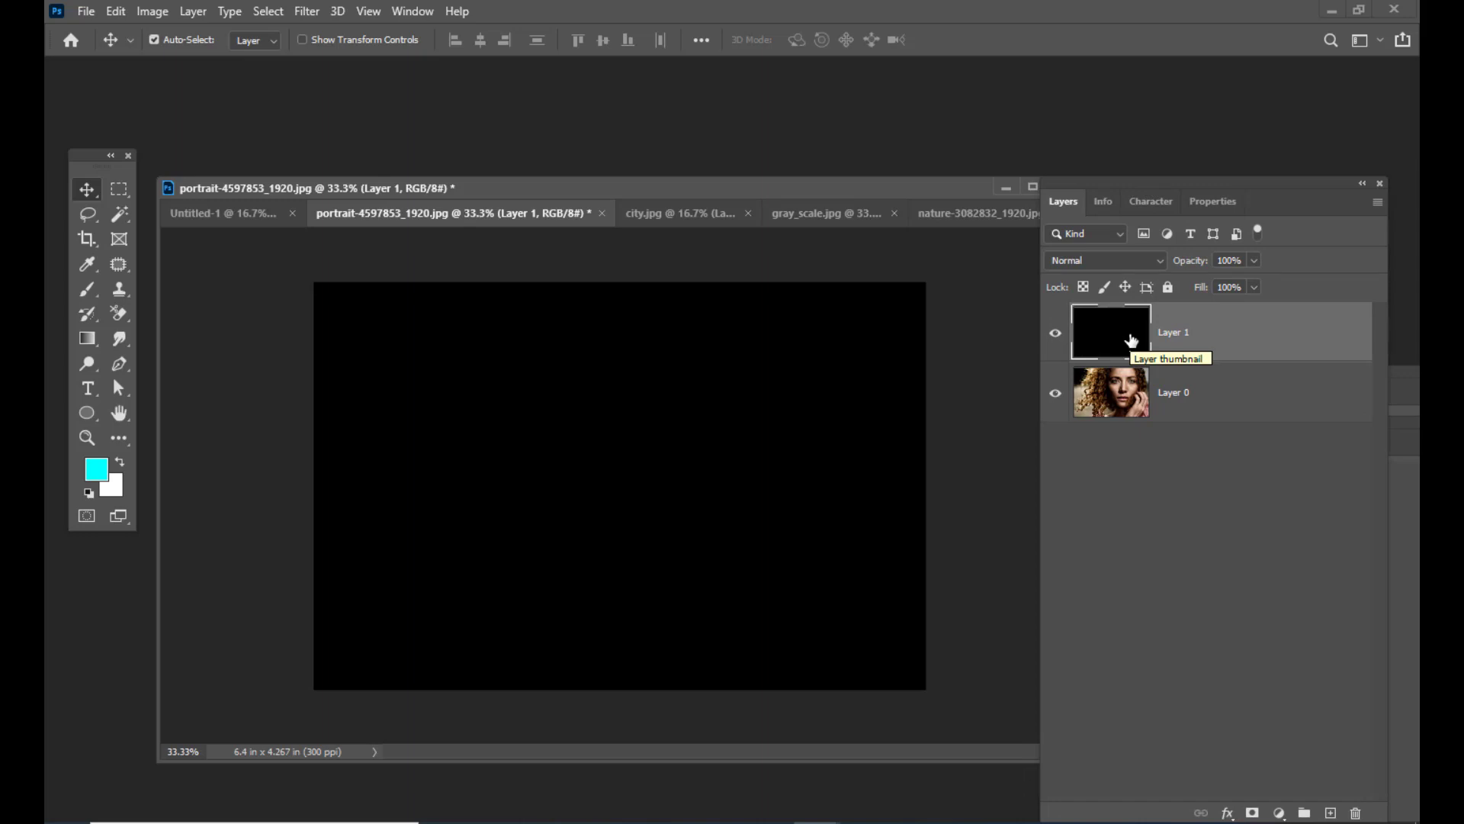
pyautogui.hotkey('alt', 'BackSpace')
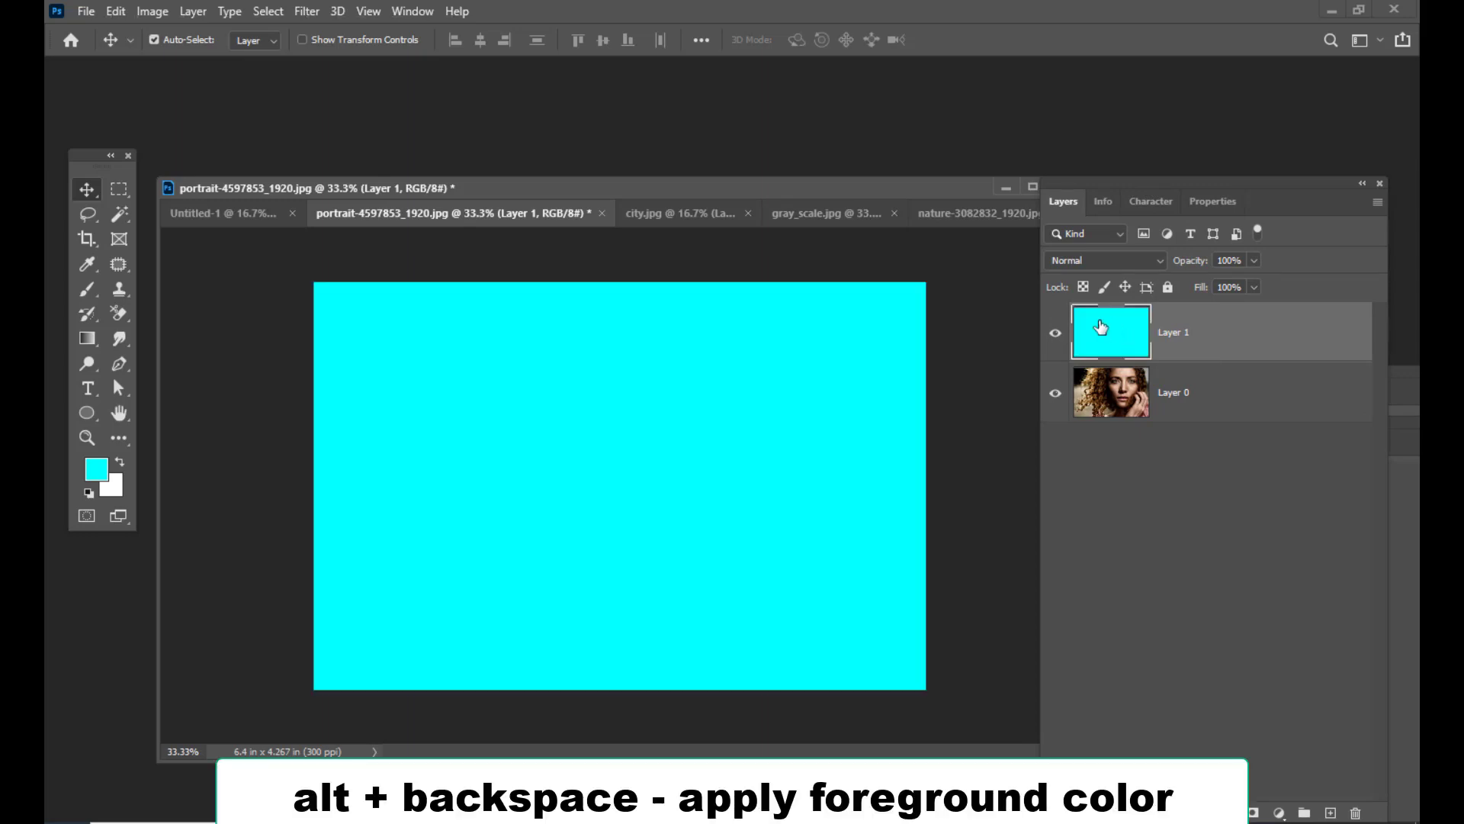
# Try Subtract, then set the cyan layer's blend mode to Divide
pyautogui.moveTo(1130, 183); pyautogui.dragTo(1113, 181)
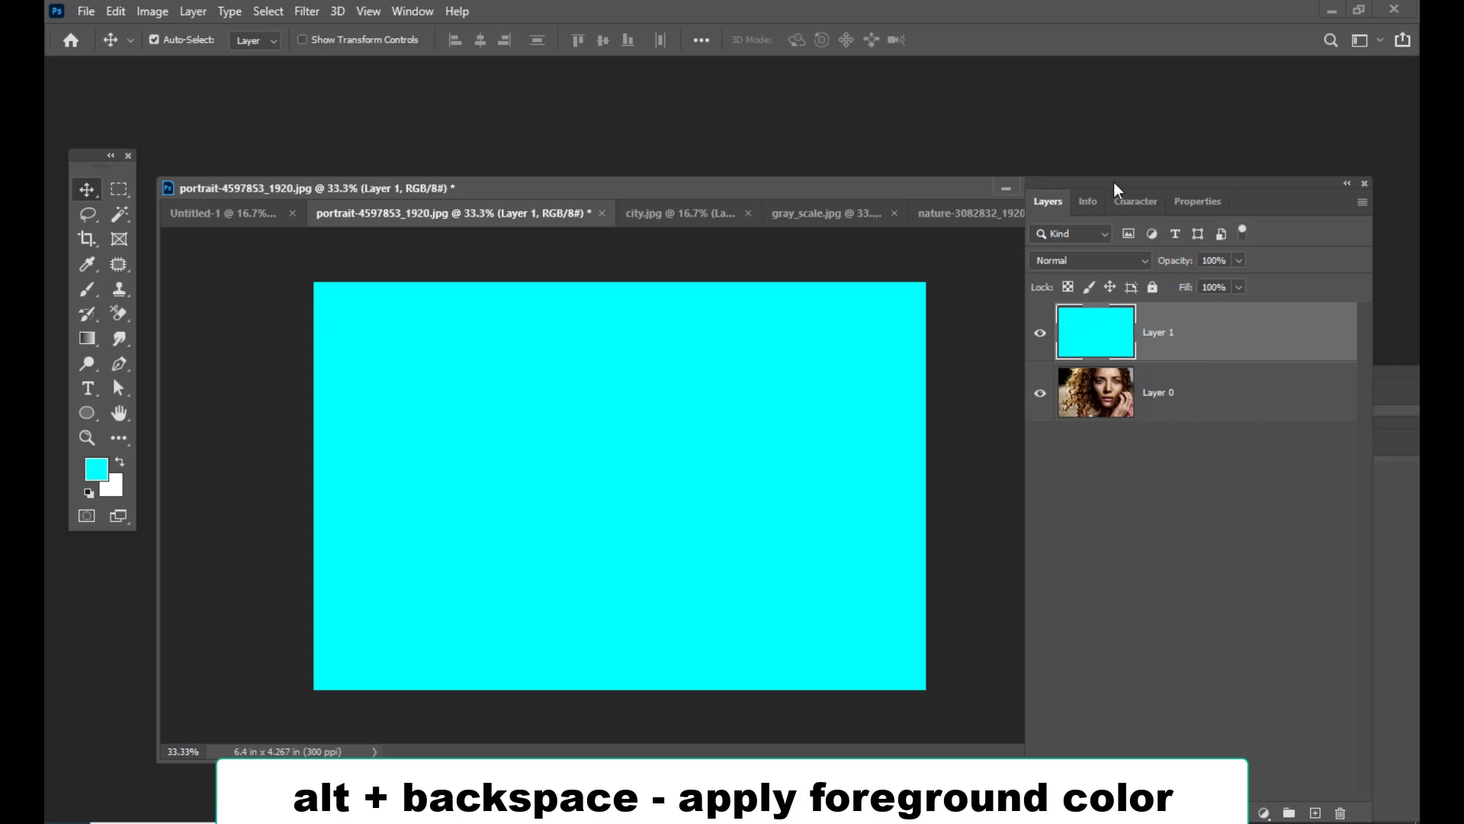
pyautogui.click(1081, 262)
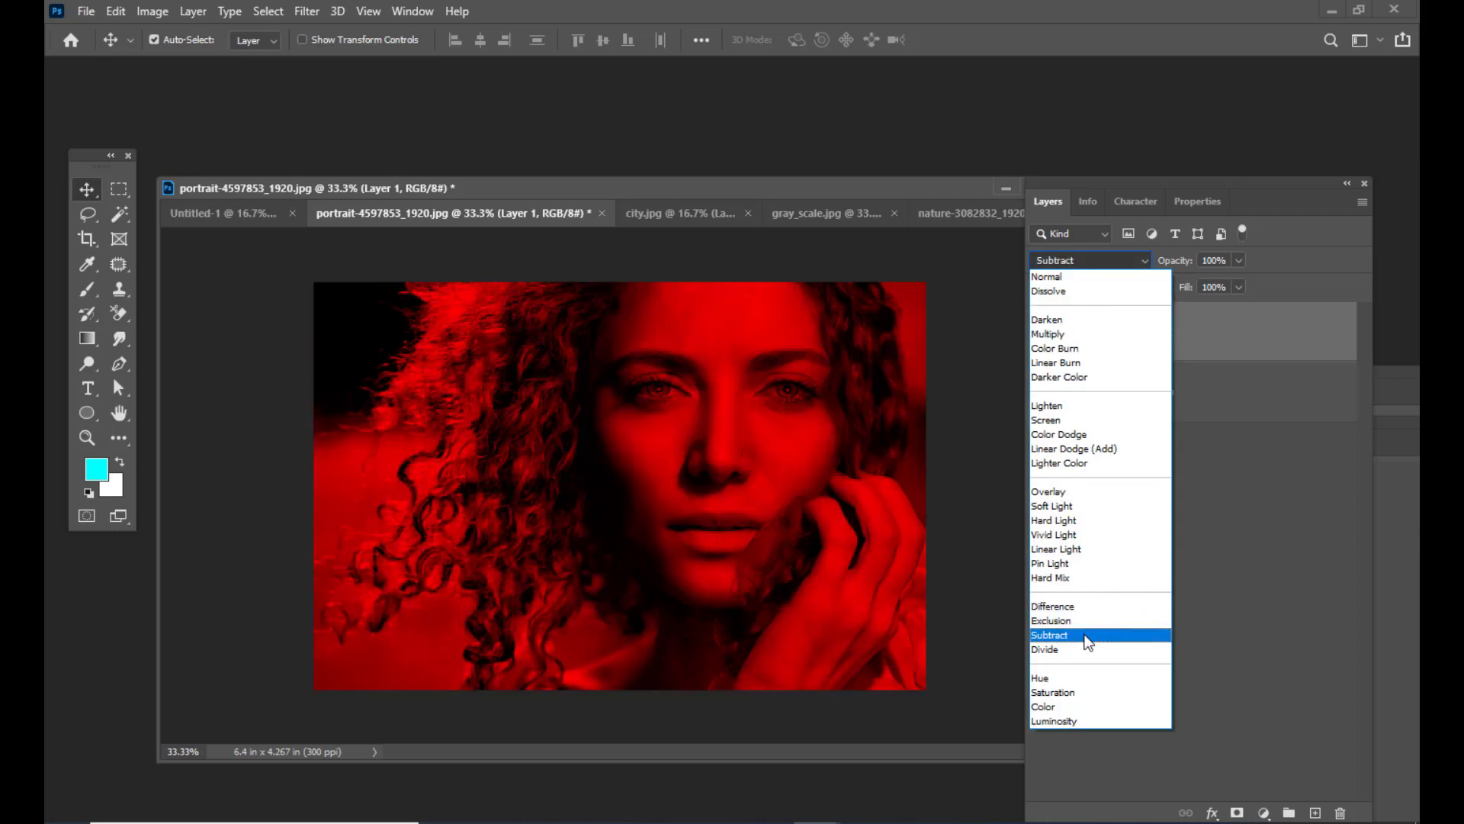
pyautogui.click(1088, 638)
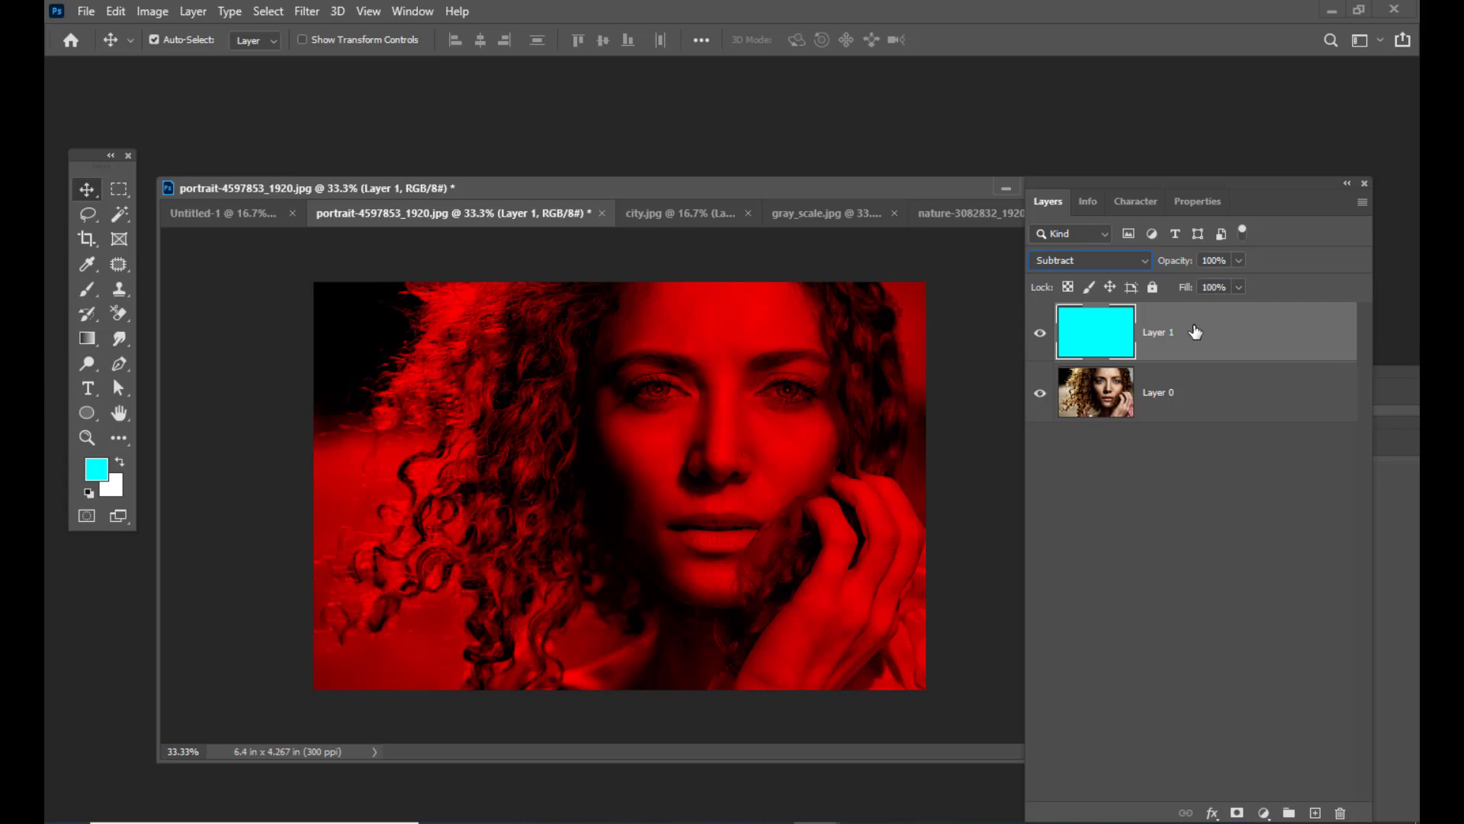
pyautogui.click(1121, 262)
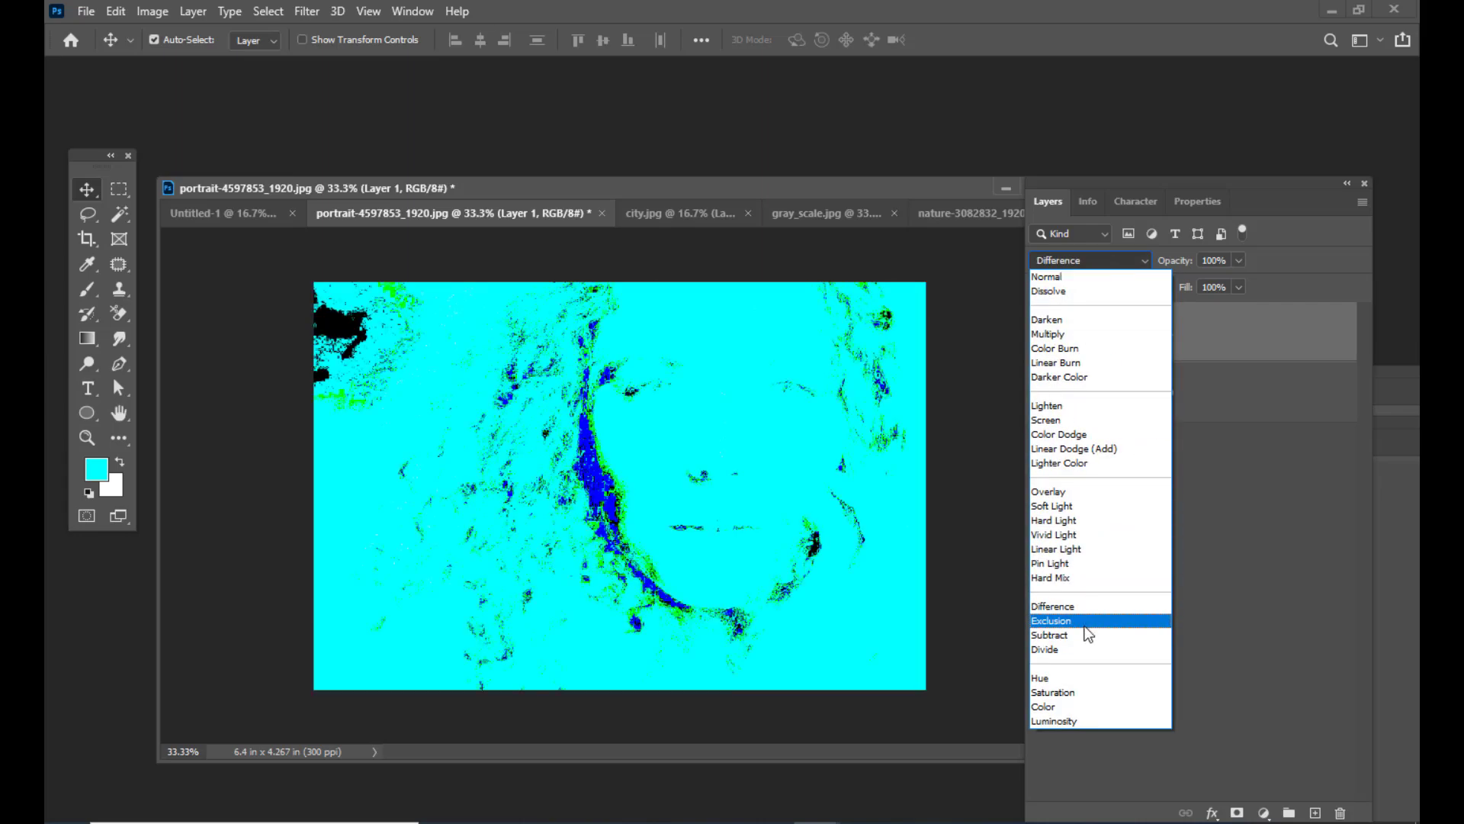
pyautogui.click(1078, 650)
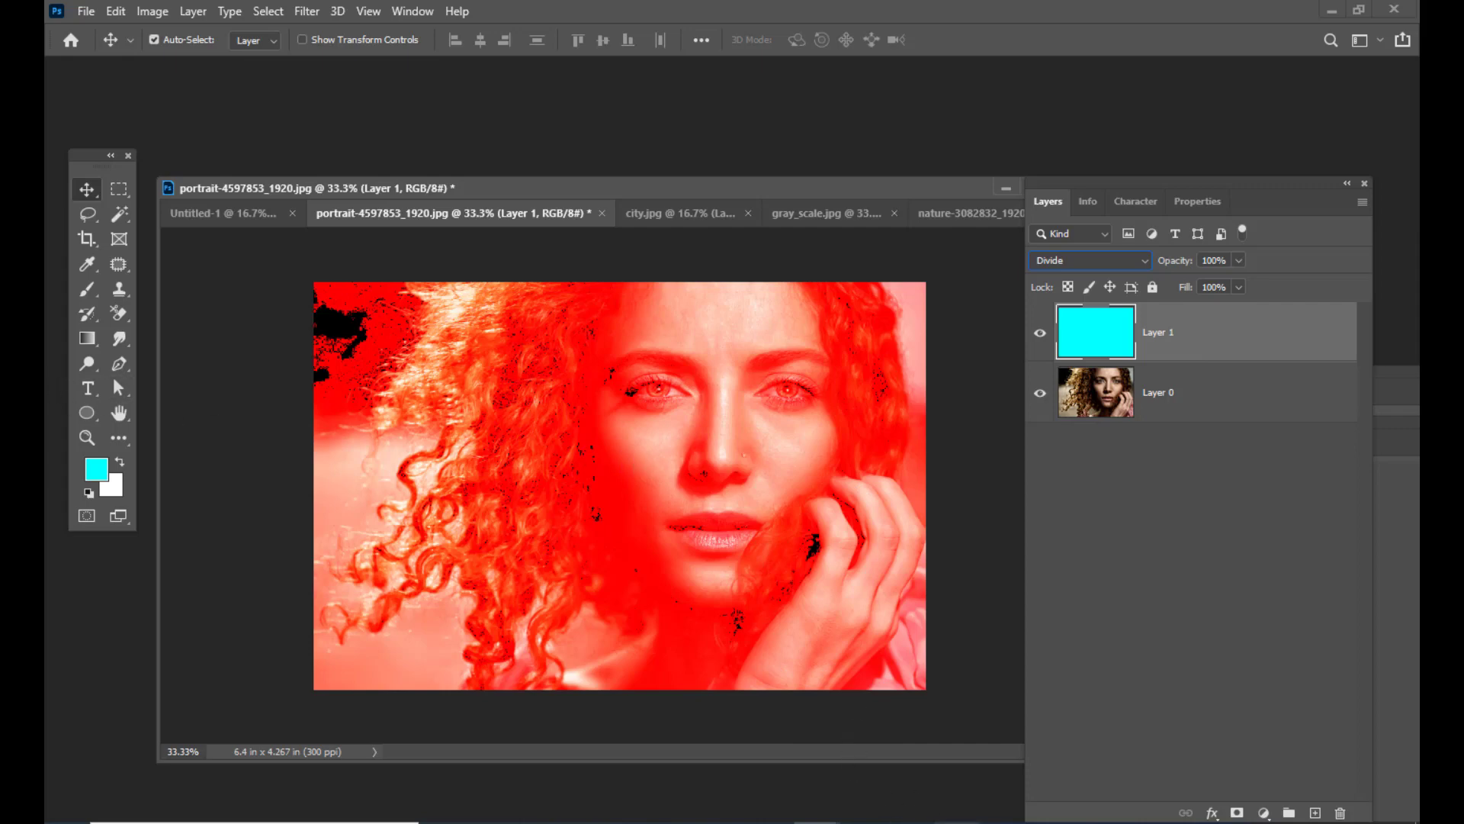
pyautogui.click(958, 816)
# Copy the magenta hex code ff00ff from the notes
pyautogui.moveTo(610, 422); pyautogui.dragTo(519, 422)
pyautogui.rightClick(556, 420)
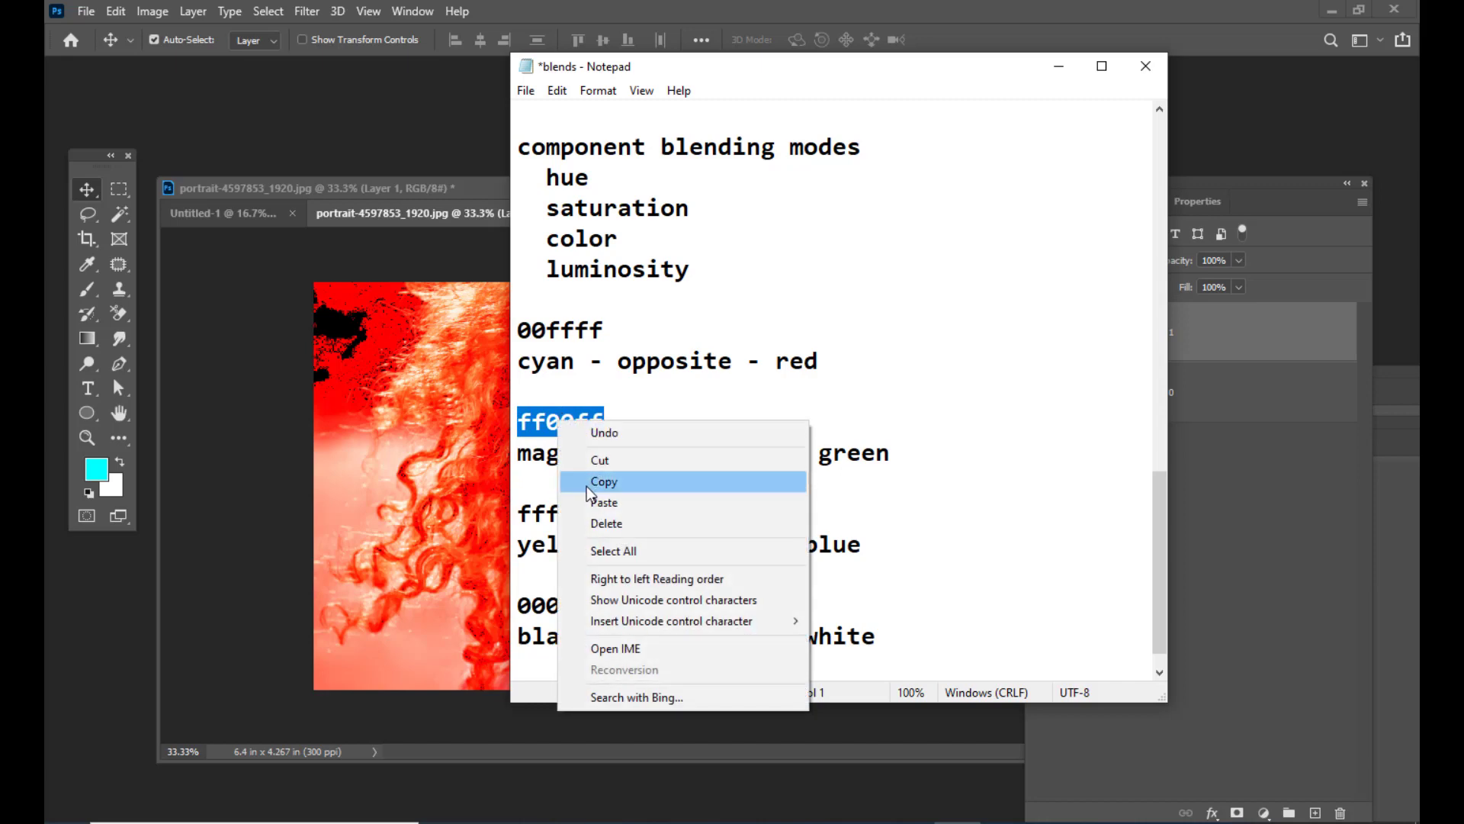
pyautogui.click(584, 481)
pyautogui.click(1058, 70)
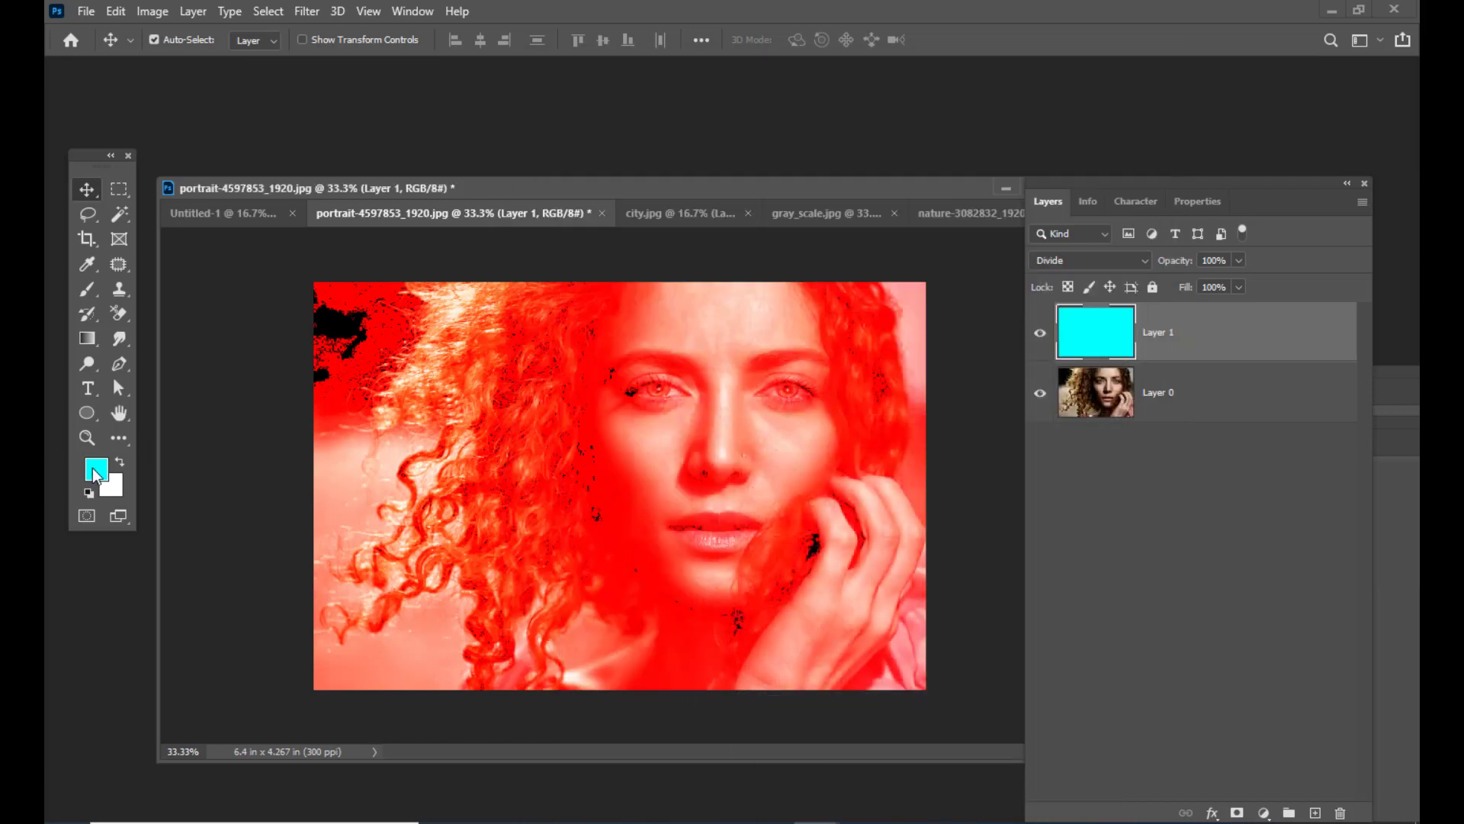
# Replace 00ffff with ff00ff in the foreground Color Picker and accept magenta
pyautogui.click(96, 468)
pyautogui.moveTo(967, 227); pyautogui.dragTo(915, 229)
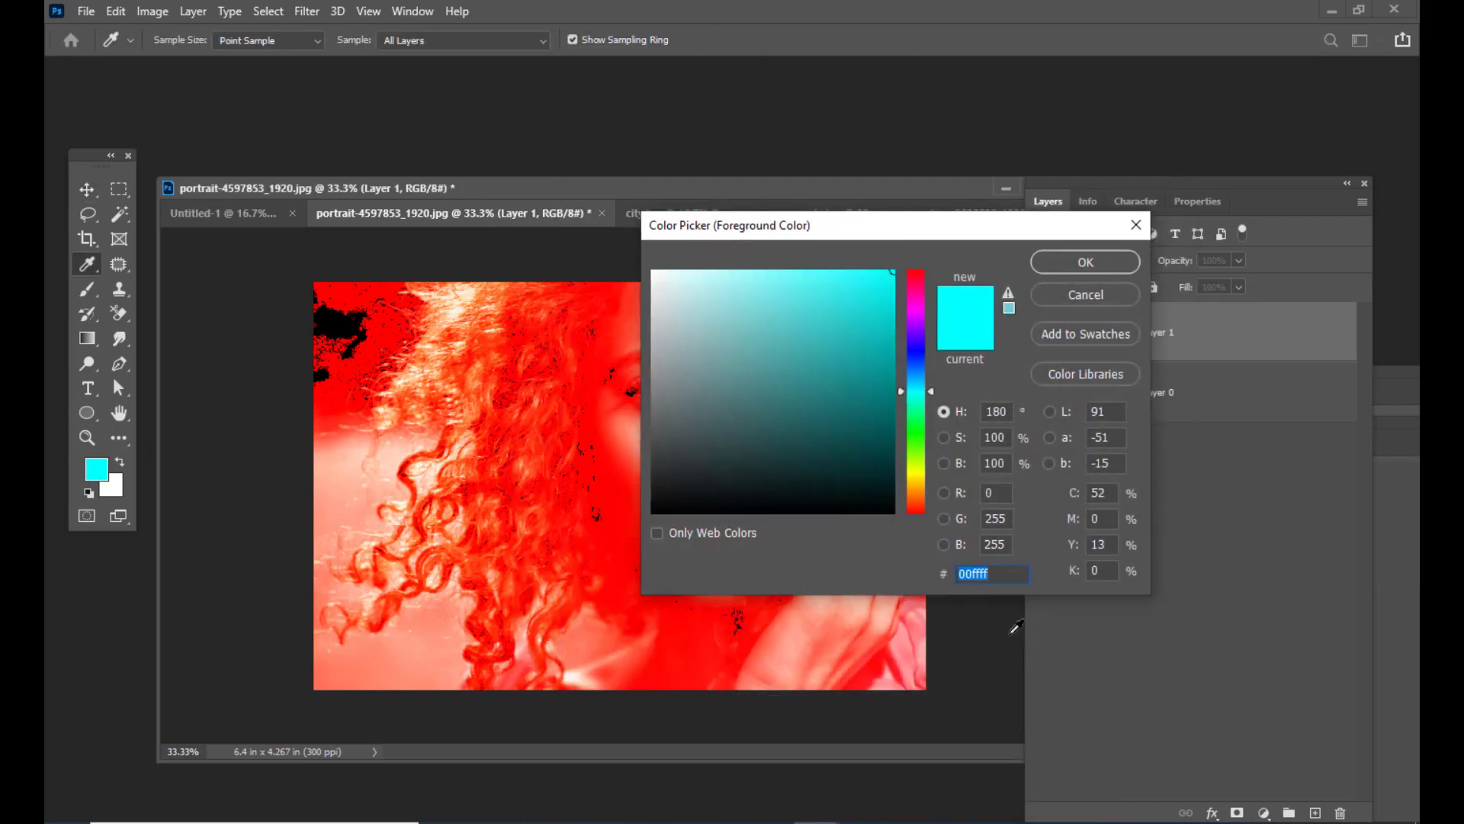
pyautogui.click(999, 573)
pyautogui.doubleClick(999, 573)
pyautogui.rightClick(976, 574)
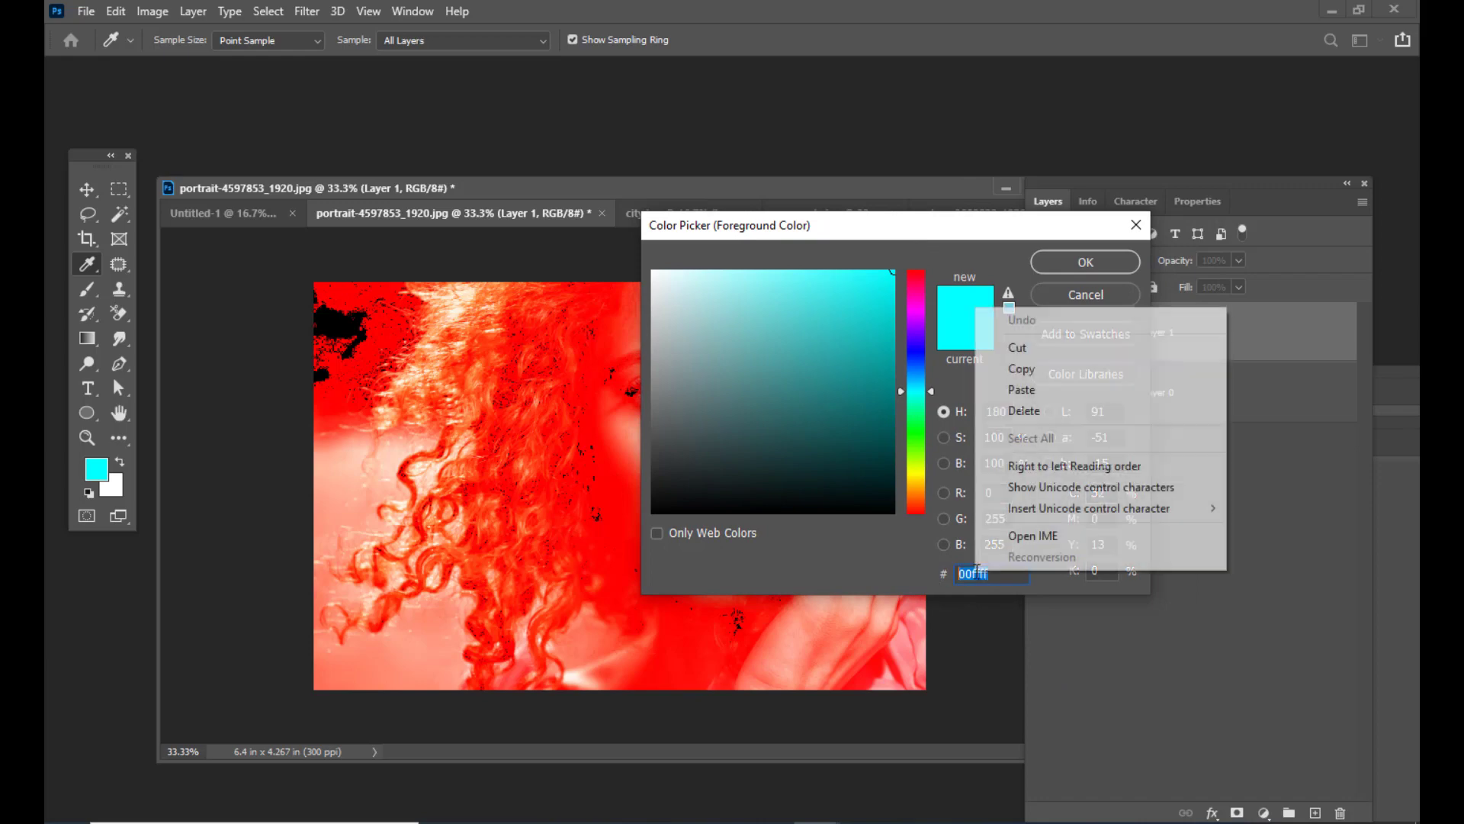
pyautogui.click(1046, 391)
pyautogui.moveTo(904, 237); pyautogui.dragTo(883, 236)
pyautogui.click(1082, 267)
pyautogui.press('v')
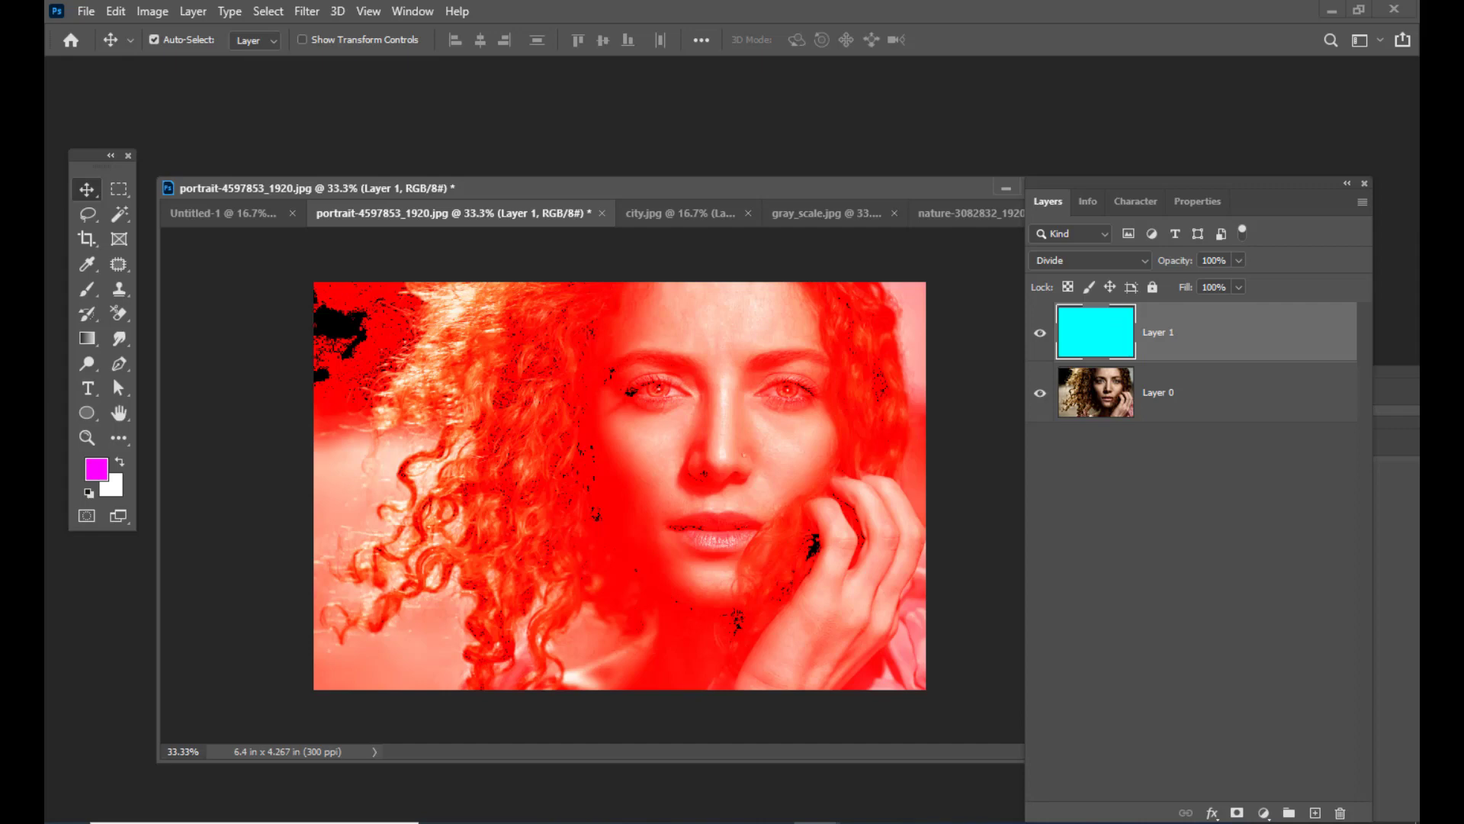
# Fill Layer 1 with magenta and set its blend mode to Subtract
pyautogui.click(958, 822)
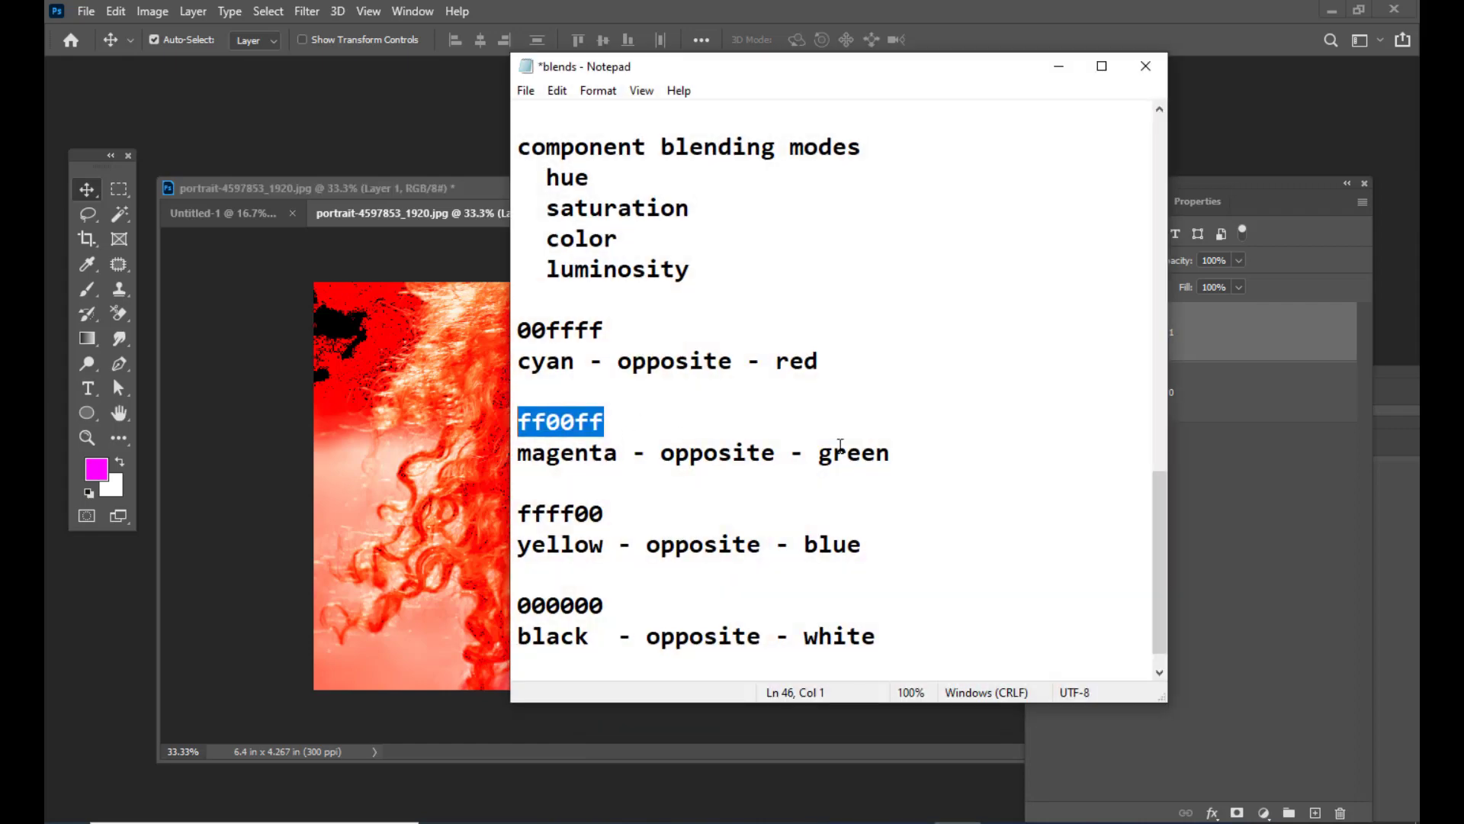
pyautogui.click(1059, 67)
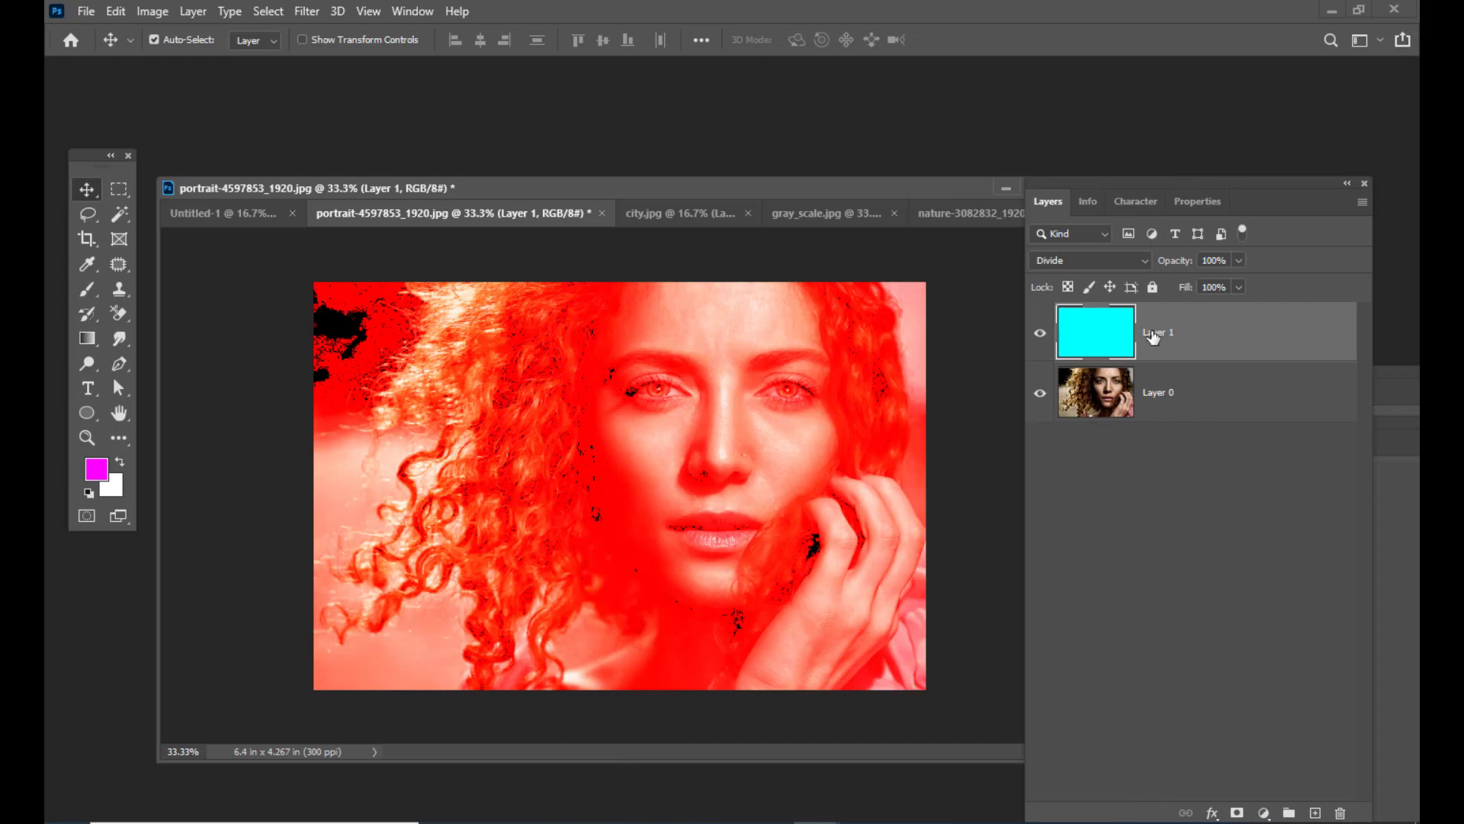
pyautogui.hotkey('alt', 'BackSpace')
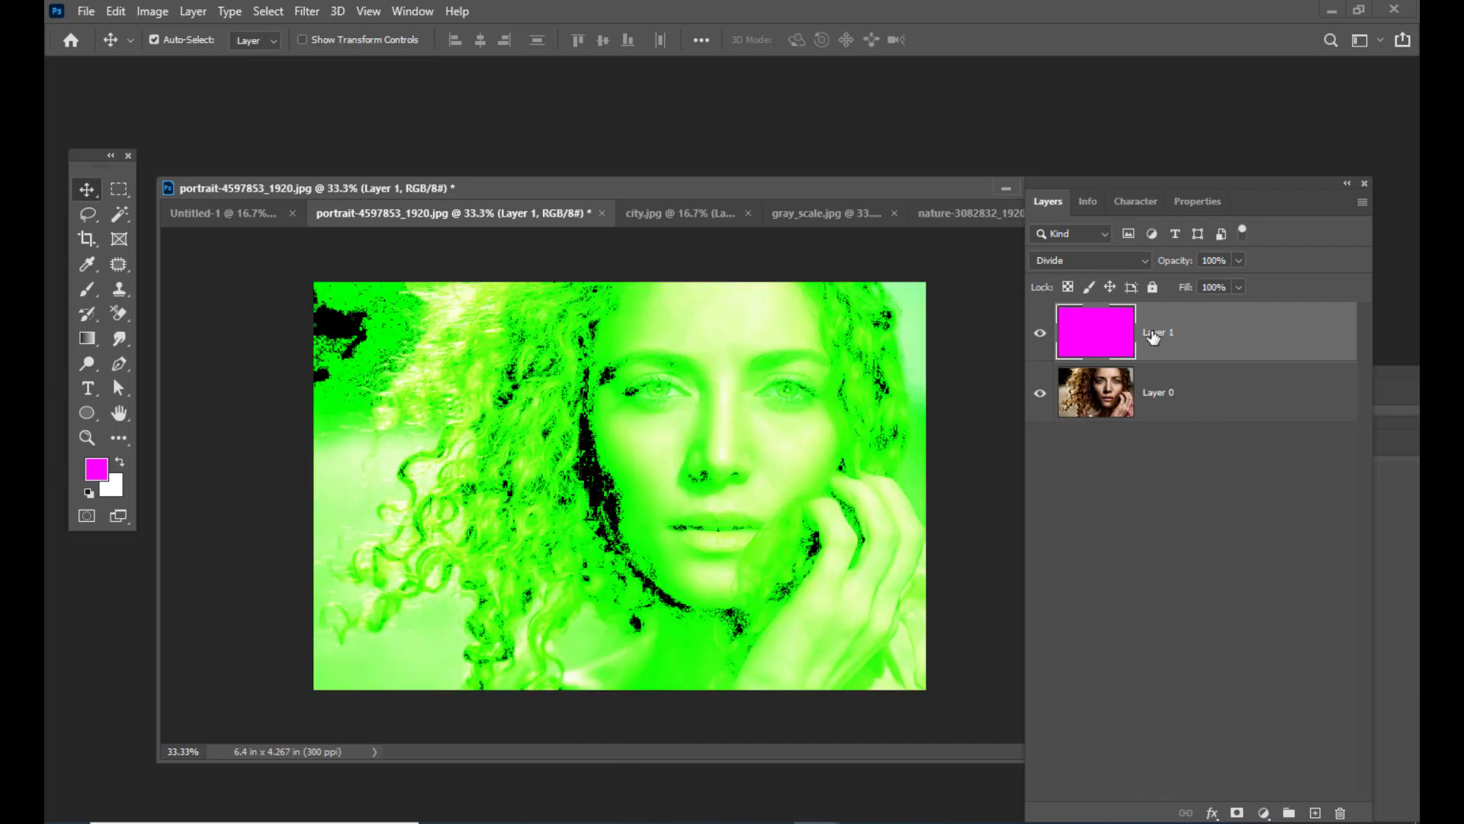
pyautogui.click(1093, 262)
pyautogui.click(1113, 635)
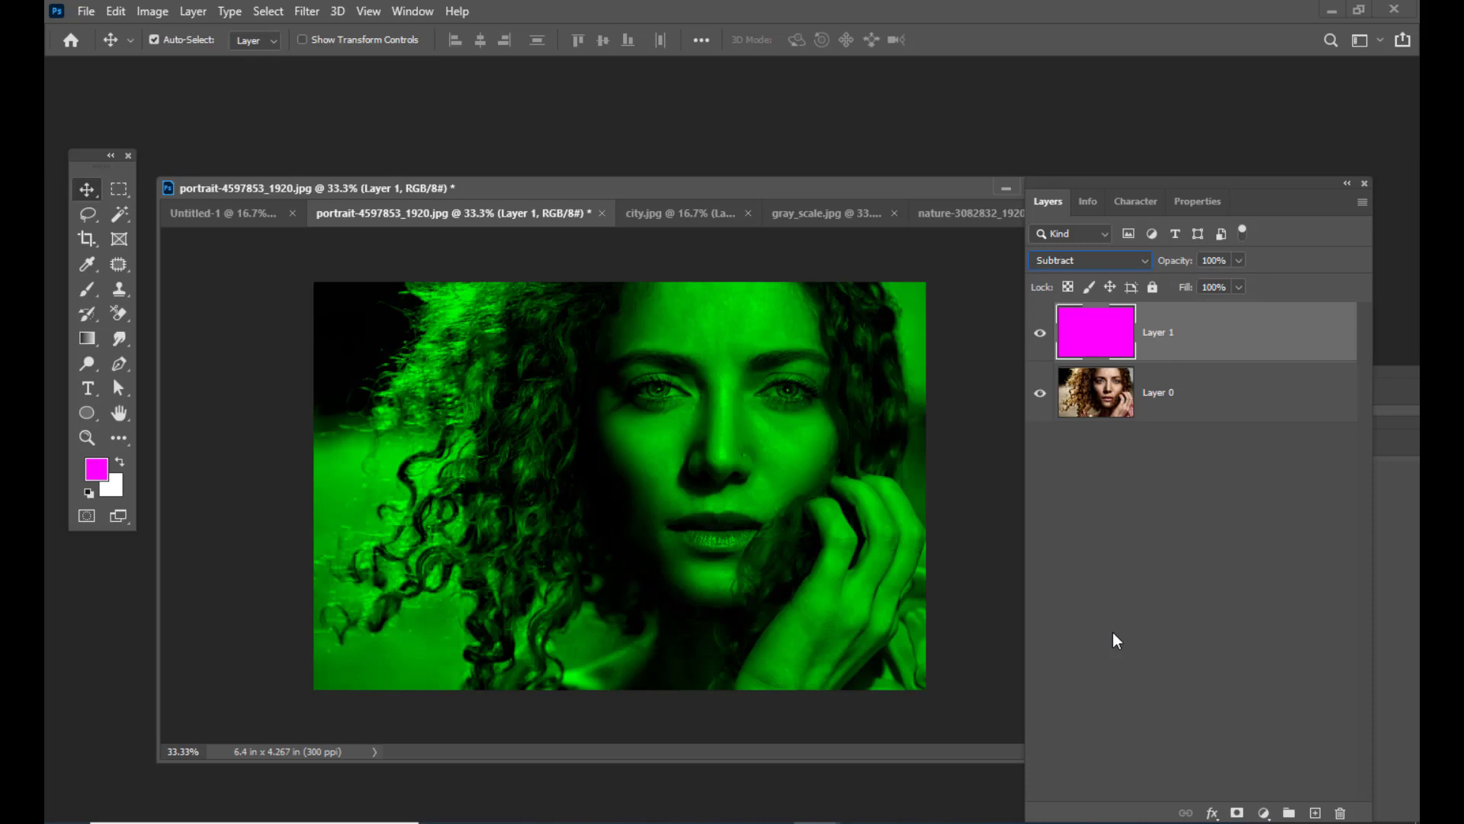
# Copy the yellow hex code ffff00 from the notes
pyautogui.hotkey('alt', 'Tab')
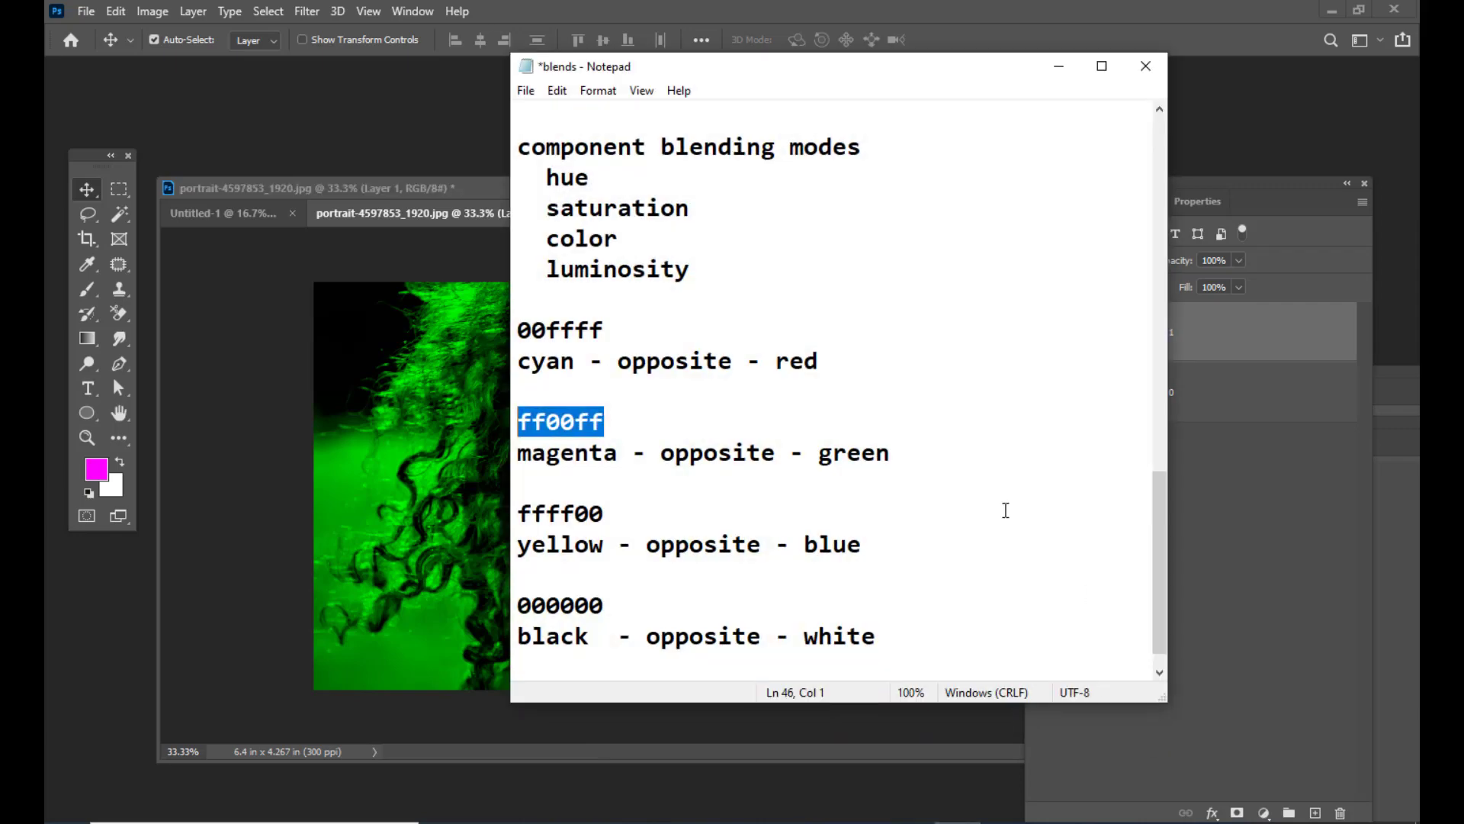
pyautogui.moveTo(684, 66); pyautogui.dragTo(772, 66)
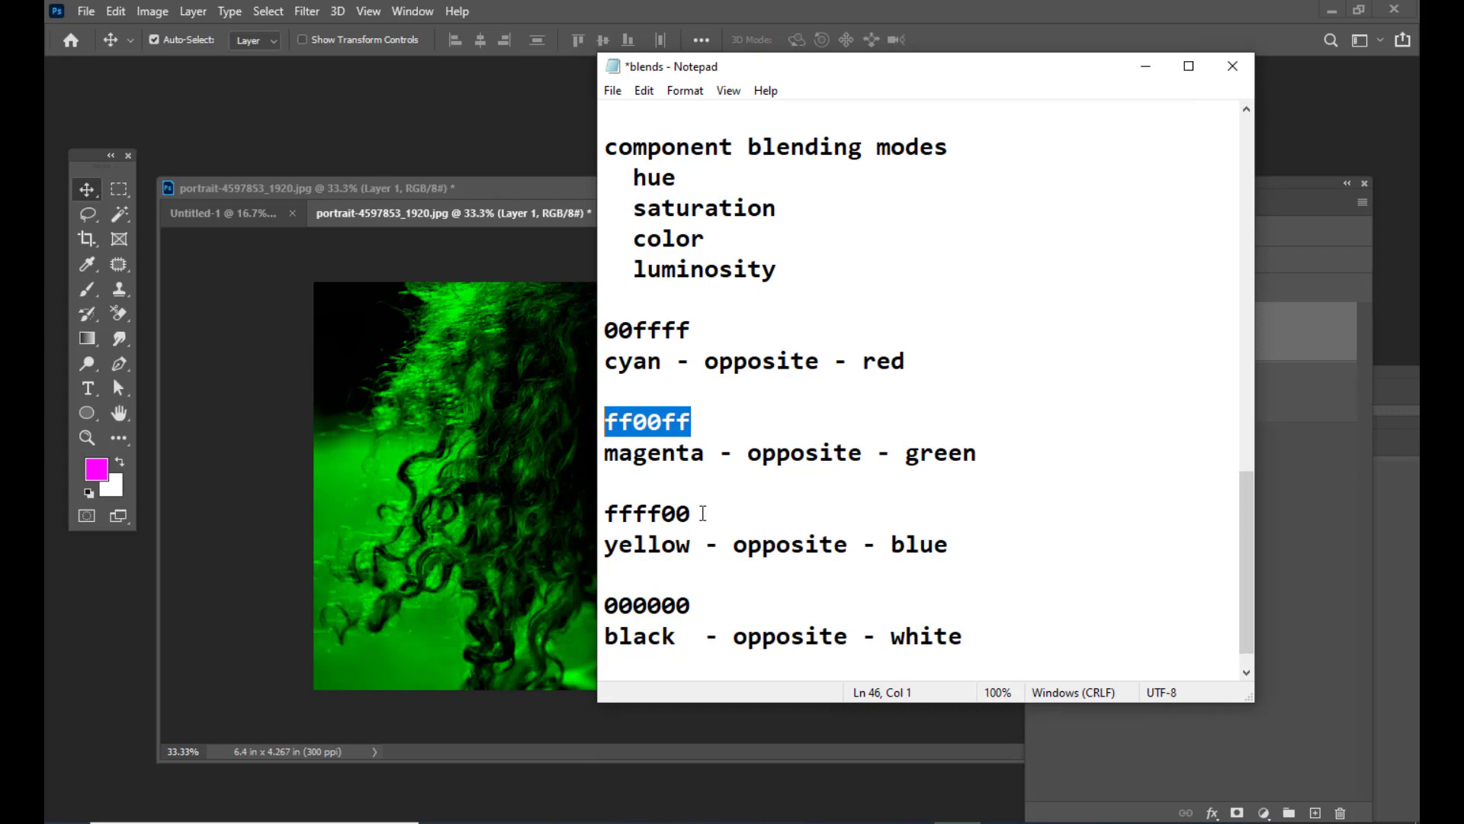
pyautogui.moveTo(694, 513); pyautogui.dragTo(602, 505)
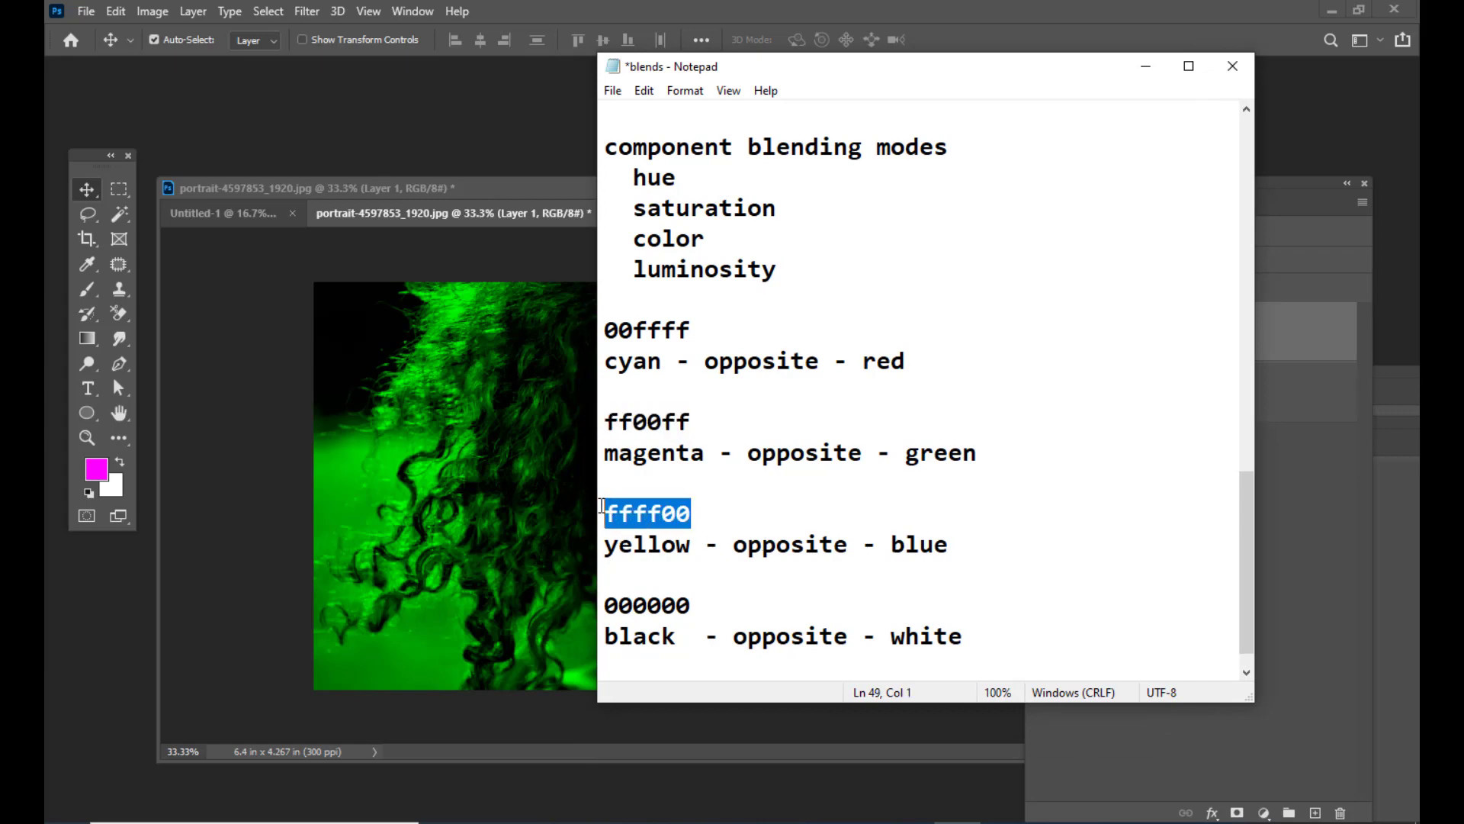
pyautogui.rightClick(670, 516)
pyautogui.click(707, 577)
# Paste ffff00 into the foreground Color Picker and accept yellow
pyautogui.click(1146, 65)
pyautogui.click(97, 467)
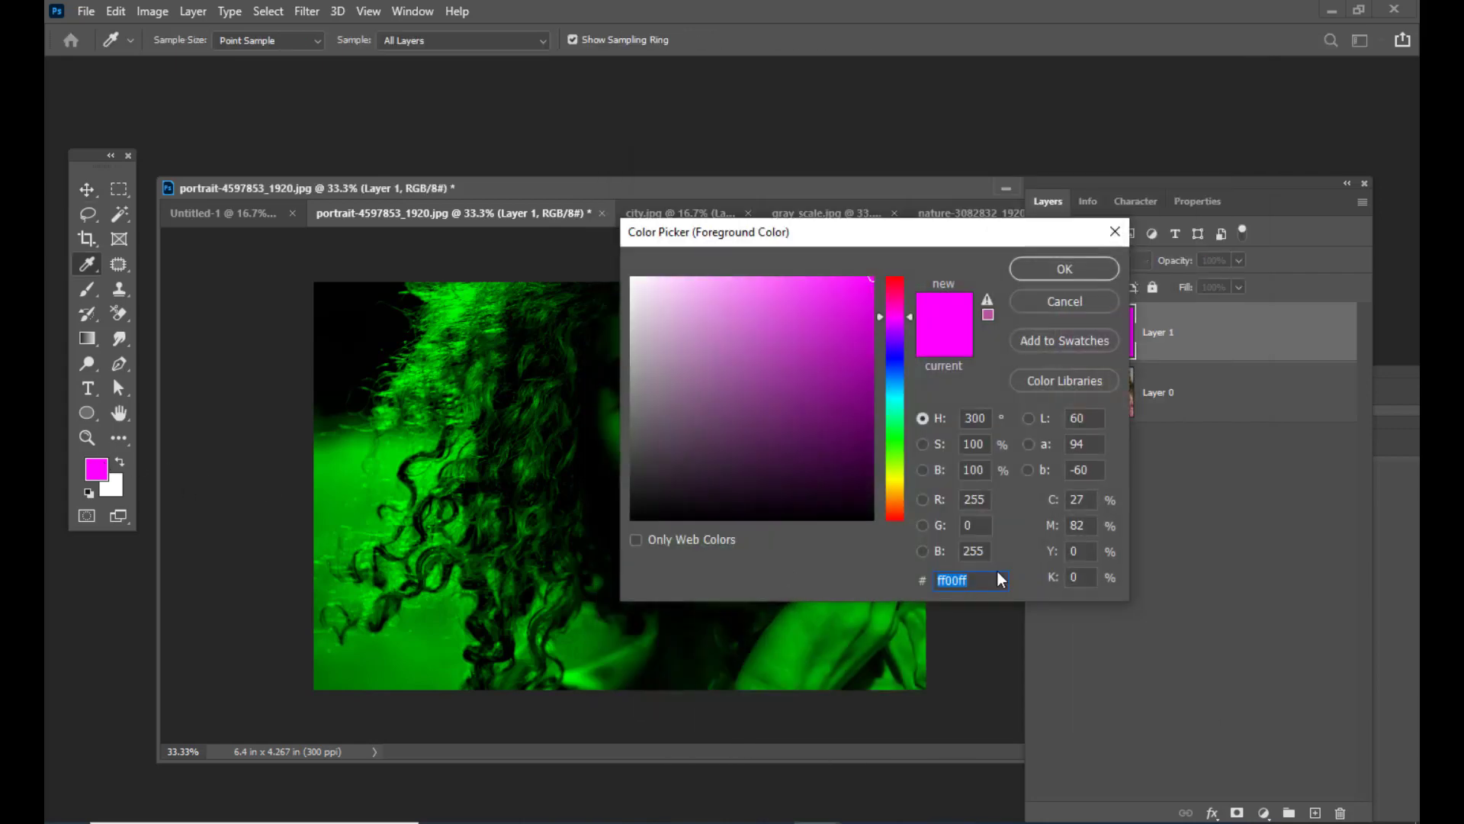
pyautogui.rightClick(965, 578)
pyautogui.click(1033, 398)
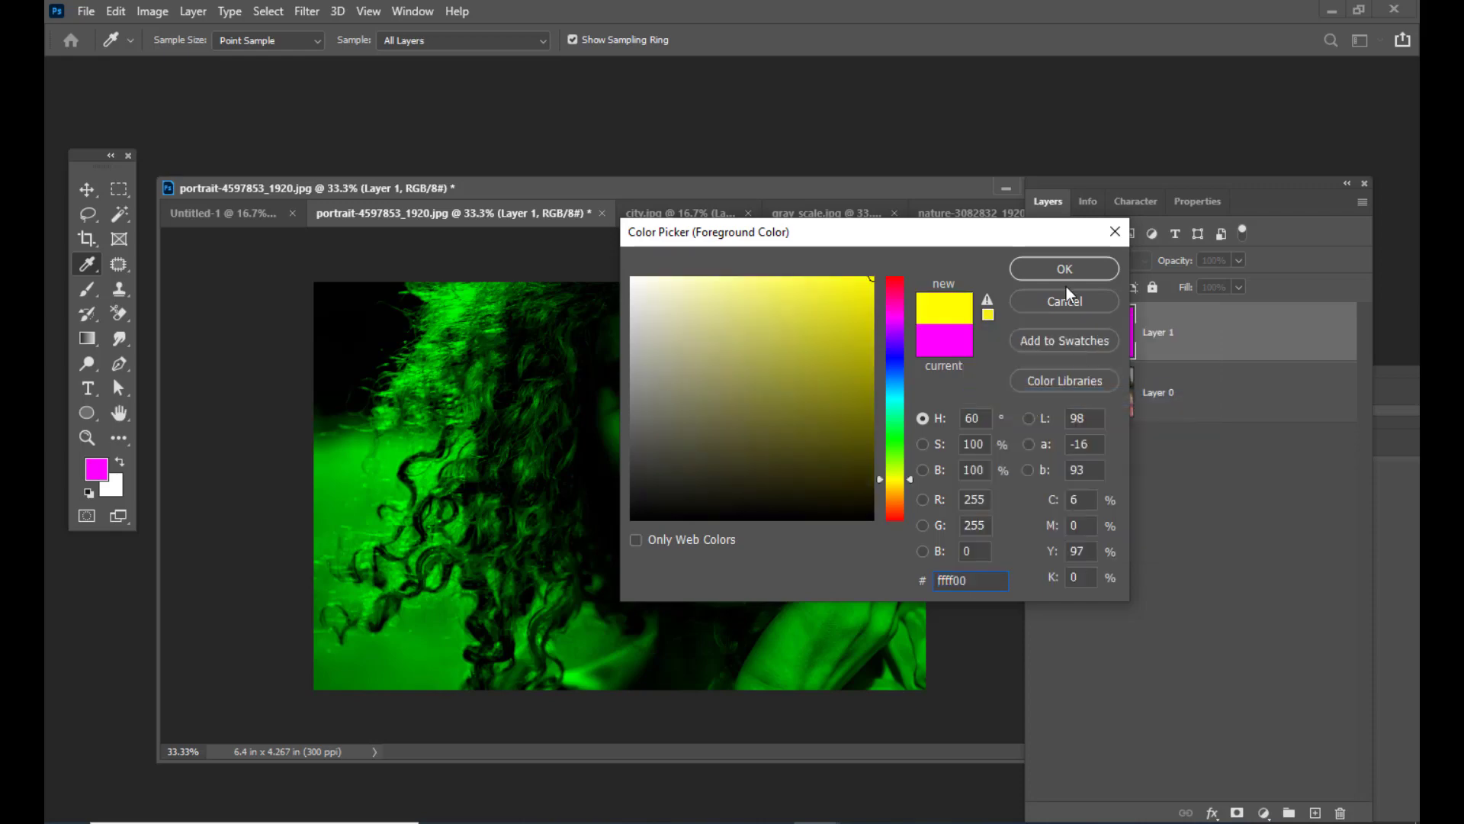
pyautogui.click(1064, 268)
pyautogui.press('v')
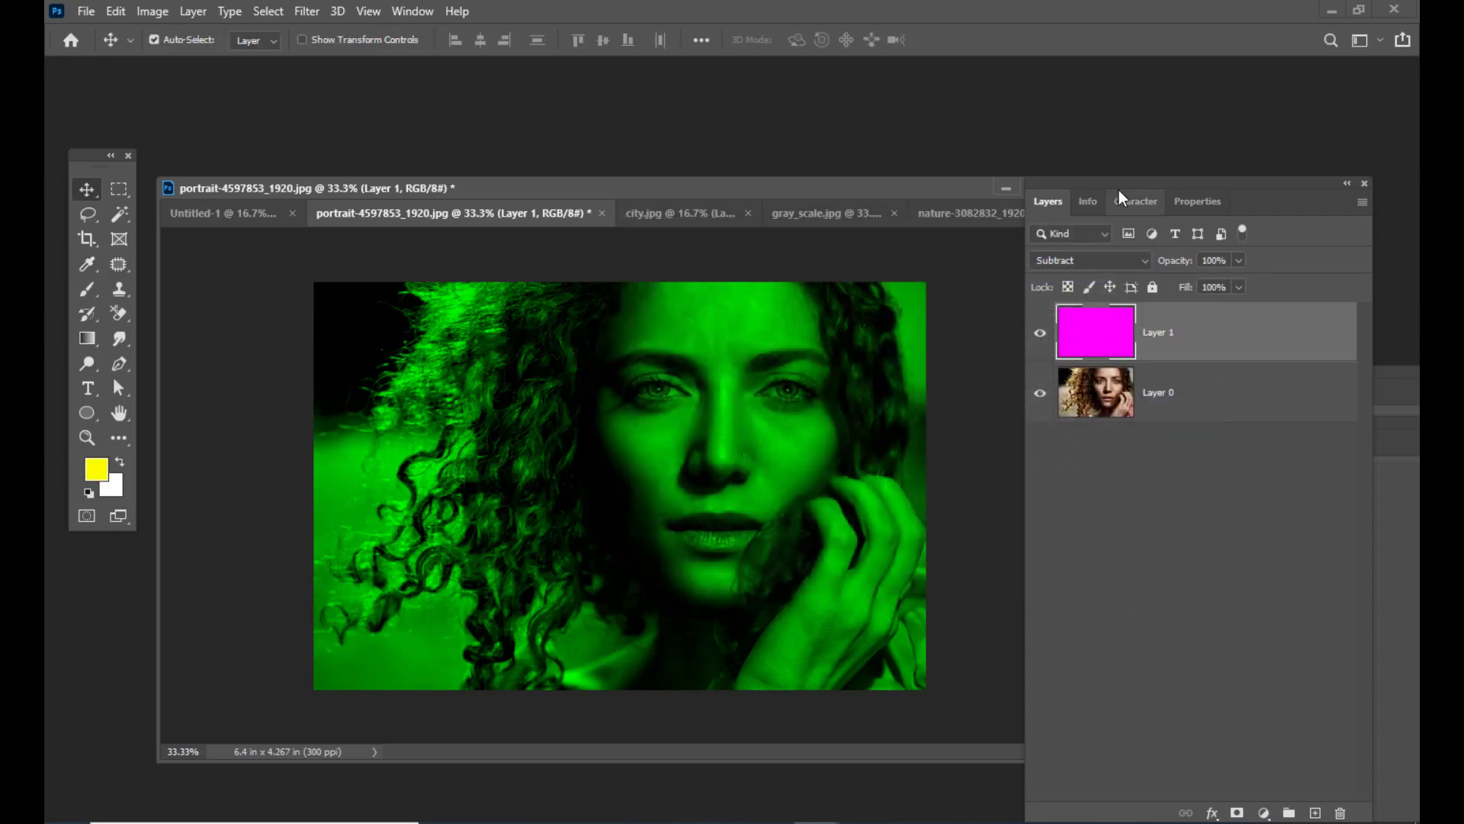
# Fill Layer 1 with yellow to turn the portrait blue, then switch to city.jpg
pyautogui.moveTo(1124, 180); pyautogui.dragTo(1142, 181)
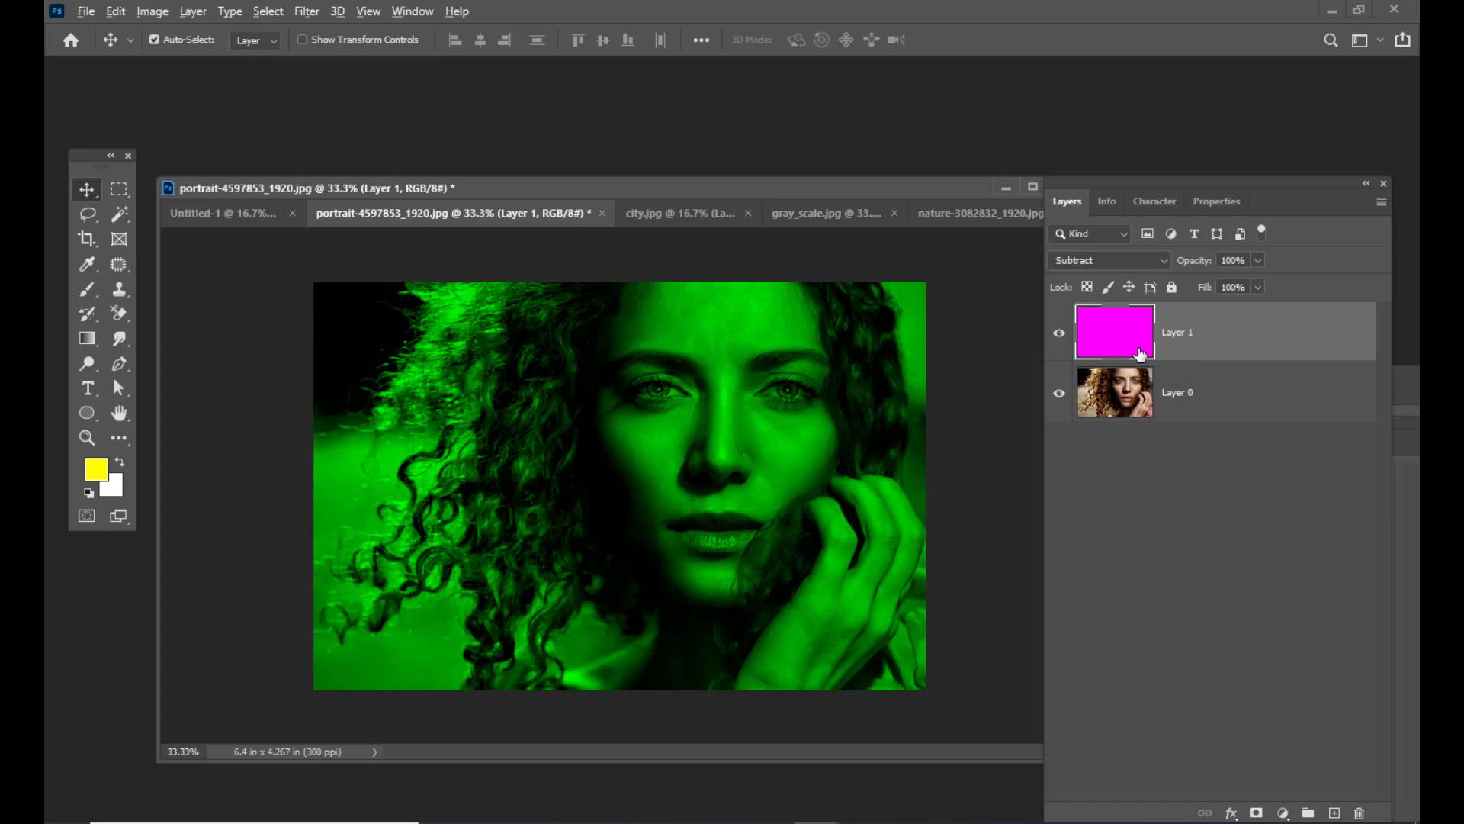
pyautogui.hotkey('alt', 'BackSpace')
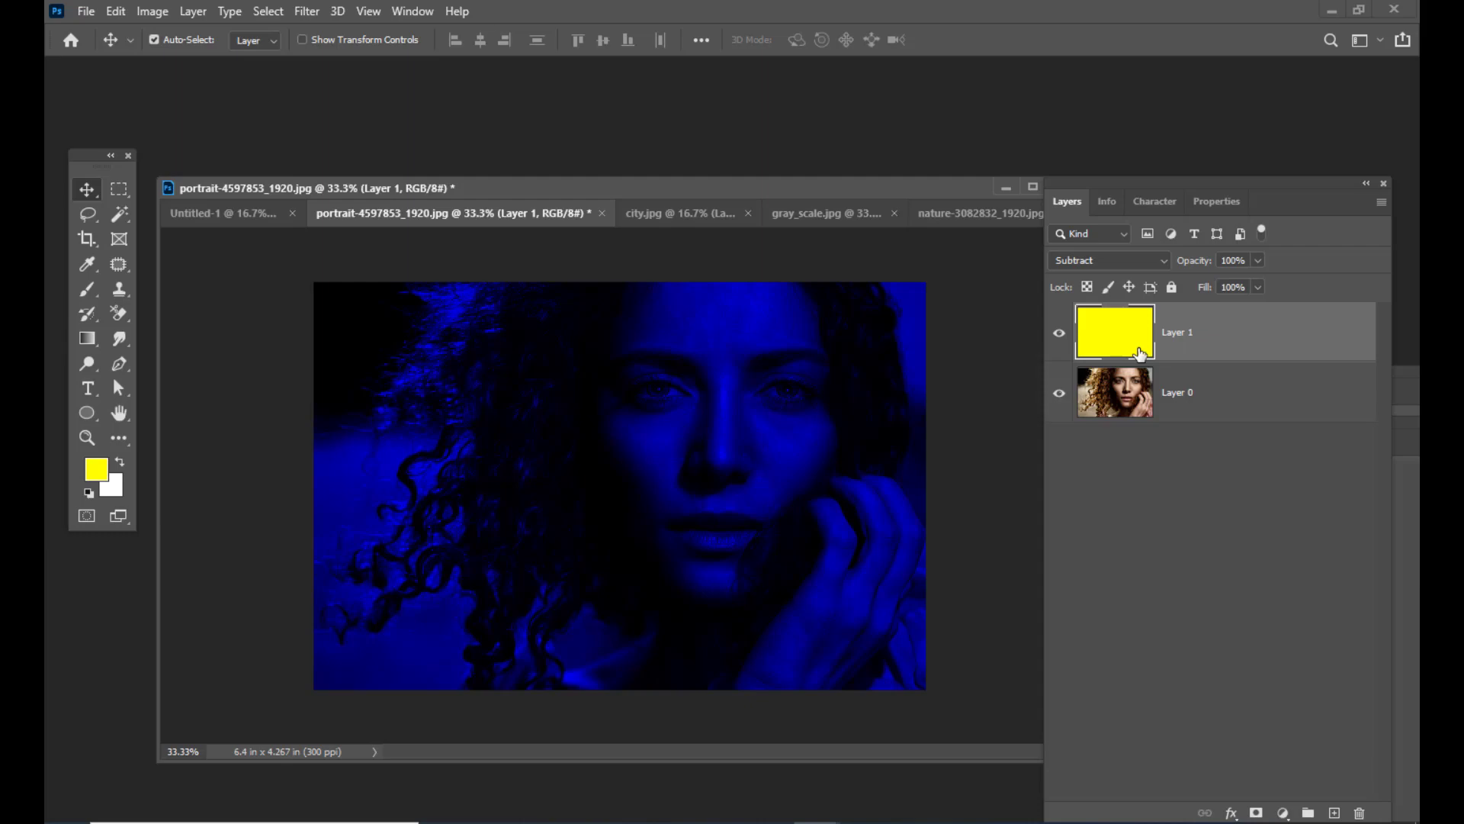
pyautogui.hotkey('ctrl', 'Tab')
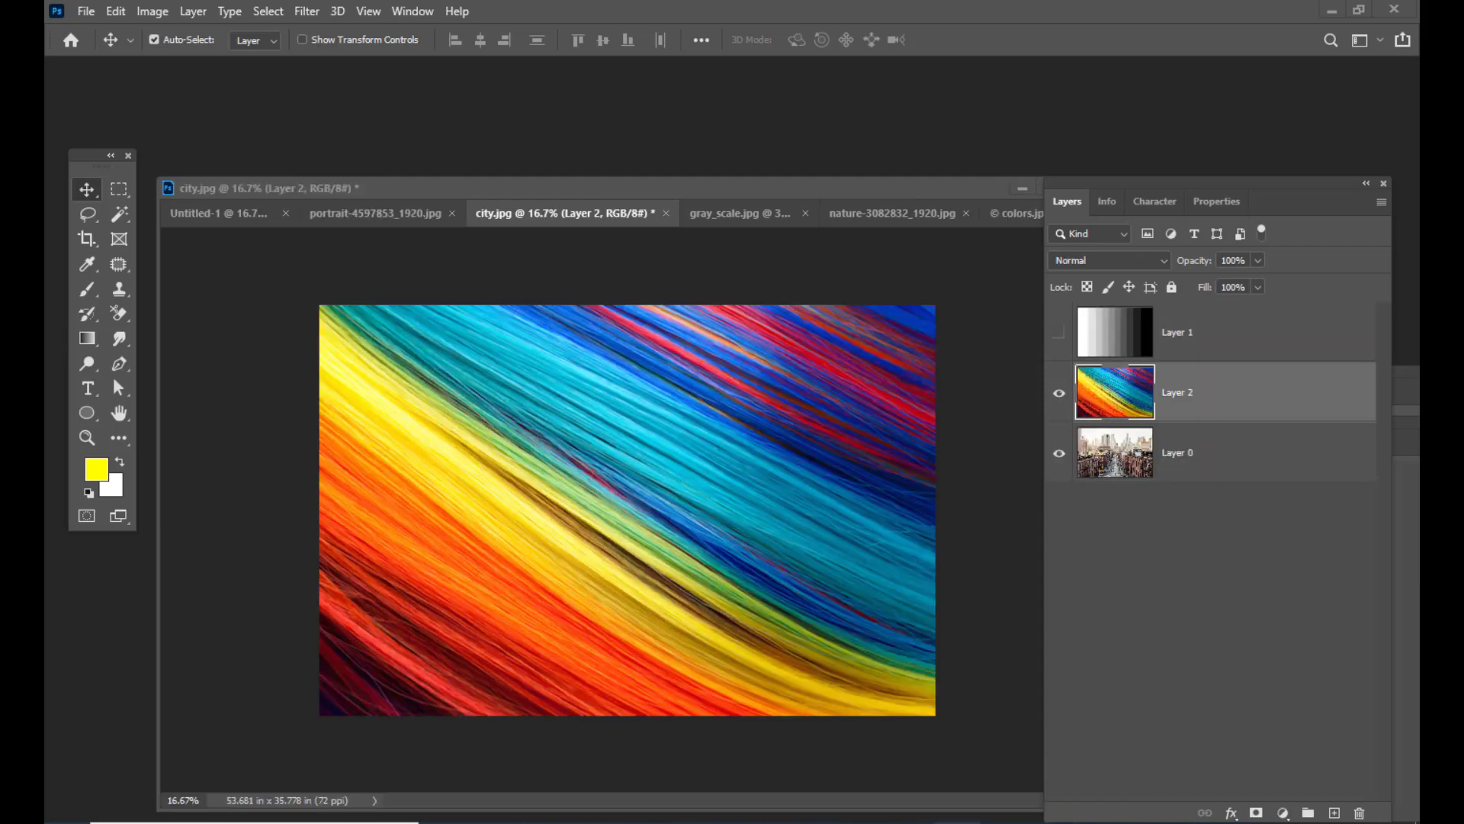
# Review hue and the other component mode names in the notes, then open Layer 2's blend mode list
pyautogui.hotkey('alt', 'Tab')
pyautogui.moveTo(771, 59); pyautogui.dragTo(755, 116)
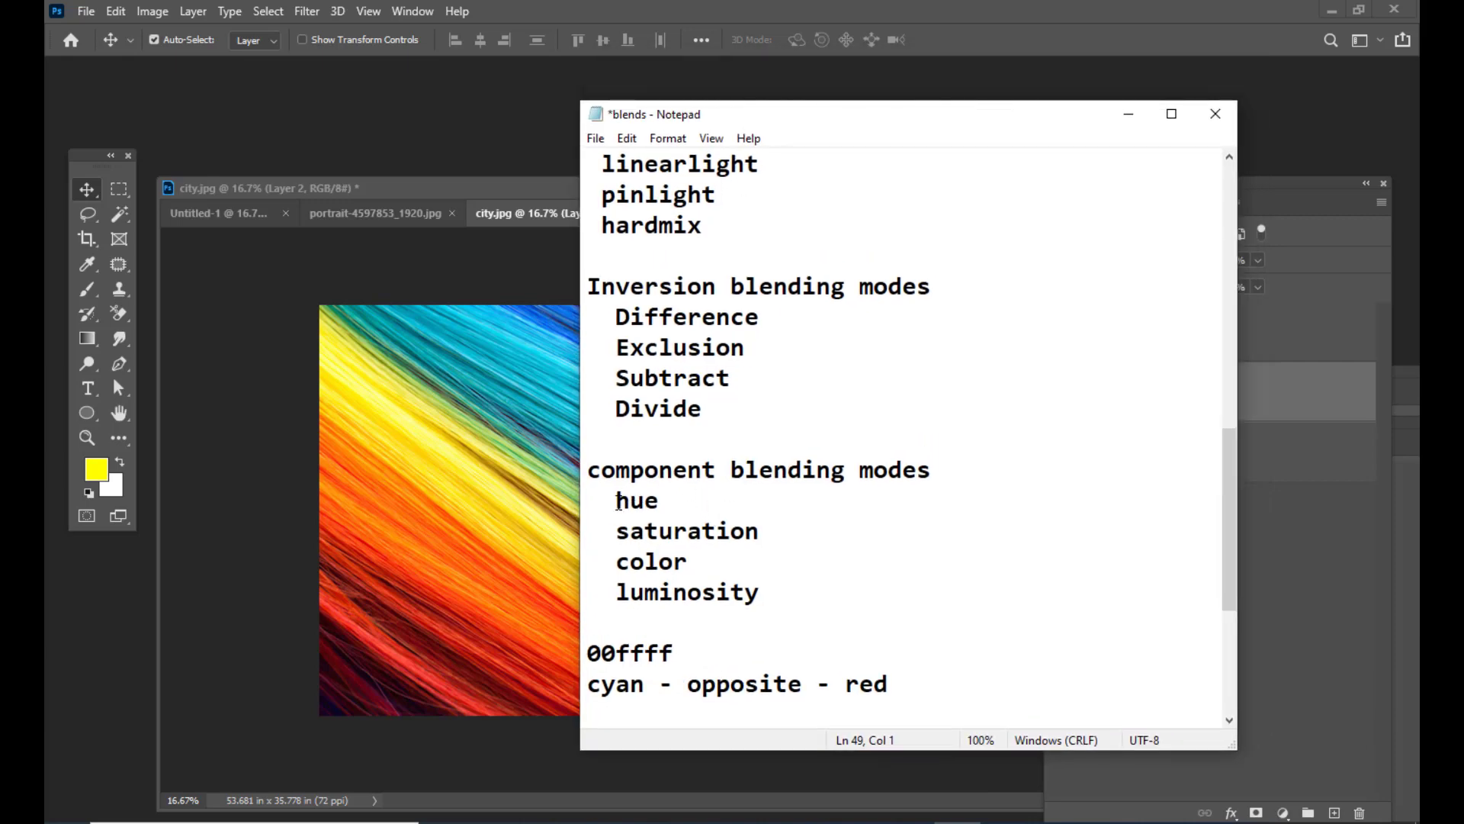
pyautogui.moveTo(618, 502); pyautogui.dragTo(760, 534)
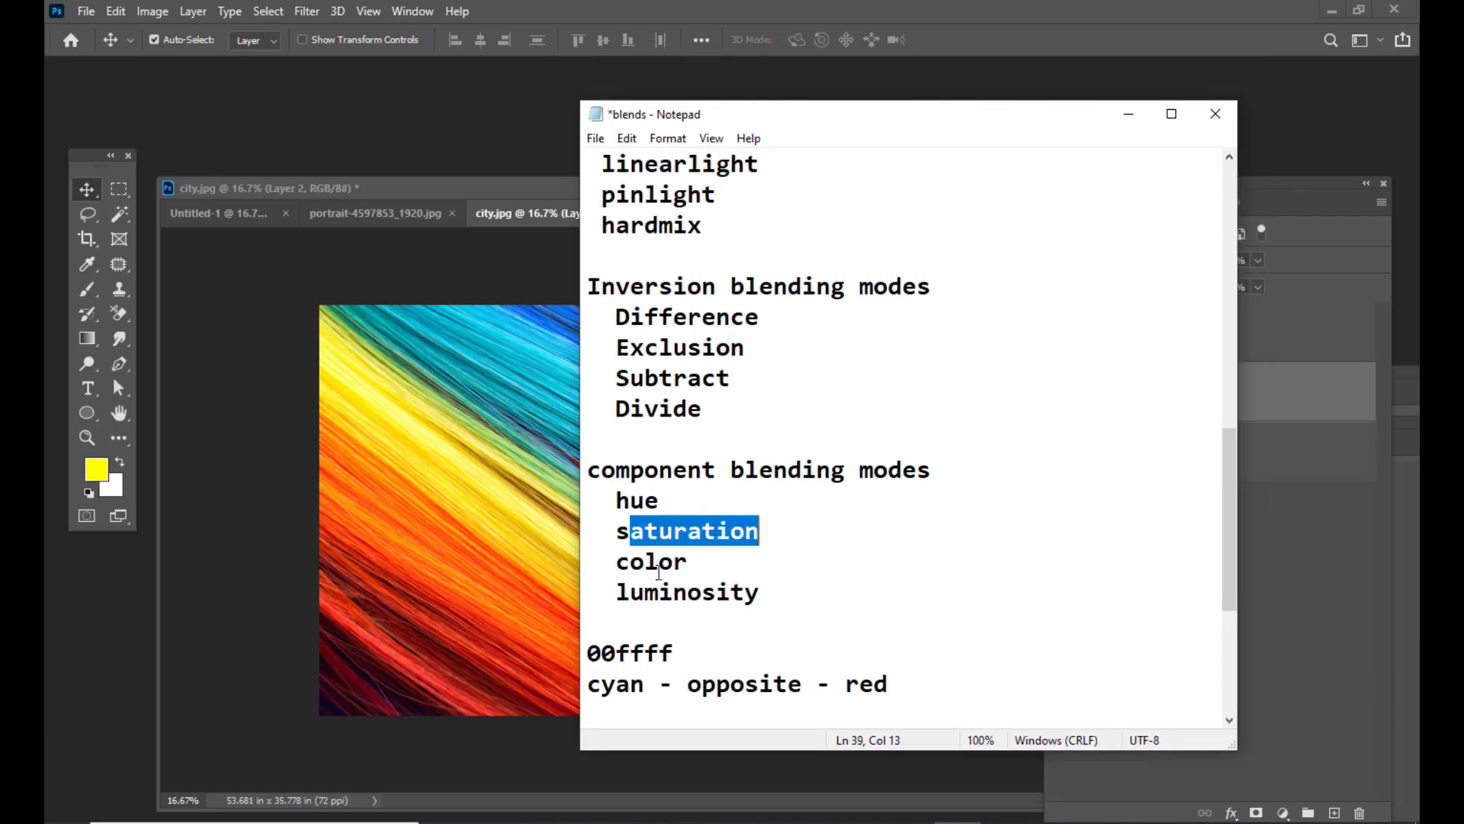
pyautogui.moveTo(618, 568); pyautogui.dragTo(768, 591)
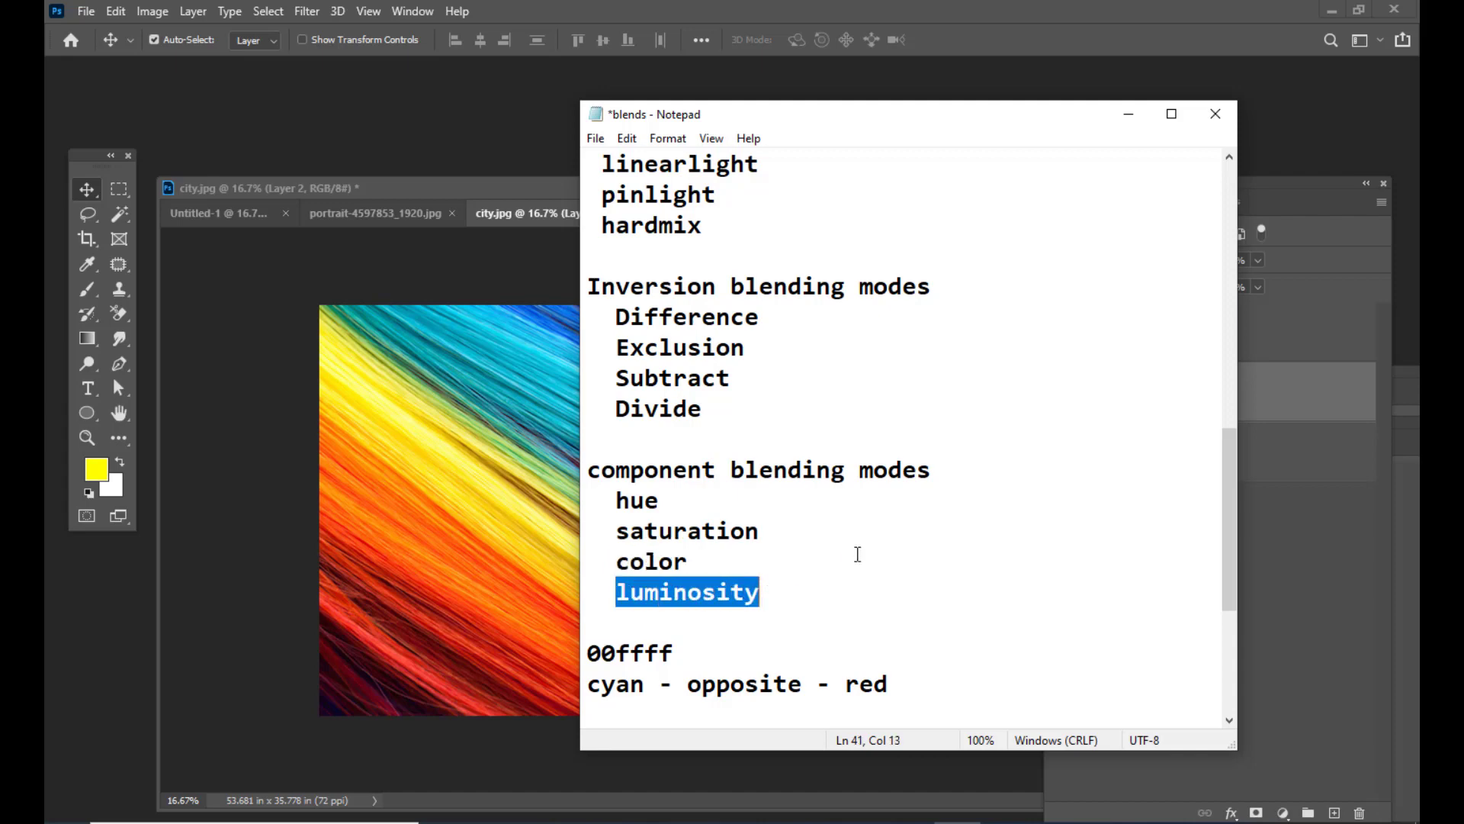
pyautogui.click(1128, 114)
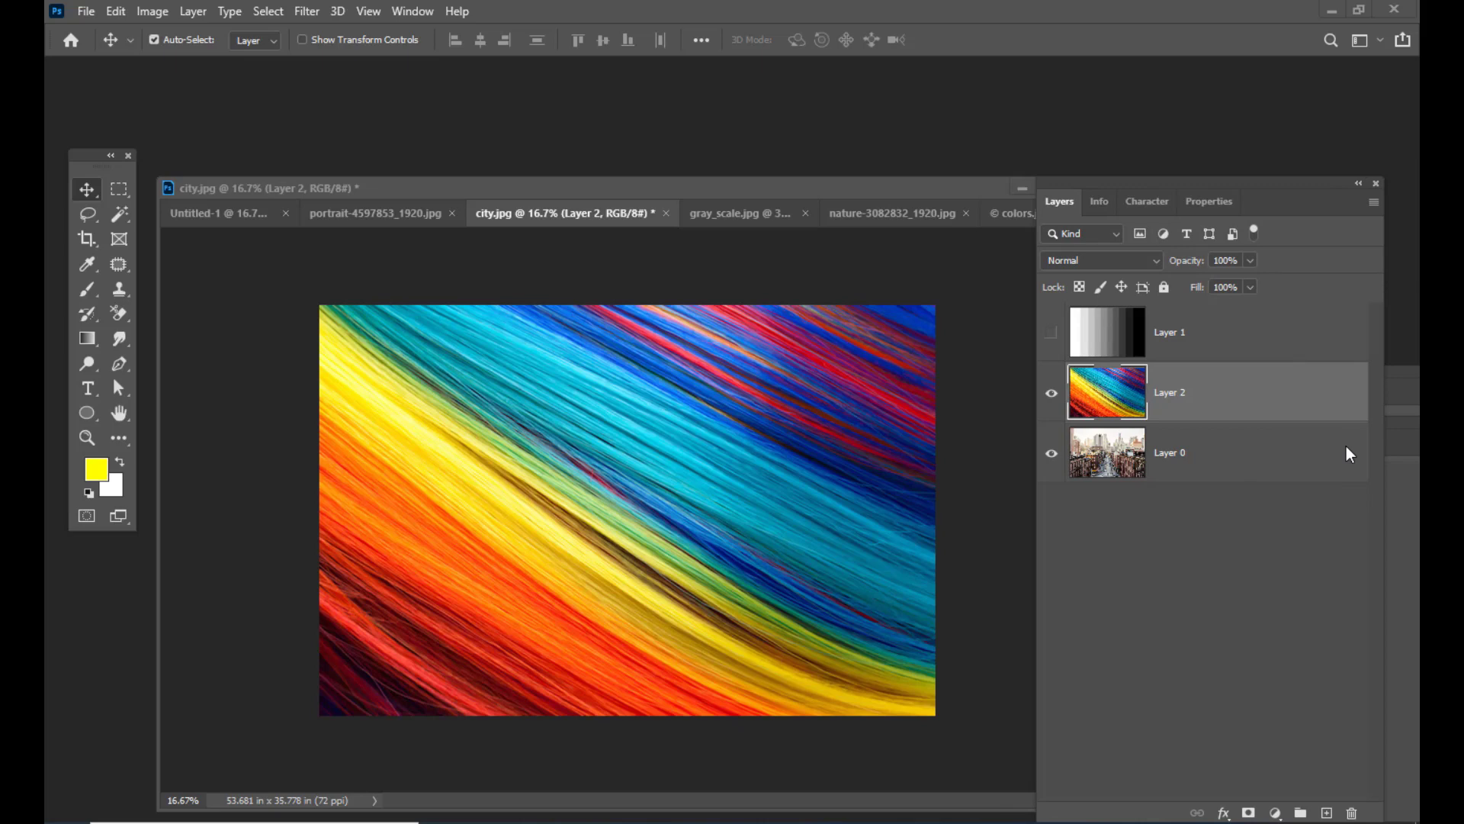
pyautogui.click(1126, 261)
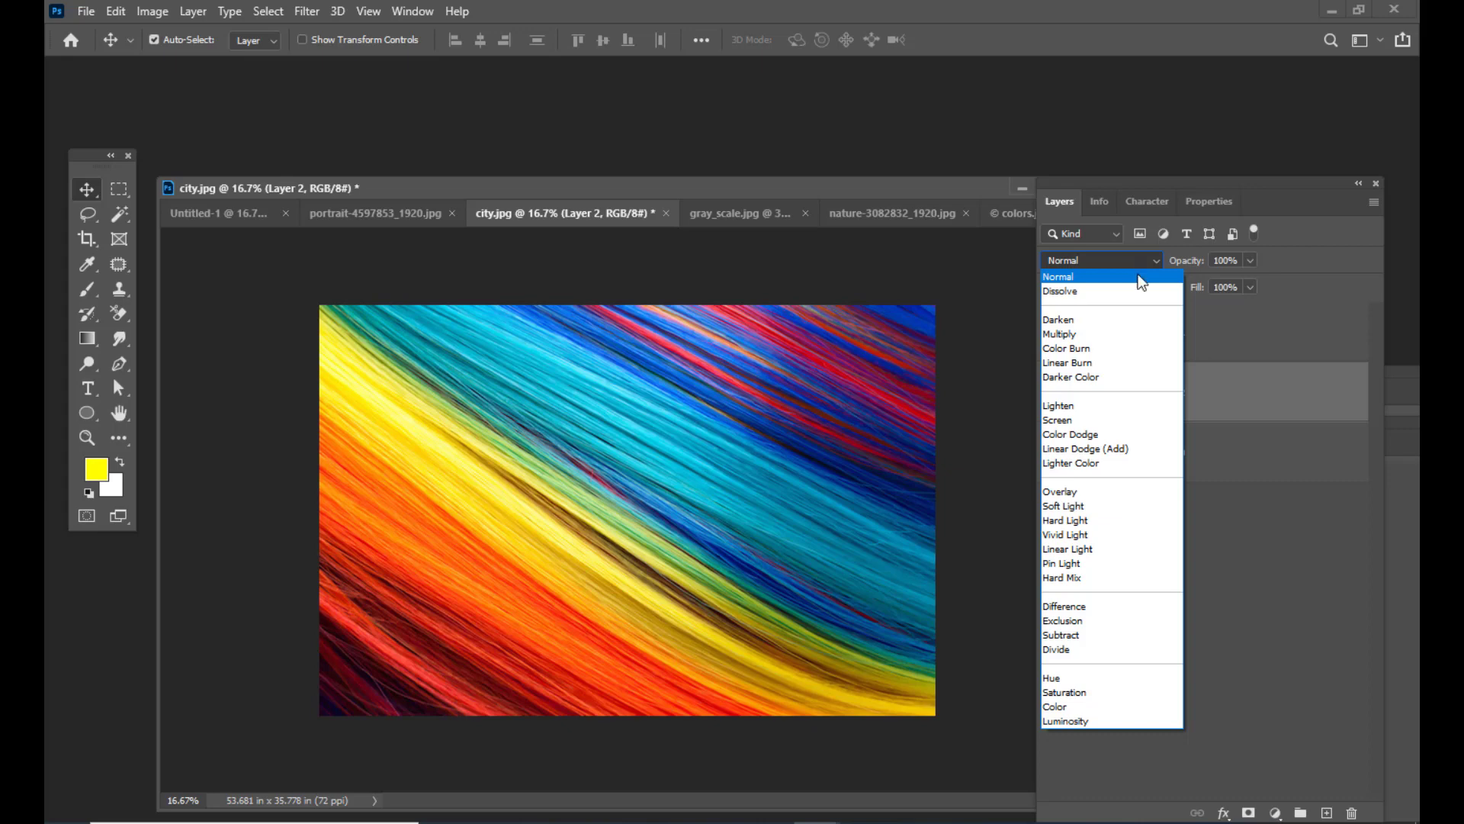
# Try Hue, Saturation and Color blends on the rainbow Layer 2, finishing on Luminosity
pyautogui.click(1137, 684)
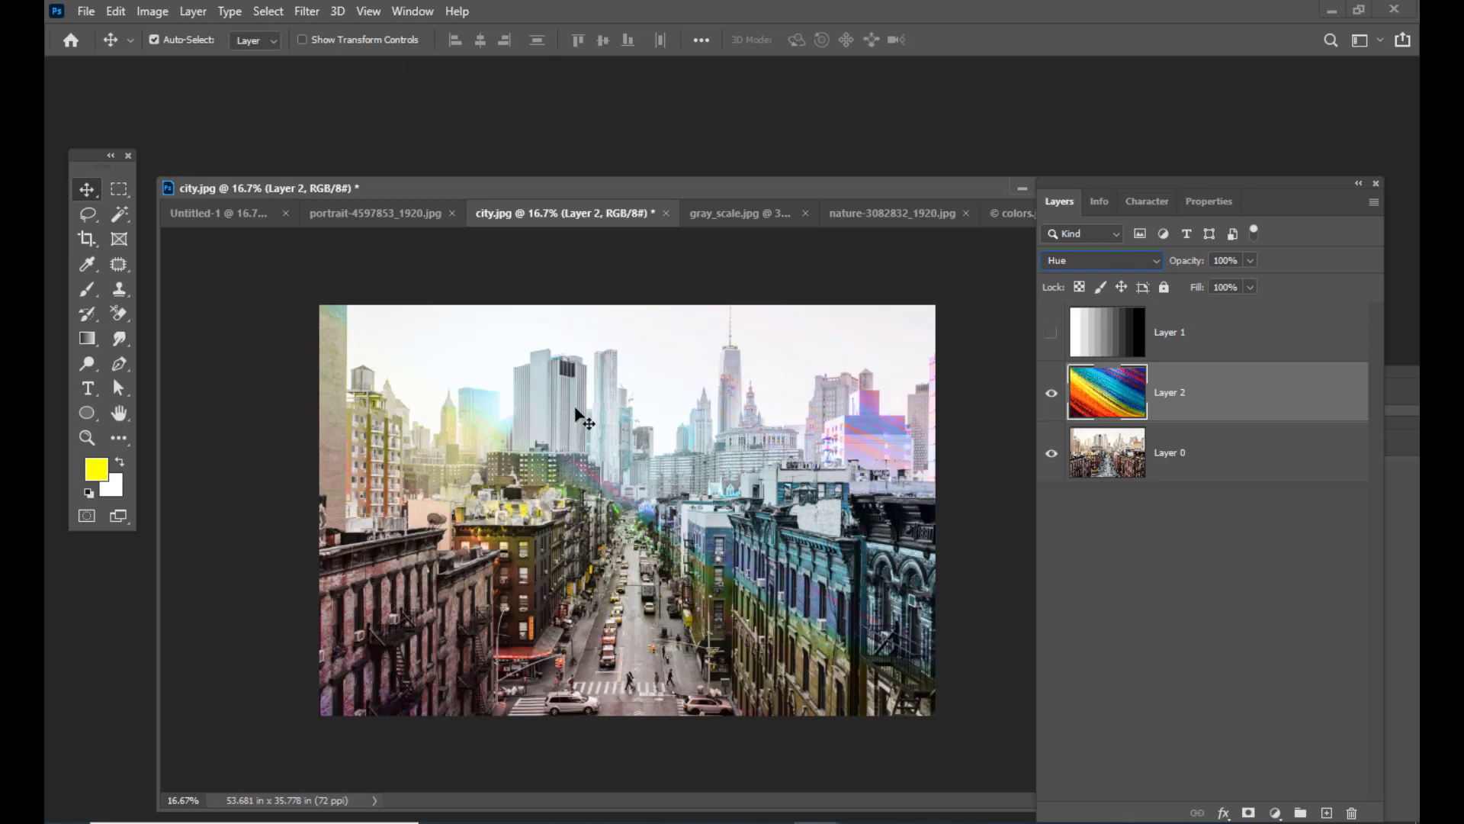
pyautogui.click(1086, 262)
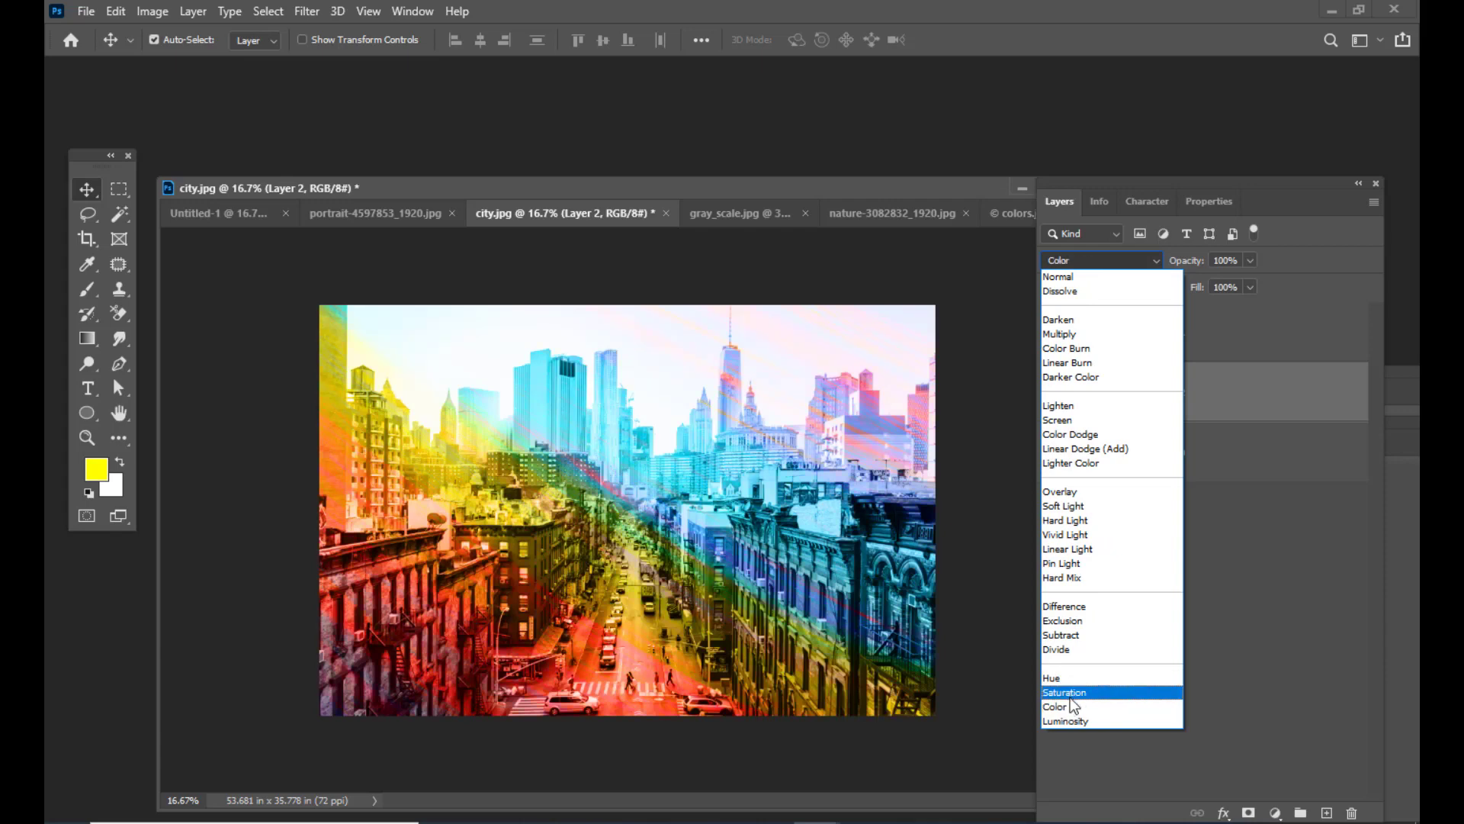
pyautogui.click(1071, 694)
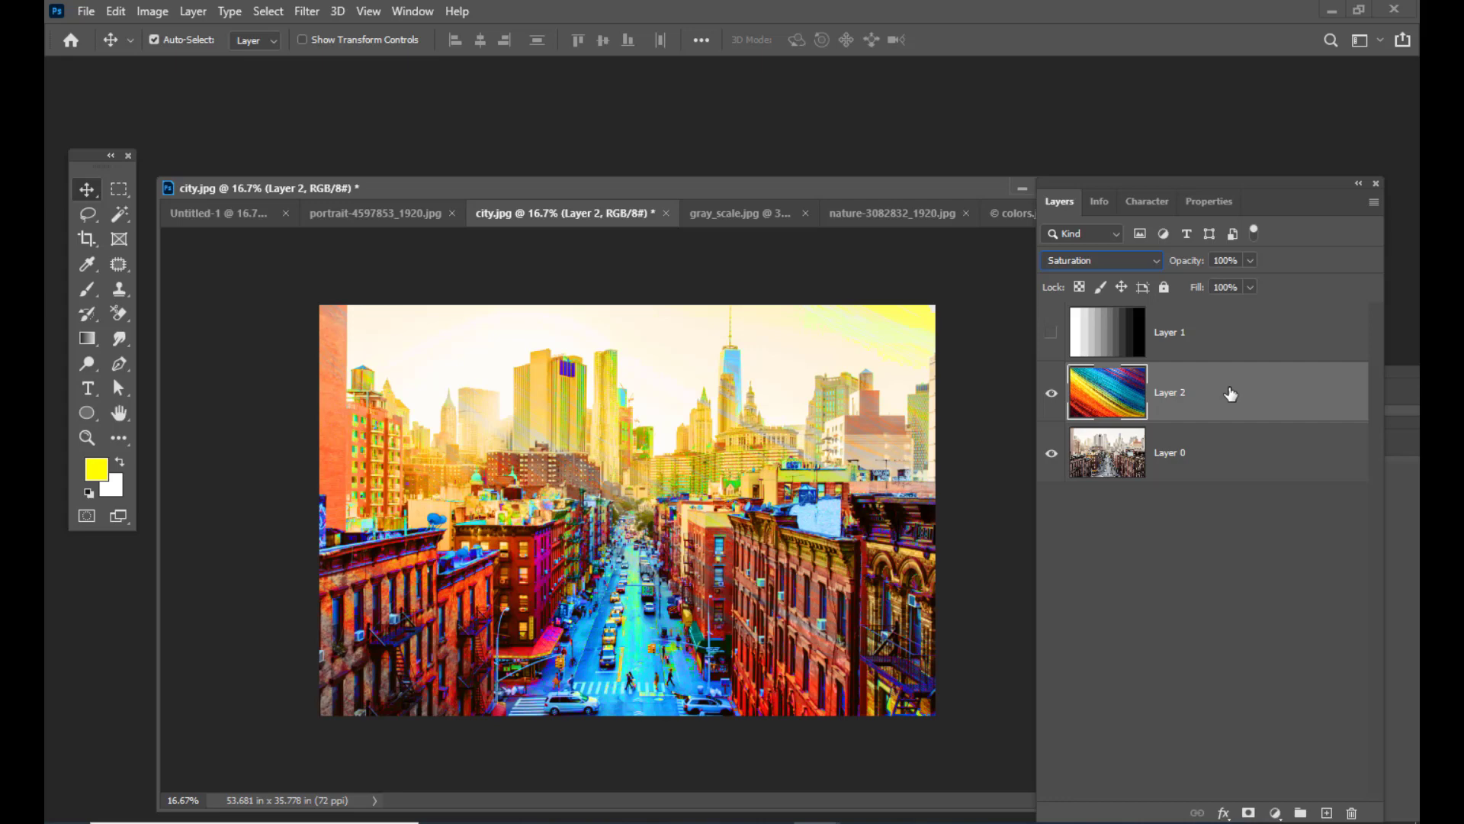
pyautogui.click(1119, 260)
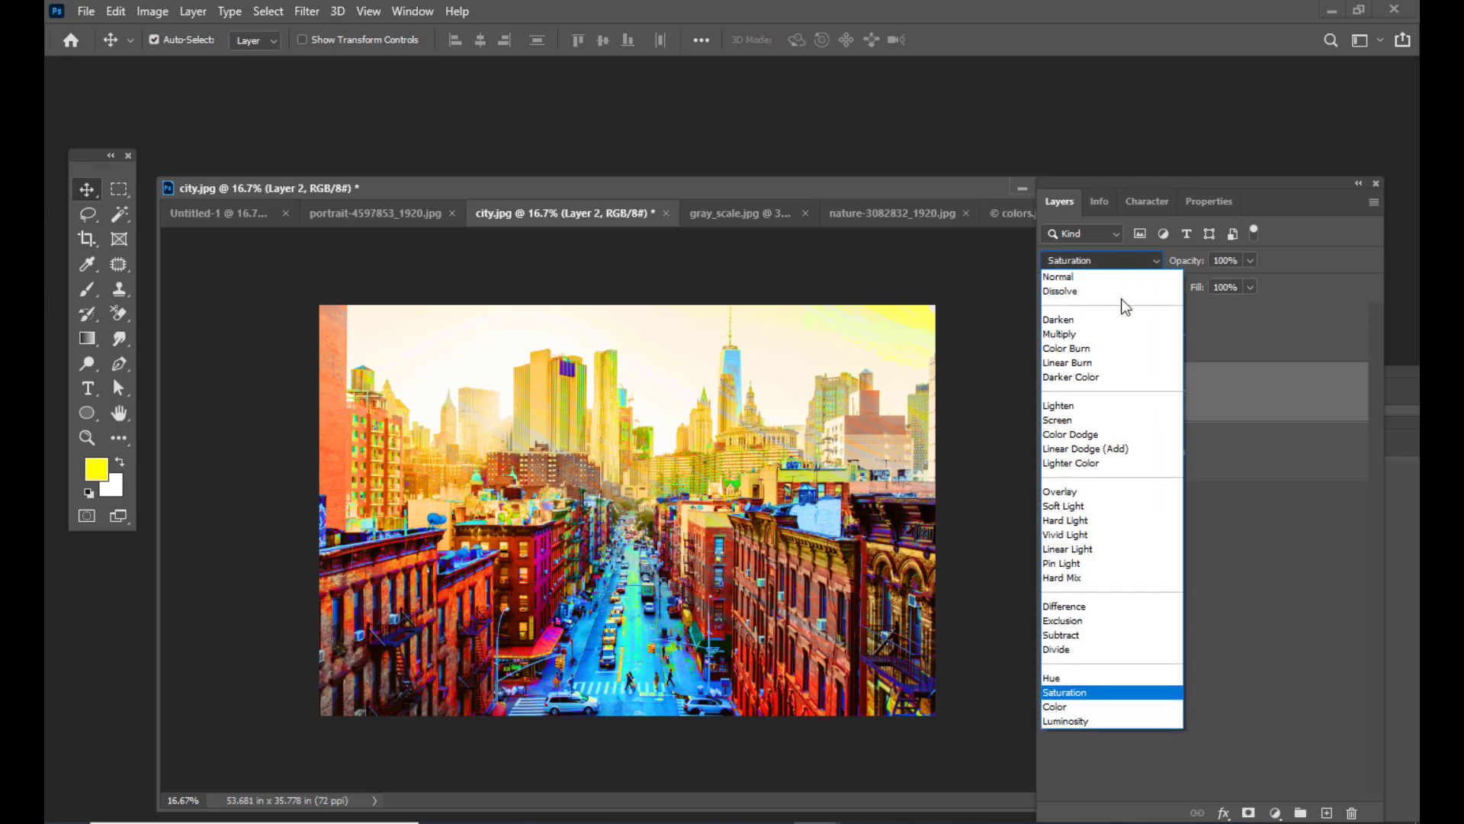
pyautogui.click(1064, 710)
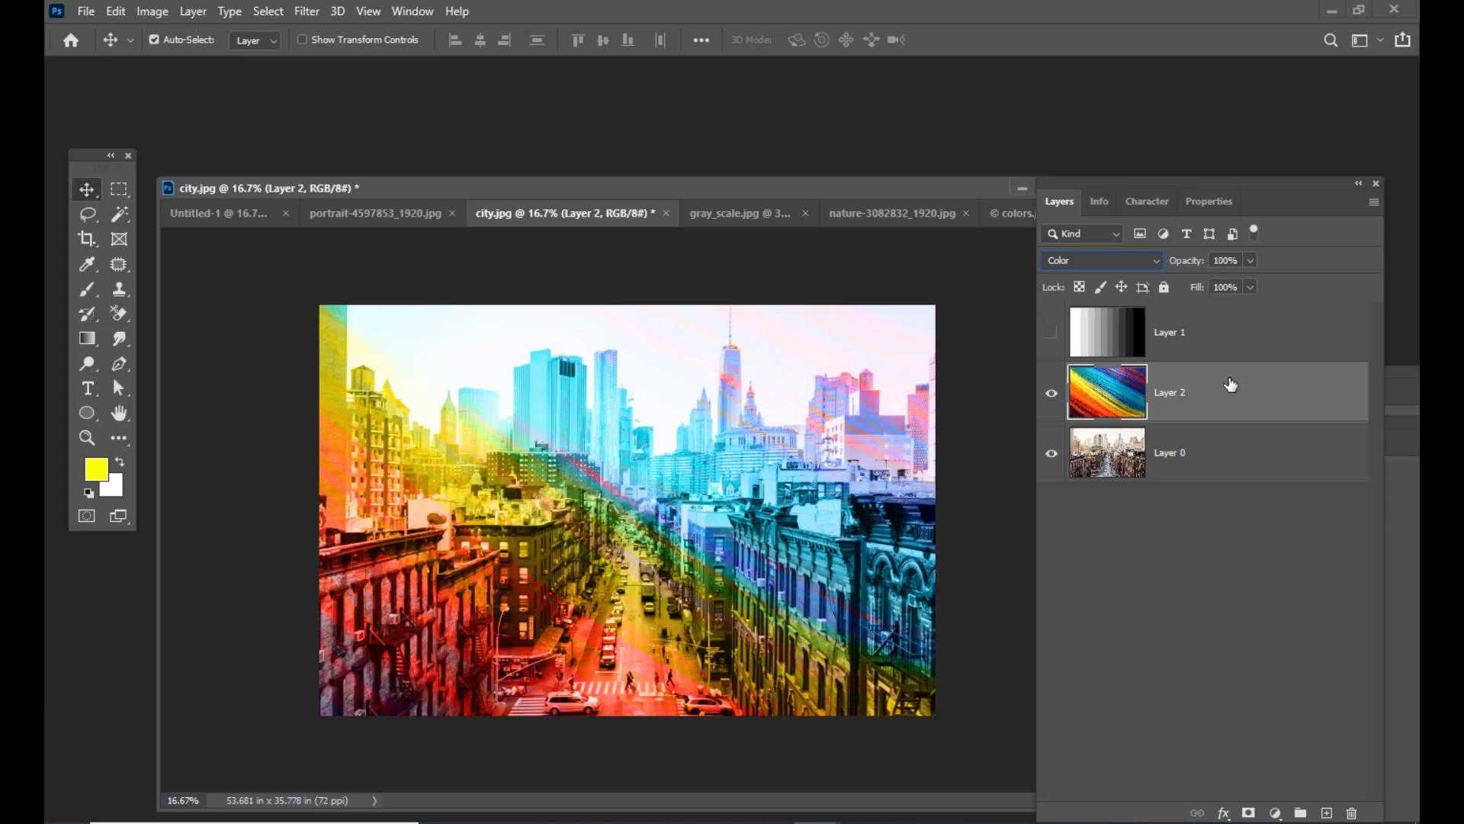
pyautogui.click(1132, 258)
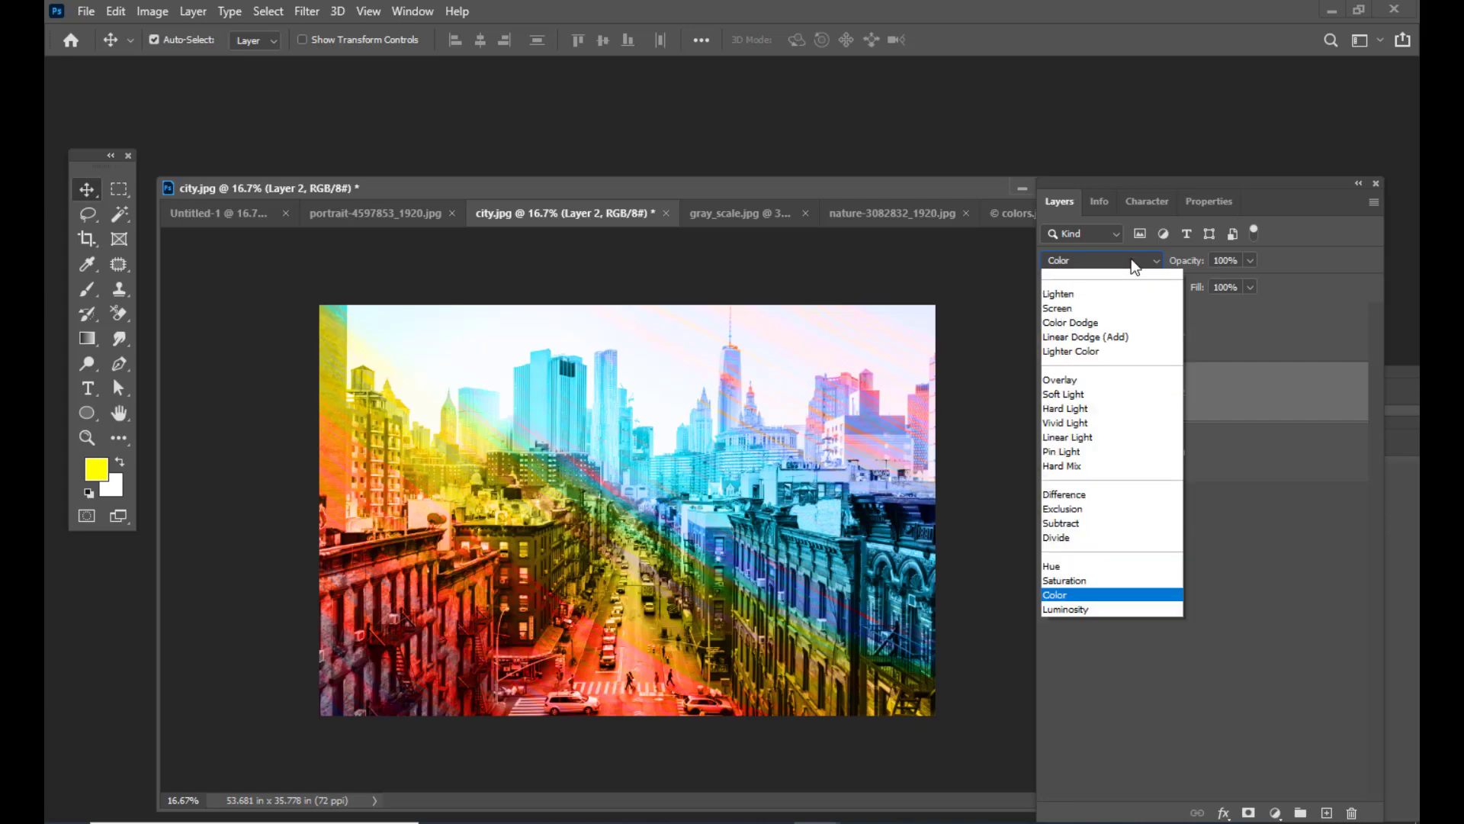
pyautogui.click(1078, 720)
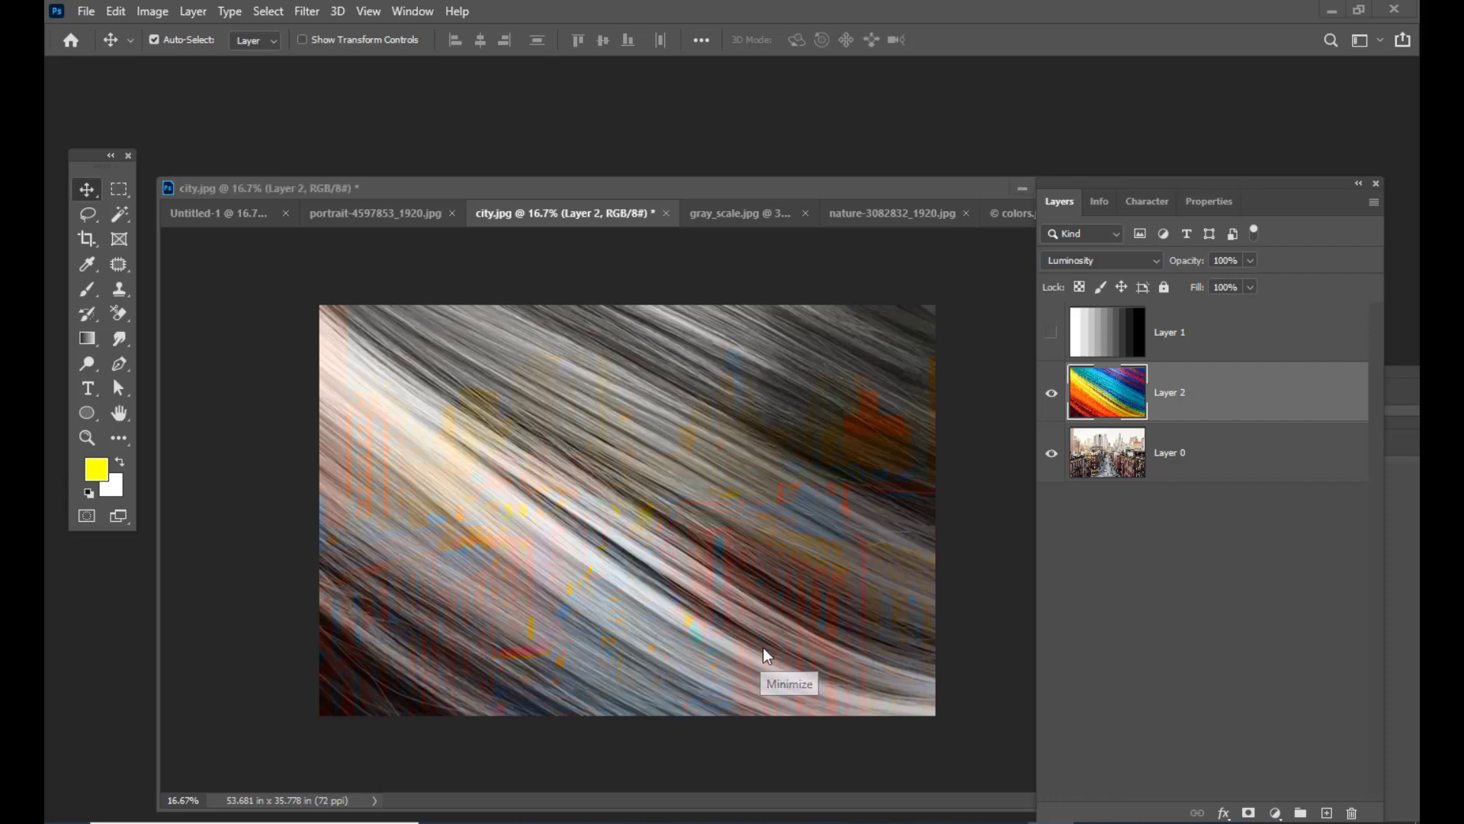
# Preview Color, Multiply and Screen blends on Layer 2, returning to Multiply
pyautogui.click(1115, 260)
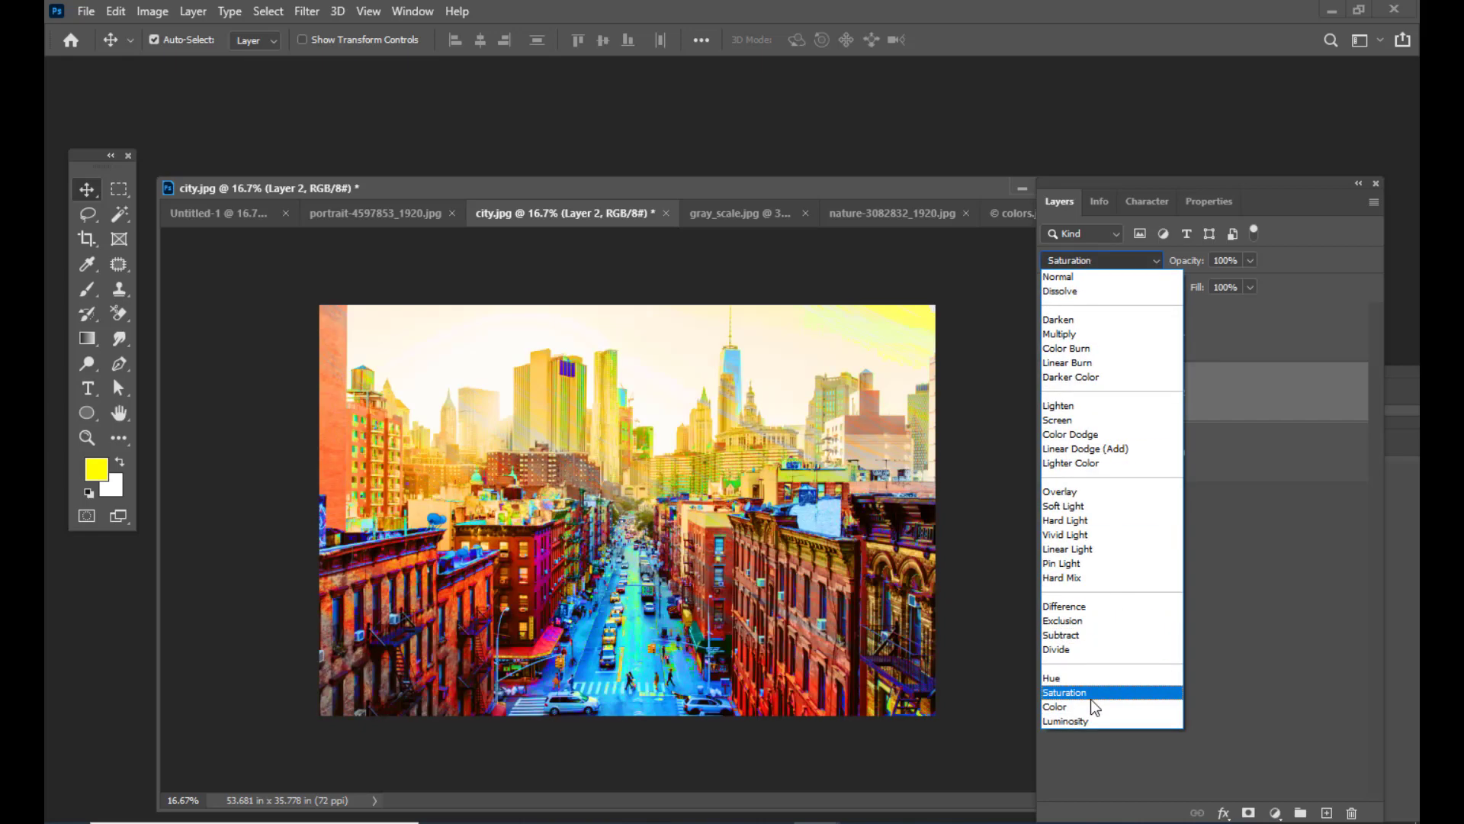
pyautogui.click(1090, 704)
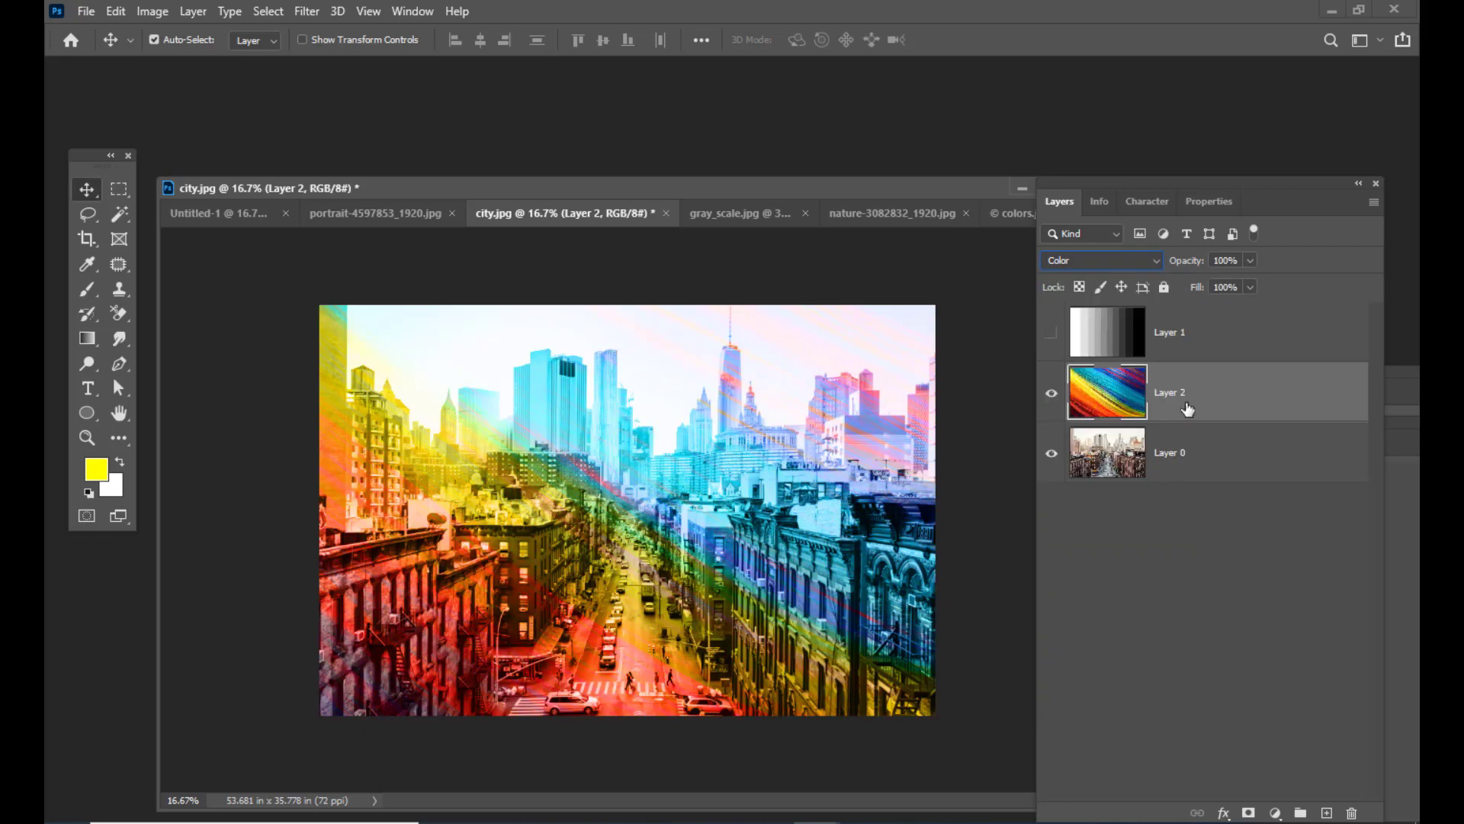
pyautogui.click(1100, 263)
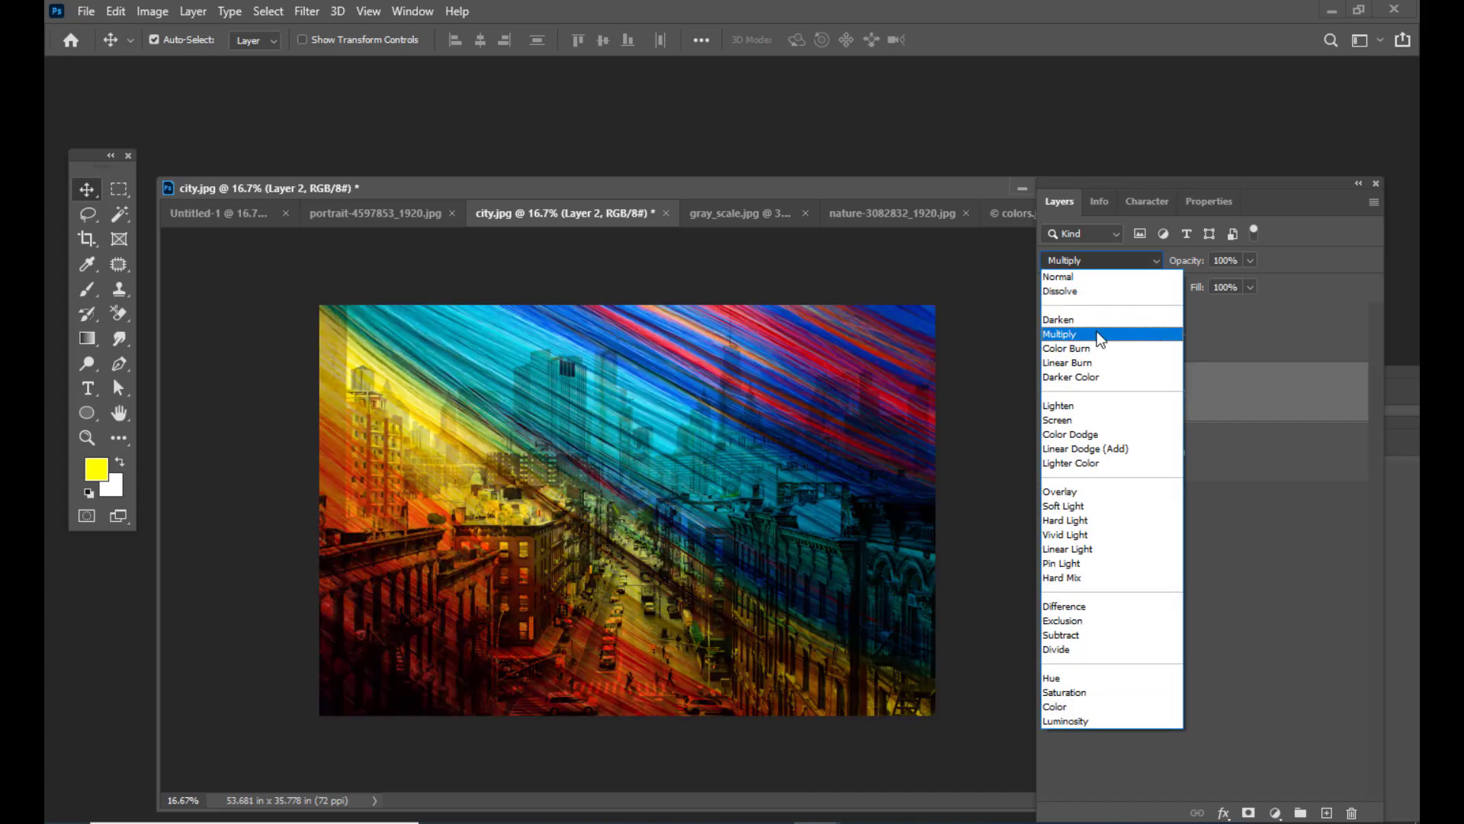
pyautogui.click(1097, 333)
pyautogui.click(1130, 262)
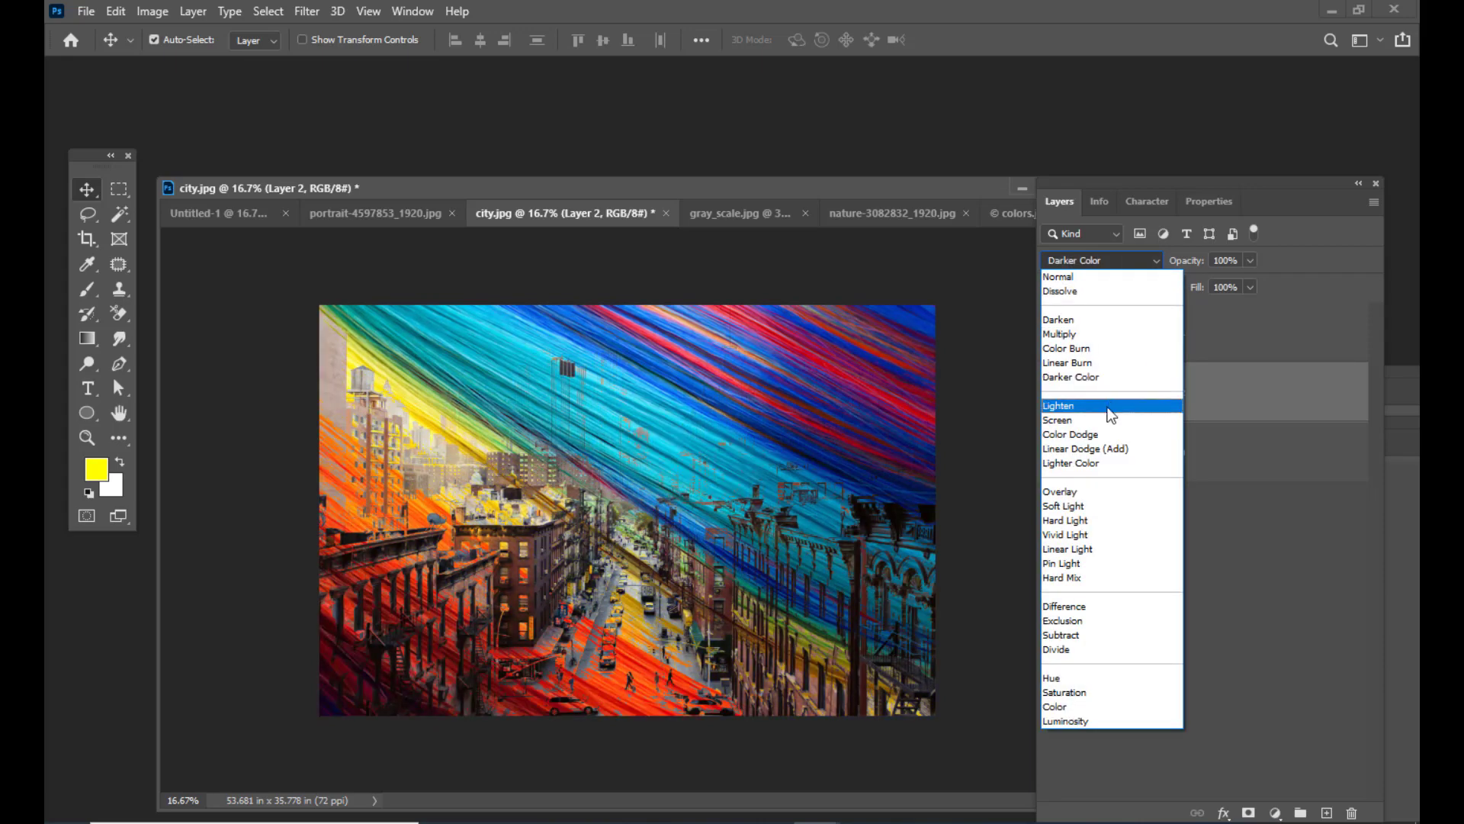
pyautogui.click(1101, 418)
pyautogui.click(1101, 261)
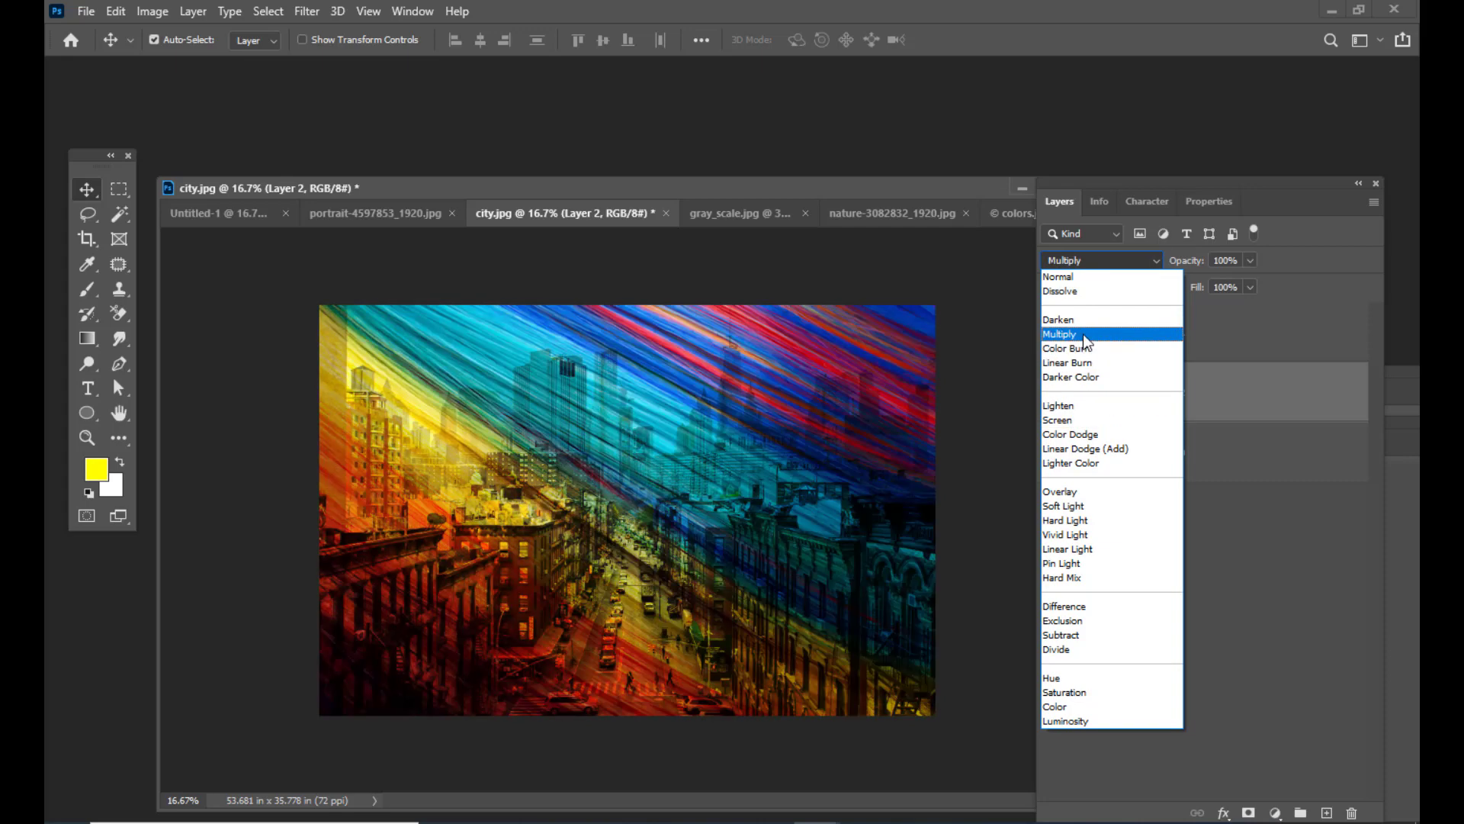
pyautogui.click(1083, 334)
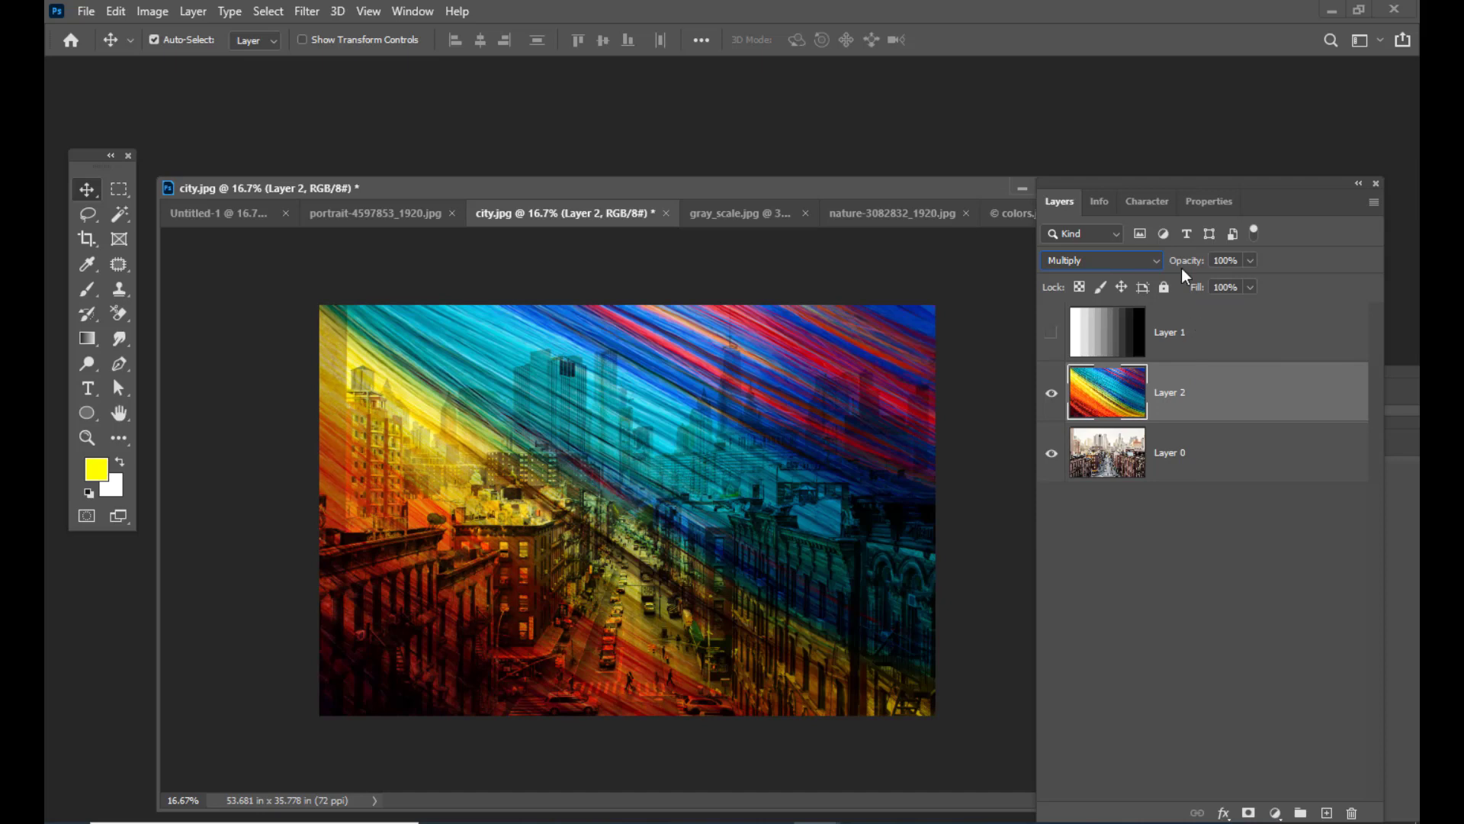
# Switch Layer 2 to Screen, then leave it on Overlay
pyautogui.moveTo(1097, 180); pyautogui.dragTo(1099, 180)
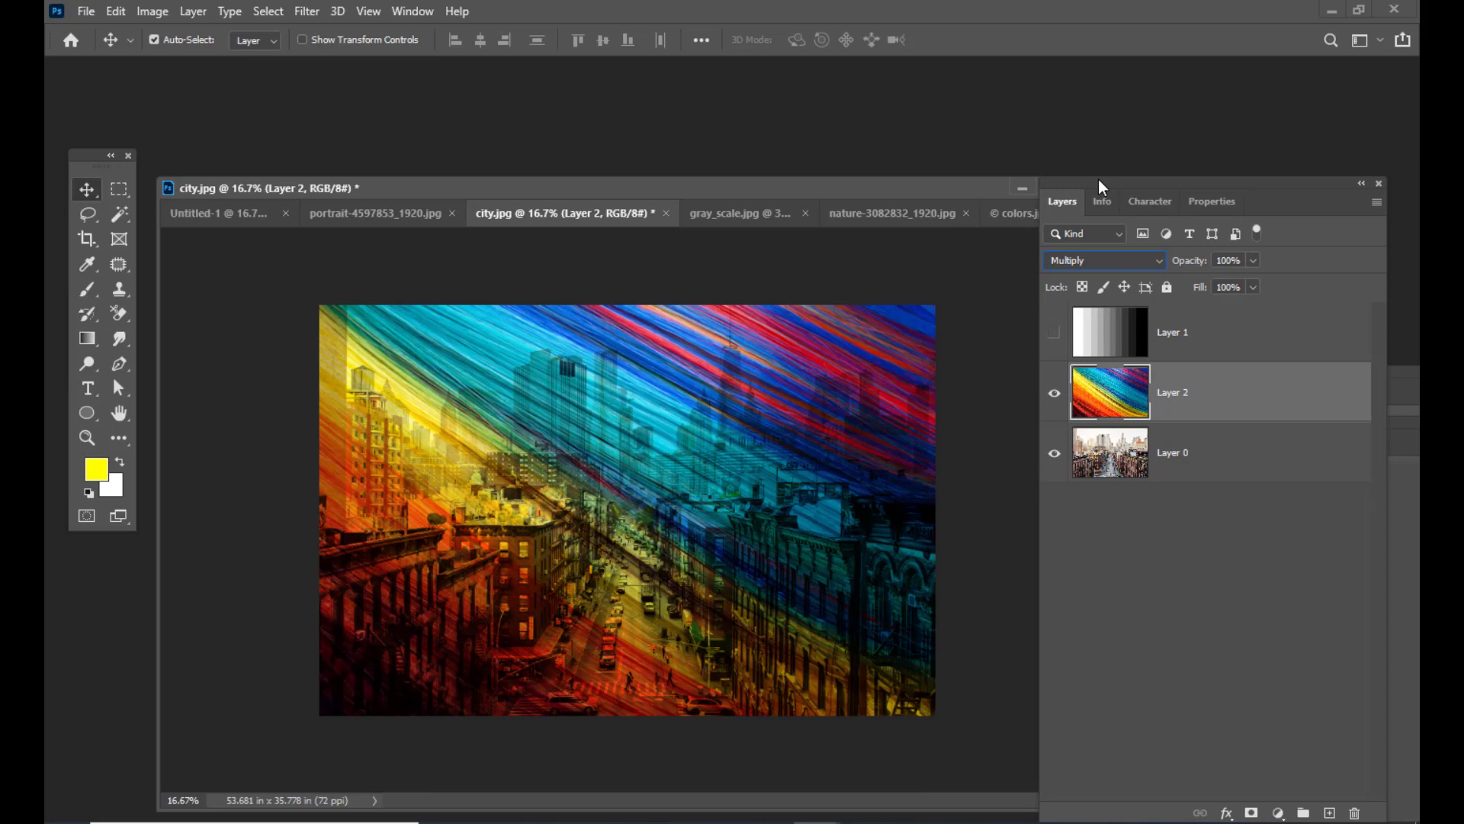
pyautogui.click(1098, 260)
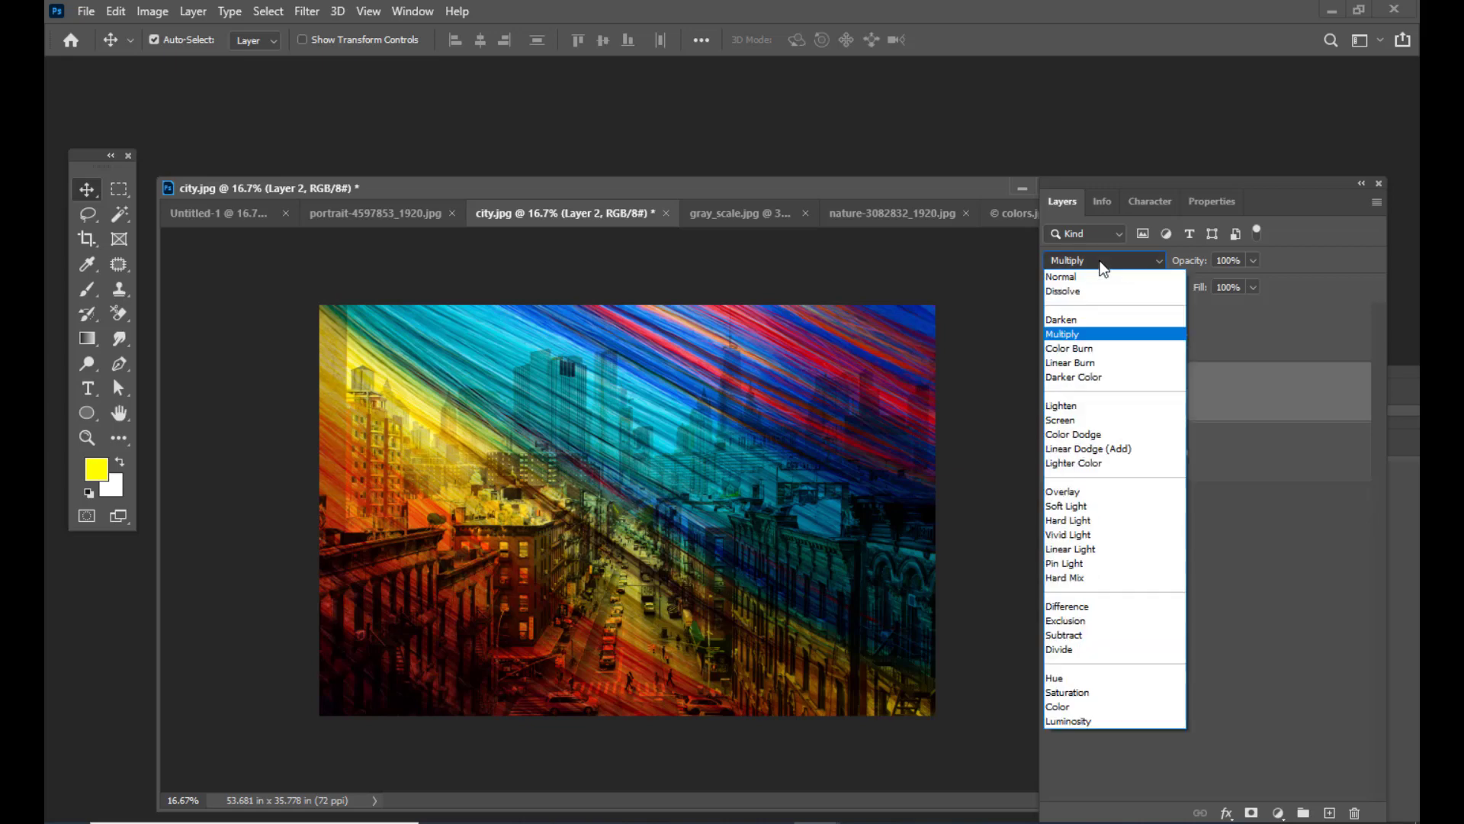
pyautogui.click(1089, 422)
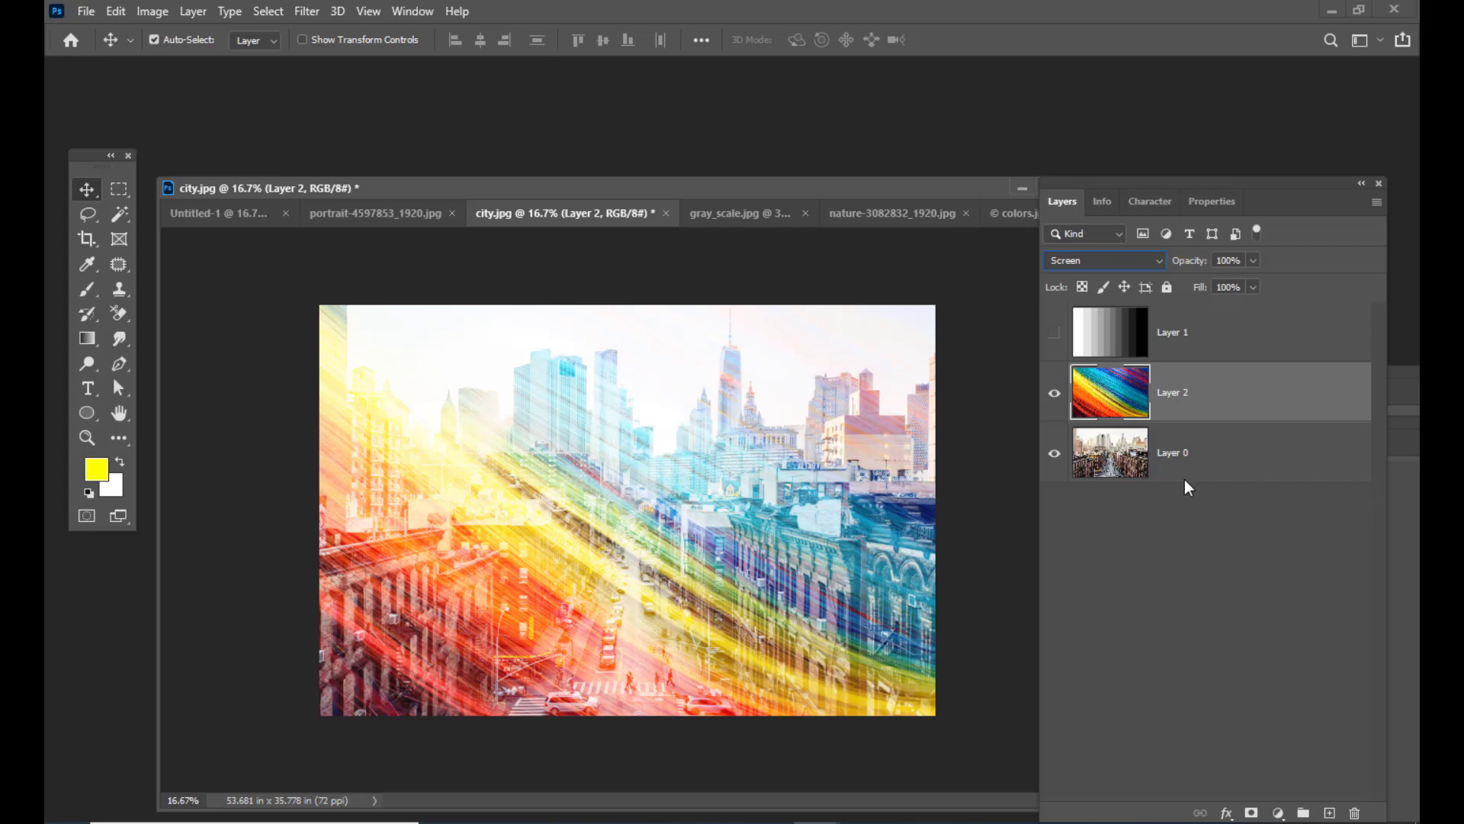
pyautogui.click(1092, 264)
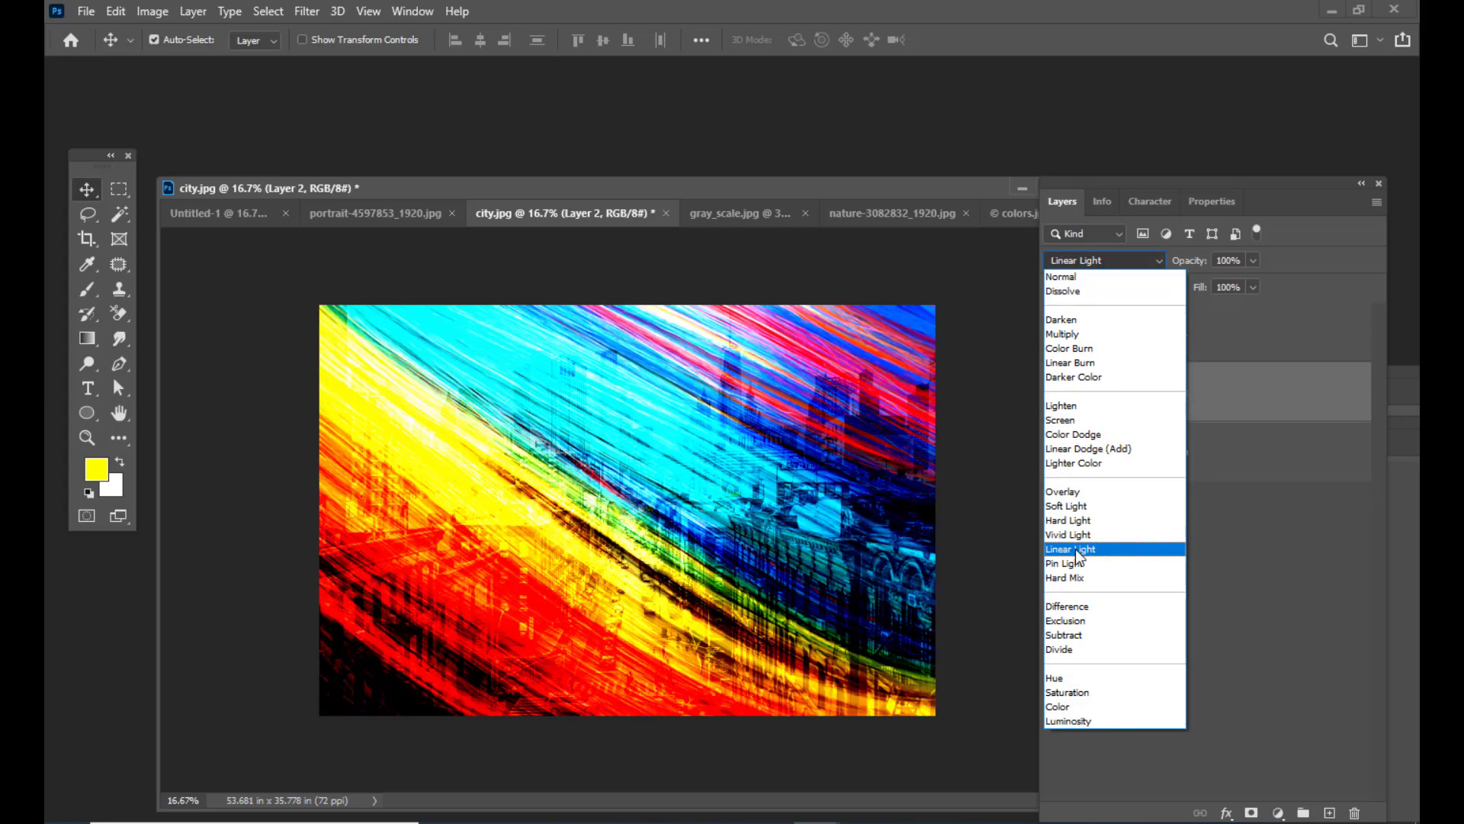
pyautogui.click(1093, 492)
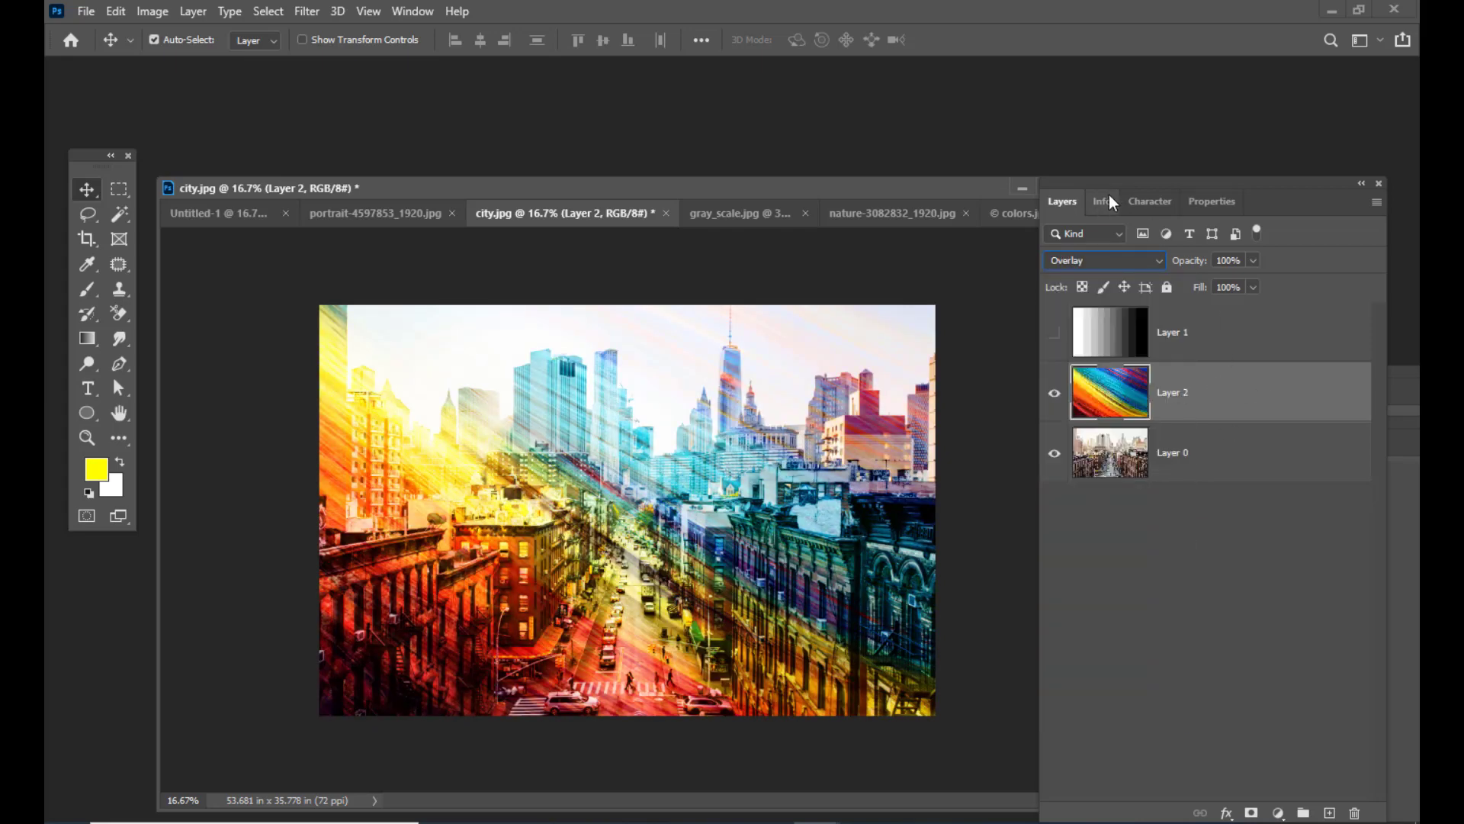
pyautogui.moveTo(1078, 180); pyautogui.dragTo(1095, 183)
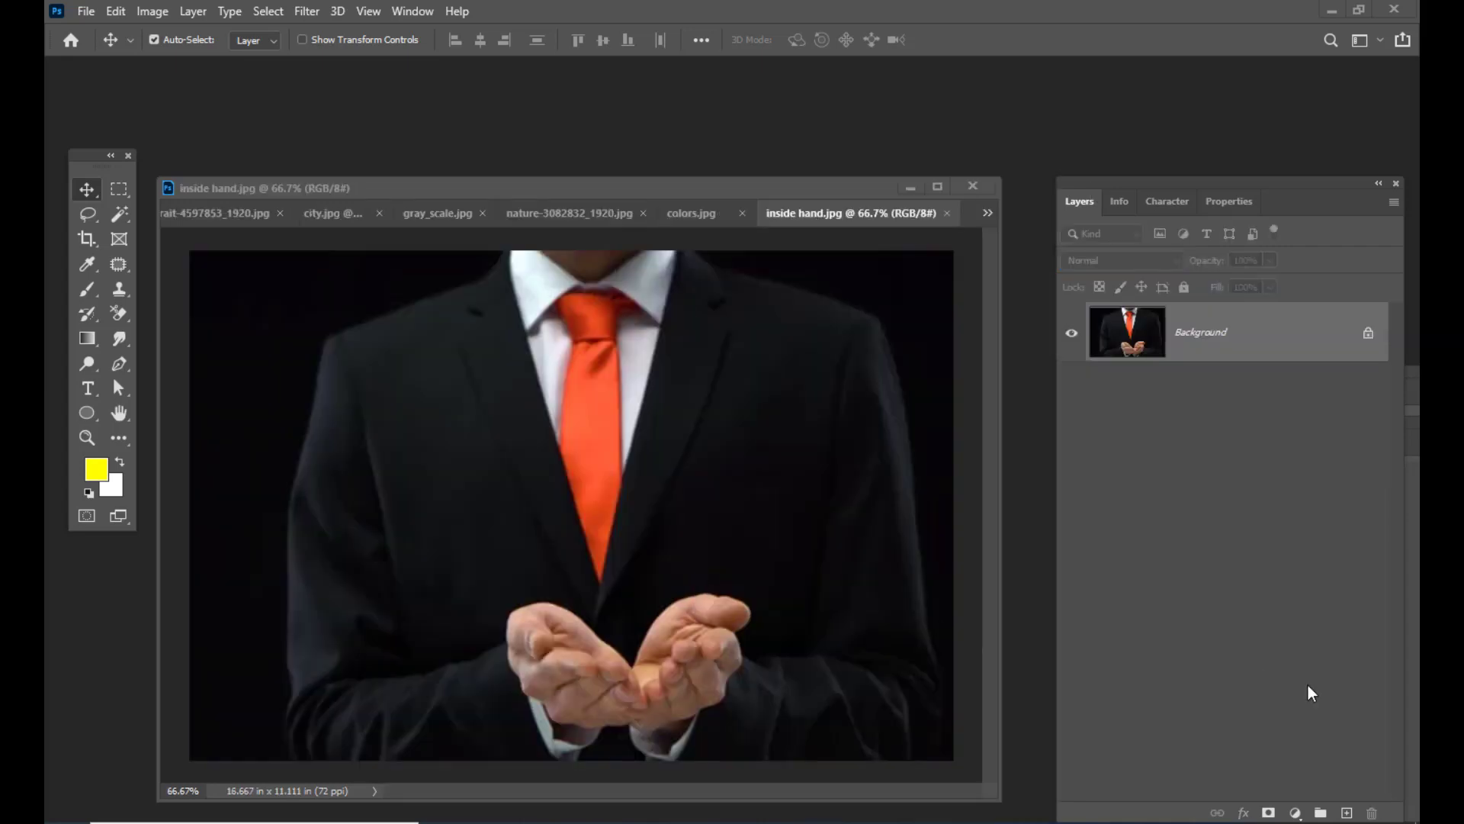
# Convert inside hand's Background to Layer 0, then open flame.jpg in an enlarged window
pyautogui.moveTo(543, 196)
pyautogui.mouseDown()
pyautogui.moveTo(570, 192)
pyautogui.moveTo(553, 191)
pyautogui.mouseUp()
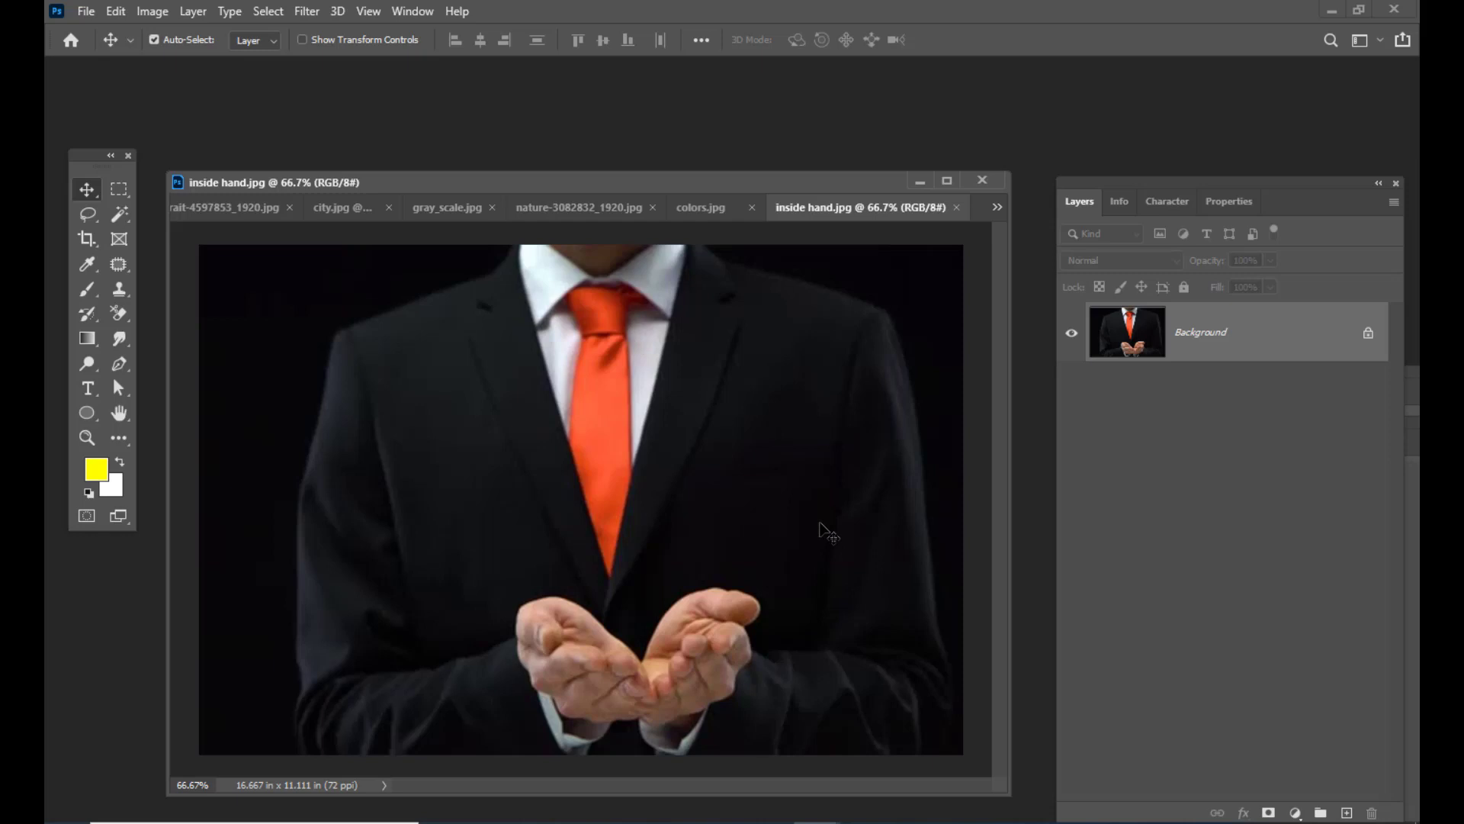
pyautogui.click(1368, 333)
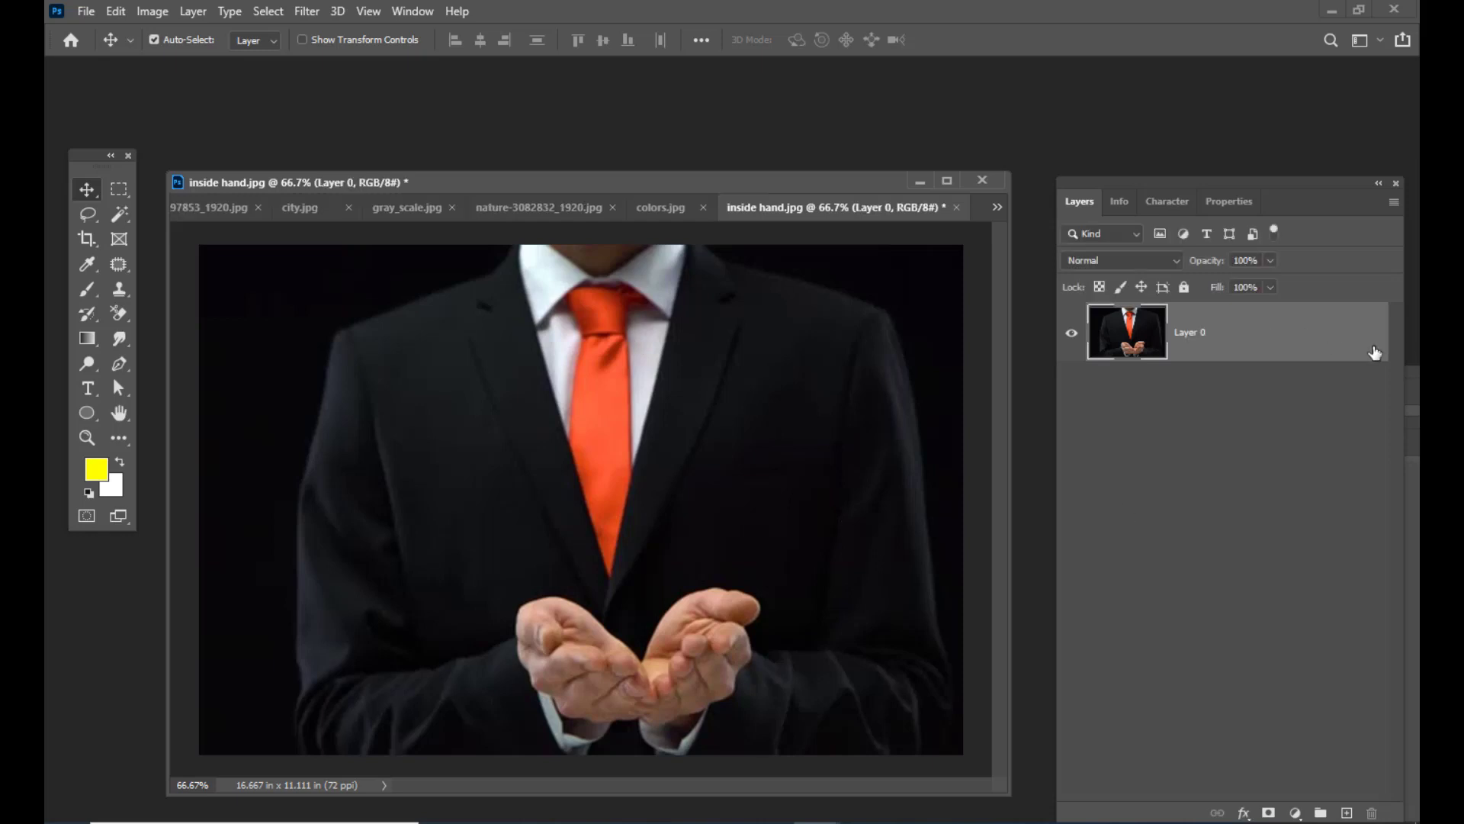
pyautogui.hotkey('ctrl', 'o')
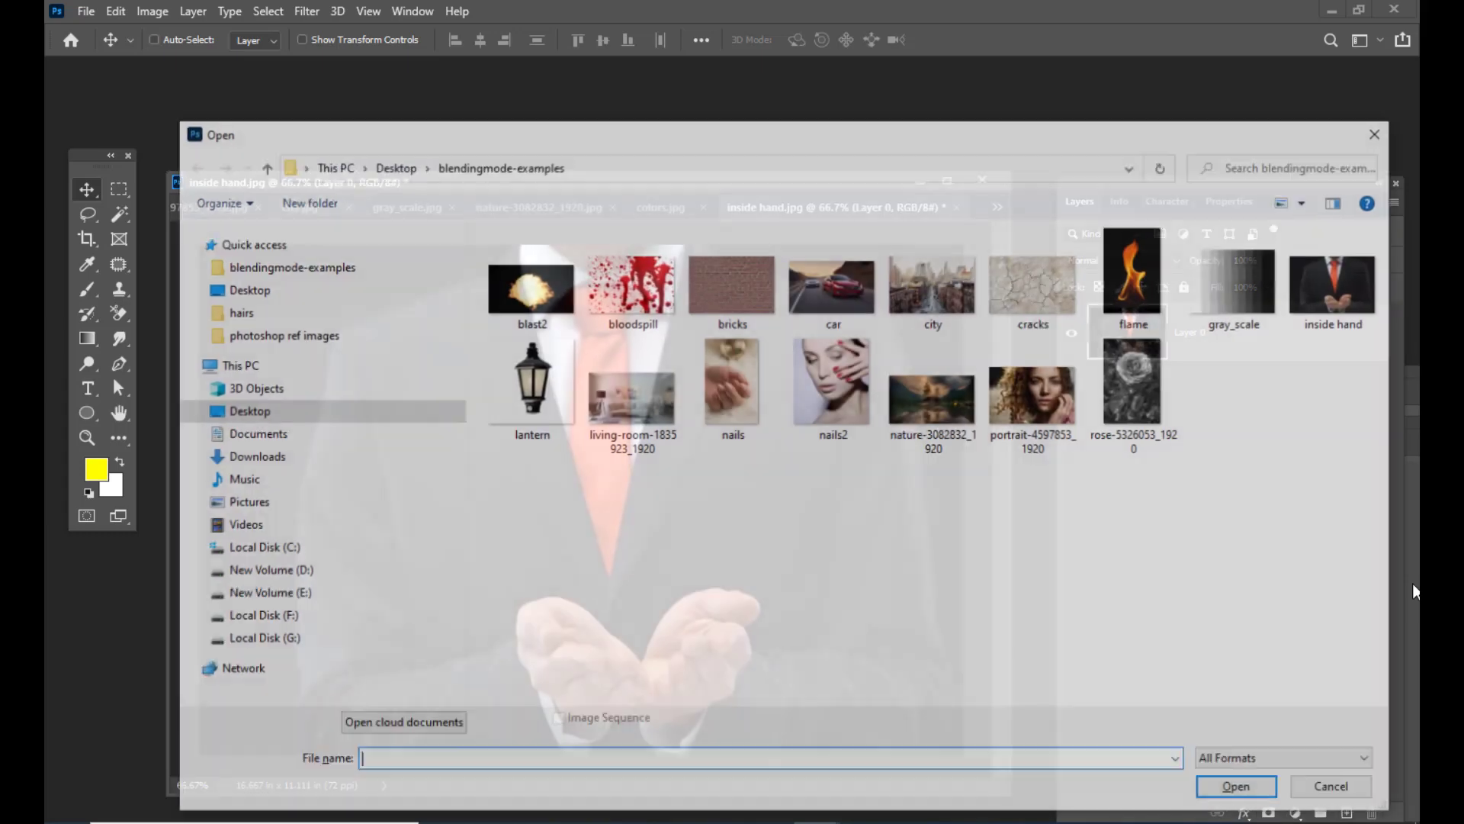
pyautogui.click(1120, 274)
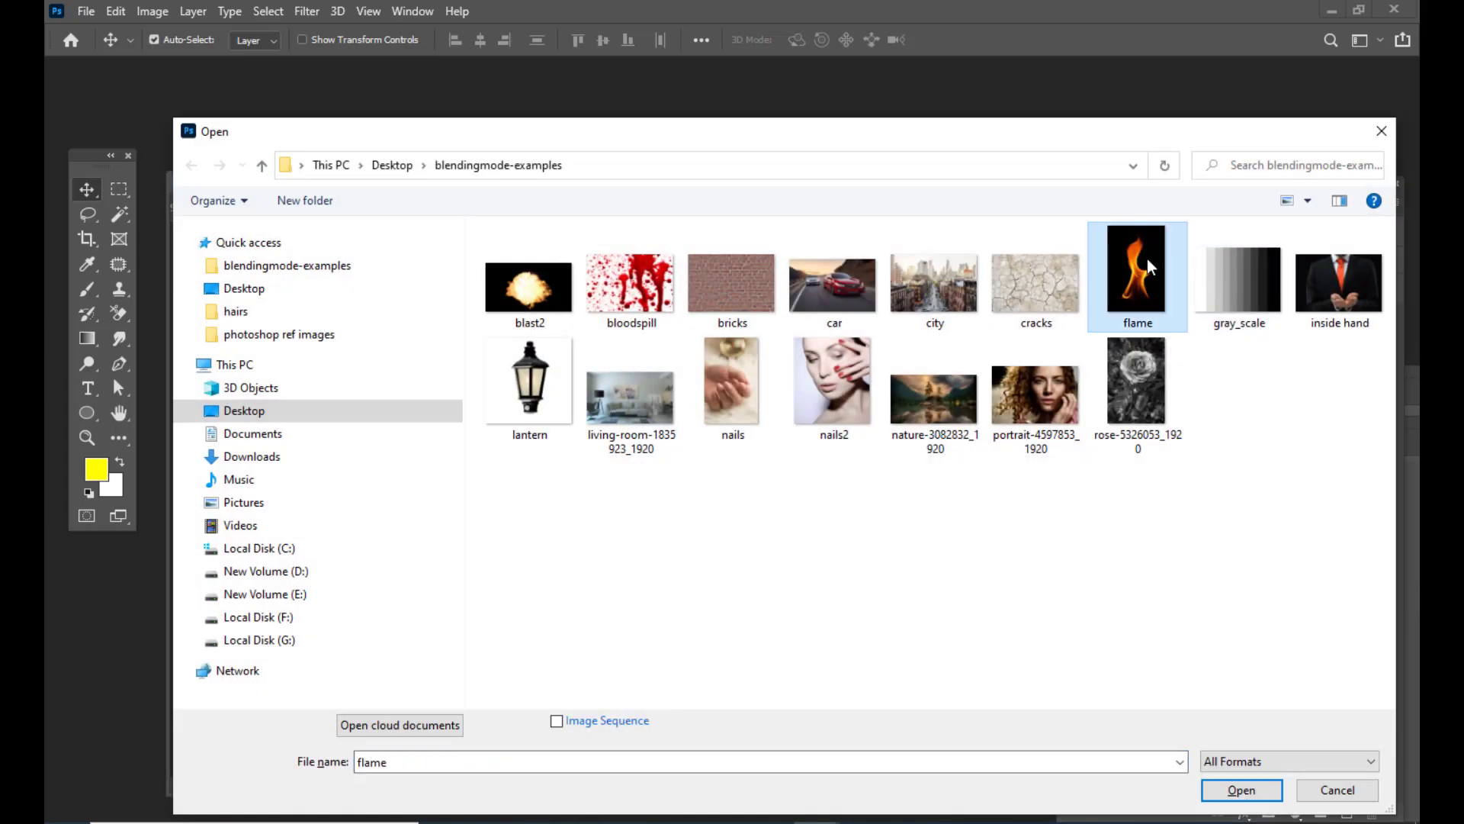
pyautogui.click(1255, 792)
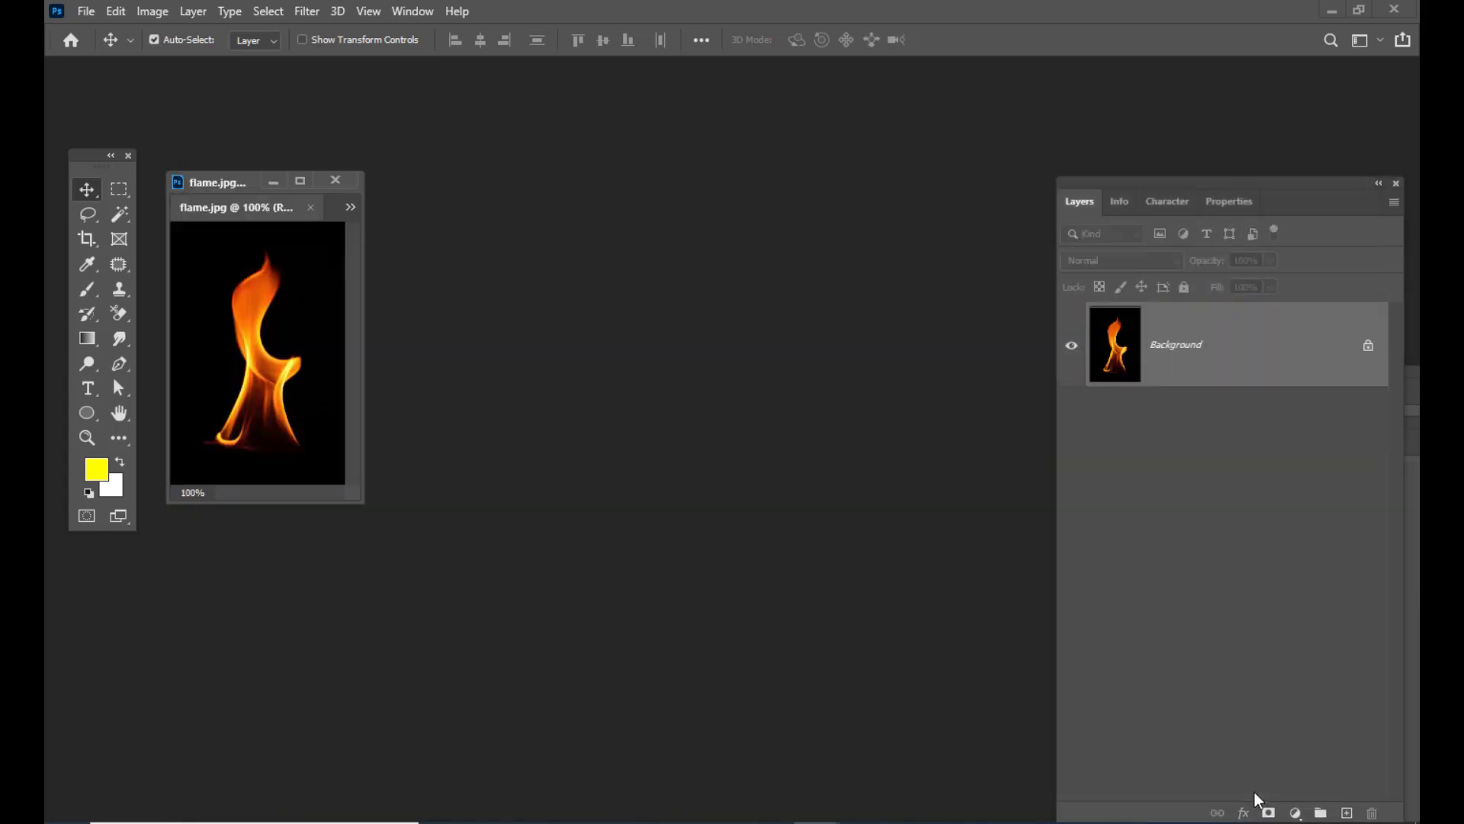
pyautogui.moveTo(351, 494); pyautogui.dragTo(1159, 822)
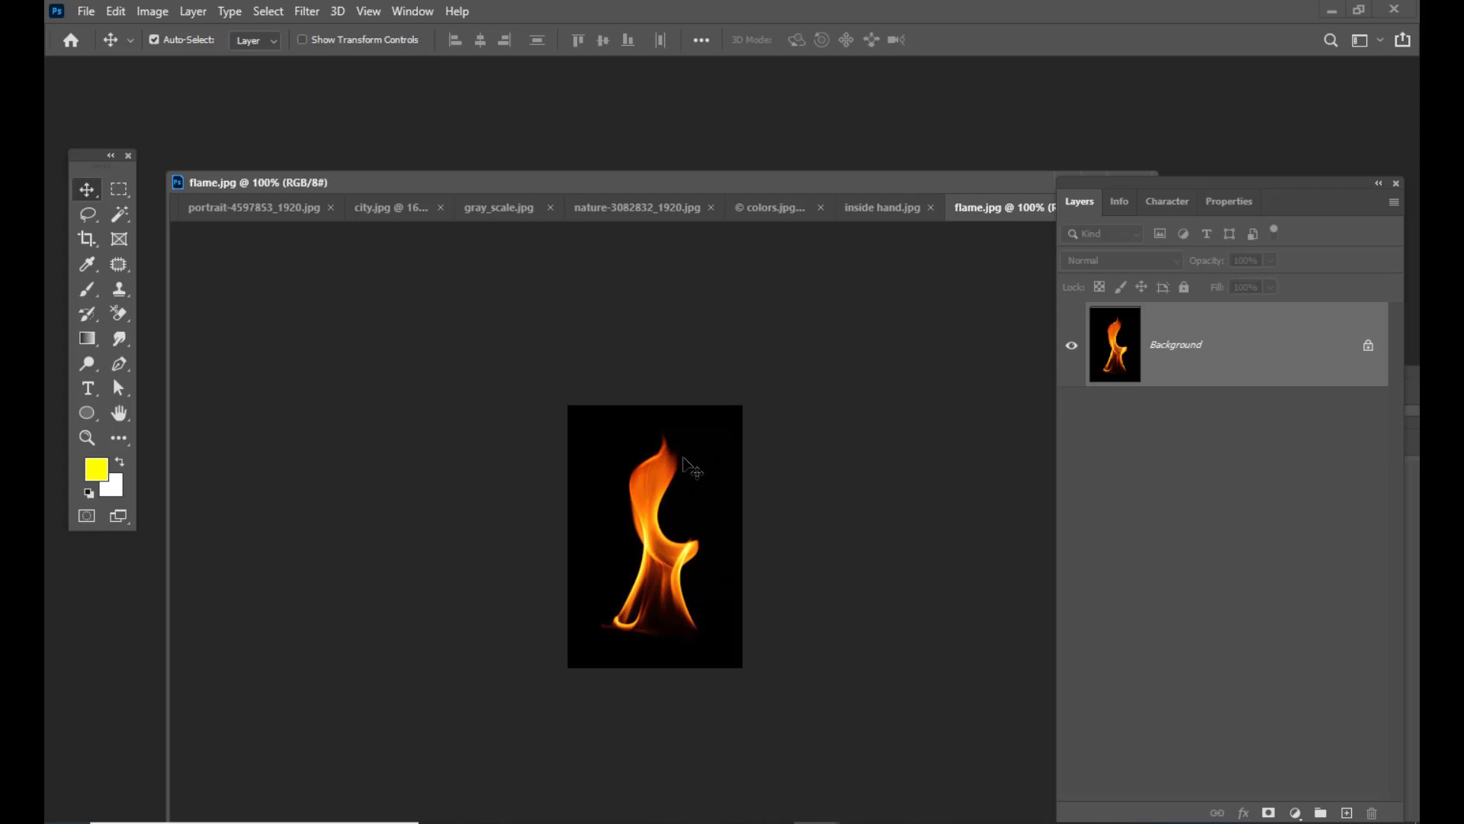
# Copy the flame into inside hand.jpg as Layer 1, scaled to about 107% above the cupped hands
pyautogui.moveTo(894, 209); pyautogui.dragTo(722, 647)
pyautogui.hotkey('ctrl', 't')
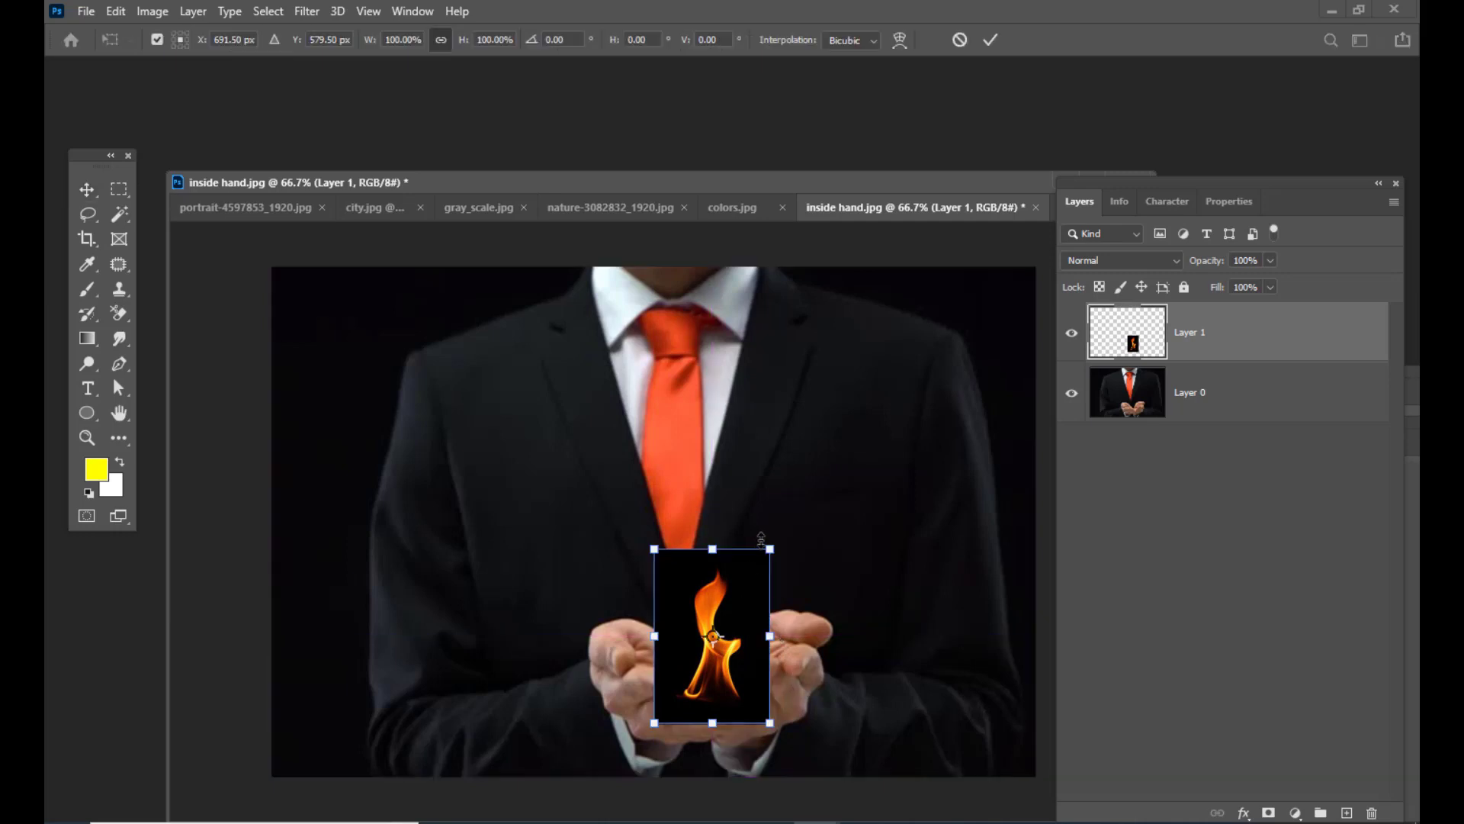
pyautogui.moveTo(770, 547); pyautogui.dragTo(766, 553)
pyautogui.moveTo(709, 686); pyautogui.dragTo(437, 645)
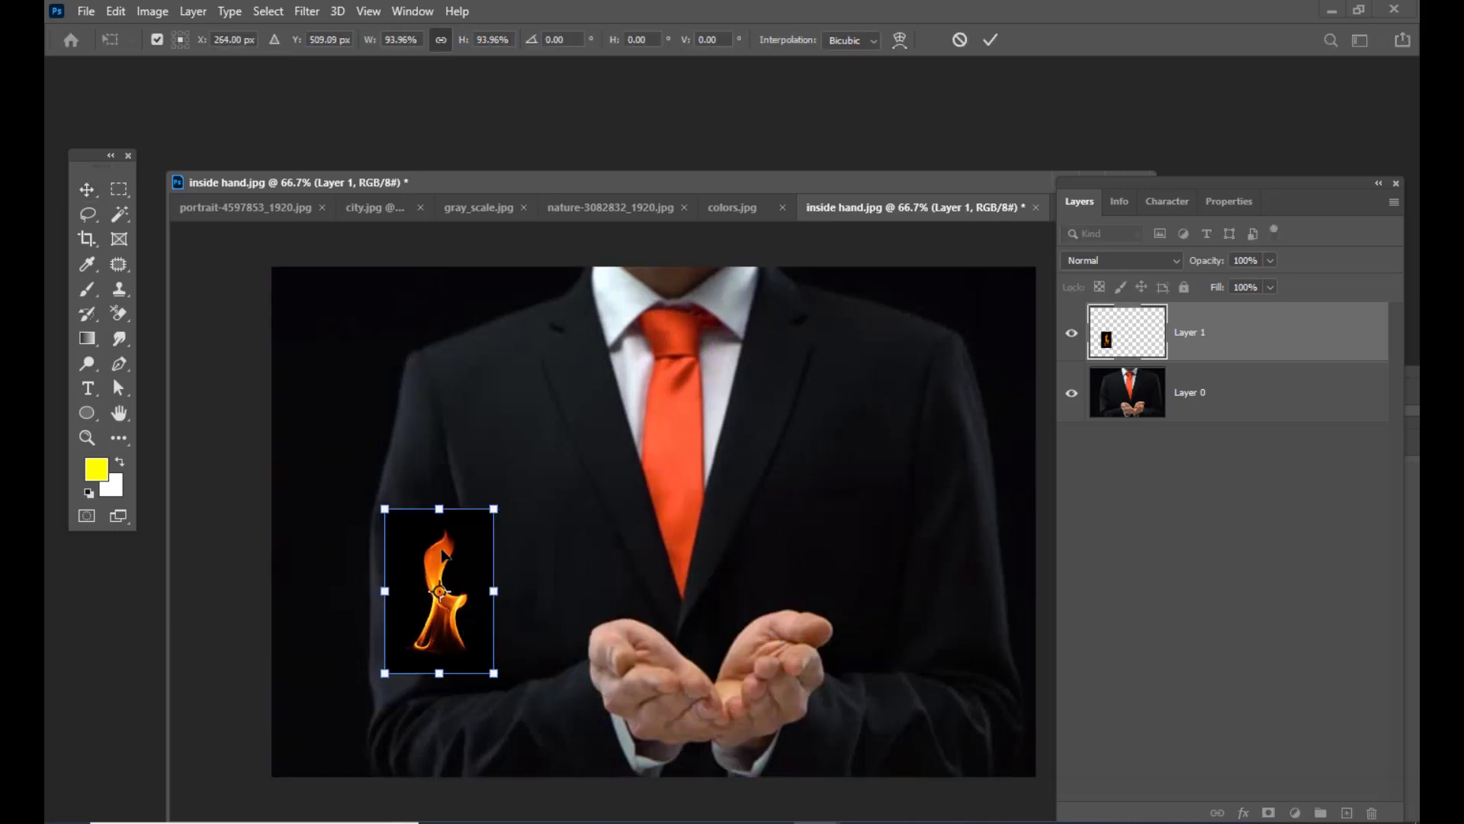
pyautogui.moveTo(454, 550); pyautogui.dragTo(779, 523)
pyautogui.press('Return')
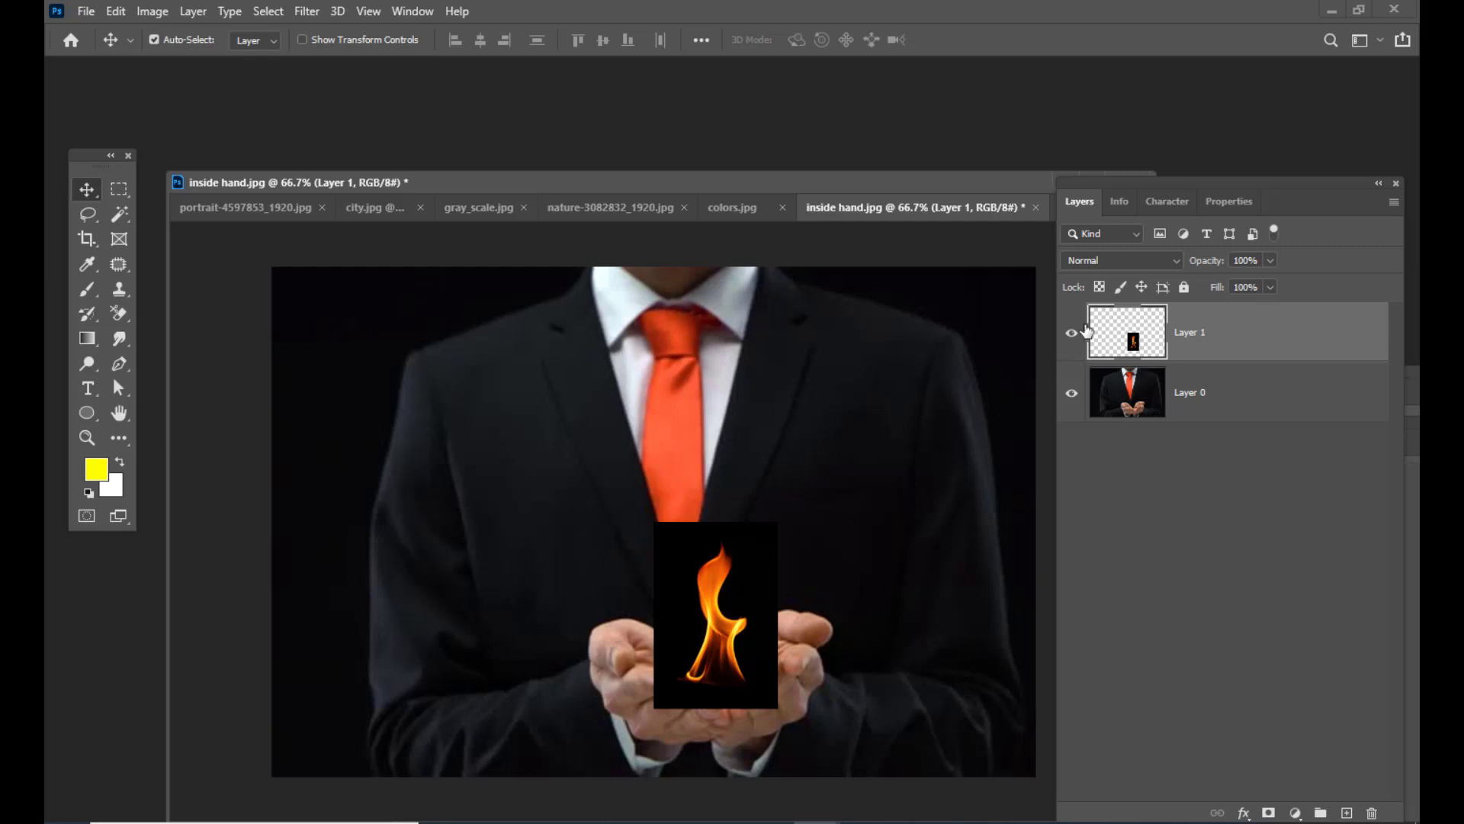
# Set the flame layer to Screen blending and duplicate it as Layer 1 copy
pyautogui.click(1142, 257)
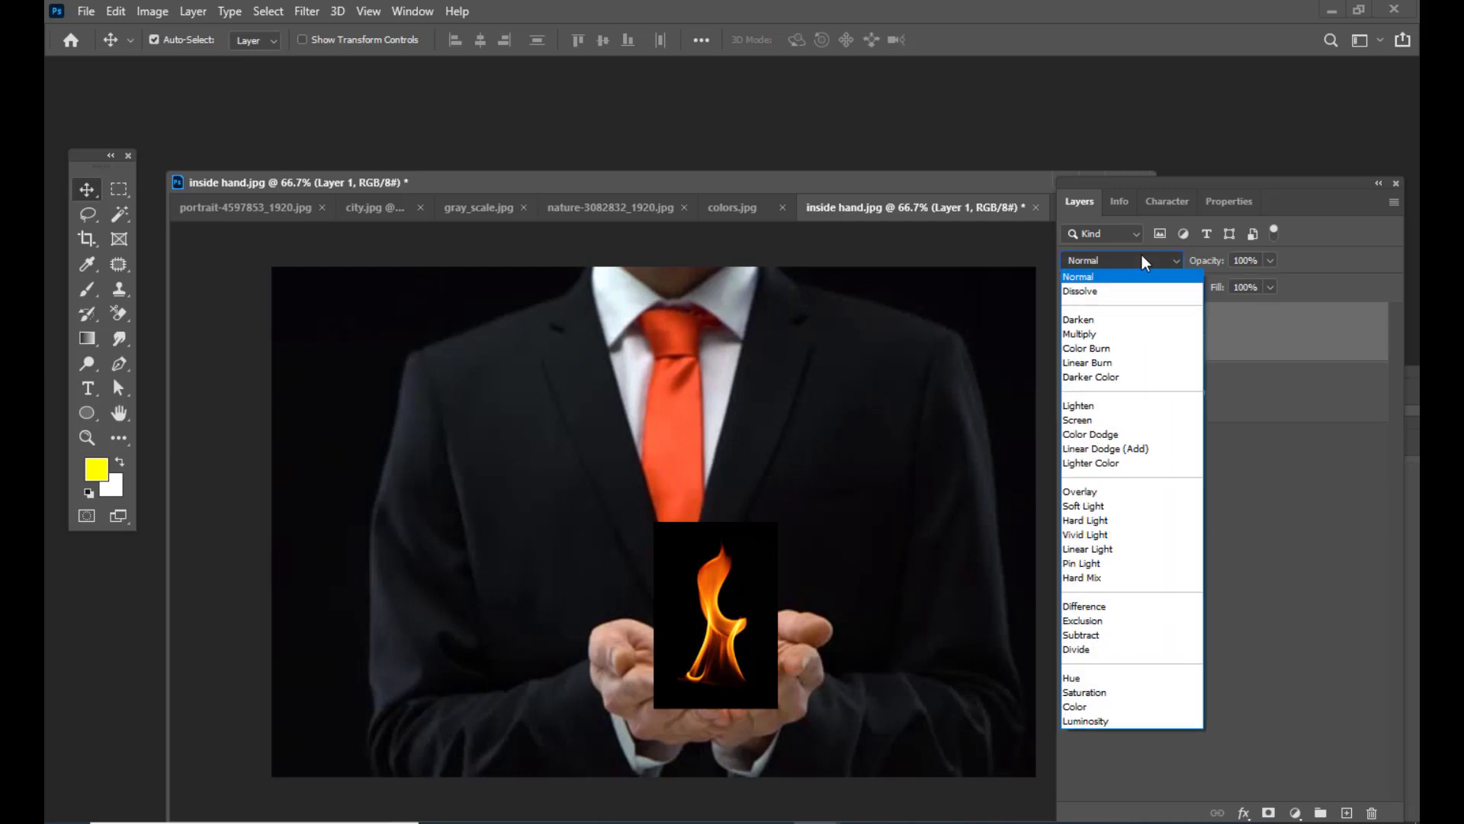
pyautogui.click(1129, 422)
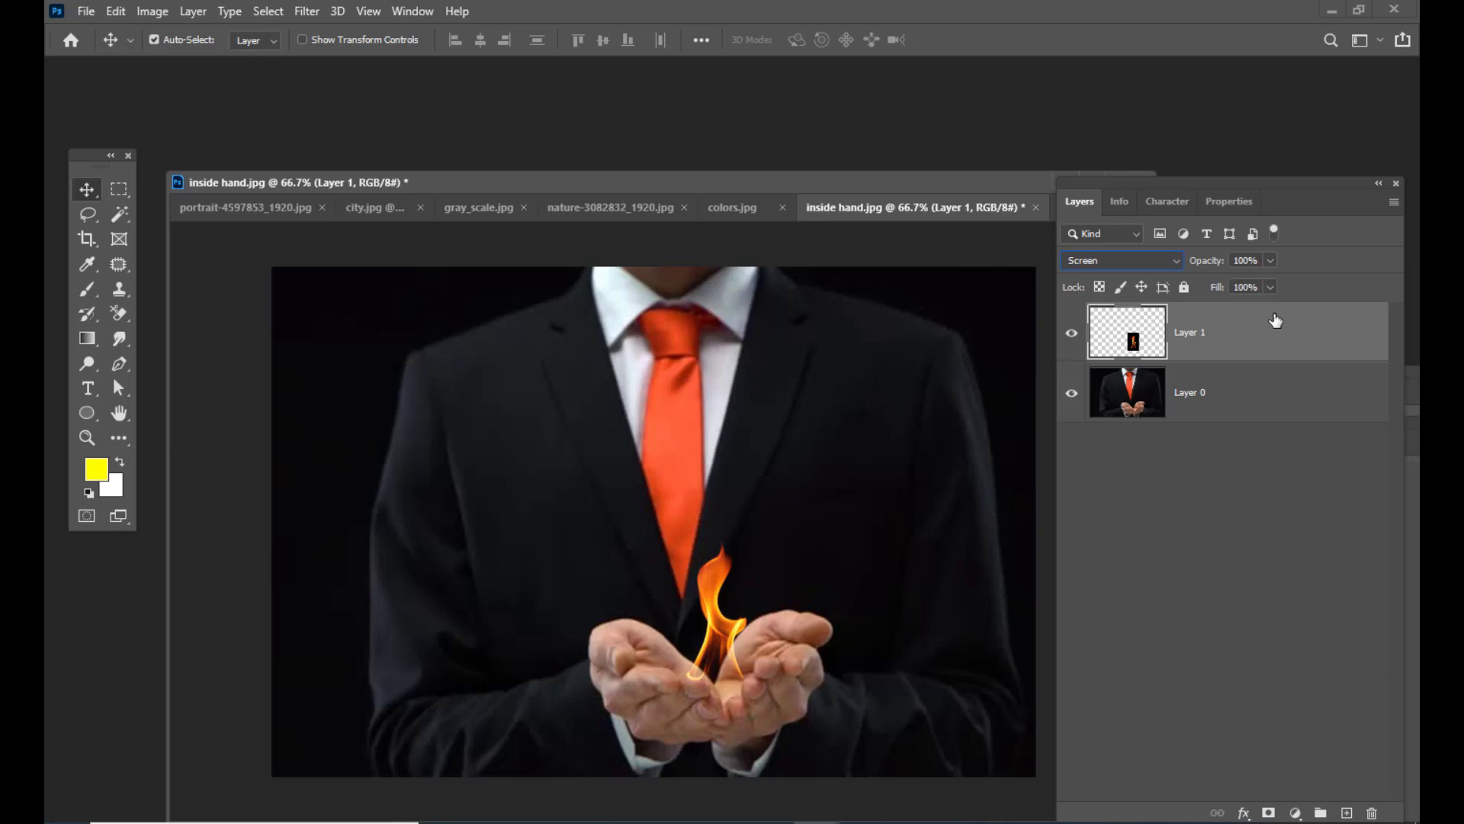
pyautogui.hotkey('ctrl', 'j')
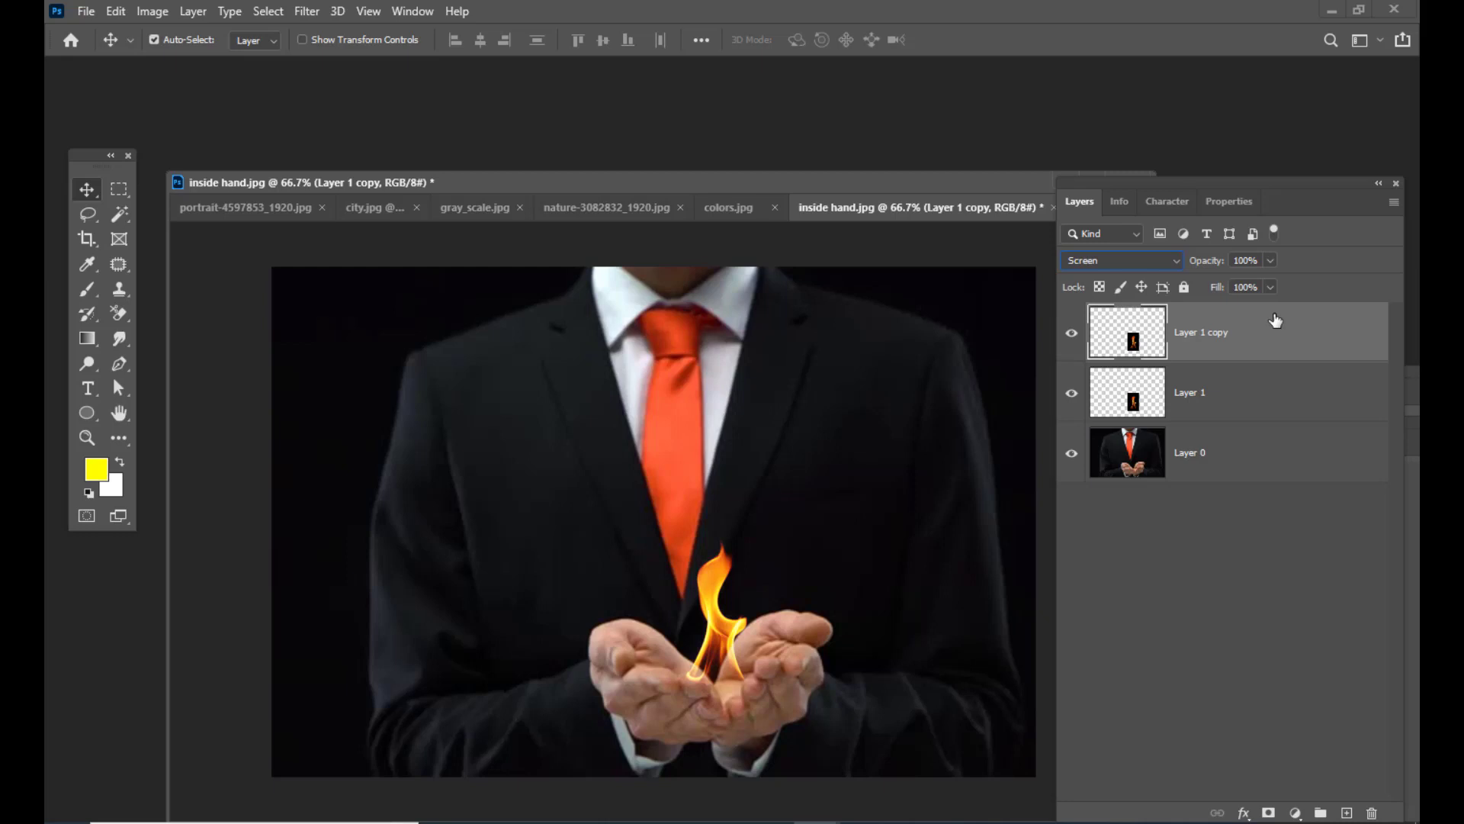
# Add a new Color Dodge layer and select the Soft Round brush
pyautogui.click(1347, 812)
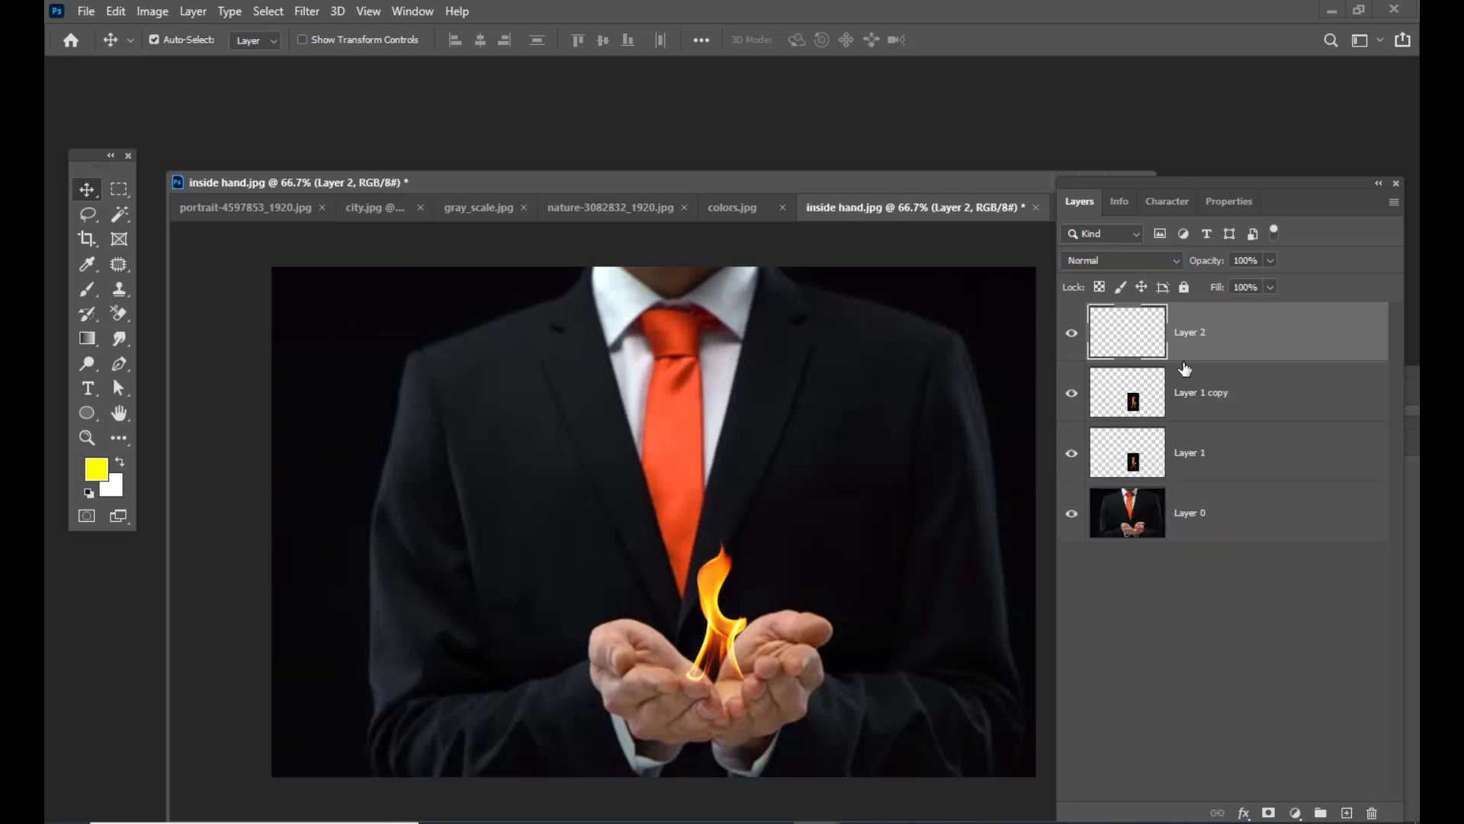
pyautogui.click(87, 289)
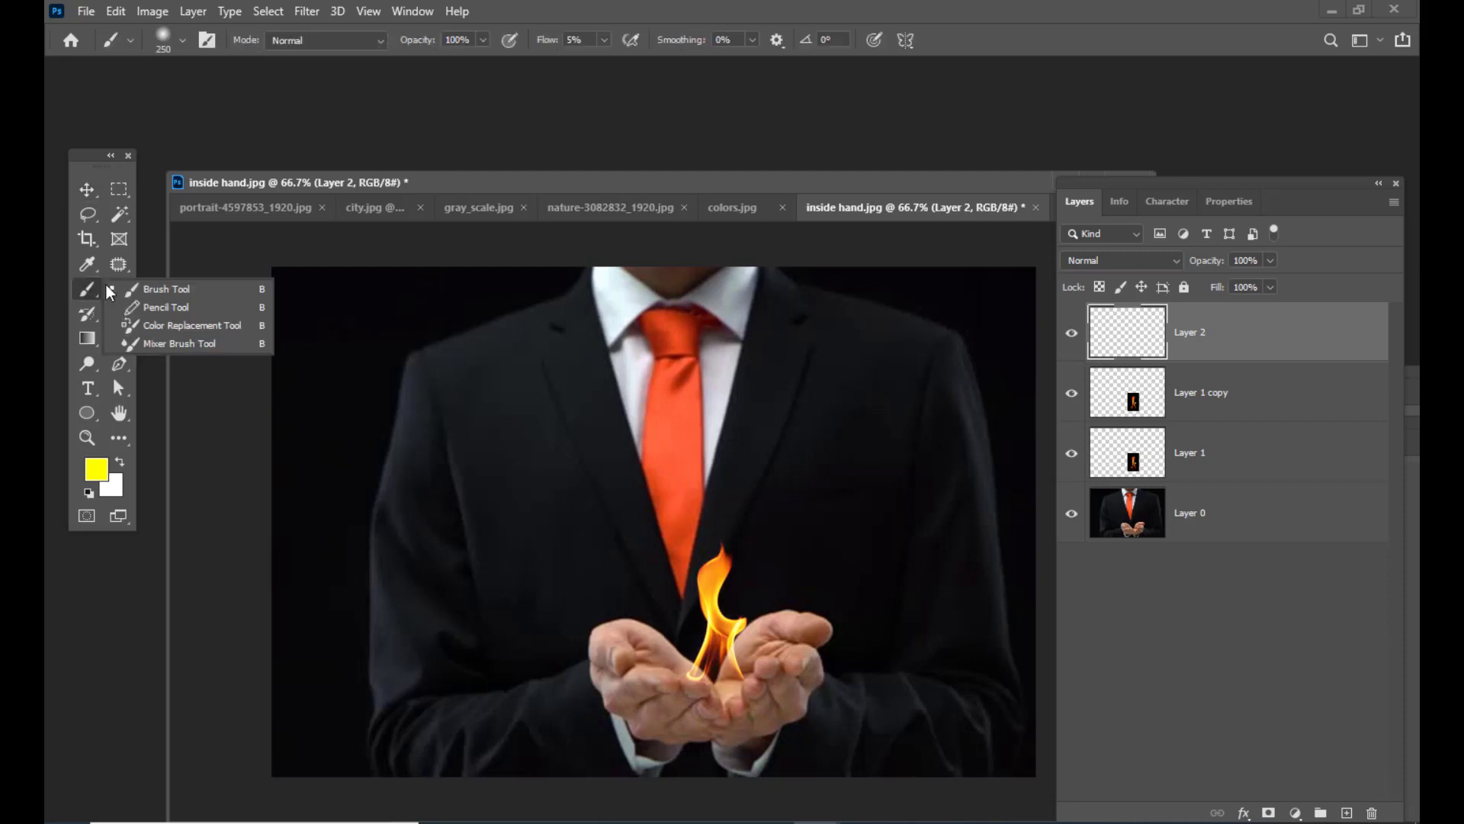
pyautogui.click(149, 288)
pyautogui.click(182, 42)
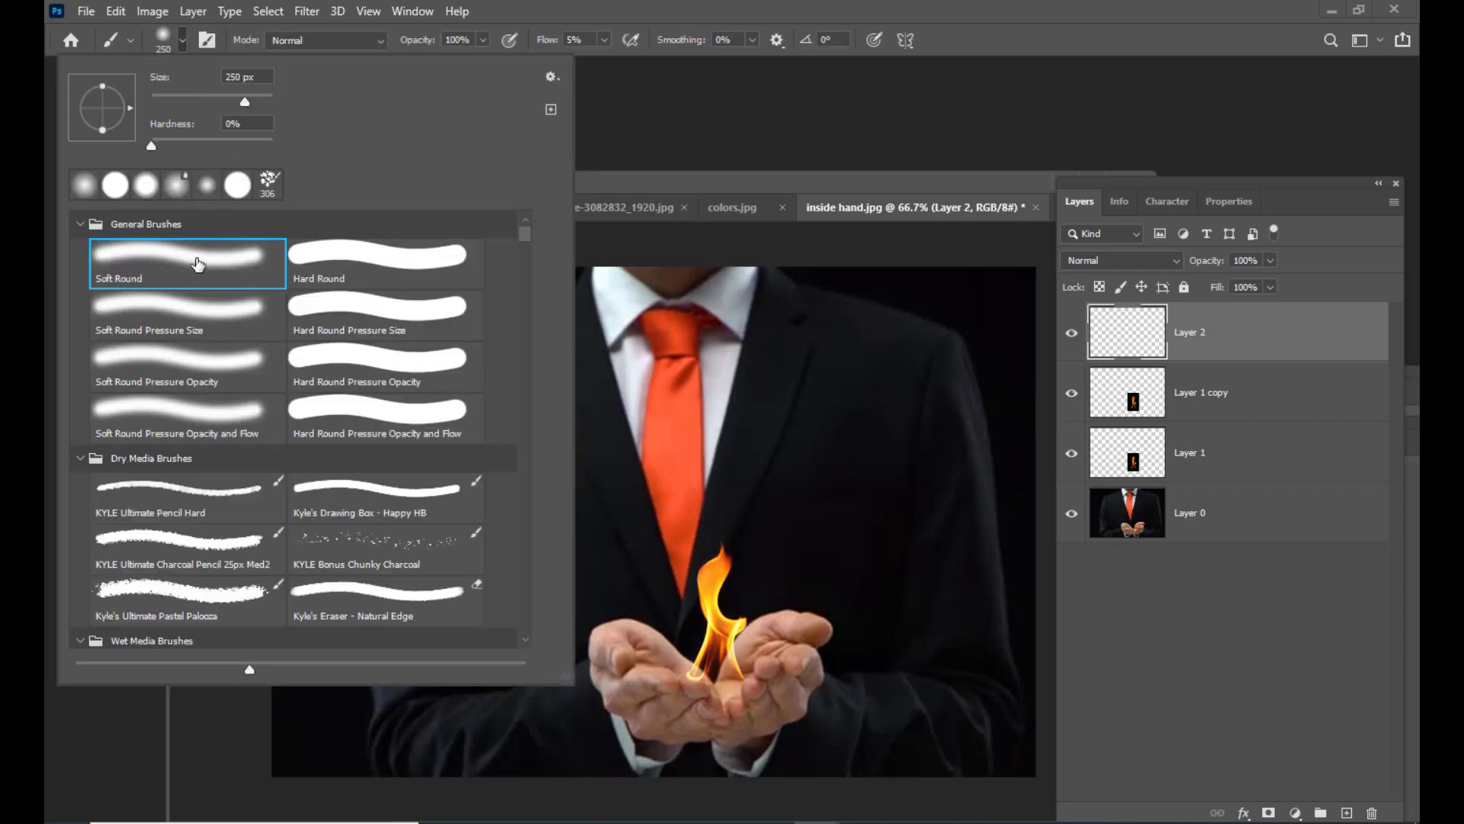
pyautogui.click(728, 182)
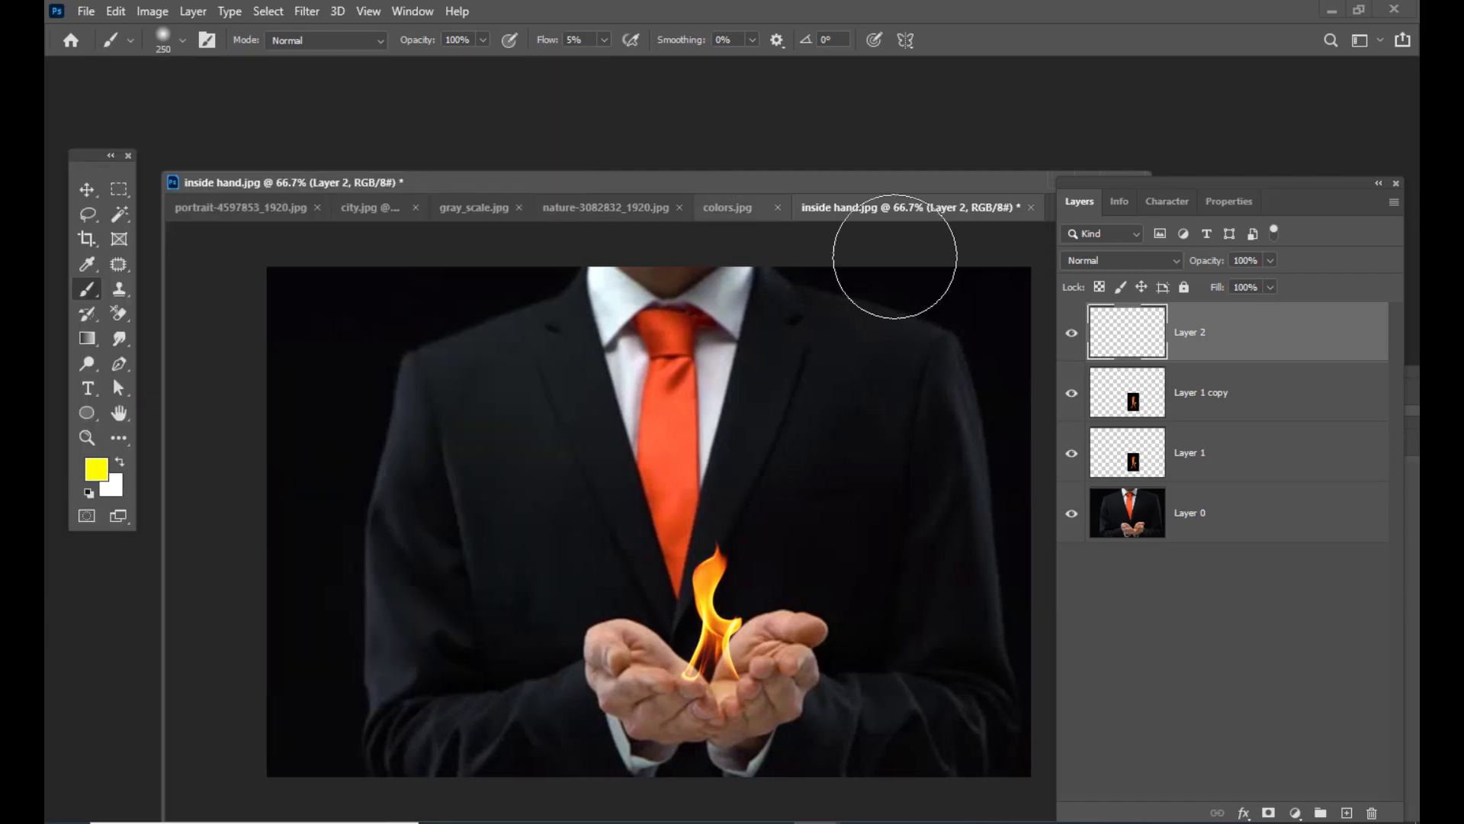
pyautogui.click(1135, 260)
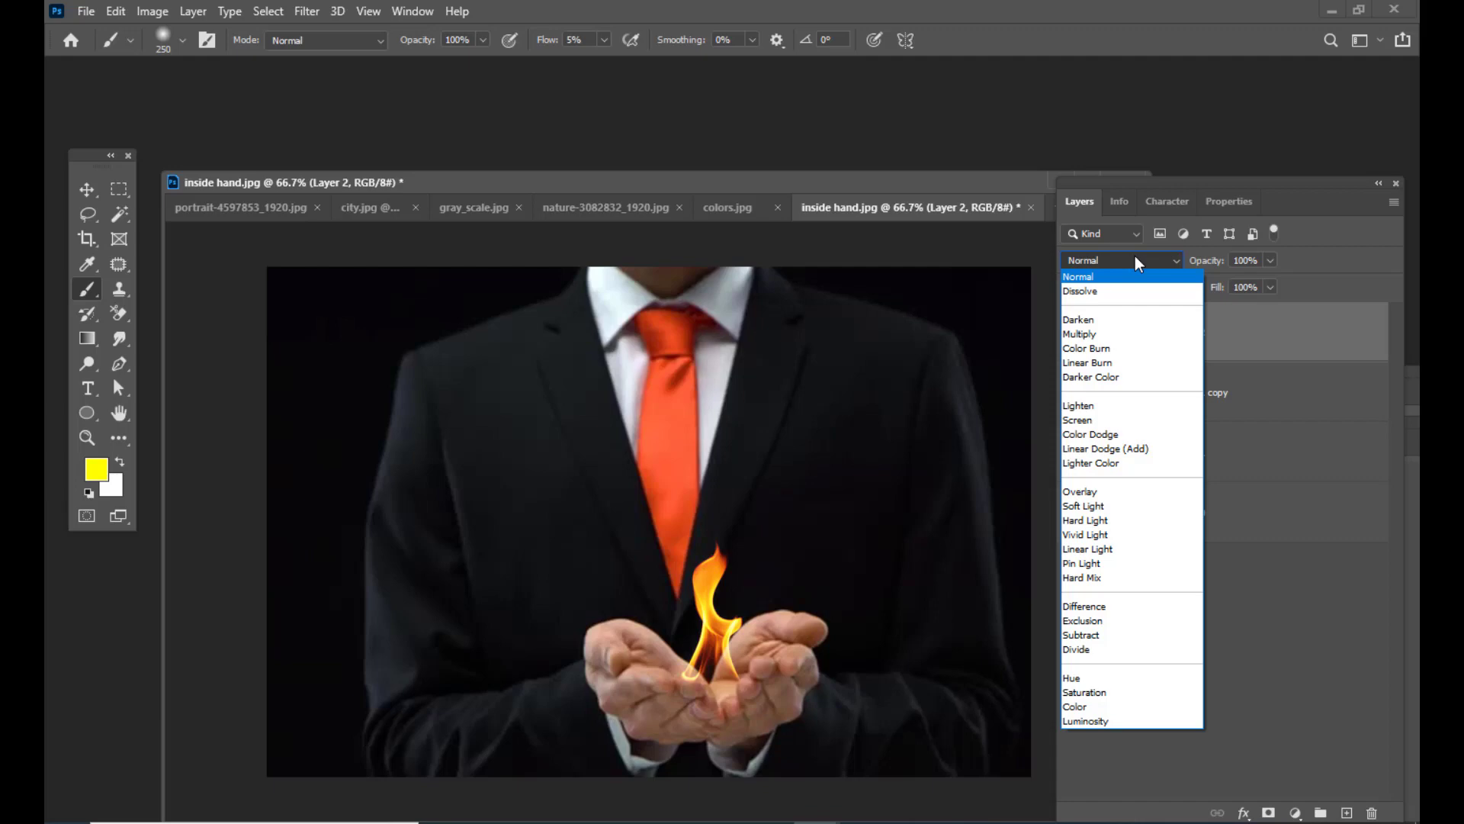
pyautogui.click(1102, 433)
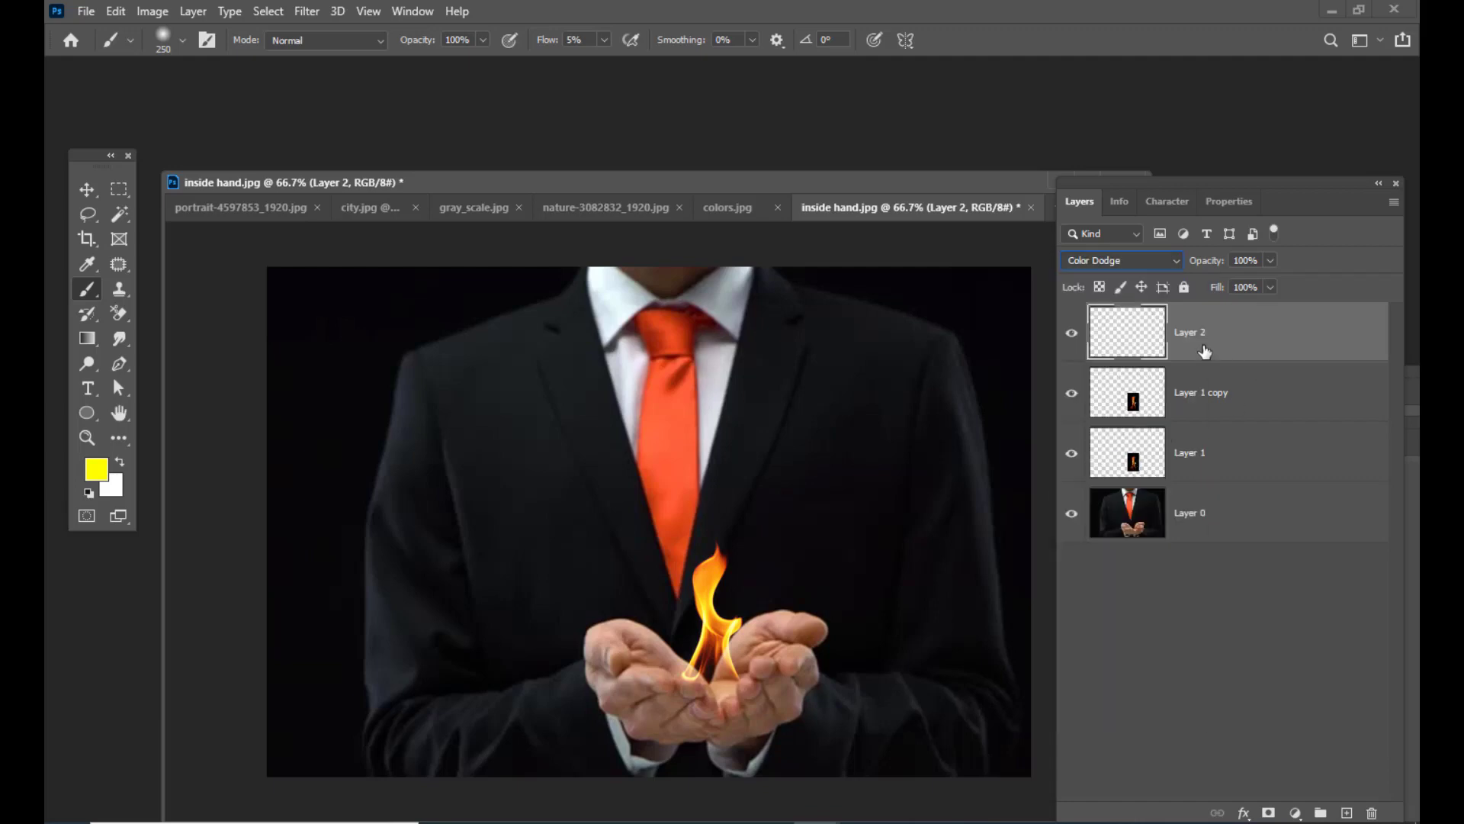
pyautogui.moveTo(1119, 176); pyautogui.dragTo(1111, 182)
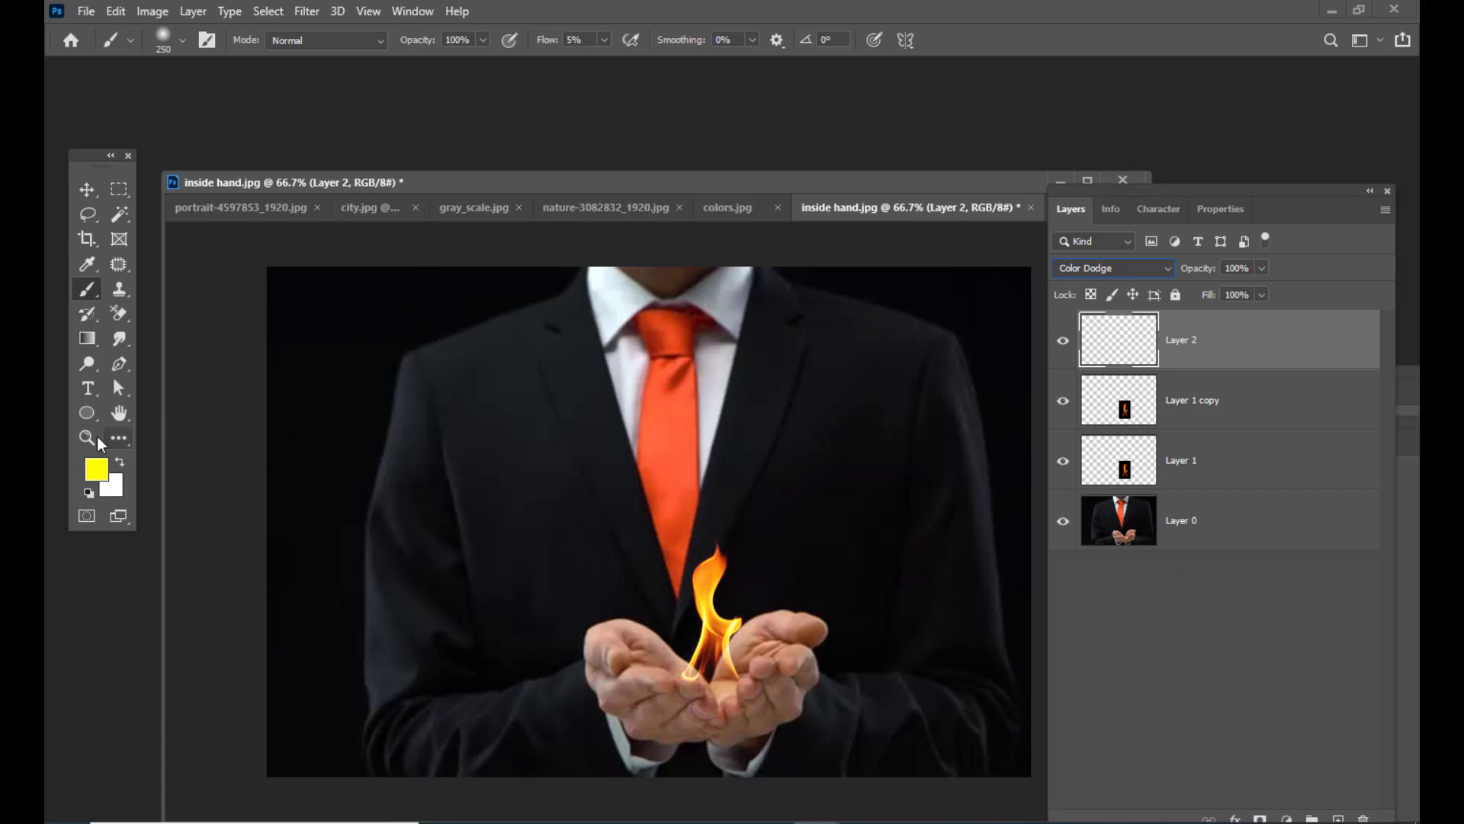
# Sample pale yellow from the flame, set Flow to 42%, and paint a glow around it
pyautogui.click(97, 468)
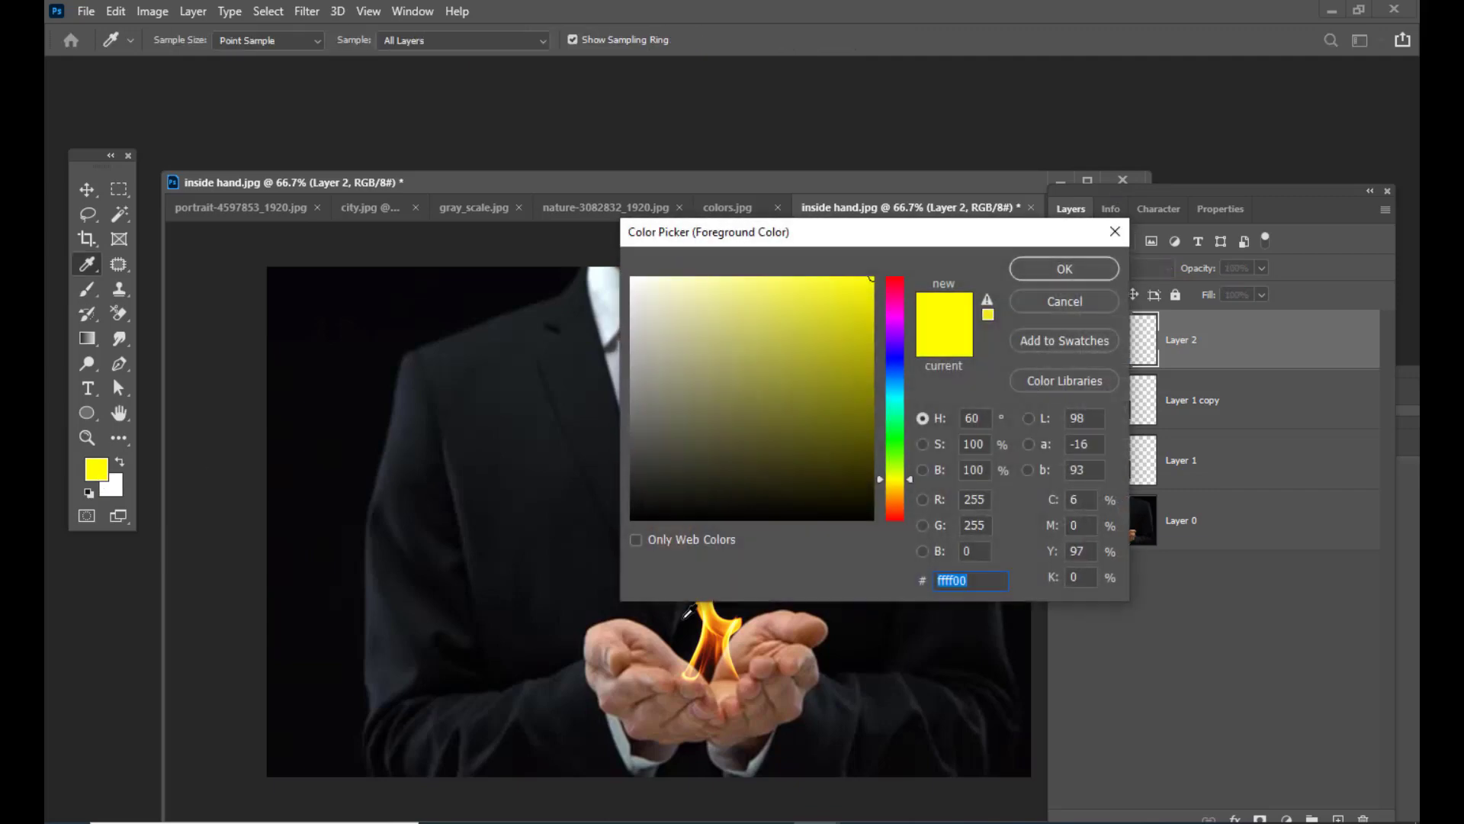
pyautogui.click(706, 610)
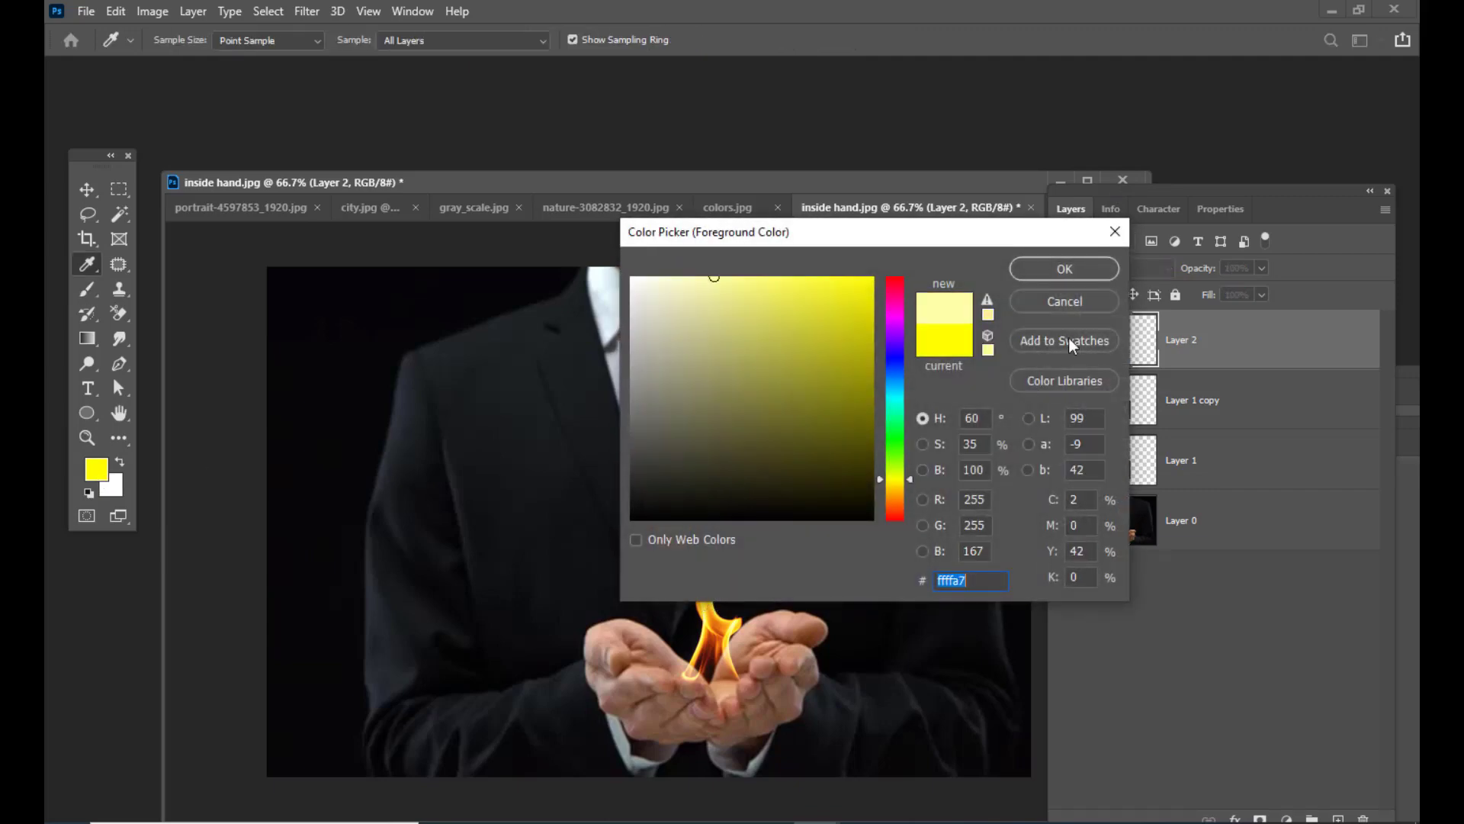
pyautogui.click(1044, 269)
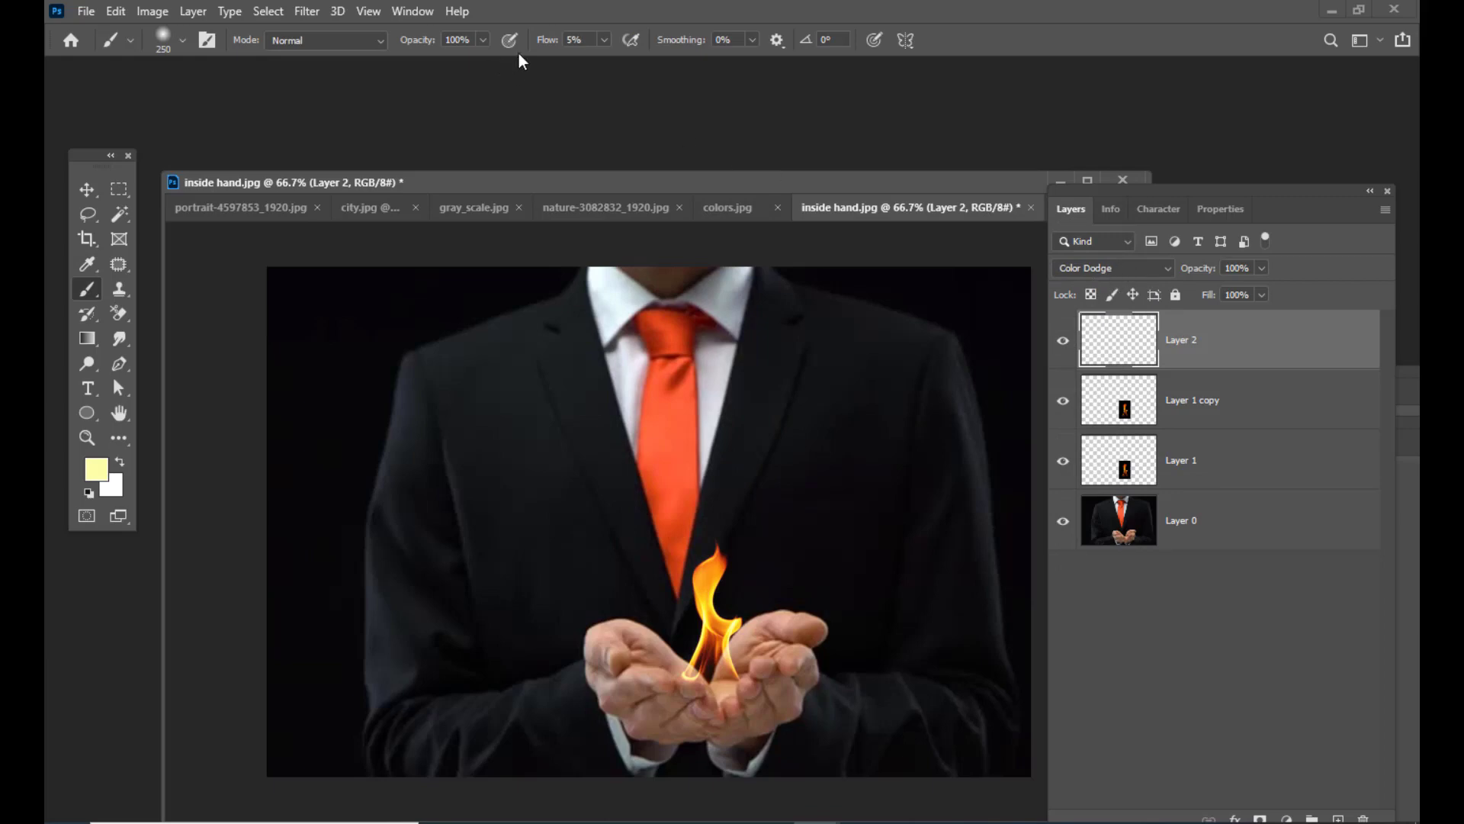
pyautogui.click(604, 40)
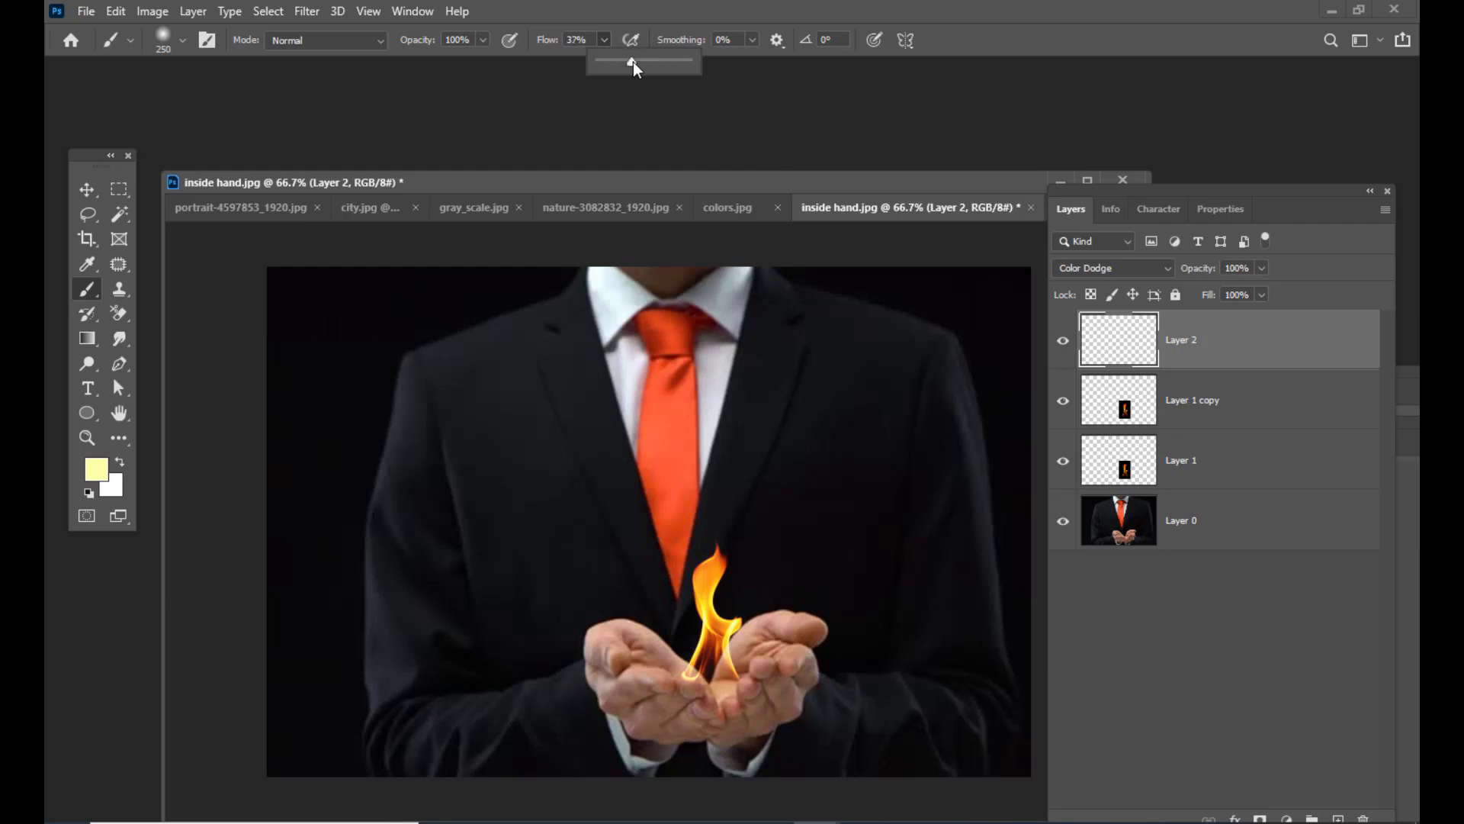
pyautogui.click(711, 597)
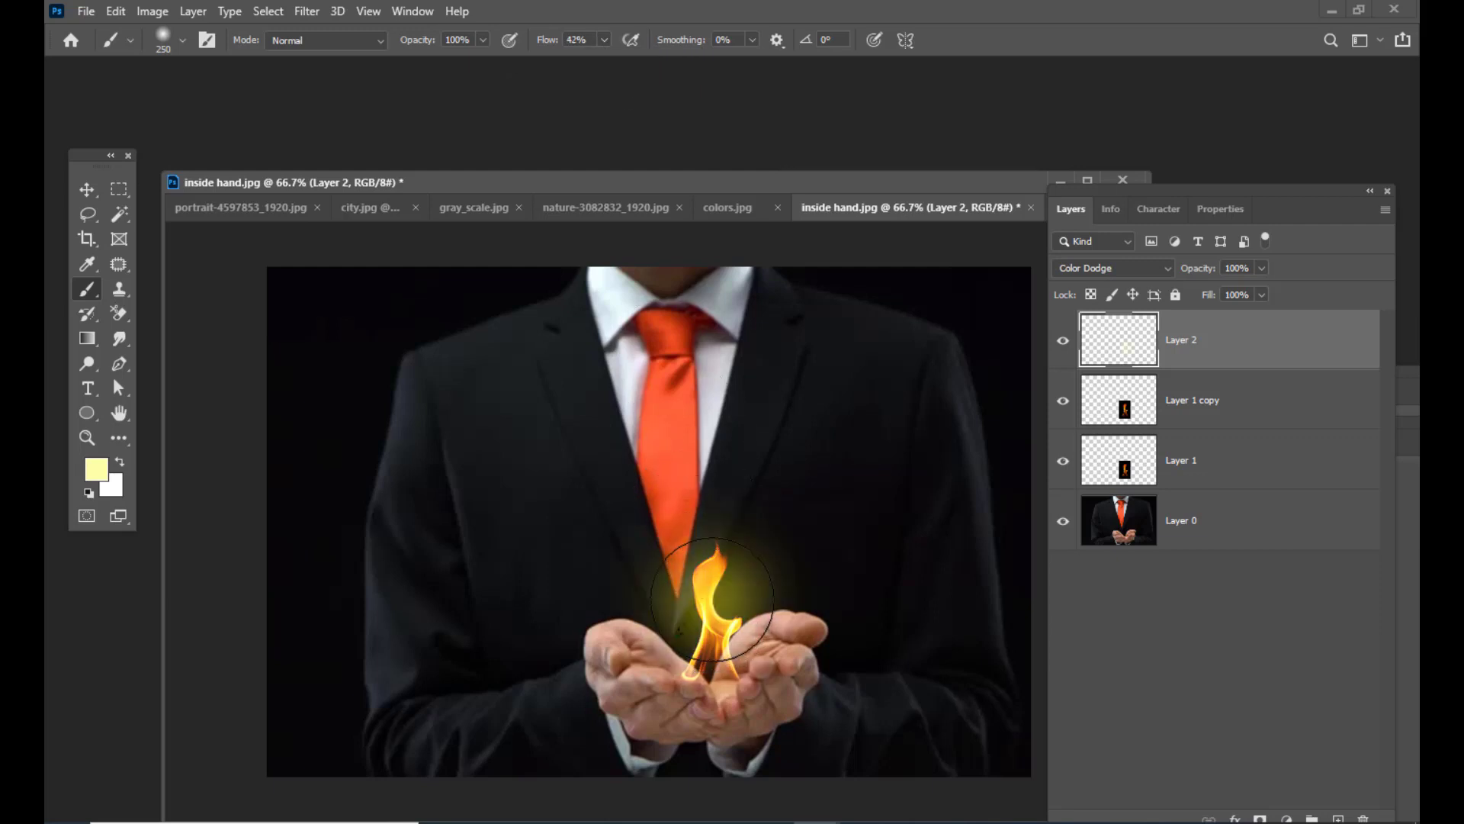
pyautogui.click(712, 624)
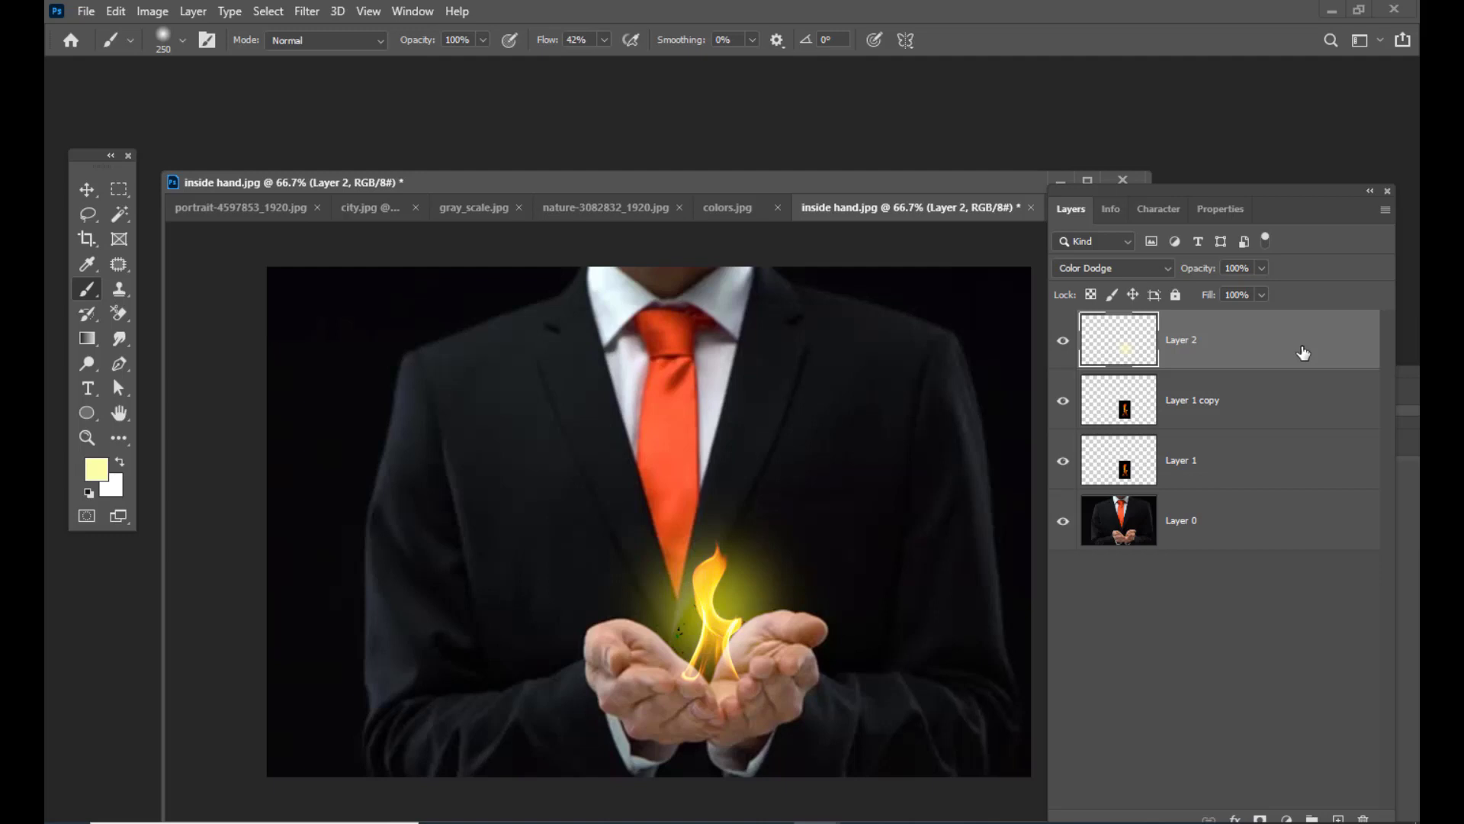
# Duplicate the glow layer and set Layer 2 copy to Linear Dodge (Add)
pyautogui.hotkey('ctrl', 'j')
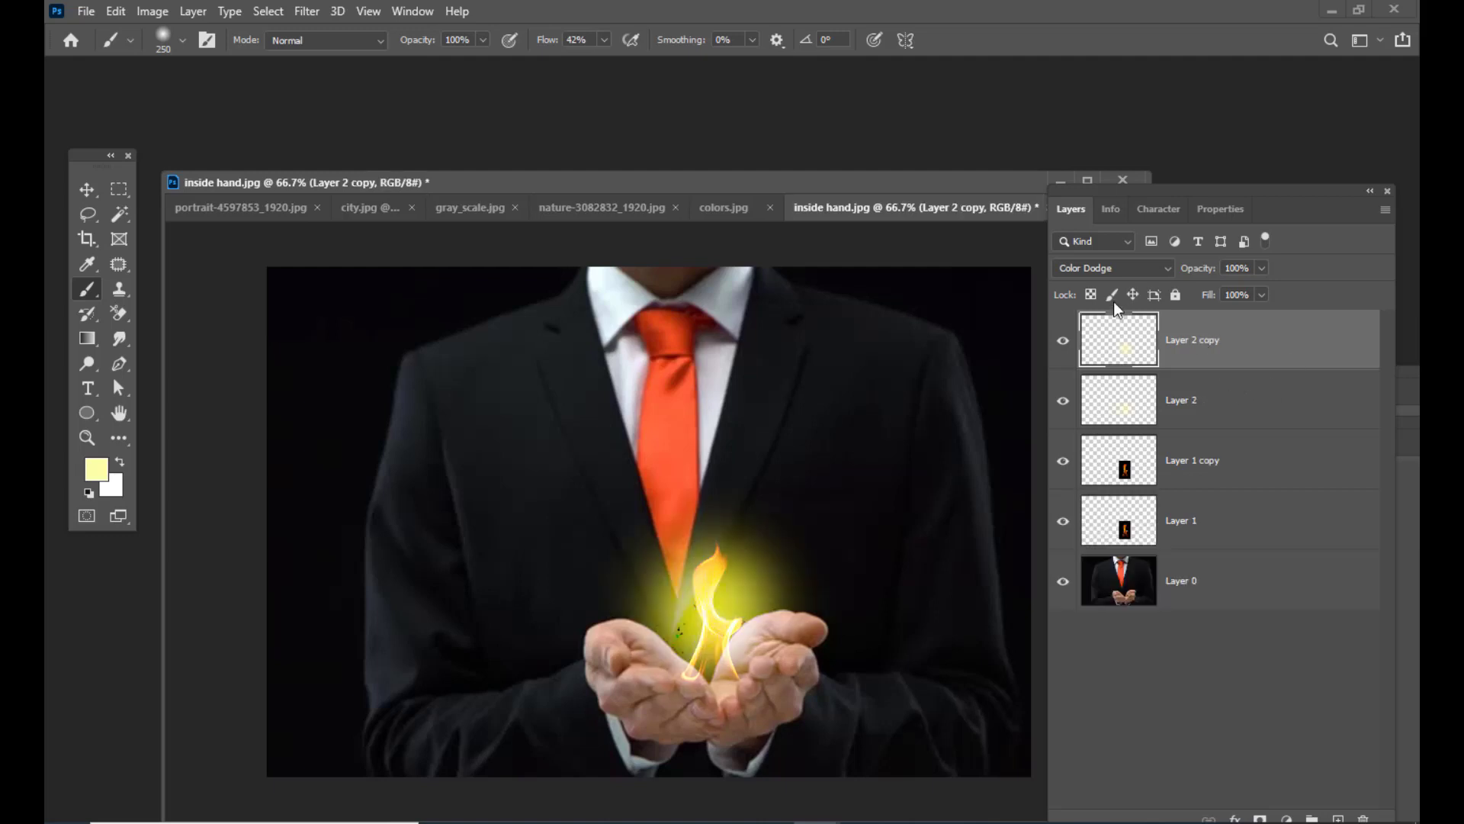
pyautogui.click(1121, 267)
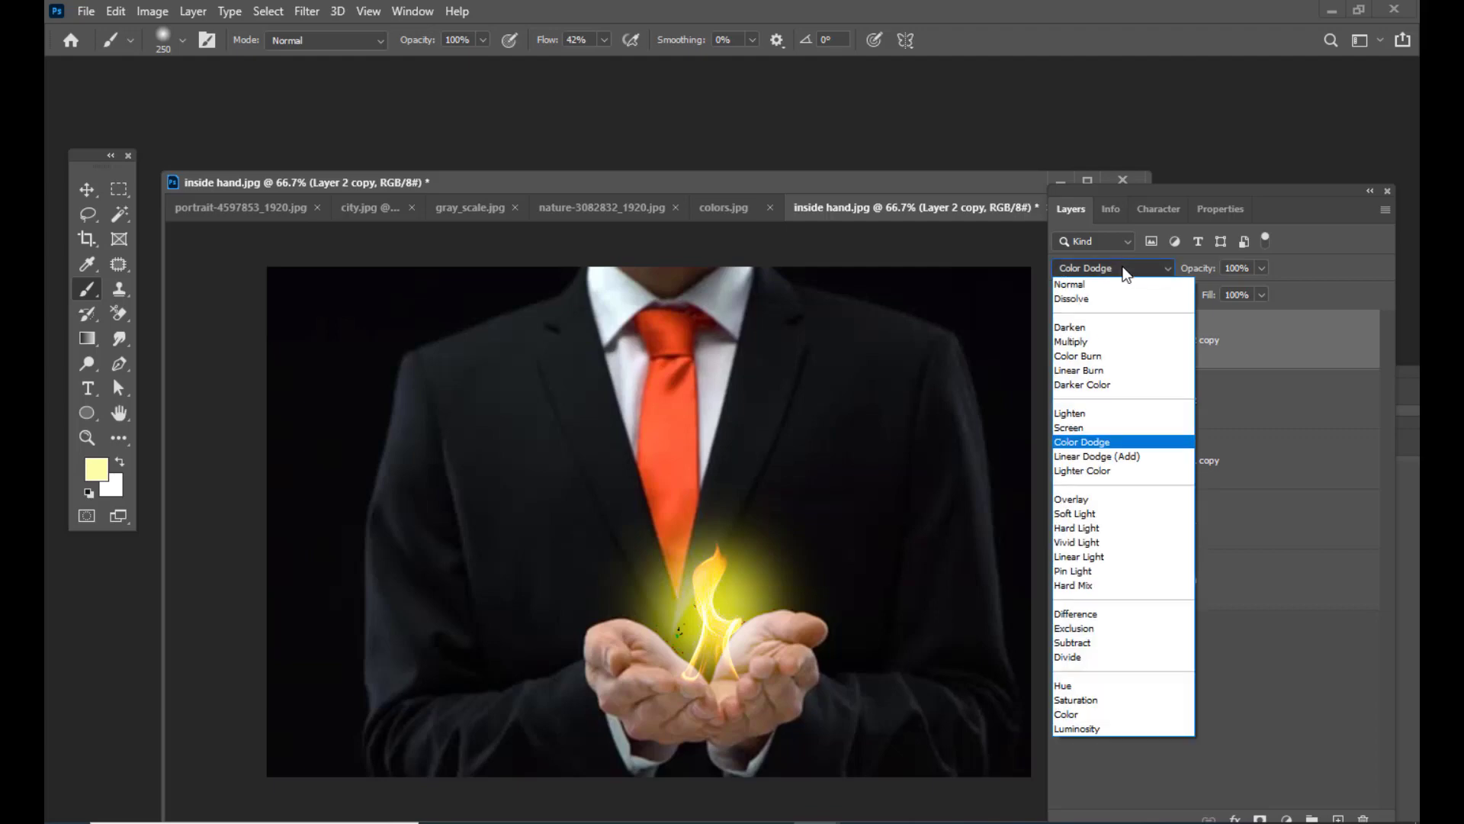
pyautogui.click(1119, 458)
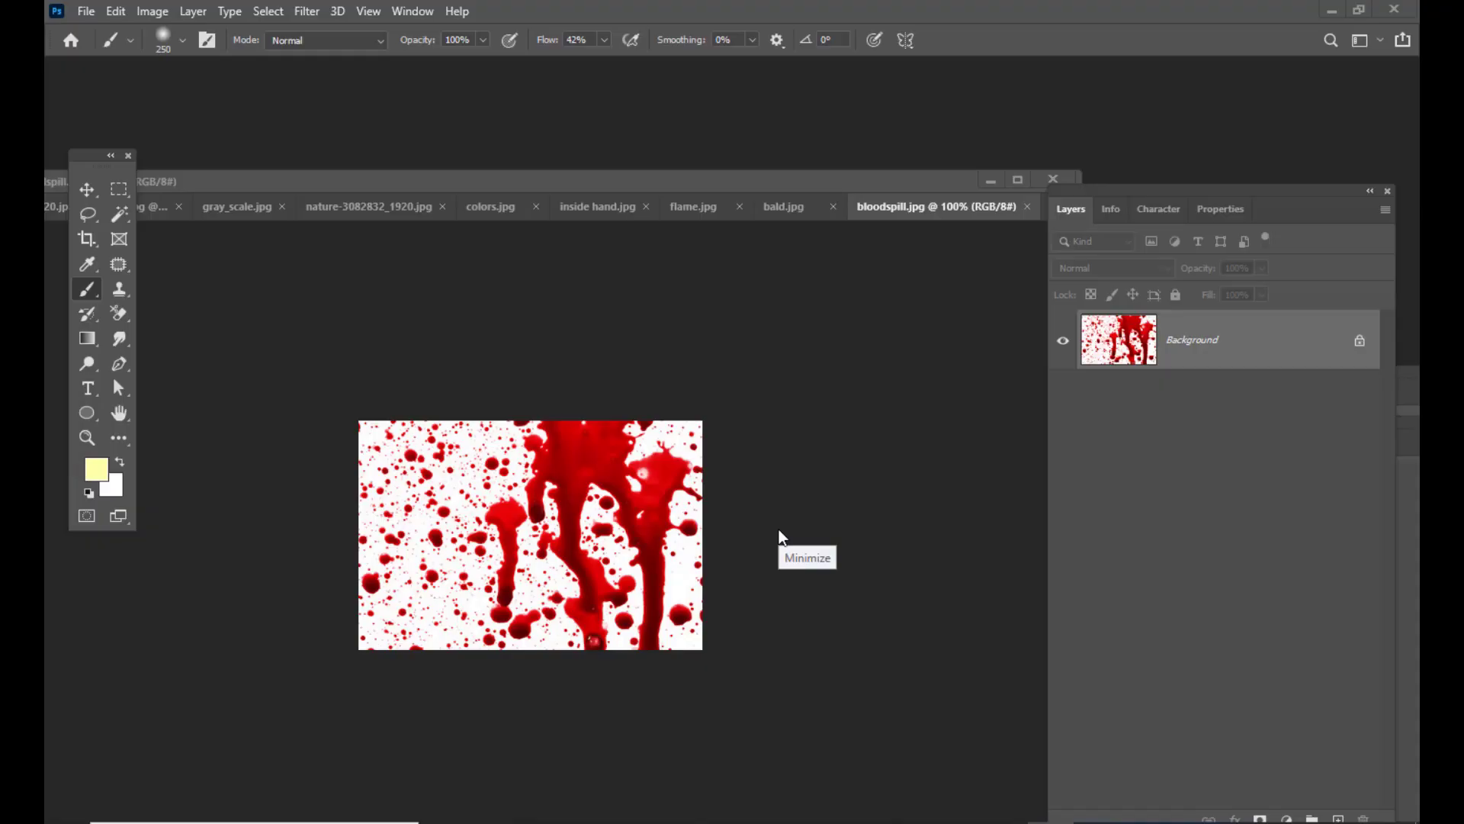
# Bring the blood splatter into bald.jpg, scaled and positioned over the forehead
pyautogui.moveTo(671, 180); pyautogui.dragTo(690, 153)
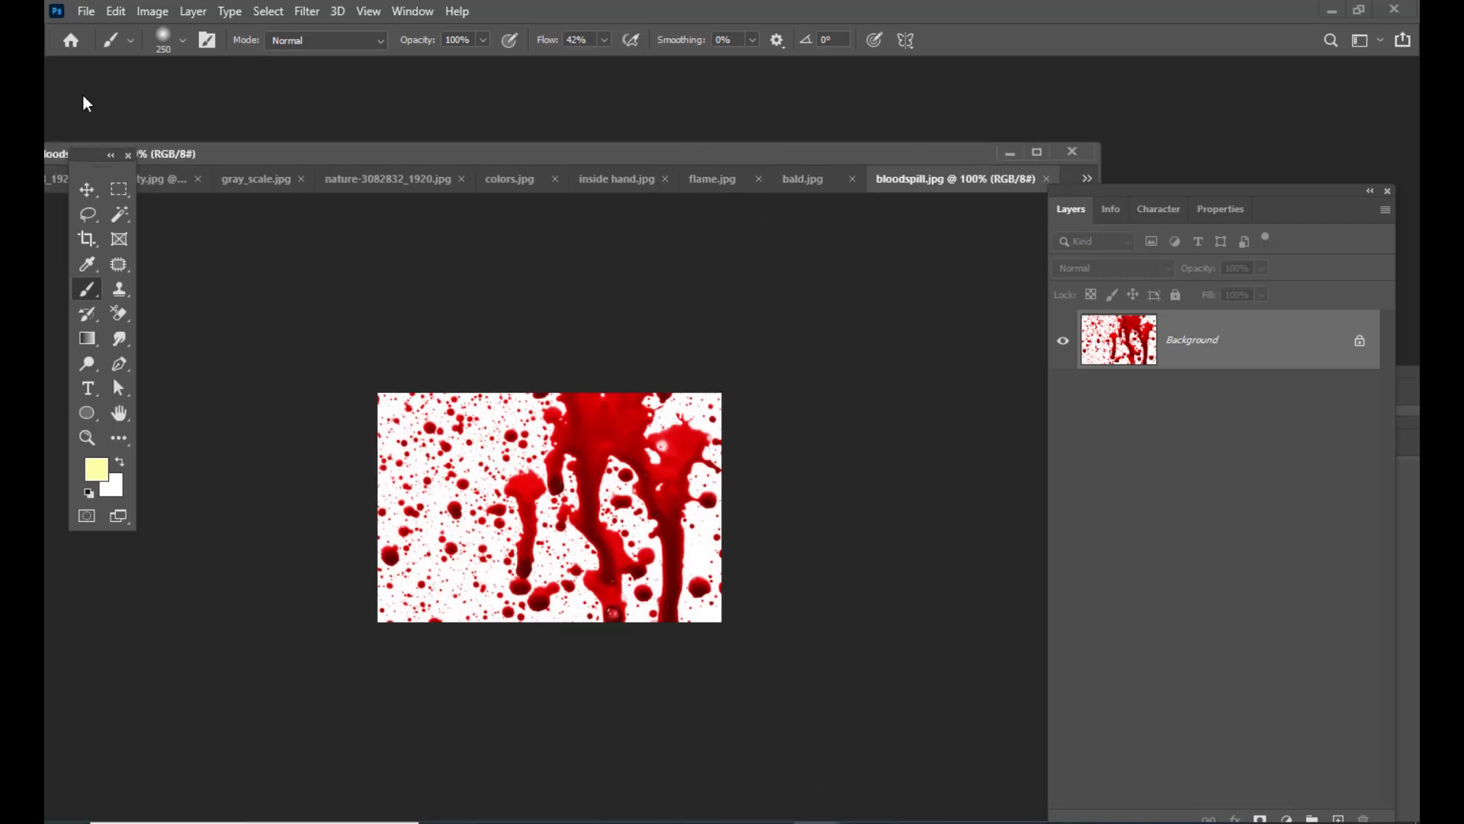
pyautogui.click(82, 192)
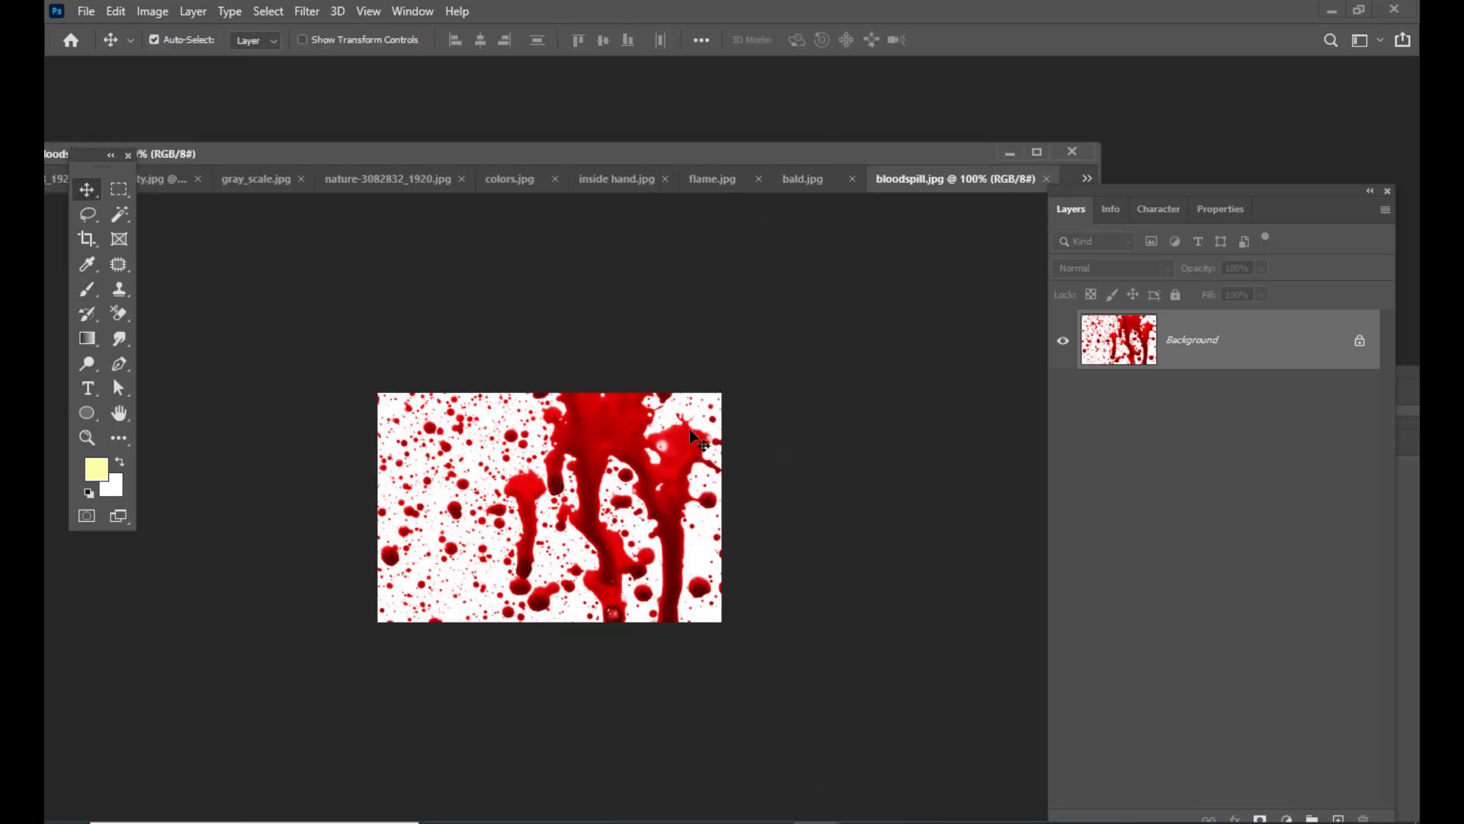
pyautogui.moveTo(613, 421); pyautogui.dragTo(562, 448)
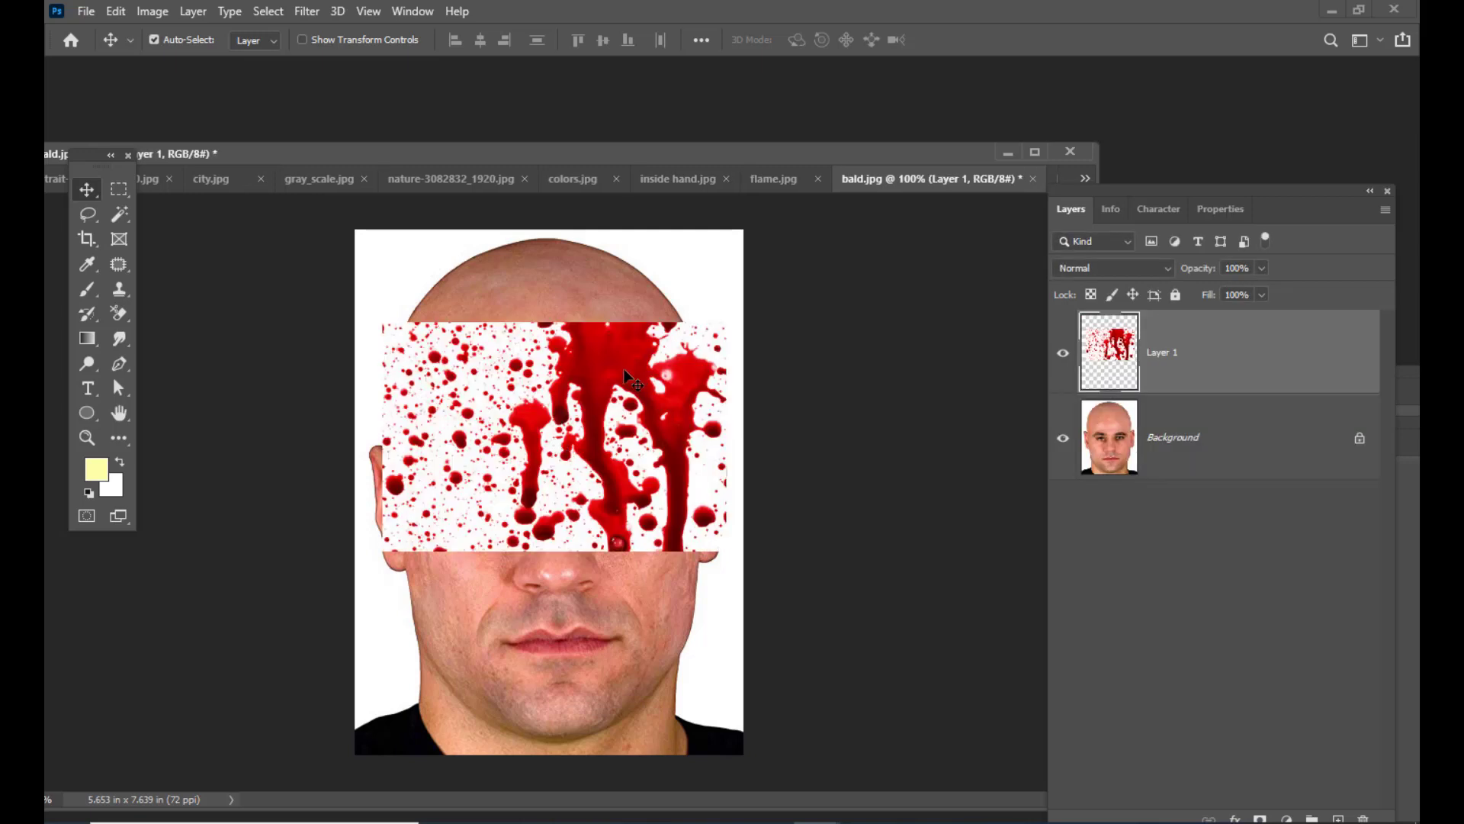
pyautogui.moveTo(619, 364); pyautogui.dragTo(606, 352)
pyautogui.hotkey('ctrl', 't')
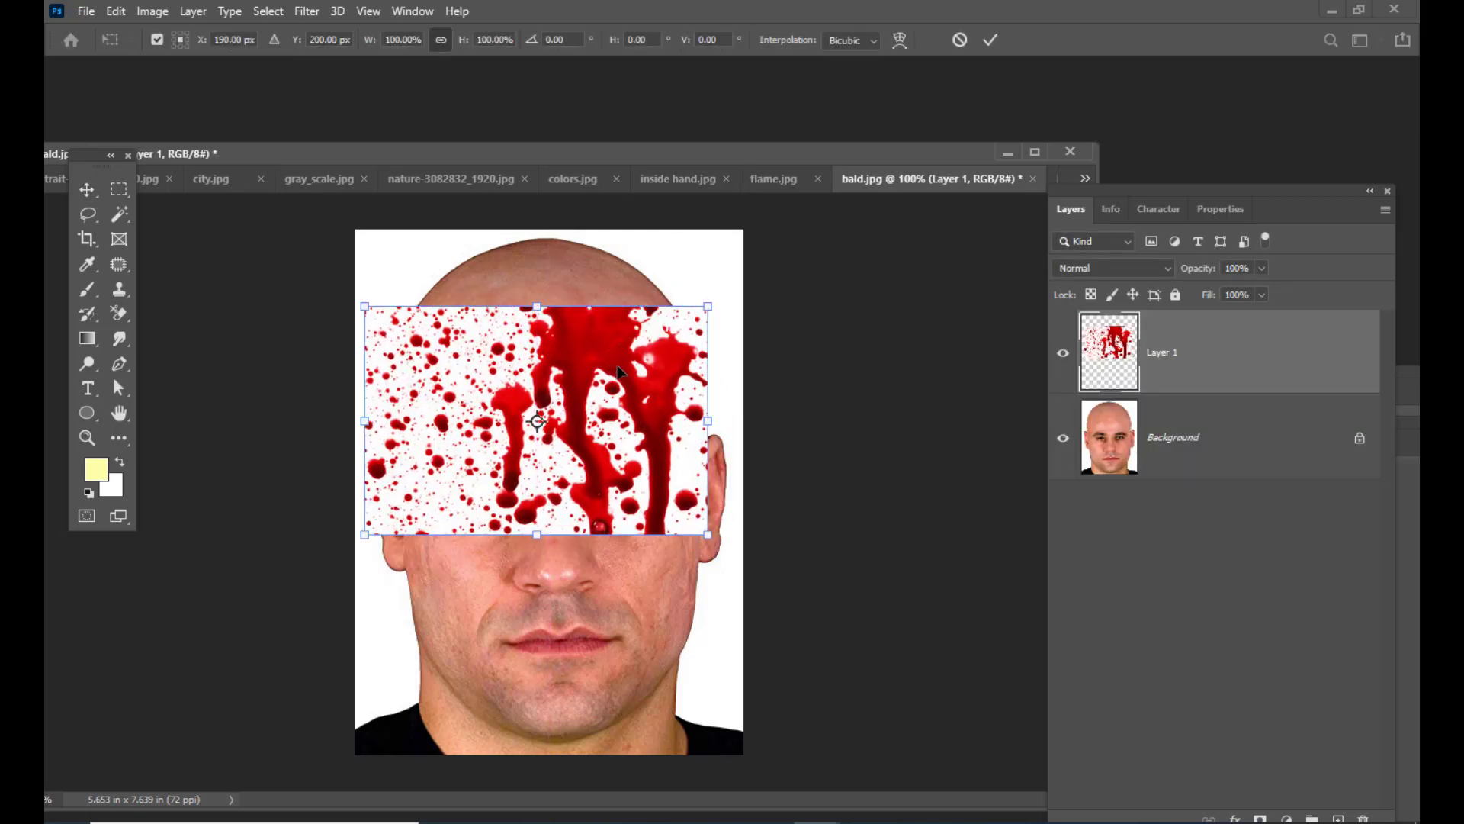
pyautogui.moveTo(707, 304); pyautogui.dragTo(679, 325)
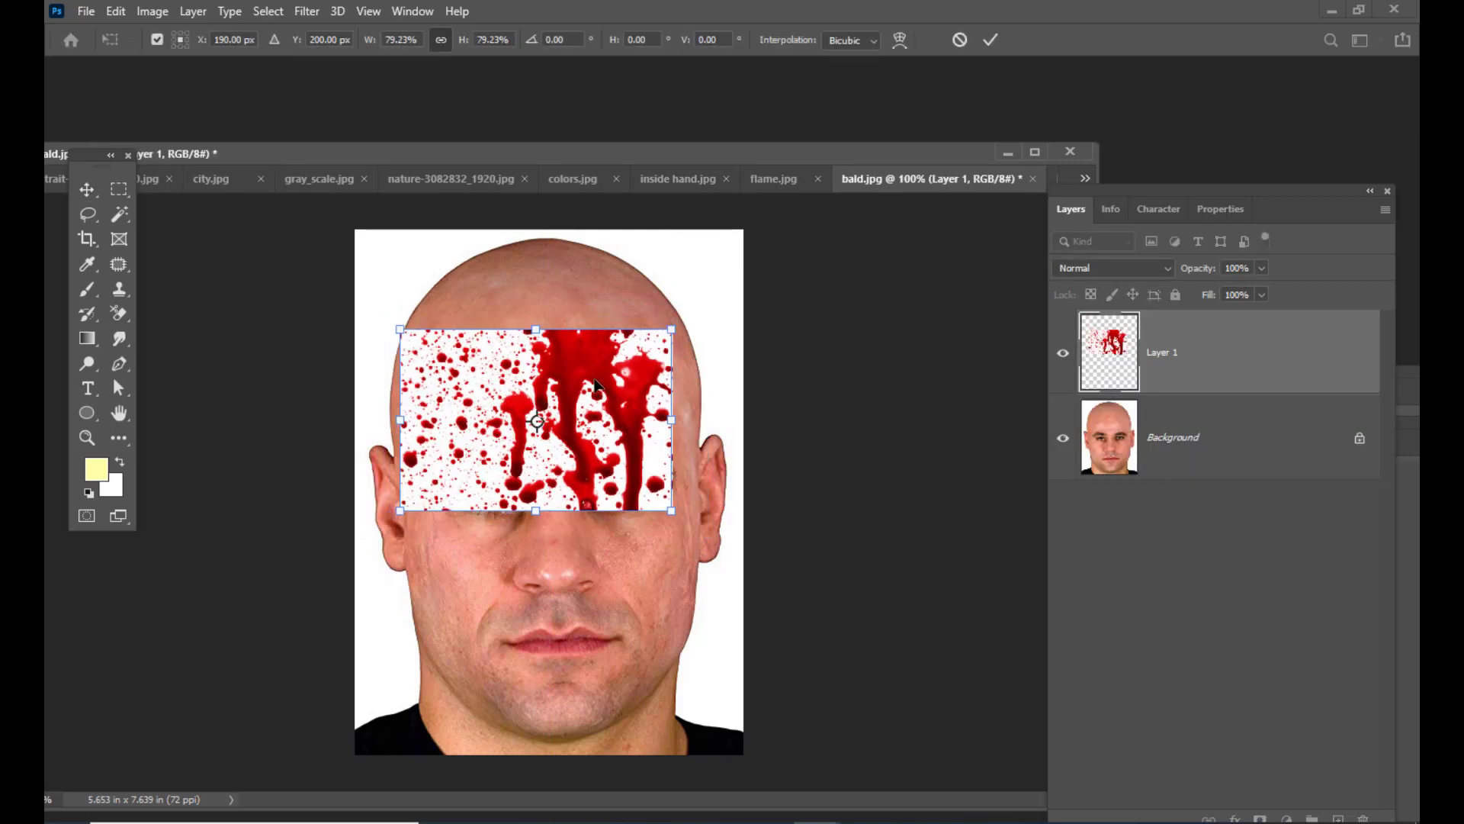
pyautogui.moveTo(597, 385); pyautogui.dragTo(577, 341)
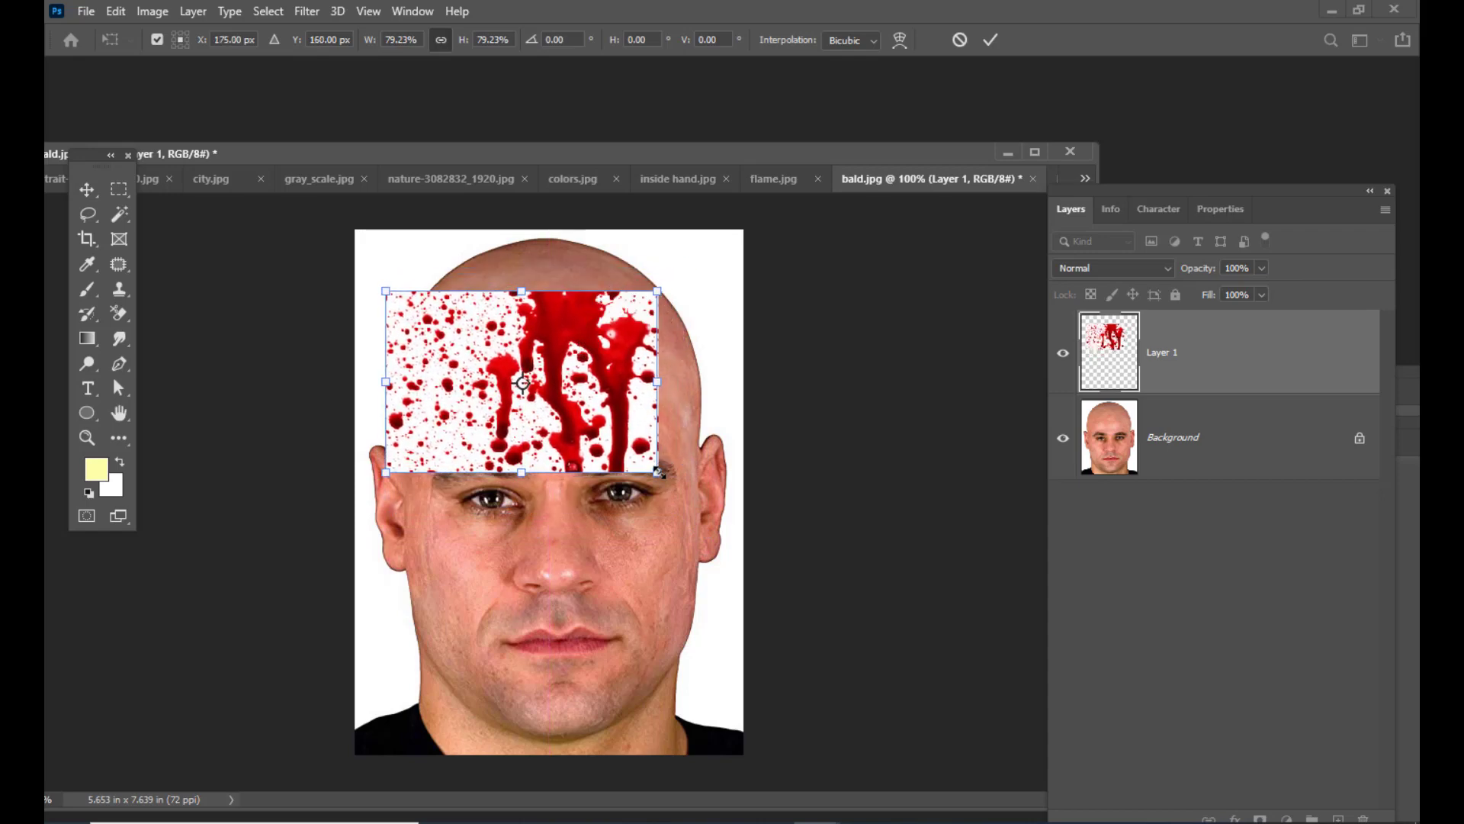
pyautogui.moveTo(657, 472); pyautogui.dragTo(669, 482)
pyautogui.moveTo(637, 375); pyautogui.dragTo(647, 375)
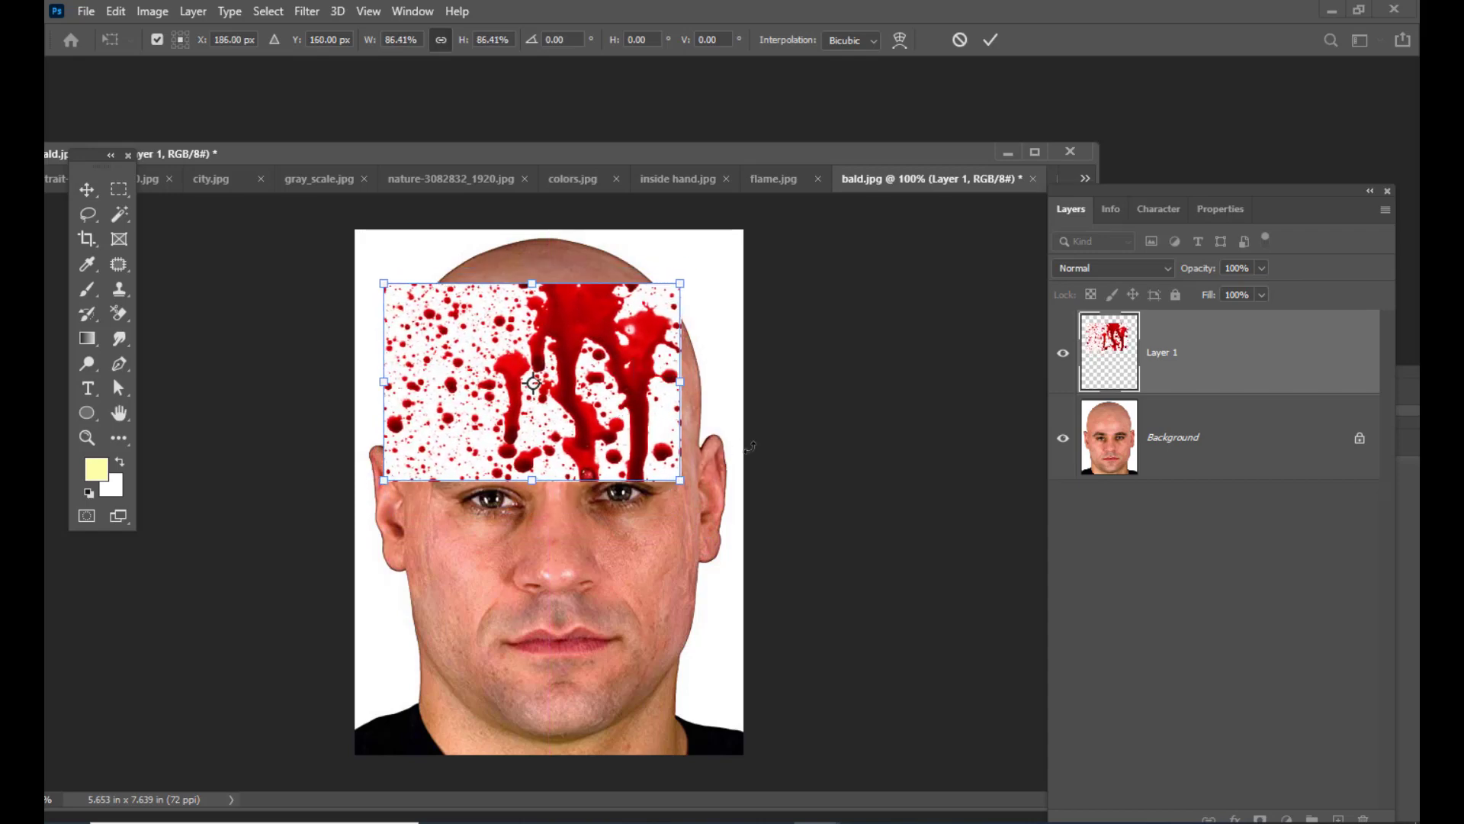
pyautogui.press('Return')
pyautogui.moveTo(519, 358)
pyautogui.mouseDown()
pyautogui.moveTo(537, 354)
pyautogui.moveTo(514, 365)
pyautogui.mouseUp()
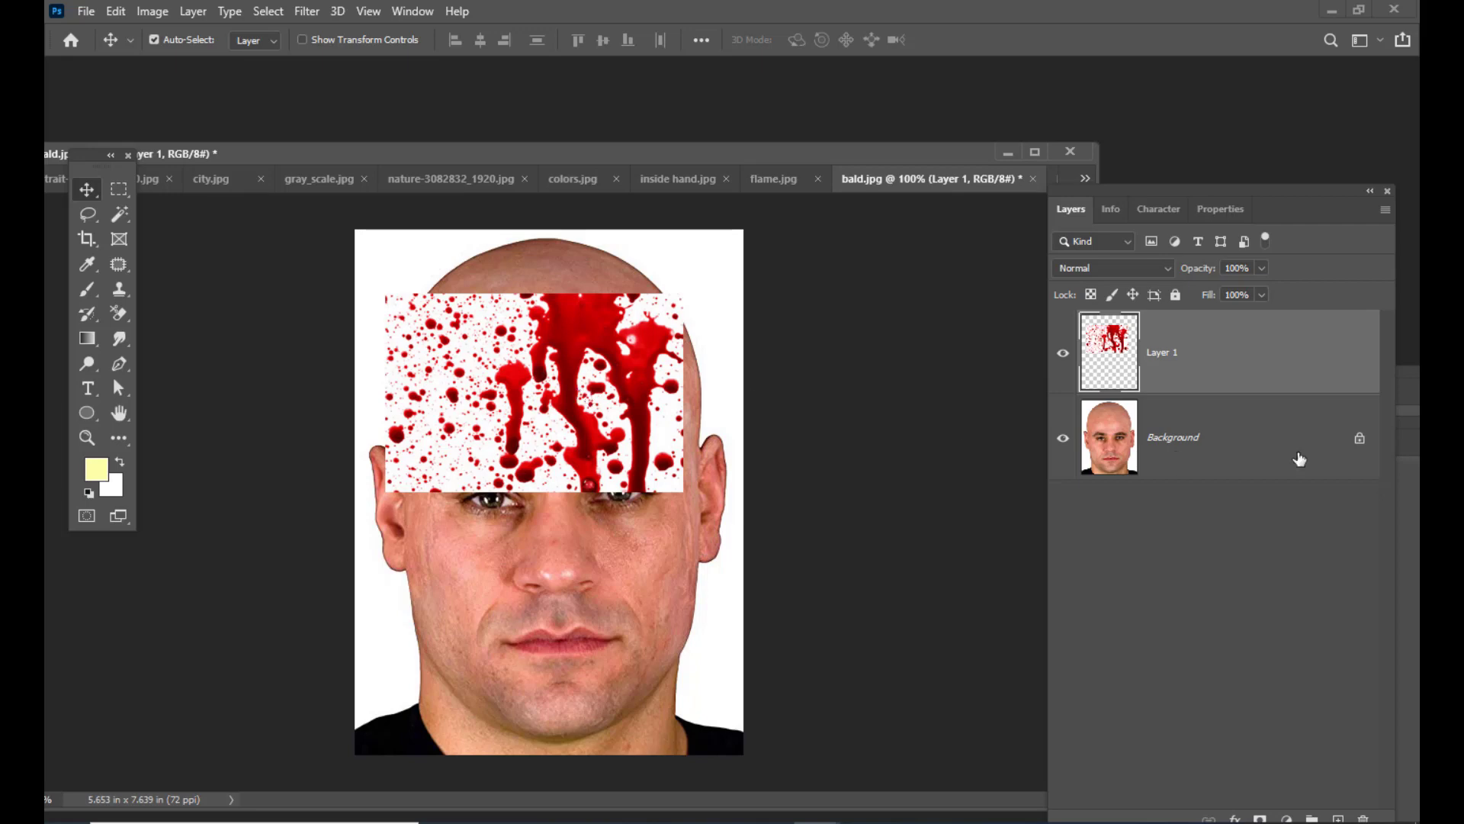
# Set the blood layer to Multiply so its white background disappears
pyautogui.click(1136, 269)
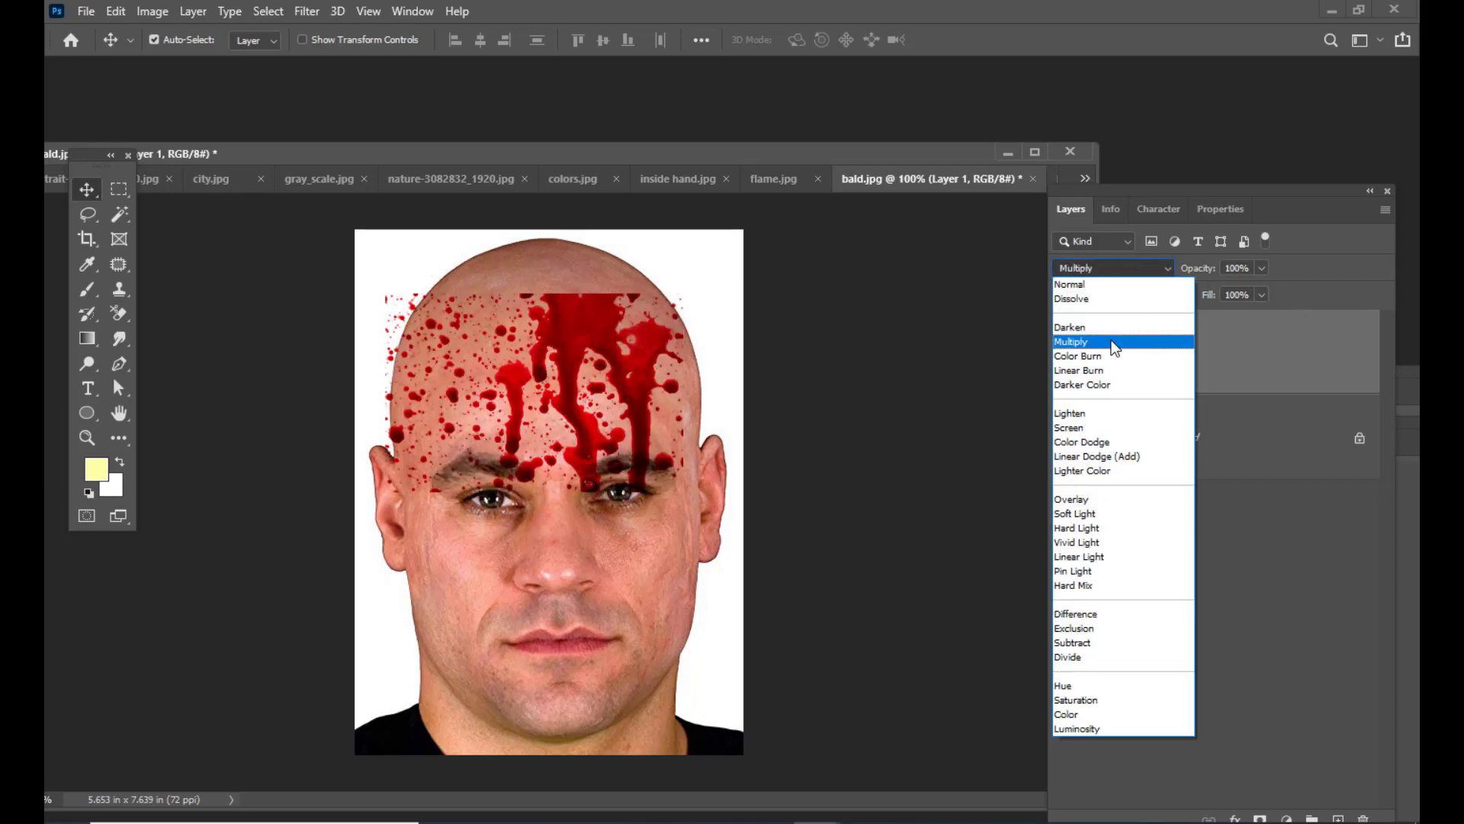
pyautogui.click(1115, 348)
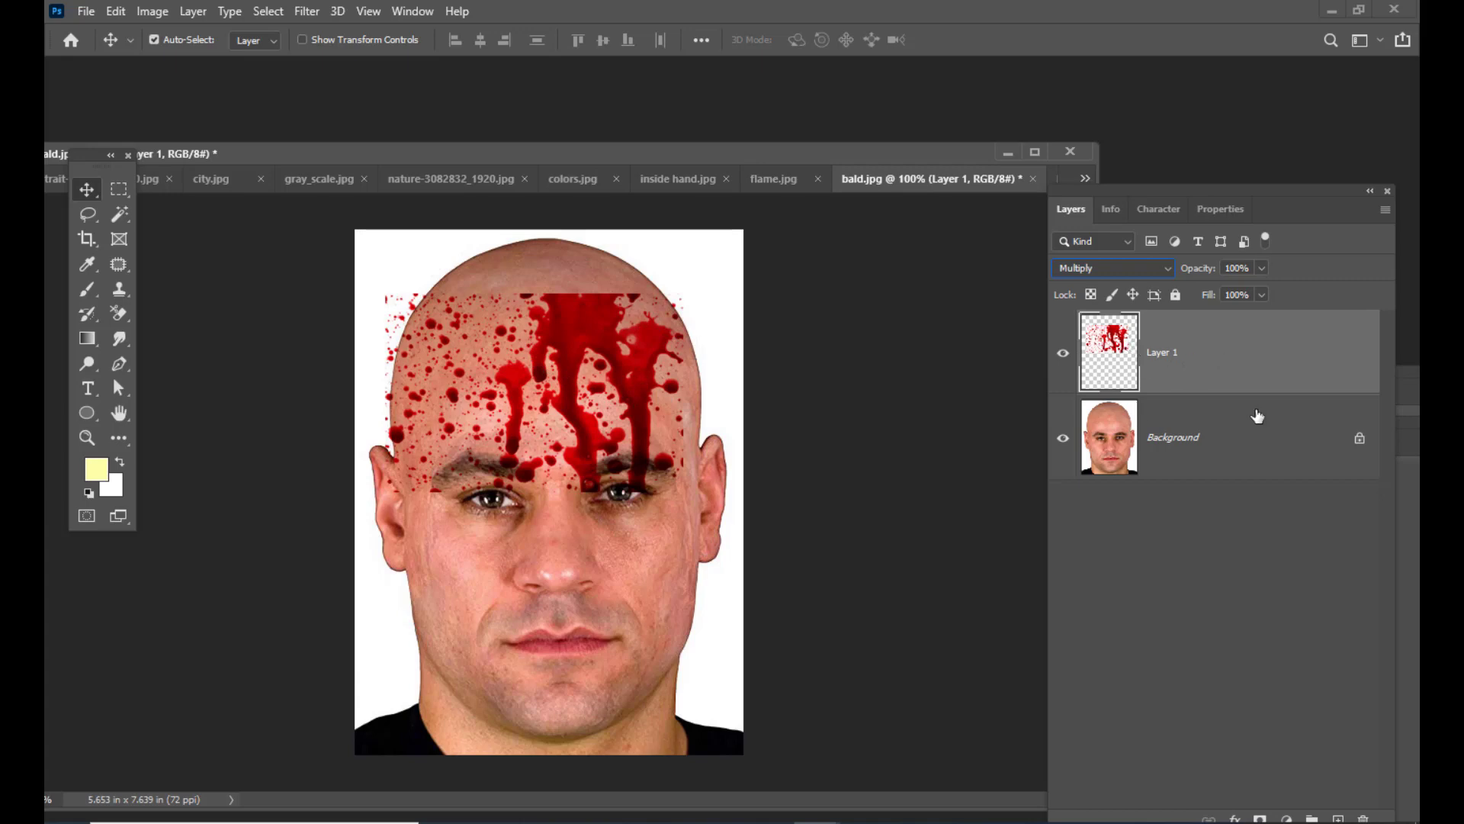
pyautogui.moveTo(1208, 191); pyautogui.dragTo(1220, 115)
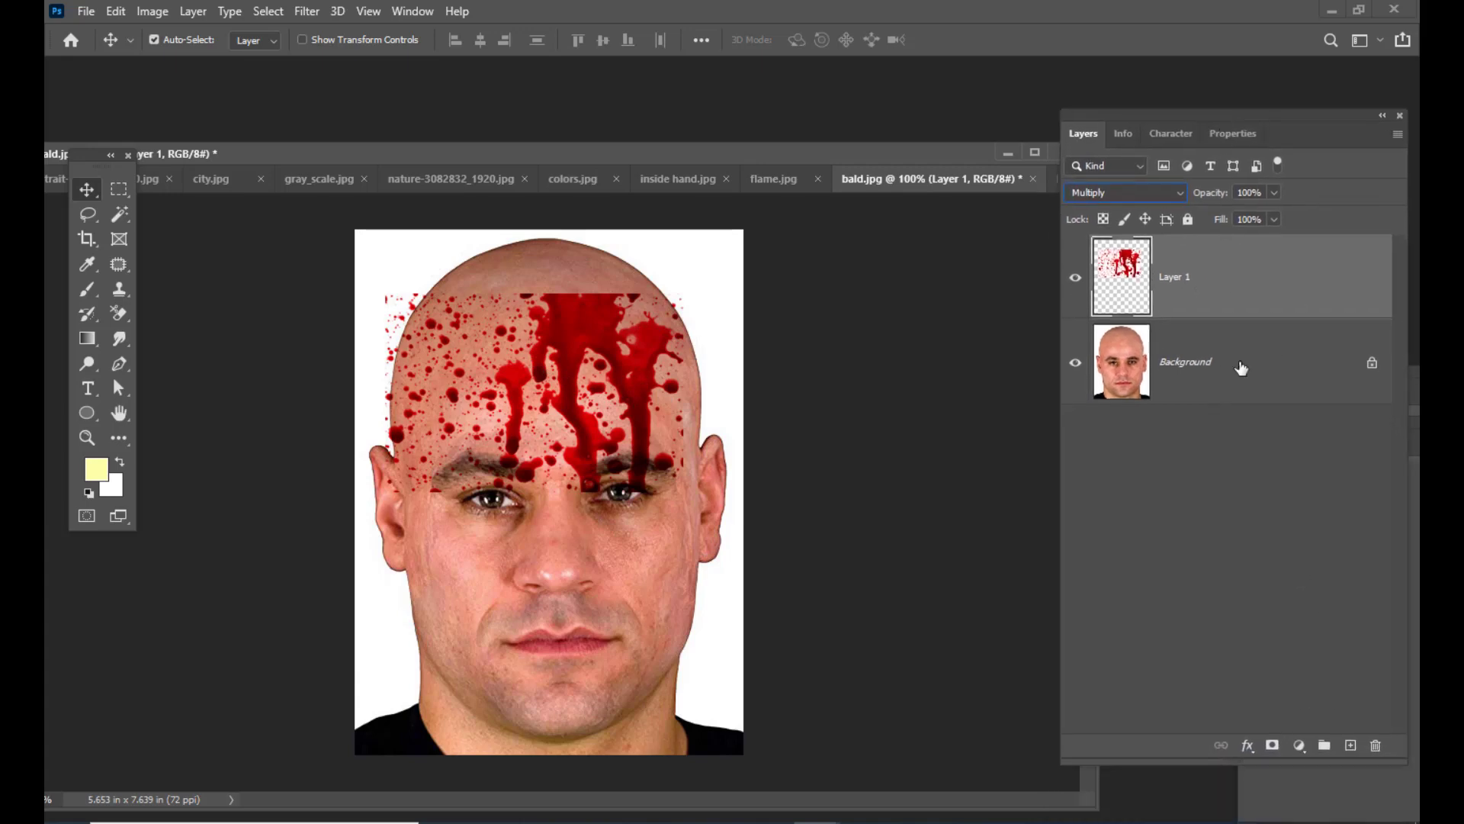
# Mask the blood layer and paint with a 125 px, 100% flow brush to fade its hard top edge
pyautogui.click(1271, 745)
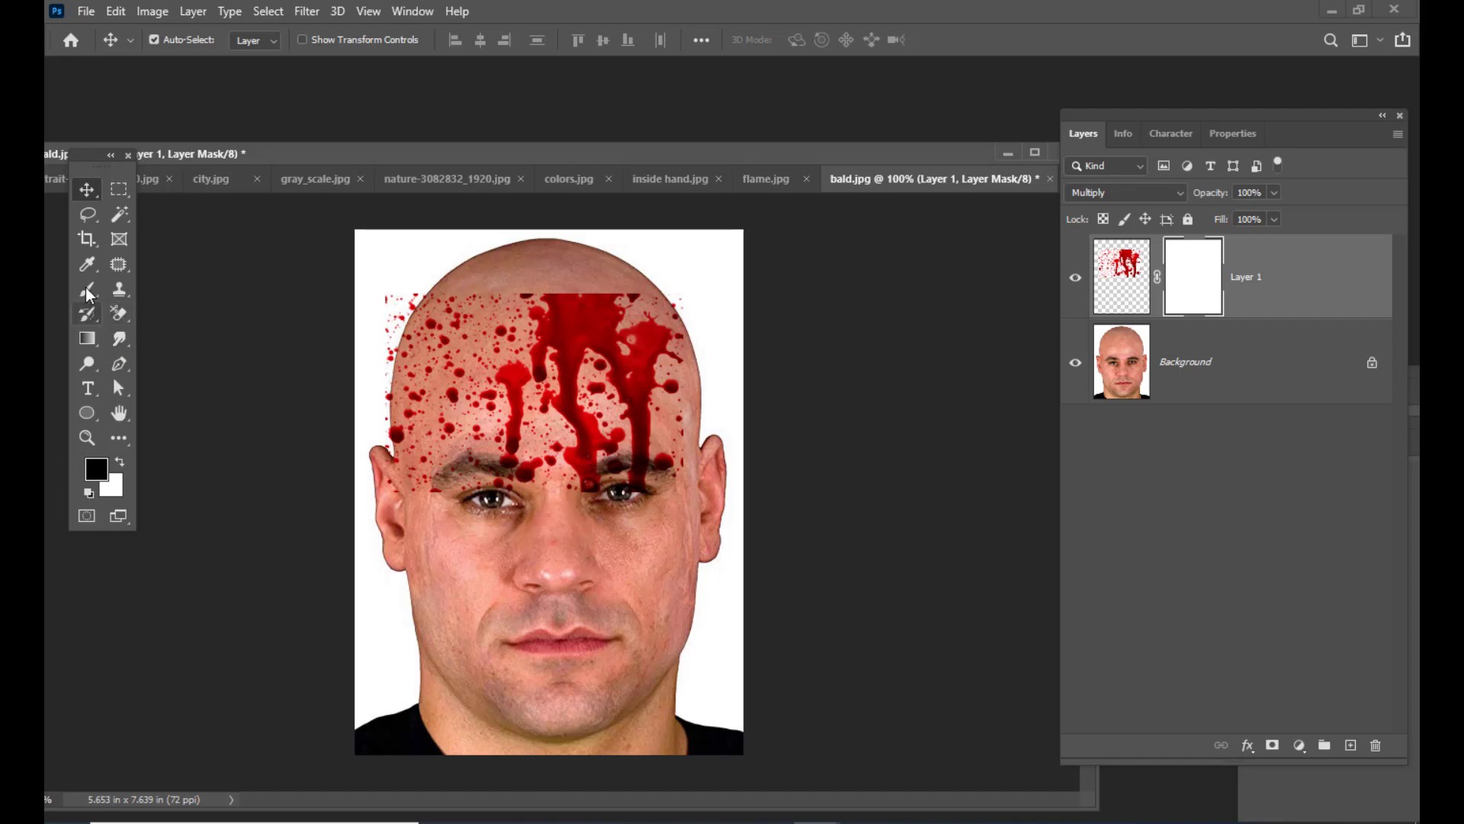
pyautogui.moveTo(87, 289); pyautogui.dragTo(133, 292)
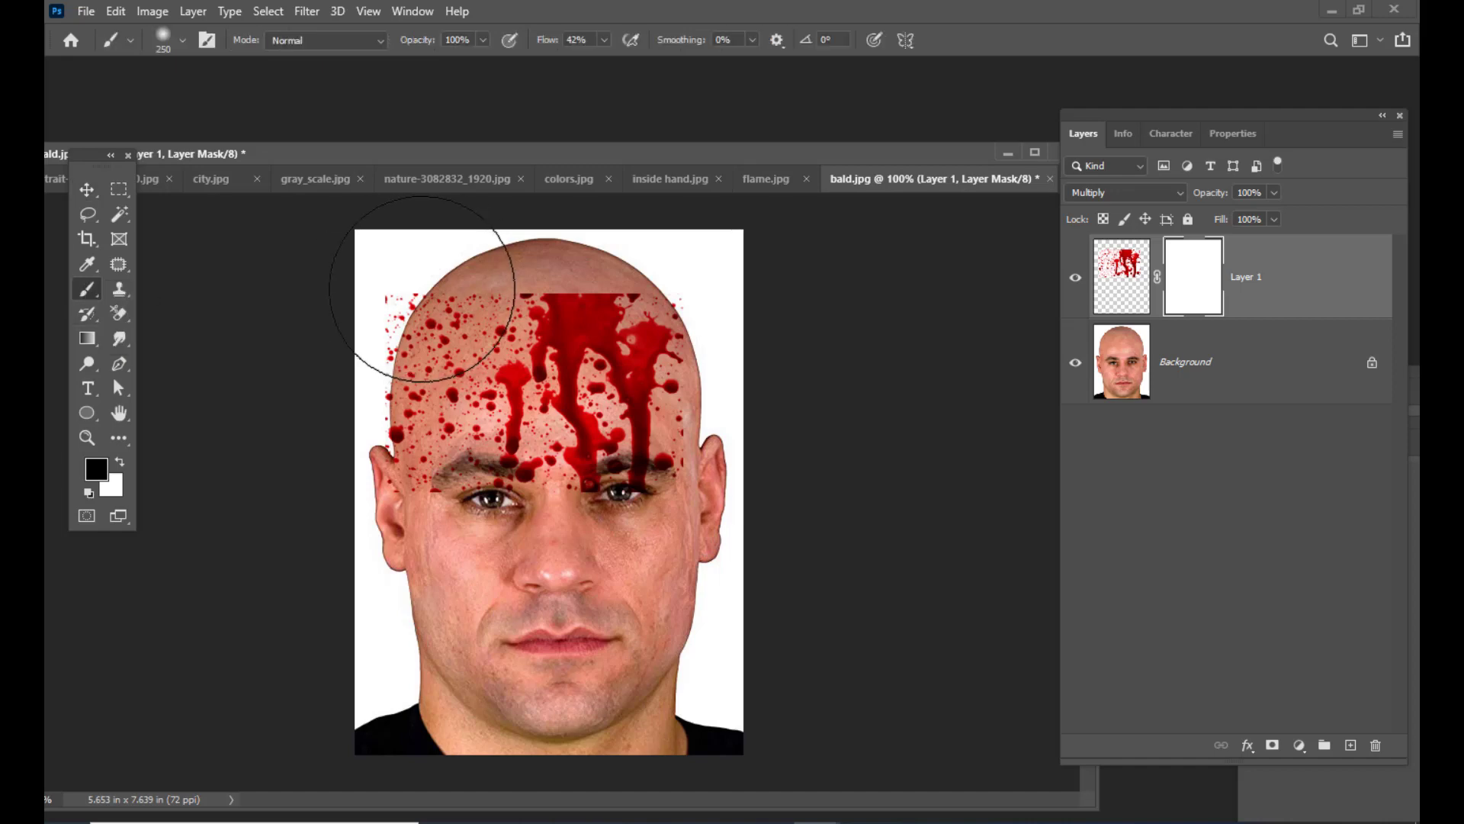
pyautogui.press('[')
pyautogui.press('[')
pyautogui.press('[')
pyautogui.press('[')
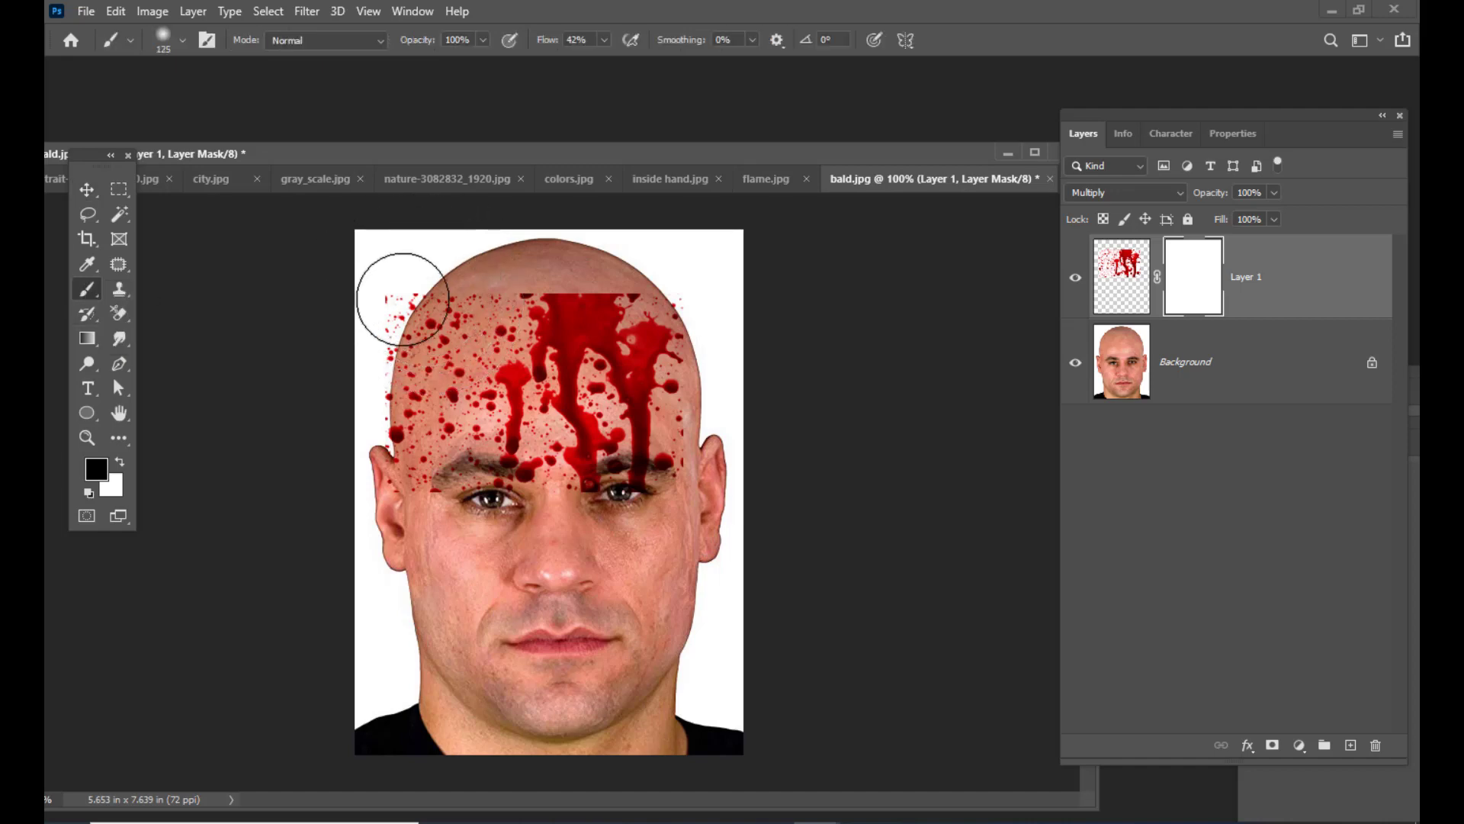
pyautogui.click(409, 297)
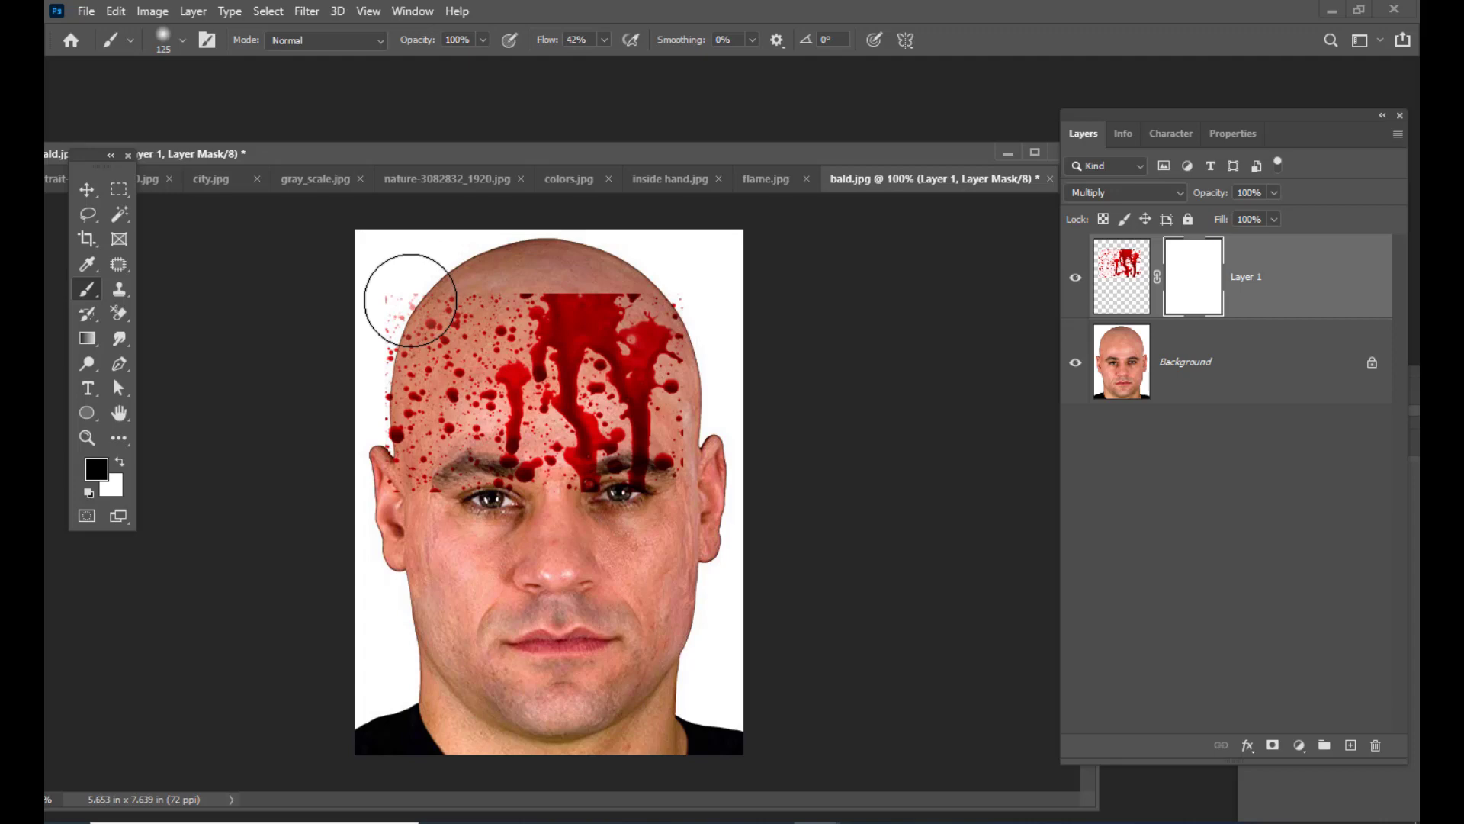
pyautogui.click(604, 40)
pyautogui.moveTo(599, 65); pyautogui.dragTo(689, 72)
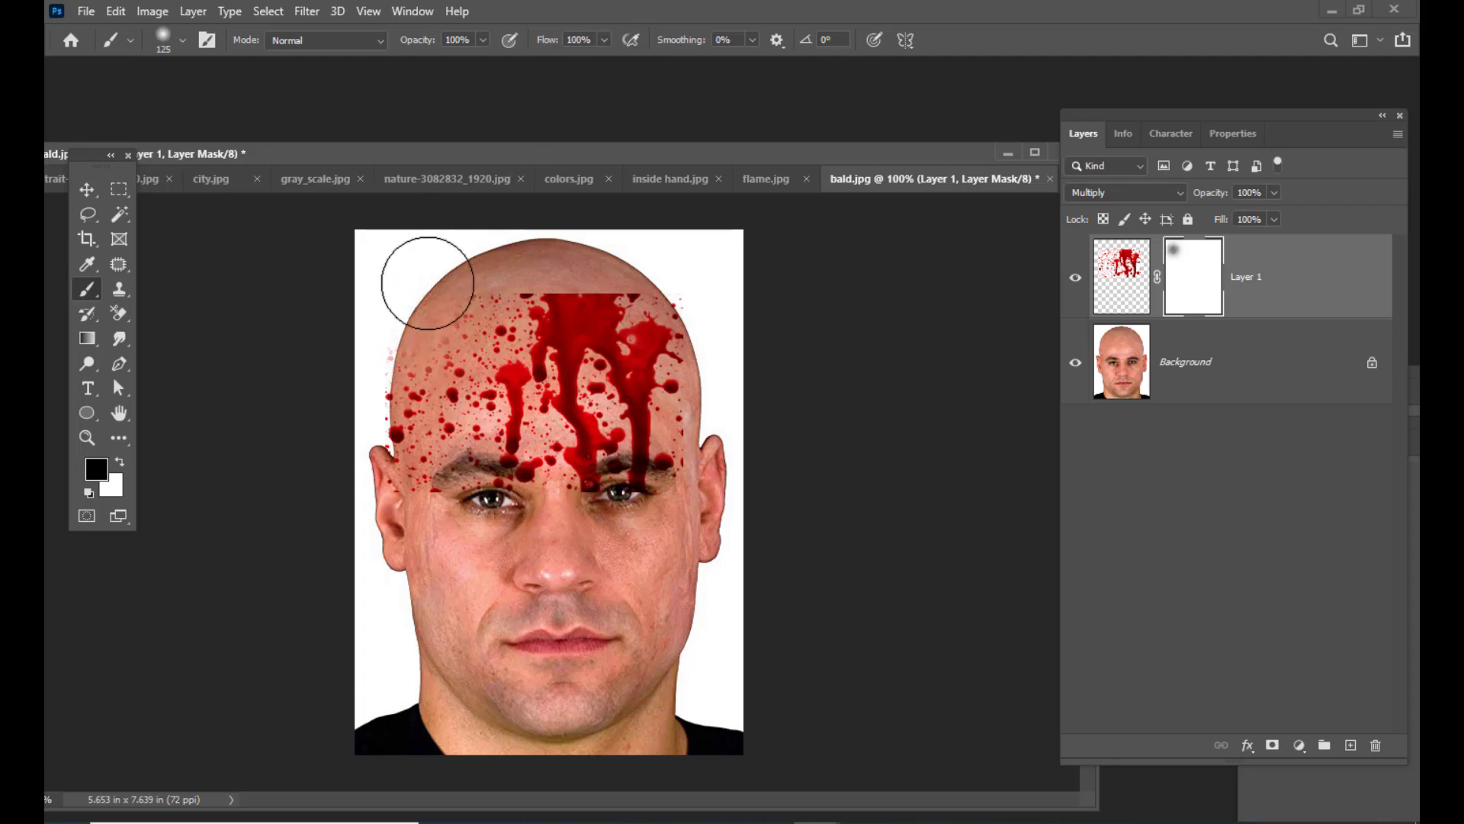
pyautogui.moveTo(425, 277)
pyautogui.mouseDown()
pyautogui.moveTo(492, 243)
pyautogui.moveTo(618, 266)
pyautogui.moveTo(573, 276)
pyautogui.moveTo(645, 283)
pyautogui.moveTo(535, 283)
pyautogui.moveTo(642, 284)
pyautogui.moveTo(716, 375)
pyautogui.moveTo(732, 347)
pyautogui.mouseUp()
pyautogui.moveTo(409, 376)
pyautogui.mouseDown()
pyautogui.moveTo(363, 402)
pyautogui.moveTo(377, 497)
pyautogui.mouseUp()
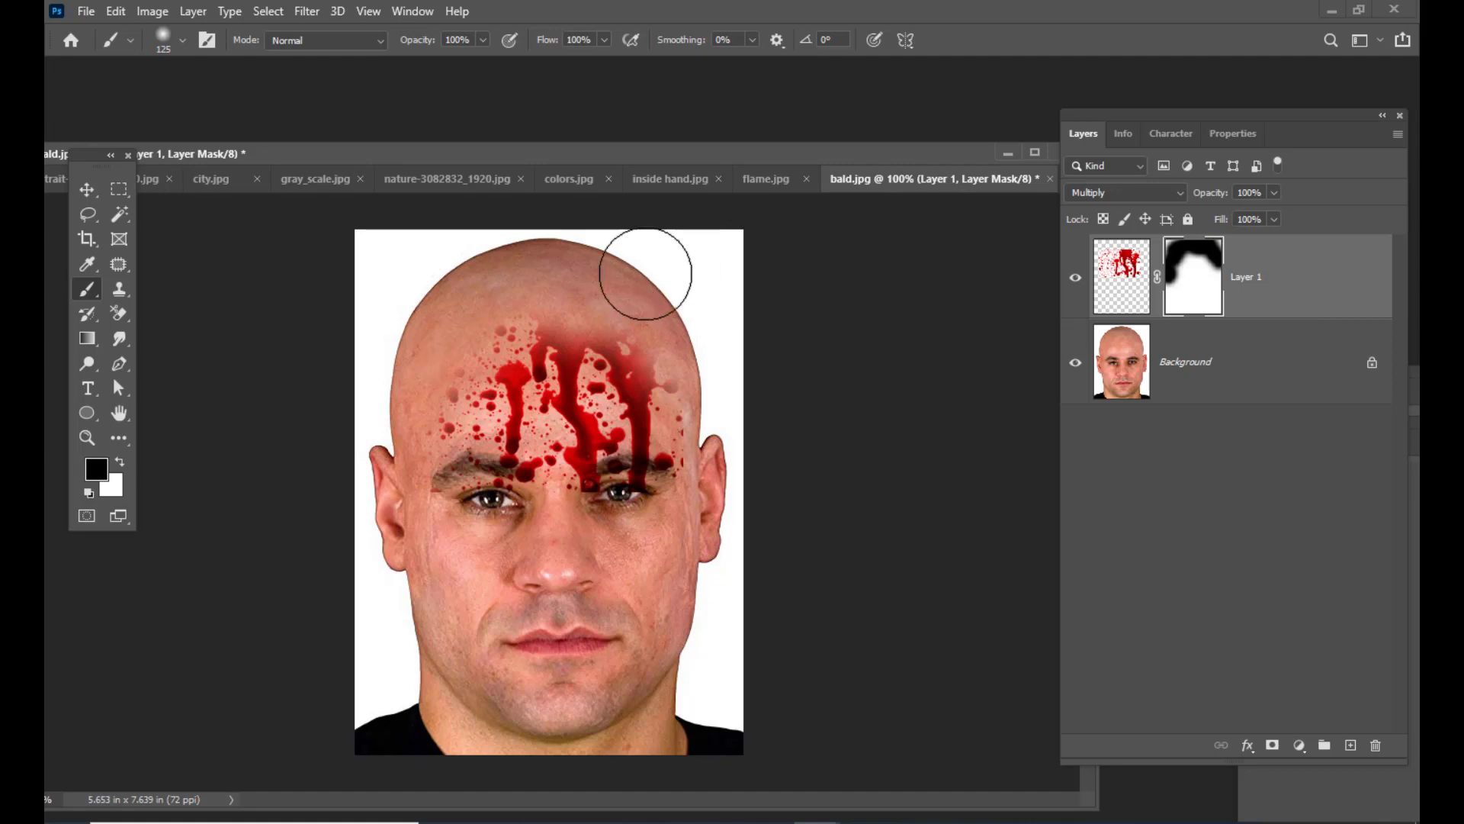
pyautogui.click(119, 461)
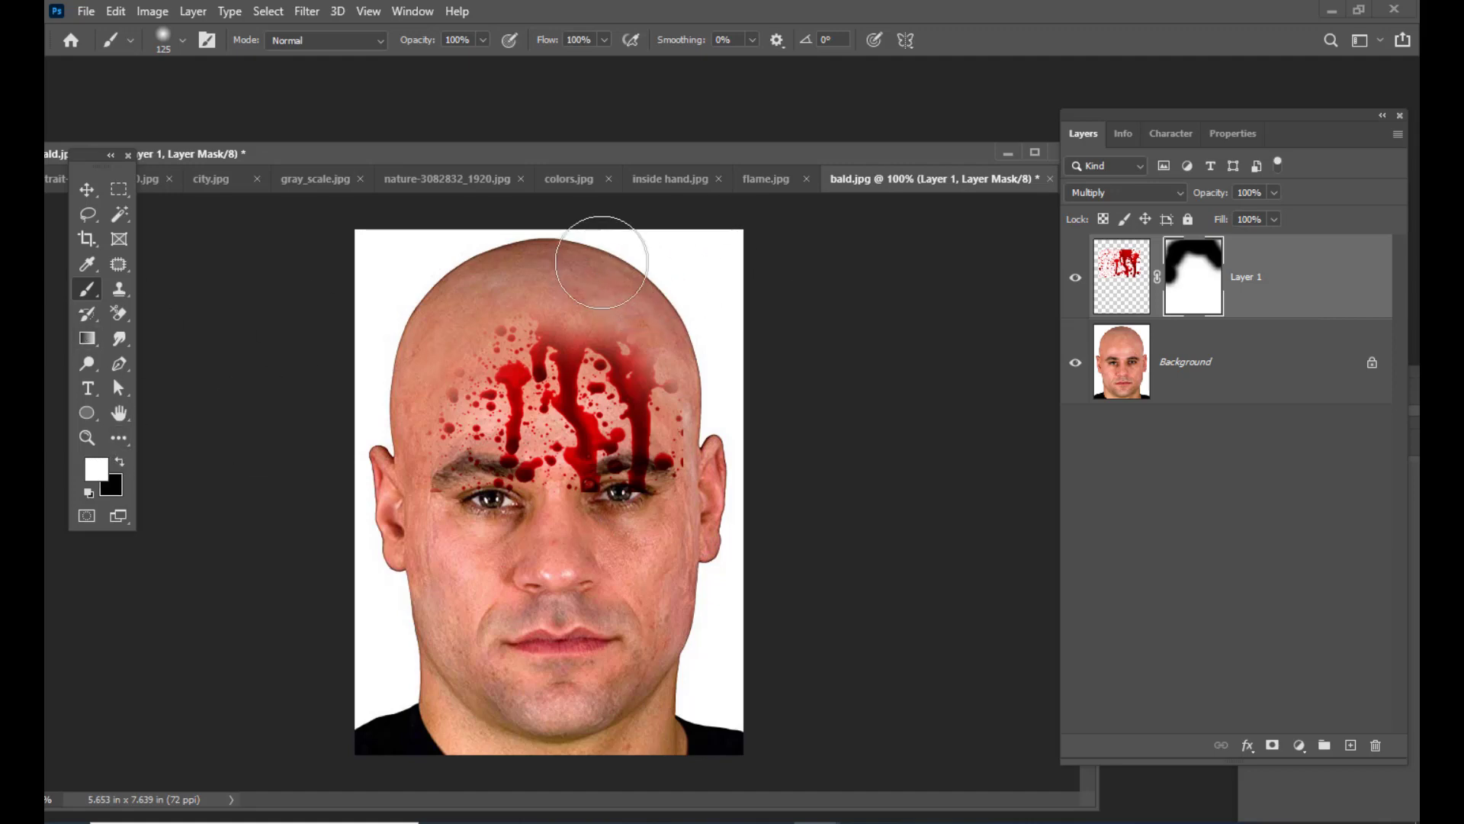
pyautogui.click(561, 305)
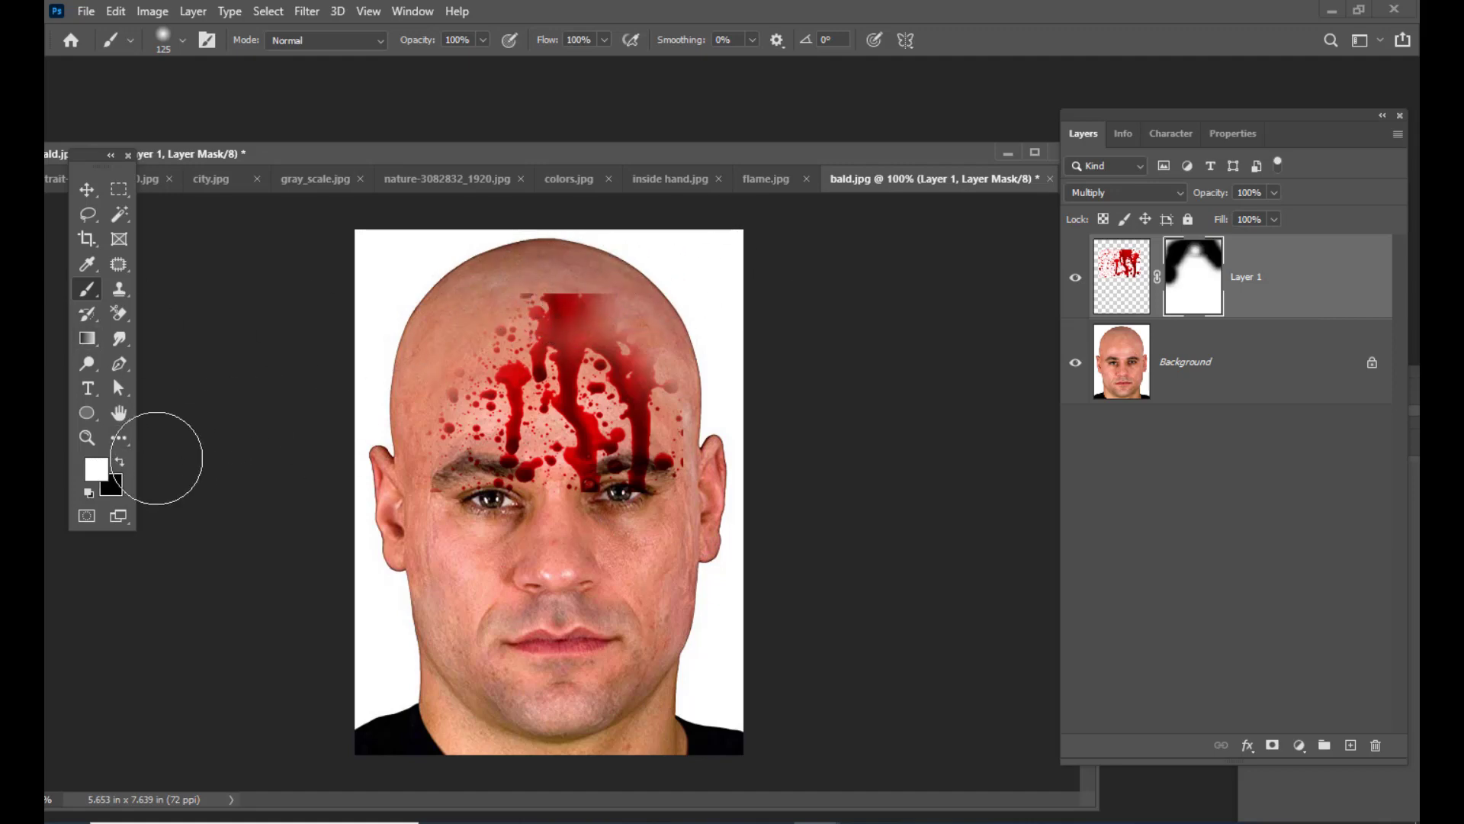
pyautogui.click(119, 461)
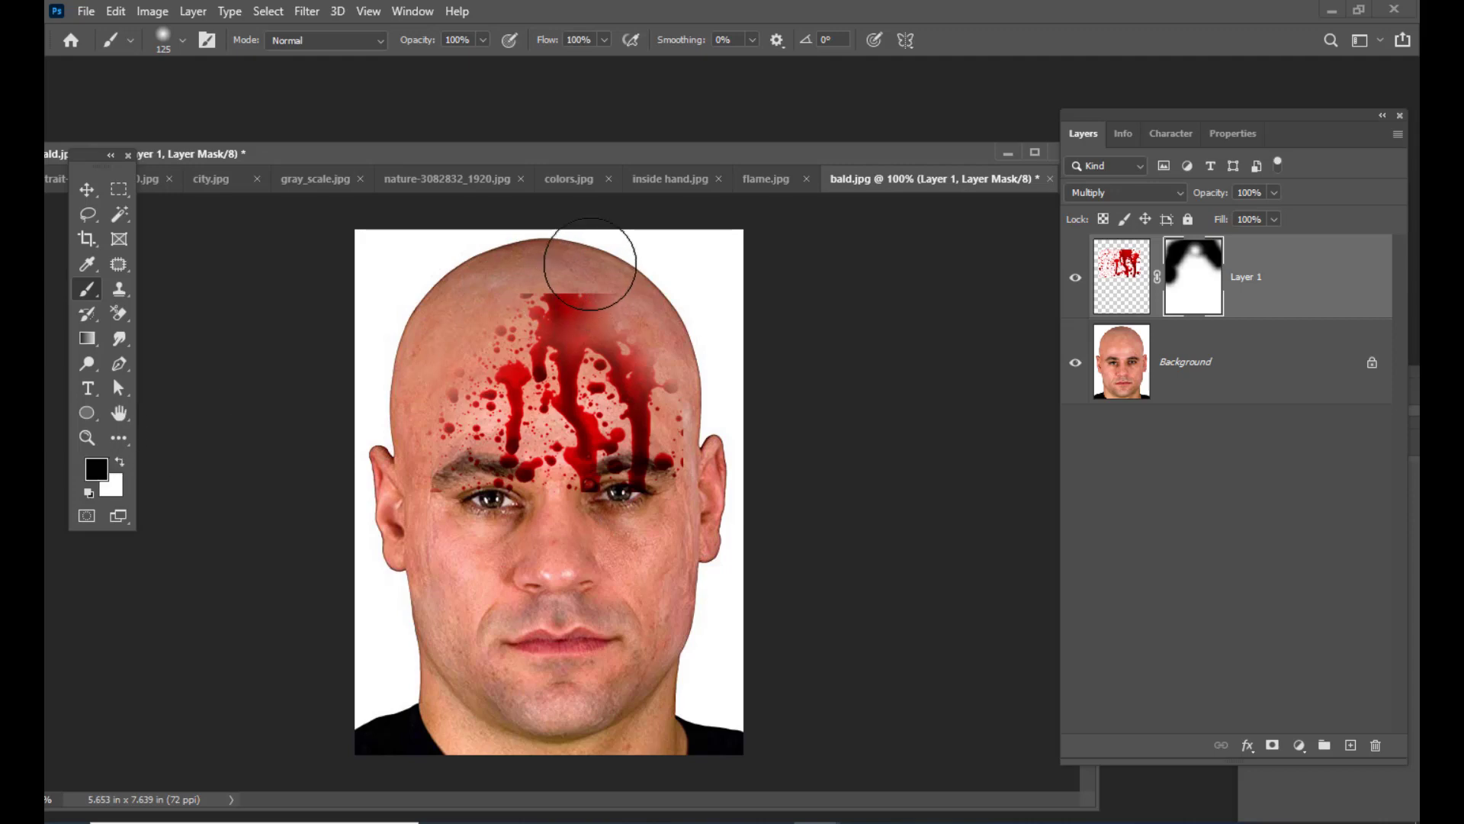
pyautogui.moveTo(543, 260)
pyautogui.mouseDown()
pyautogui.moveTo(523, 238)
pyautogui.moveTo(625, 265)
pyautogui.mouseUp()
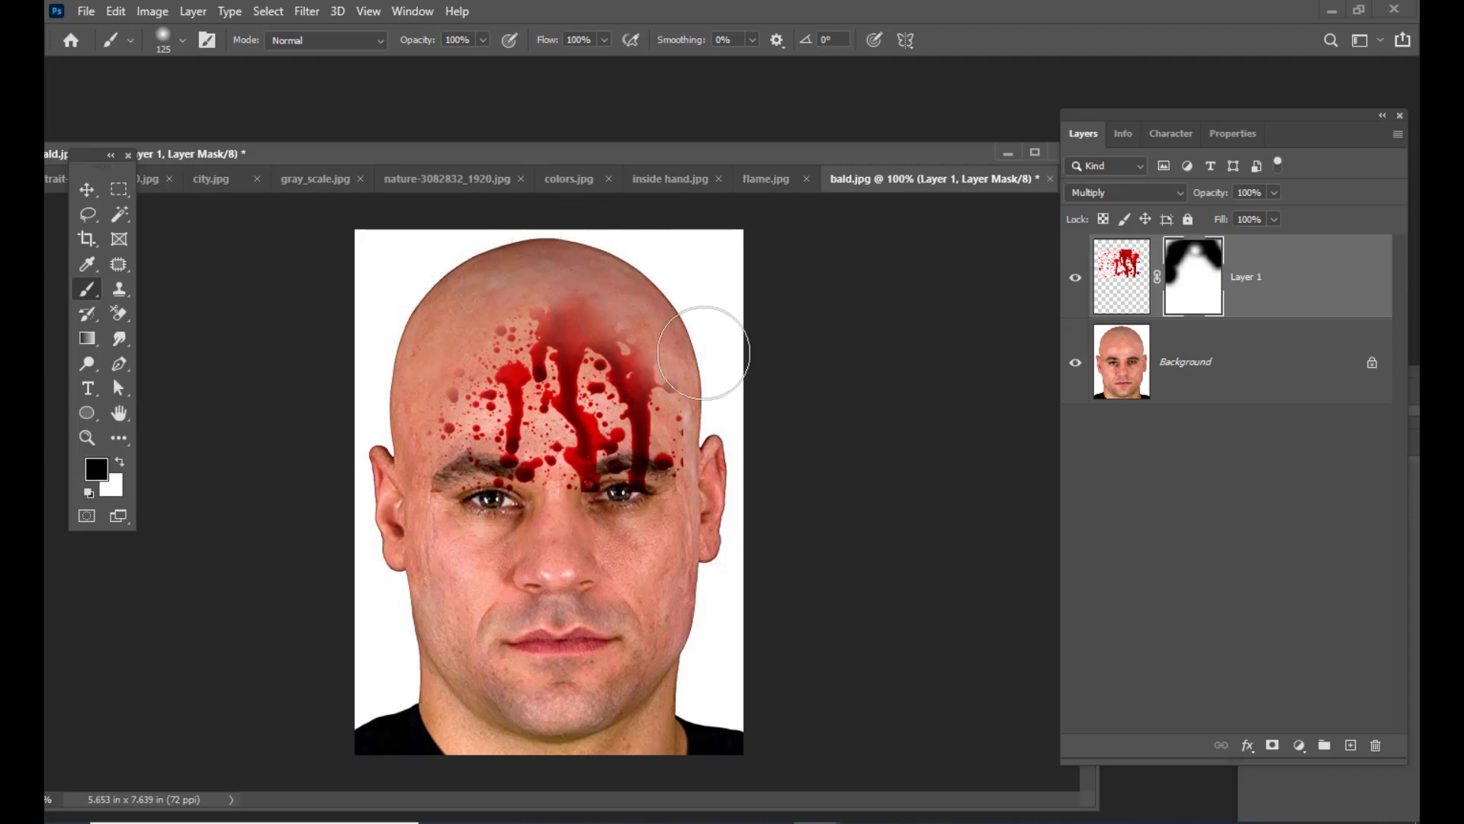
# Duplicate the blood layer's pixels as Layer 1 copy to deepen the red
pyautogui.click(1125, 293)
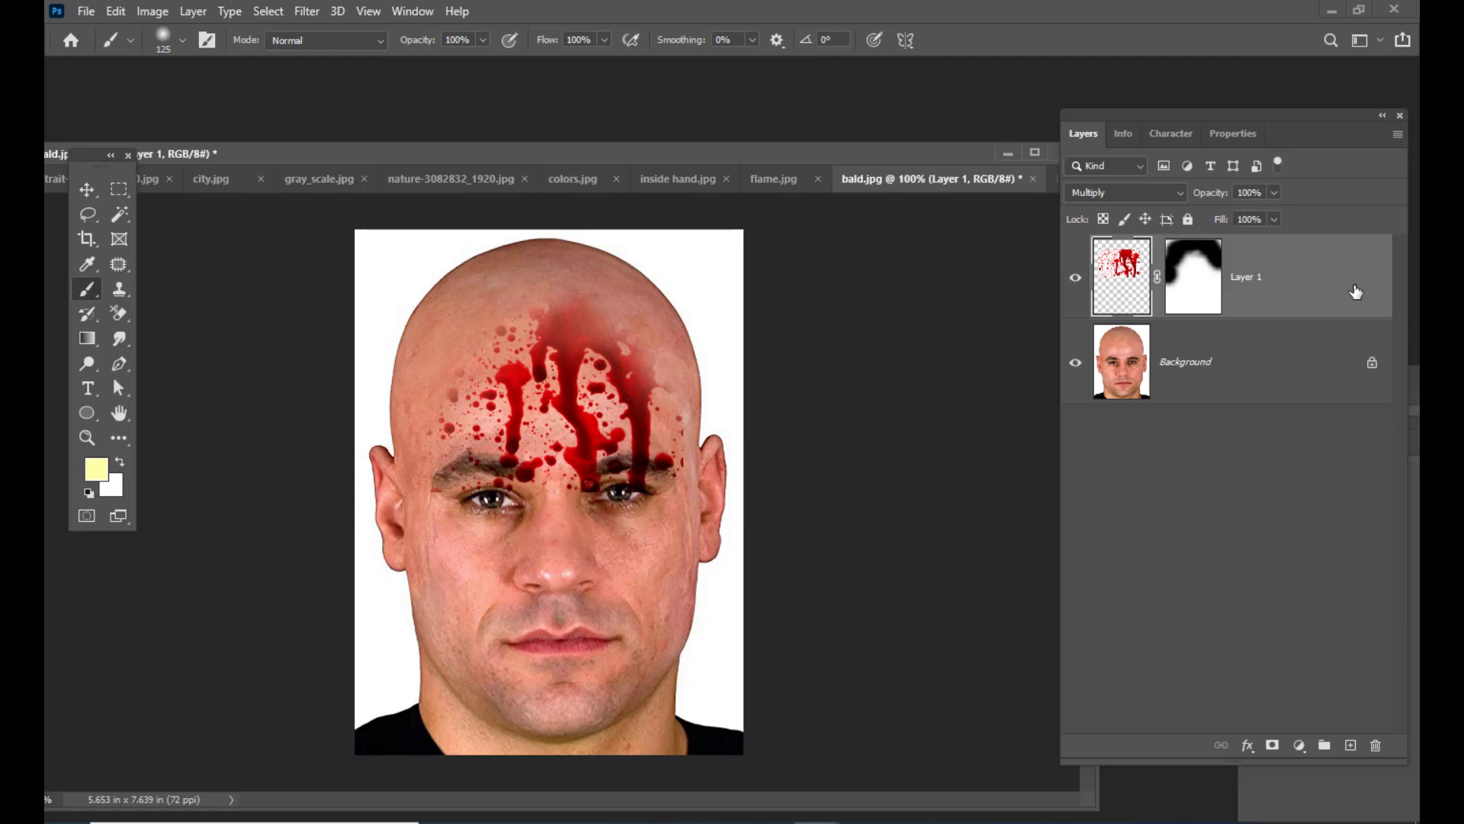
pyautogui.hotkey('ctrl', 'j')
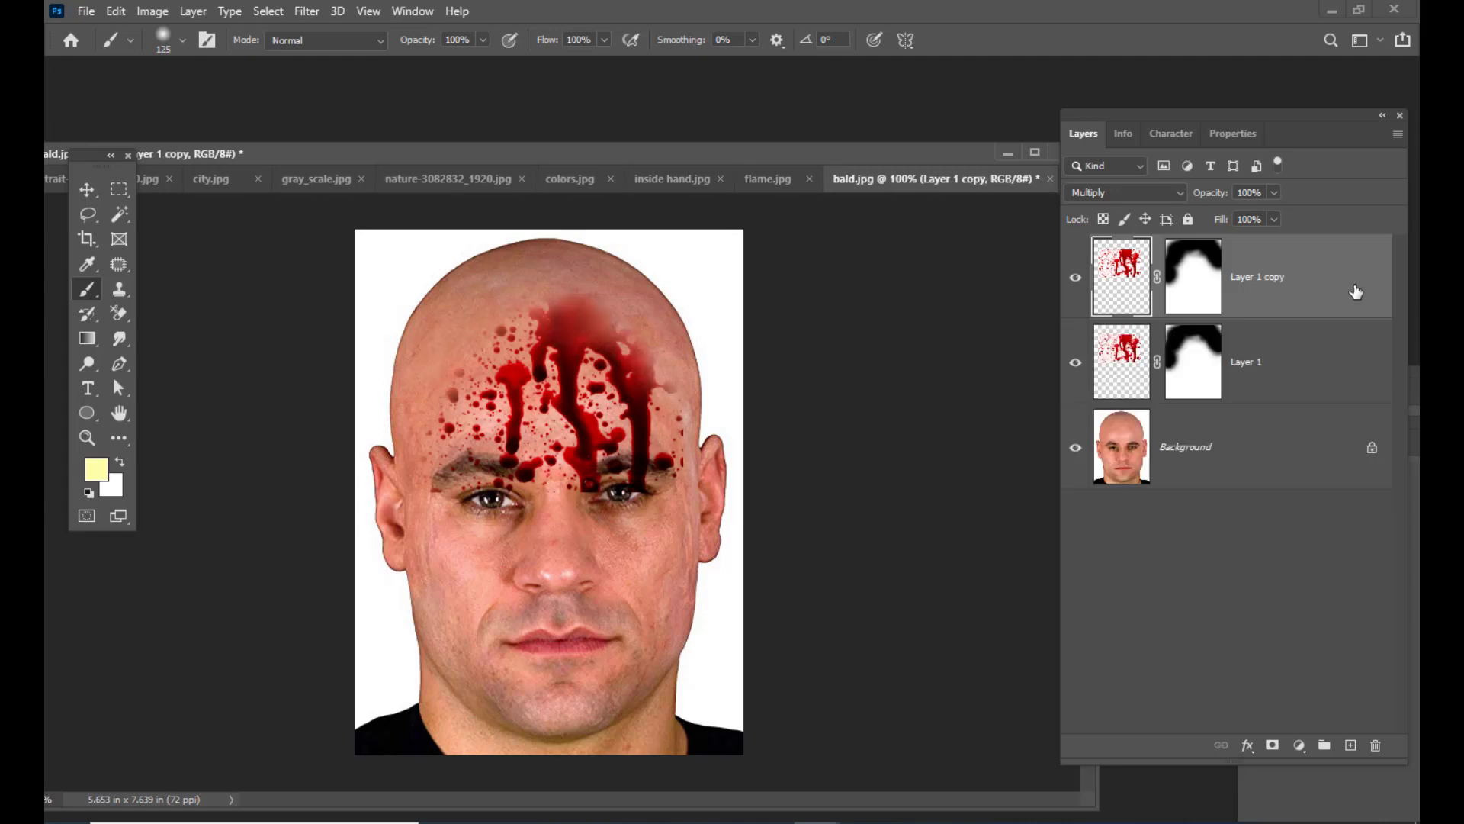
pyautogui.moveTo(327, 153); pyautogui.dragTo(361, 148)
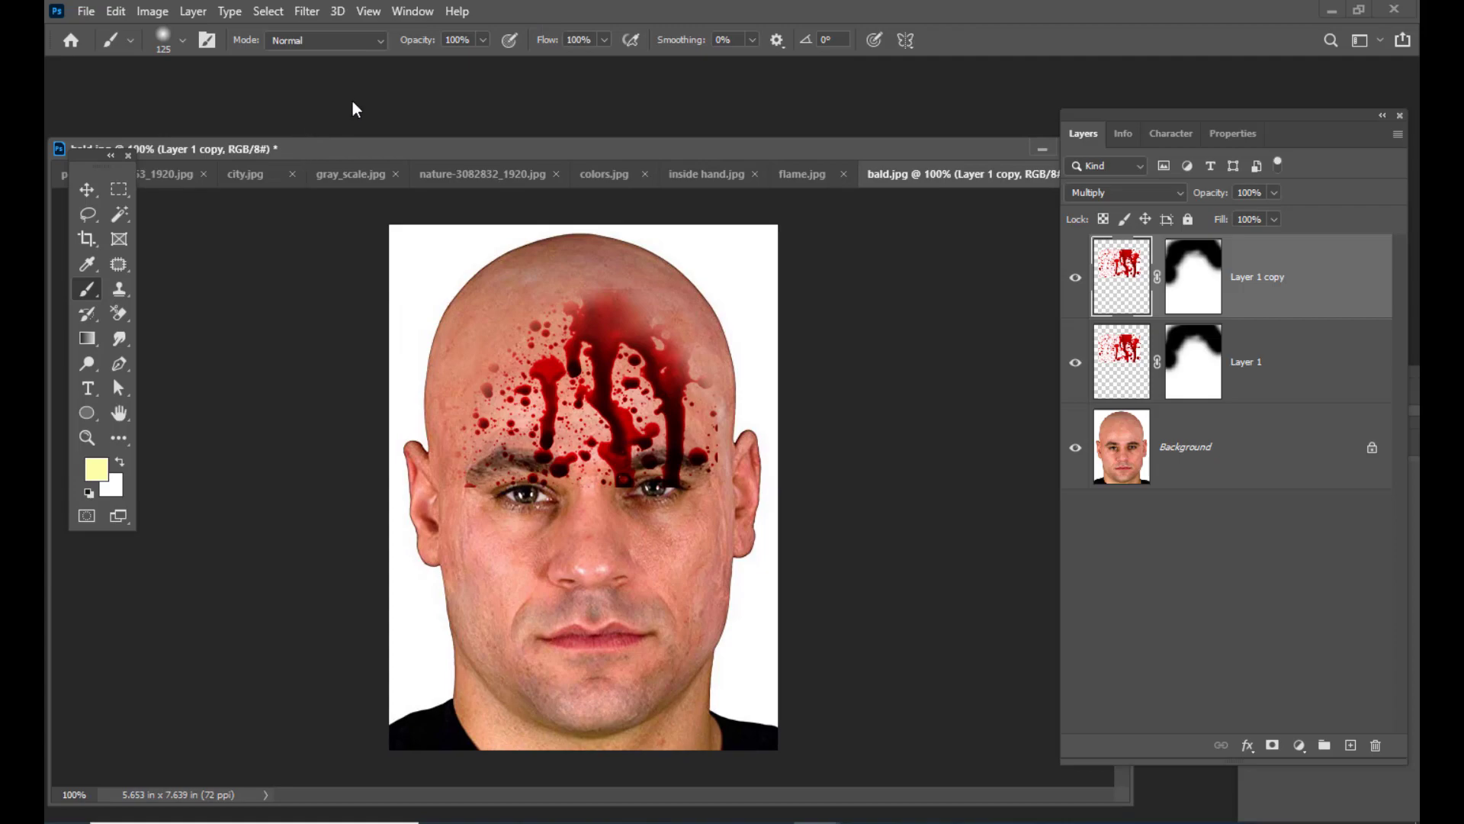
pyautogui.hotkey('ctrl', 'o')
# Open bricks.jpg and bloodspill.jpg
pyautogui.click(606, 183)
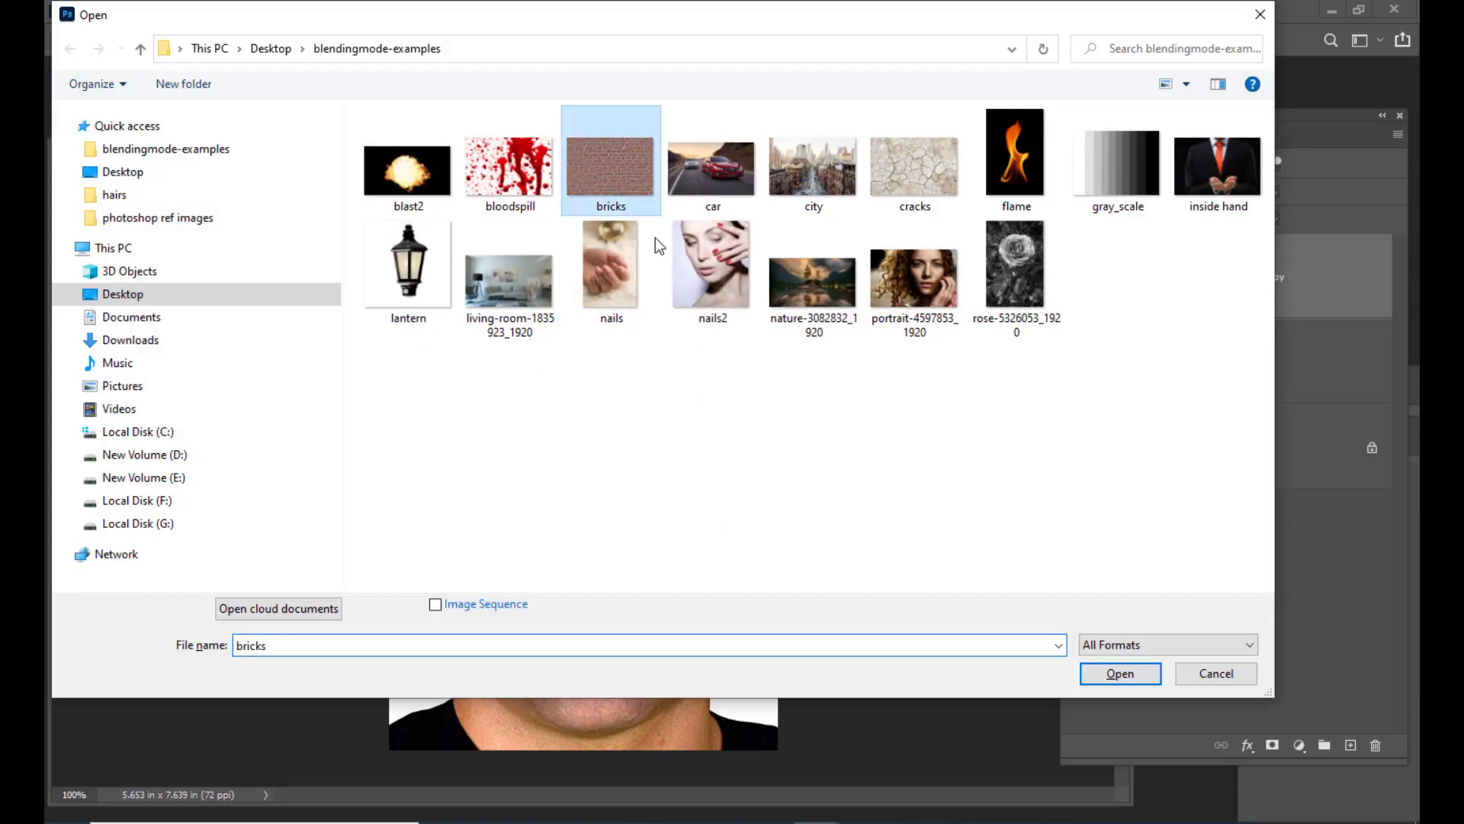
pyautogui.click(1117, 676)
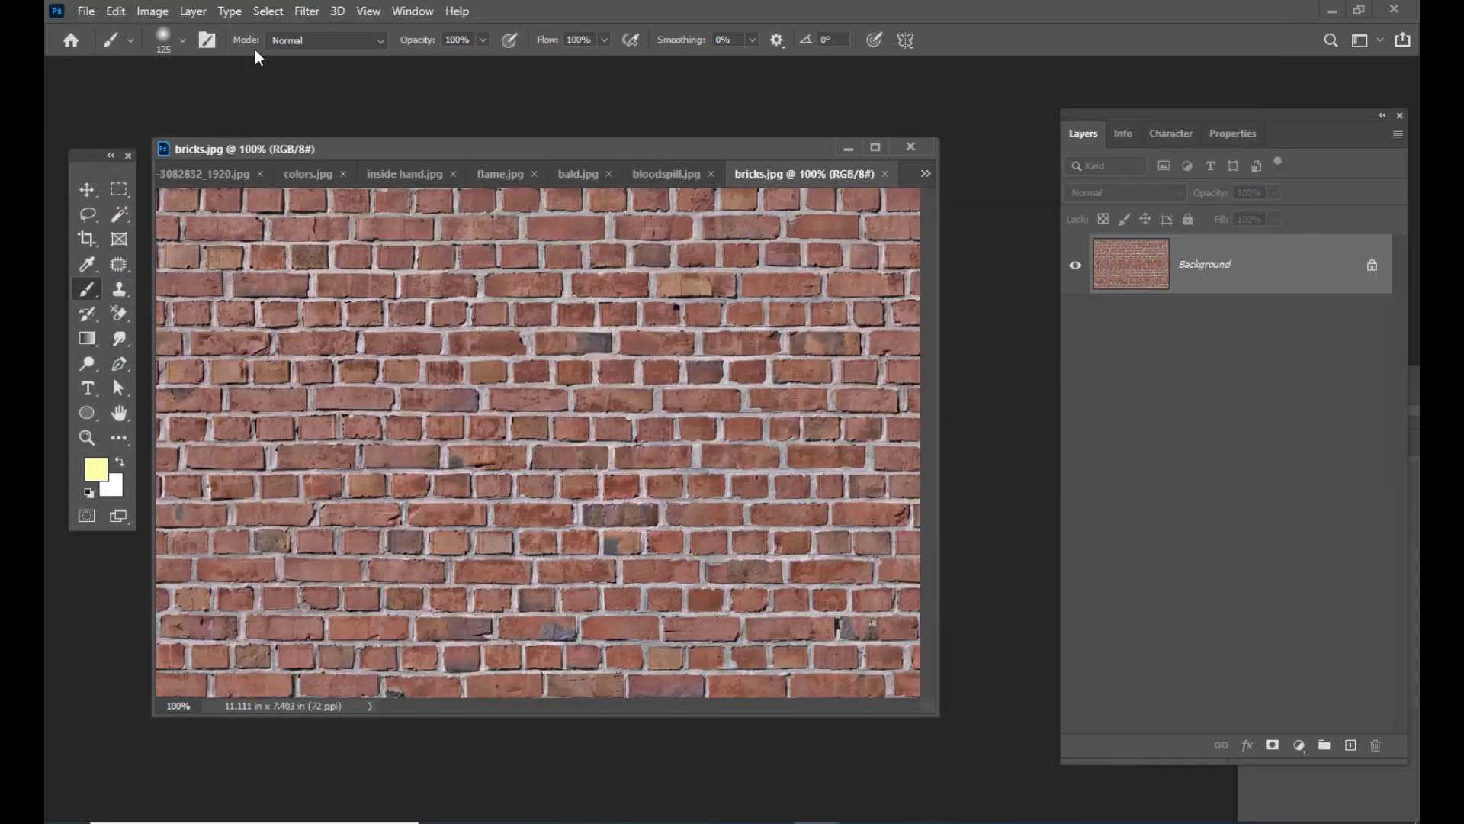
pyautogui.moveTo(294, 148); pyautogui.dragTo(334, 164)
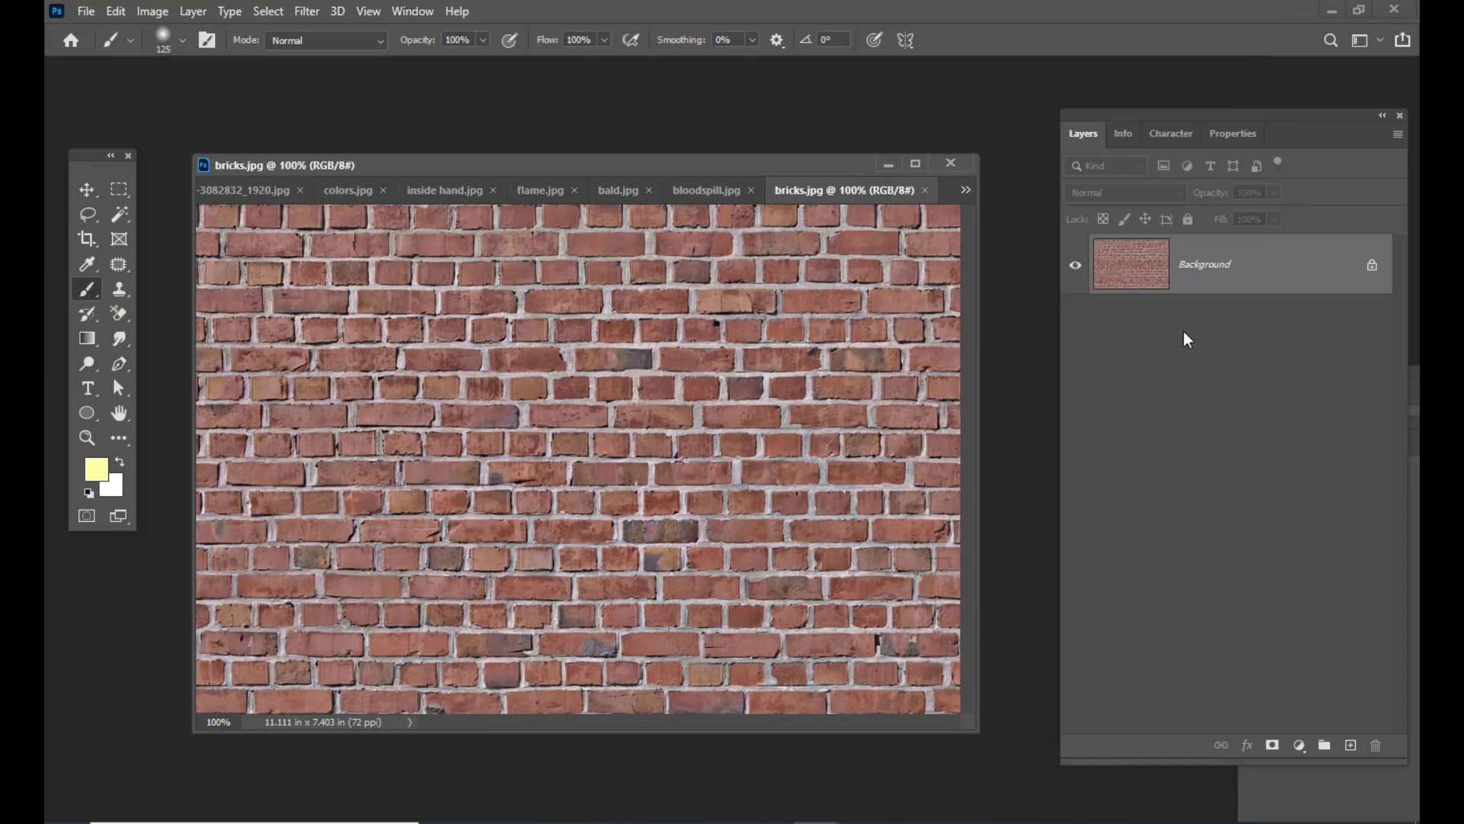
pyautogui.hotkey('ctrl', 'o')
pyautogui.click(647, 283)
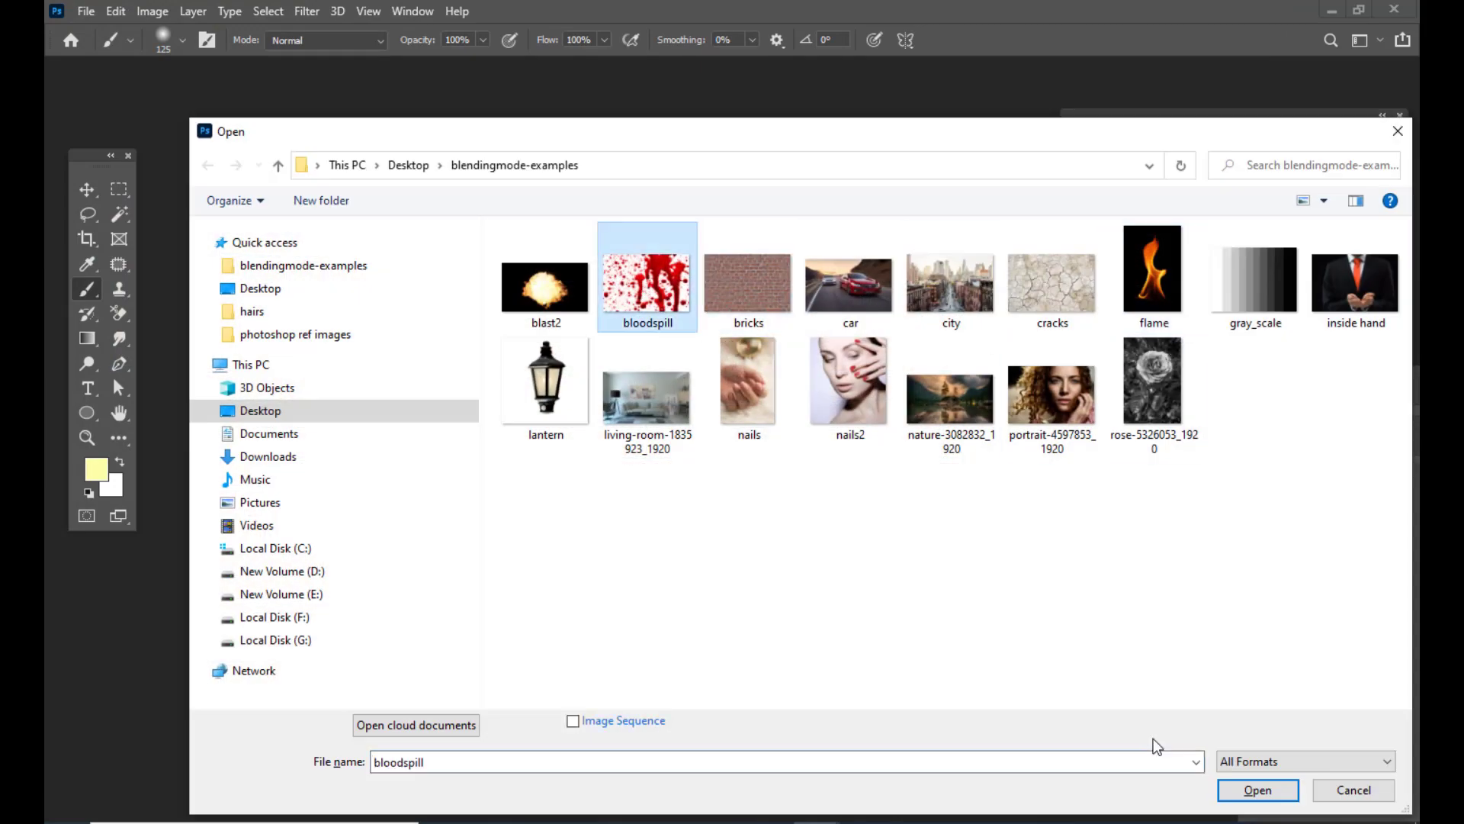
pyautogui.click(1248, 789)
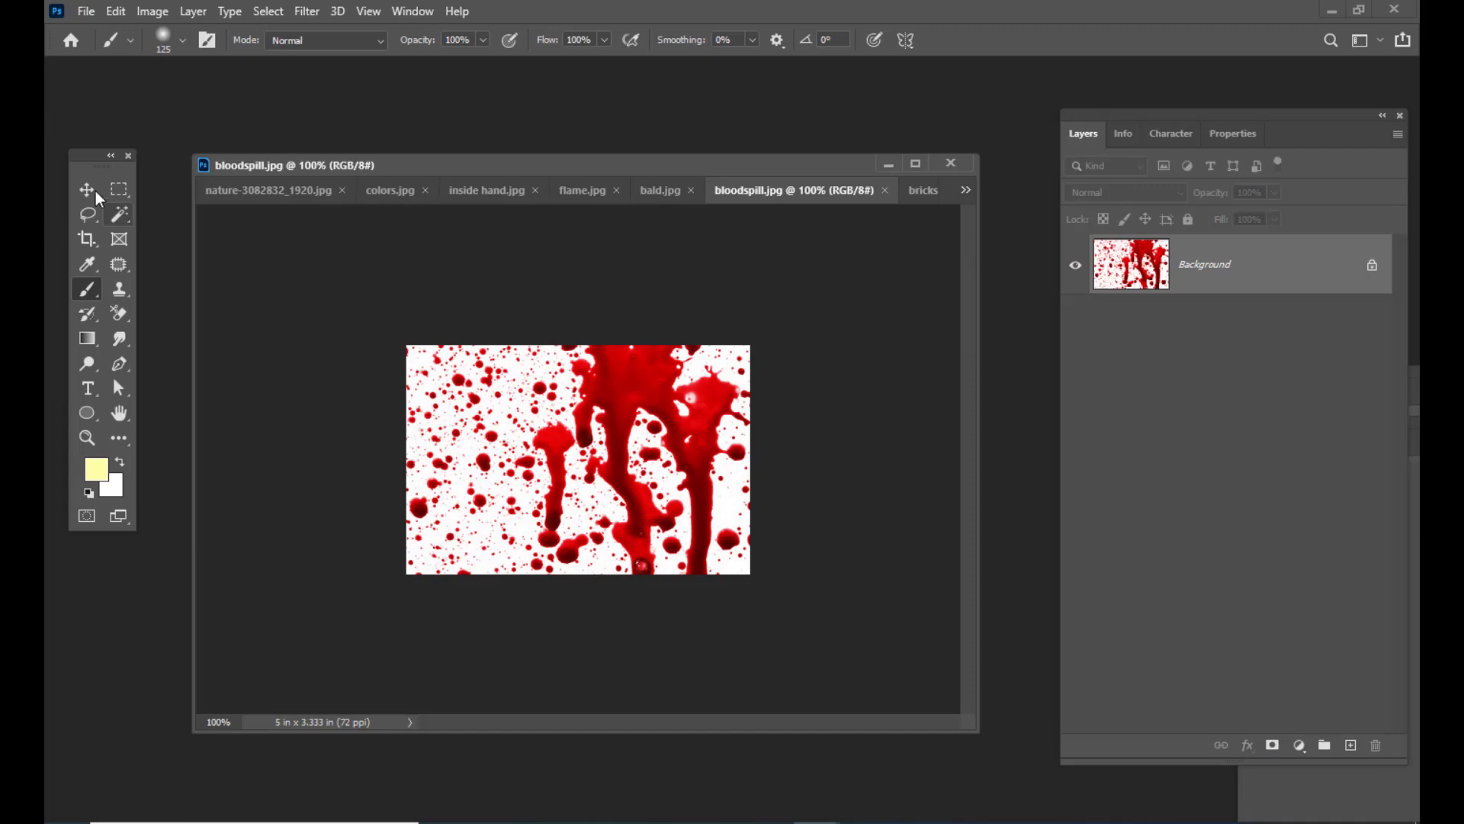
# Move the blood spill into the bricks document and enlarge it to about 180%
pyautogui.click(94, 191)
pyautogui.moveTo(658, 384); pyautogui.dragTo(554, 493)
pyautogui.hotkey('ctrl', 't')
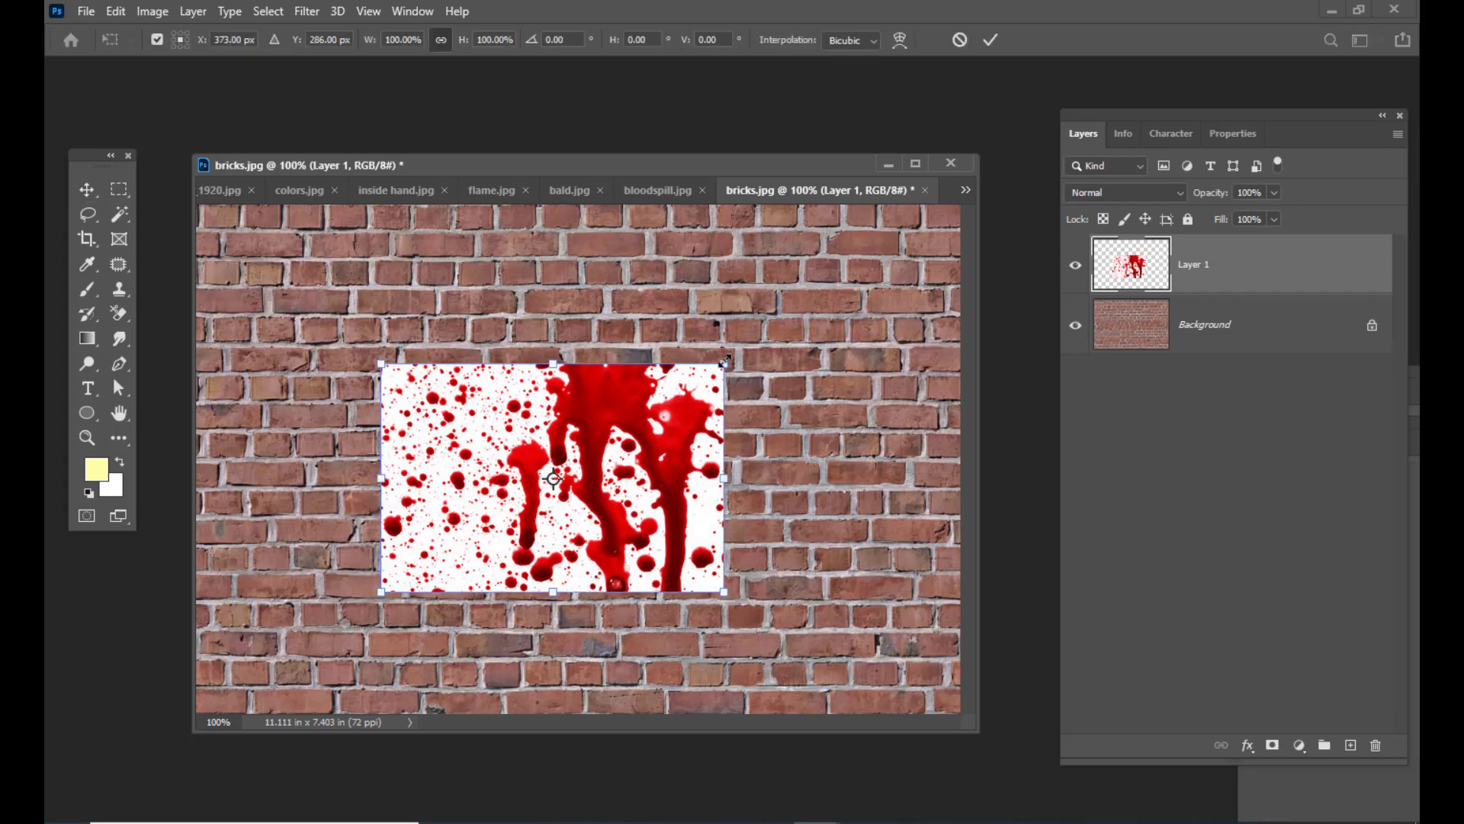
pyautogui.moveTo(723, 363); pyautogui.dragTo(799, 290)
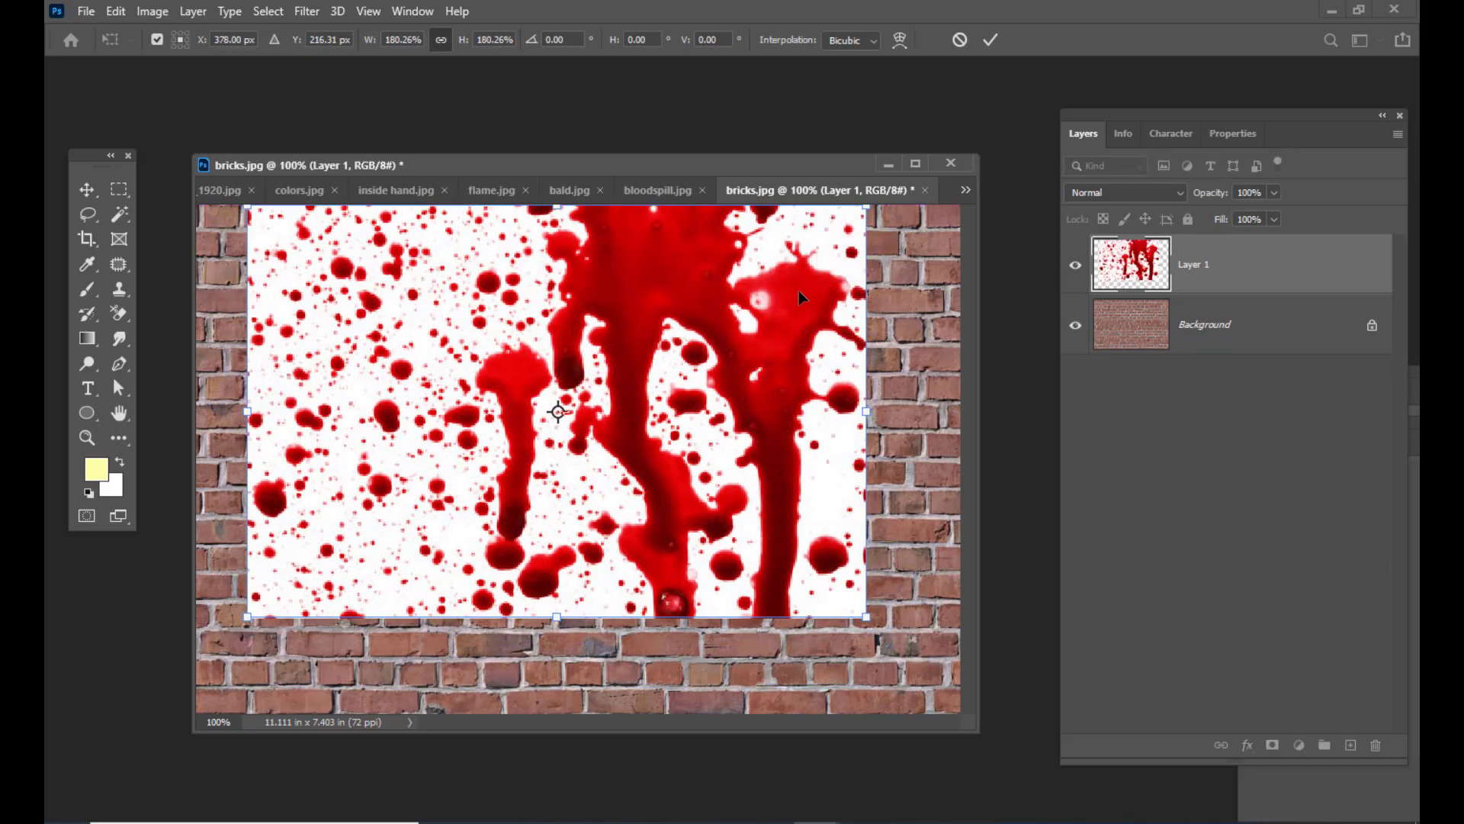
pyautogui.press('Return')
# Blend the blood spill layer into the bricks with Multiply
pyautogui.click(1144, 188)
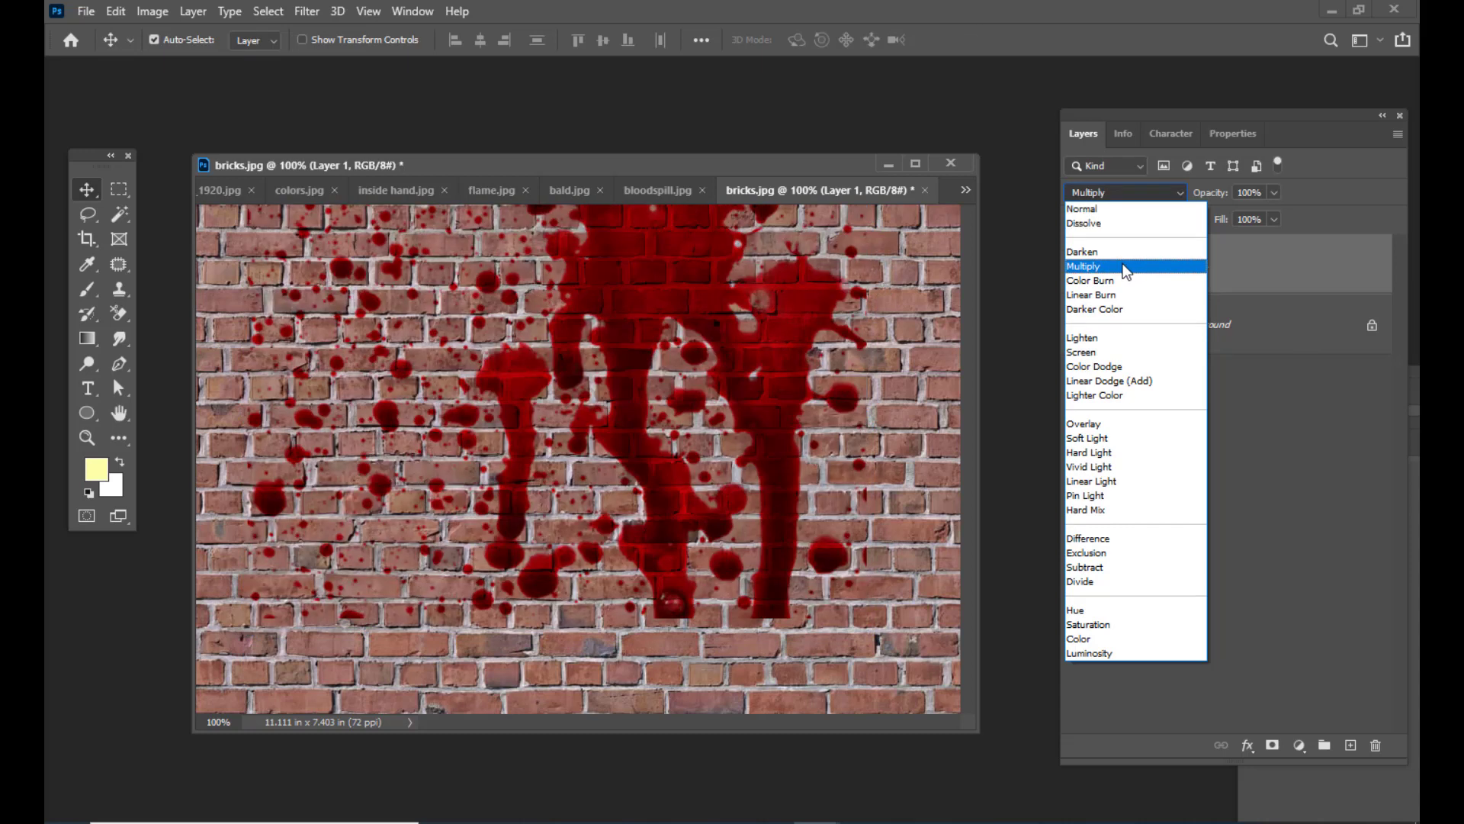
pyautogui.click(1125, 270)
pyautogui.moveTo(978, 730); pyautogui.dragTo(1039, 811)
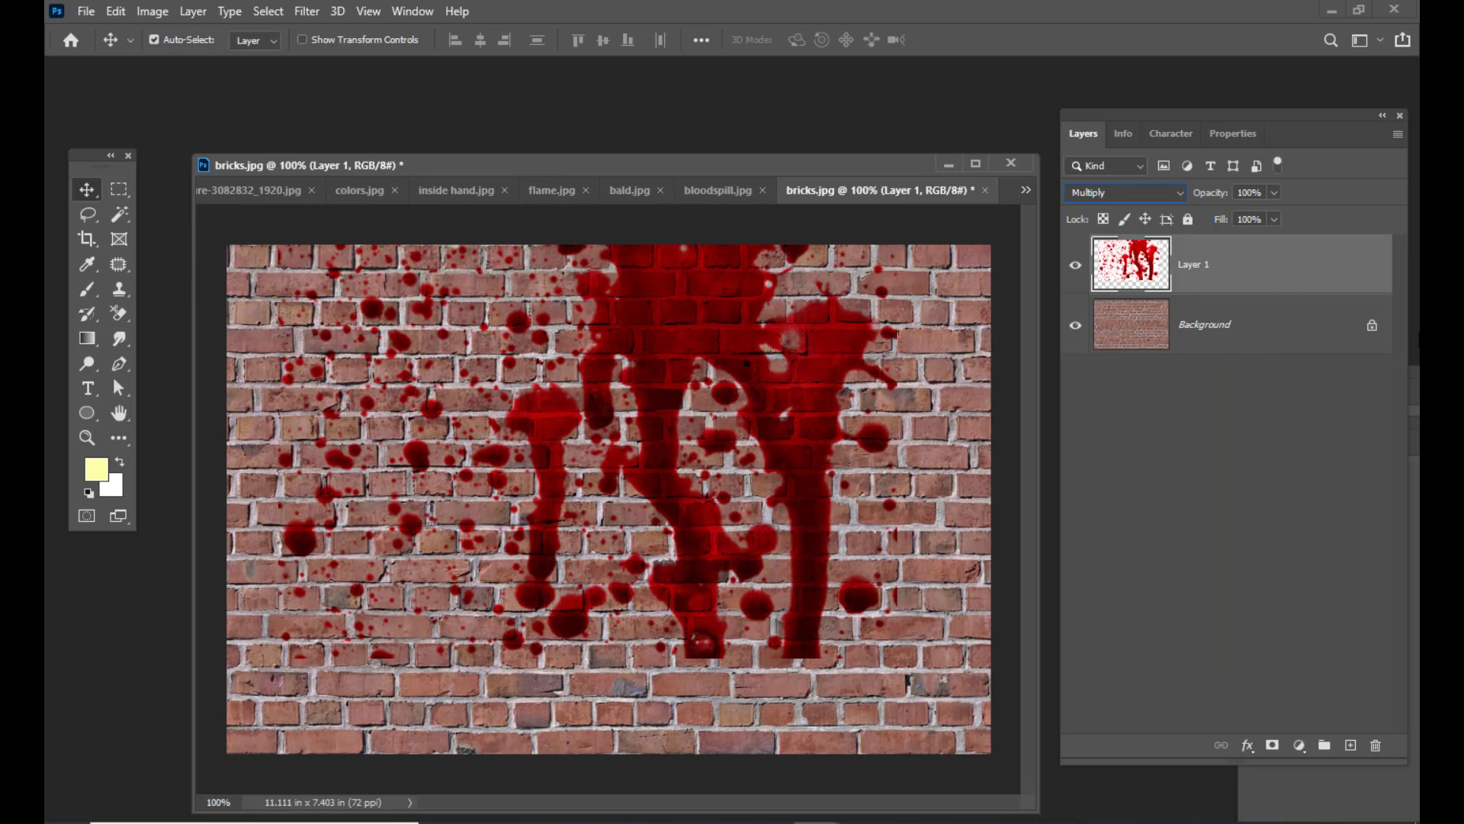
pyautogui.click(1162, 198)
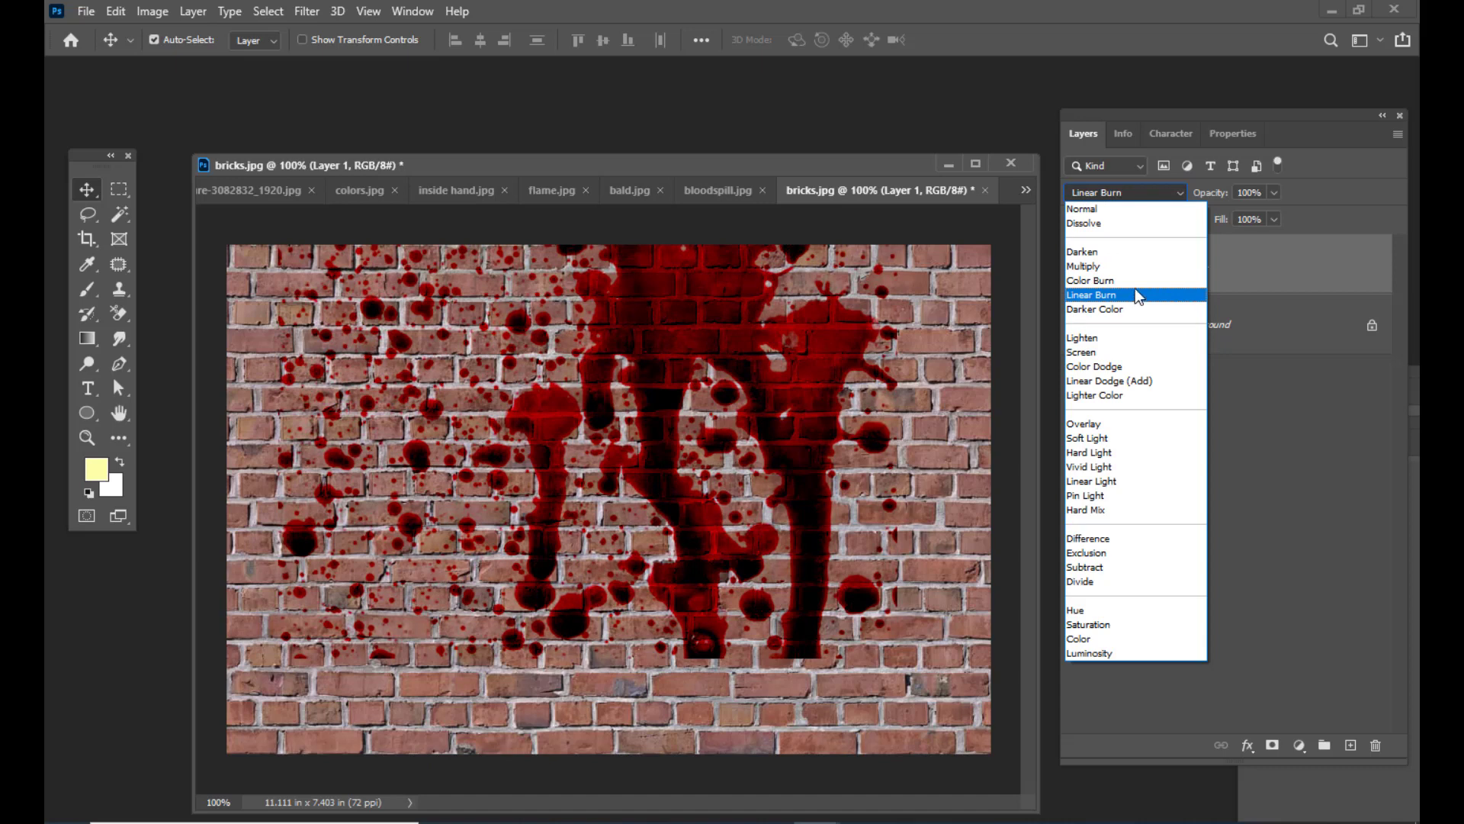
pyautogui.click(1139, 268)
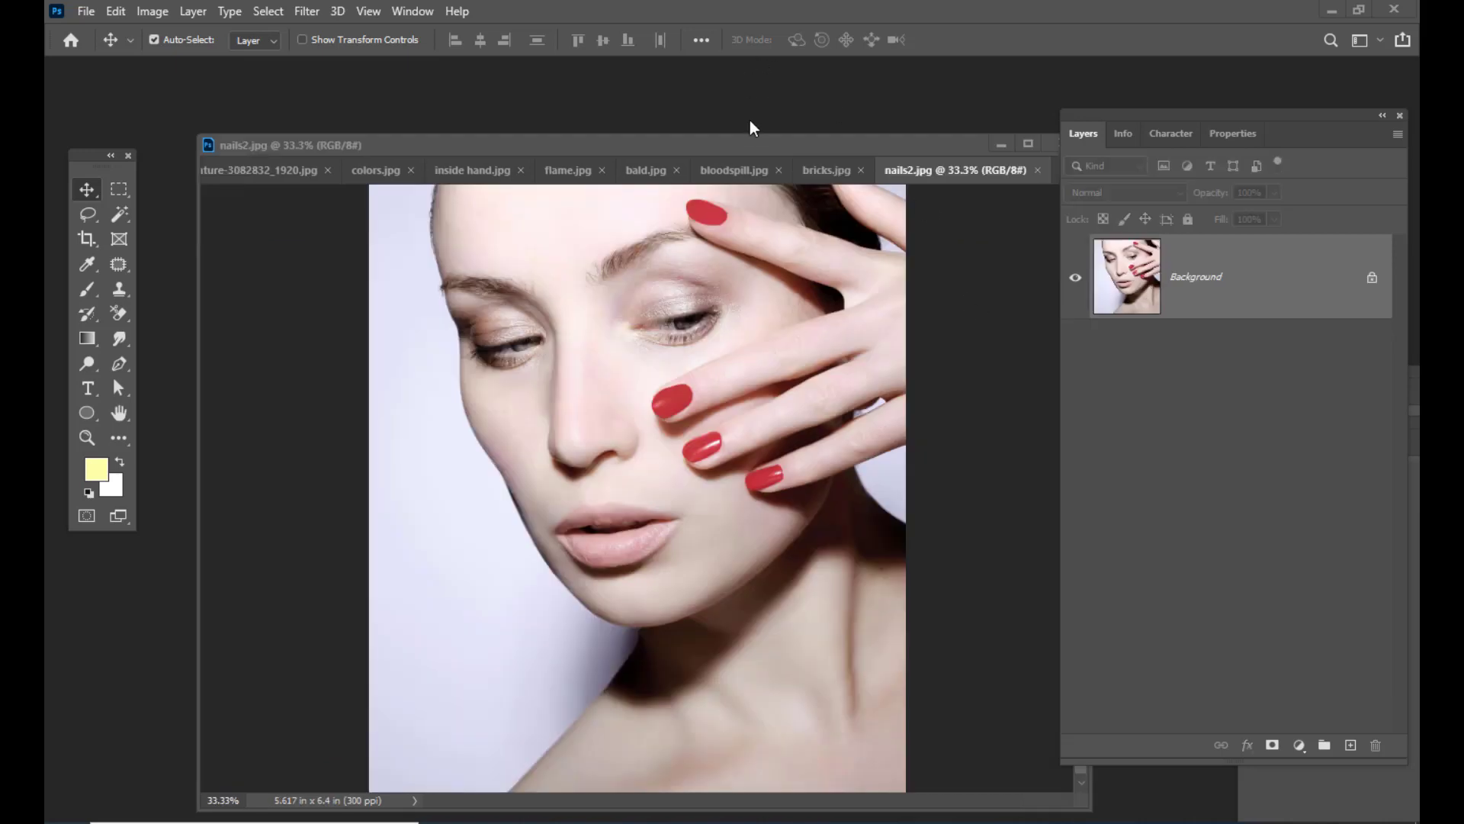
# Unlock nails2.jpg's Background into Layer 0 and add an empty Layer 1 above it
pyautogui.moveTo(749, 141); pyautogui.dragTo(709, 130)
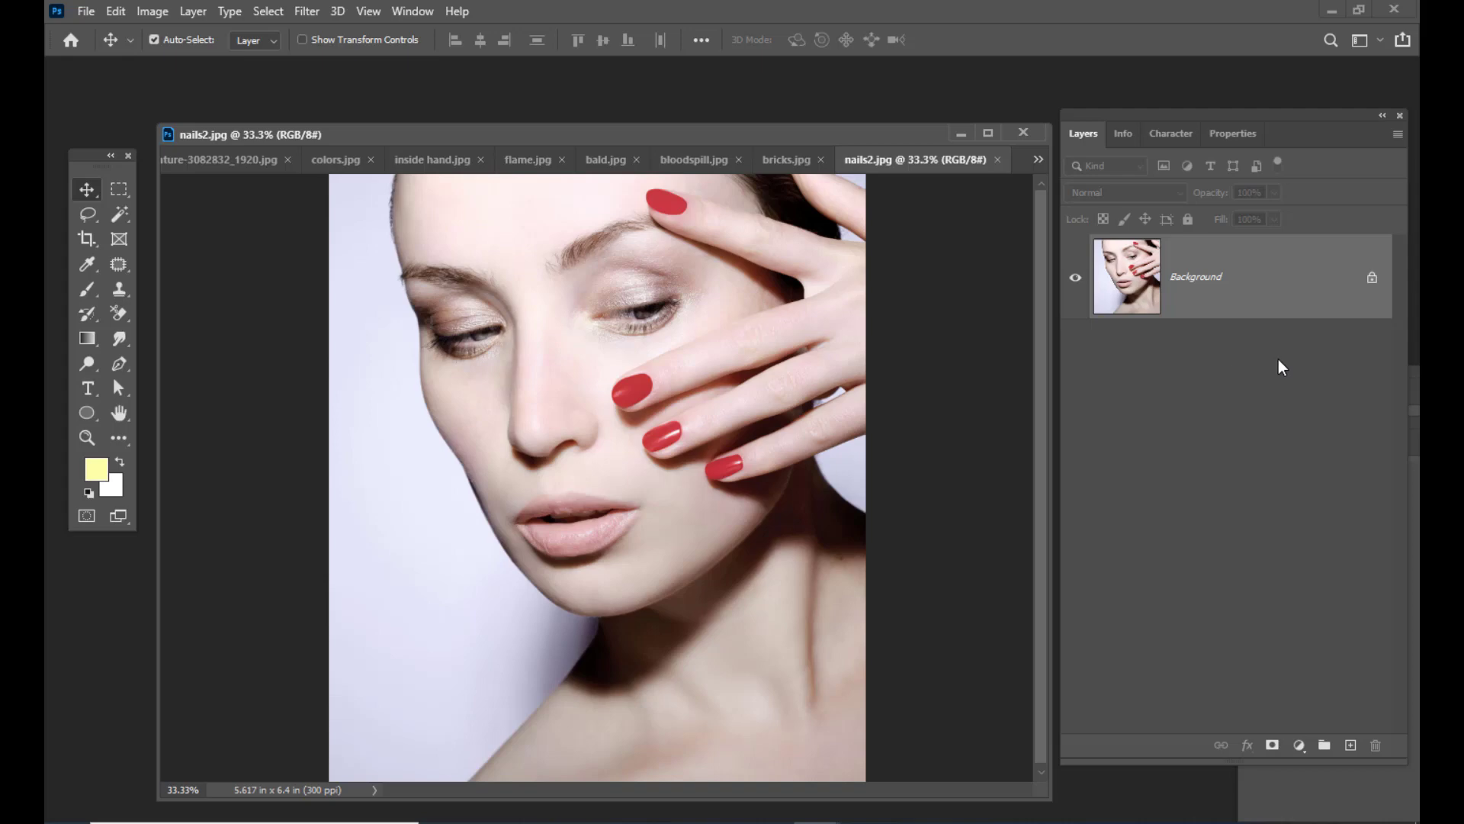
pyautogui.click(1372, 276)
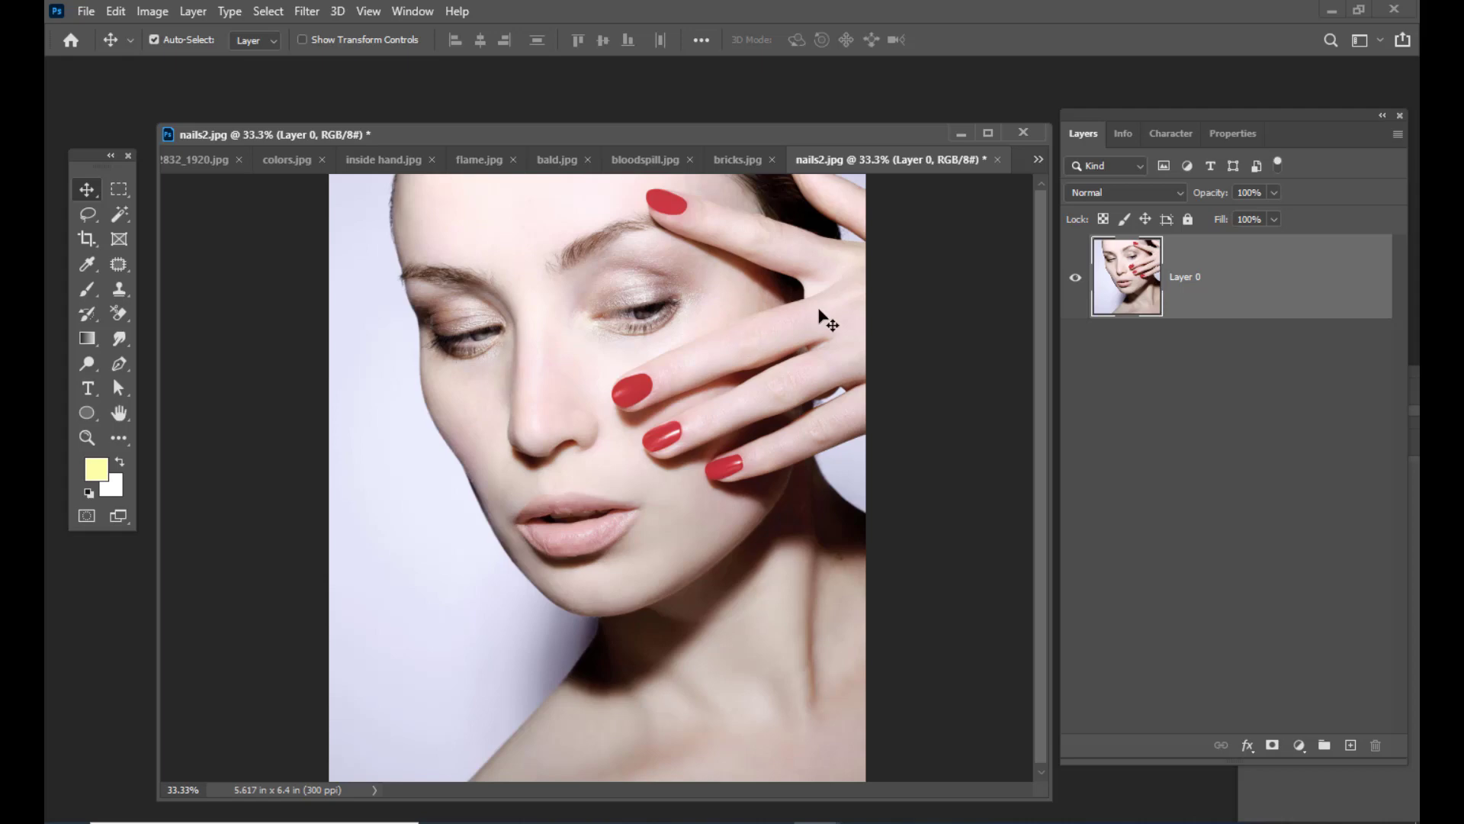
pyautogui.click(1353, 746)
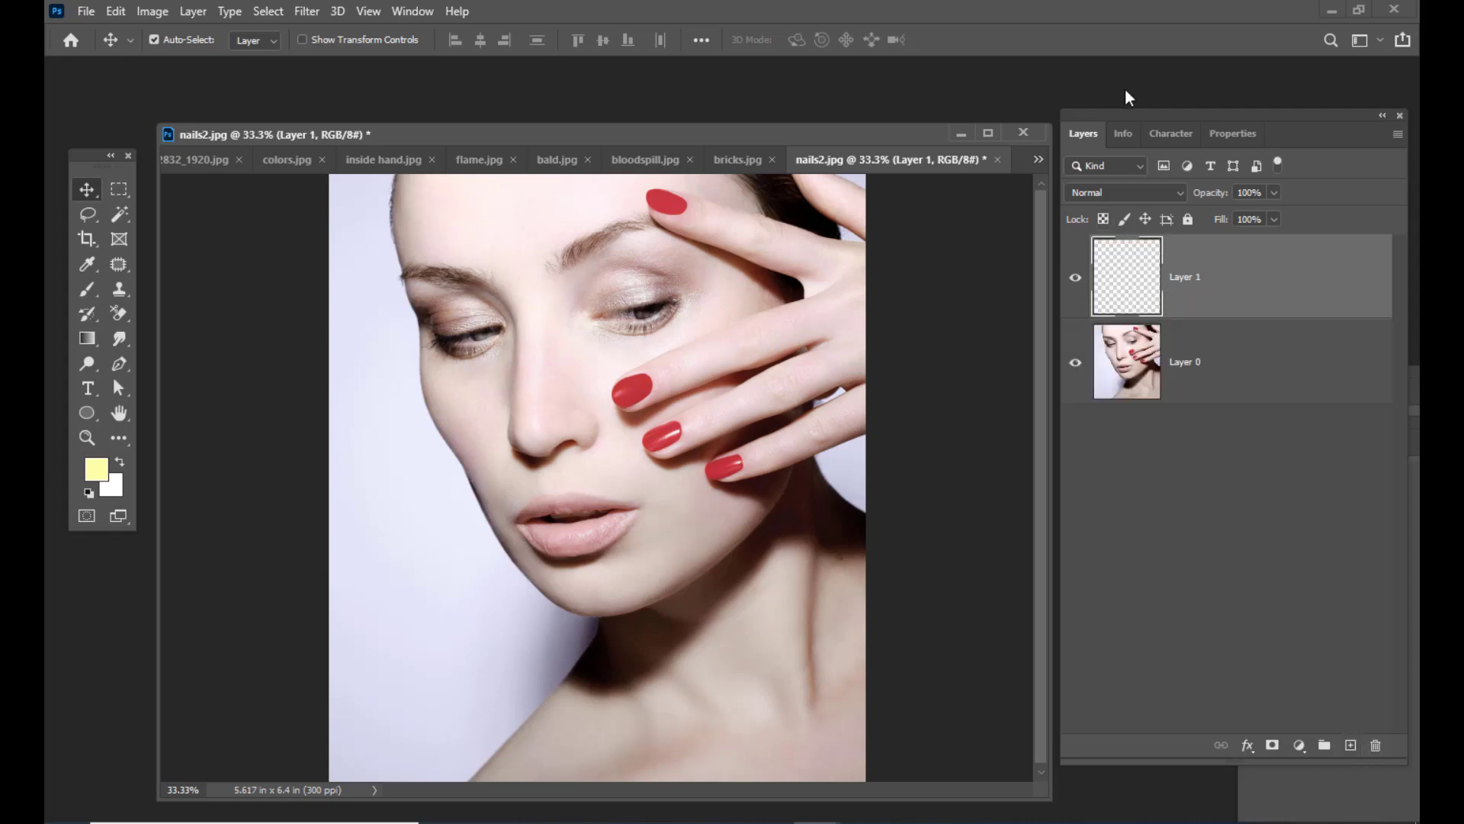
pyautogui.moveTo(1139, 111); pyautogui.dragTo(1147, 111)
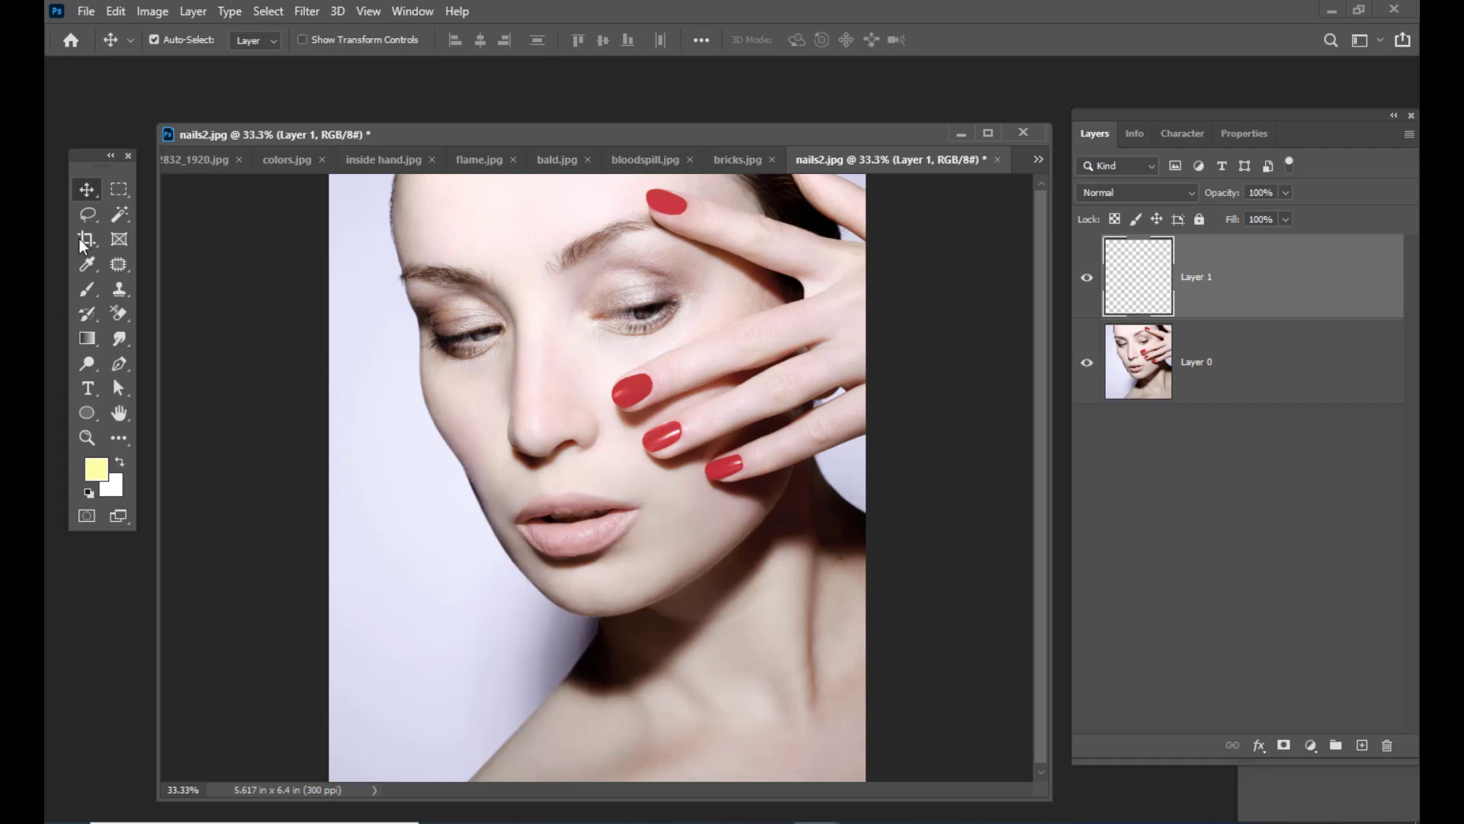
pyautogui.click(119, 209)
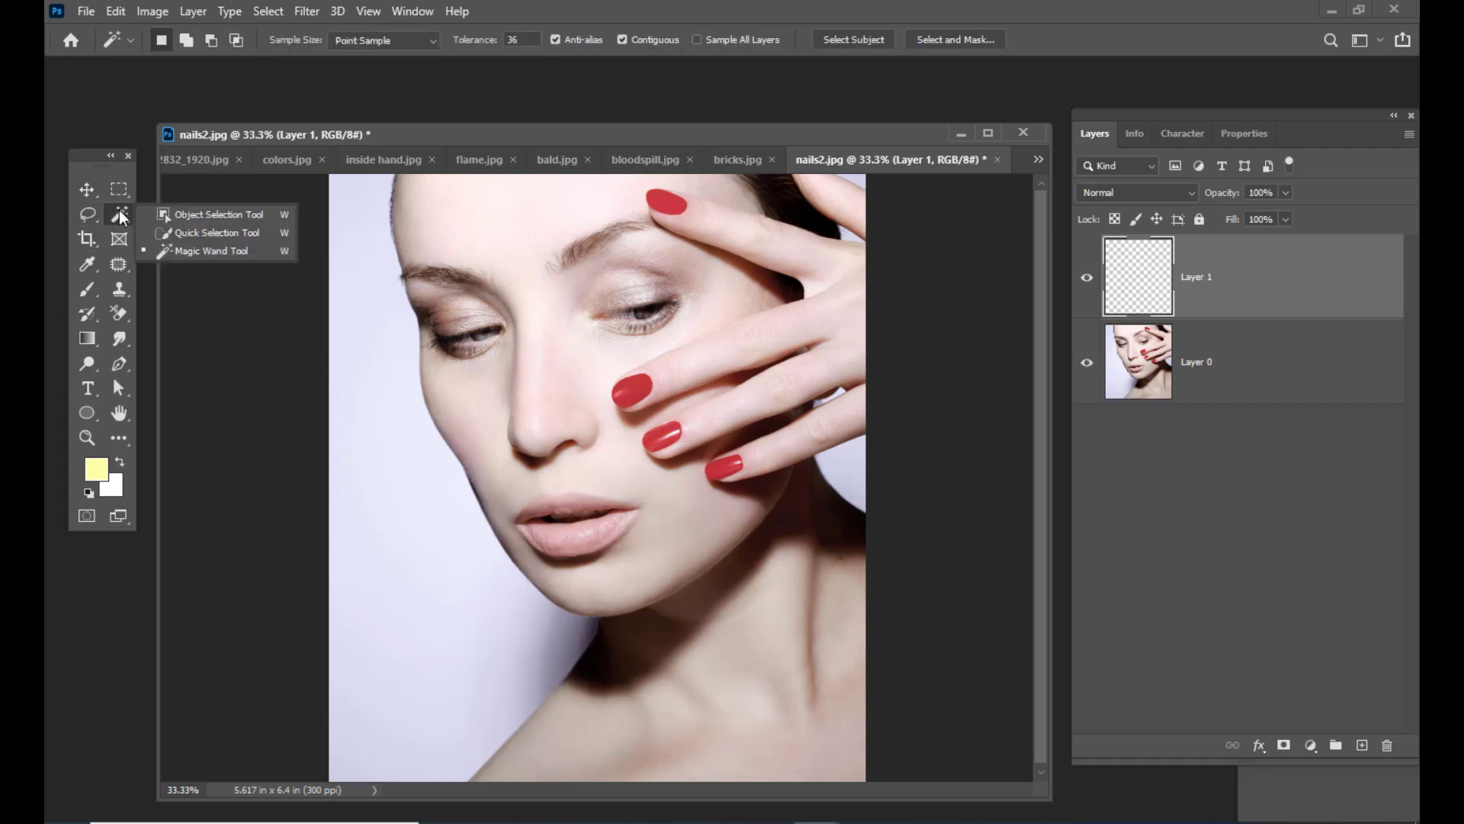
# Use Quick Selection at 66.7% zoom to select the top fingernail on Layer 0 only
pyautogui.click(172, 235)
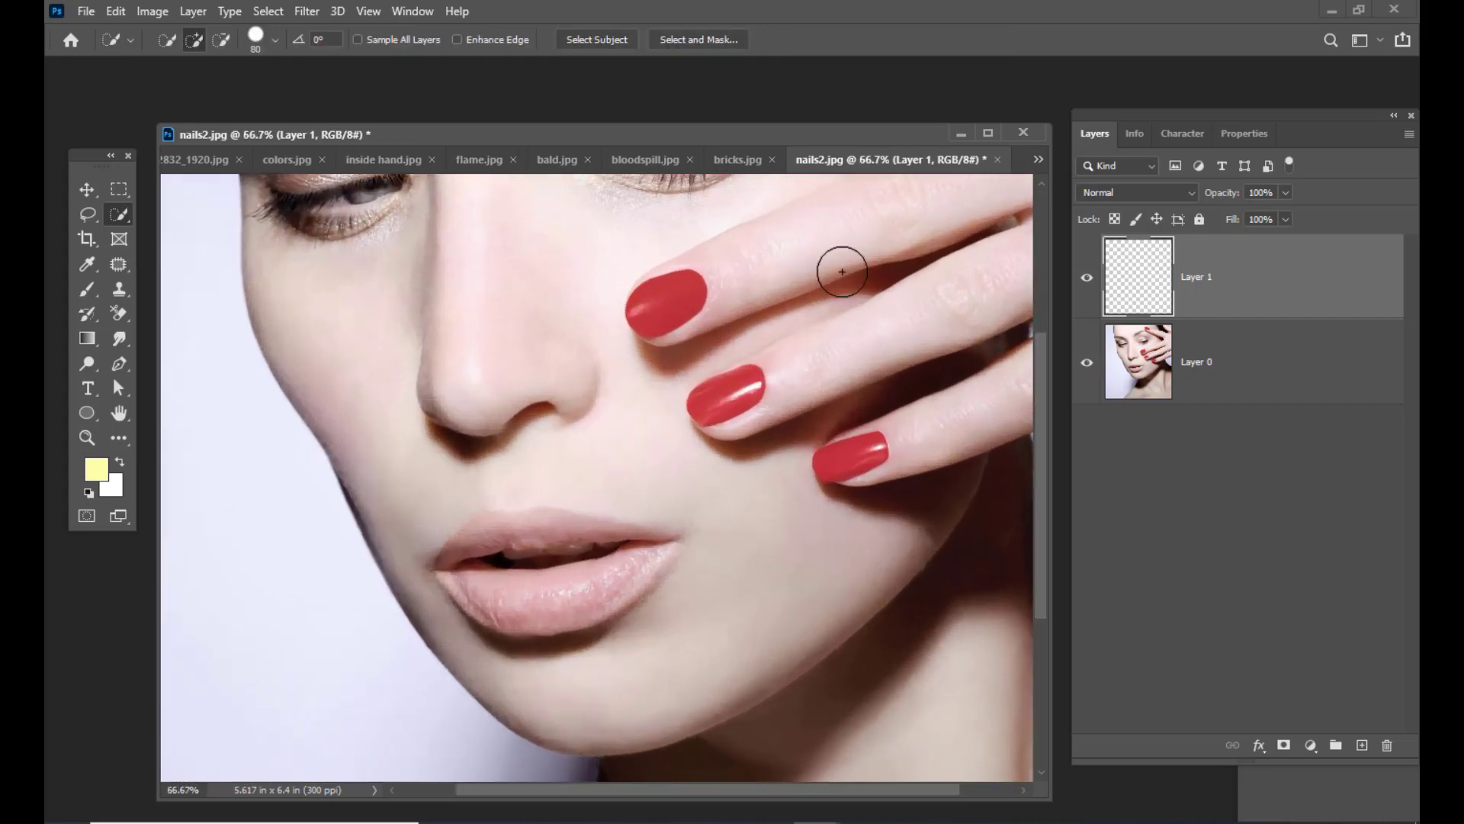
pyautogui.hotkey('ctrl', '=')
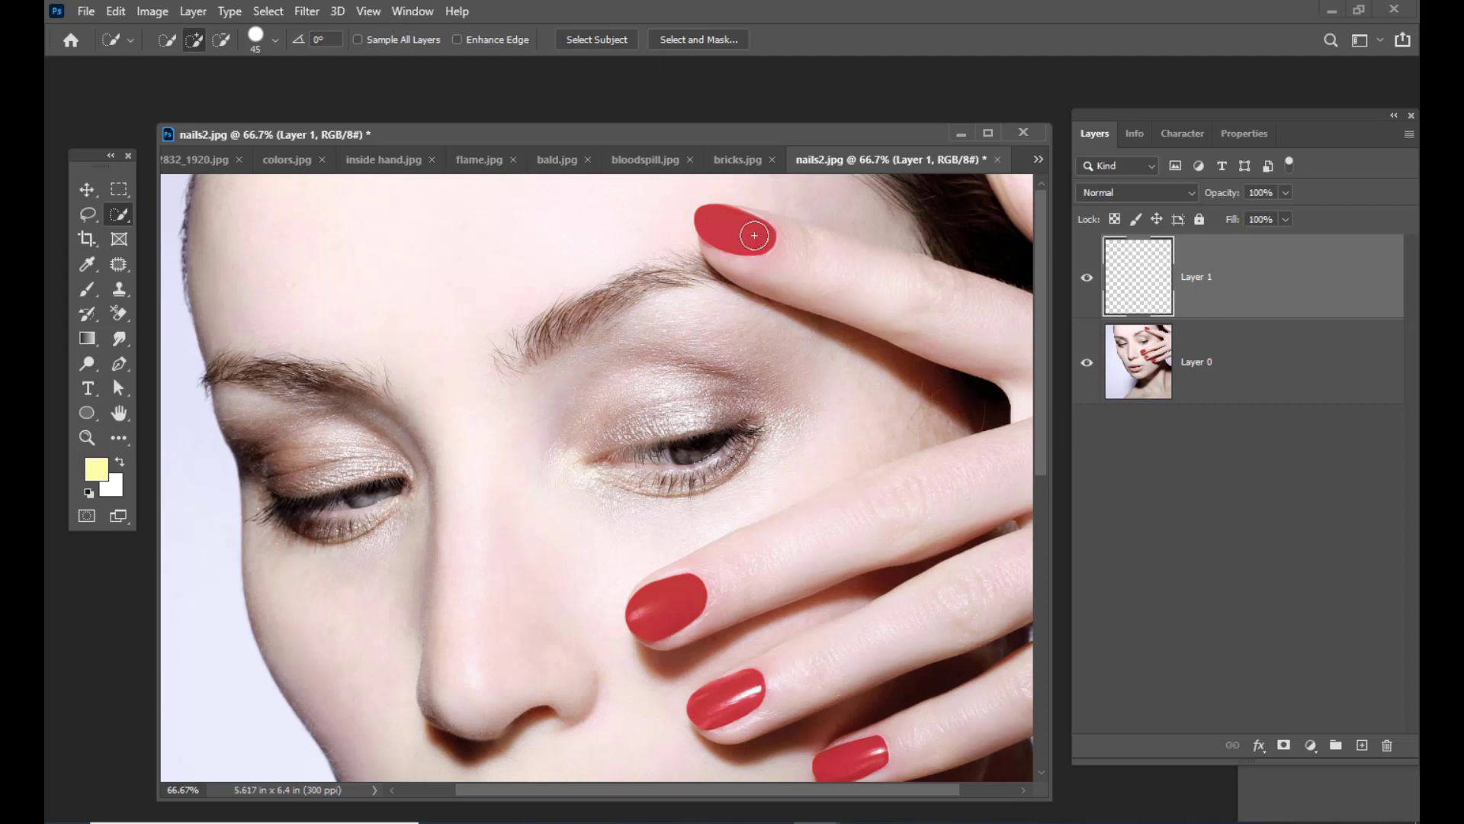
pyautogui.keyDown('shift'); pyautogui.click(1178, 360); pyautogui.keyUp('shift')
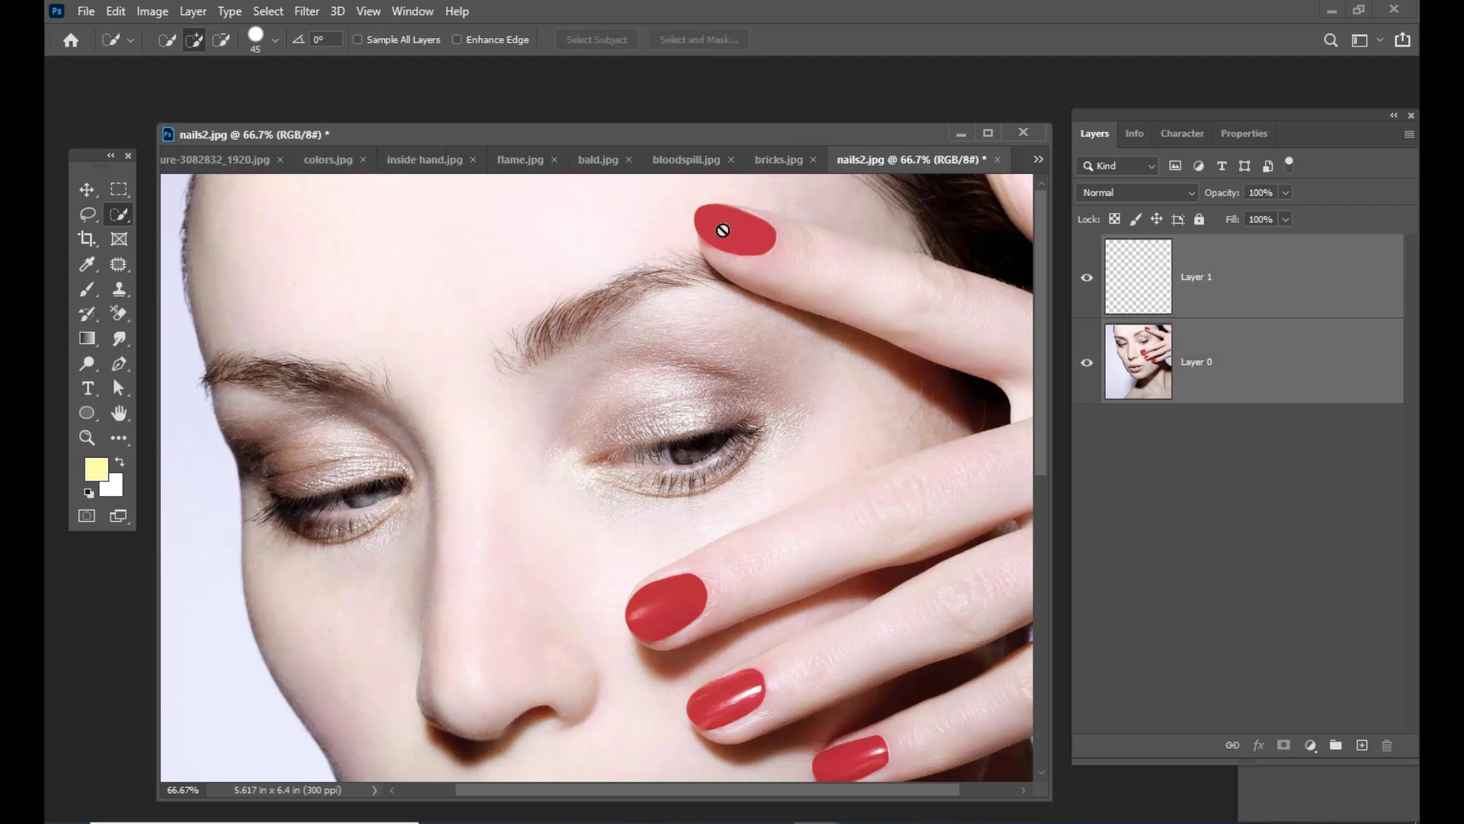
pyautogui.click(859, 292)
pyautogui.click(706, 320)
pyautogui.click(1238, 375)
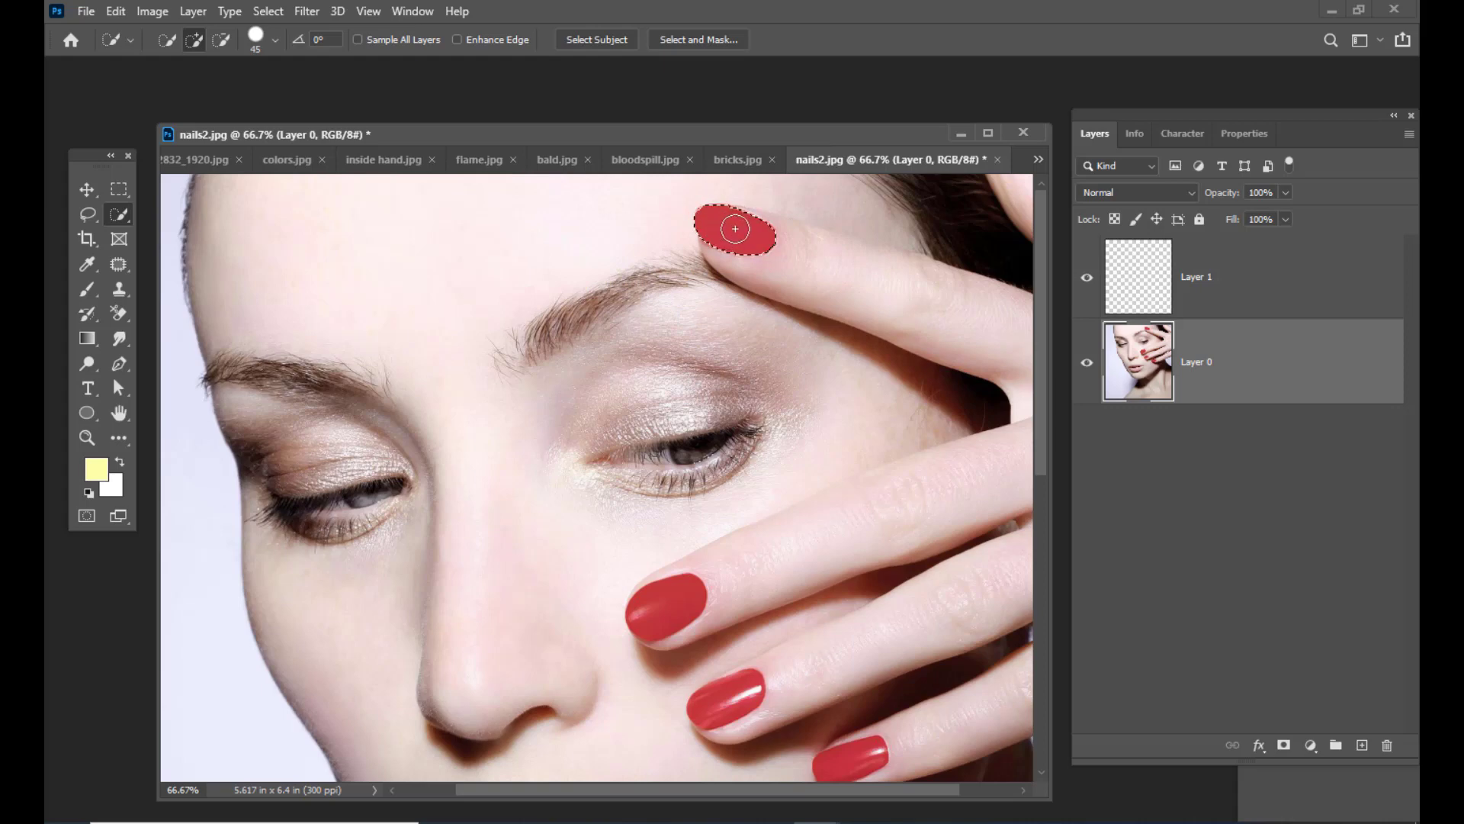
# Add the remaining three fingernails to the selection and make Layer 1 active
pyautogui.click(666, 603)
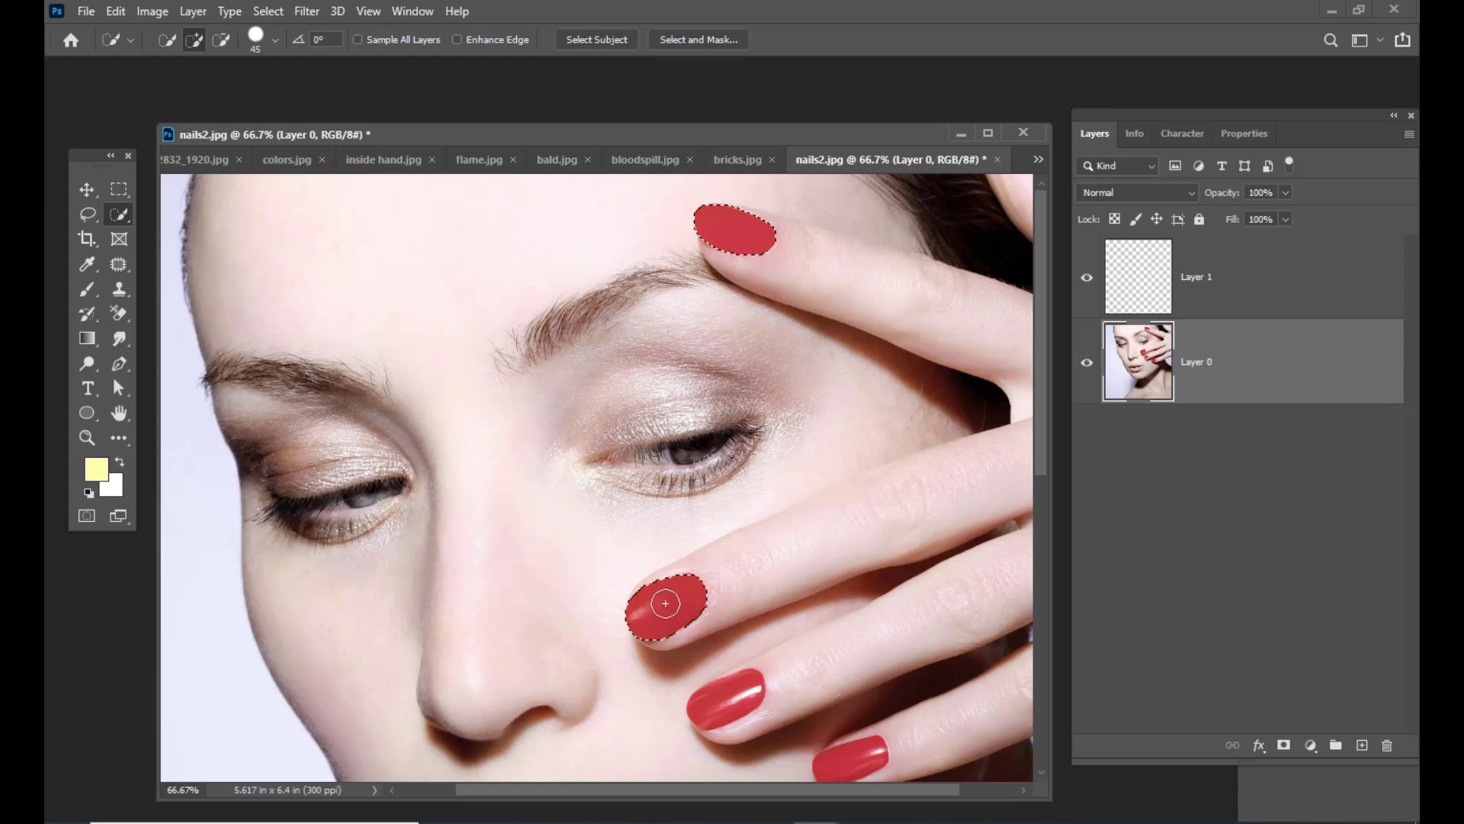
pyautogui.click(726, 698)
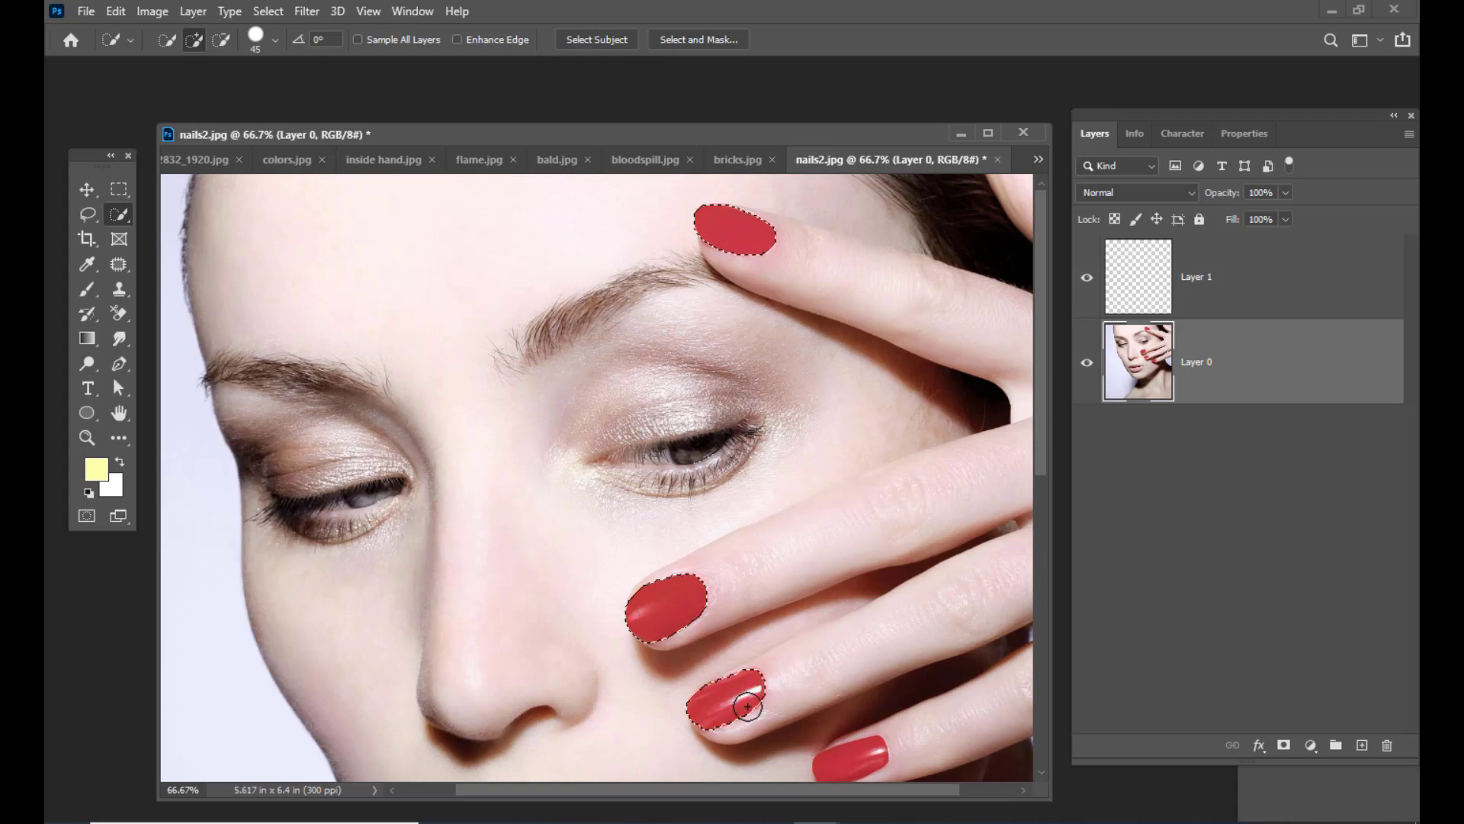
pyautogui.click(866, 766)
pyautogui.scroll(-1, 807, 402)
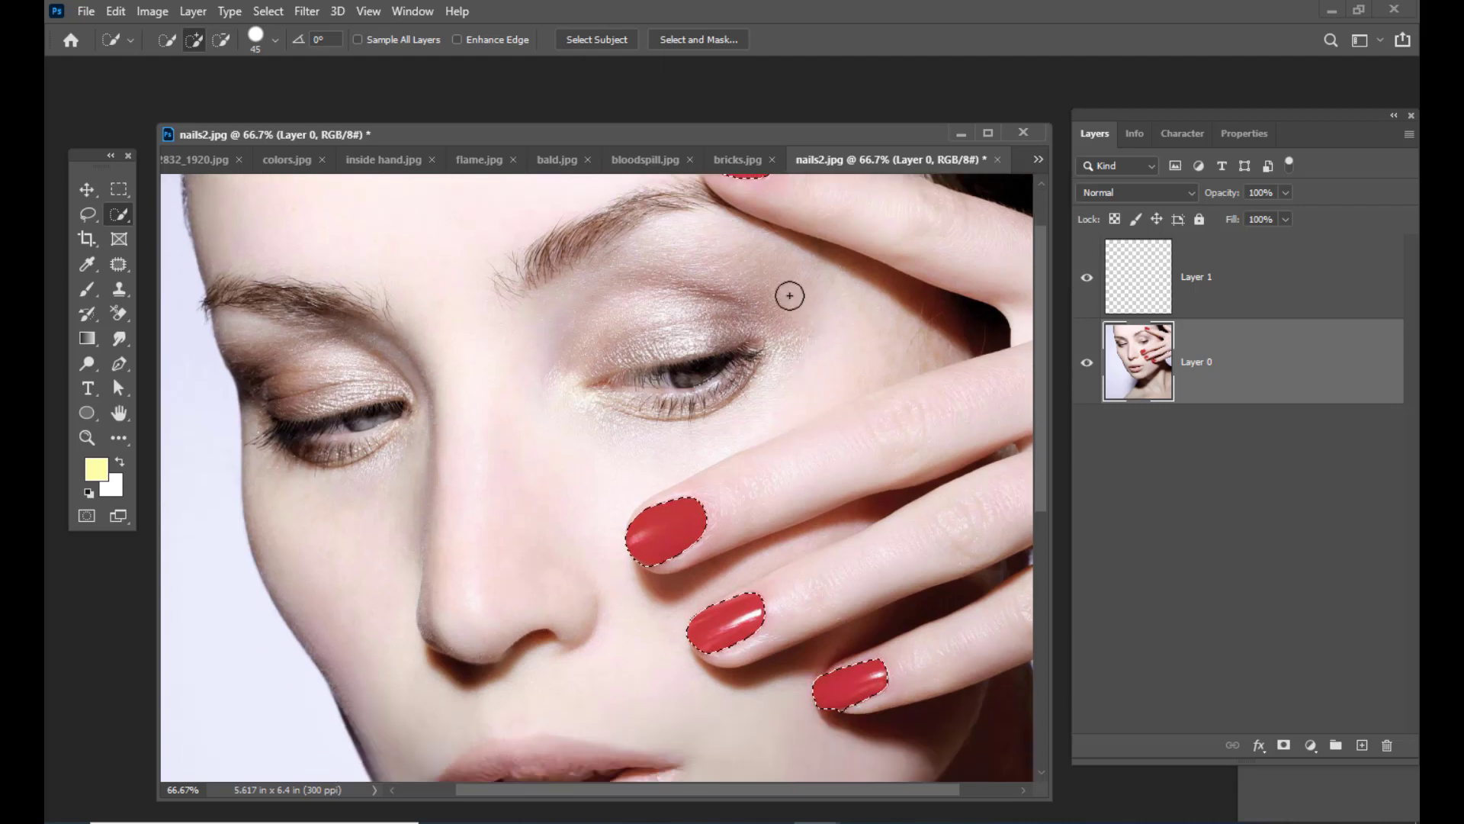
pyautogui.scroll(1, 801, 309)
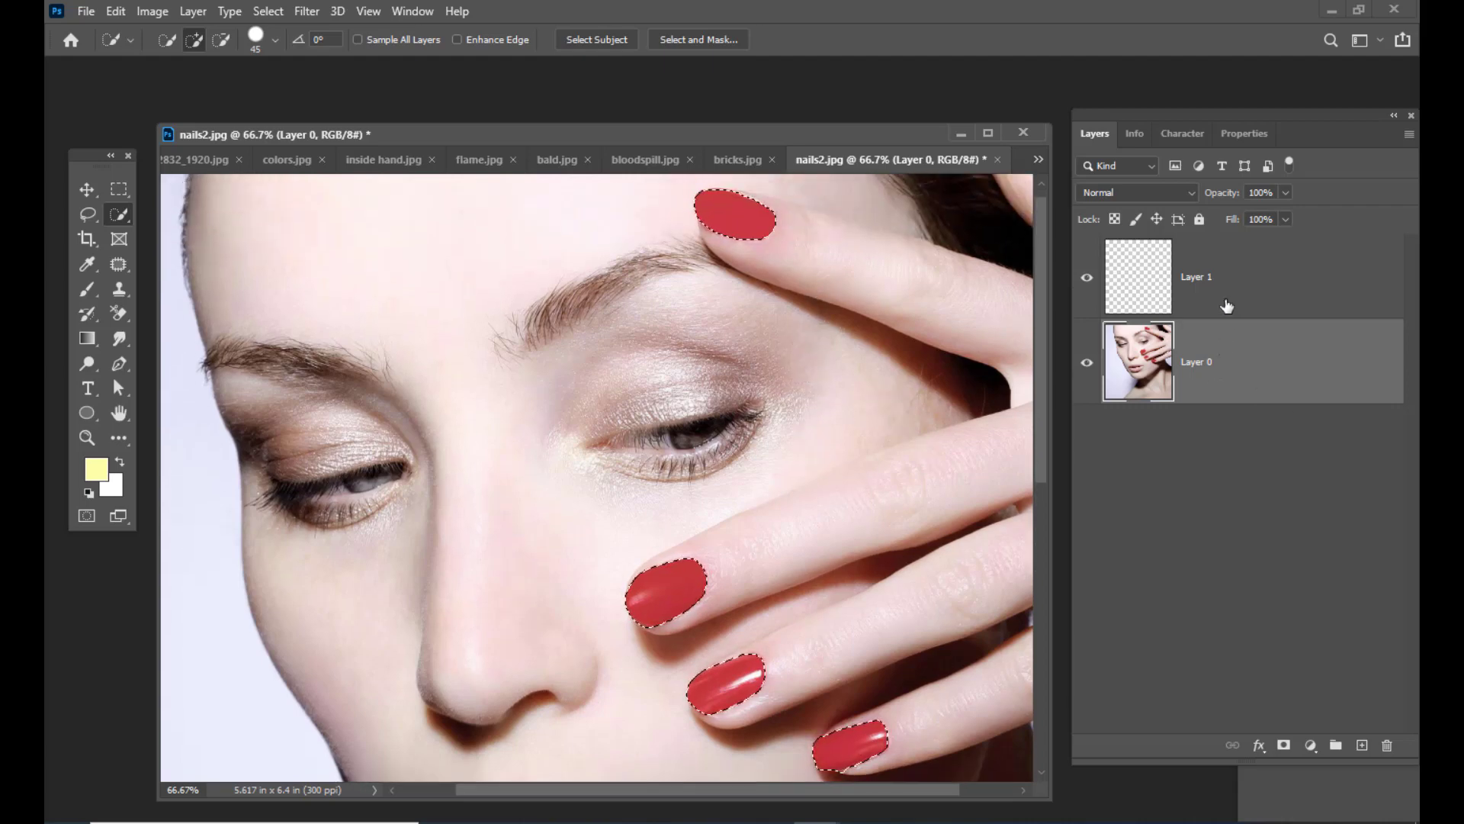
pyautogui.click(1220, 270)
# Set the foreground to magenta ff0df6 and change Layer 1's blend mode to Color
pyautogui.click(105, 471)
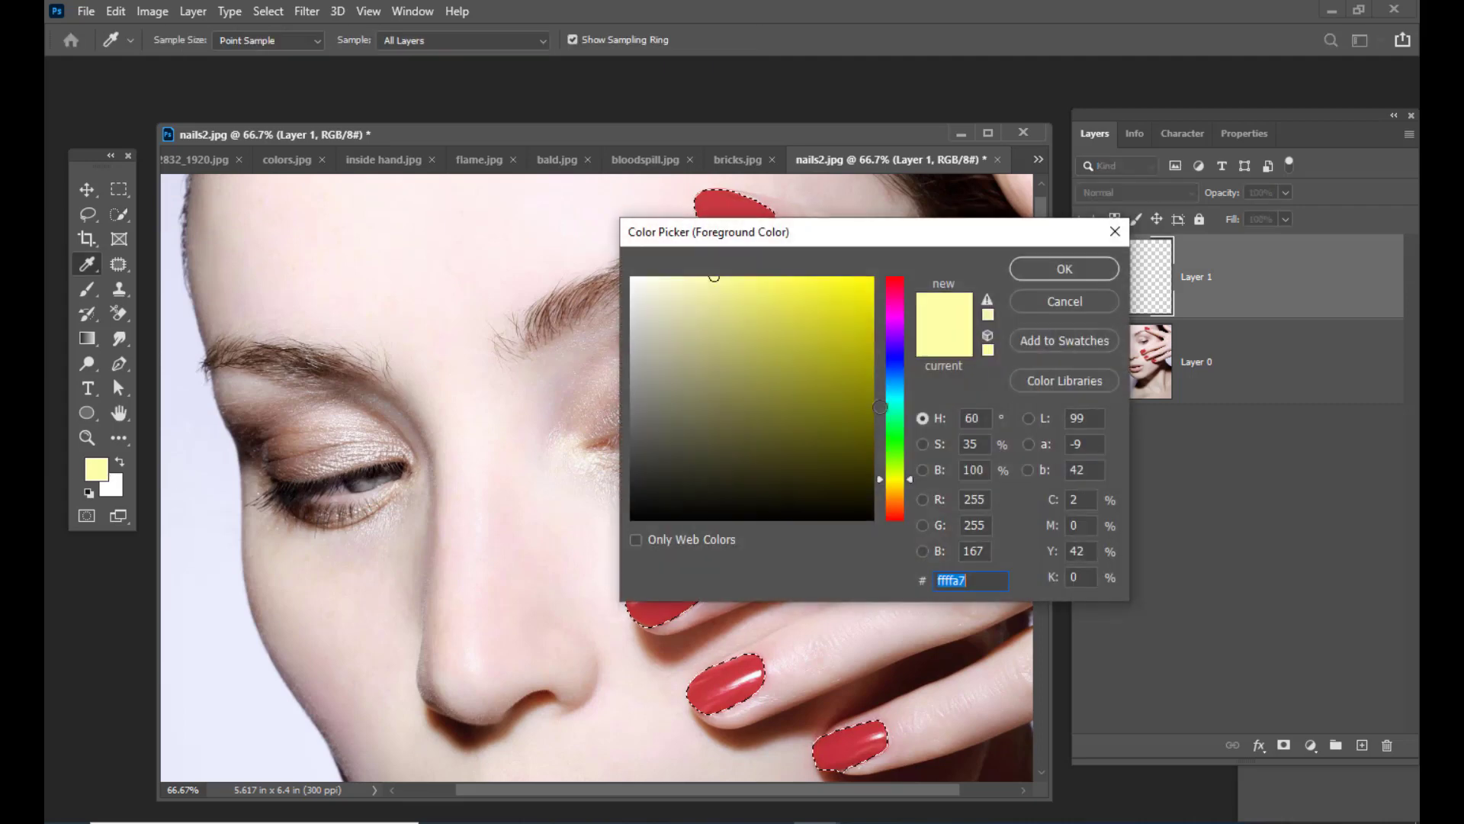
pyautogui.click(896, 315)
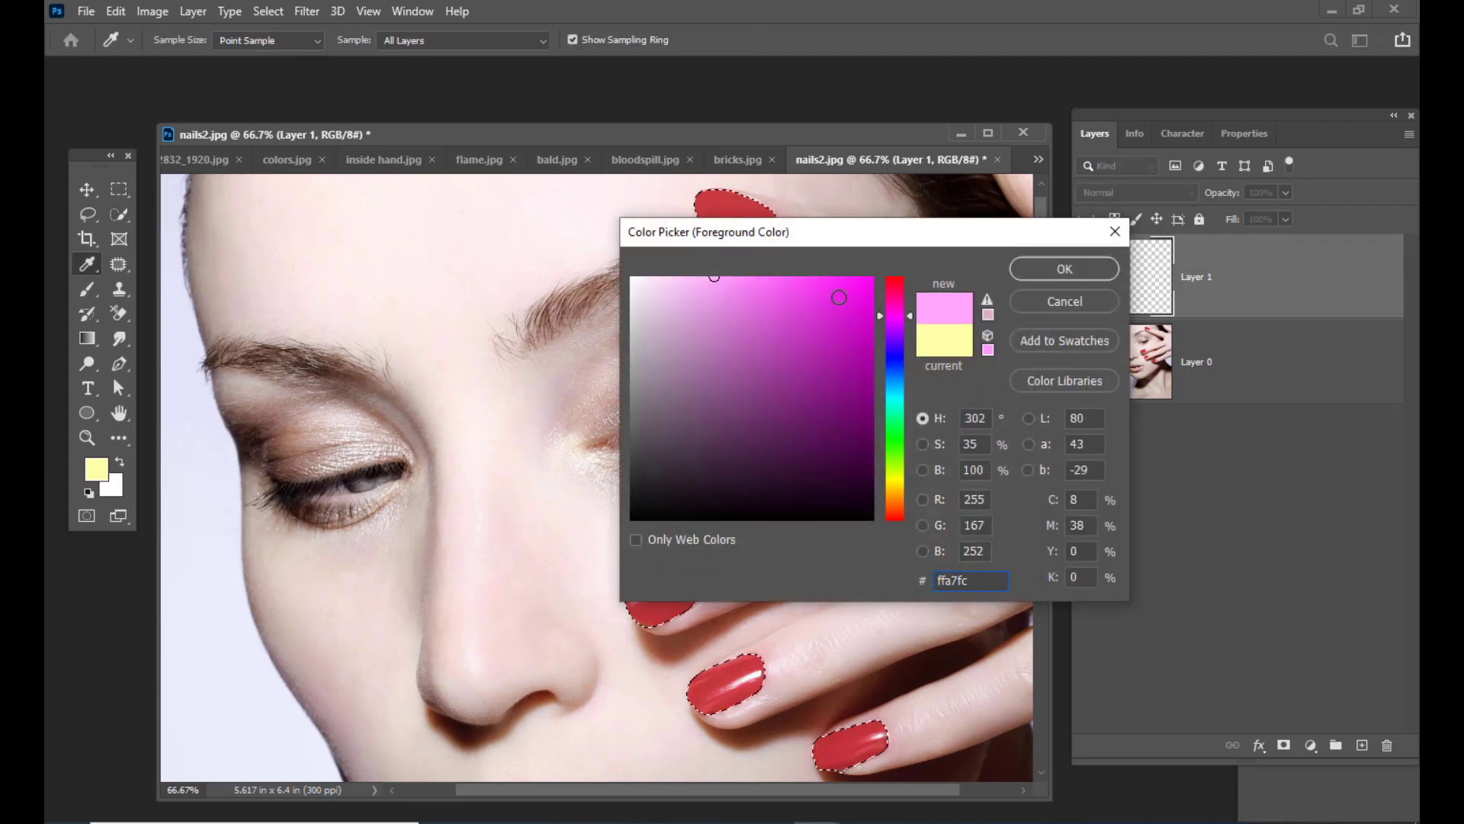
pyautogui.click(860, 277)
pyautogui.click(1039, 270)
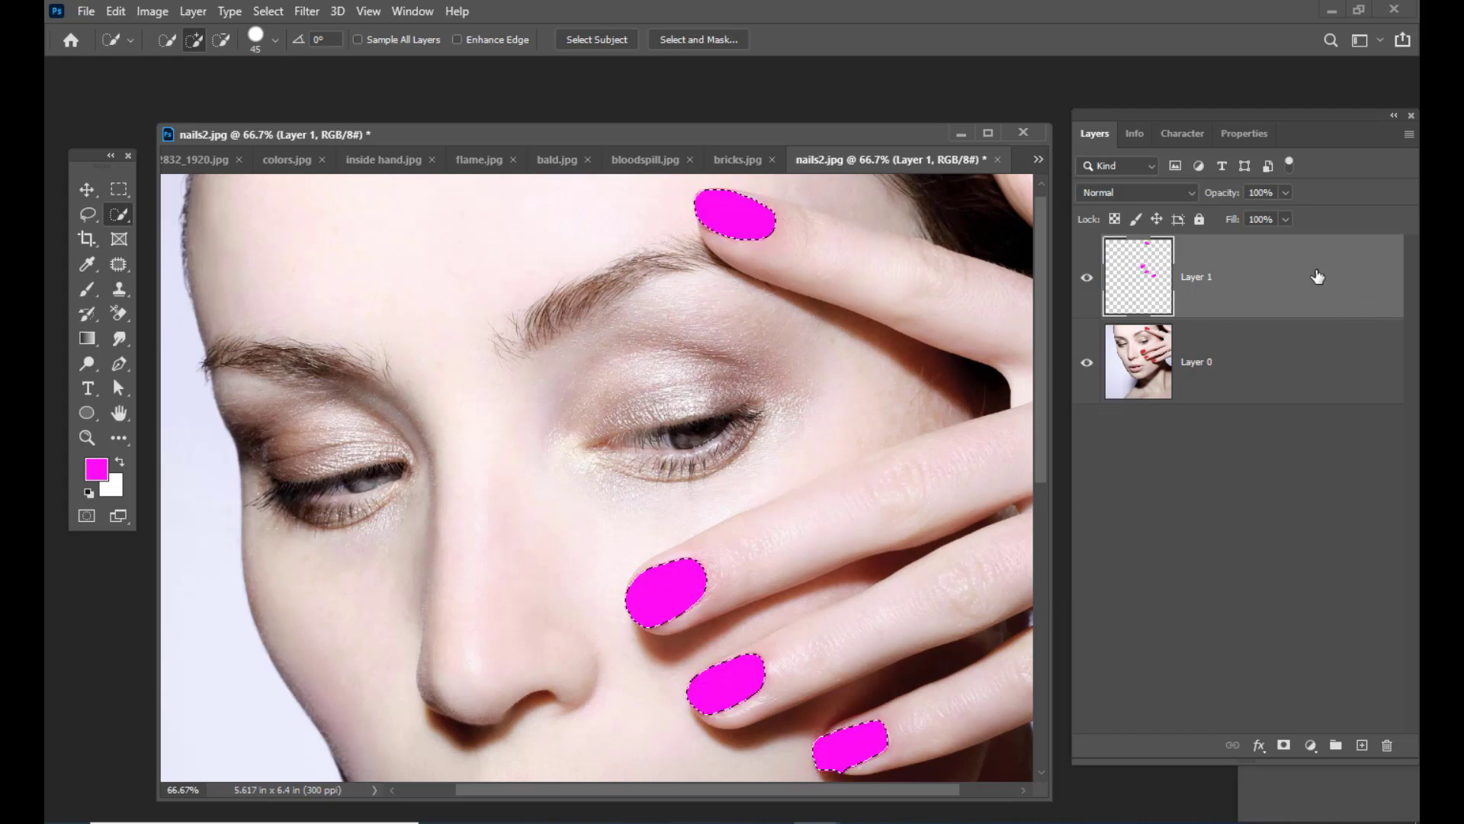
pyautogui.click(1134, 192)
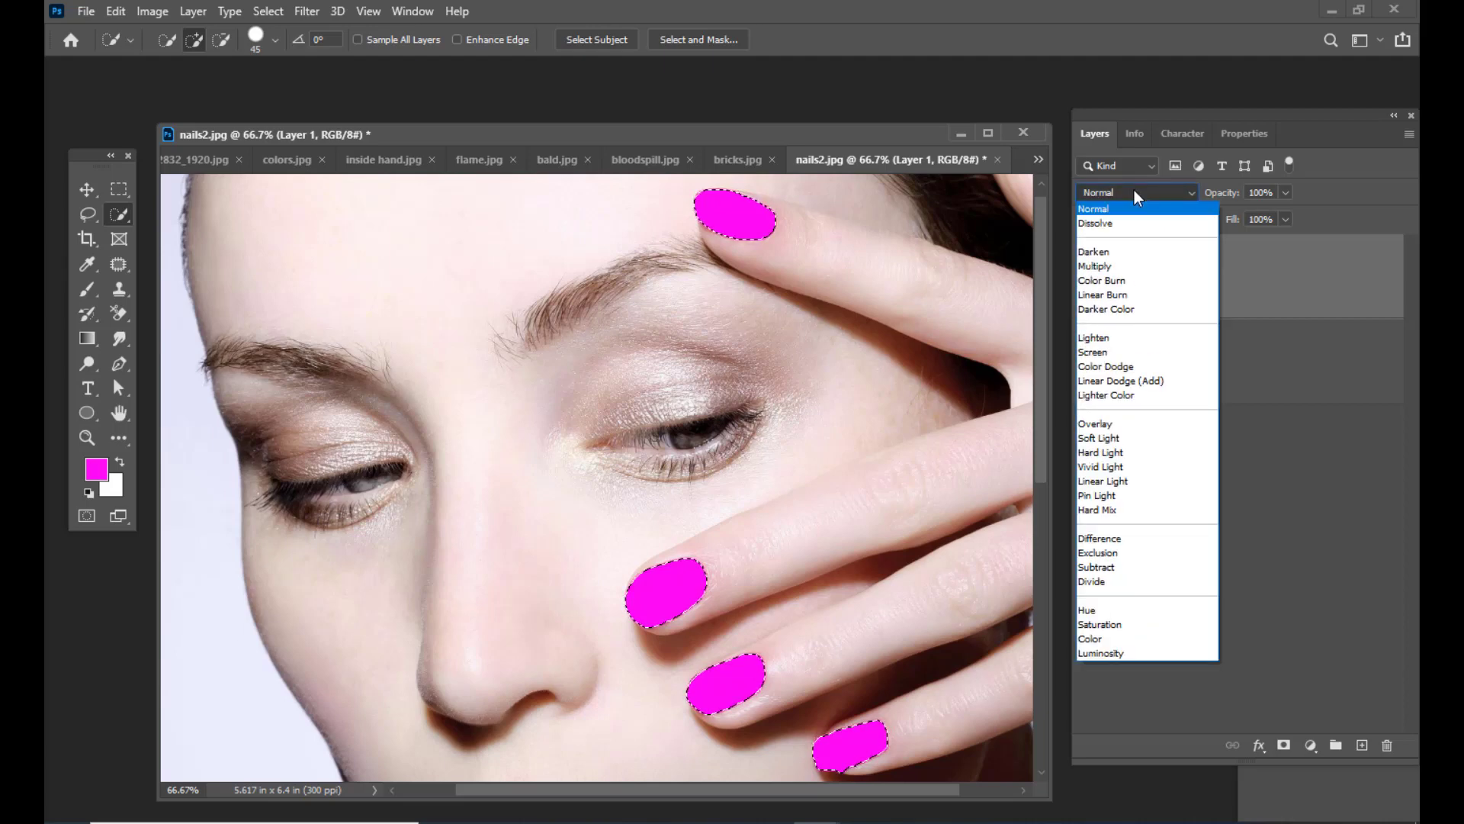
pyautogui.click(1094, 639)
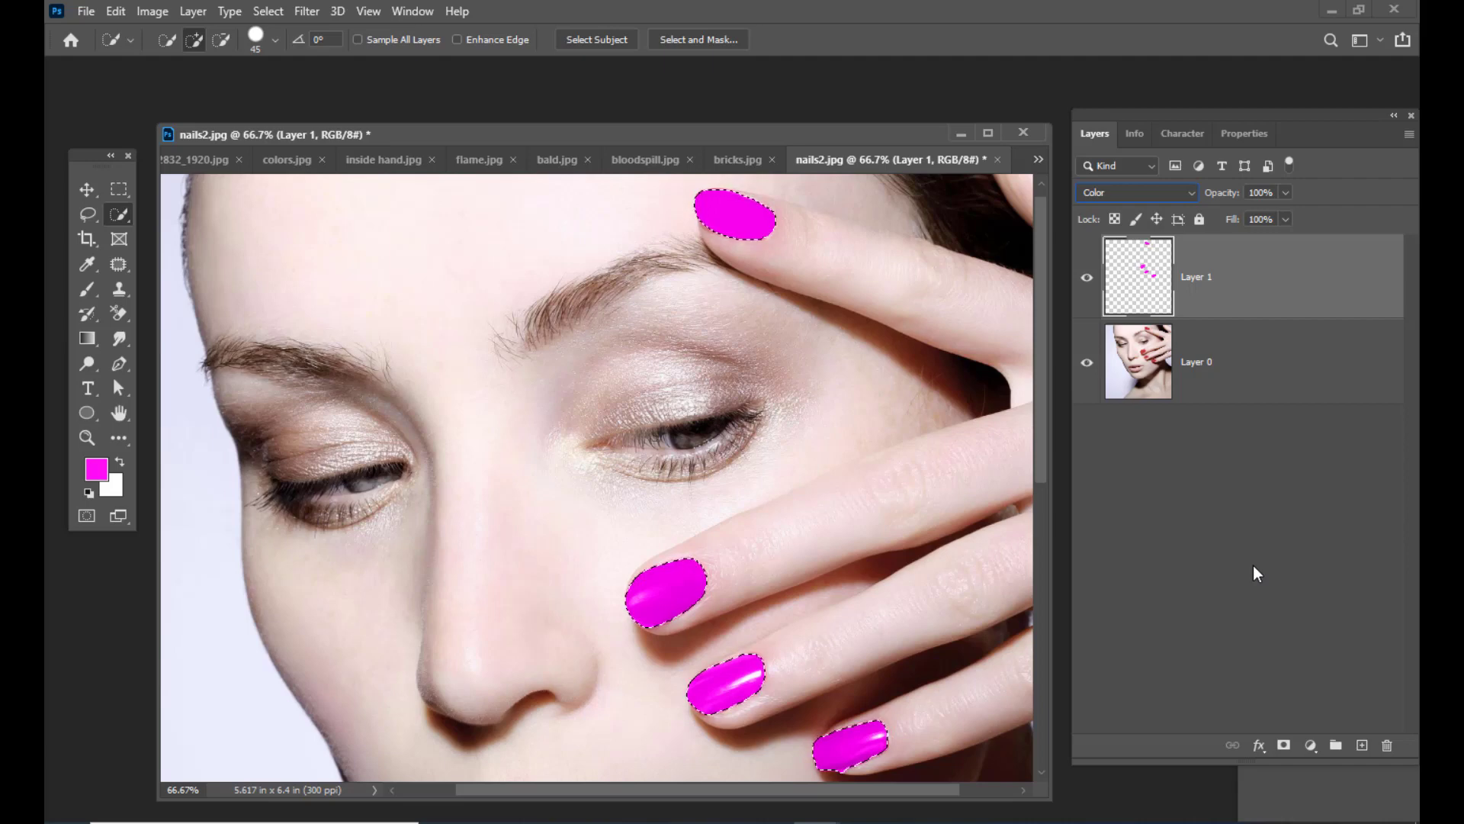
# Choose a green foreground colour and switch to the Brush tool for the nails
pyautogui.click(97, 471)
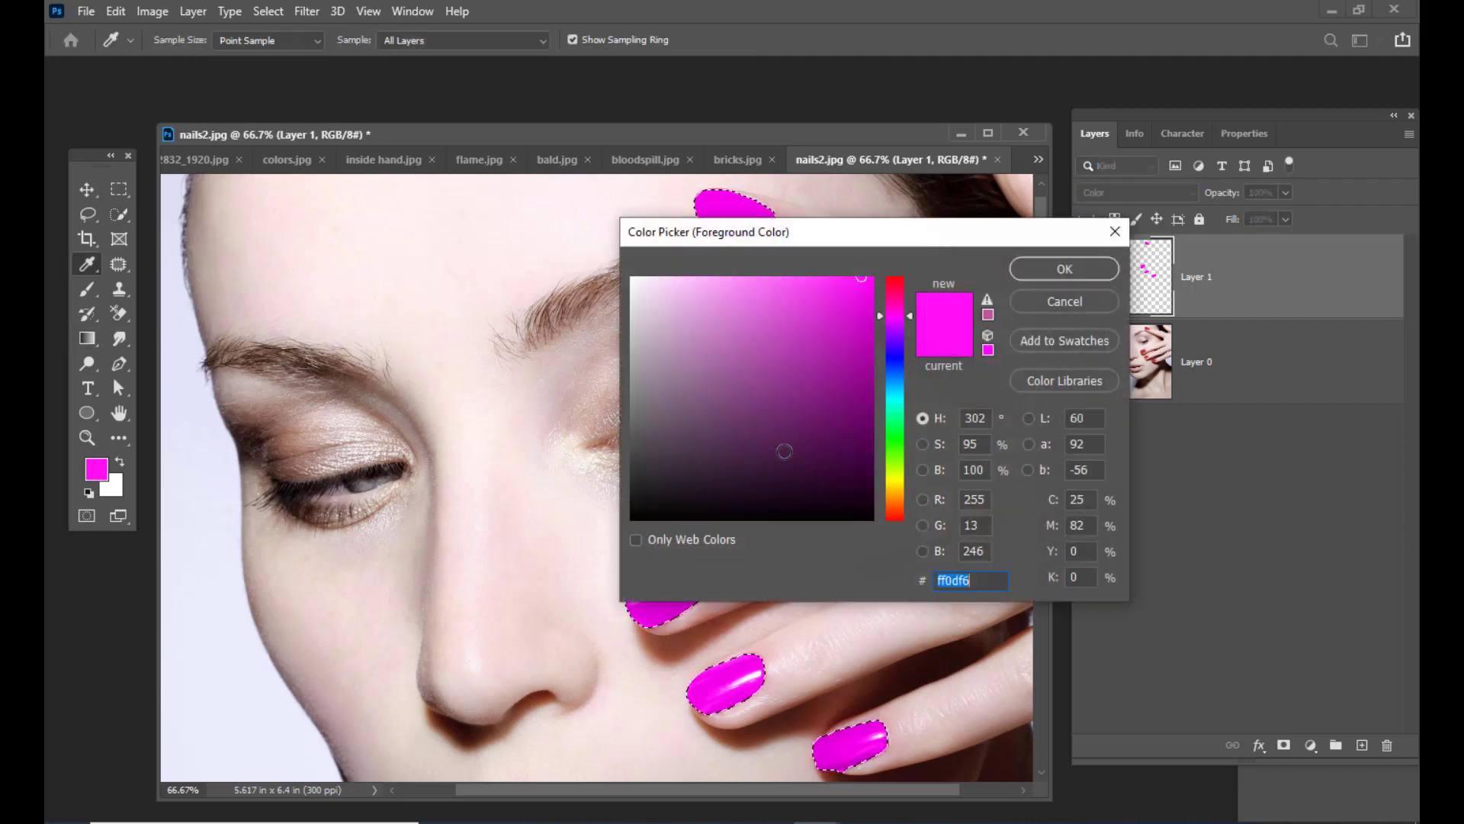
pyautogui.click(897, 453)
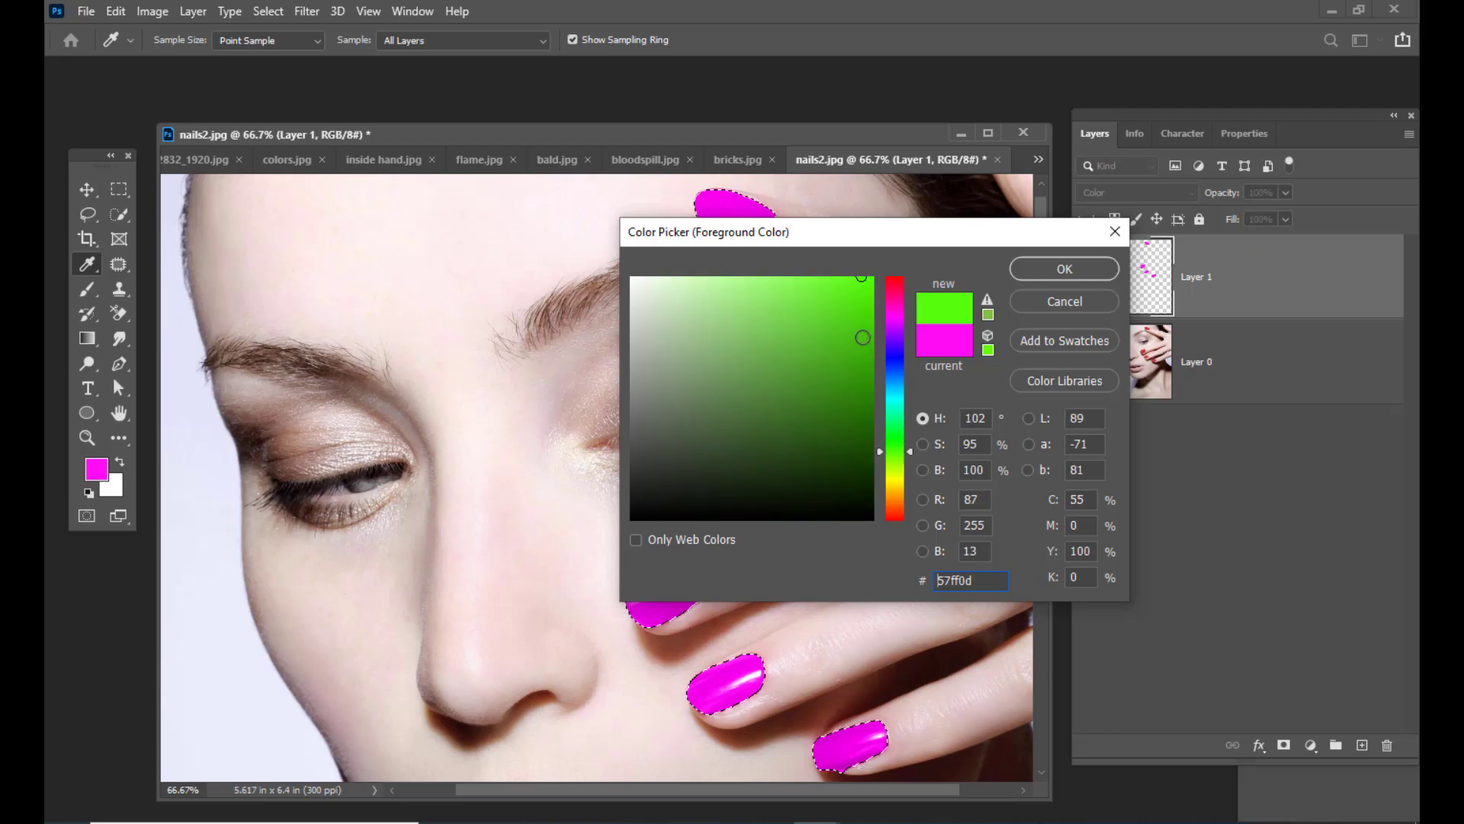
pyautogui.click(1048, 269)
pyautogui.press('w')
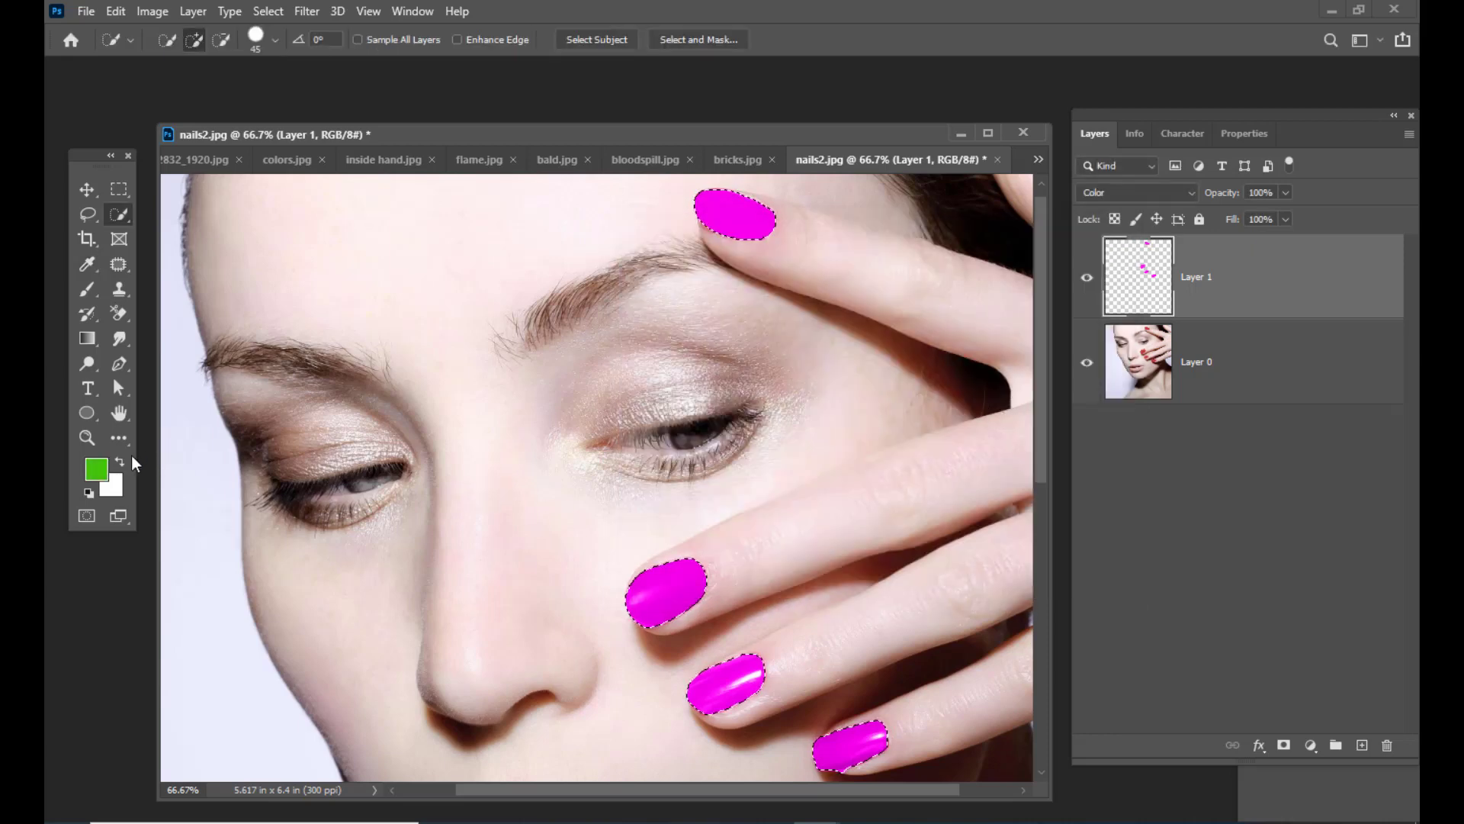
pyautogui.click(88, 287)
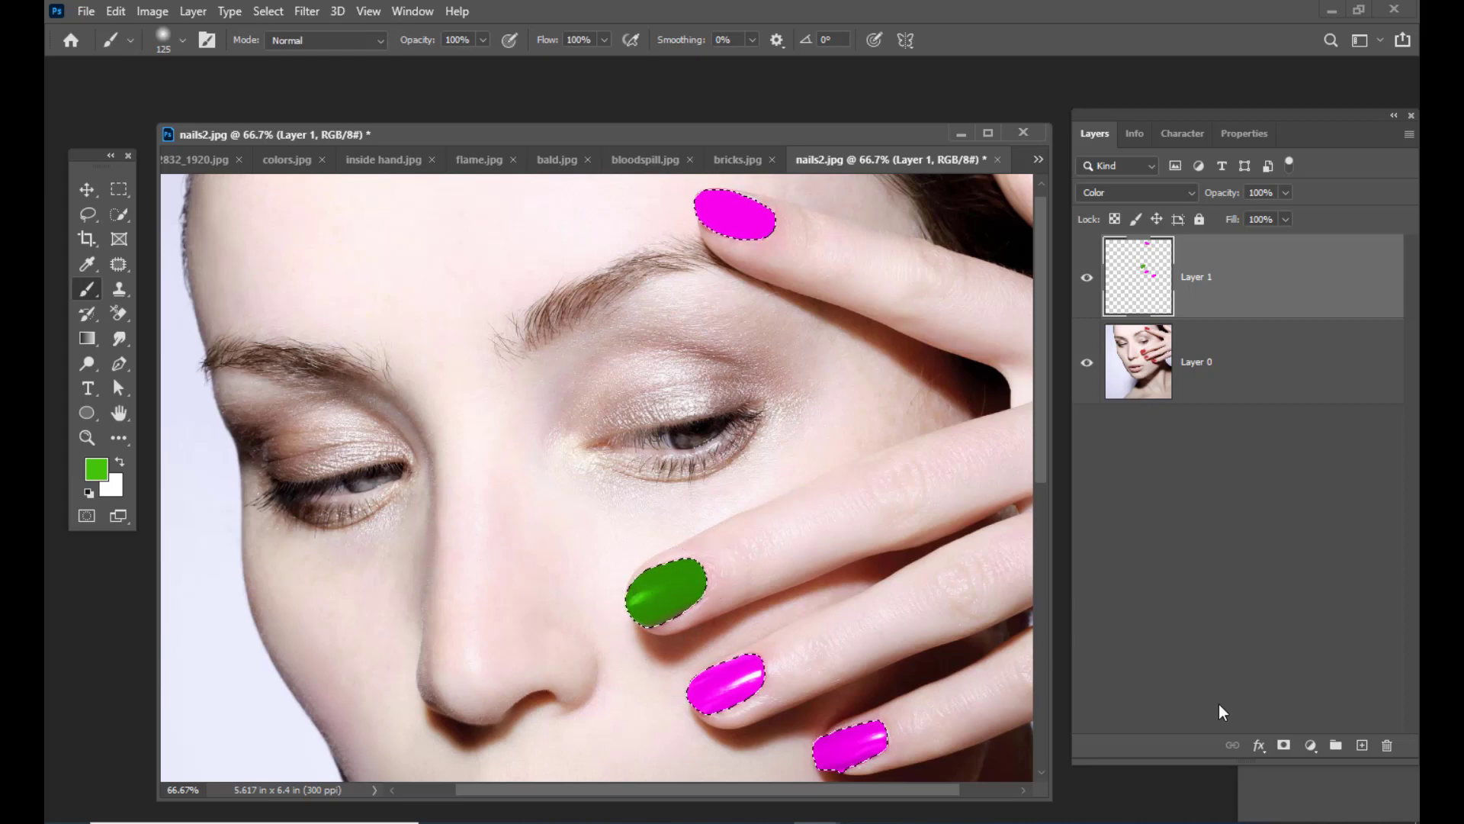
# Change the foreground colour to a dark blue
pyautogui.click(97, 471)
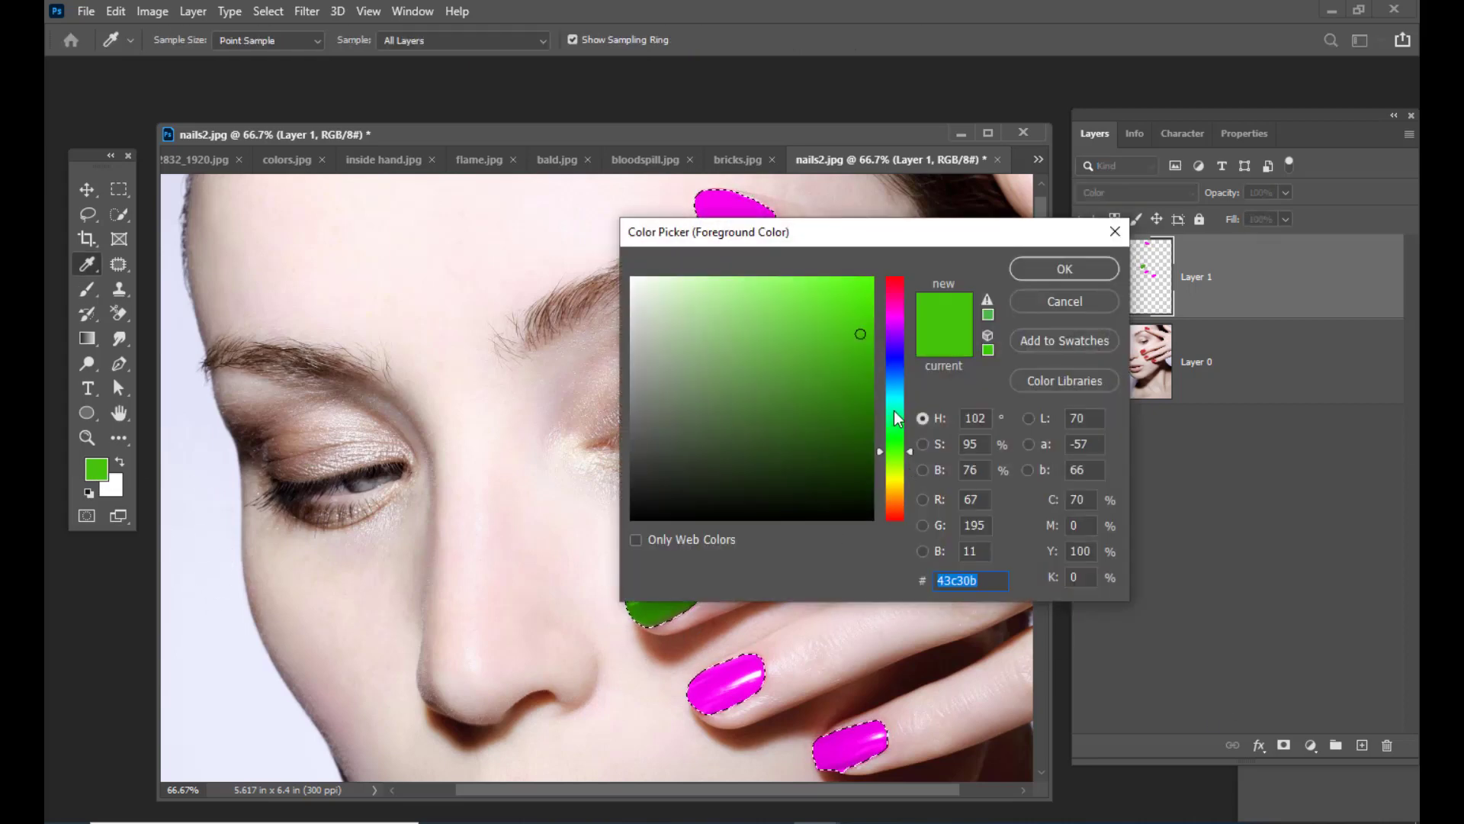
pyautogui.click(892, 373)
pyautogui.click(863, 385)
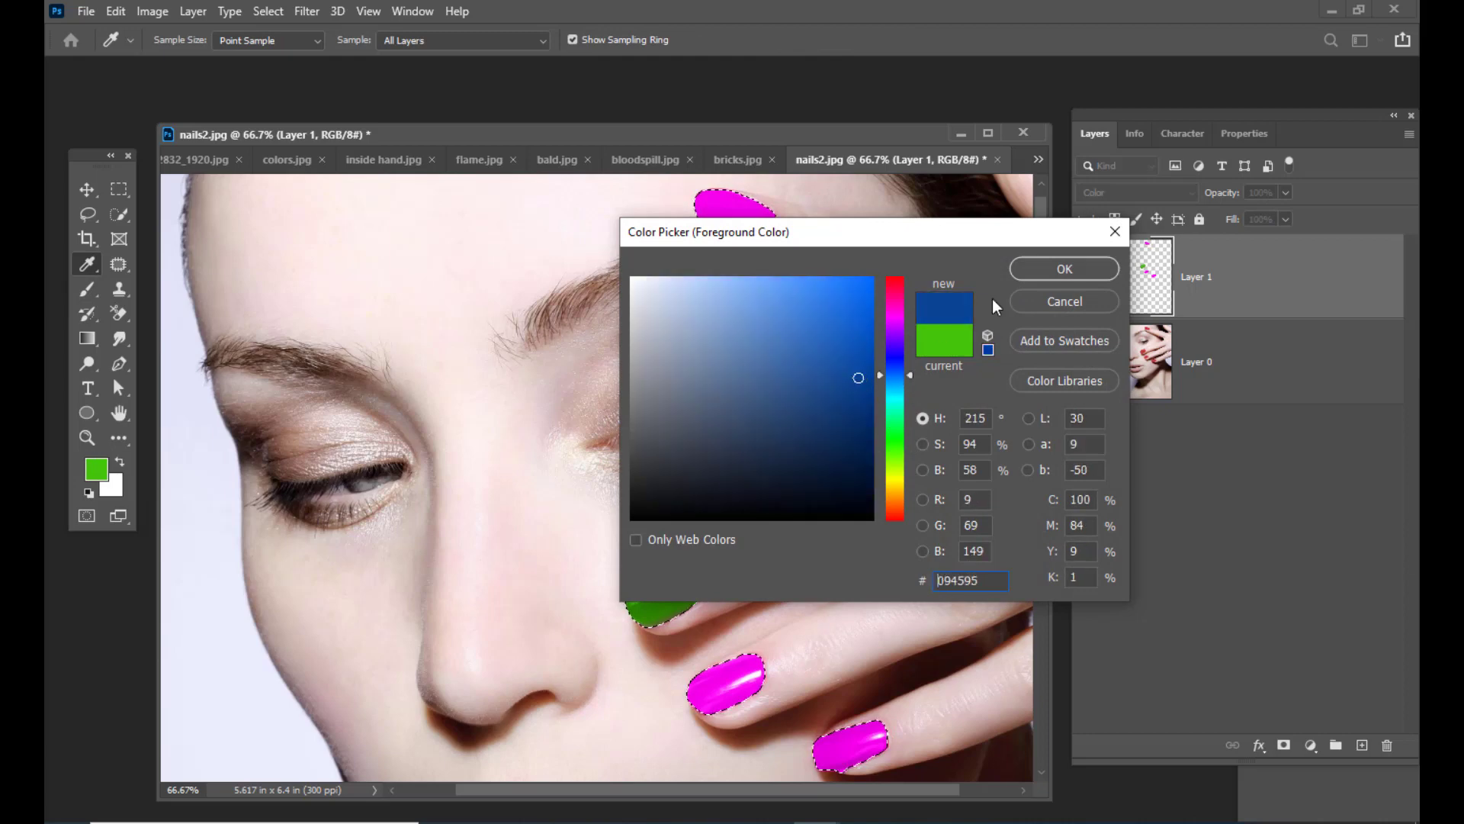
pyautogui.click(1028, 268)
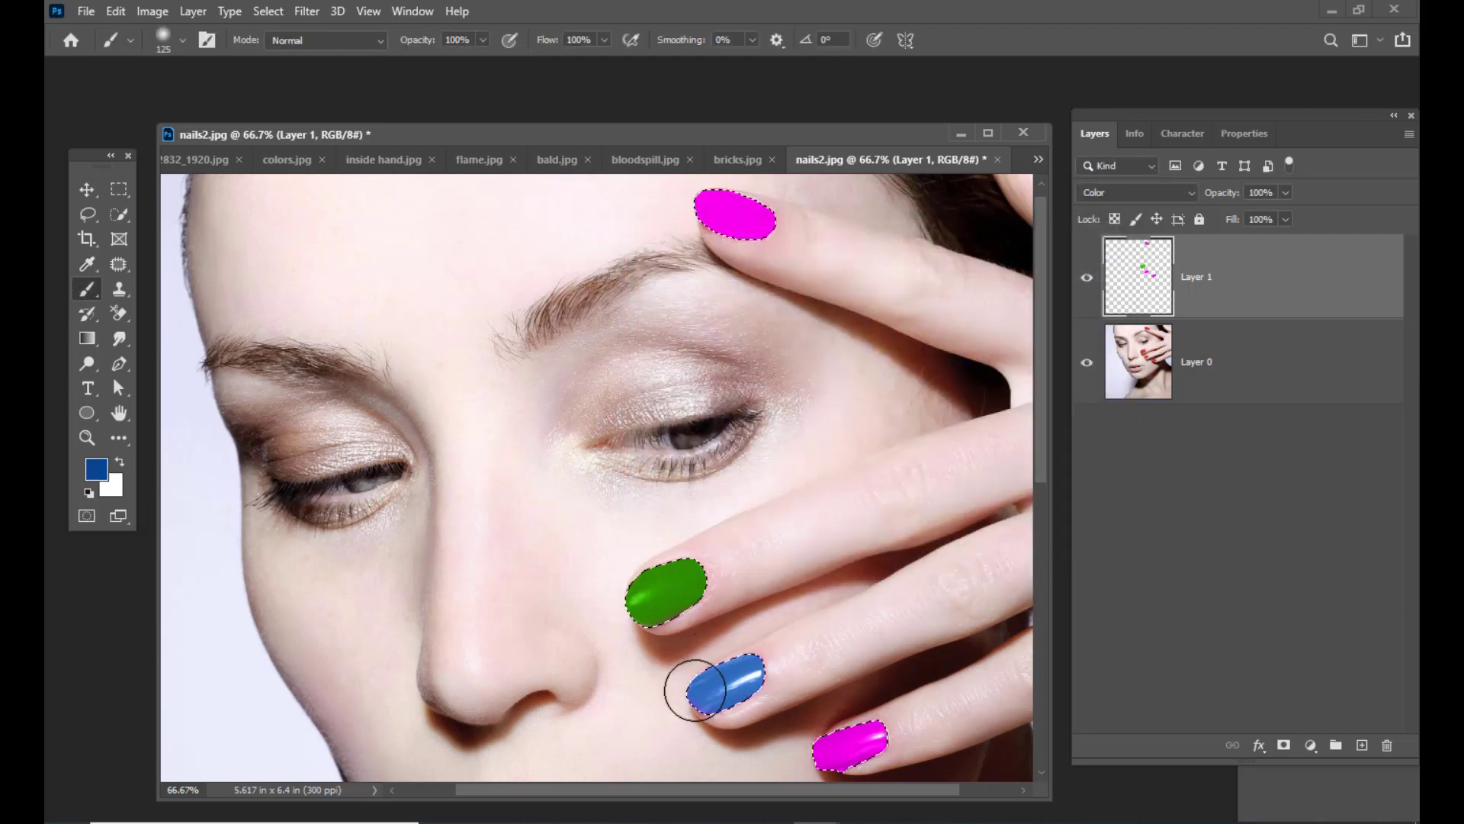
# Change the foreground colour to a fully saturated, bright yellow
pyautogui.click(96, 469)
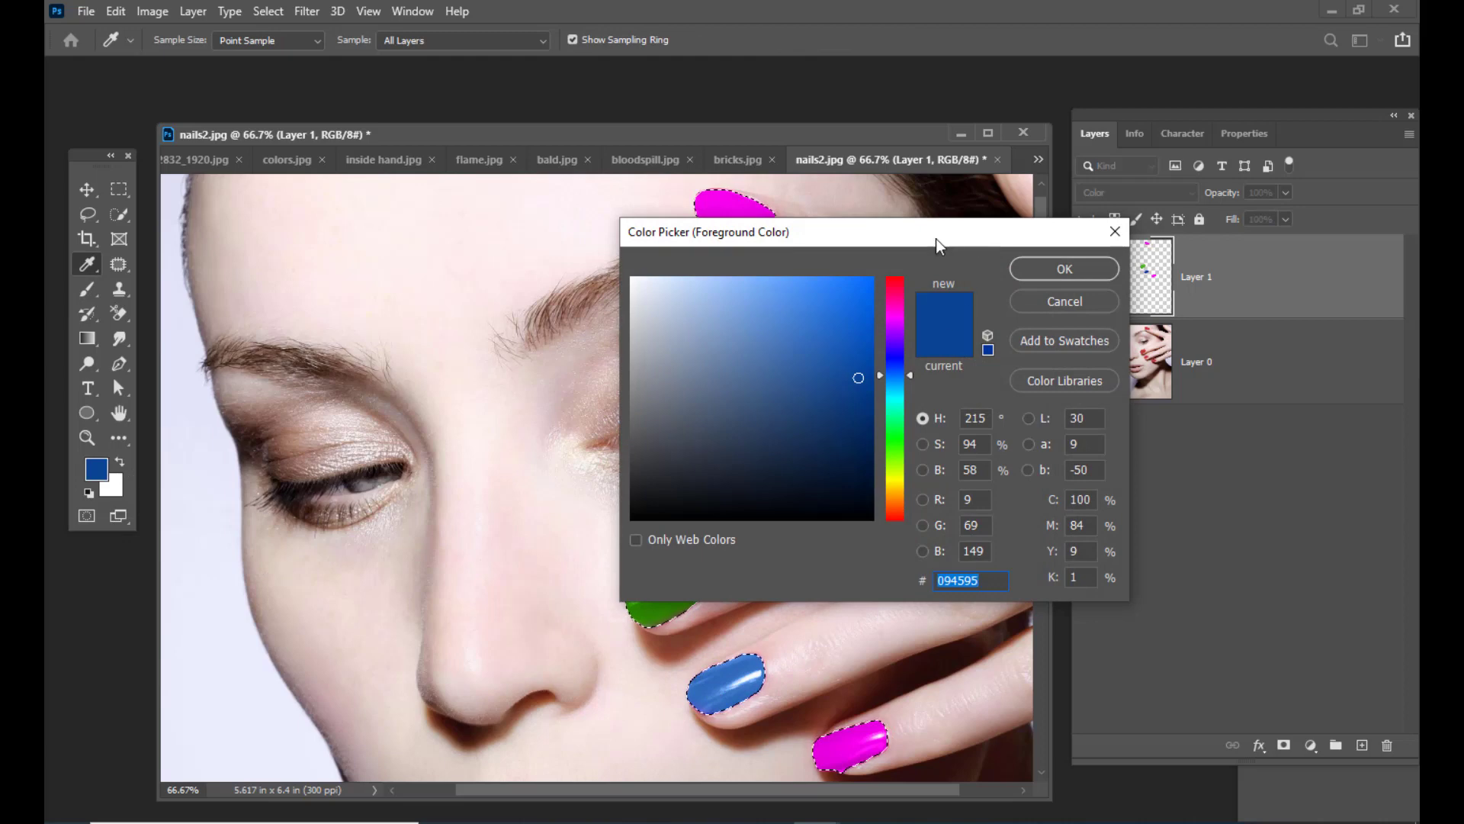
pyautogui.moveTo(884, 229); pyautogui.dragTo(1080, 226)
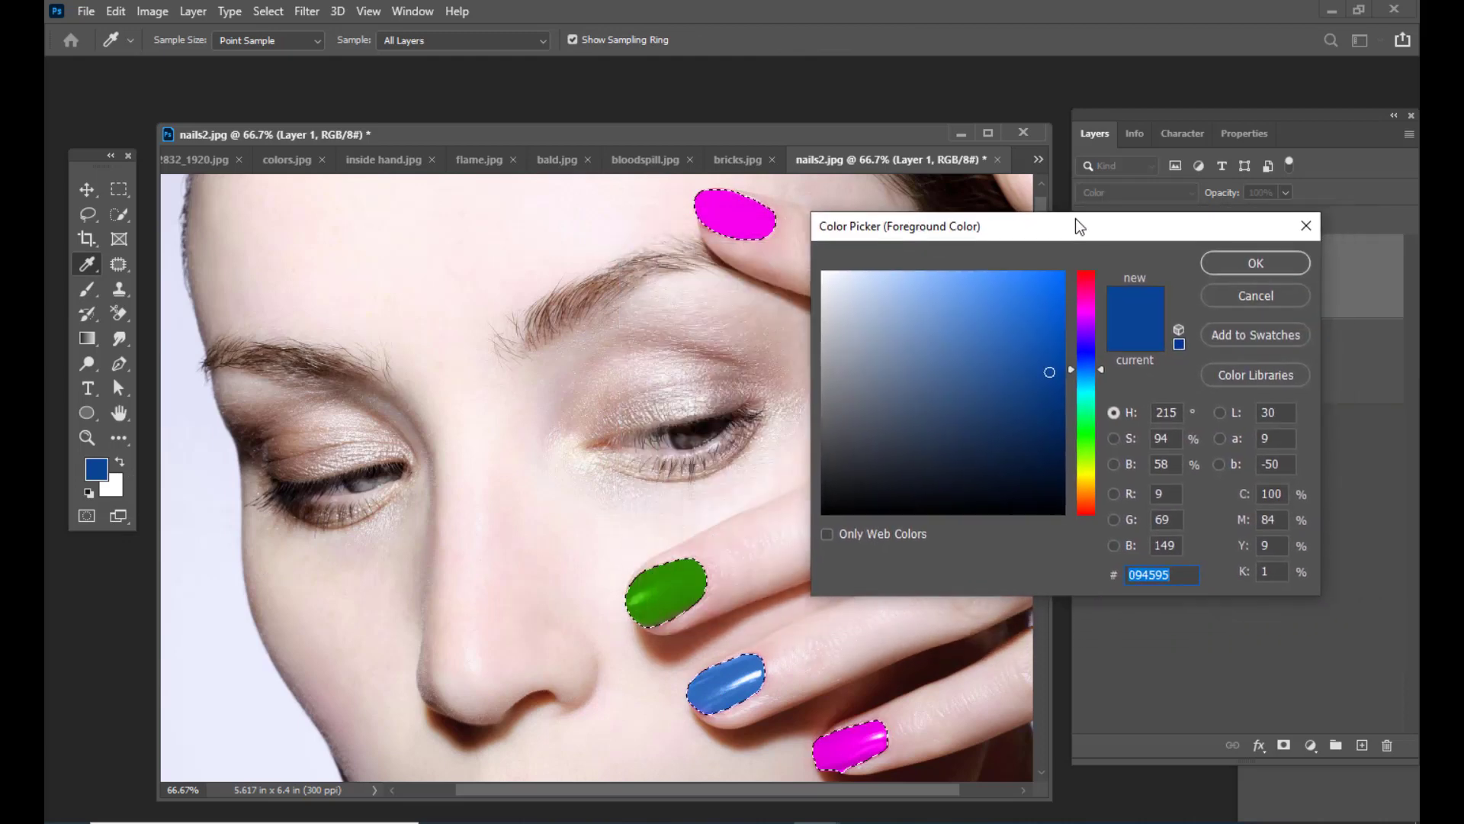
pyautogui.click(1089, 474)
pyautogui.moveTo(1050, 288); pyautogui.dragTo(1064, 271)
pyautogui.click(1222, 265)
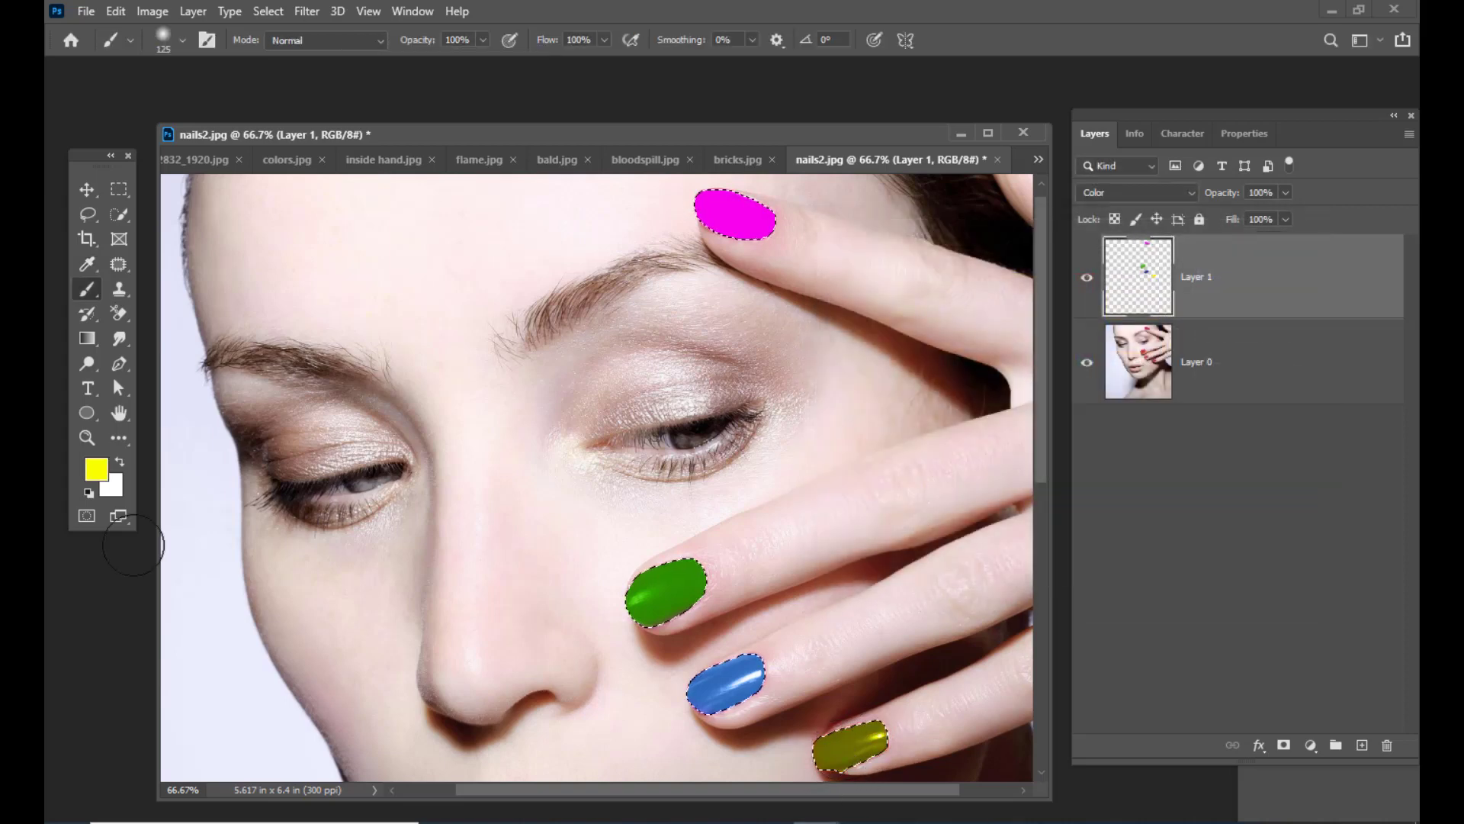
# Switch the colour to orange, then deselect the nails and zoom out to the whole face
pyautogui.click(96, 468)
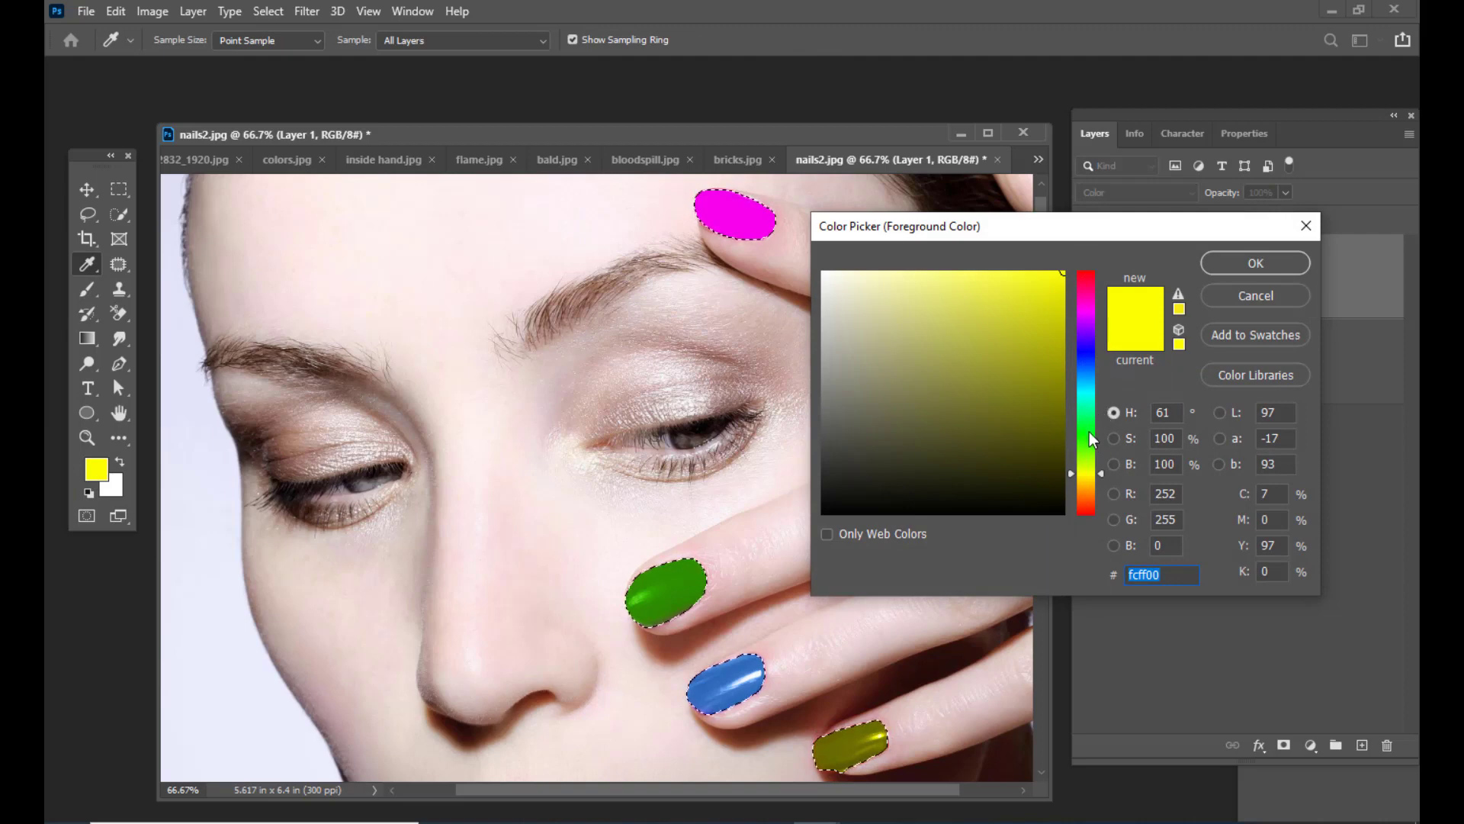
pyautogui.click(1087, 488)
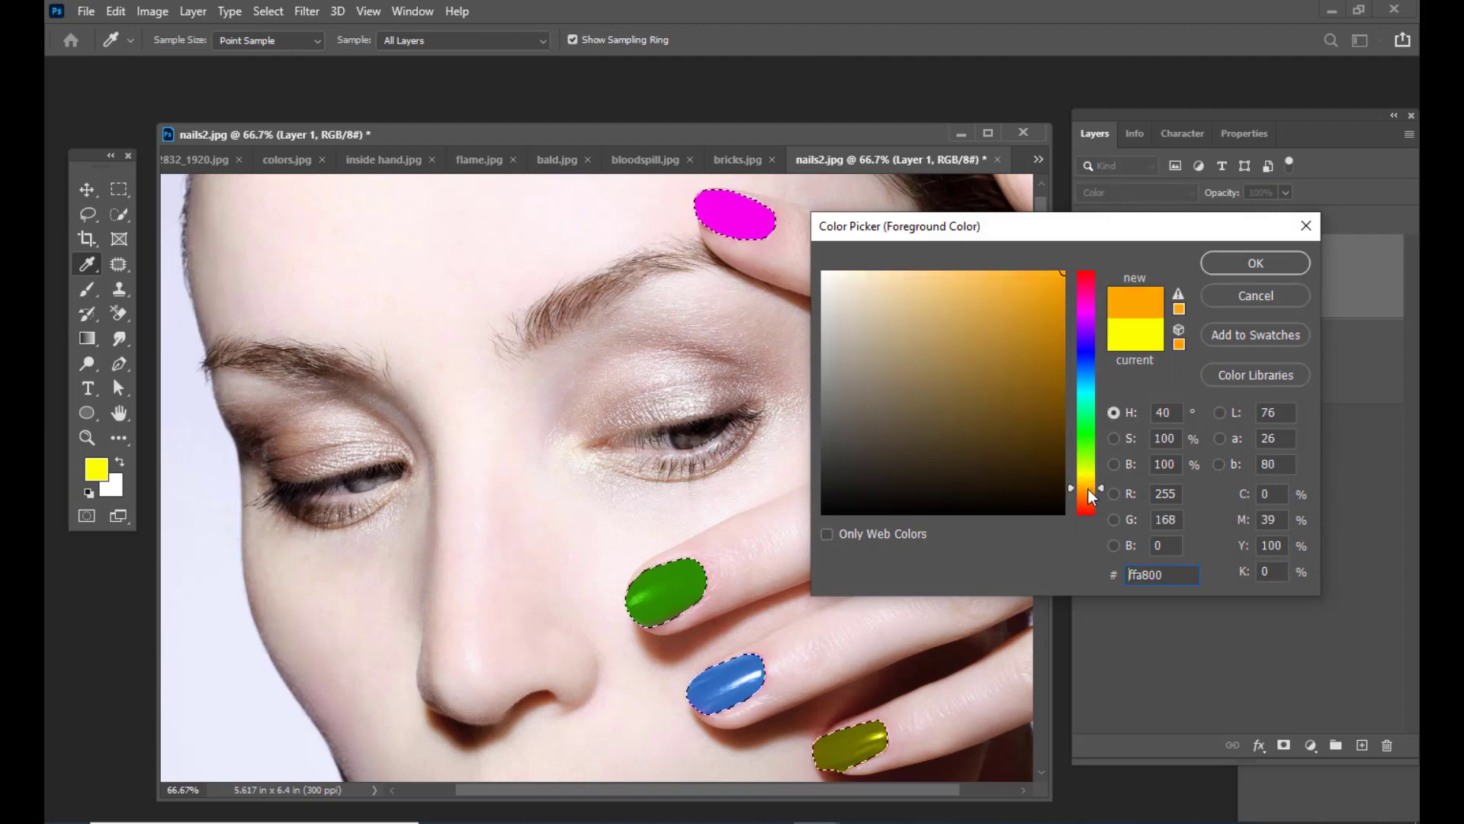
pyautogui.click(1226, 264)
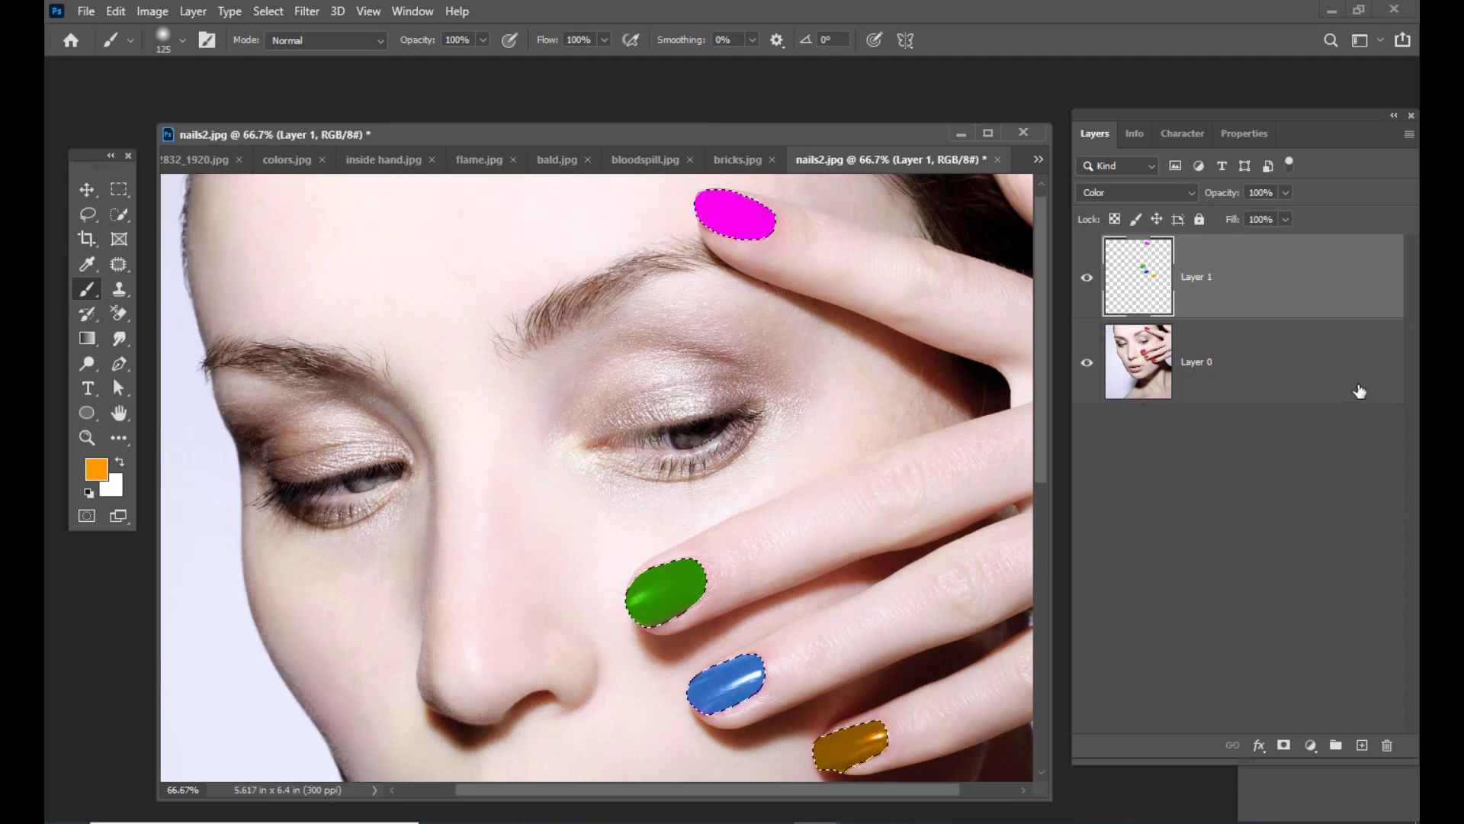
pyautogui.hotkey('ctrl', 'd')
pyautogui.hotkey('ctrl', '-')
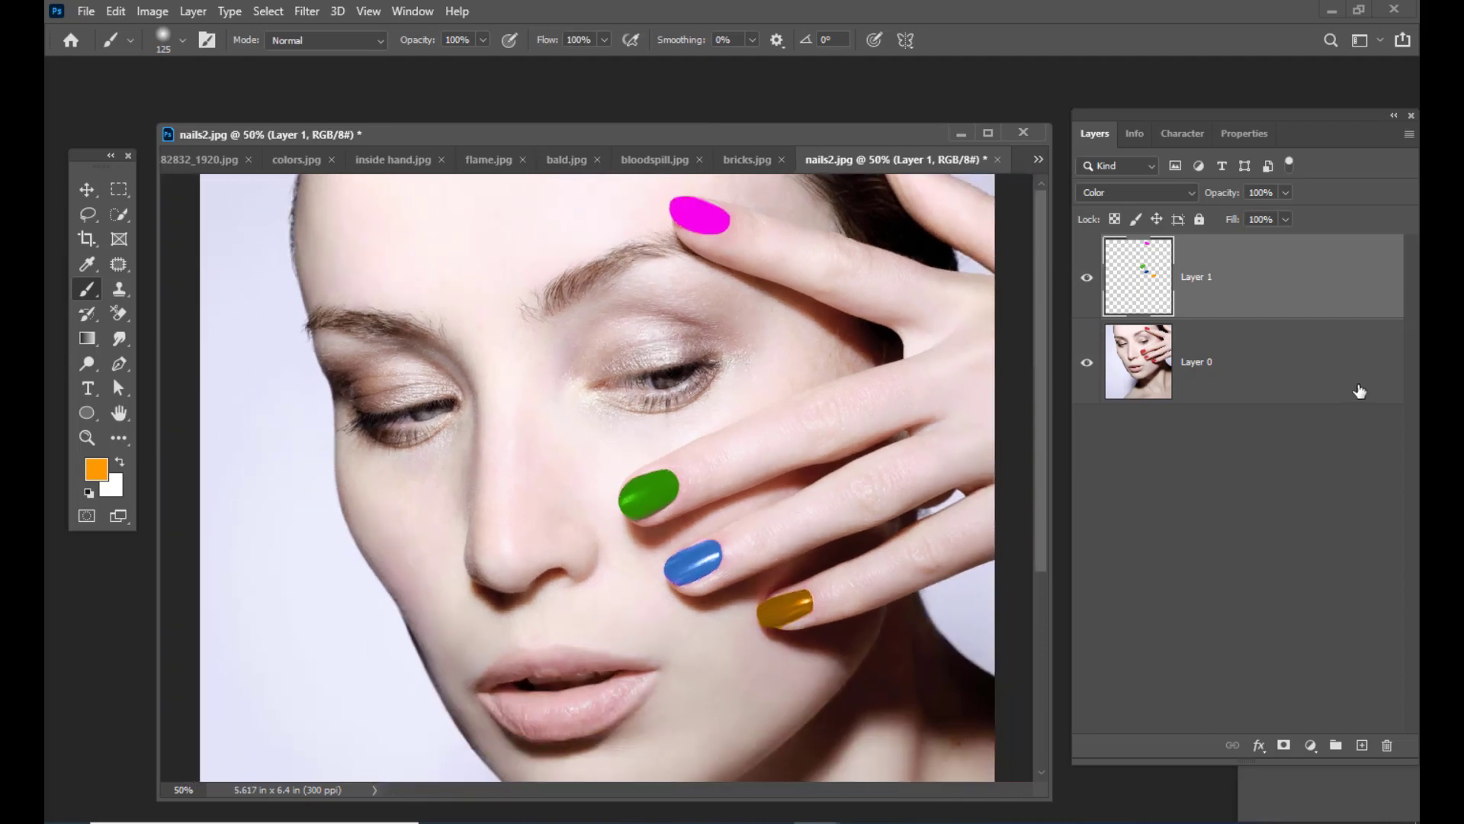
pyautogui.hotkey('ctrl', '-')
pyautogui.hotkey('ctrl', 'shift', 'd')
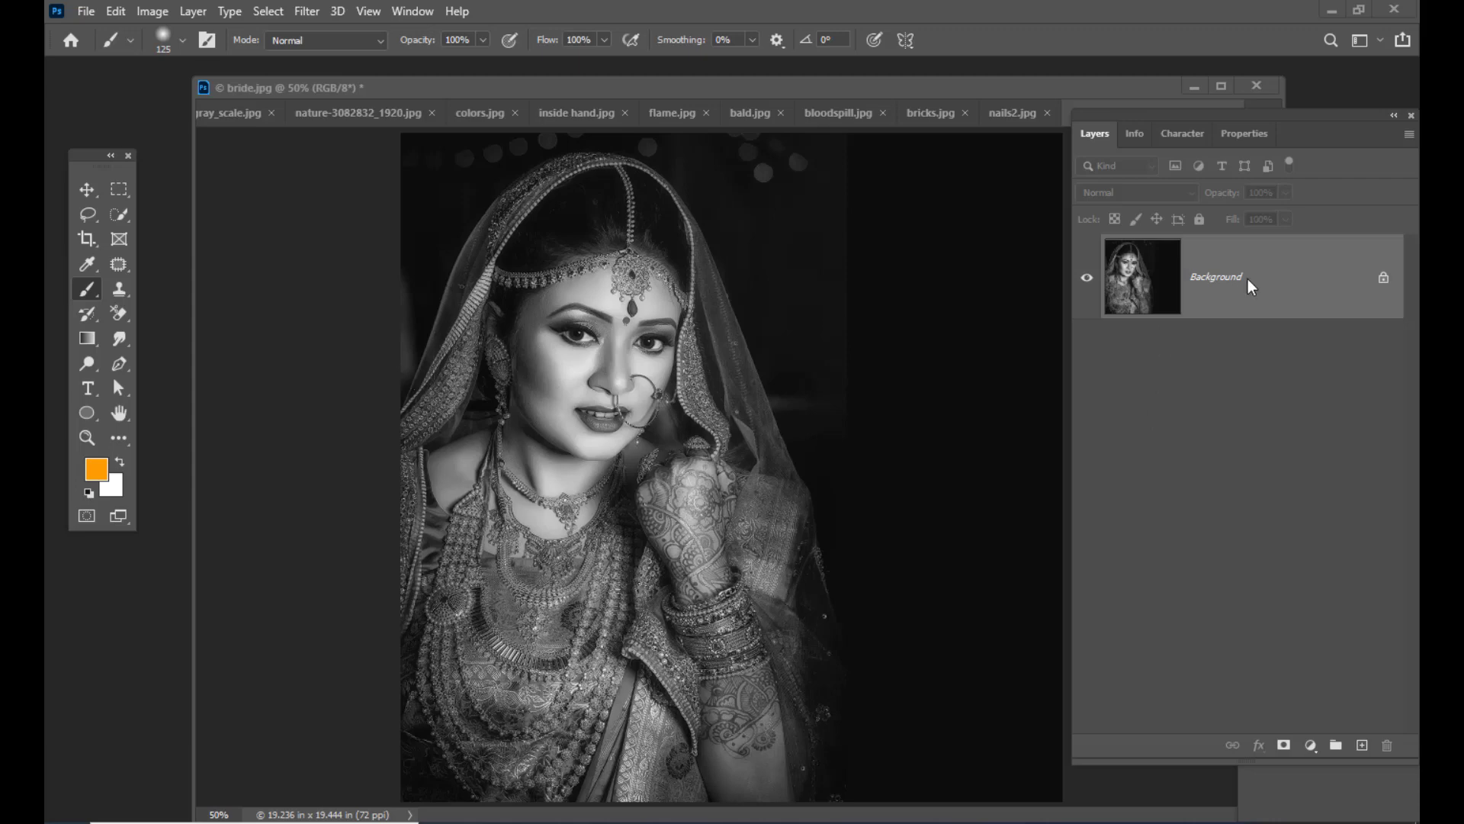
# Unlock bride.jpg's Background into Layer 0, zoom to 100%, and add an empty Layer 1
pyautogui.click(1382, 279)
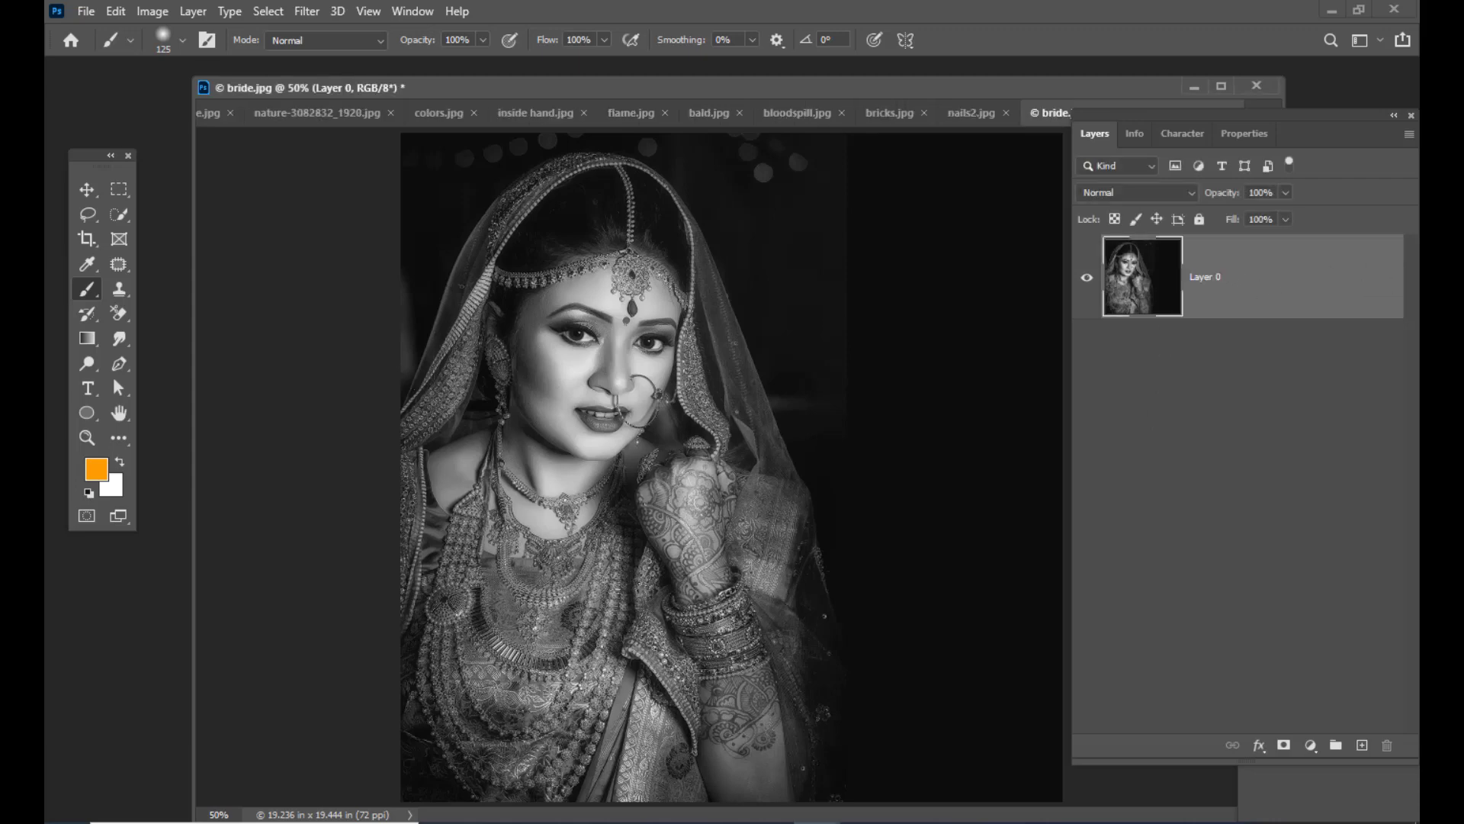
pyautogui.moveTo(487, 85); pyautogui.dragTo(514, 92)
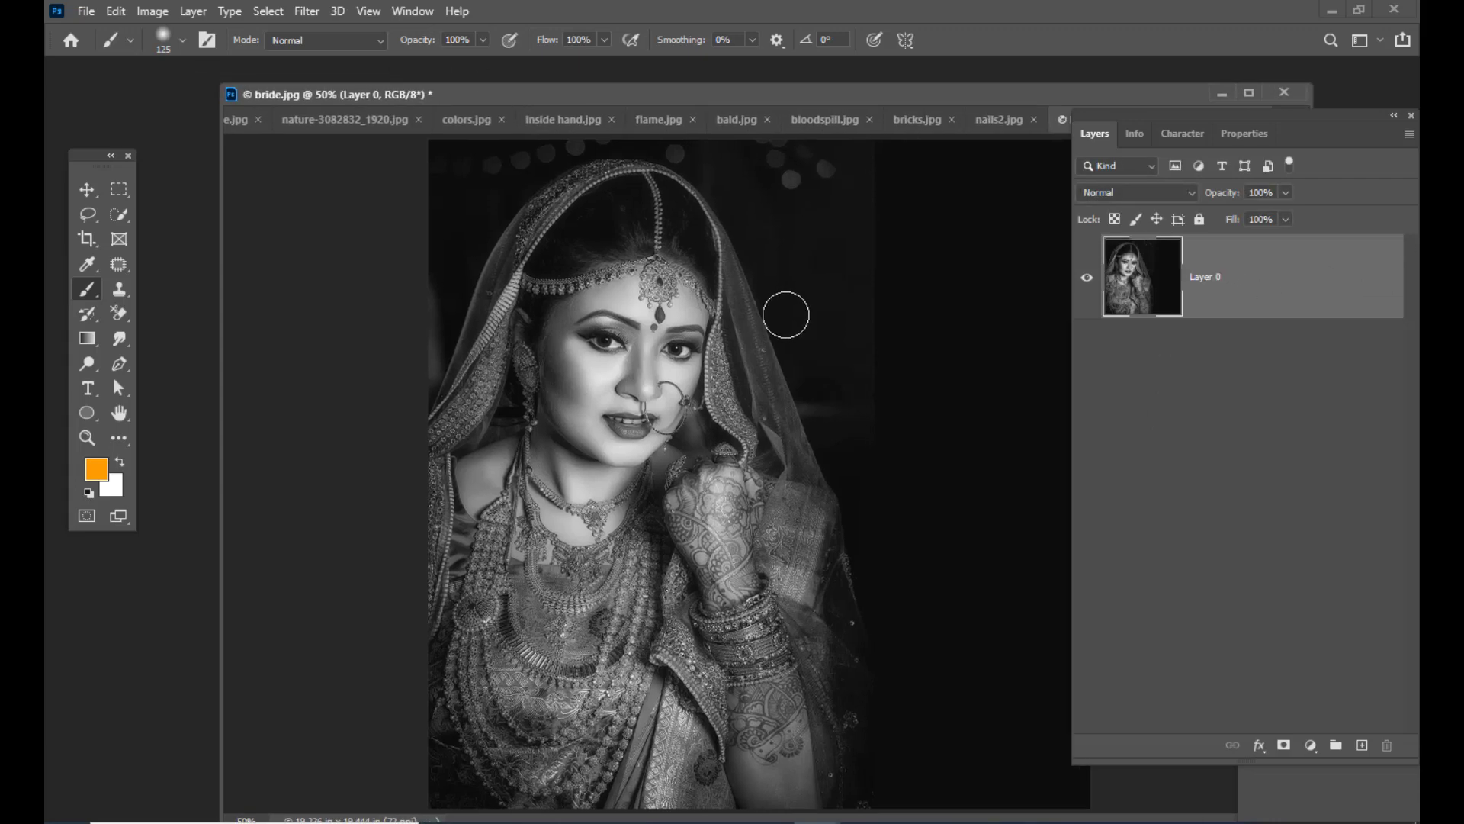
pyautogui.hotkey('ctrl', '+')
pyautogui.hotkey('ctrl', '+')
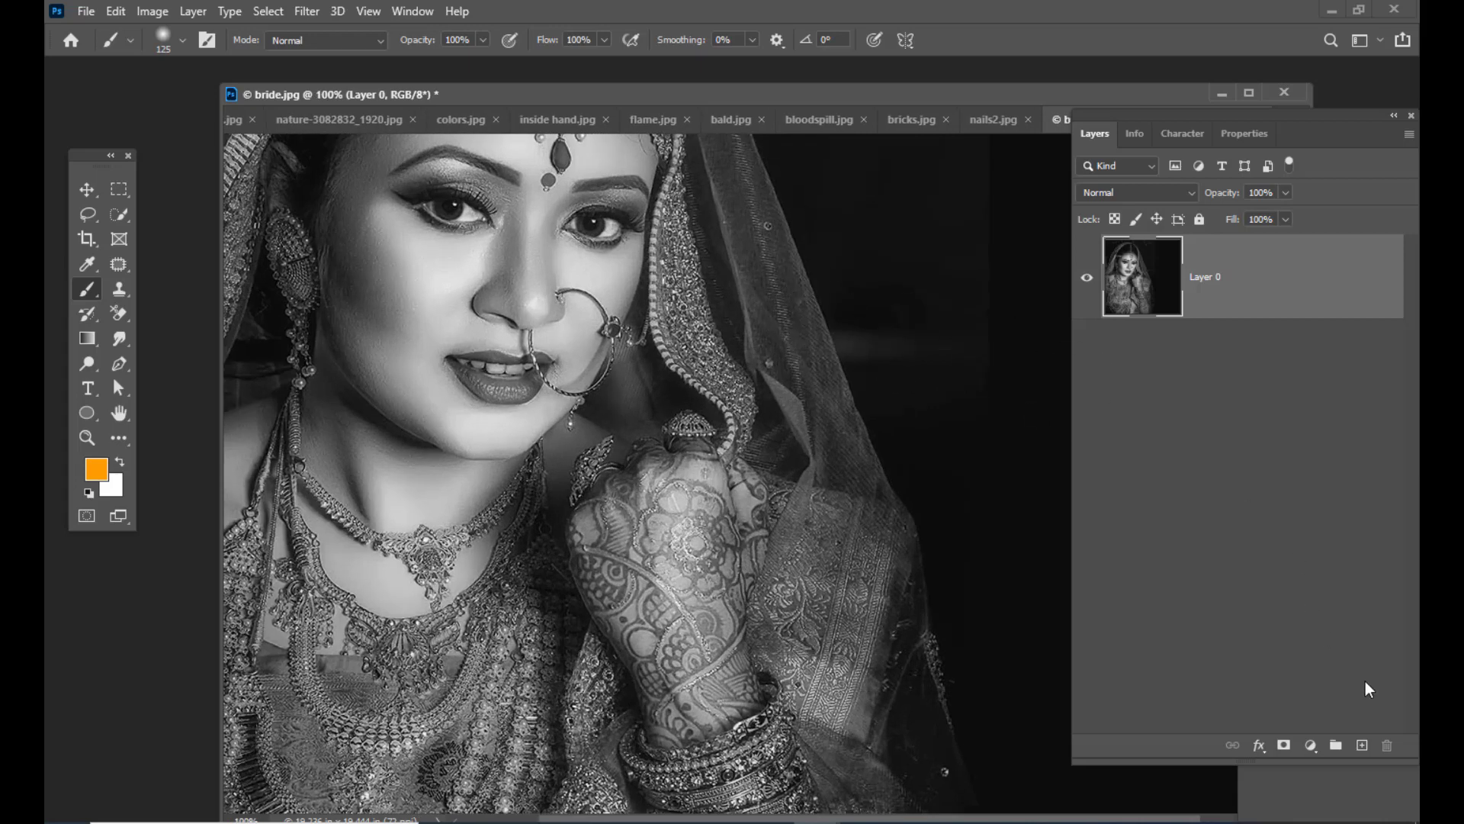
pyautogui.click(1362, 745)
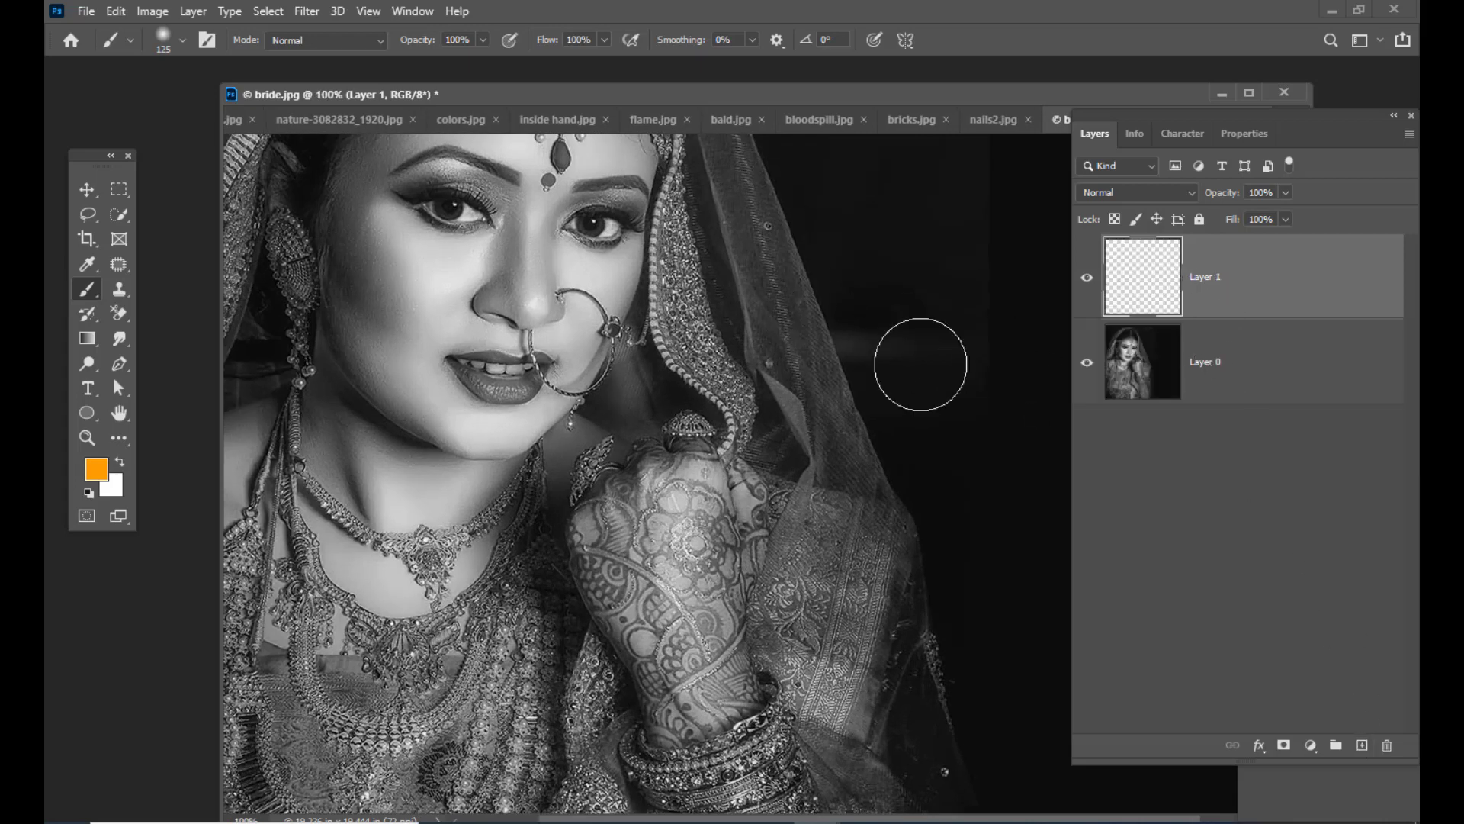
pyautogui.scroll(2, 785, 359)
pyautogui.scroll(2, 668, 303)
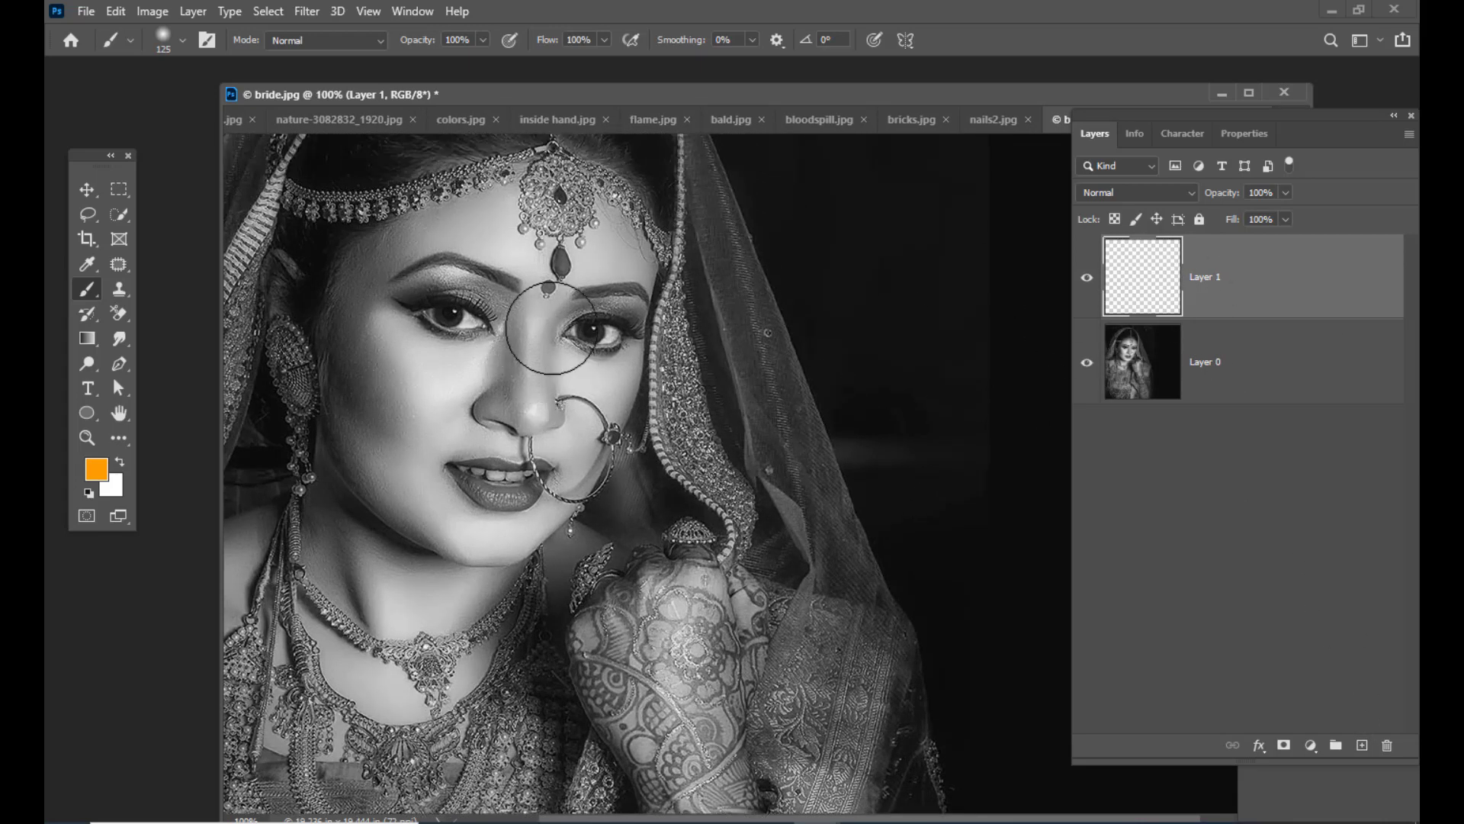
pyautogui.click(1138, 192)
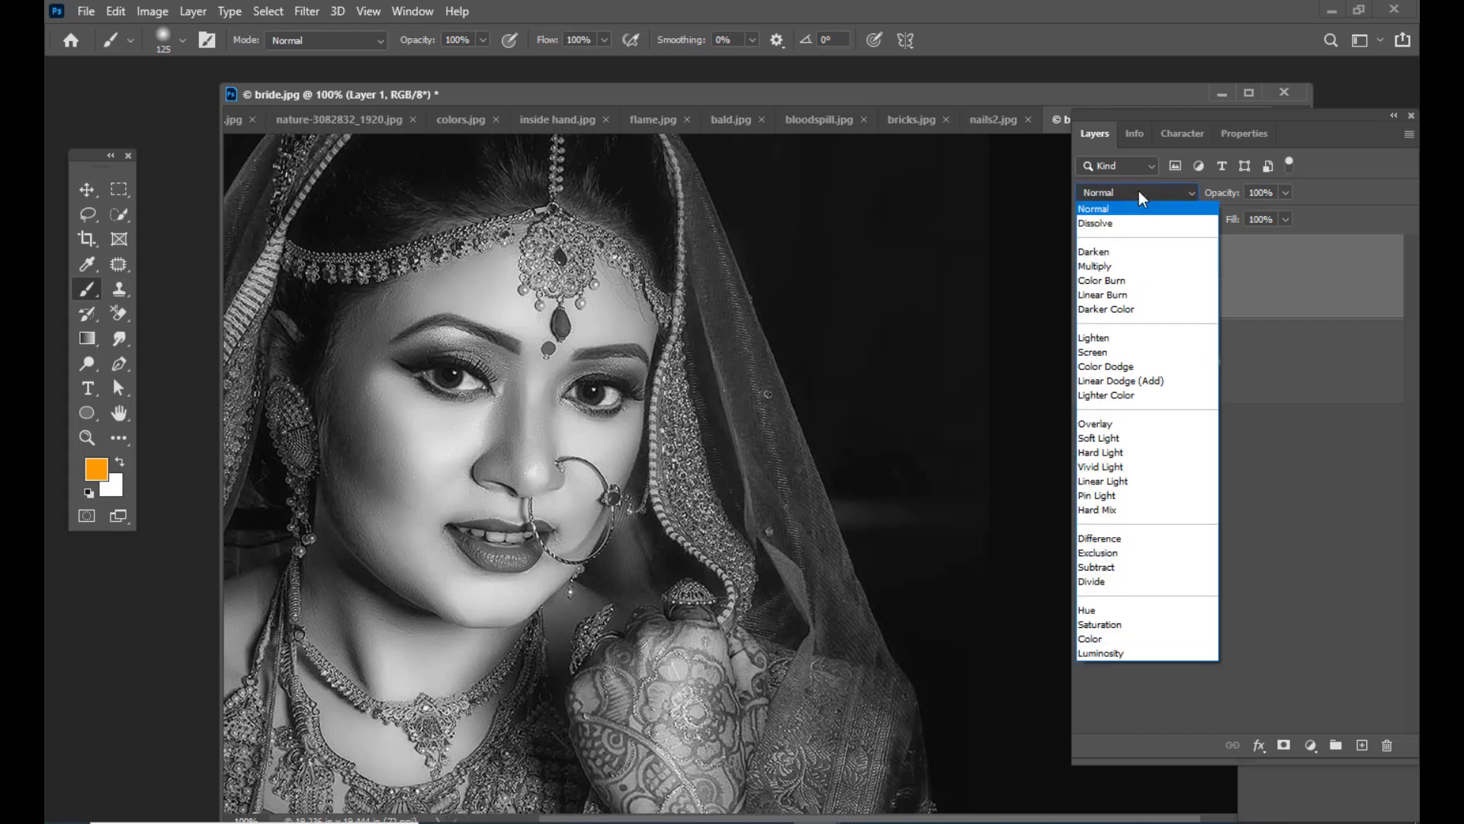
# Set Layer 1 to Color blend mode and choose golden yellow f8c820 as the foreground
pyautogui.click(1101, 638)
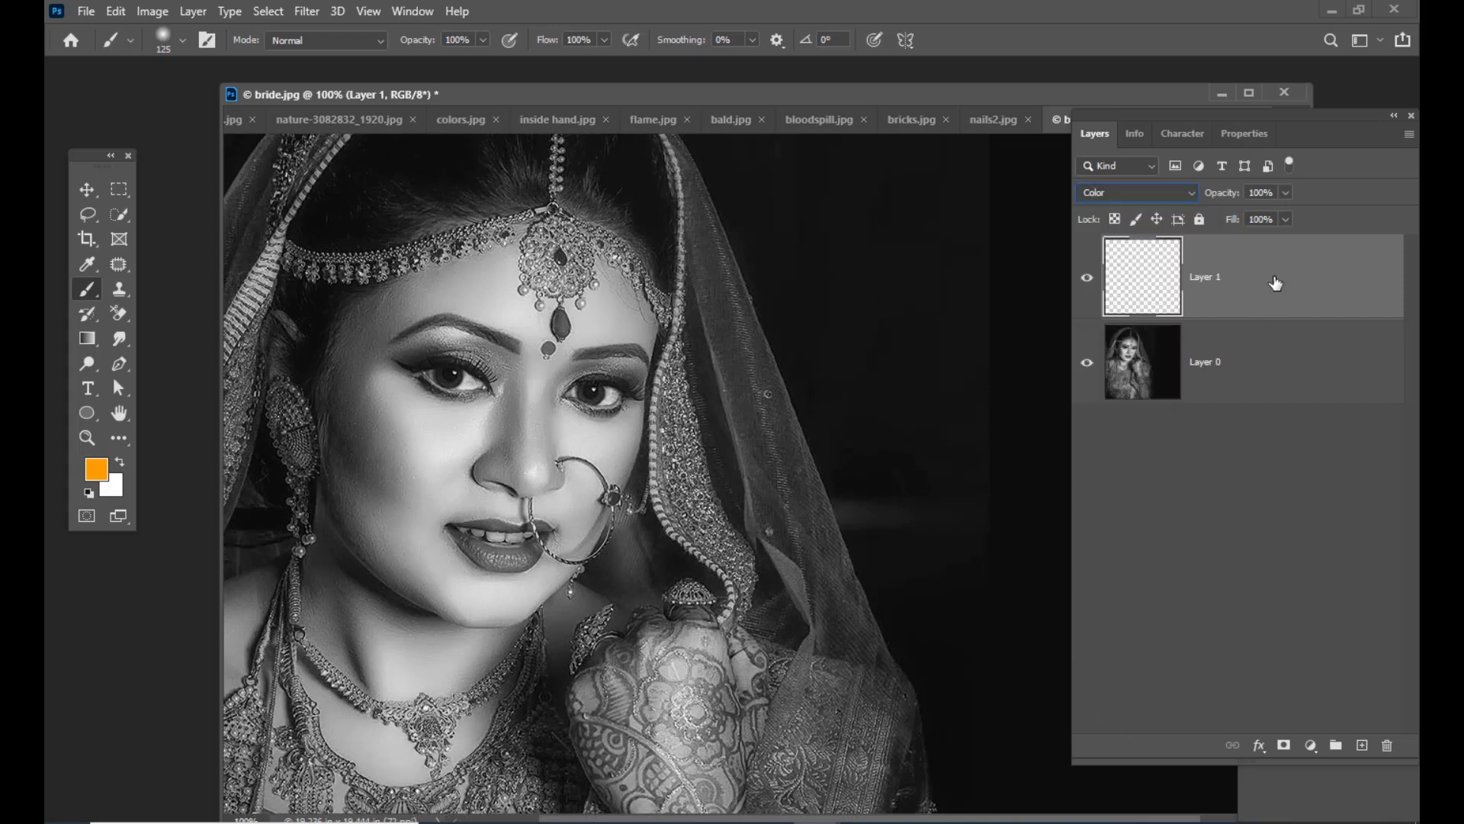
pyautogui.click(98, 468)
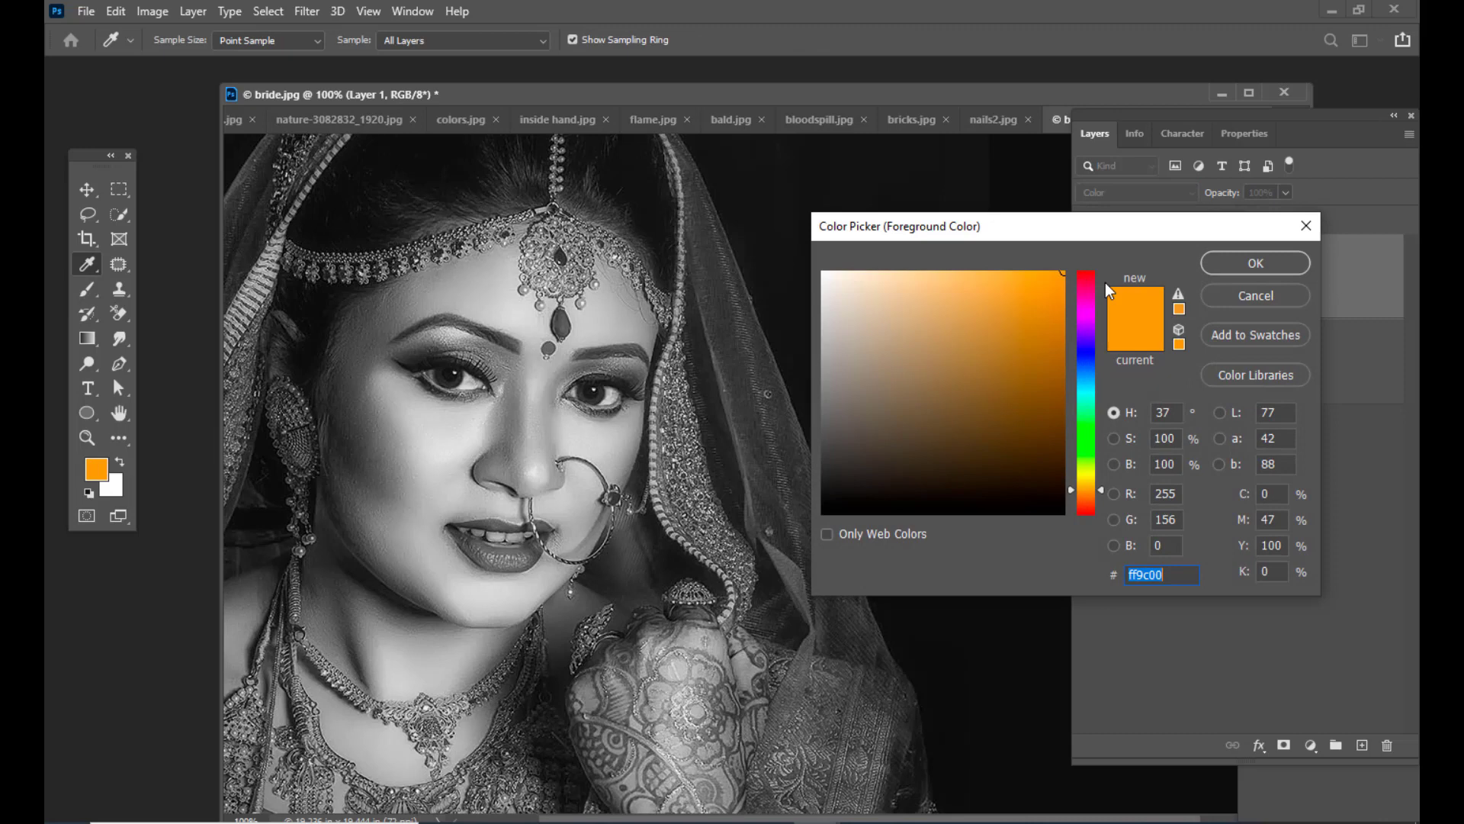
pyautogui.click(1091, 484)
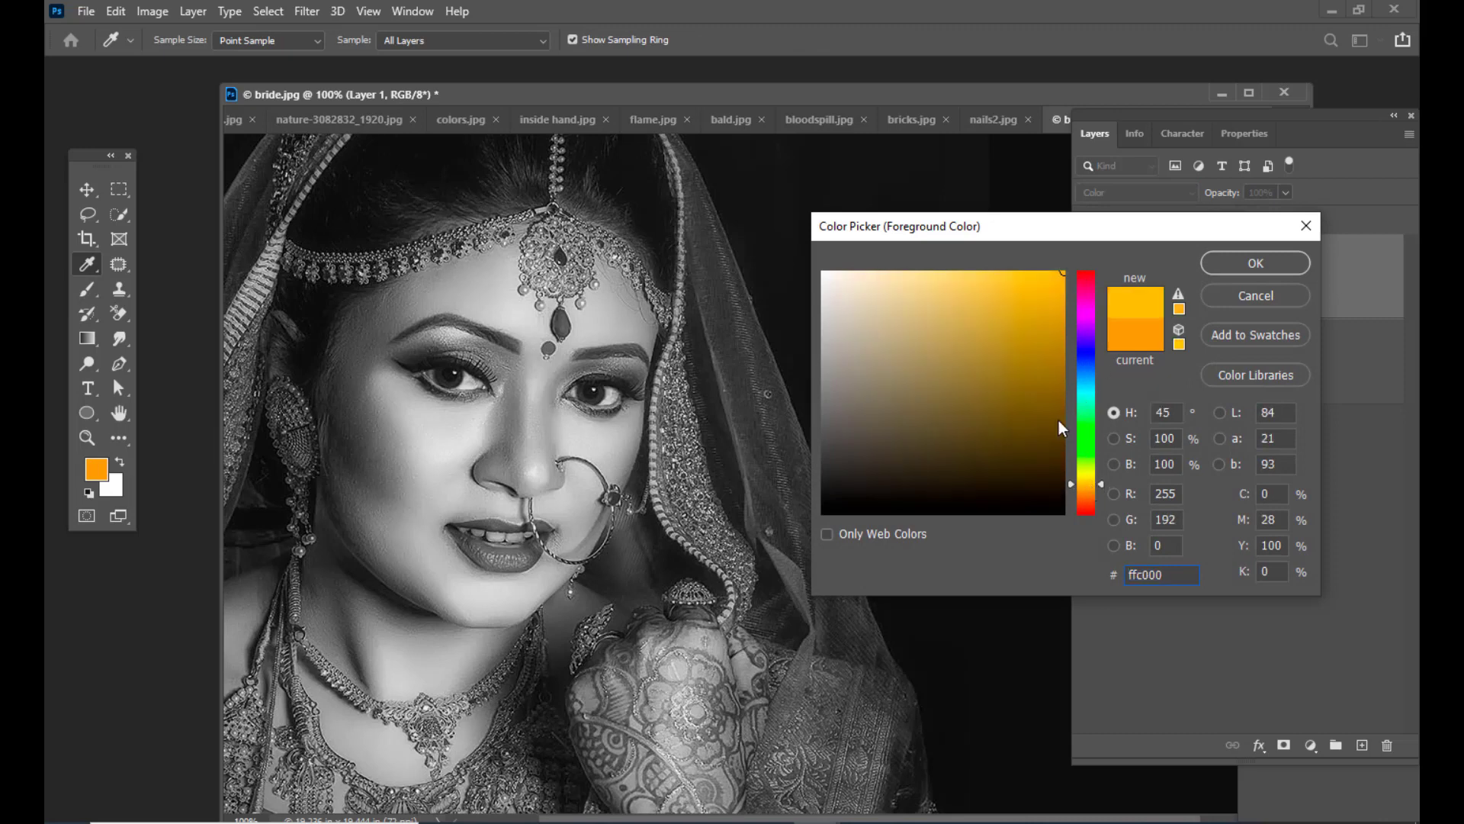
pyautogui.click(967, 277)
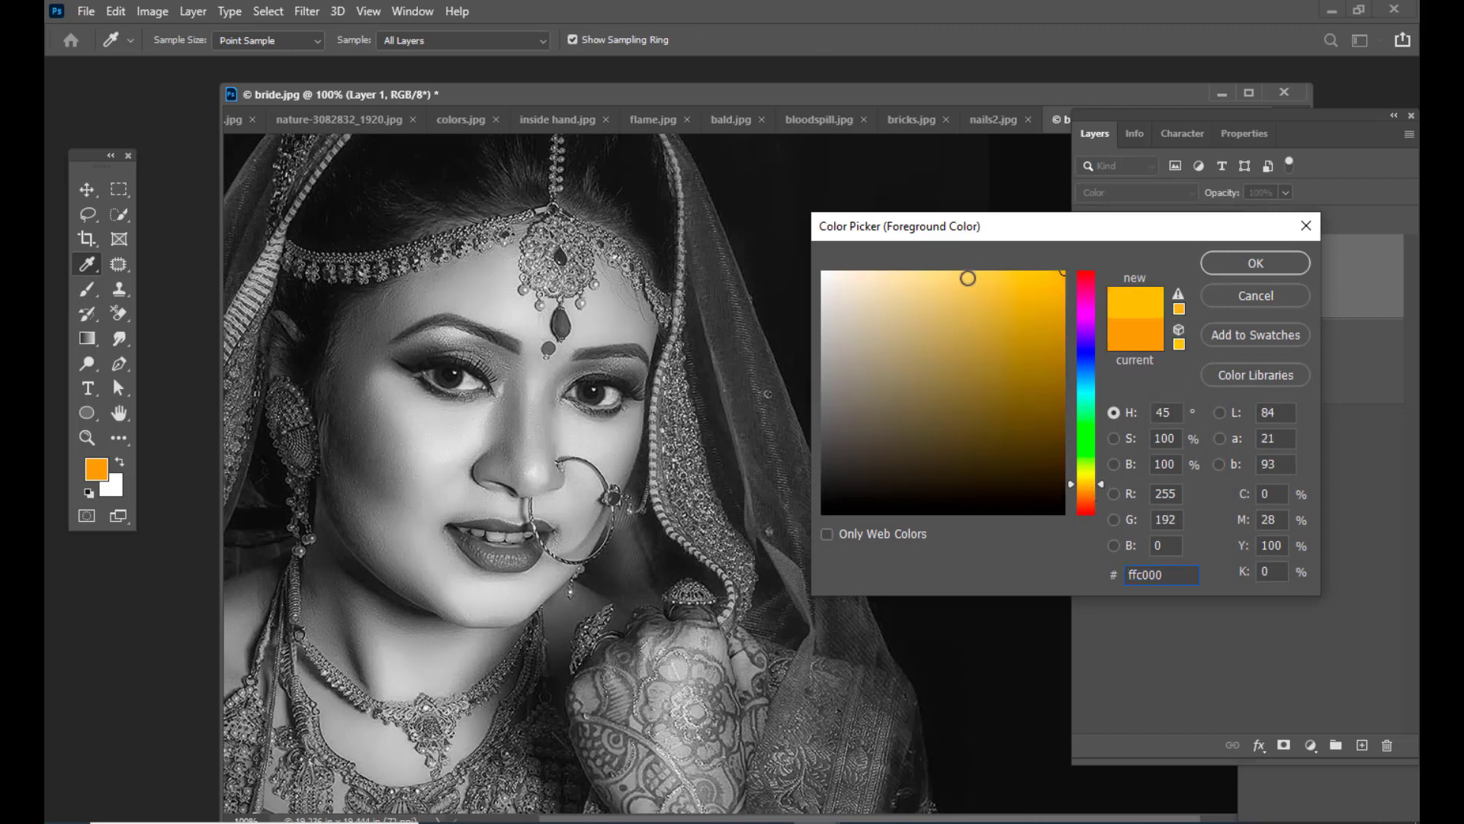
pyautogui.click(1088, 488)
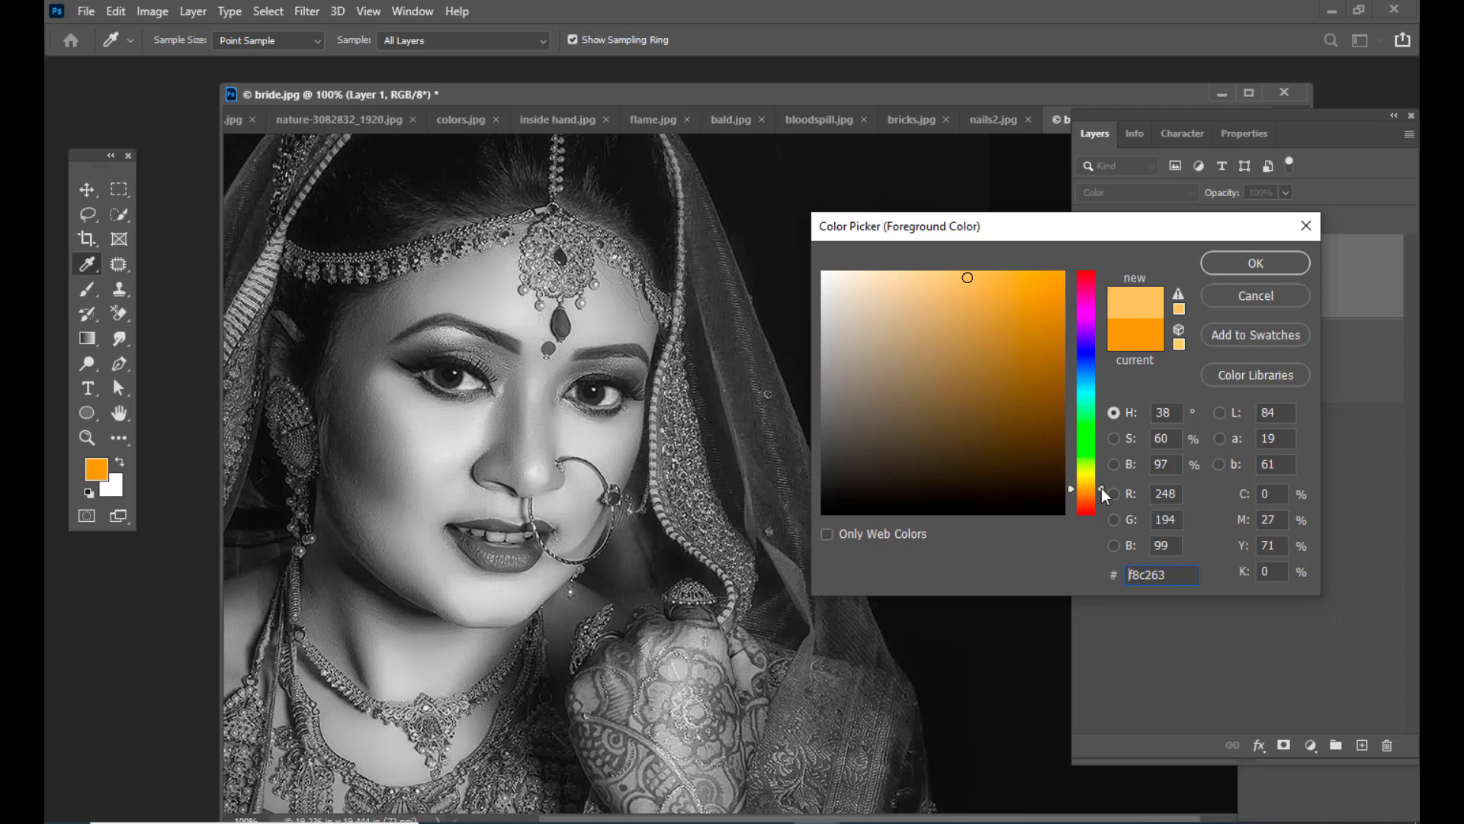
pyautogui.click(1102, 494)
pyautogui.moveTo(1102, 494); pyautogui.dragTo(1104, 483)
pyautogui.click(1033, 278)
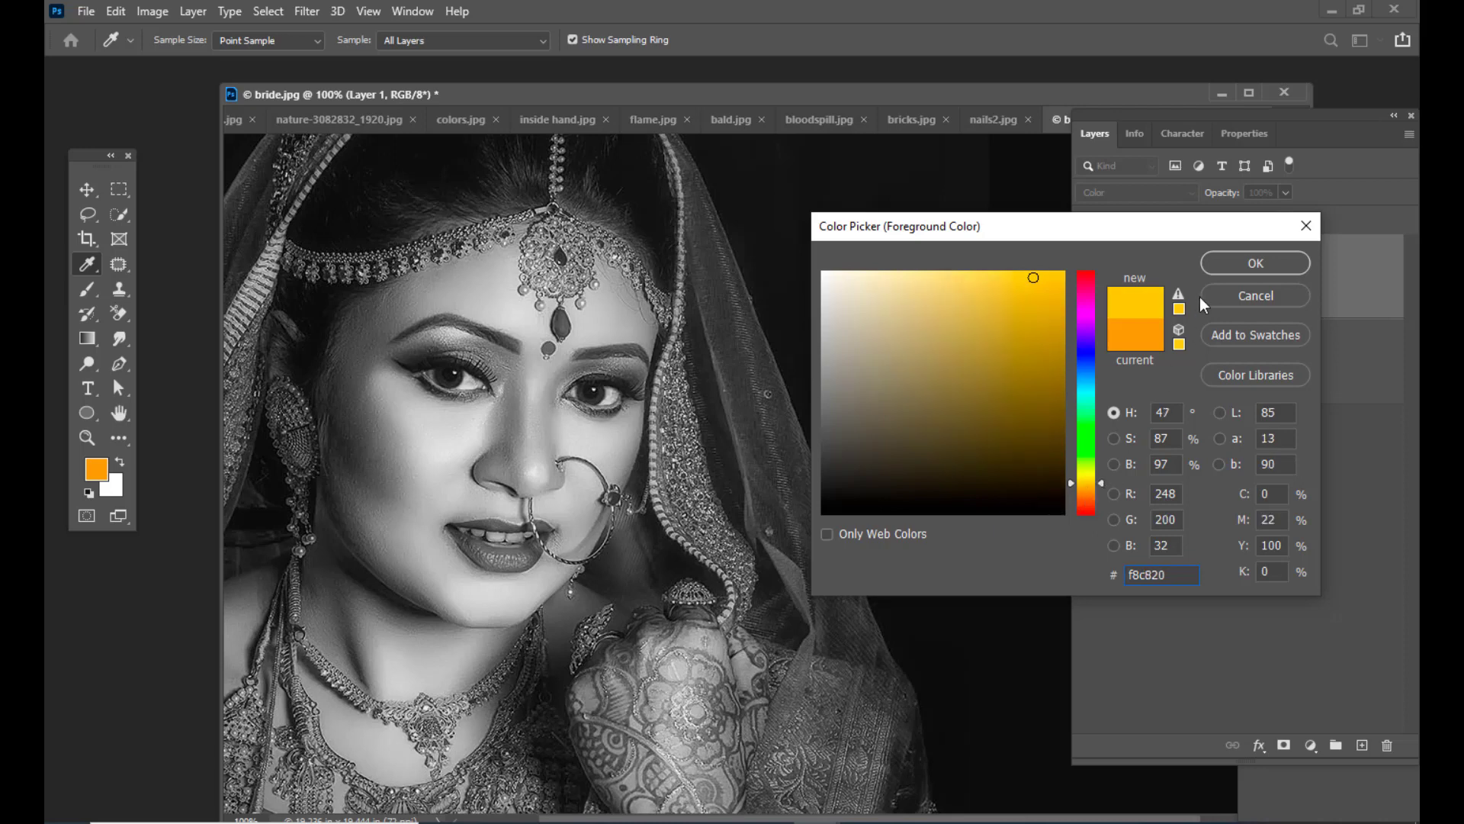
pyautogui.press('b')
pyautogui.click(1256, 263)
pyautogui.scroll(2, 699, 359)
# Zoom and pan up to the tikka, then pick the Soft Round brush
pyautogui.scroll(5, 699, 359)
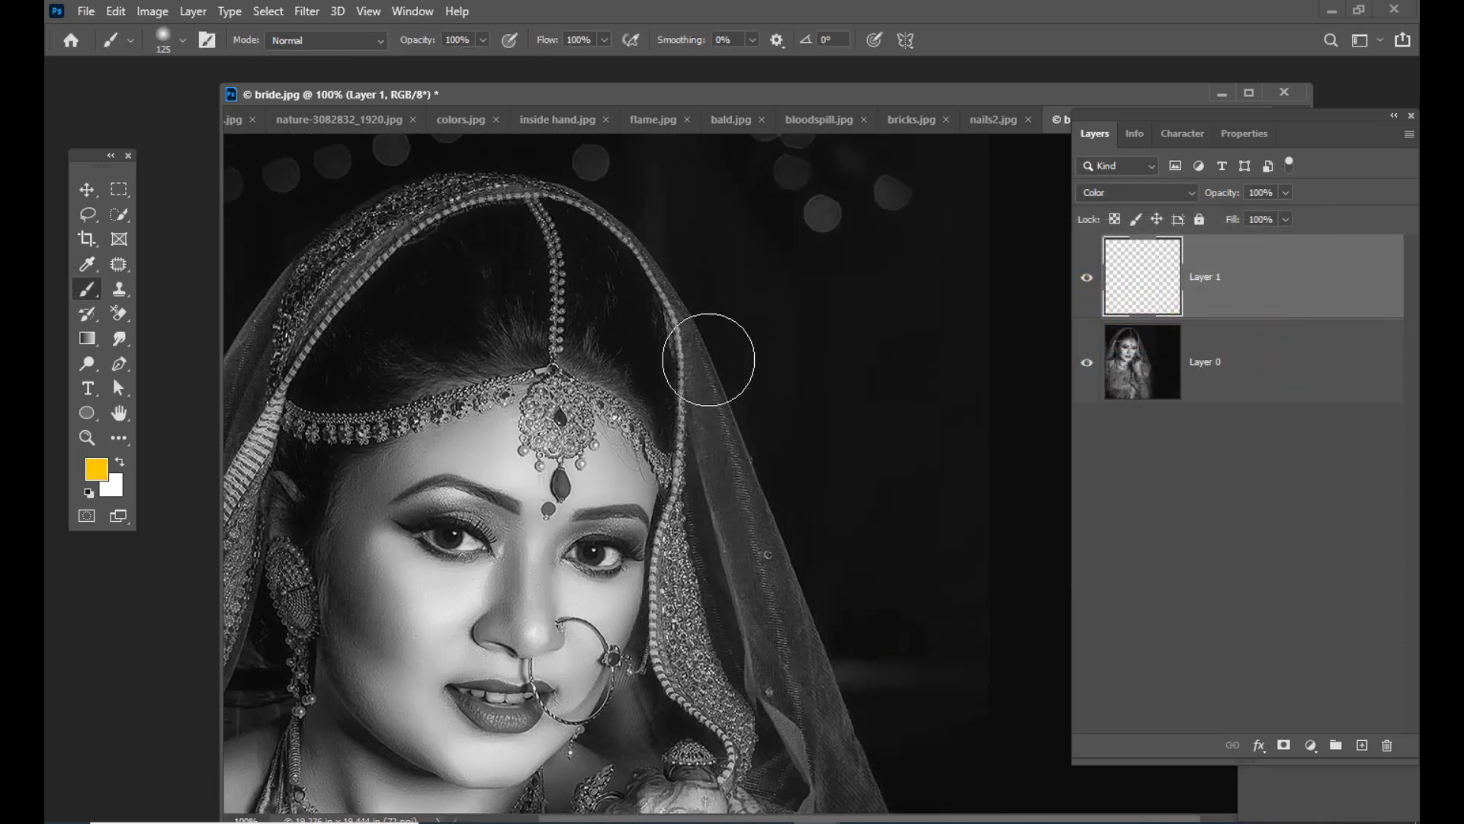
pyautogui.scroll(3, 892, 282)
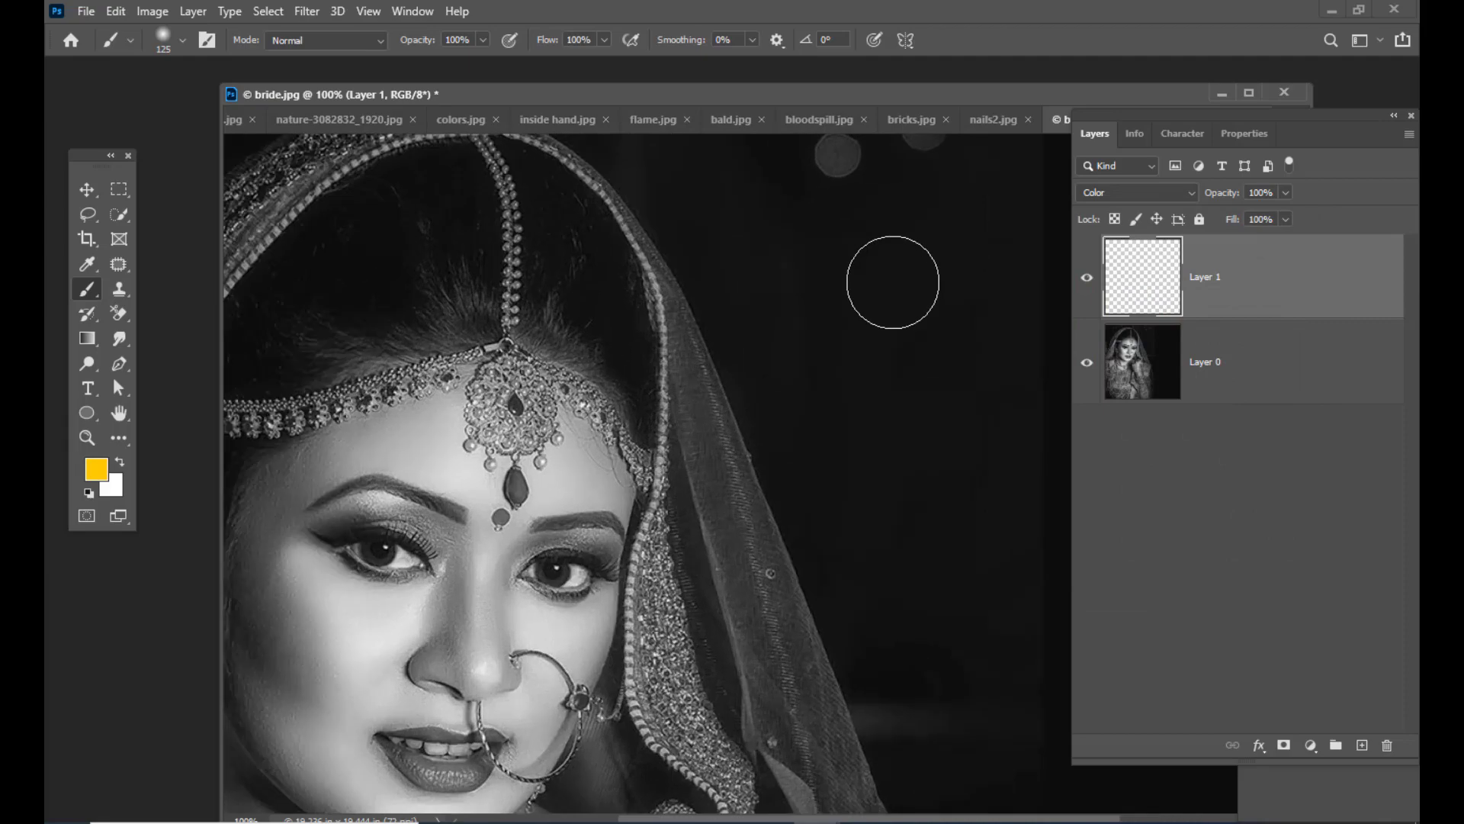
pyautogui.press('h')
pyautogui.moveTo(610, 360); pyautogui.dragTo(824, 577)
pyautogui.moveTo(88, 295); pyautogui.dragTo(130, 295)
pyautogui.click(182, 43)
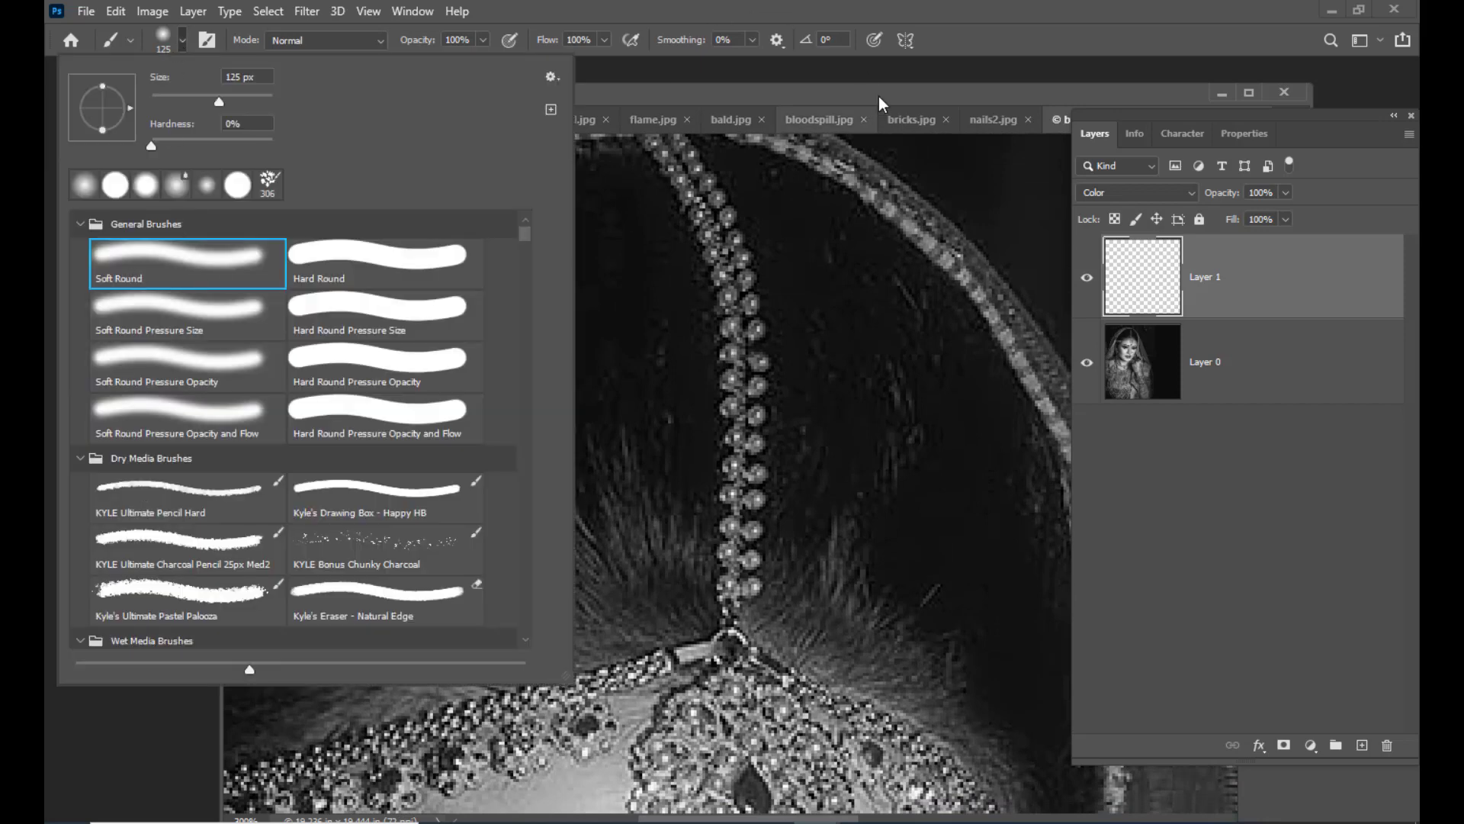
pyautogui.click(840, 88)
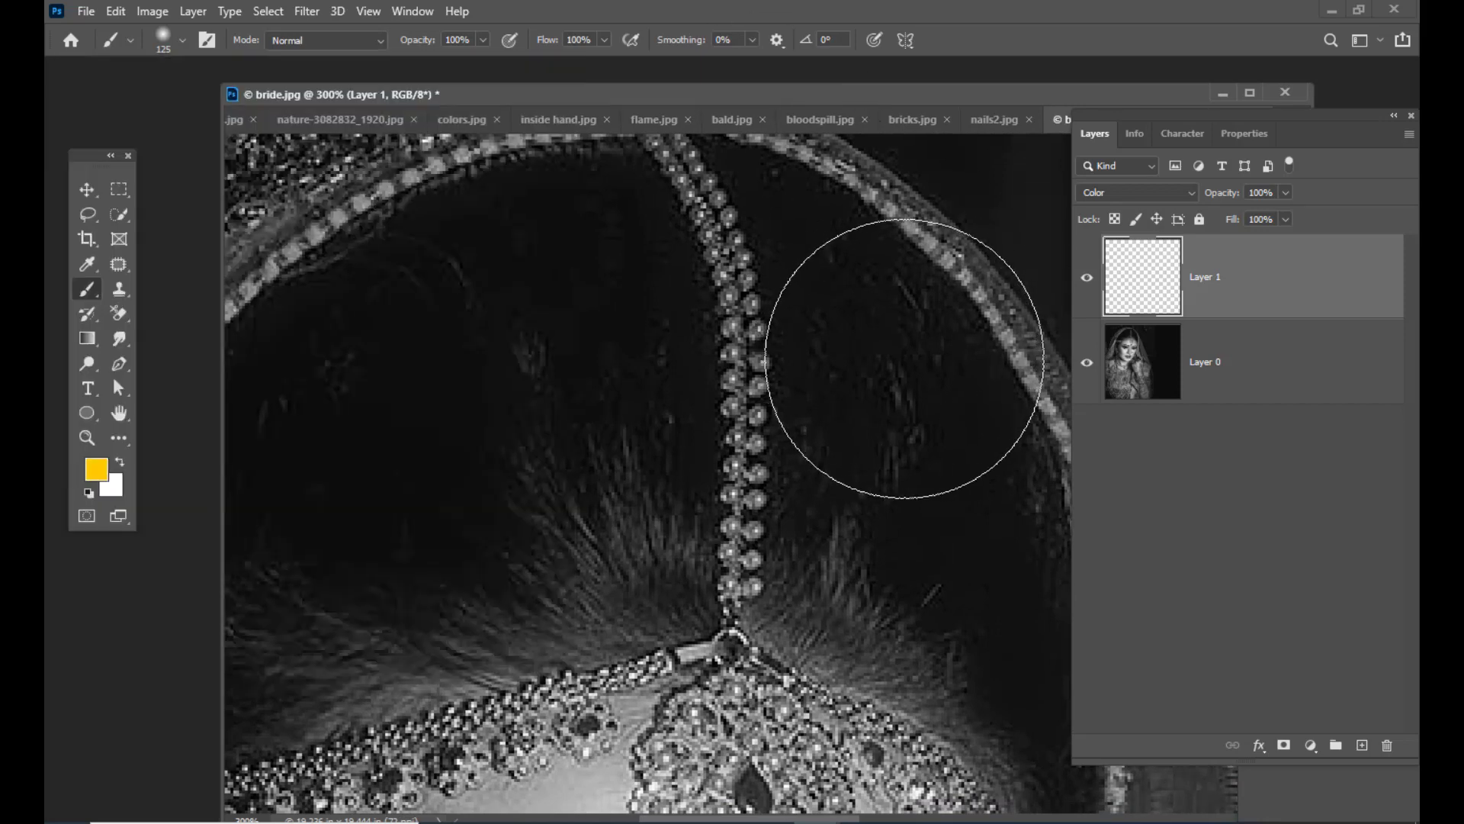
# Shrink the brush to 30 px and paint gold over the tikka medallion
pyautogui.scroll(-1, 791, 464)
pyautogui.press('[')
pyautogui.press('[')
pyautogui.press('[')
pyautogui.press('[')
pyautogui.press('[')
pyautogui.press('[')
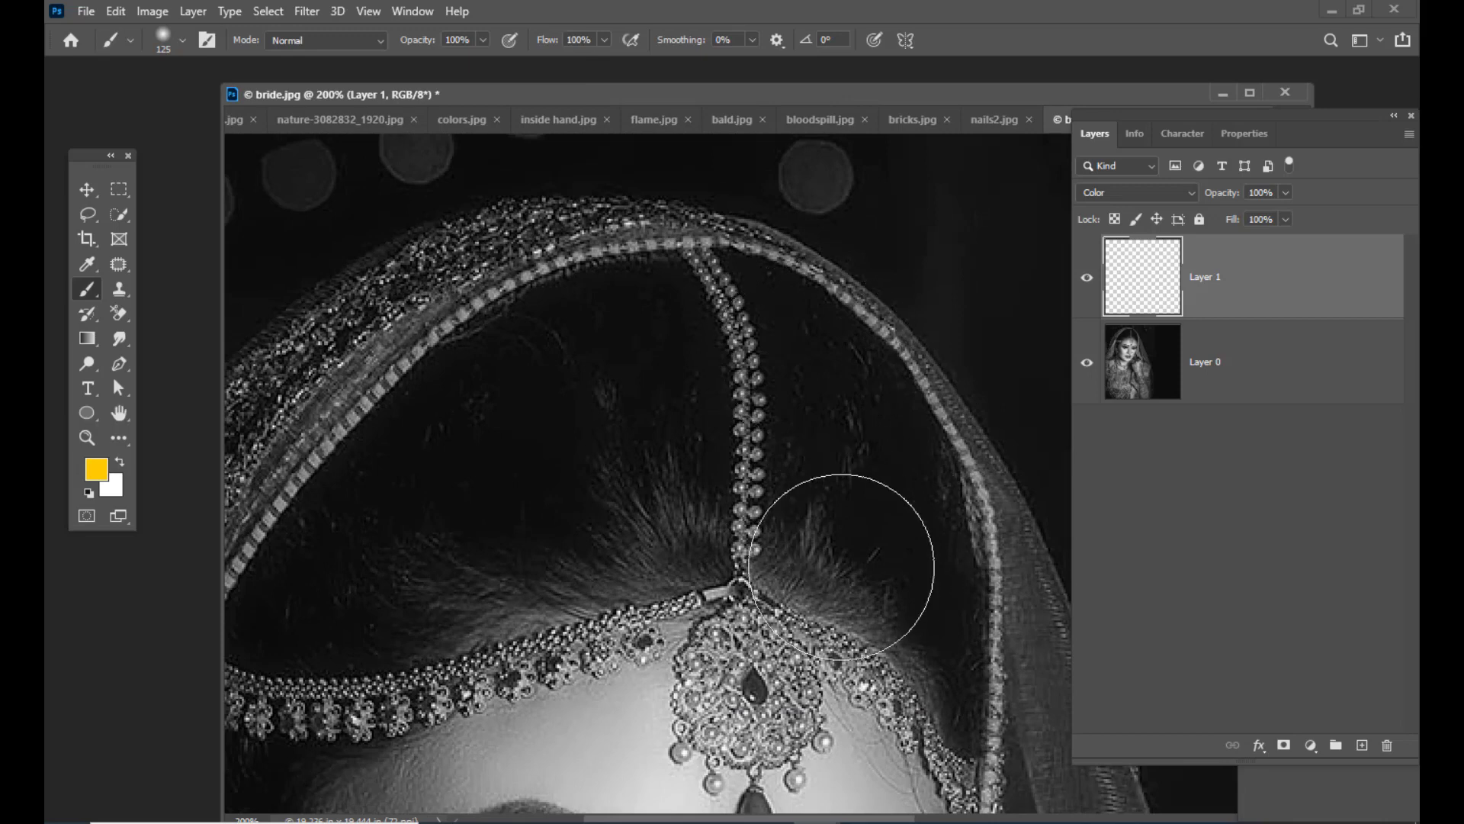
pyautogui.press('[')
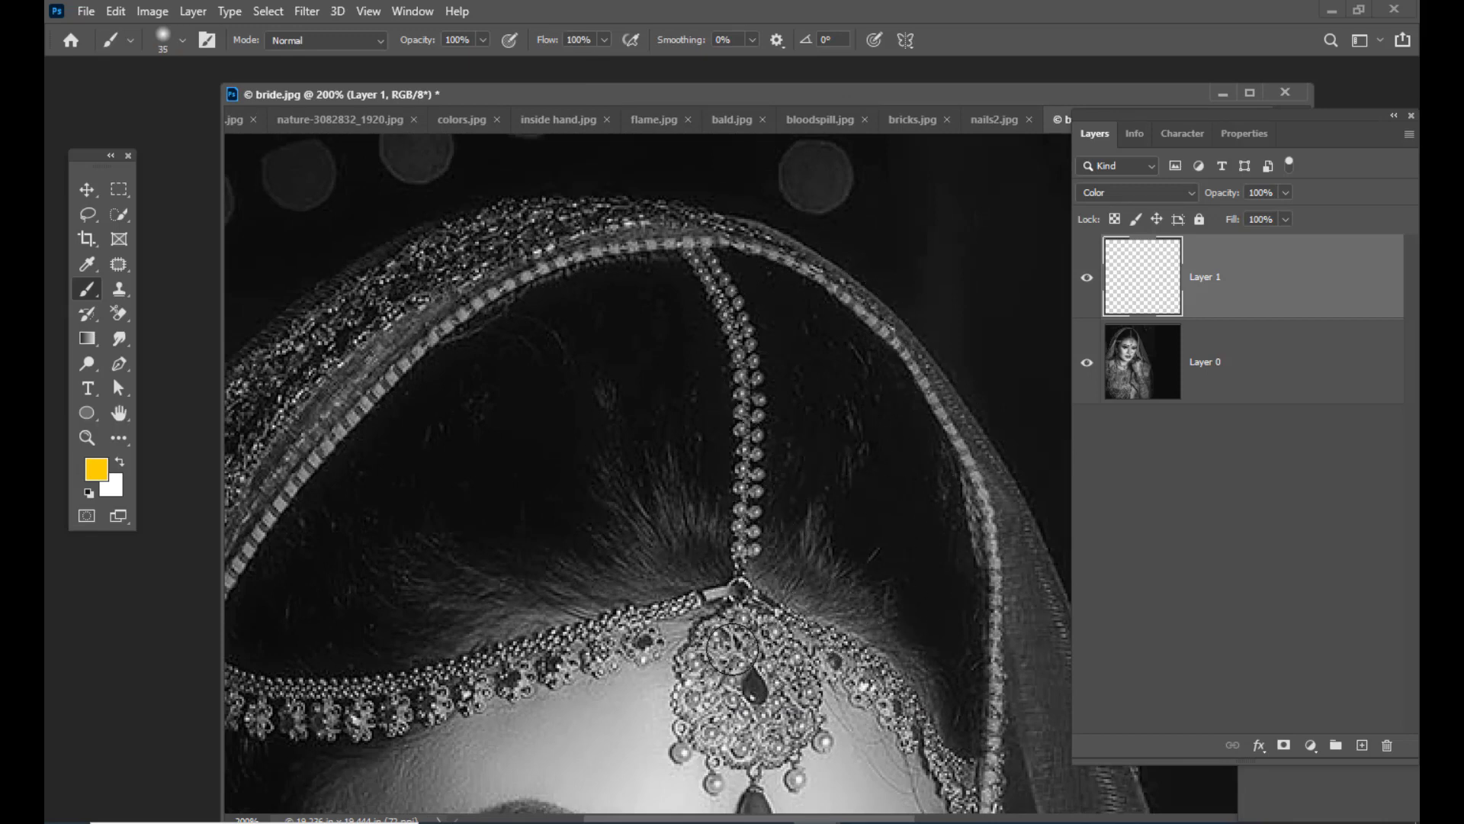
pyautogui.press('[')
pyautogui.moveTo(705, 656)
pyautogui.mouseDown()
pyautogui.moveTo(747, 632)
pyautogui.moveTo(793, 688)
pyautogui.moveTo(773, 726)
pyautogui.moveTo(752, 730)
pyautogui.moveTo(728, 725)
pyautogui.moveTo(715, 681)
pyautogui.moveTo(712, 723)
pyautogui.moveTo(728, 727)
pyautogui.moveTo(721, 684)
pyautogui.moveTo(738, 655)
pyautogui.moveTo(796, 654)
pyautogui.moveTo(795, 707)
pyautogui.mouseUp()
pyautogui.press('[')
pyautogui.press('[')
# Paint gold up the tikka's chain to the headband arch, then make the brush slightly smaller
pyautogui.moveTo(695, 259)
pyautogui.mouseDown()
pyautogui.moveTo(739, 304)
pyautogui.moveTo(723, 319)
pyautogui.moveTo(747, 329)
pyautogui.moveTo(734, 344)
pyautogui.moveTo(751, 347)
pyautogui.moveTo(743, 375)
pyautogui.moveTo(758, 380)
pyautogui.moveTo(742, 387)
pyautogui.moveTo(759, 400)
pyautogui.moveTo(747, 420)
pyautogui.moveTo(760, 421)
pyautogui.moveTo(742, 428)
pyautogui.moveTo(757, 435)
pyautogui.moveTo(748, 478)
pyautogui.moveTo(761, 478)
pyautogui.moveTo(745, 470)
pyautogui.moveTo(748, 508)
pyautogui.mouseUp()
pyautogui.scroll(-5, 835, 663)
pyautogui.scroll(2, 901, 538)
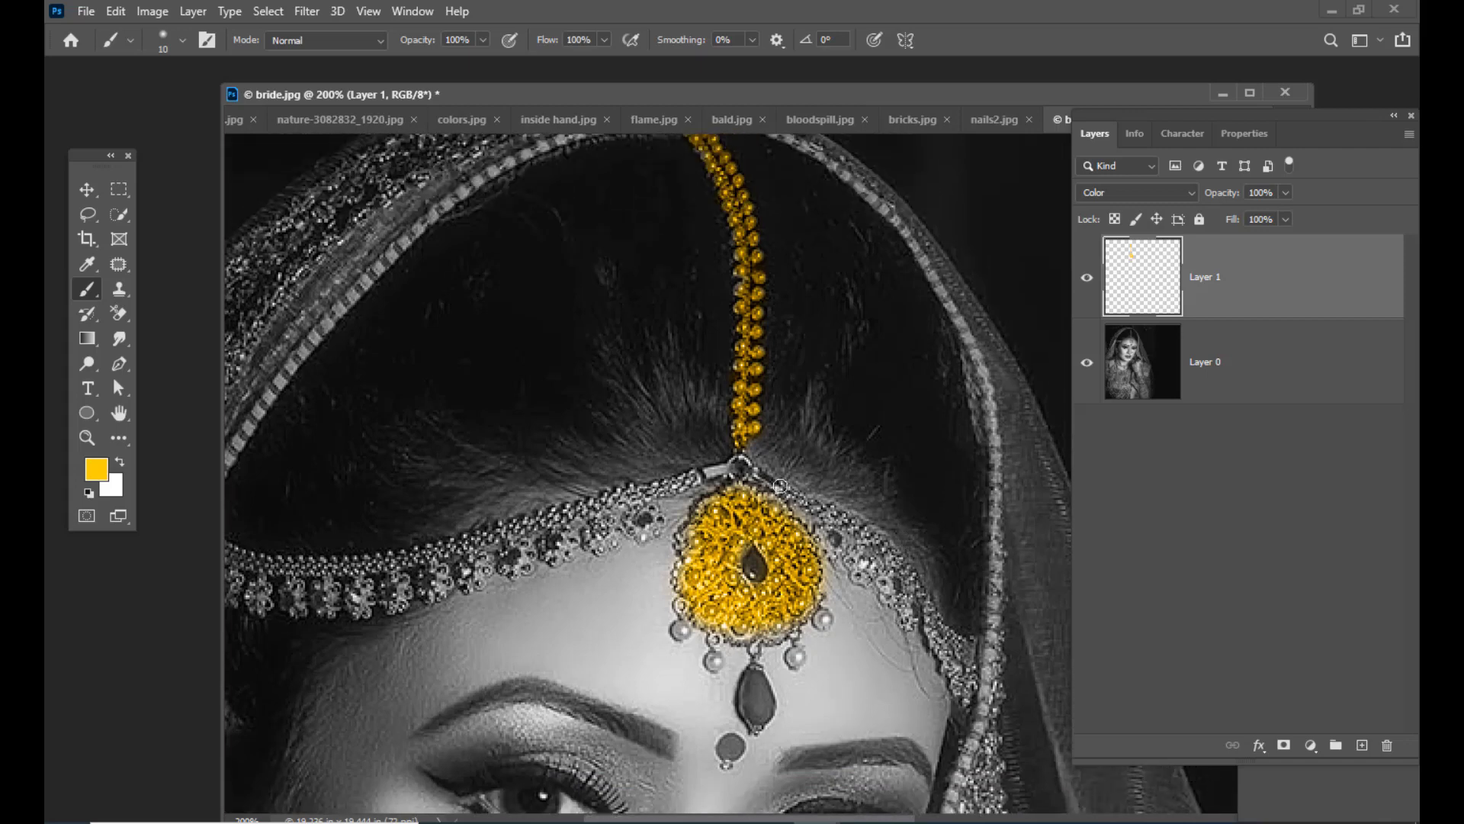
pyautogui.press('[')
pyautogui.scroll(2, 667, 546)
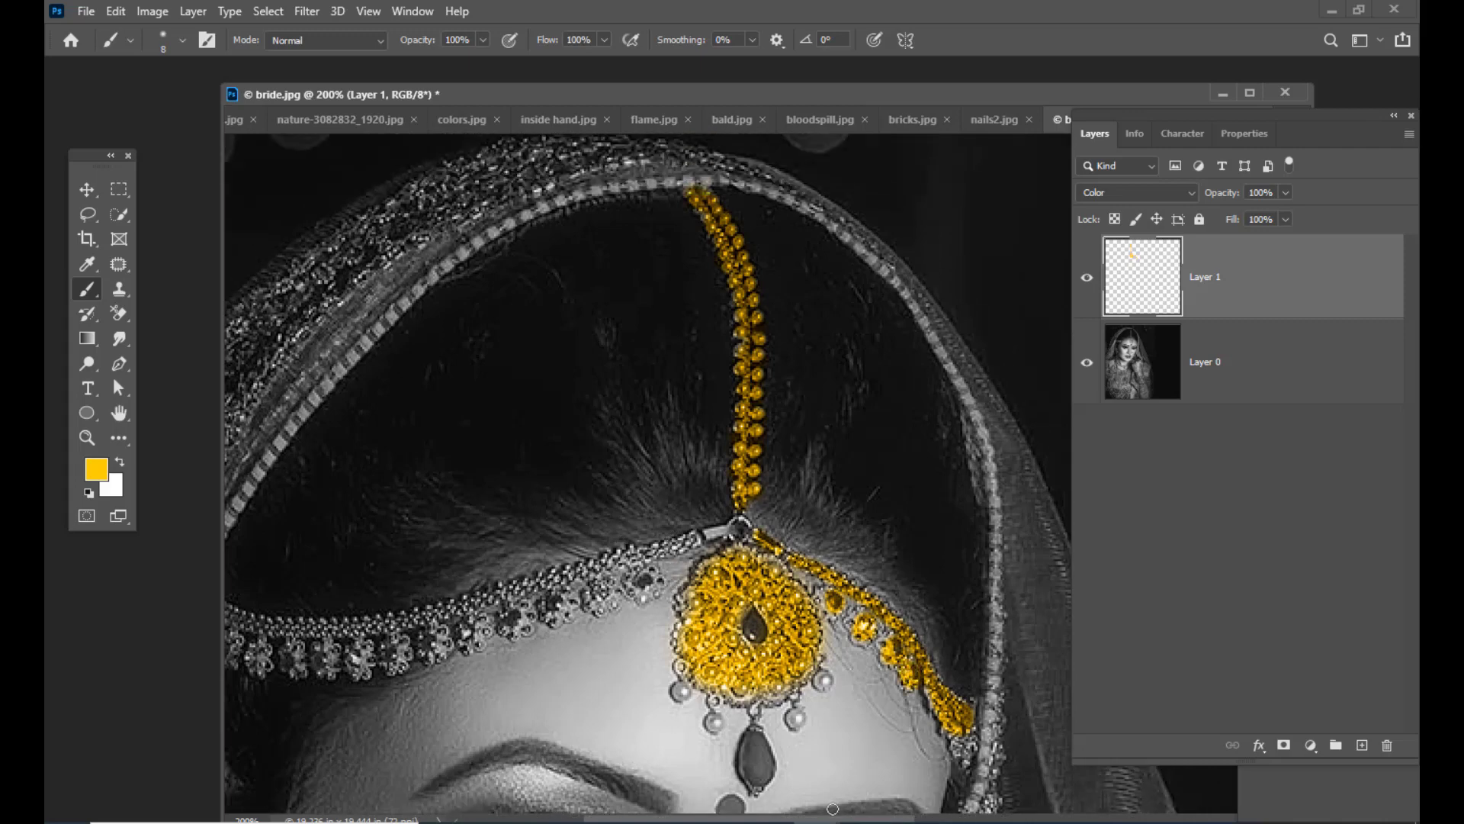
# Paint gold along the left headband chain toward the clasp and cover the stray forehead dot
pyautogui.moveTo(831, 820); pyautogui.dragTo(782, 820)
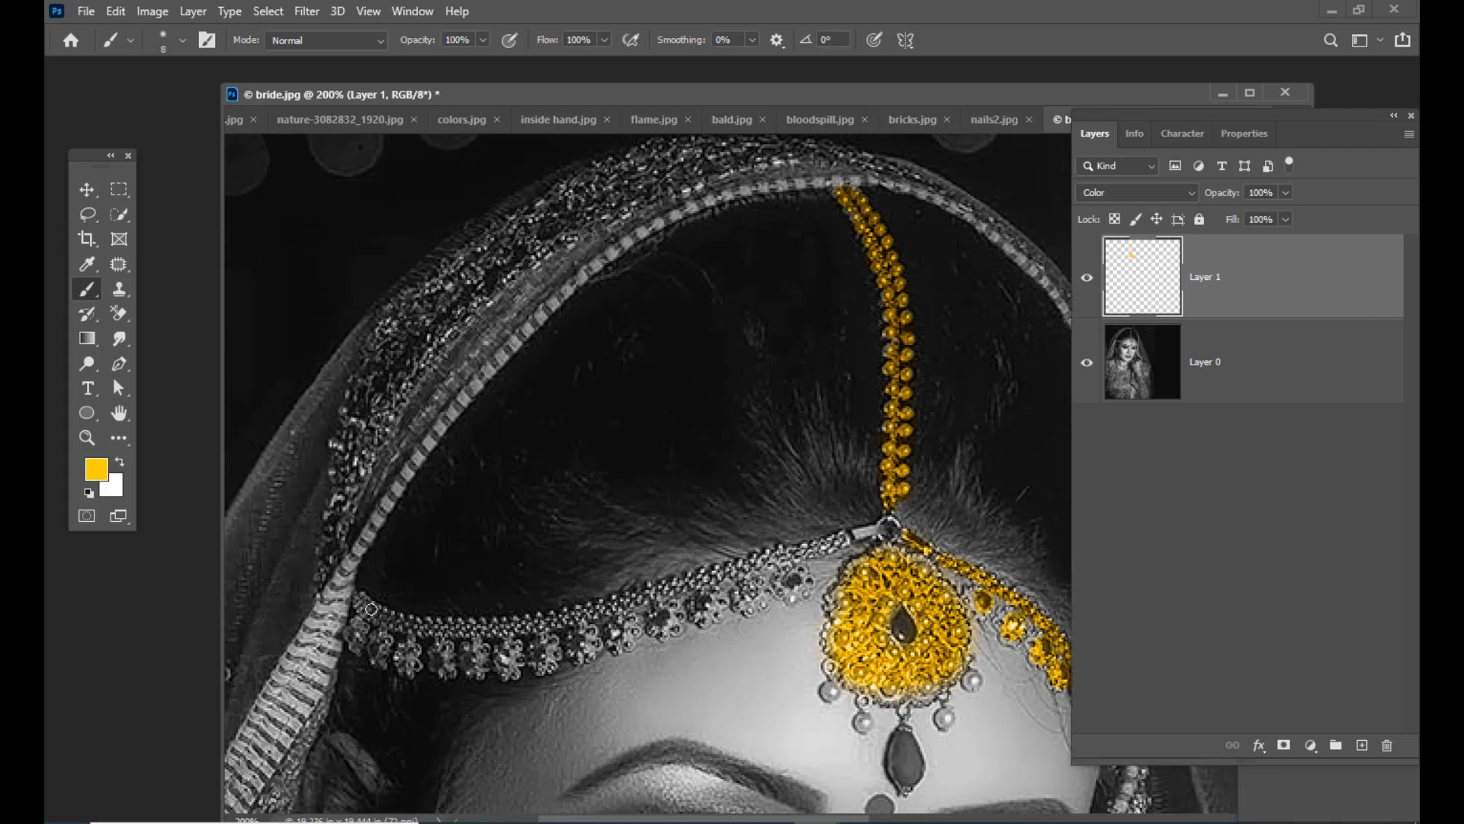
pyautogui.moveTo(358, 601)
pyautogui.mouseDown()
pyautogui.moveTo(536, 625)
pyautogui.moveTo(682, 584)
pyautogui.mouseUp()
pyautogui.moveTo(855, 537); pyautogui.dragTo(871, 530)
pyautogui.moveTo(618, 695)
pyautogui.mouseDown()
pyautogui.moveTo(633, 667)
pyautogui.moveTo(618, 692)
pyautogui.moveTo(625, 680)
pyautogui.moveTo(589, 679)
pyautogui.moveTo(624, 668)
pyautogui.mouseUp()
# Restore gold, enlarge the brush to 20, and paint three more forehead chain ornaments
pyautogui.click(121, 461)
pyautogui.press(']')
pyautogui.press(']')
pyautogui.moveTo(587, 641)
pyautogui.mouseDown()
pyautogui.moveTo(623, 627)
pyautogui.moveTo(666, 644)
pyautogui.moveTo(682, 608)
pyautogui.moveTo(801, 586)
pyautogui.mouseUp()
pyautogui.moveTo(603, 614)
pyautogui.mouseDown()
pyautogui.moveTo(508, 658)
pyautogui.moveTo(409, 658)
pyautogui.moveTo(355, 634)
pyautogui.mouseUp()
pyautogui.scroll(-2, 944, 572)
# Switch to red and paint the tikka's centre gem and hanging drop gem with a smaller brush
pyautogui.click(97, 468)
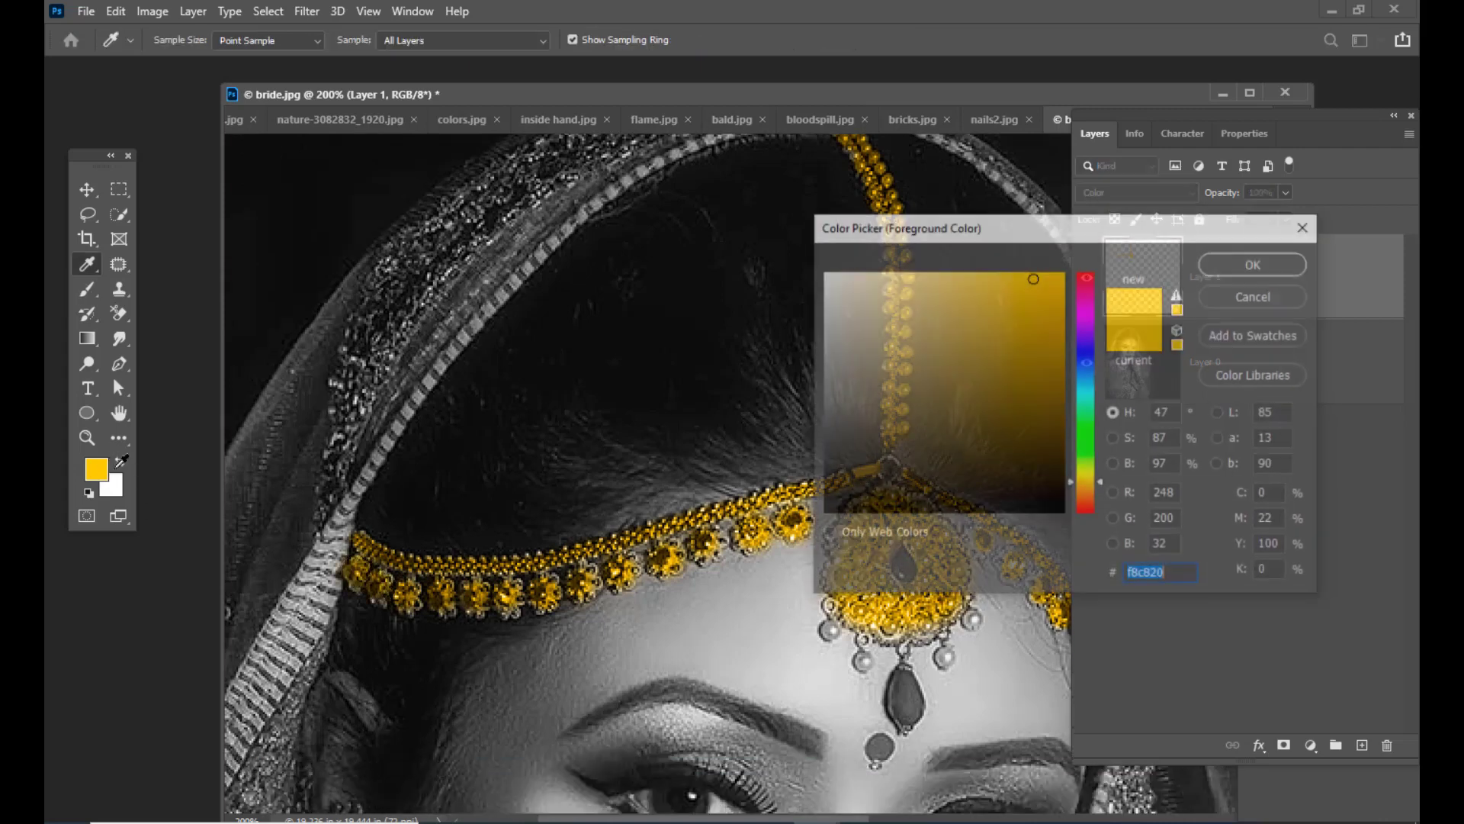
pyautogui.click(1086, 276)
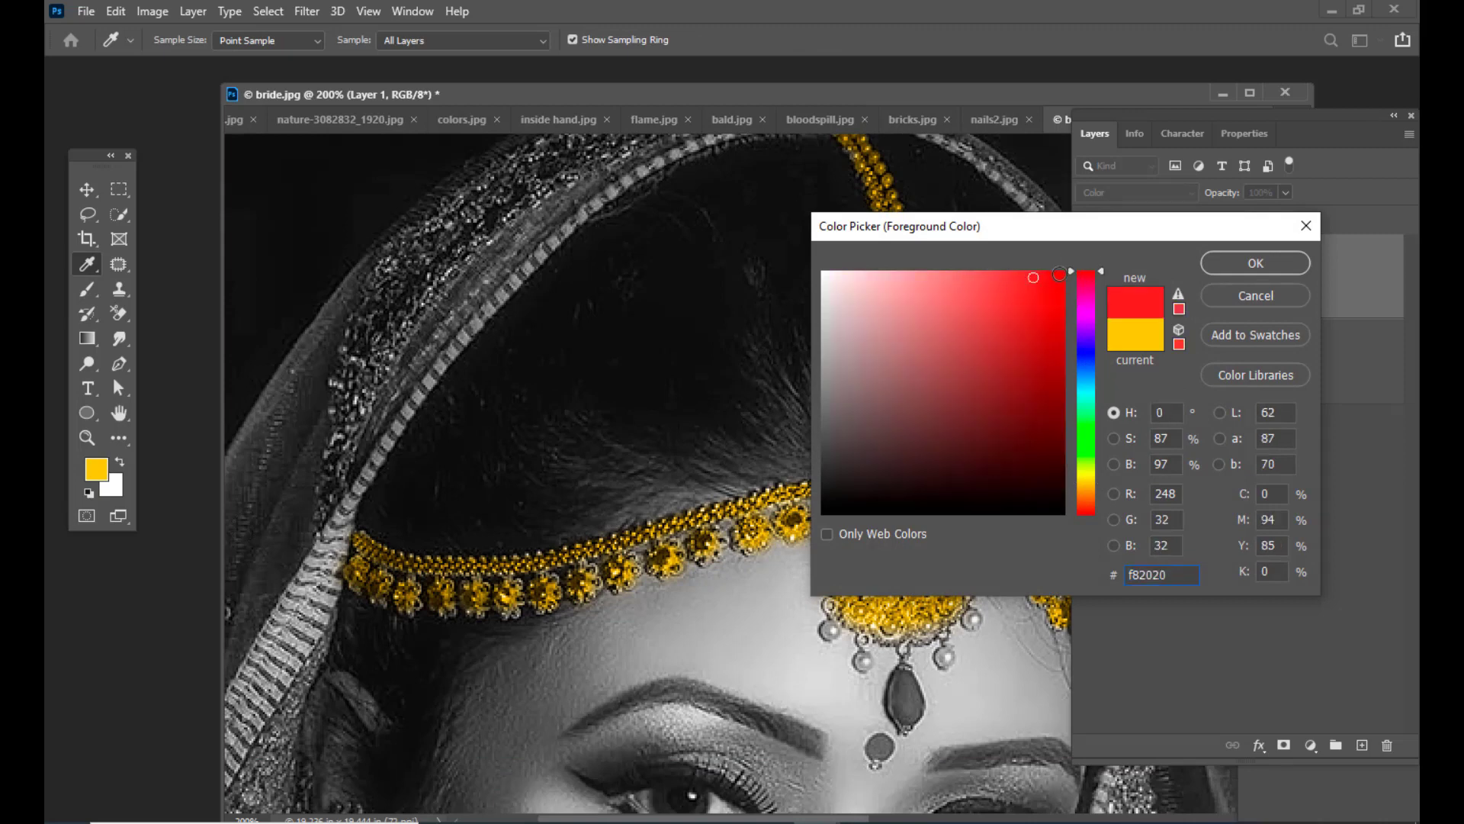
pyautogui.click(1228, 263)
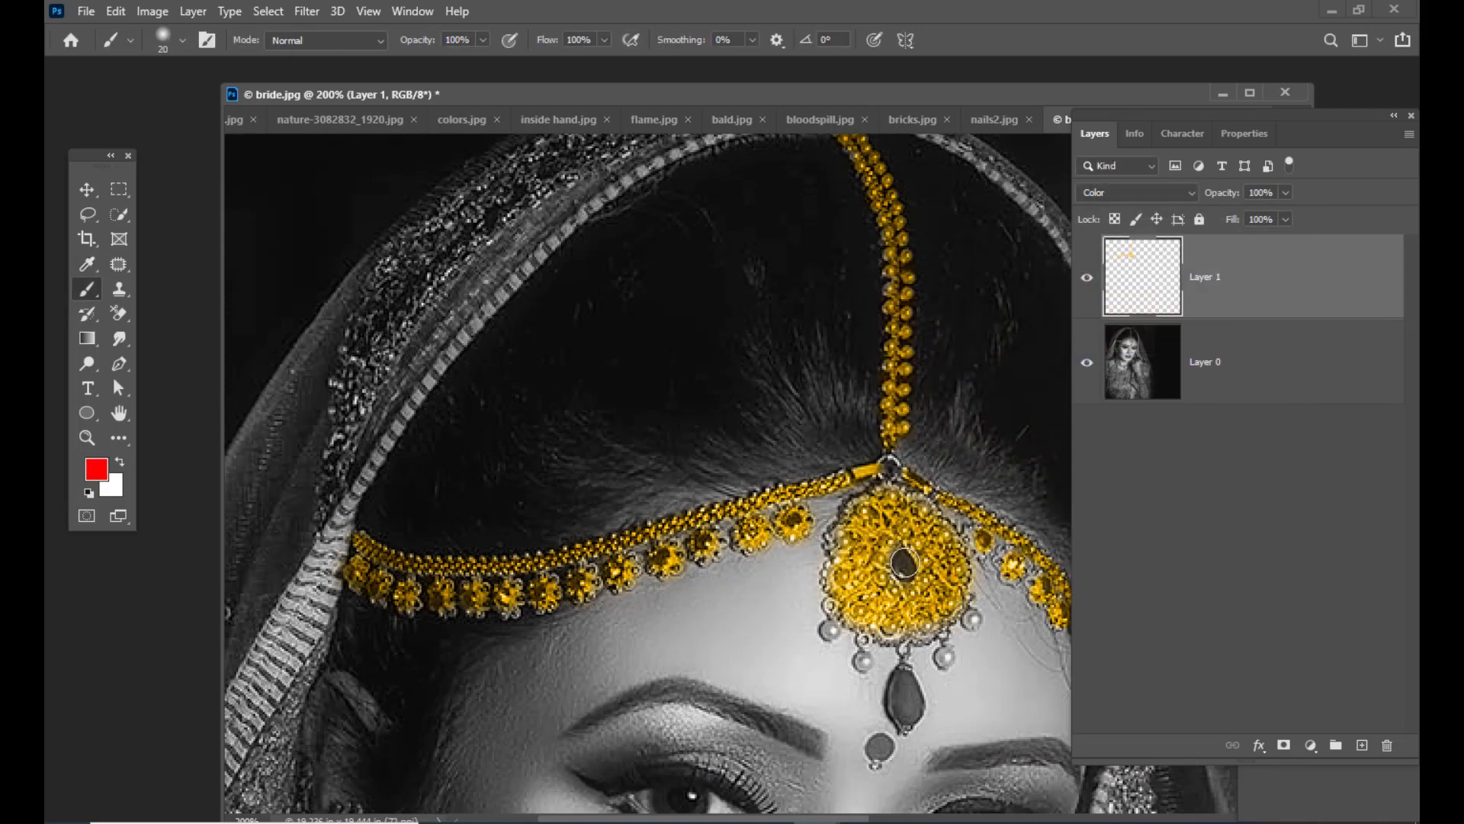
pyautogui.press('[')
pyautogui.press('[')
pyautogui.press('[')
pyautogui.moveTo(904, 556); pyautogui.dragTo(903, 567)
pyautogui.moveTo(899, 698)
pyautogui.mouseDown()
pyautogui.moveTo(911, 711)
pyautogui.moveTo(912, 684)
pyautogui.mouseUp()
pyautogui.hotkey('ctrl', '-')
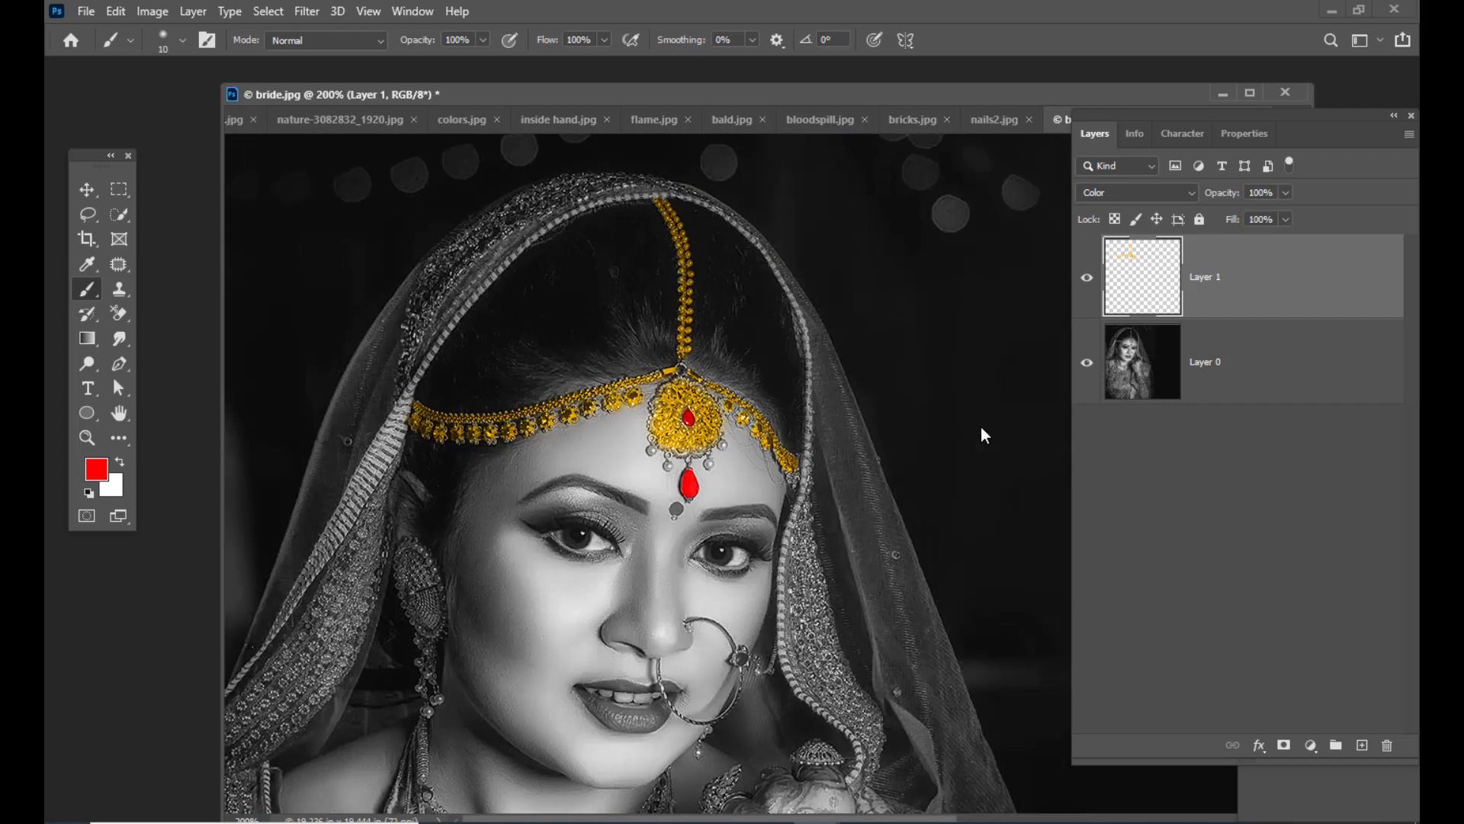
pyautogui.hotkey('ctrl', '-')
pyautogui.hotkey('ctrl', '-')
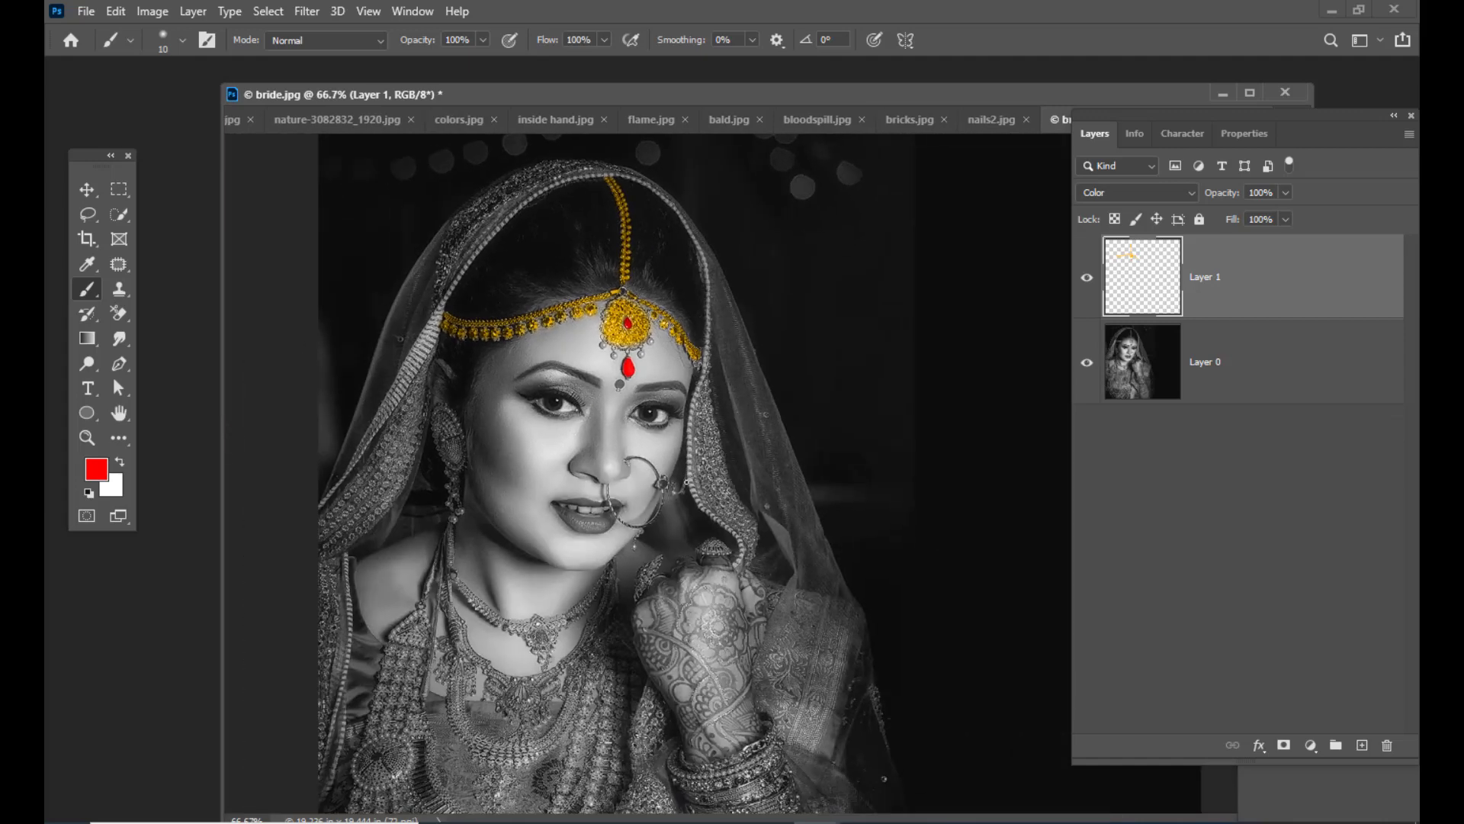
# Sample the tikka's gold (f2c21a) from the ornament as the foreground color
pyautogui.click(96, 469)
pyautogui.click(619, 315)
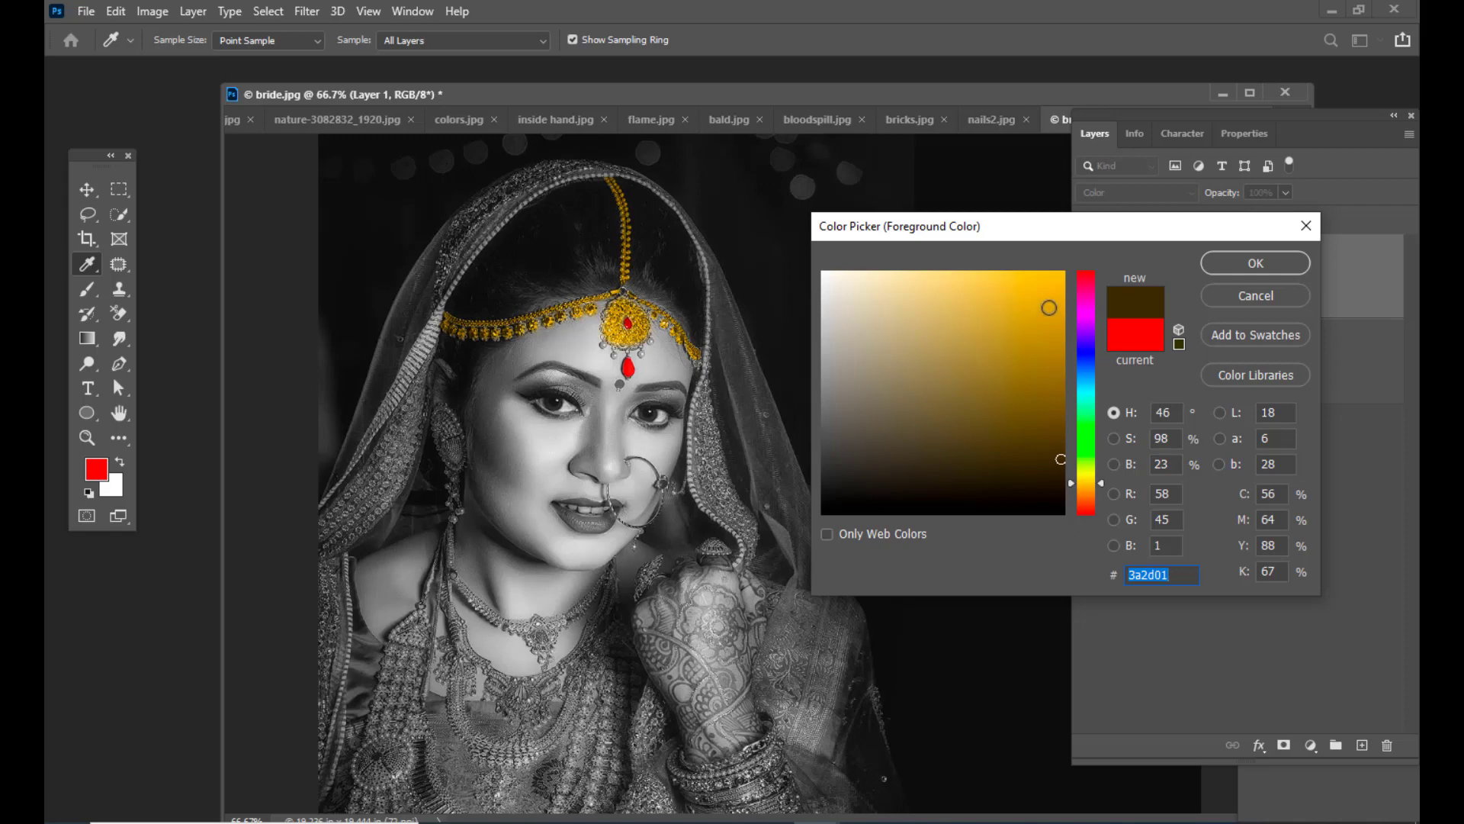
pyautogui.click(619, 321)
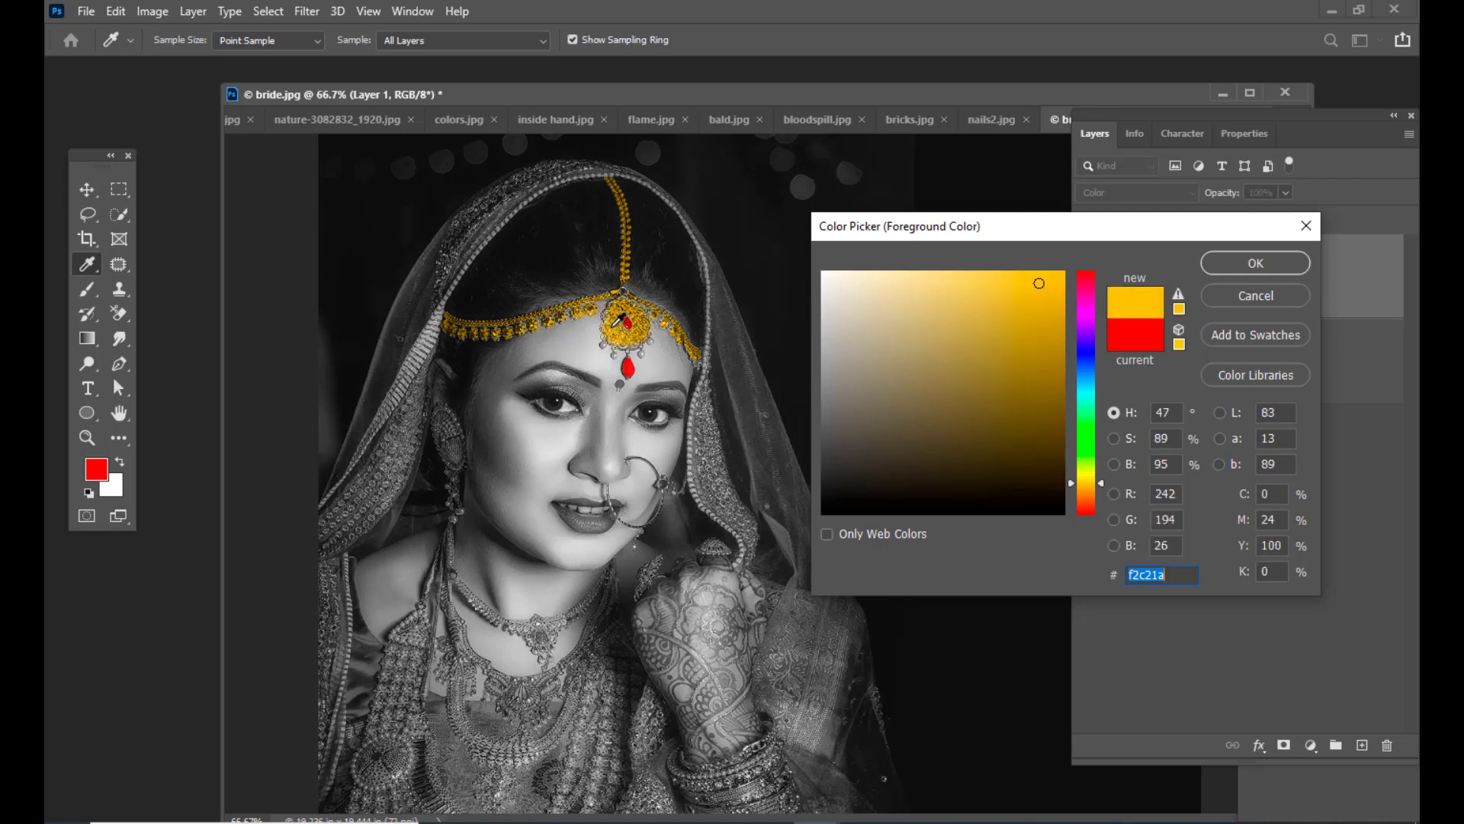
pyautogui.click(1304, 261)
pyautogui.press('b')
# Paint the stacked wrist bangles gold with a size 40 brush
pyautogui.scroll(-3, 604, 472)
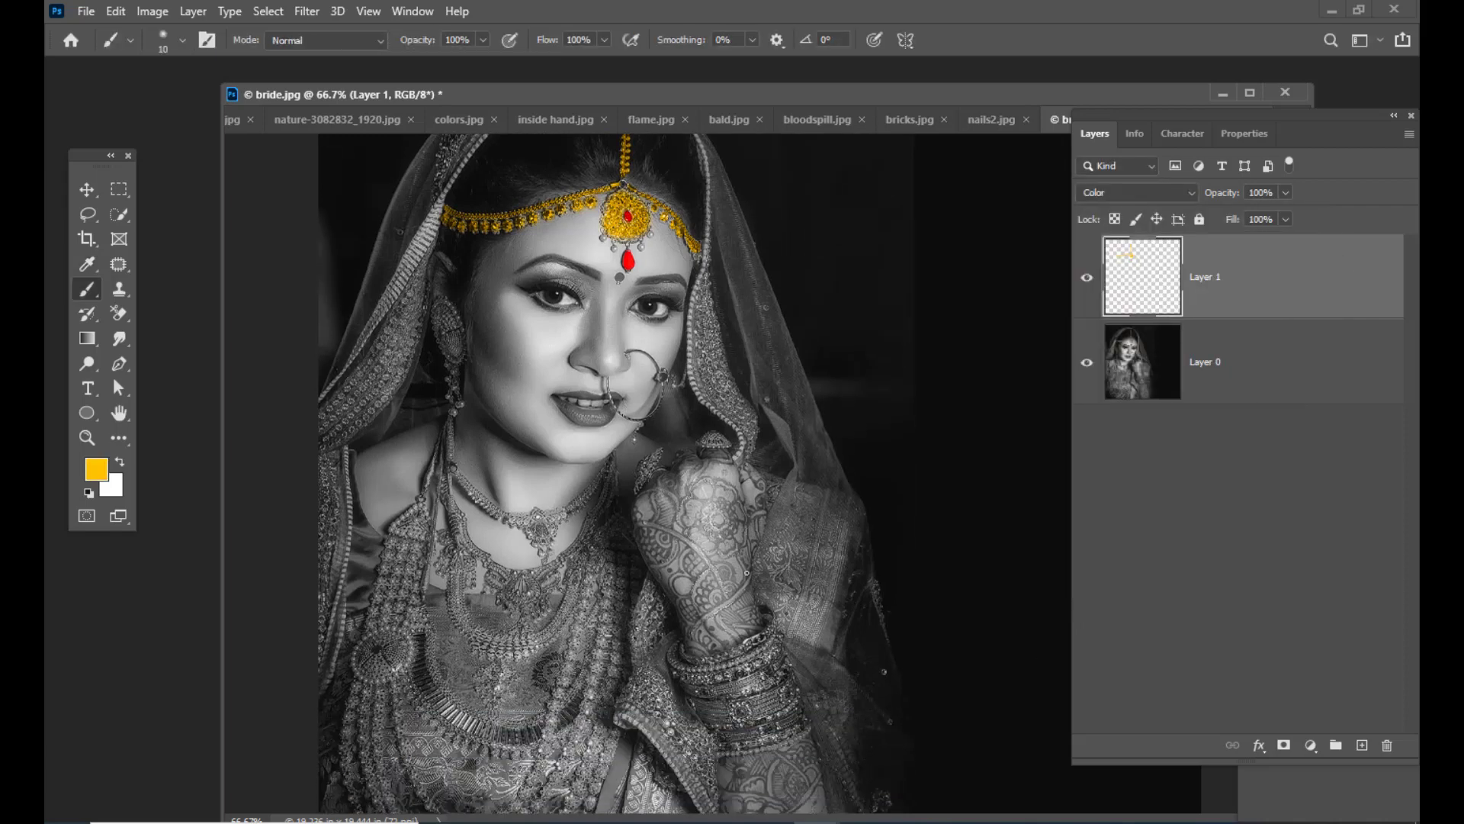
pyautogui.scroll(-2, 766, 627)
pyautogui.scroll(-2, 771, 623)
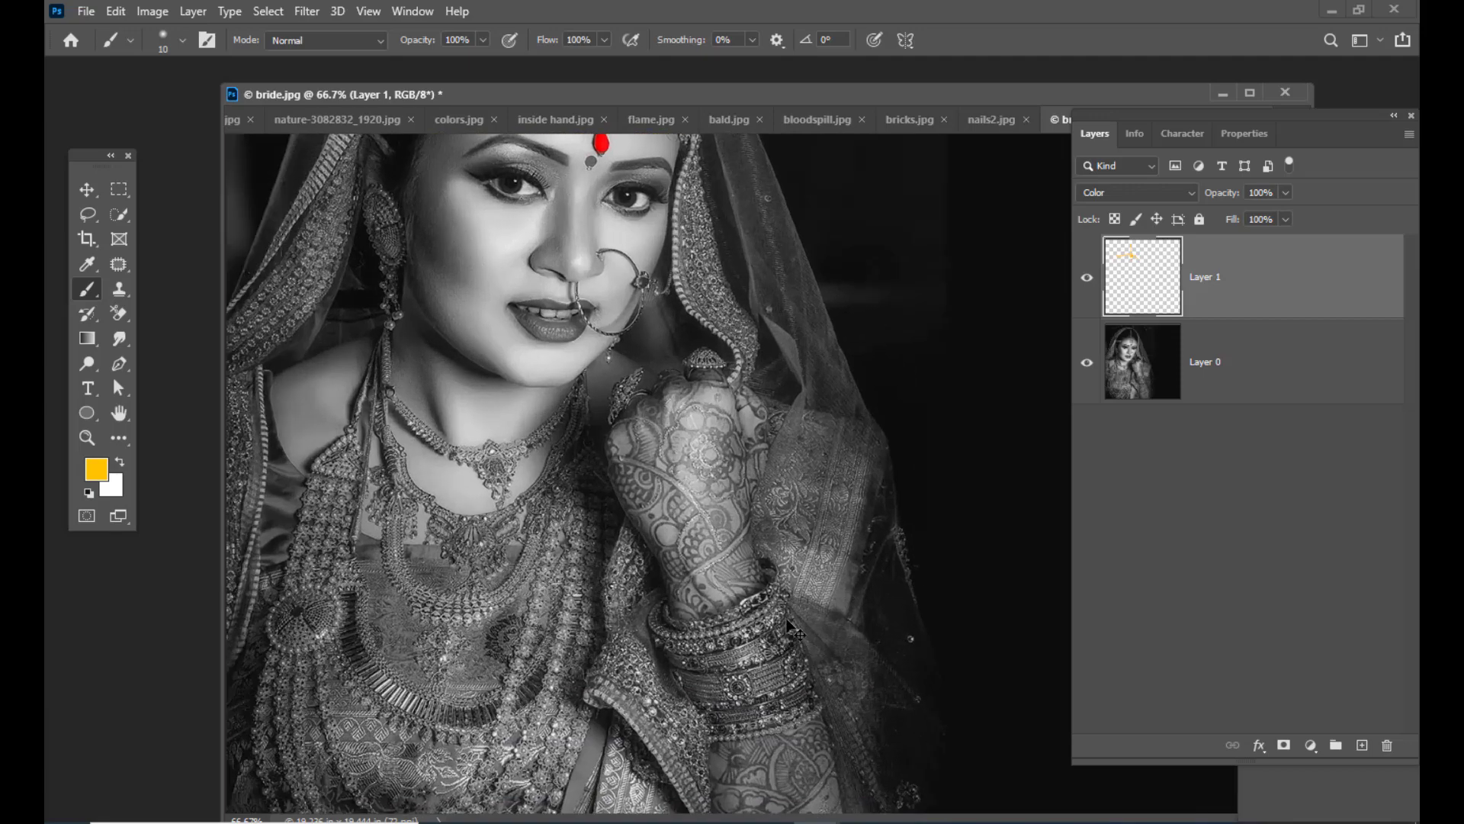
pyautogui.scroll(2, 772, 623)
pyautogui.scroll(-1, 789, 619)
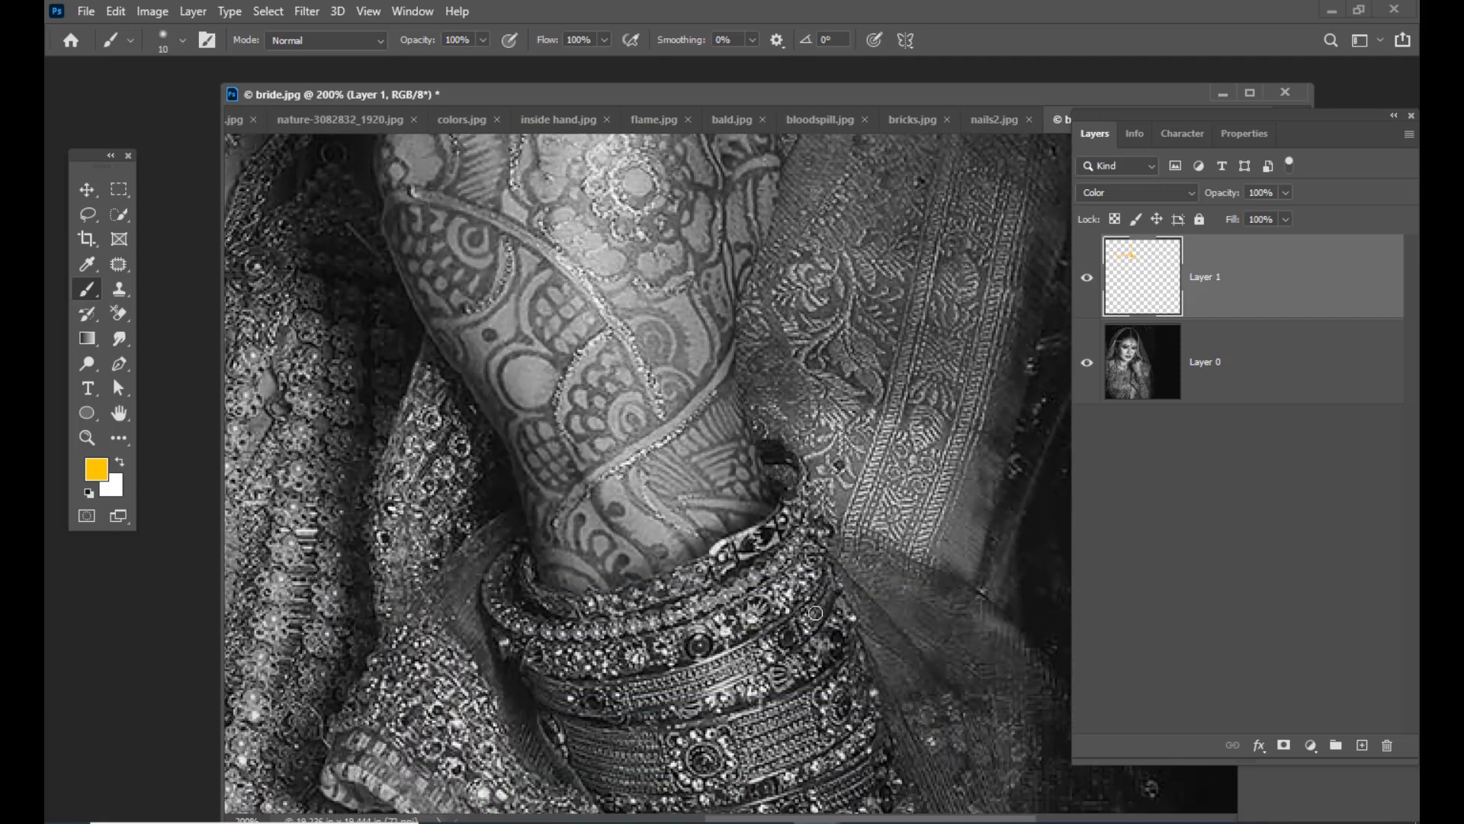
pyautogui.scroll(-1, 772, 630)
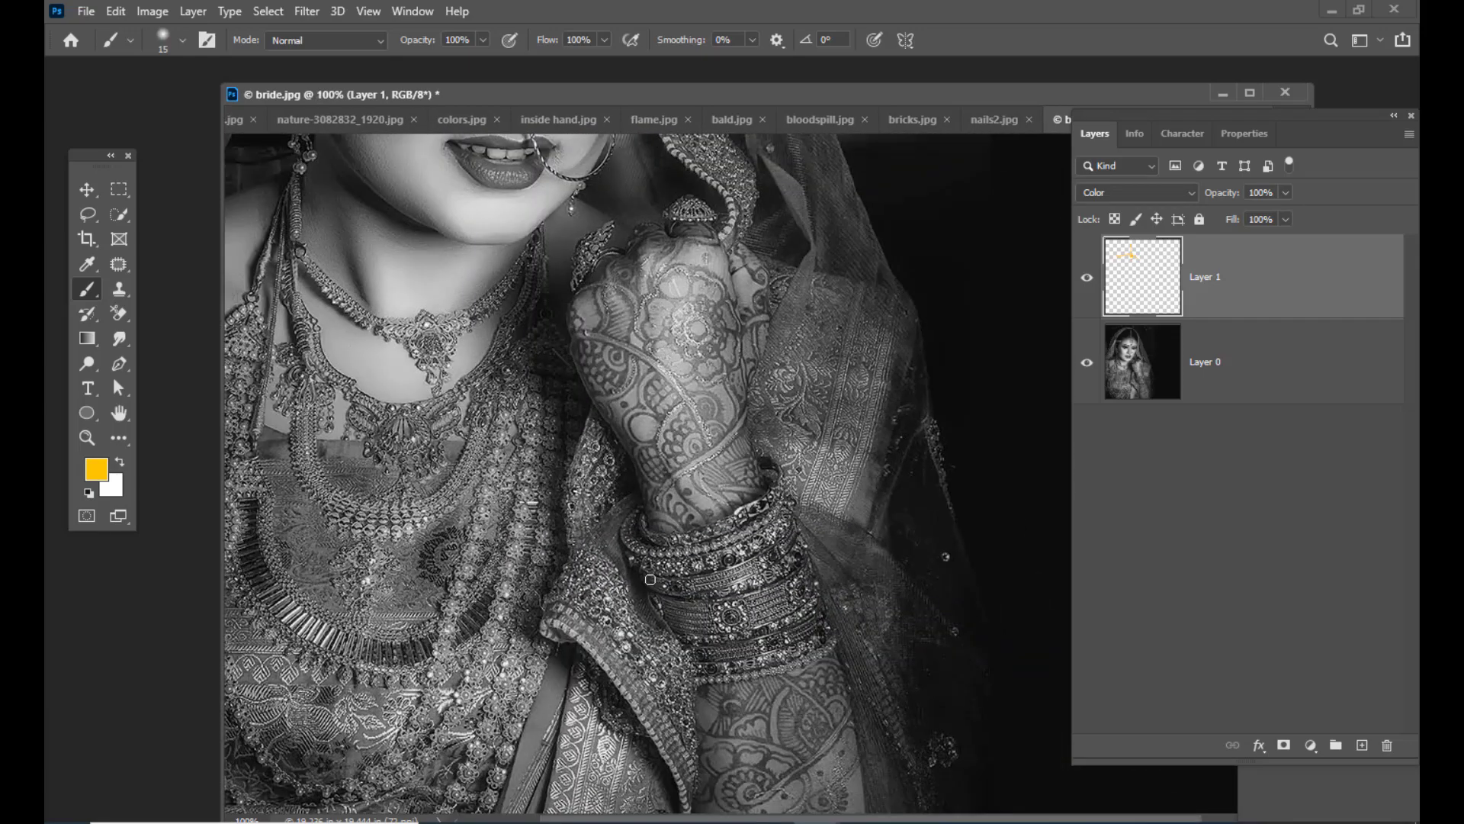
pyautogui.press(']')
pyautogui.press(']')
pyautogui.press(']')
pyautogui.moveTo(636, 527)
pyautogui.mouseDown()
pyautogui.moveTo(664, 556)
pyautogui.moveTo(769, 517)
pyautogui.moveTo(653, 571)
pyautogui.moveTo(697, 600)
pyautogui.moveTo(777, 572)
pyautogui.moveTo(786, 540)
pyautogui.moveTo(699, 603)
pyautogui.moveTo(676, 594)
pyautogui.moveTo(684, 624)
pyautogui.moveTo(752, 636)
pyautogui.moveTo(792, 577)
pyautogui.moveTo(734, 607)
pyautogui.moveTo(790, 557)
pyautogui.moveTo(810, 624)
pyautogui.moveTo(726, 652)
pyautogui.moveTo(665, 581)
pyautogui.moveTo(772, 562)
pyautogui.moveTo(671, 561)
pyautogui.moveTo(770, 551)
pyautogui.moveTo(773, 590)
pyautogui.mouseUp()
pyautogui.click(774, 591)
pyautogui.hotkey('ctrl', '-')
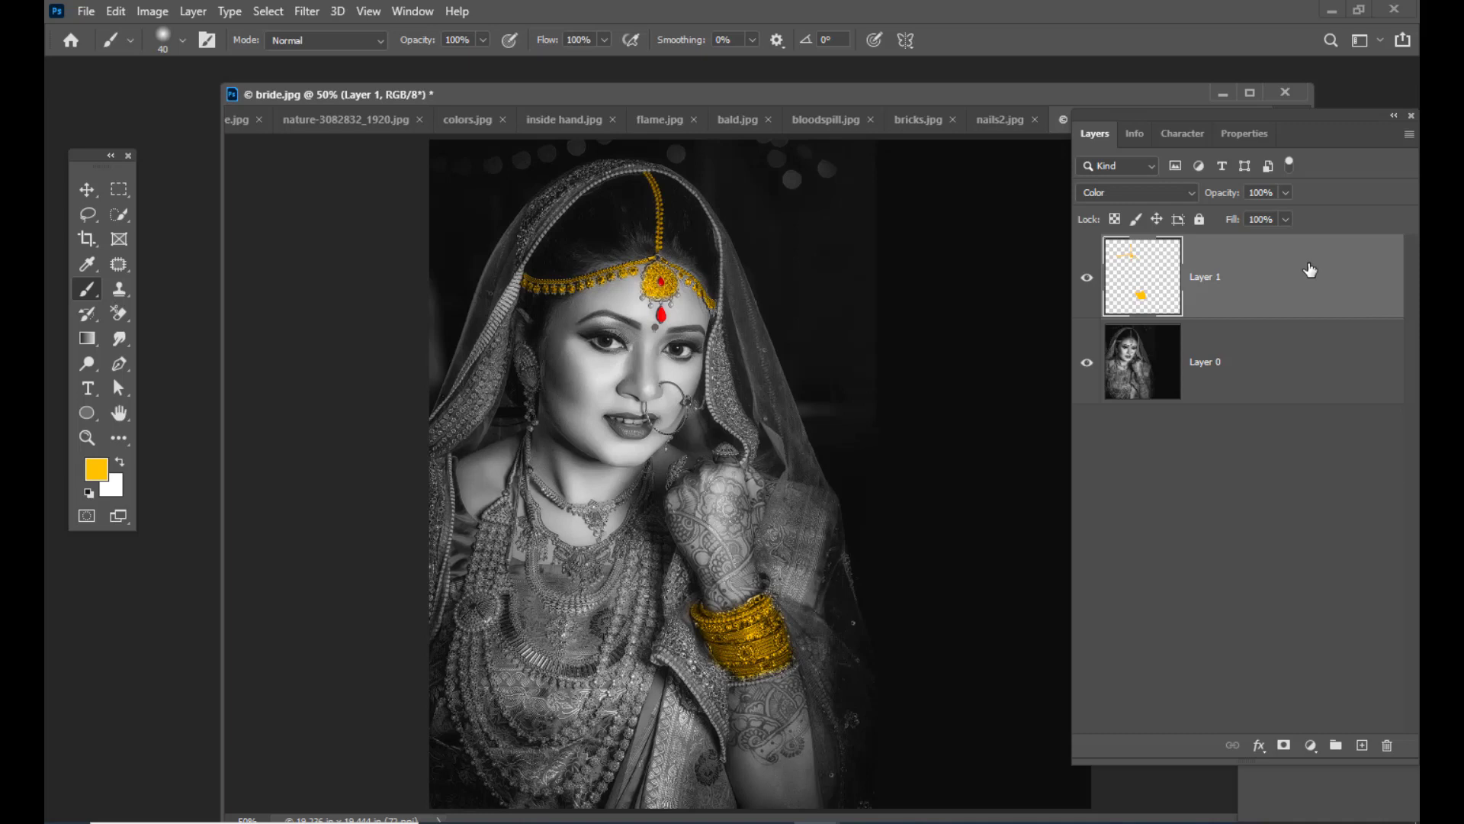
# Add a new Layer 2 set to Color blend mode
pyautogui.click(1363, 745)
pyautogui.click(1160, 192)
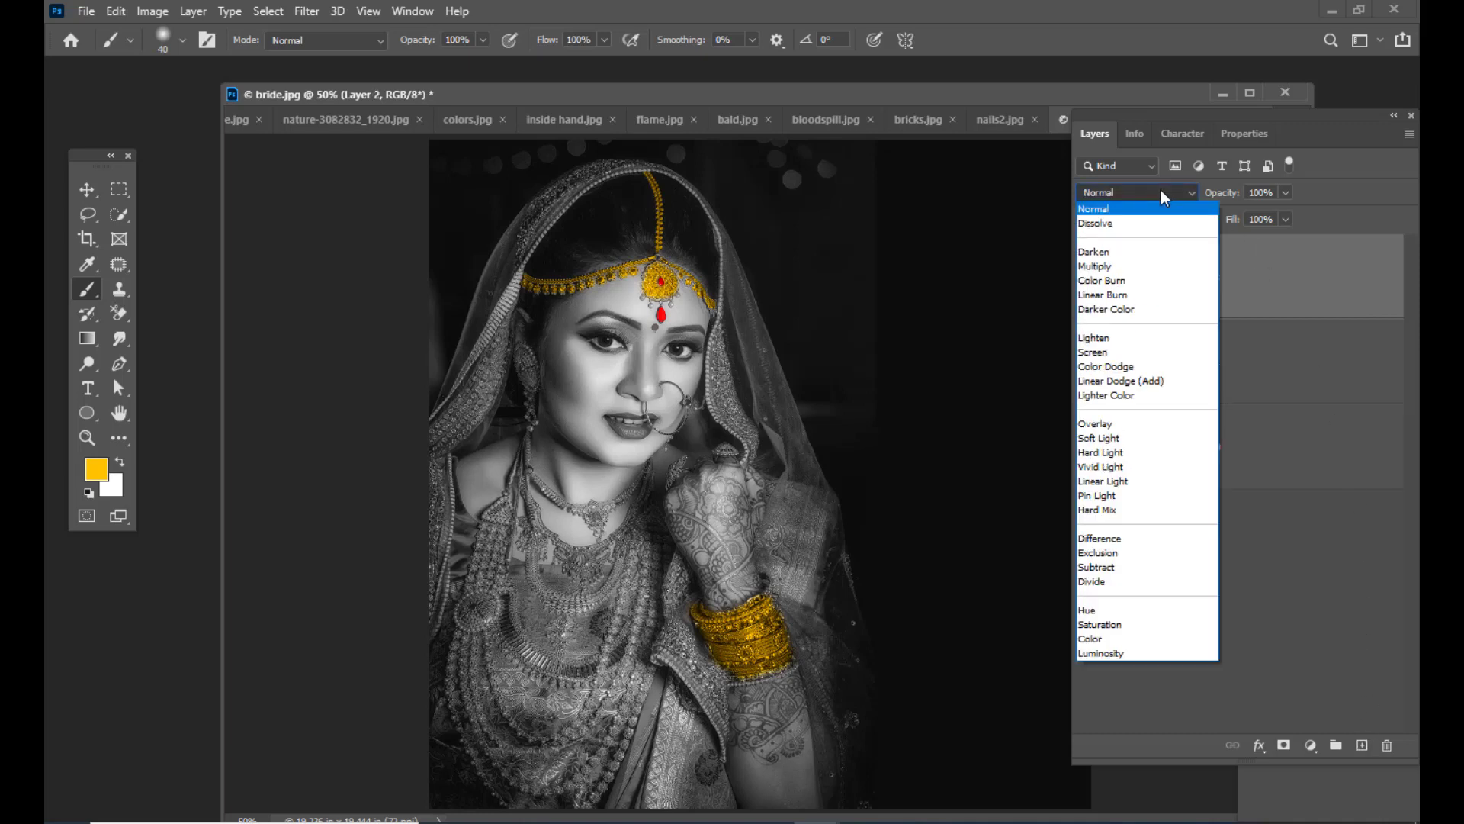
pyautogui.click(1119, 637)
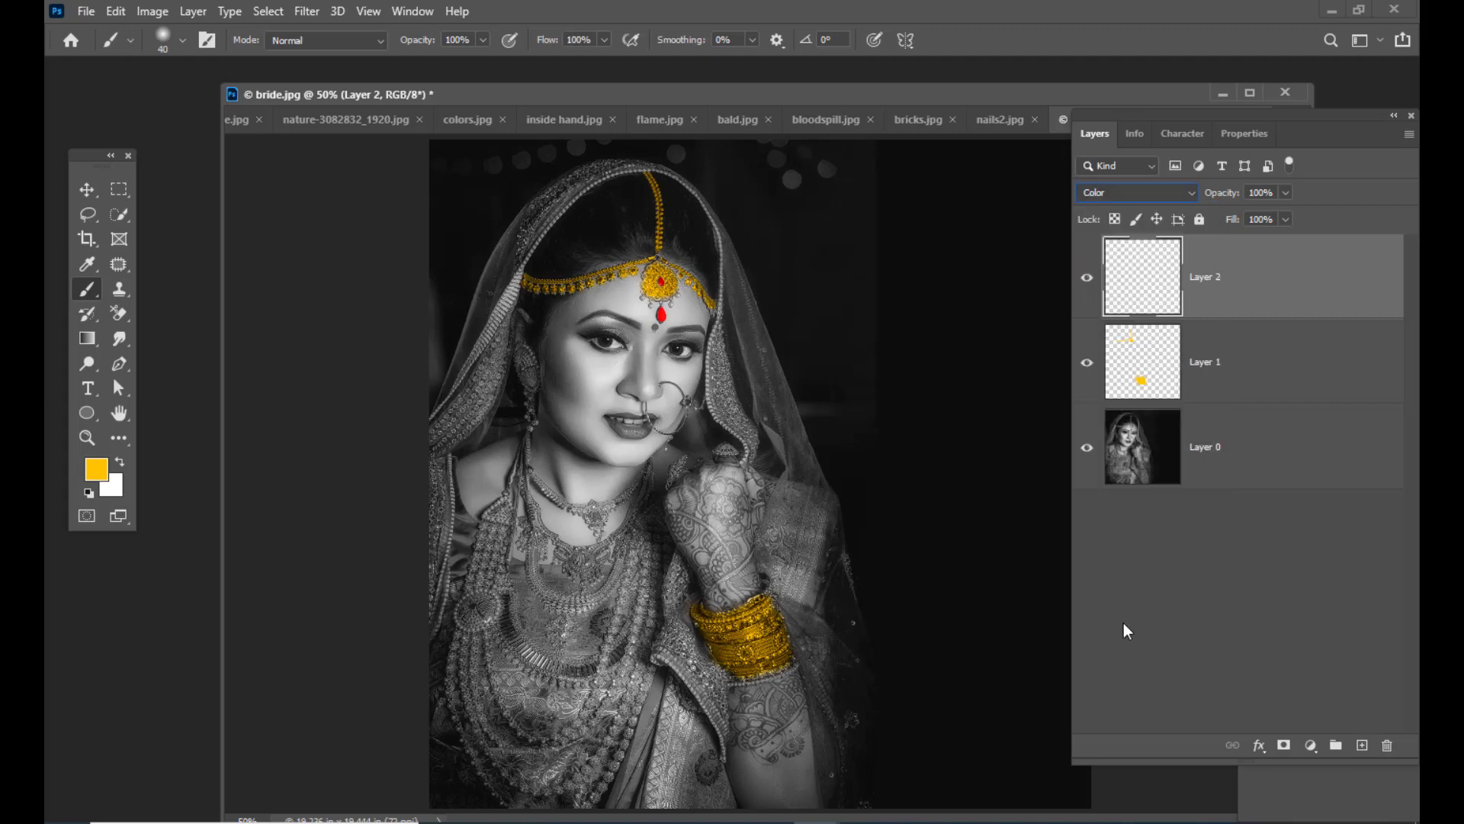
# Set the foreground color to green 228f05
pyautogui.click(96, 469)
pyautogui.click(1083, 439)
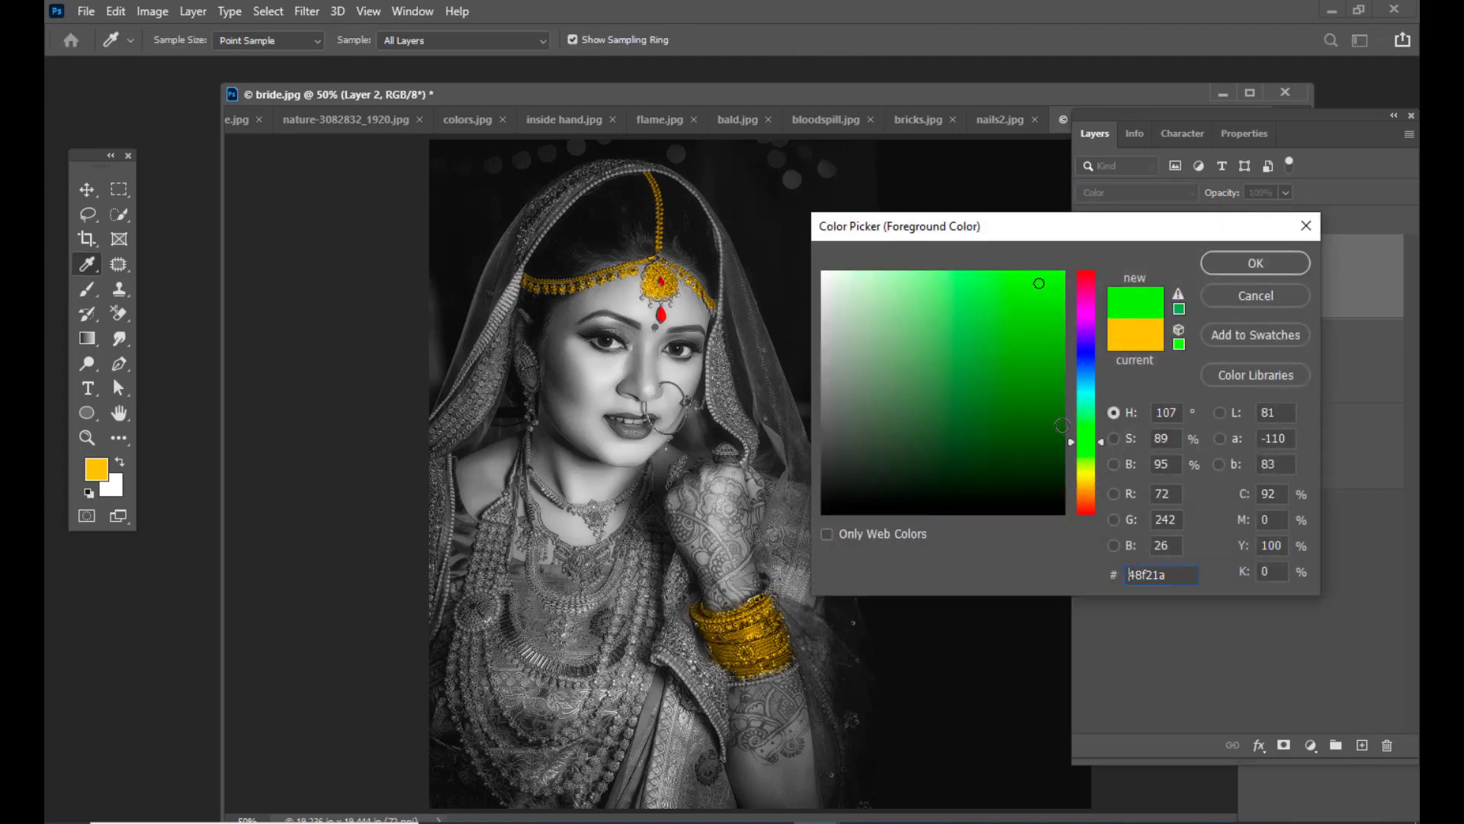
pyautogui.click(1058, 412)
pyautogui.moveTo(1100, 228); pyautogui.dragTo(1051, 302)
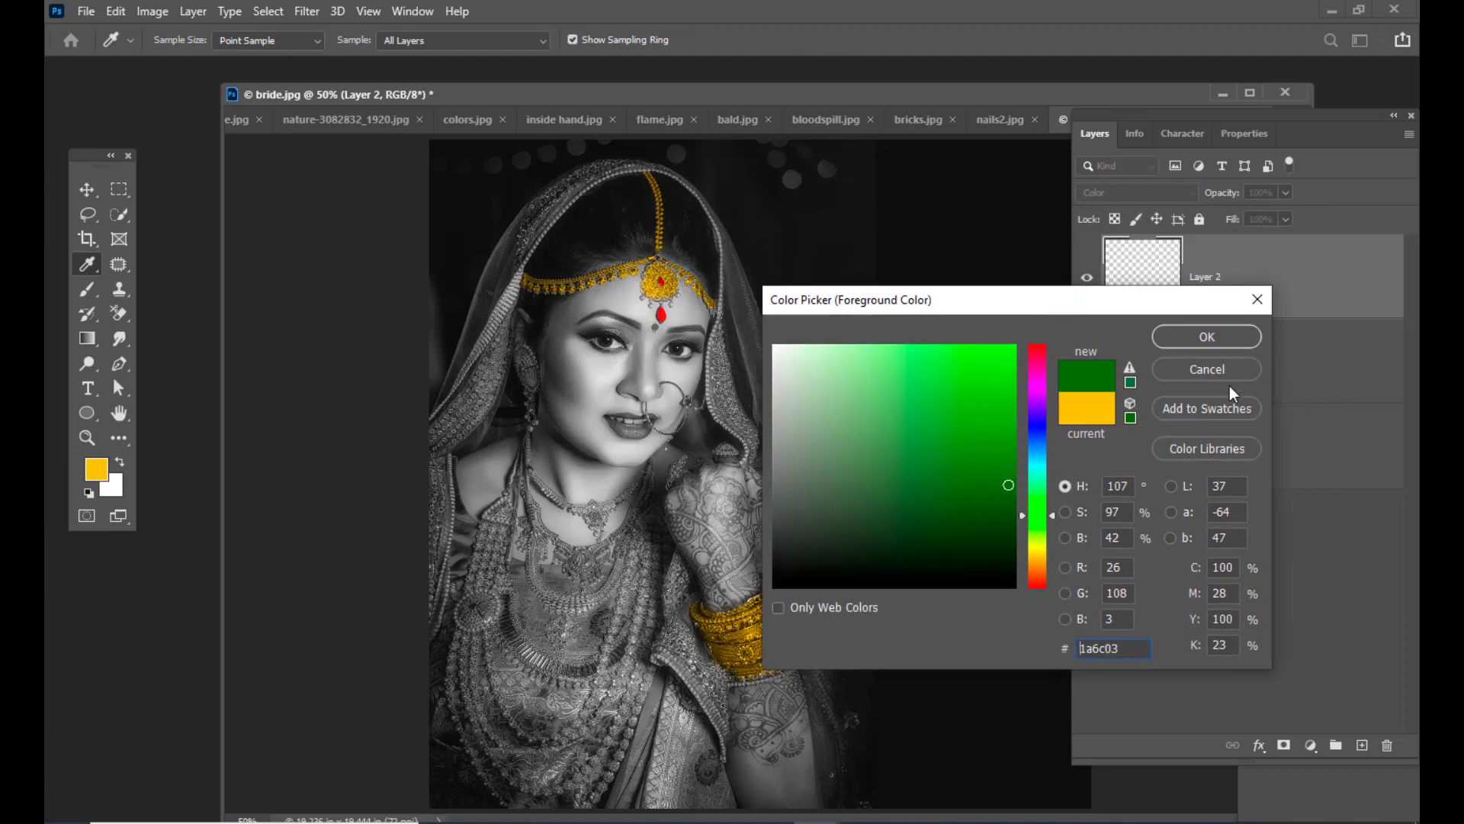
pyautogui.click(1008, 452)
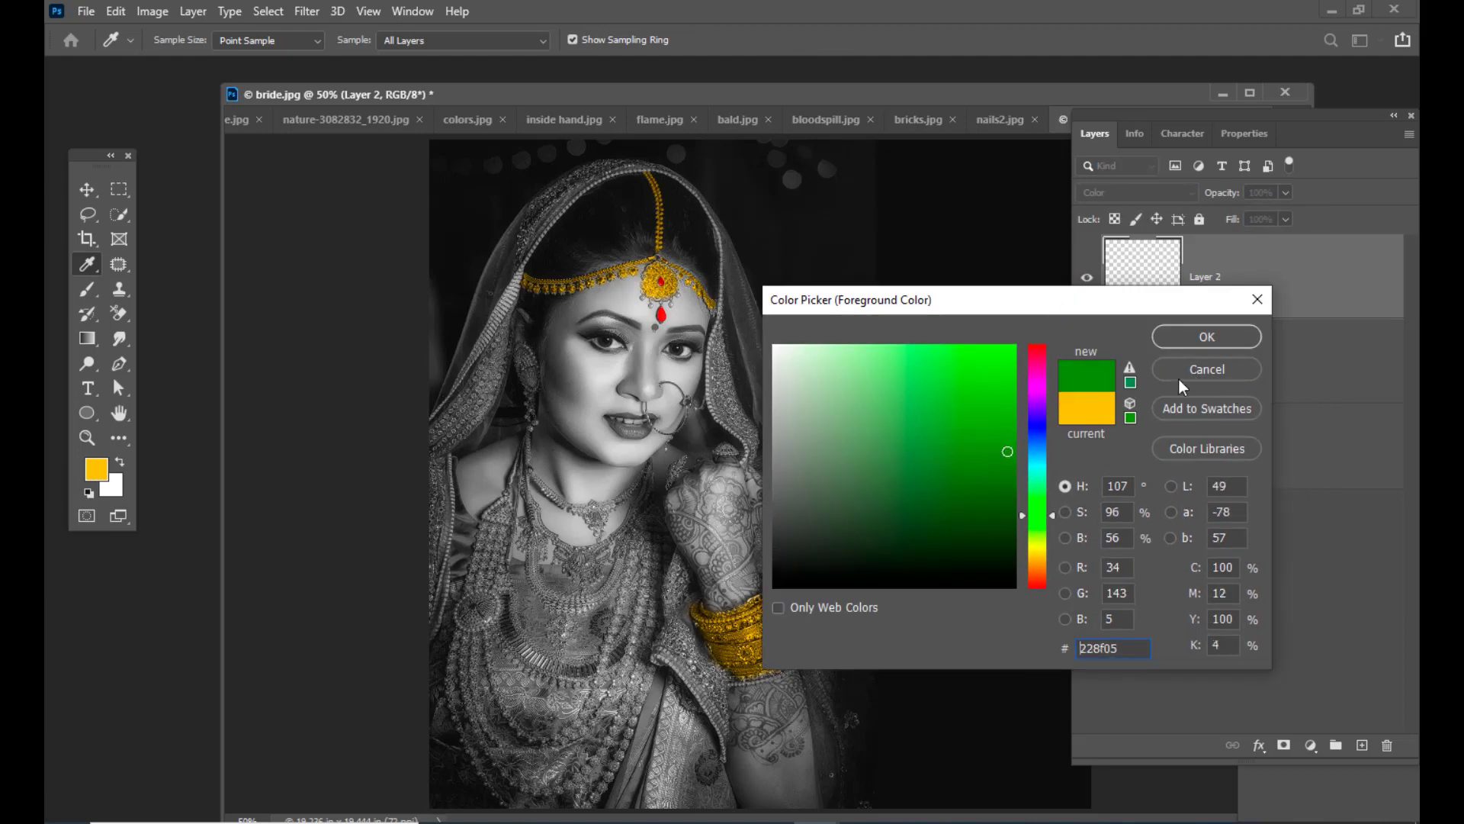
pyautogui.click(1194, 336)
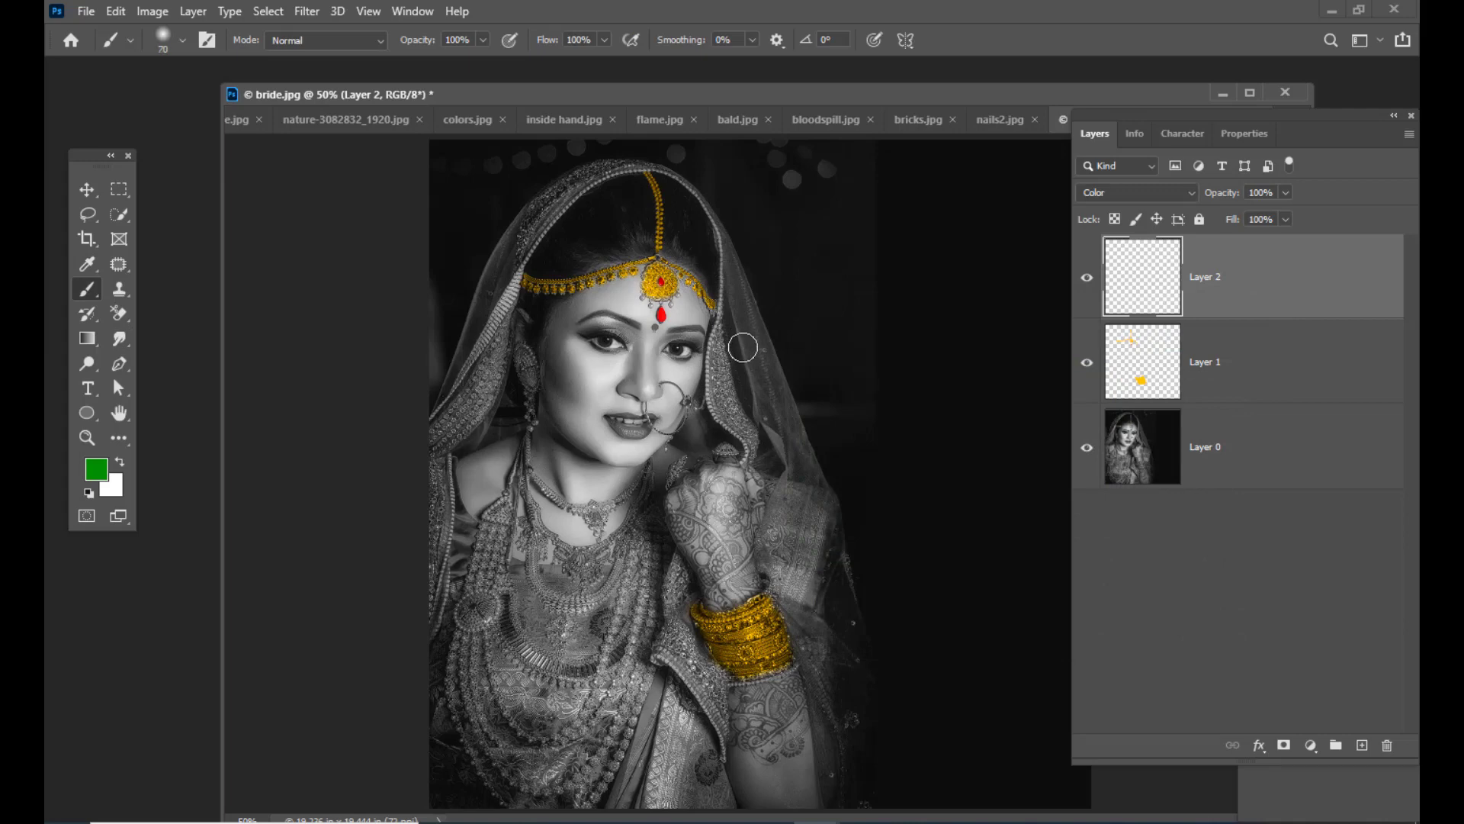
# Paint the veil green, including its top edge and the drape beside the bangles
pyautogui.press('[')
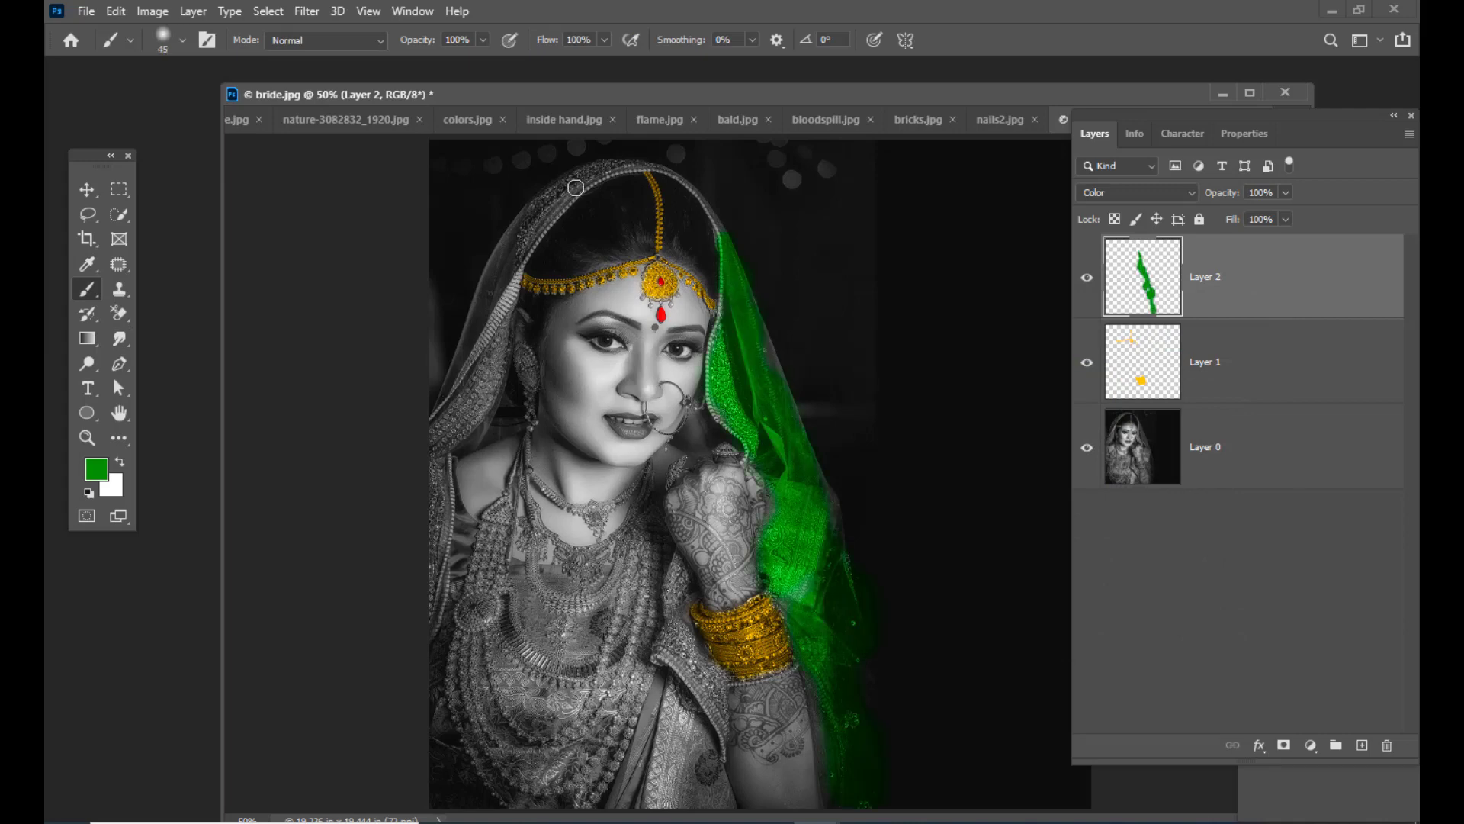
pyautogui.press(']')
pyautogui.moveTo(589, 174)
pyautogui.mouseDown()
pyautogui.moveTo(511, 242)
pyautogui.moveTo(497, 327)
pyautogui.moveTo(442, 423)
pyautogui.moveTo(501, 346)
pyautogui.moveTo(445, 437)
pyautogui.moveTo(471, 428)
pyautogui.moveTo(479, 397)
pyautogui.moveTo(473, 414)
pyautogui.moveTo(459, 386)
pyautogui.moveTo(509, 280)
pyautogui.mouseUp()
pyautogui.press('[')
pyautogui.moveTo(603, 167); pyautogui.dragTo(638, 155)
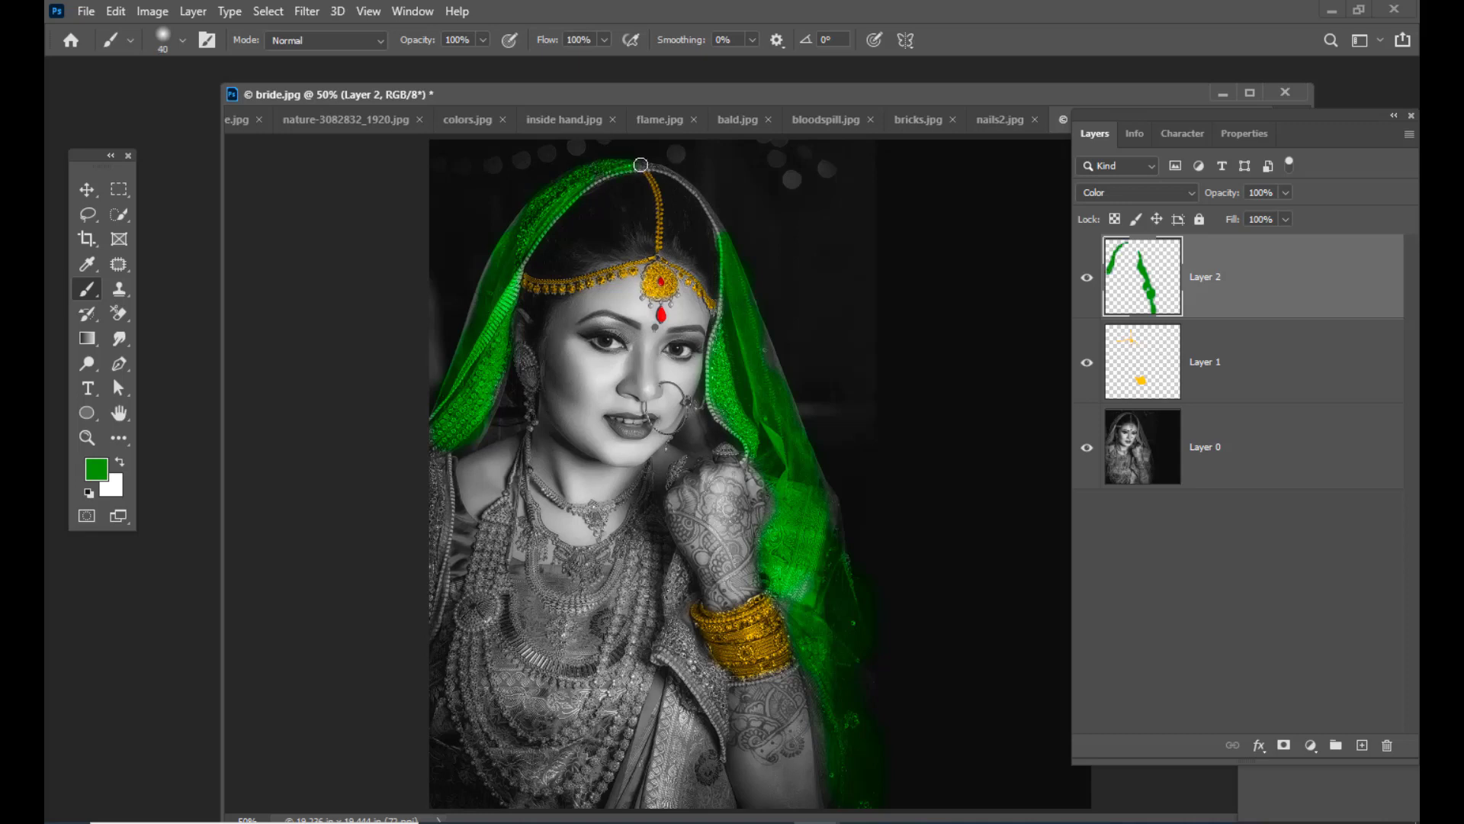
pyautogui.press('[')
pyautogui.press(']')
pyautogui.press(']')
pyautogui.press(']')
pyautogui.press(']')
pyautogui.press(']')
pyautogui.moveTo(700, 671)
pyautogui.mouseDown()
pyautogui.moveTo(697, 760)
pyautogui.moveTo(693, 691)
pyautogui.moveTo(678, 683)
pyautogui.moveTo(617, 819)
pyautogui.moveTo(715, 755)
pyautogui.moveTo(710, 790)
pyautogui.moveTo(672, 777)
pyautogui.moveTo(674, 728)
pyautogui.moveTo(675, 795)
pyautogui.moveTo(662, 769)
pyautogui.moveTo(712, 805)
pyautogui.moveTo(683, 690)
pyautogui.moveTo(682, 631)
pyautogui.mouseUp()
pyautogui.press('[')
pyautogui.press('[')
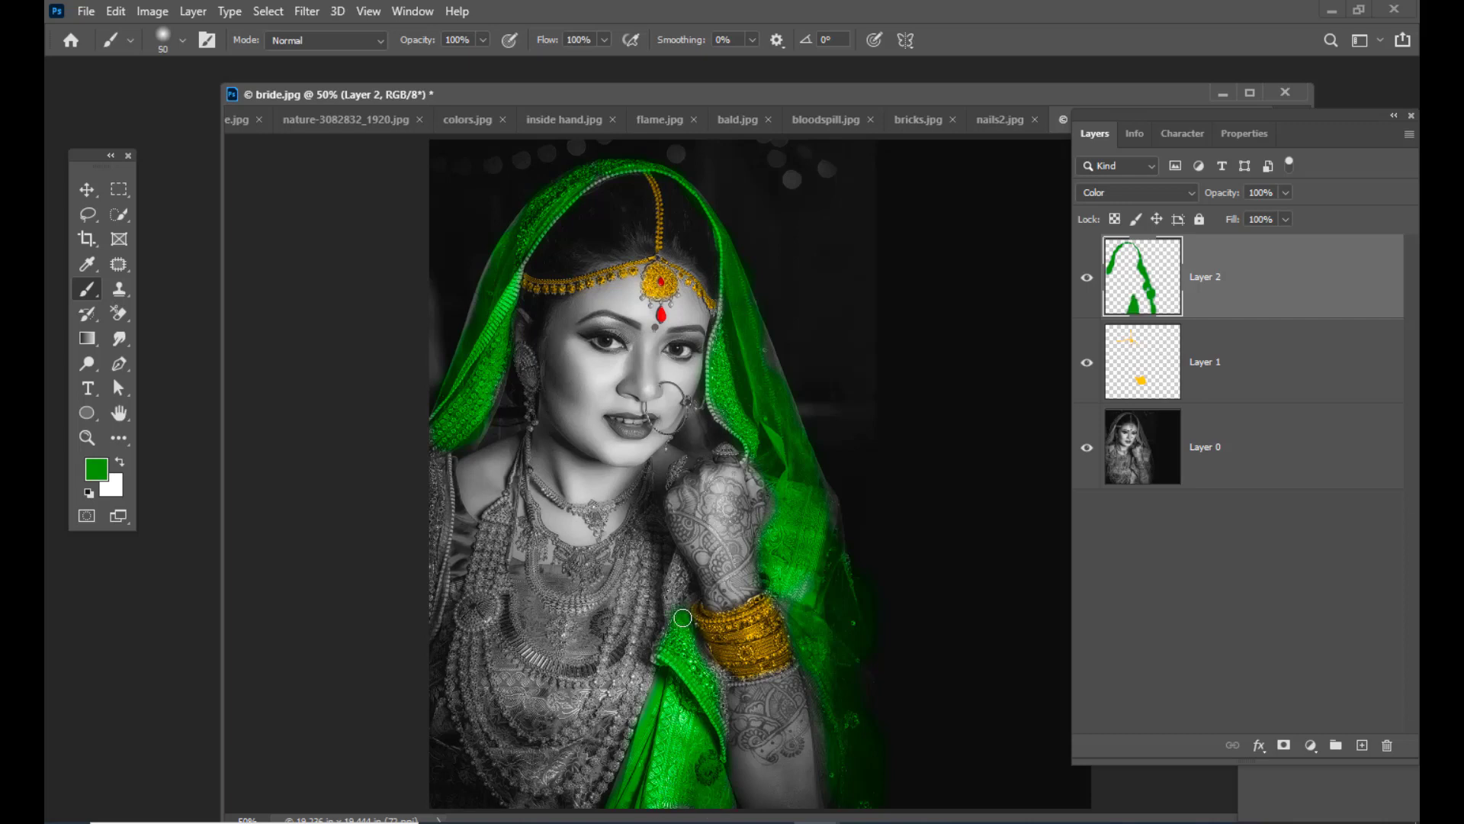